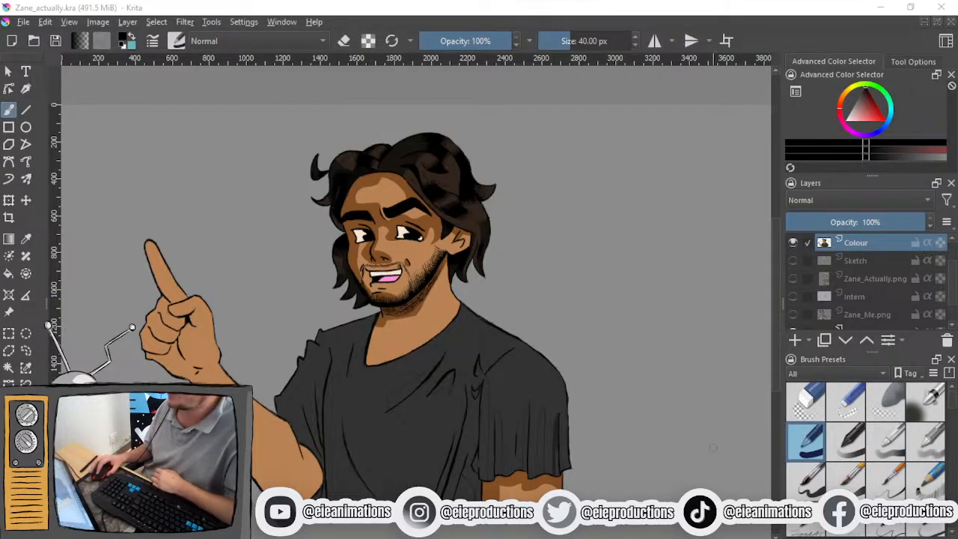
Pick up the dark shadow colour from the sleeve's outer fold and set the brush size to 20.44 px
scroll(462, 476, "up", 4)
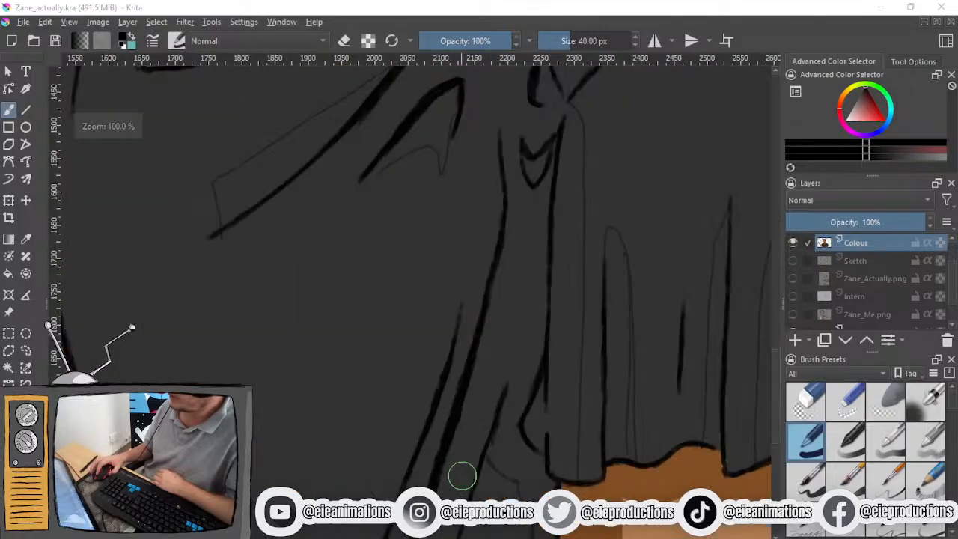
left_click_drag(554, 442, 422, 411)
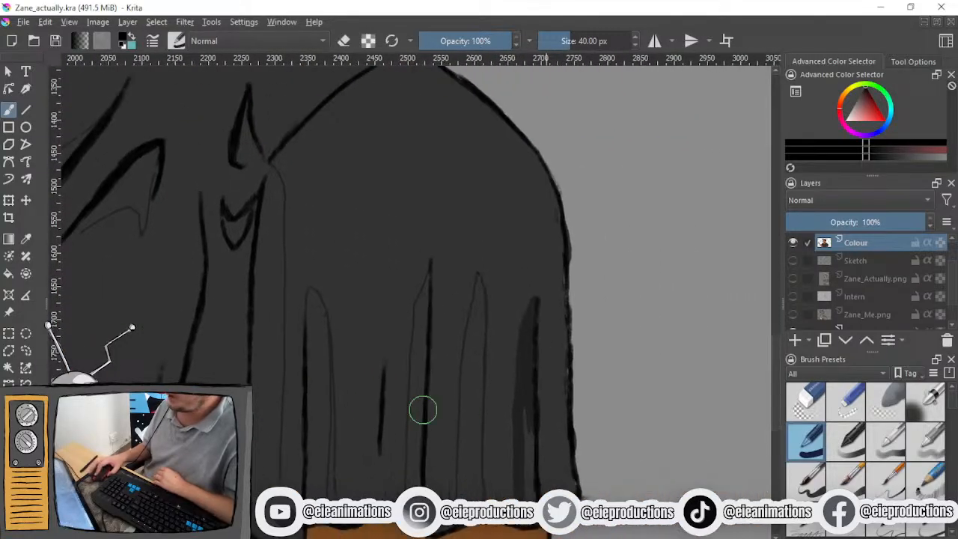
left_click(531, 366, "ctrl")
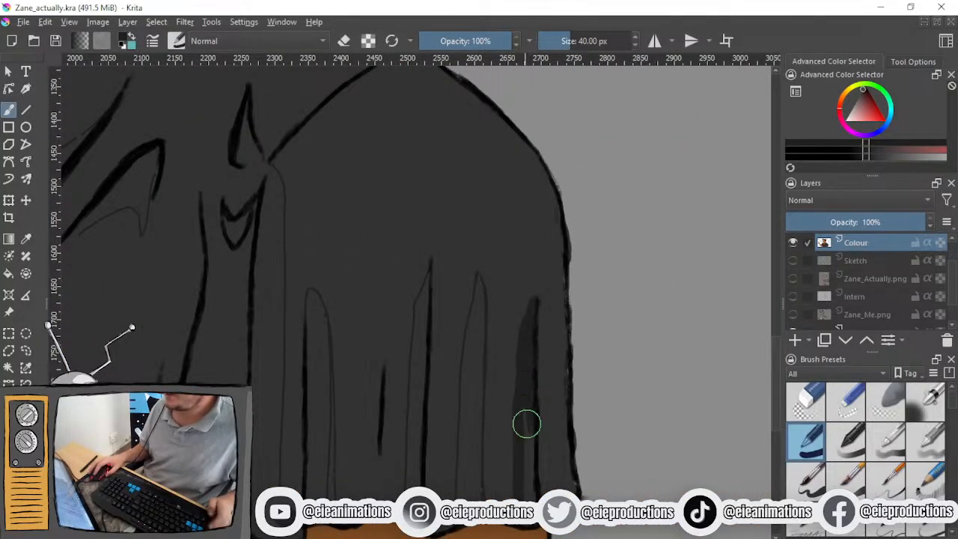
left_click_drag(526, 425, 488, 350)
left_click(562, 40)
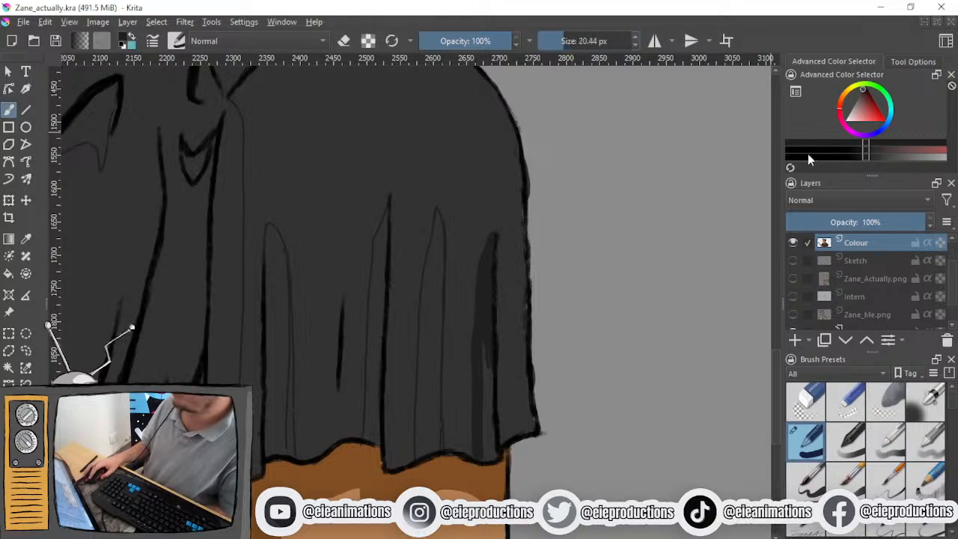
Check the hidden sketch and reference layers, leave them hidden, and make the Shading layer visible
left_click(794, 261)
left_click(793, 261)
scroll(797, 299, "down", 2)
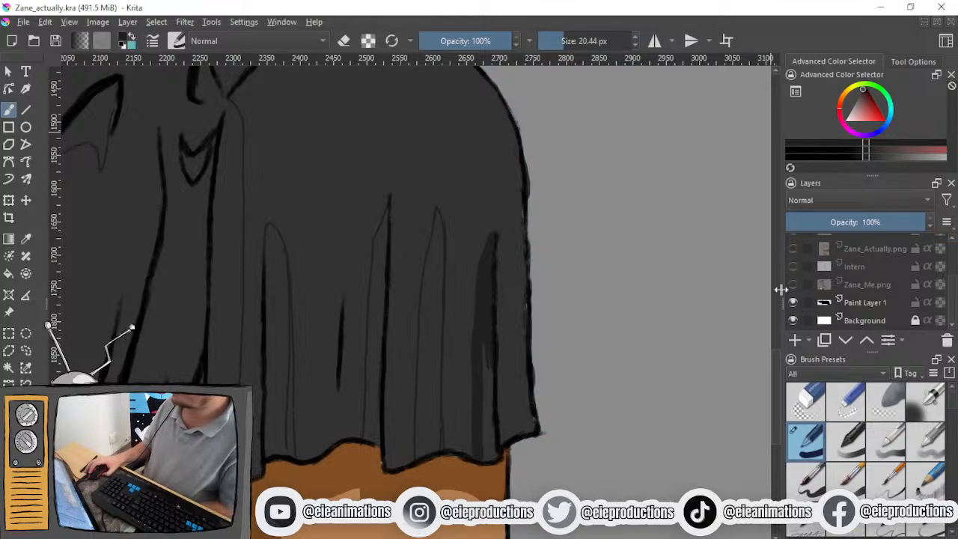
left_click(791, 285)
left_click(790, 284)
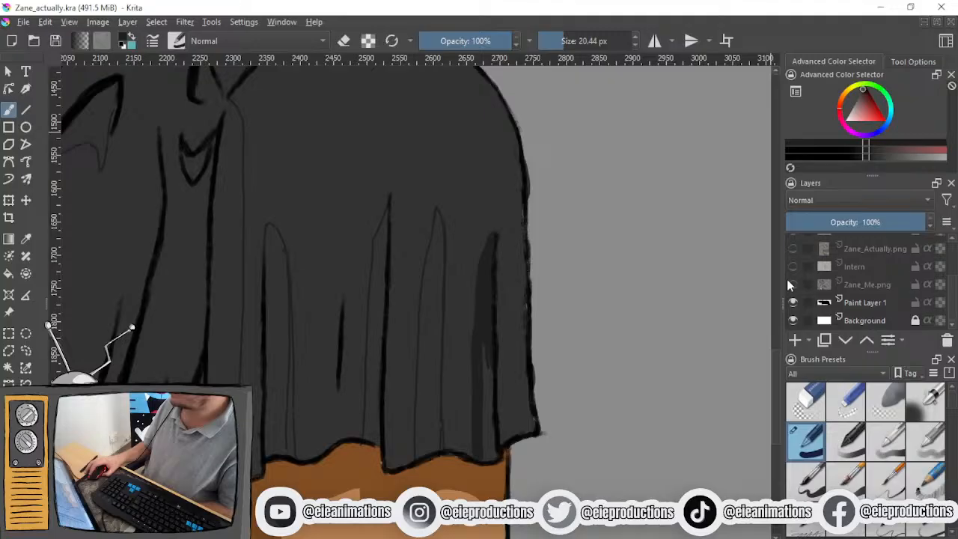
left_click(793, 251)
scroll(601, 241, "down", 2)
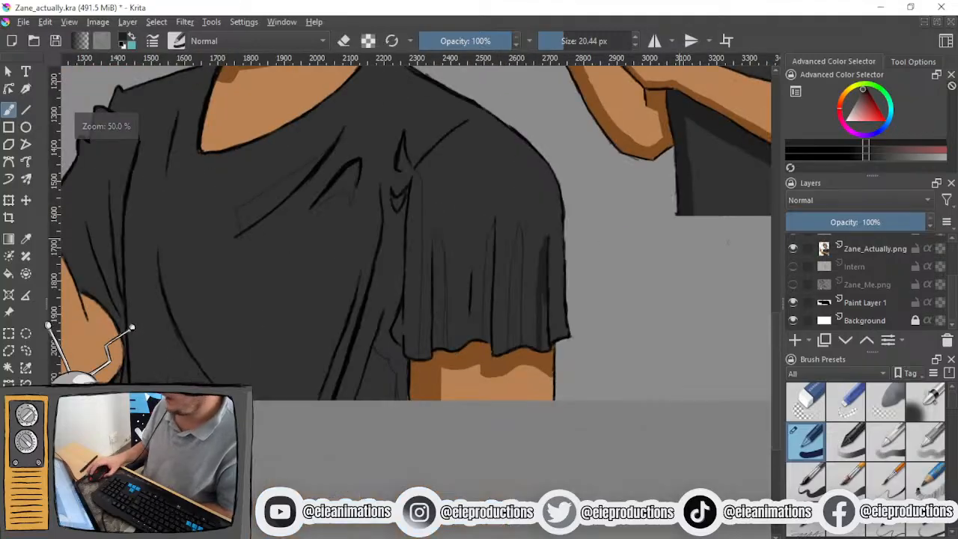
left_click(795, 255)
scroll(816, 271, "up", 3)
left_click(792, 261)
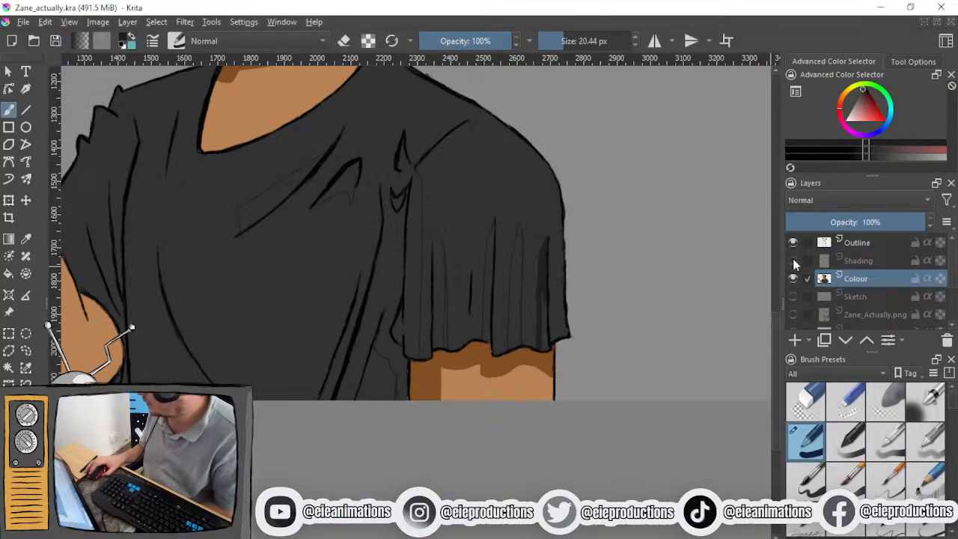
Examine the yellow shading guides on the shirt, especially along the sleeve folds and hem
left_click_drag(499, 260, 509, 299)
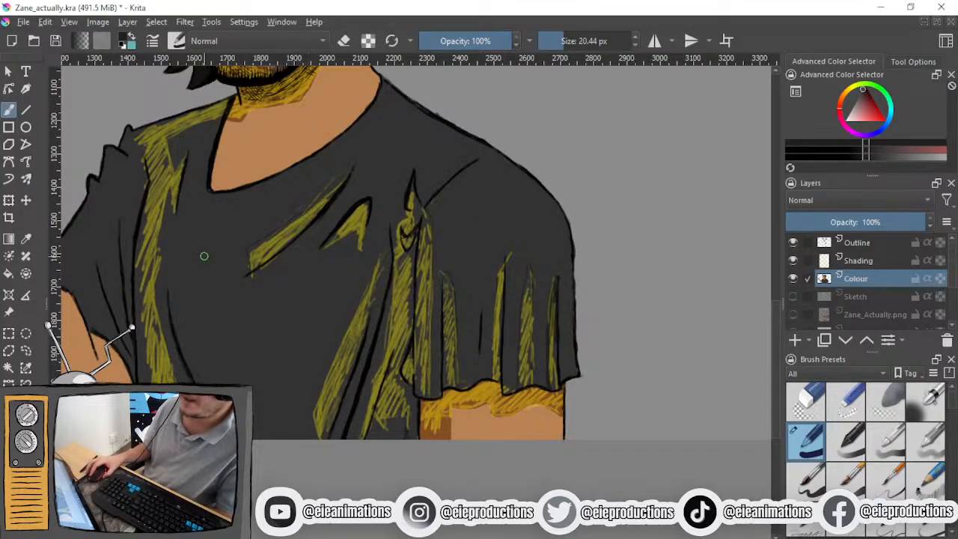
left_click_drag(202, 254, 142, 248)
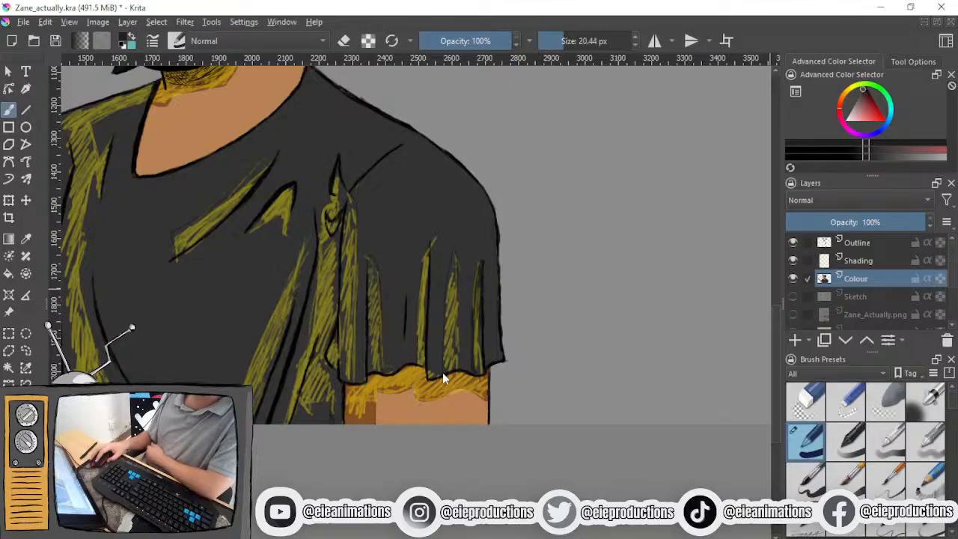
key("slash")
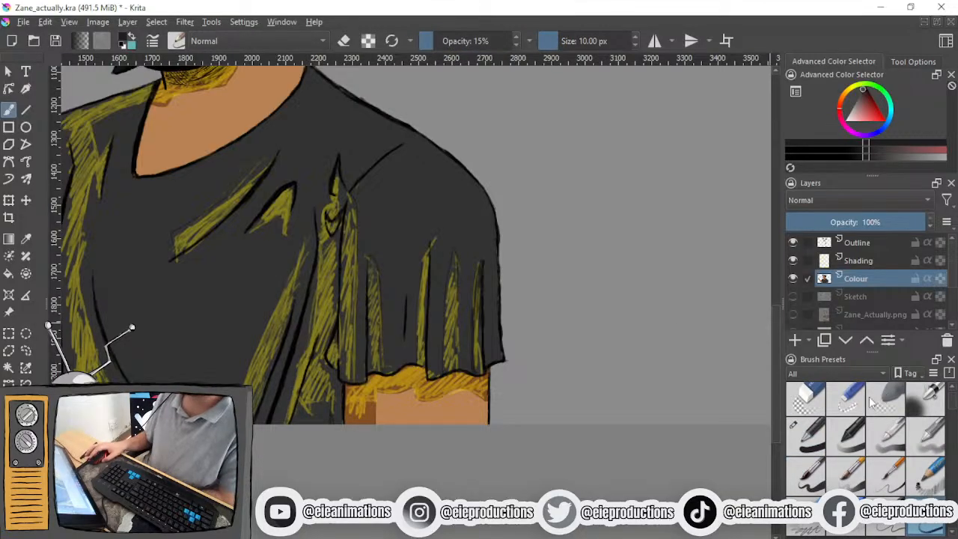
left_click(802, 447)
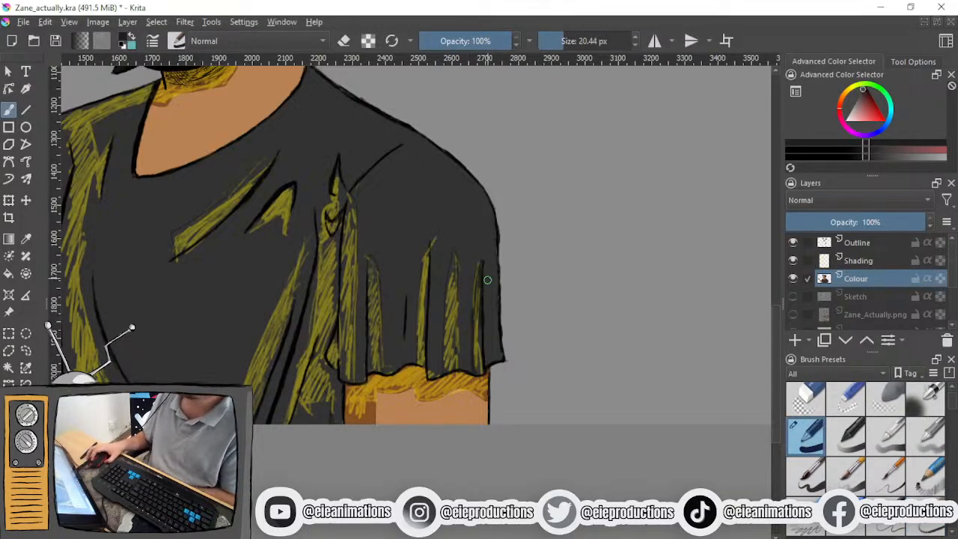
key("1")
scroll(477, 368, "up", 2)
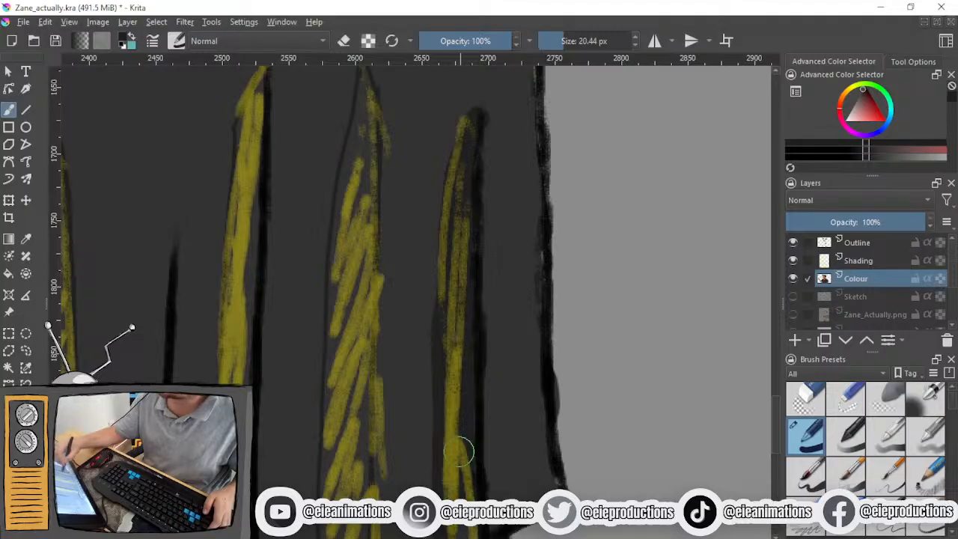
left_click_drag(500, 470, 497, 339)
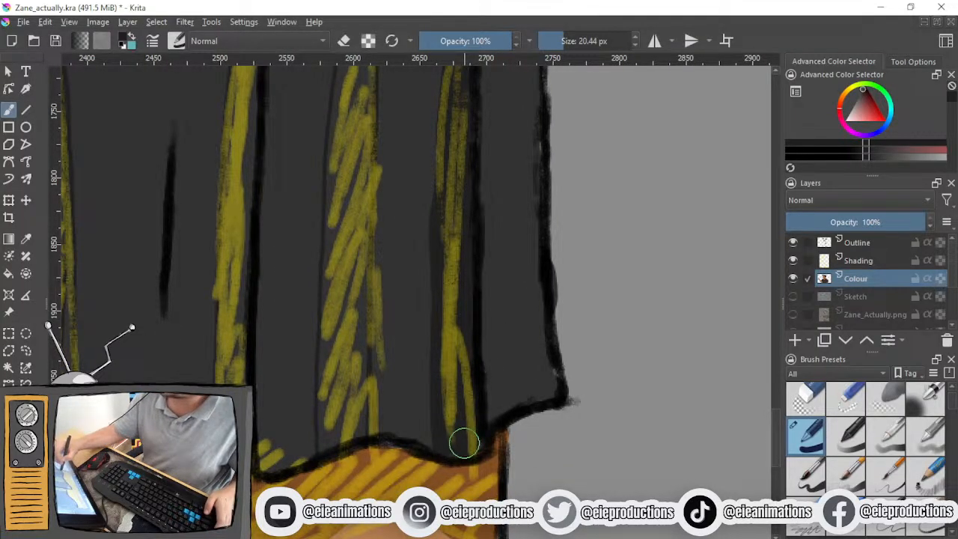
scroll(442, 371, "down", 3)
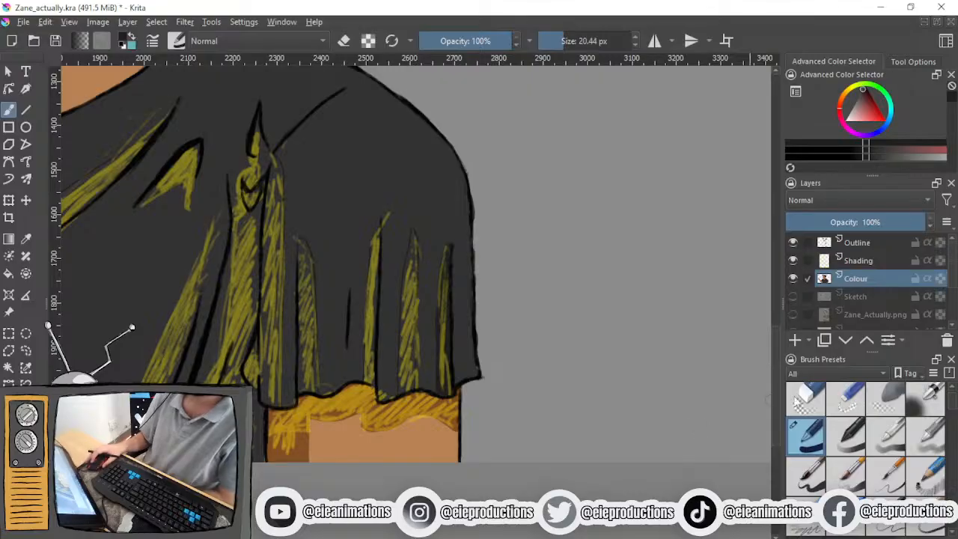
left_click_drag(514, 359, 543, 411)
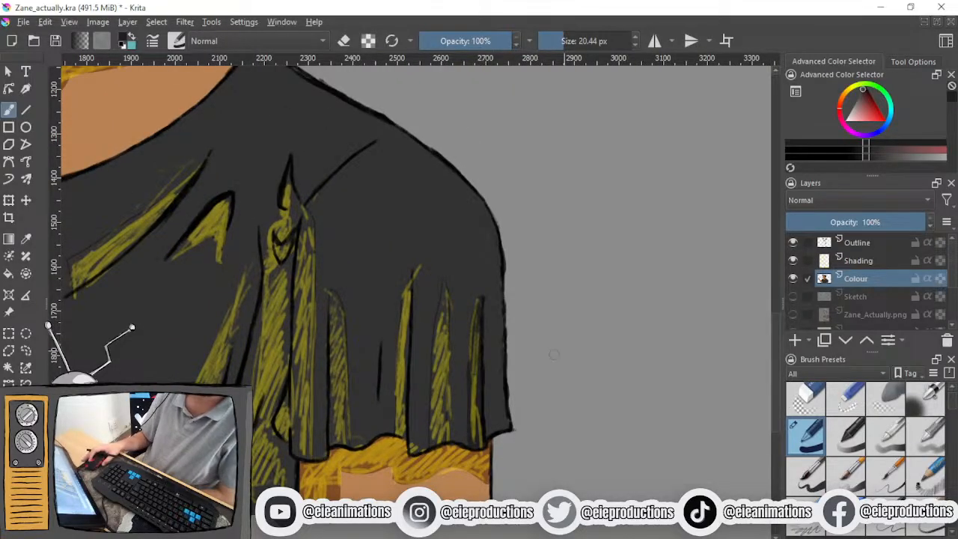
left_click_drag(549, 354, 554, 278)
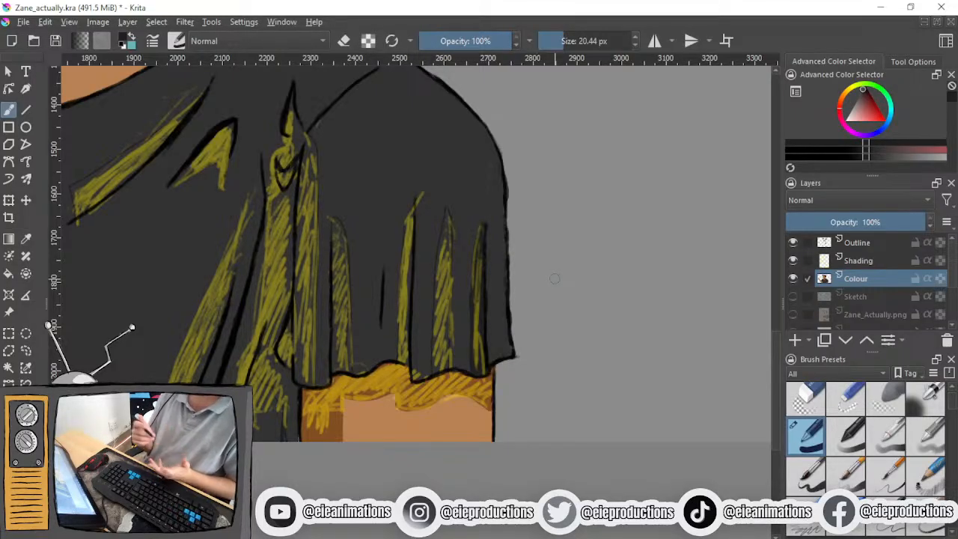
Switch to the 10 px brush preset with 15% opacity and try a wavy line on the empty canvas beside the character
left_click(926, 518)
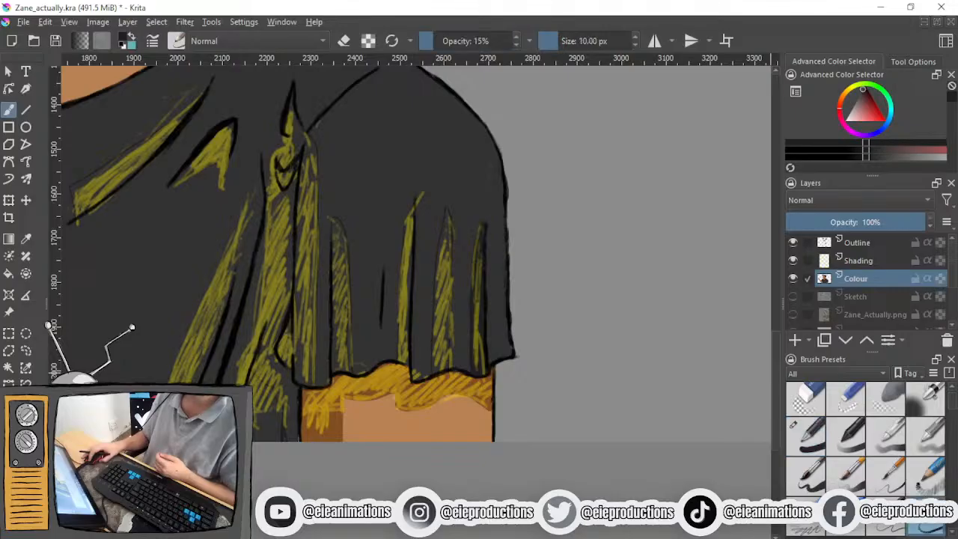
left_click_drag(570, 256, 348, 435)
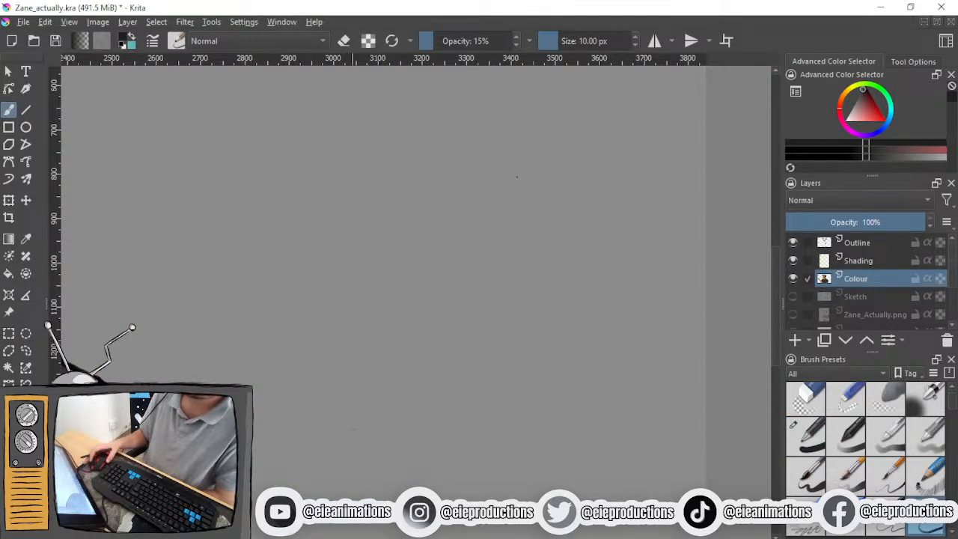
mouse_move(305, 252)
left_mouse_down()
mouse_move(325, 236)
mouse_move(358, 248)
mouse_move(470, 224)
mouse_move(514, 233)
mouse_move(621, 222)
left_mouse_up()
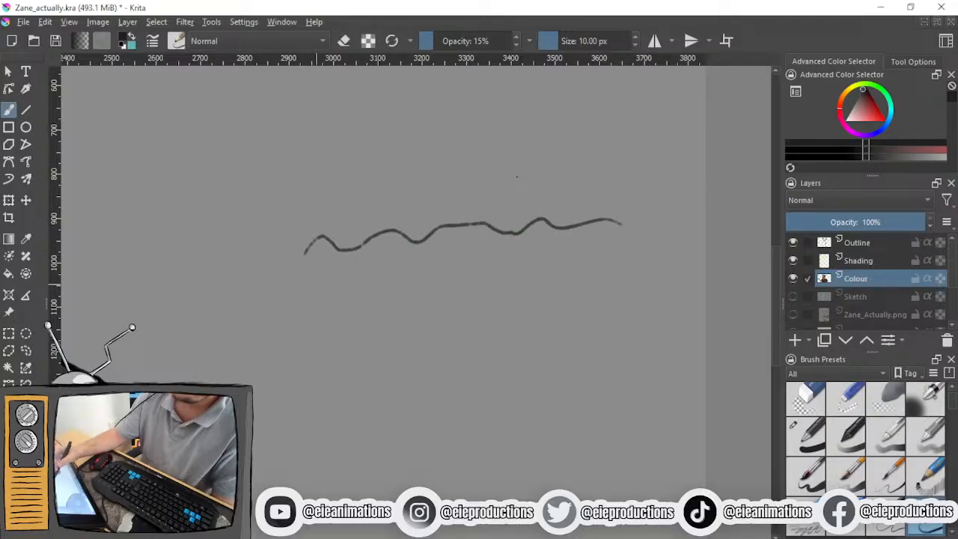
key("ctrl+z")
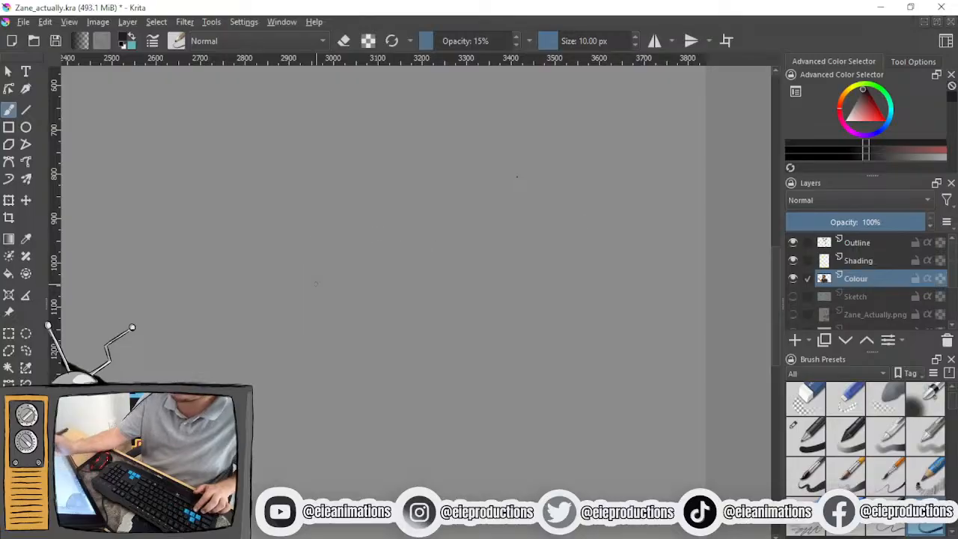
Sketch an example fold line with peaks, a second hump beside the tallest peak, and a narrow shadow wedge beneath the hump
mouse_move(306, 263)
left_mouse_down()
mouse_move(333, 248)
mouse_move(420, 251)
mouse_move(453, 213)
mouse_move(500, 253)
mouse_move(565, 251)
left_mouse_up()
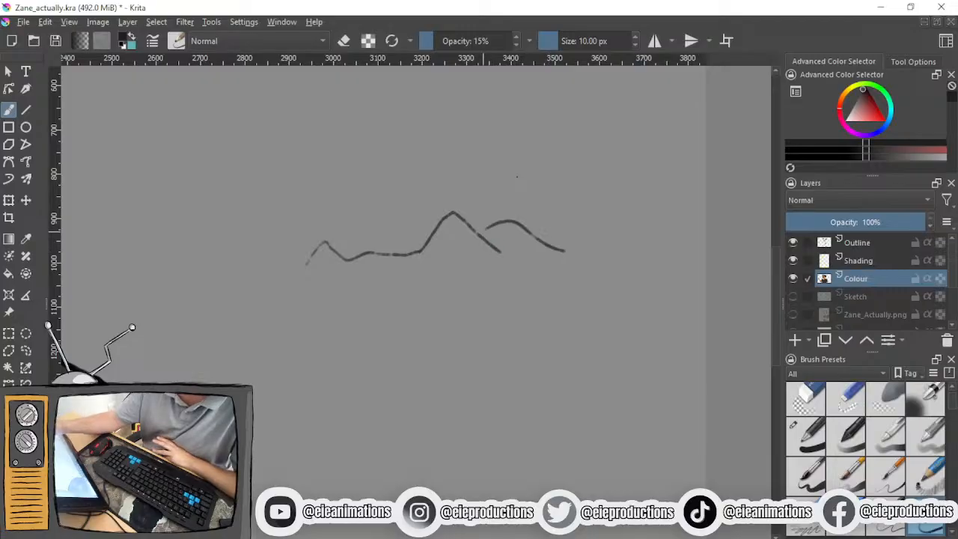
left_click_drag(471, 229, 524, 277)
left_click_drag(492, 245, 534, 280)
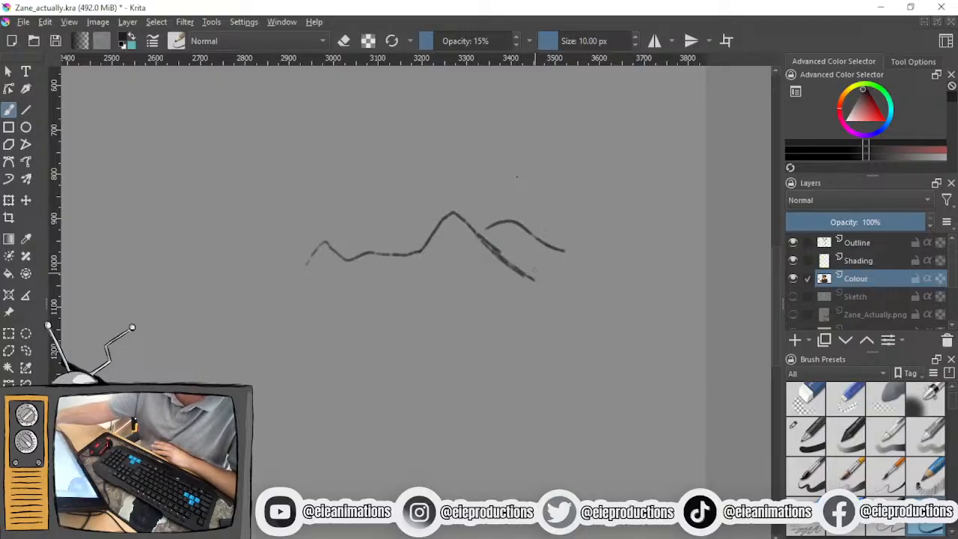
left_click_drag(500, 237, 538, 280)
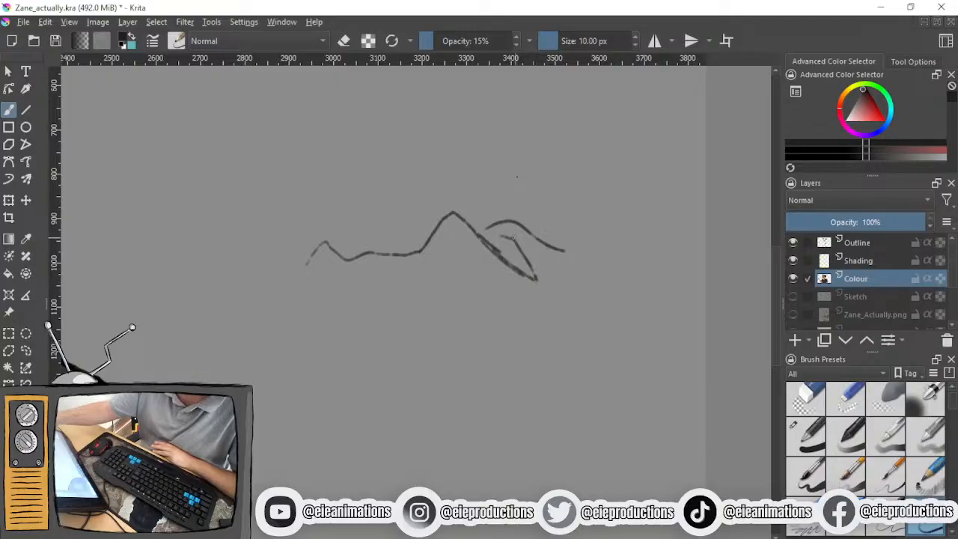
left_click_drag(505, 238, 534, 279)
left_click_drag(498, 248, 527, 272)
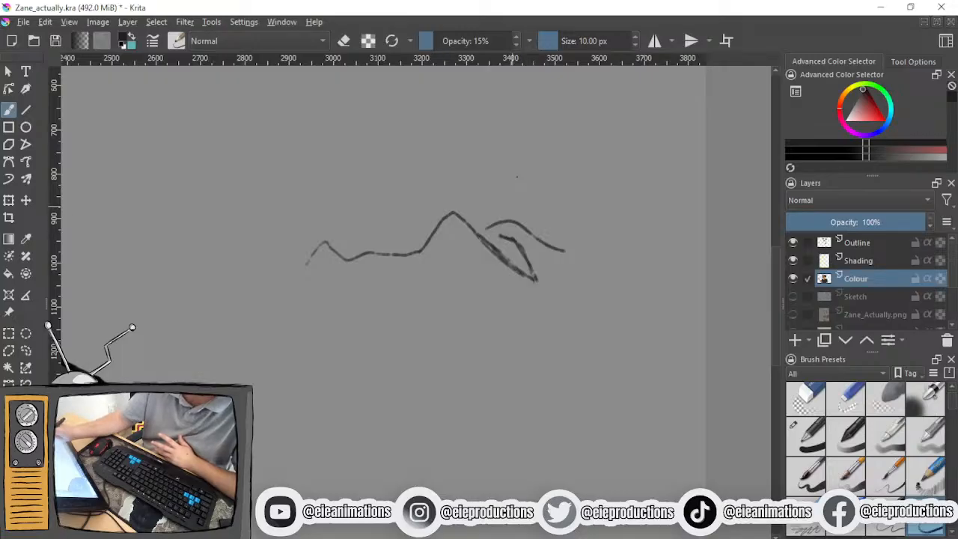
Try a large circle around the hump and shadow wedge of the example fold, and undo it
mouse_move(518, 186)
left_mouse_down()
mouse_move(434, 285)
mouse_move(560, 180)
mouse_move(467, 179)
left_mouse_up()
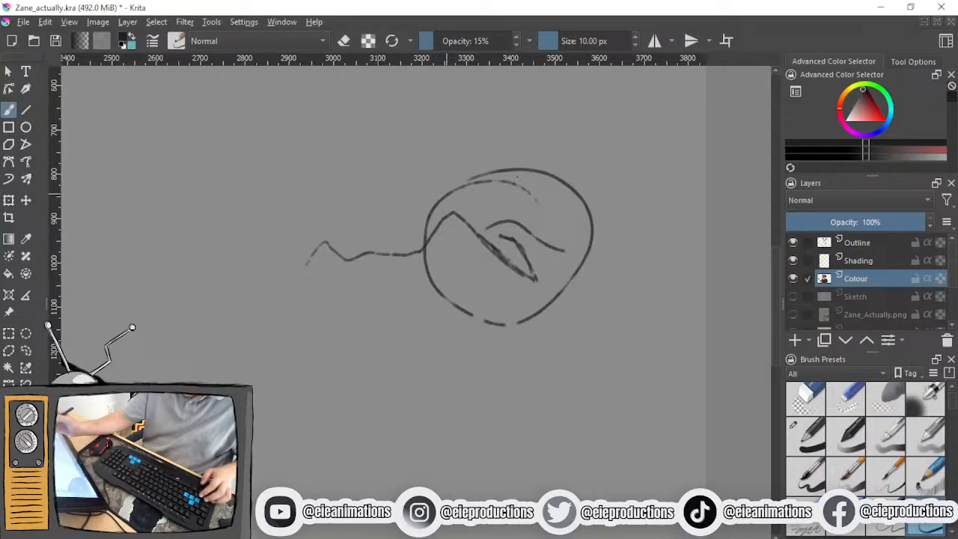
key("ctrl+z")
key("ctrl+z")
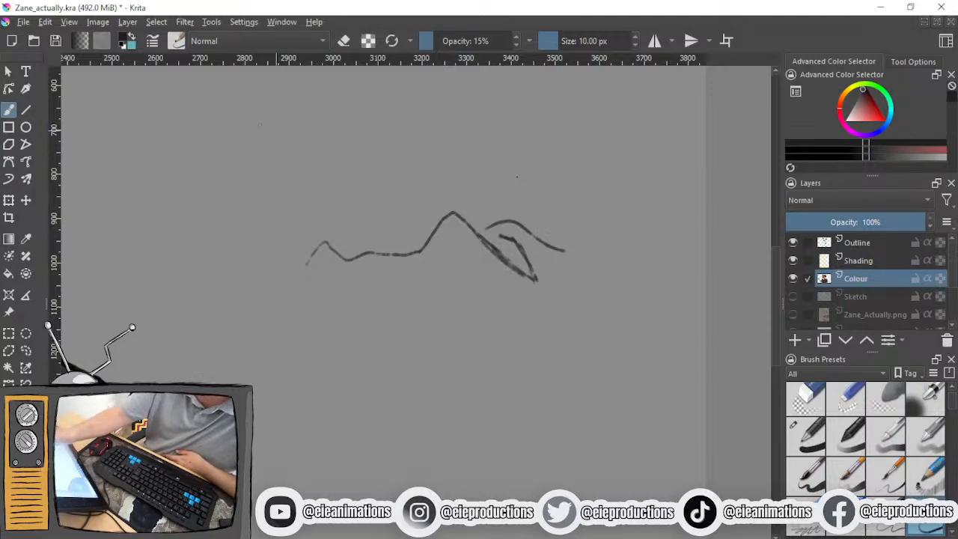
Try an arrow above the example fold pointing toward the hump, and undo it
mouse_move(238, 130)
left_mouse_down()
mouse_move(266, 140)
mouse_move(317, 133)
left_mouse_up()
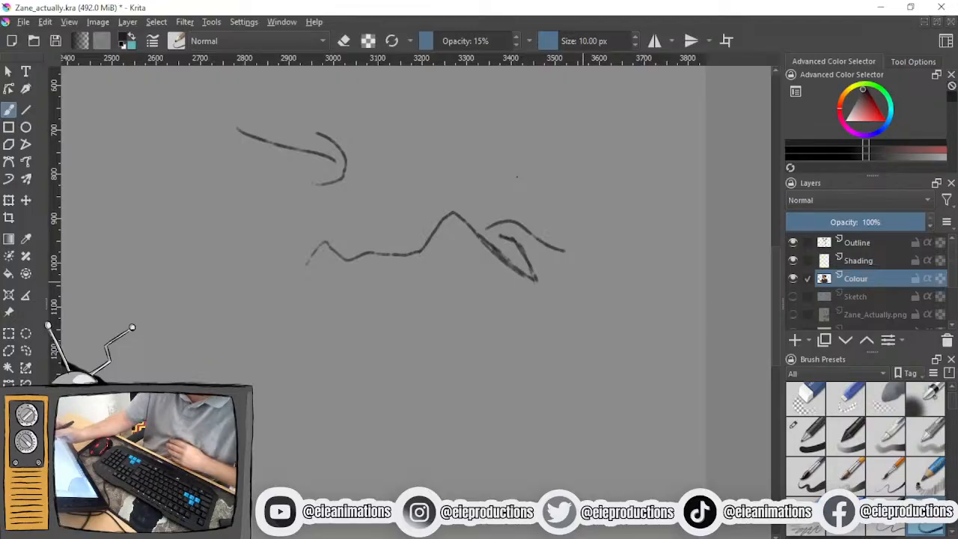
key("ctrl+z")
key("ctrl+z")
key("ctrl+z")
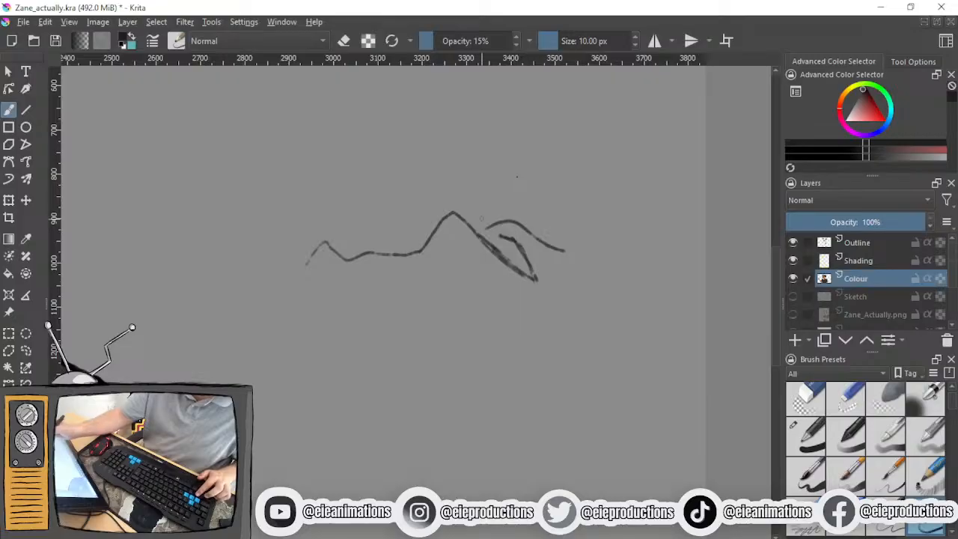
Draw a long sloping line passing above the tallest peak and down into the shadow wedge of the example fold
left_click_drag(403, 189, 539, 251)
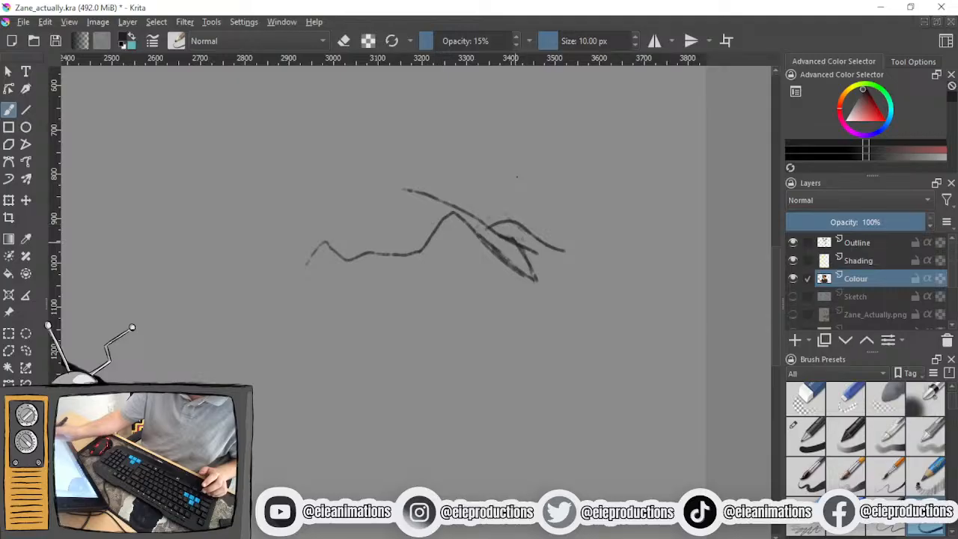
Try a double arch below the example fold, with small circles above and beneath it and reinforced ends
left_click_drag(357, 410, 466, 428)
mouse_move(360, 390)
left_mouse_down()
mouse_move(435, 378)
mouse_move(470, 415)
left_mouse_up()
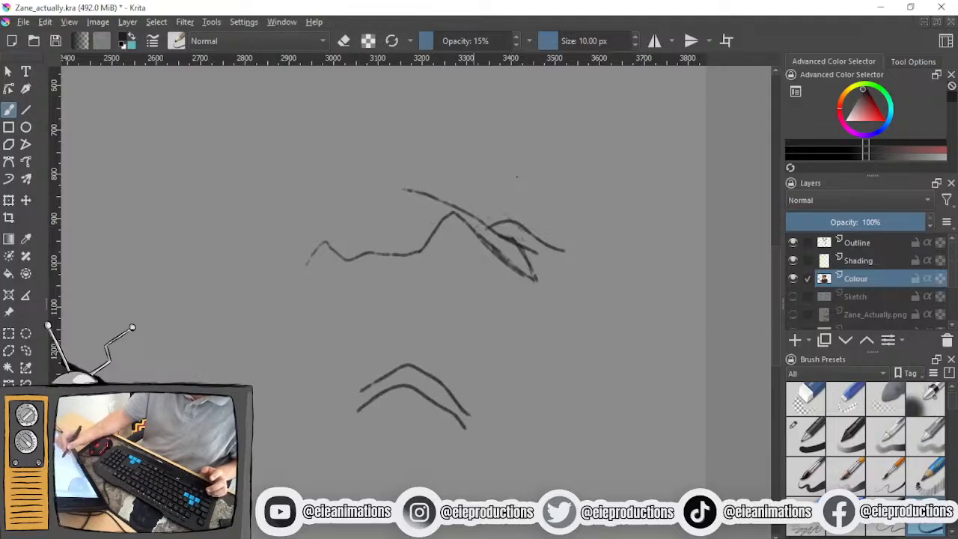
mouse_move(401, 391)
left_mouse_down()
mouse_move(383, 401)
mouse_move(397, 389)
left_mouse_up()
left_click_drag(410, 348, 406, 349)
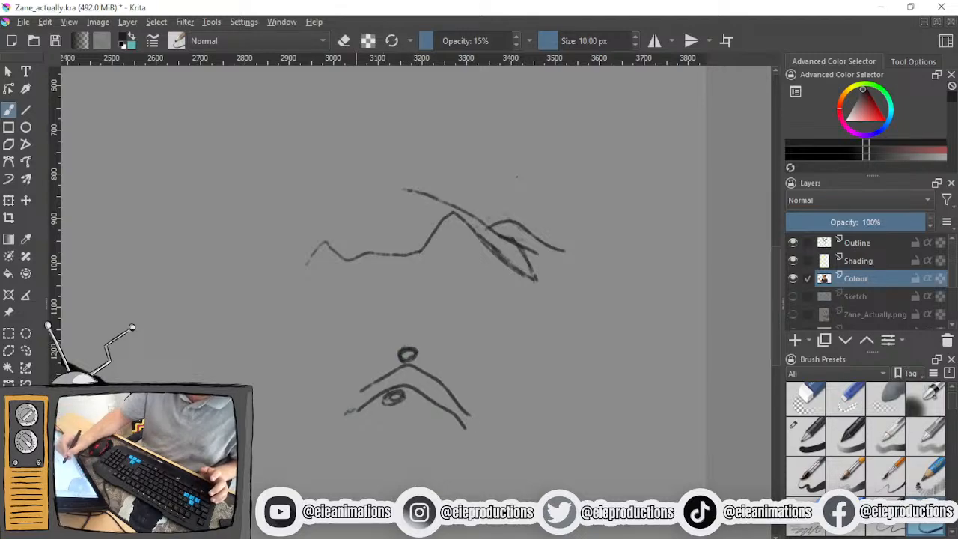
left_click_drag(389, 372, 347, 410)
left_click_drag(382, 377, 344, 410)
left_click_drag(446, 390, 468, 425)
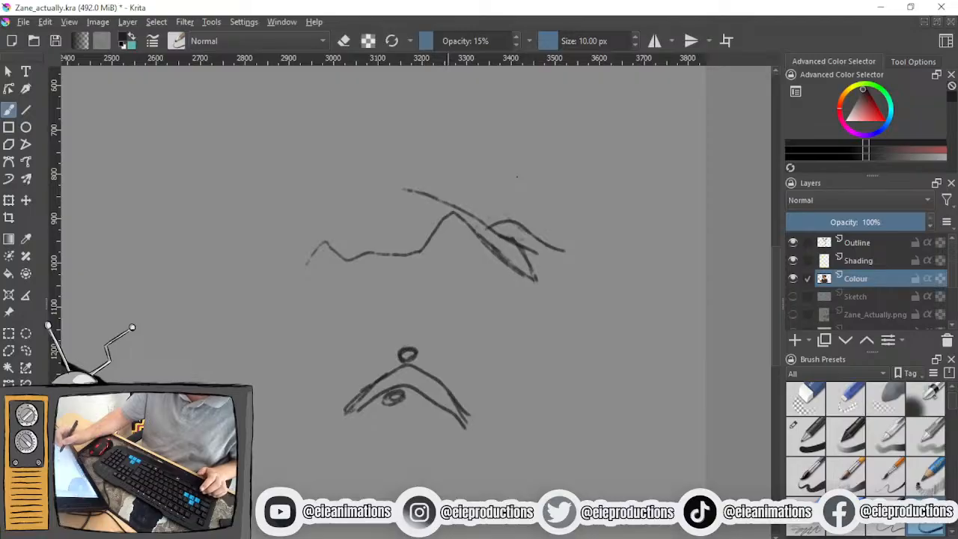
Undo all strokes of the double arch and its small circles
key("ctrl+z")
key("ctrl+z")
key("ctrl+z")
key("ctrl+z")
key("ctrl+z")
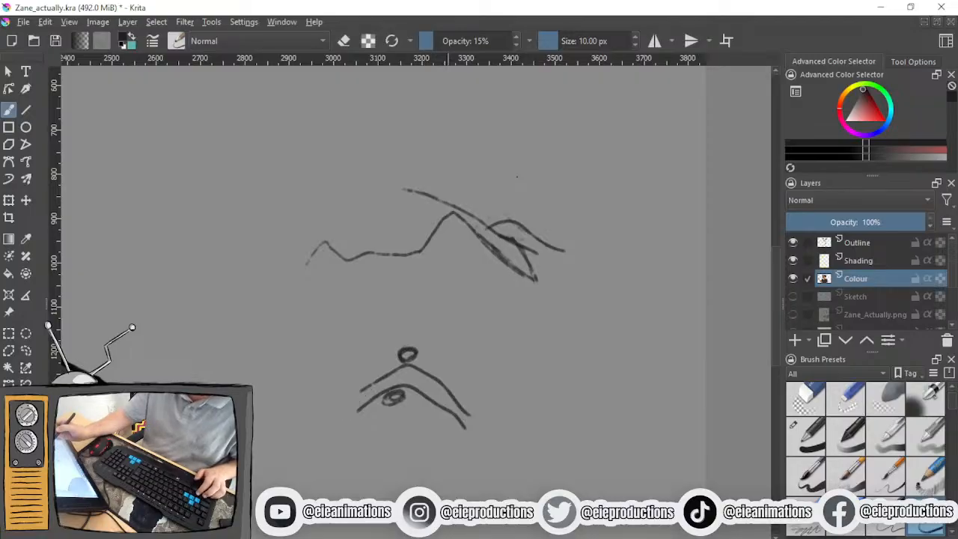
key("ctrl+z")
key("ctrl+z")
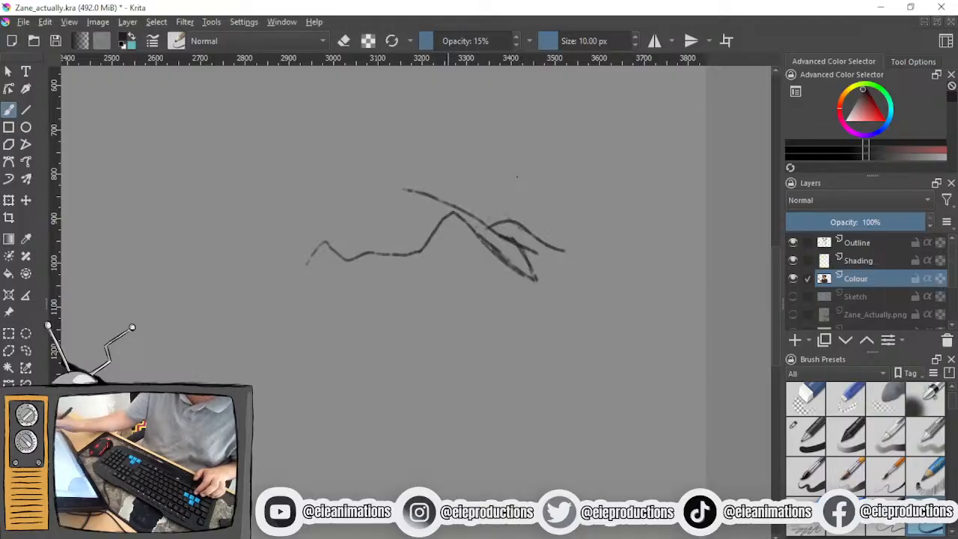
Erase the long sloping line and the inner strokes joining the rear hump to the shadow wedge with a 50 px eraser
left_click(809, 392)
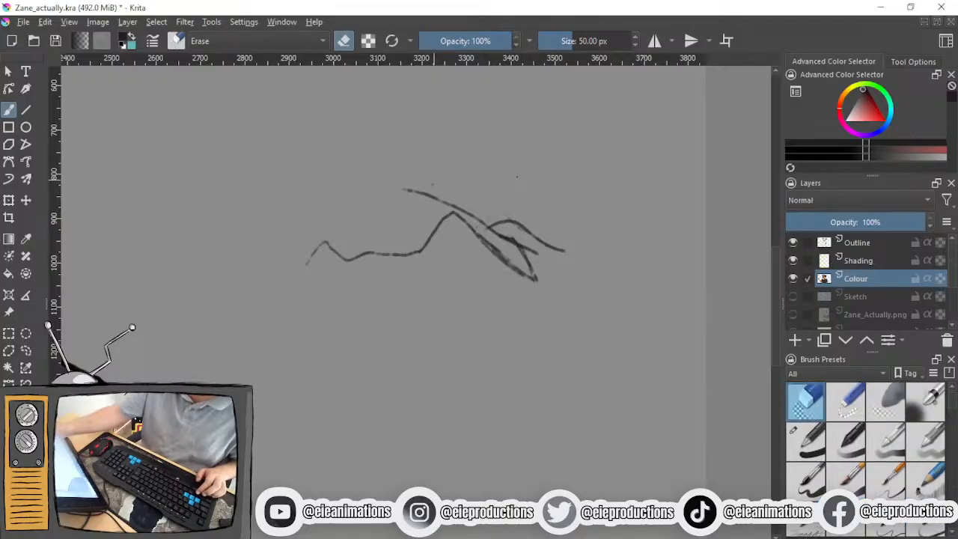
mouse_move(422, 187)
left_mouse_down()
mouse_move(458, 188)
mouse_move(543, 255)
mouse_move(467, 205)
mouse_move(426, 193)
left_mouse_up()
left_click_drag(532, 255, 527, 264)
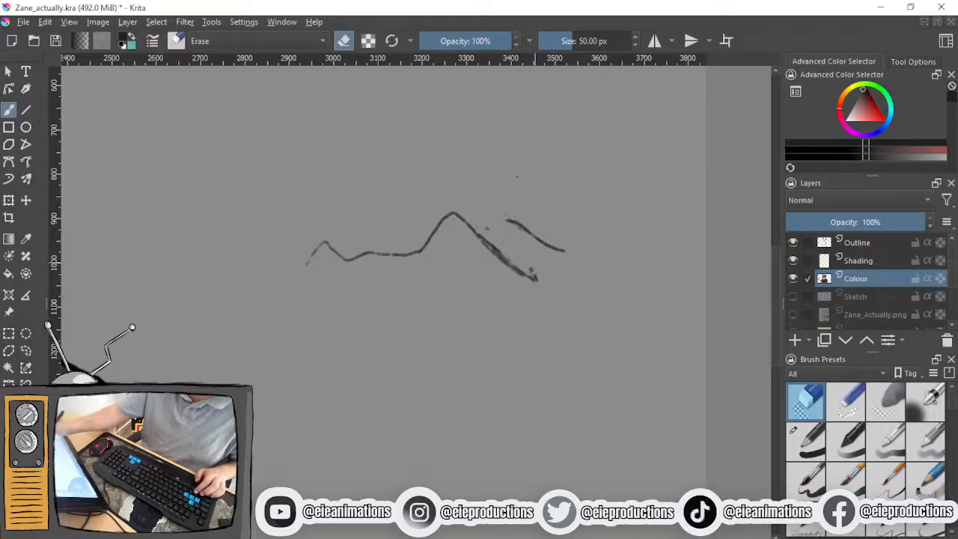
Redraw the rear hump and the wedge's curved edge beside the tallest peak with the 10 px pencil, undoing the last stray stroke
left_click(926, 525)
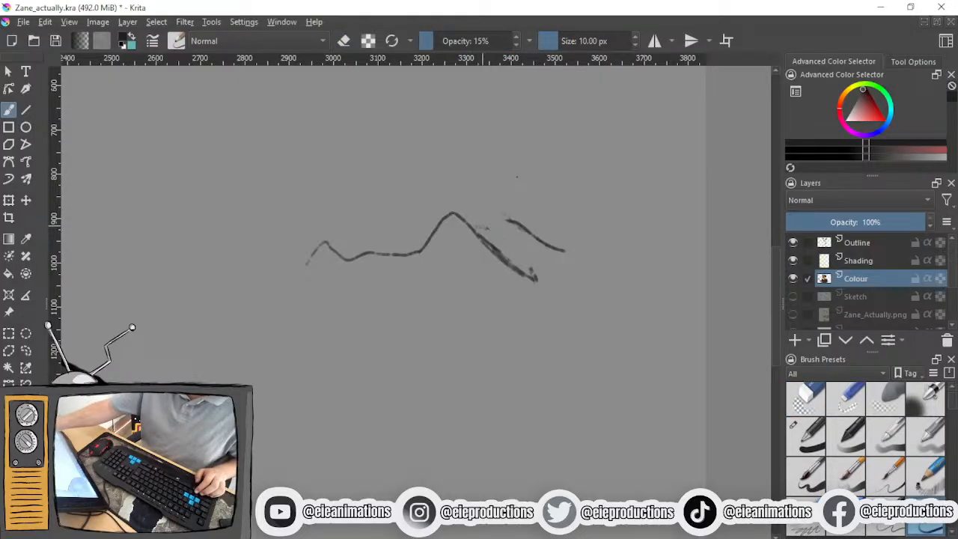
mouse_move(479, 228)
left_mouse_down()
mouse_move(536, 236)
mouse_move(516, 238)
mouse_move(537, 283)
left_mouse_up()
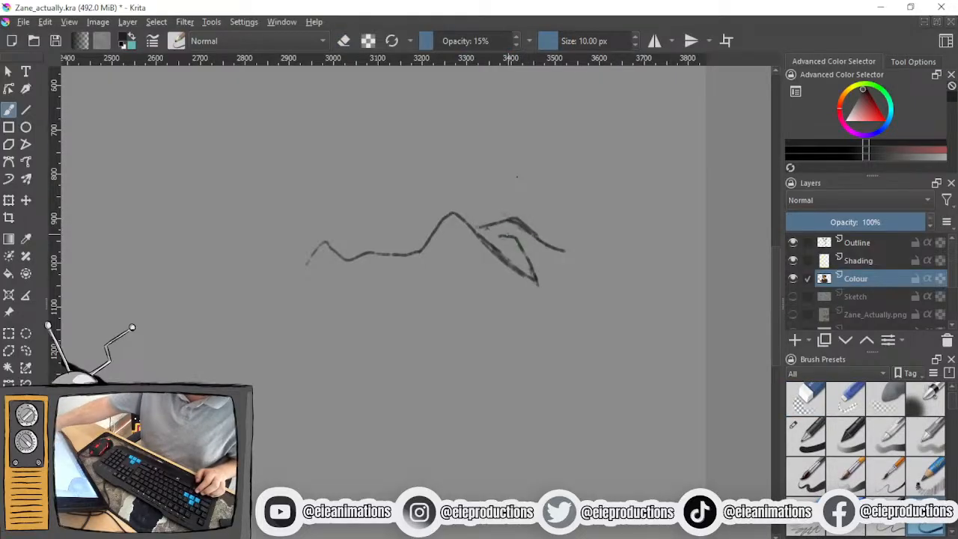
left_click_drag(510, 237, 494, 228)
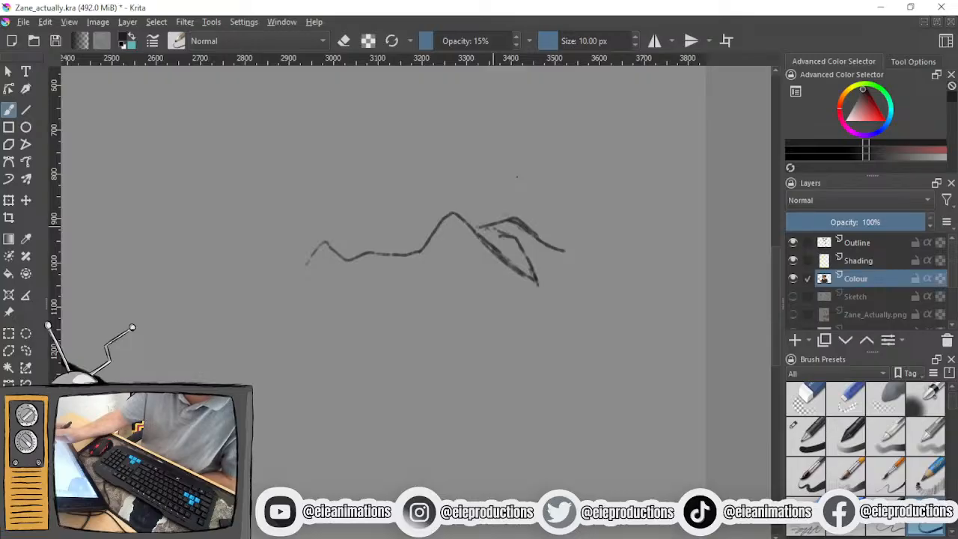
mouse_move(516, 237)
left_mouse_down()
mouse_move(505, 243)
mouse_move(513, 238)
left_mouse_up()
key("ctrl+z")
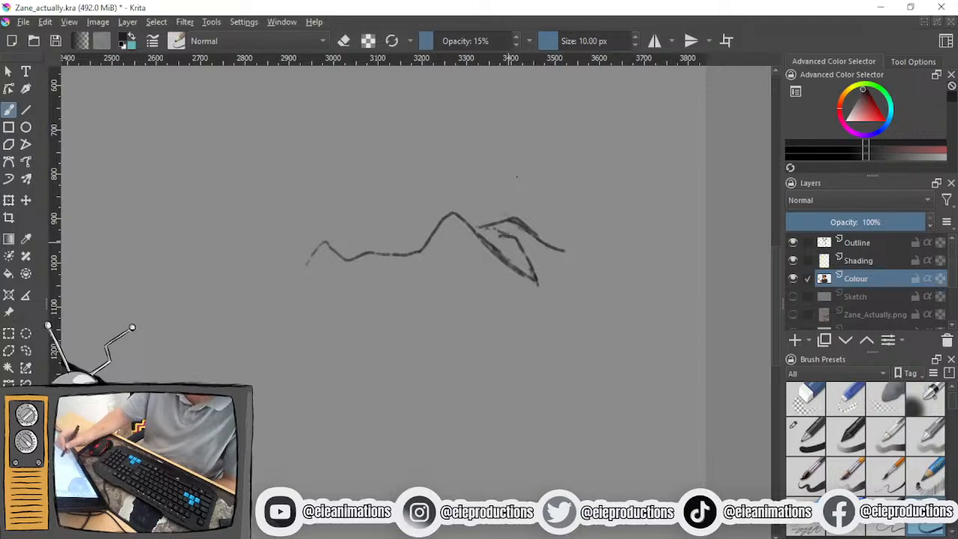
Sketch two tall near-vertical lines below the example fold, with a small hooked fold between them and thin shadow boundaries beside both
left_click_drag(350, 447, 361, 305)
left_click_drag(463, 448, 456, 308)
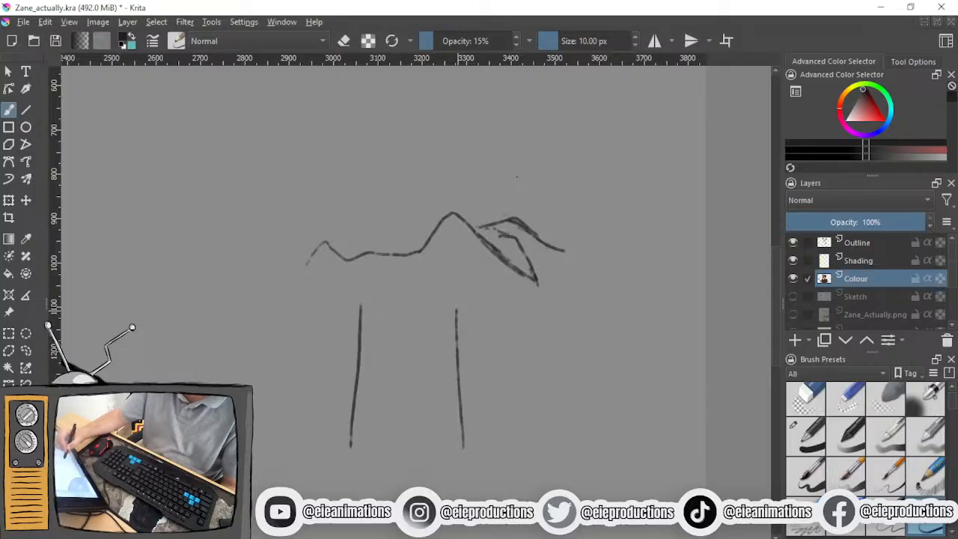
mouse_move(393, 448)
left_mouse_down()
mouse_move(390, 369)
mouse_move(409, 381)
mouse_move(389, 397)
mouse_move(414, 393)
mouse_move(387, 451)
left_mouse_up()
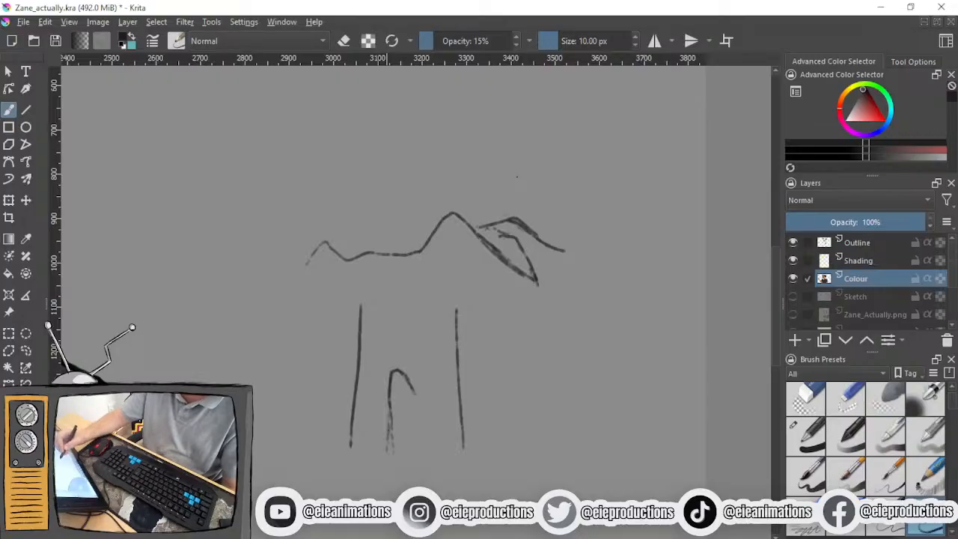
mouse_move(372, 449)
left_mouse_down()
mouse_move(381, 368)
mouse_move(395, 371)
left_mouse_up()
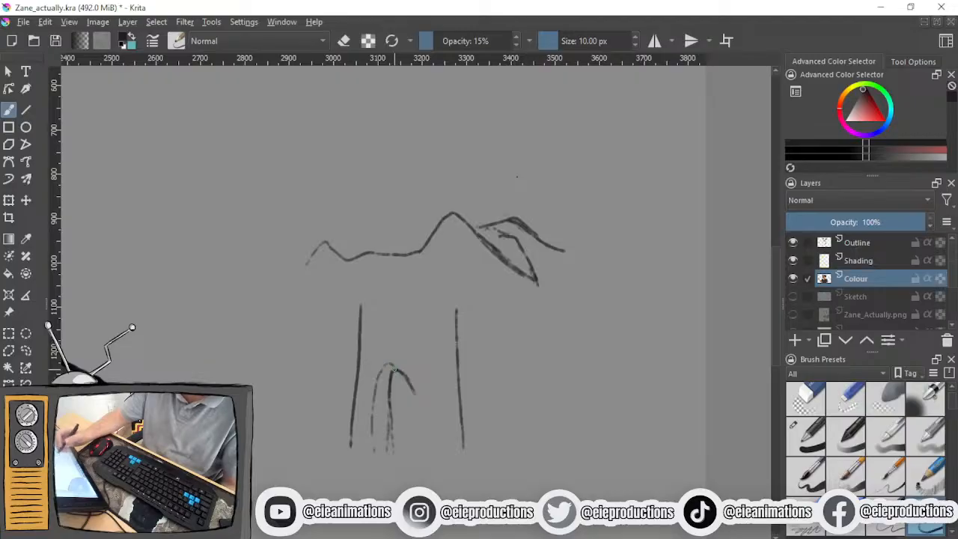
left_click_drag(439, 303, 439, 452)
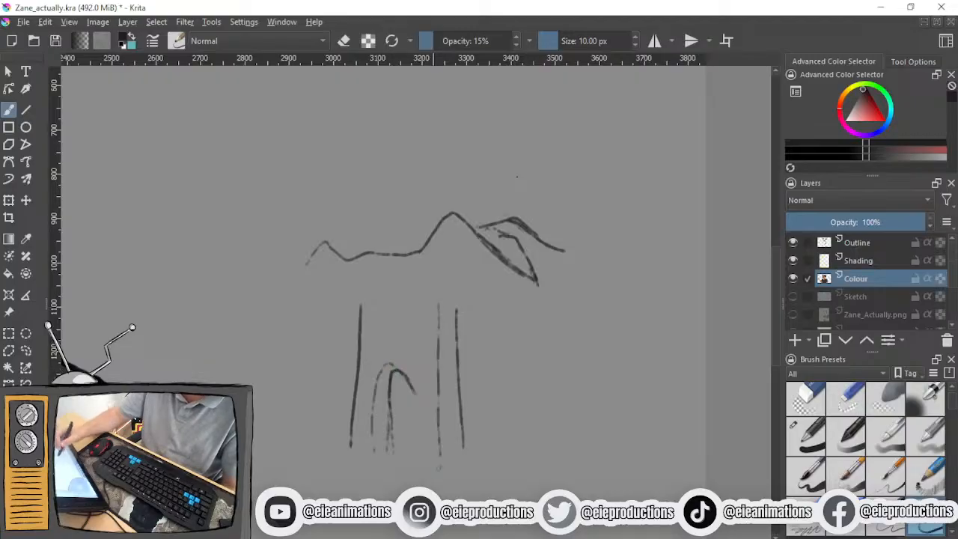
Hatch the shadows beside the hooked fold and along the sleeve-like shape's far edge, and darken the hook's stem
mouse_move(387, 371)
left_mouse_down()
mouse_move(375, 392)
mouse_move(374, 458)
left_mouse_up()
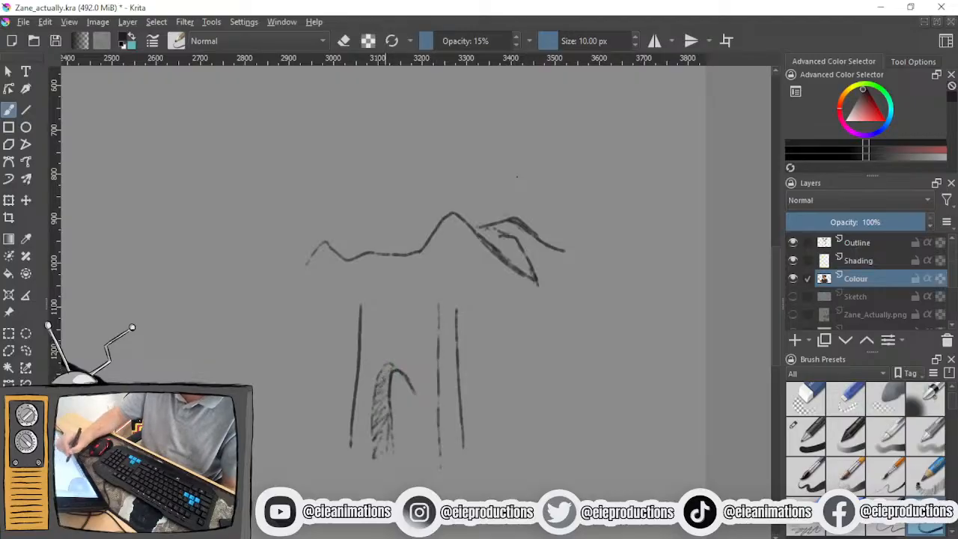
left_click_drag(449, 307, 443, 464)
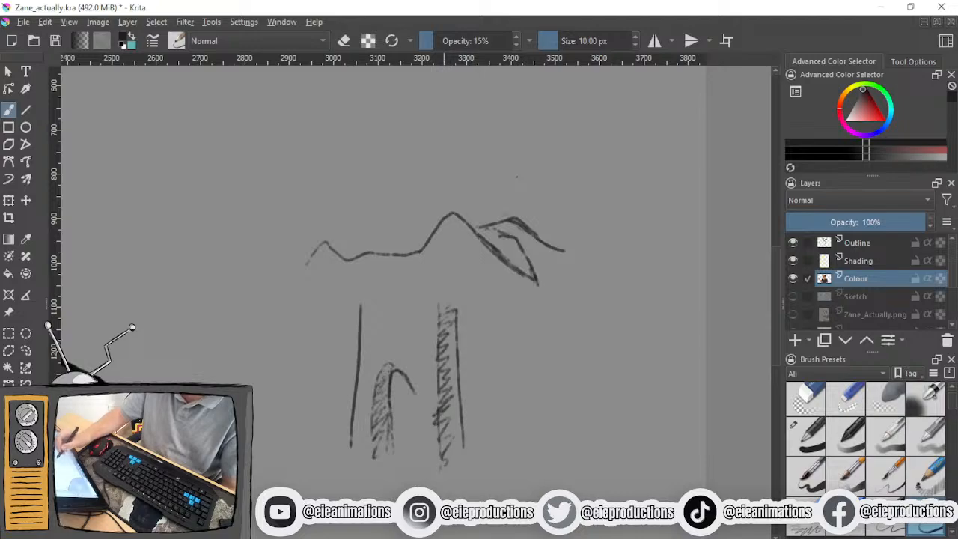
mouse_move(409, 388)
left_mouse_down()
mouse_move(395, 409)
mouse_move(398, 457)
left_mouse_up()
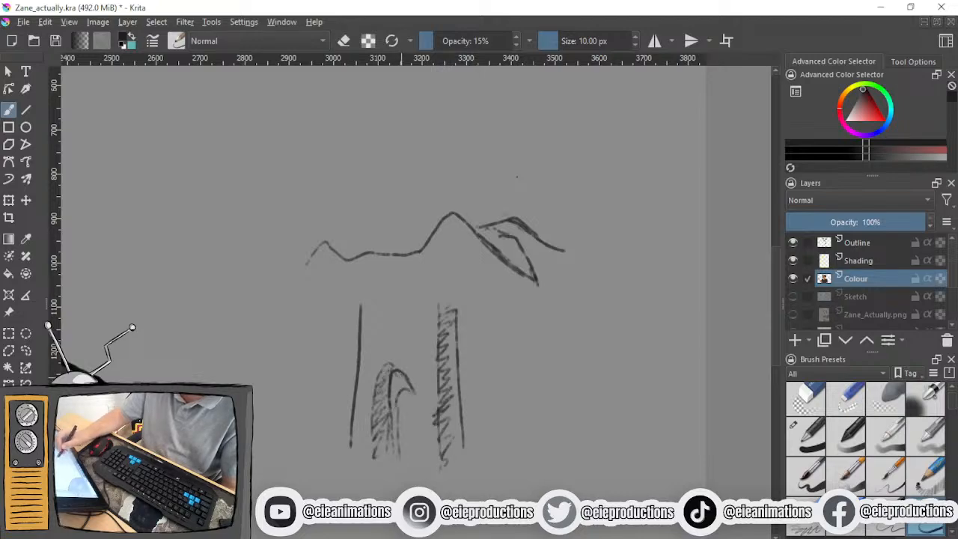
left_click_drag(391, 376, 389, 455)
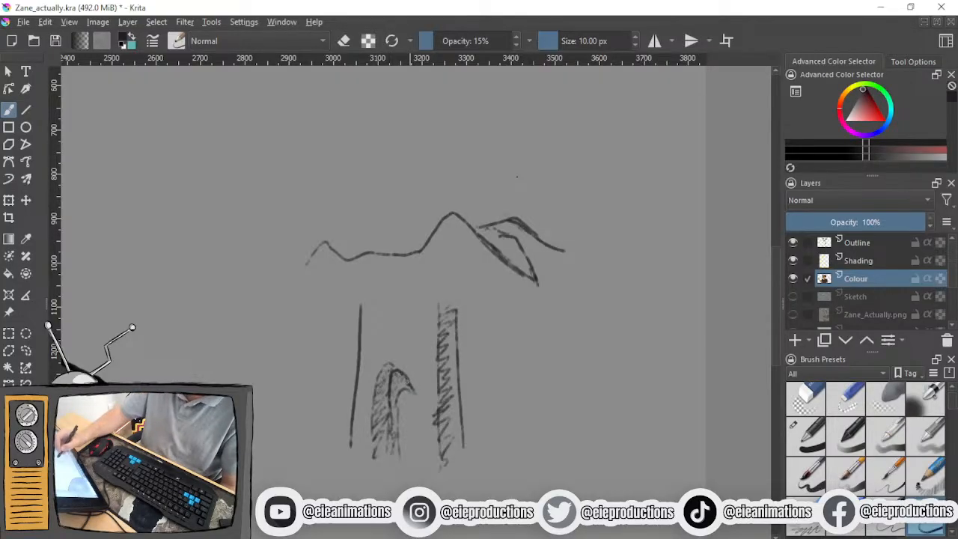
mouse_move(407, 371)
left_mouse_down()
mouse_move(390, 383)
mouse_move(391, 463)
left_mouse_up()
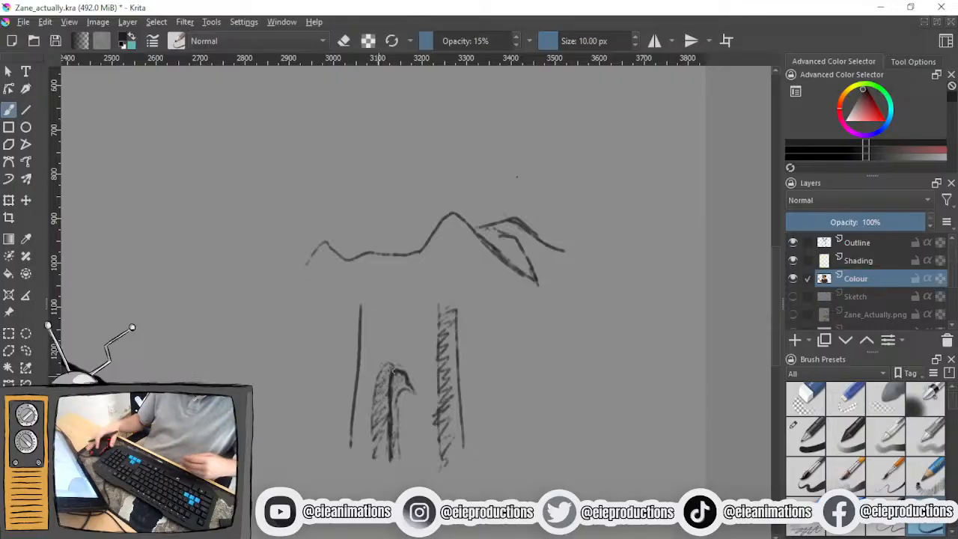
Erase the whole two-line sketch with its hooked fold and hatching below the example fold
left_click(805, 397)
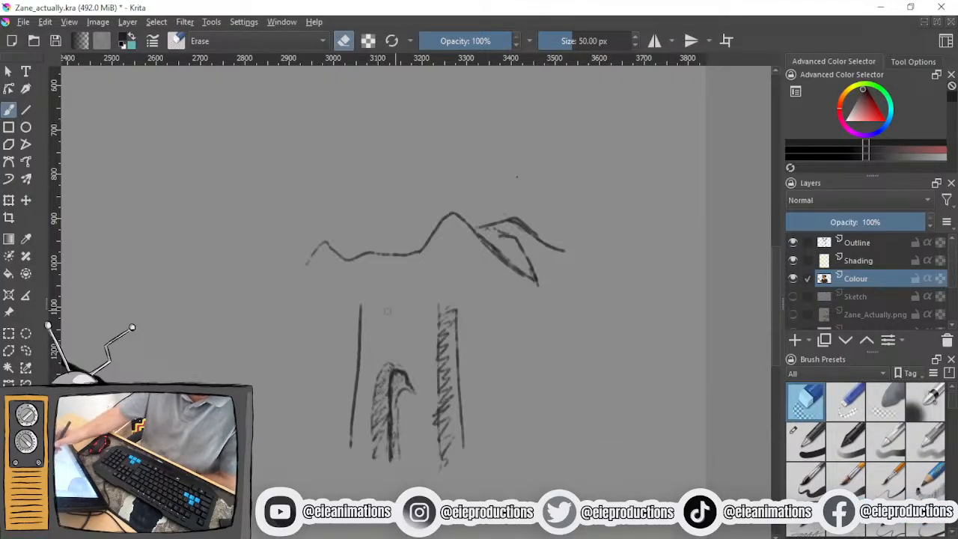
mouse_move(361, 309)
left_mouse_down()
mouse_move(340, 340)
mouse_move(353, 405)
left_mouse_up()
left_click_drag(446, 311, 444, 322)
mouse_move(380, 405)
left_mouse_down()
mouse_move(400, 374)
mouse_move(389, 437)
left_mouse_up()
mouse_move(445, 329)
left_mouse_down()
mouse_move(460, 368)
mouse_move(452, 442)
left_mouse_up()
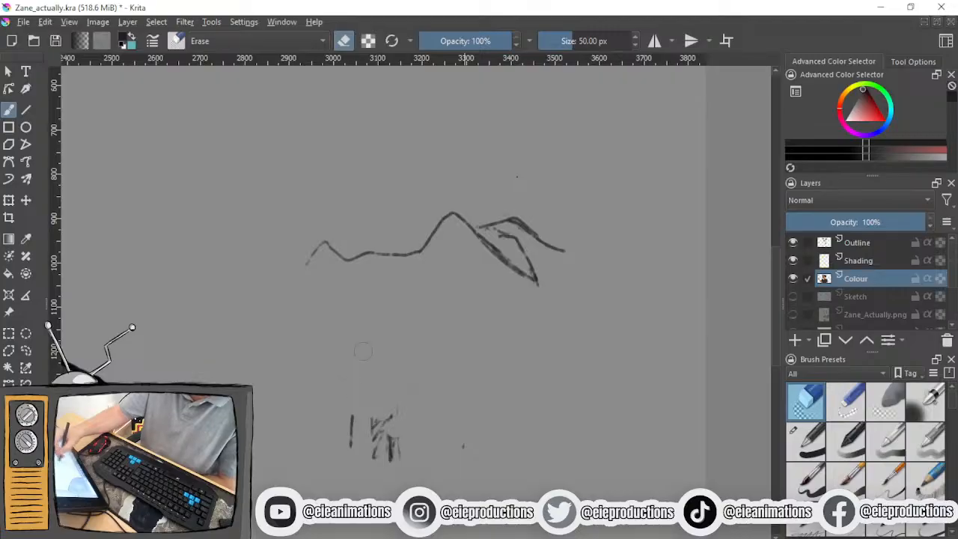
left_click_drag(352, 414, 353, 449)
left_click_drag(372, 416, 375, 458)
left_click_drag(388, 401, 394, 462)
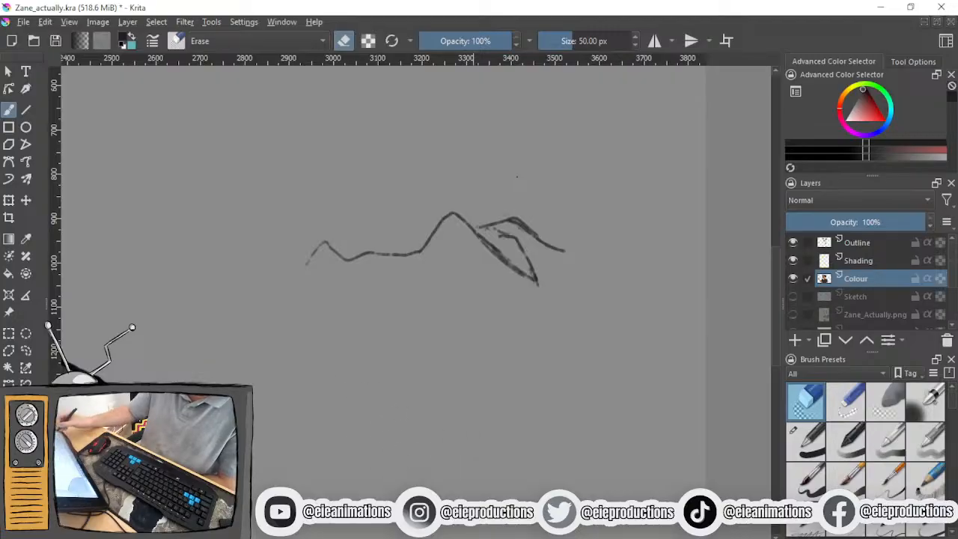
Return to the pencil, try a steep curved line below the example fold, and undo it
key("e")
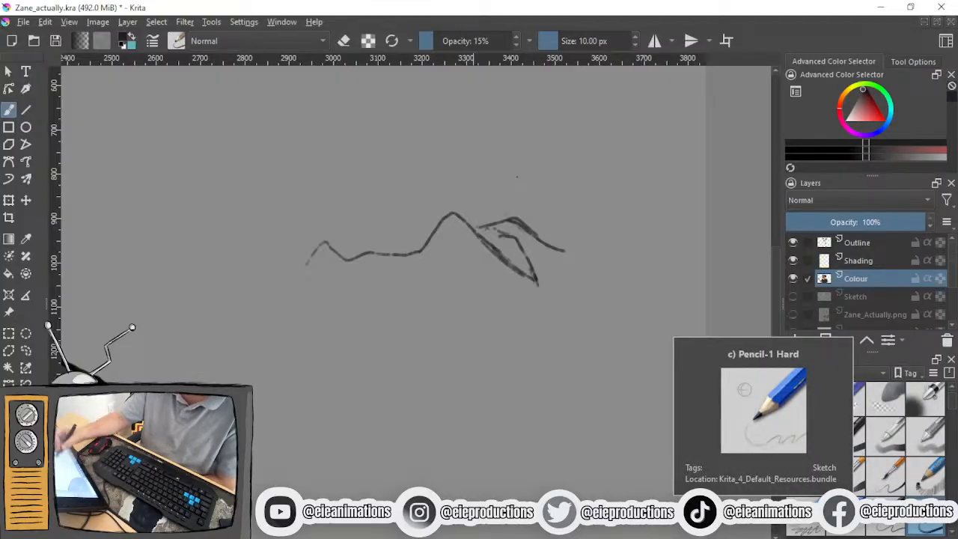
left_click_drag(403, 316, 299, 427)
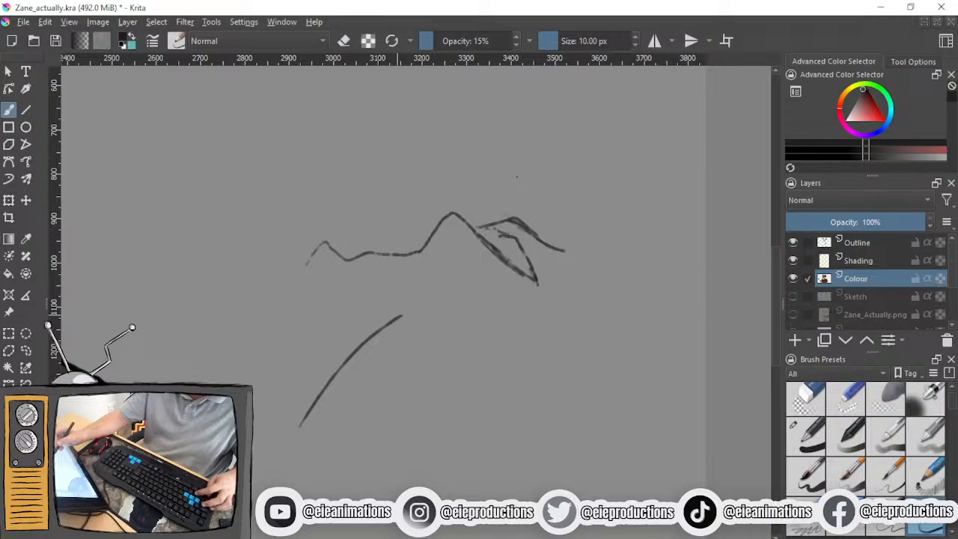
key("ctrl+z")
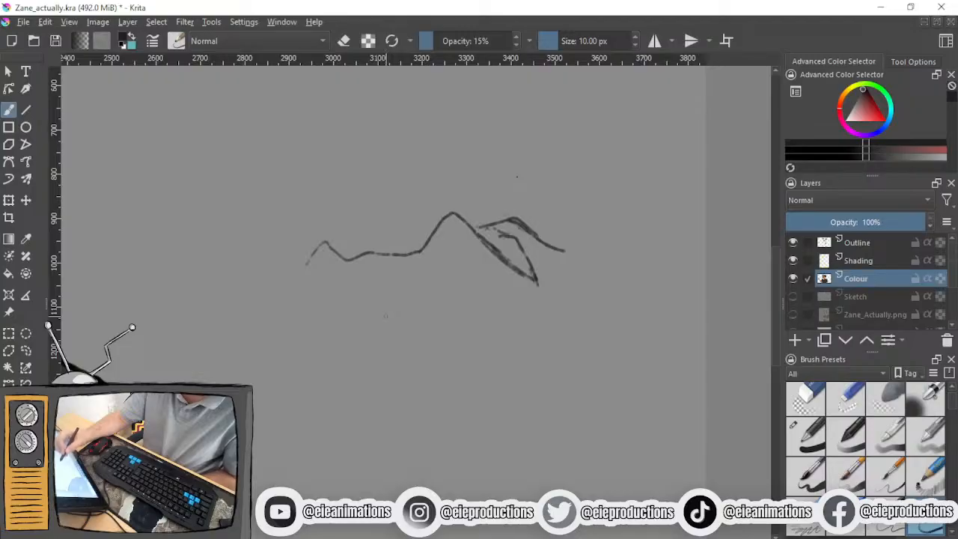
Try a gently rising curve below the example fold, plus an arrow and a small oval above it, and undo them all
left_click_drag(314, 390, 465, 338)
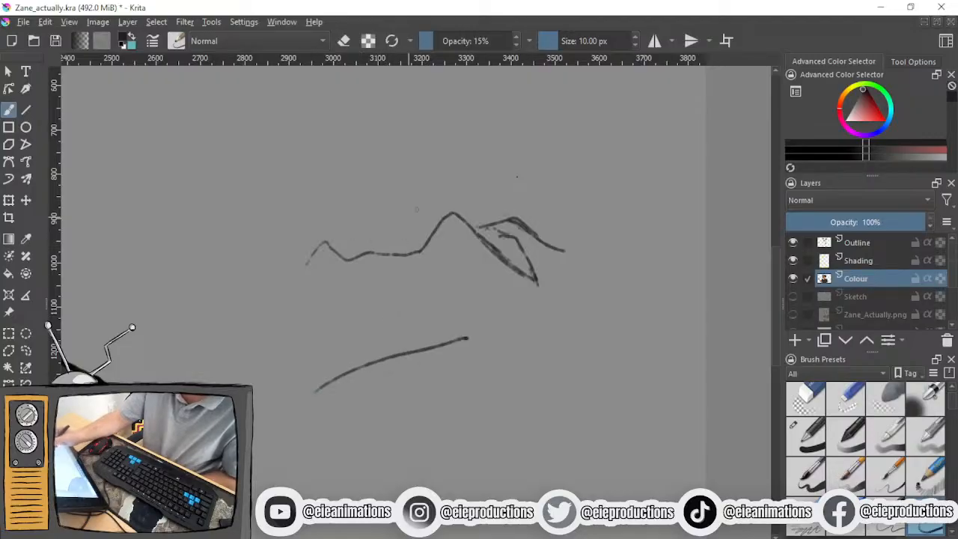
left_click_drag(488, 174, 409, 213)
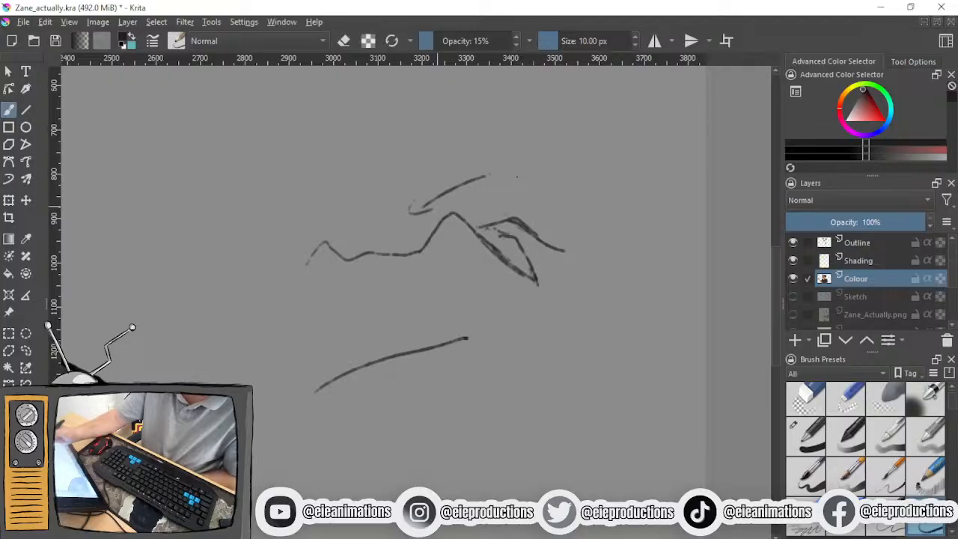
left_click_drag(338, 244, 364, 234)
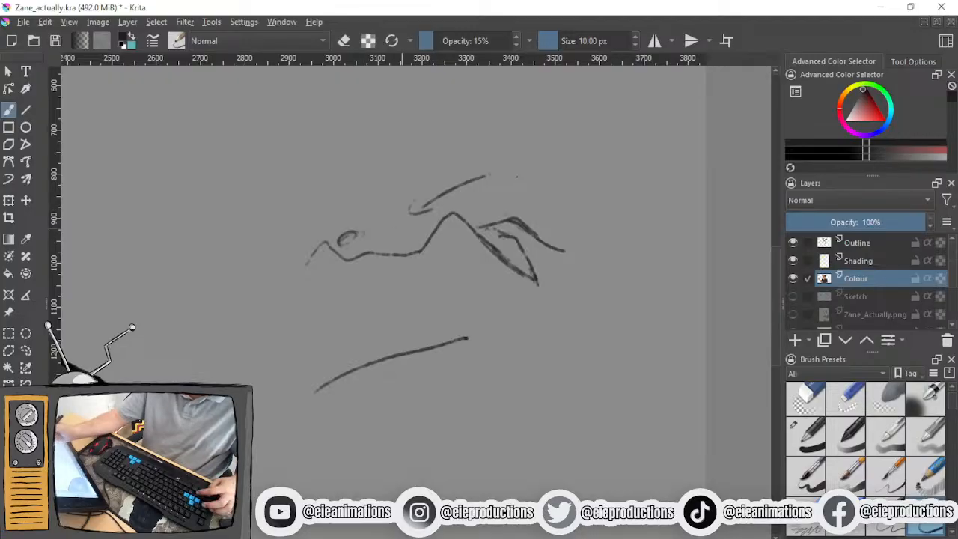
key("ctrl+z")
key("ctrl+z")
key("ctrl+z")
key("ctrl+z")
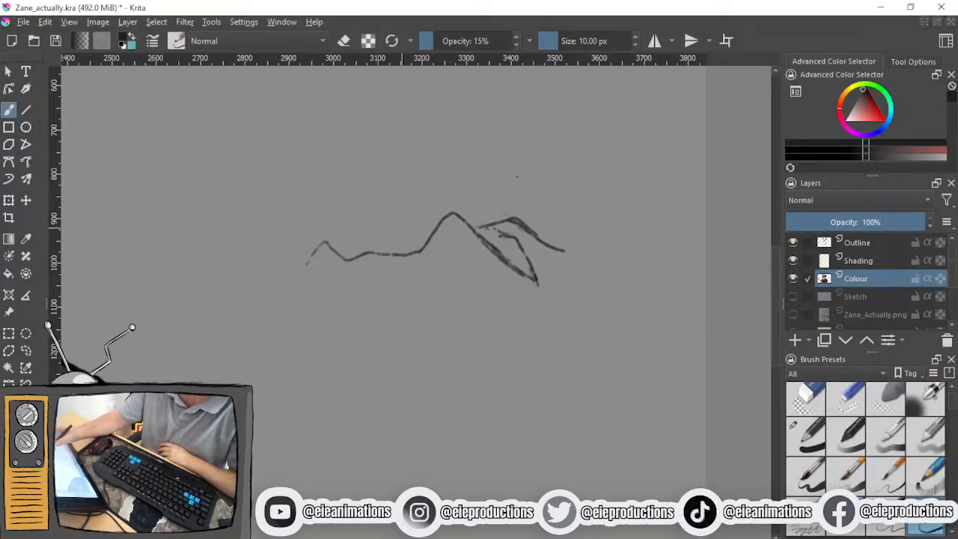
Try hatched shadow bands hanging beneath the example fold's low bump, tallest peak and first small peak
left_click_drag(377, 285, 381, 351)
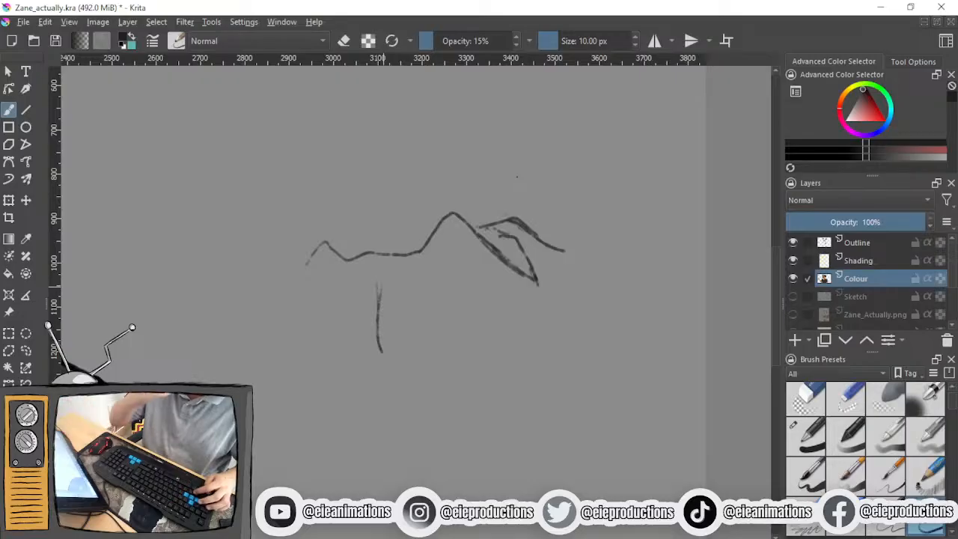
key("ctrl+z")
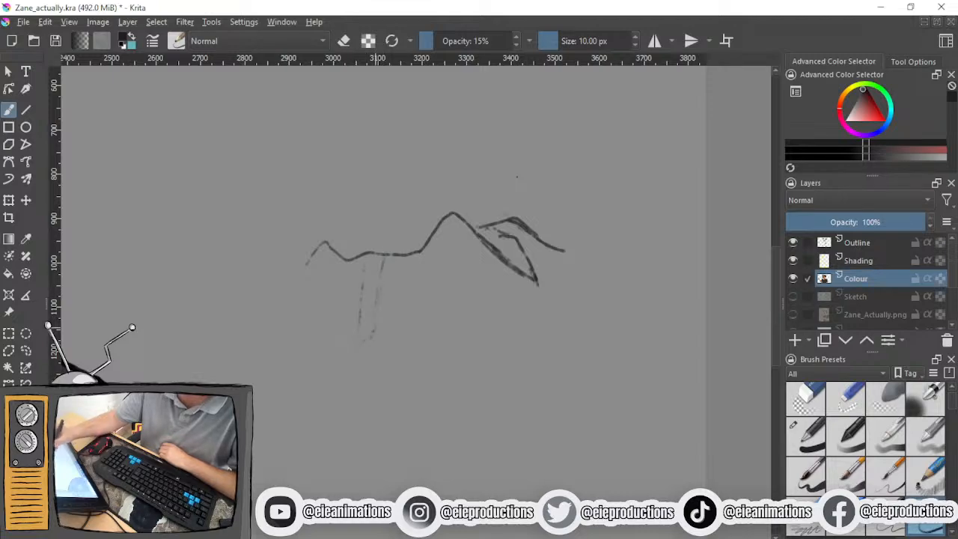
left_click_drag(379, 256, 359, 338)
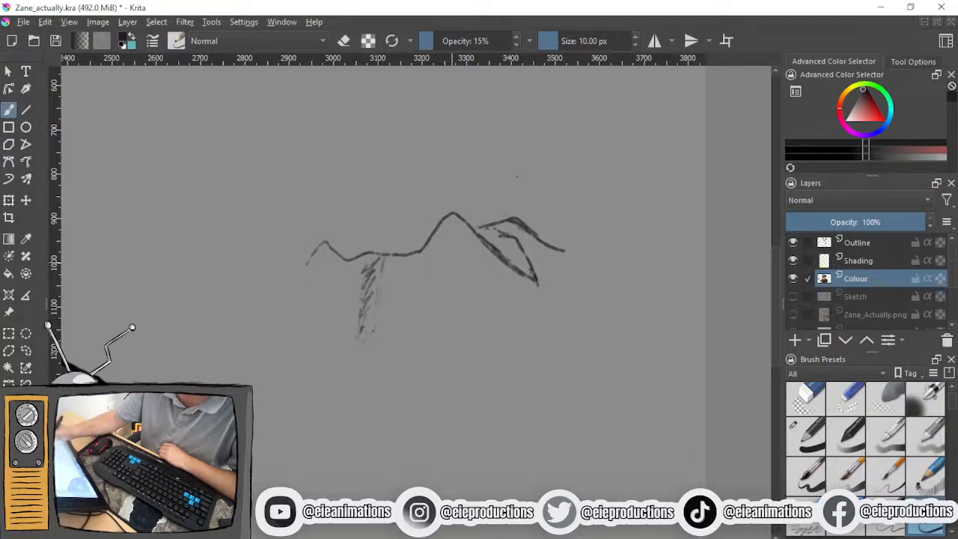
mouse_move(458, 241)
left_mouse_down()
mouse_move(501, 313)
mouse_move(532, 291)
mouse_move(459, 236)
mouse_move(509, 303)
left_mouse_up()
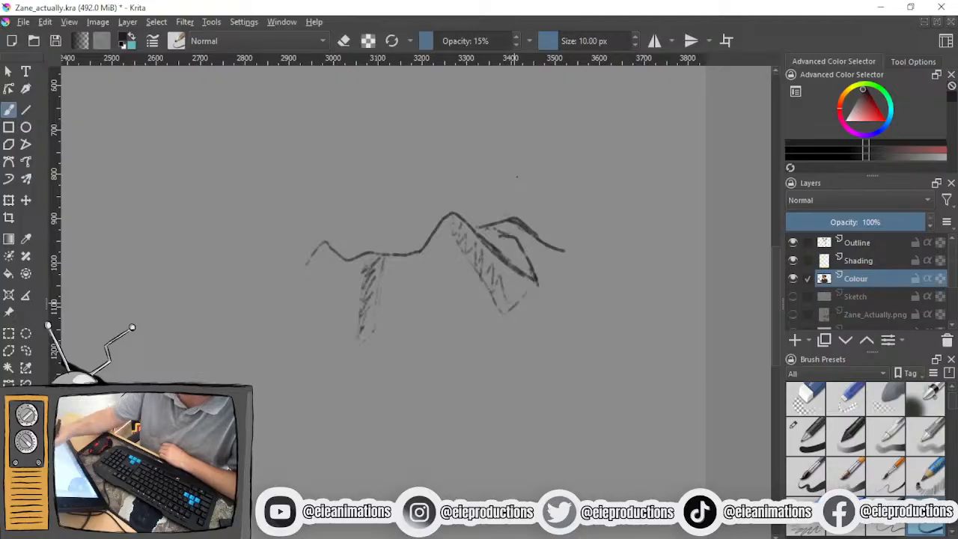
mouse_move(324, 243)
left_mouse_down()
mouse_move(333, 326)
mouse_move(344, 302)
left_mouse_up()
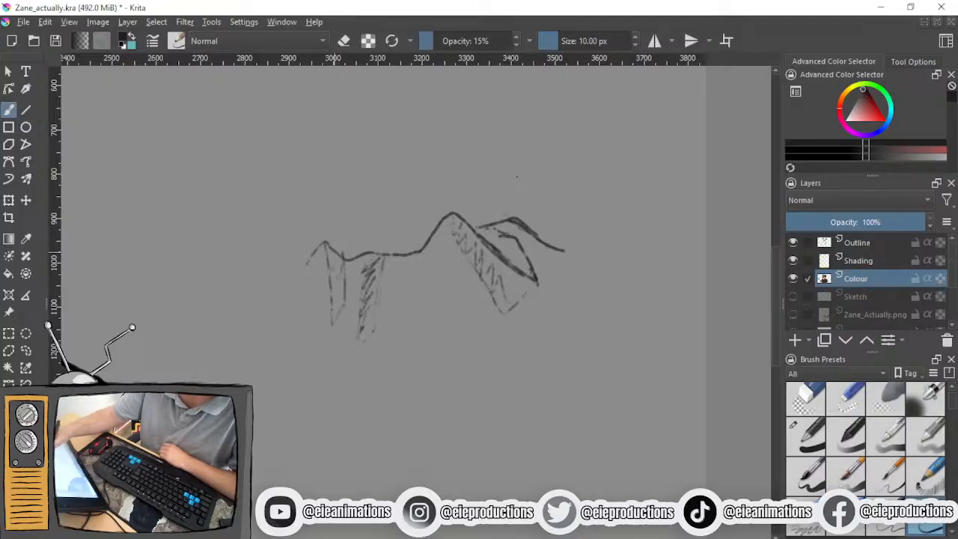
left_click_drag(337, 263, 337, 329)
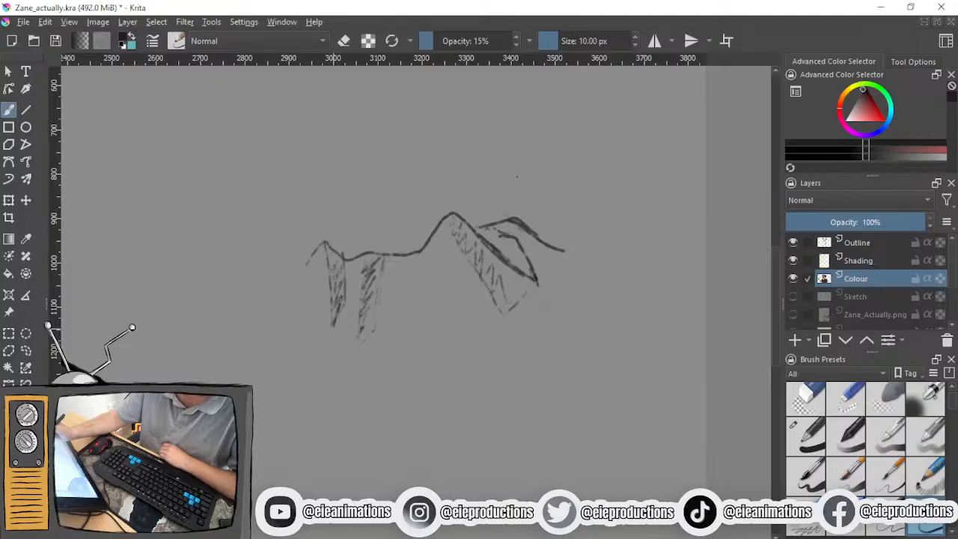
Undo the hatched shadow bands hanging beneath the example fold's first small peak, tallest peak and low bump
key("ctrl+z")
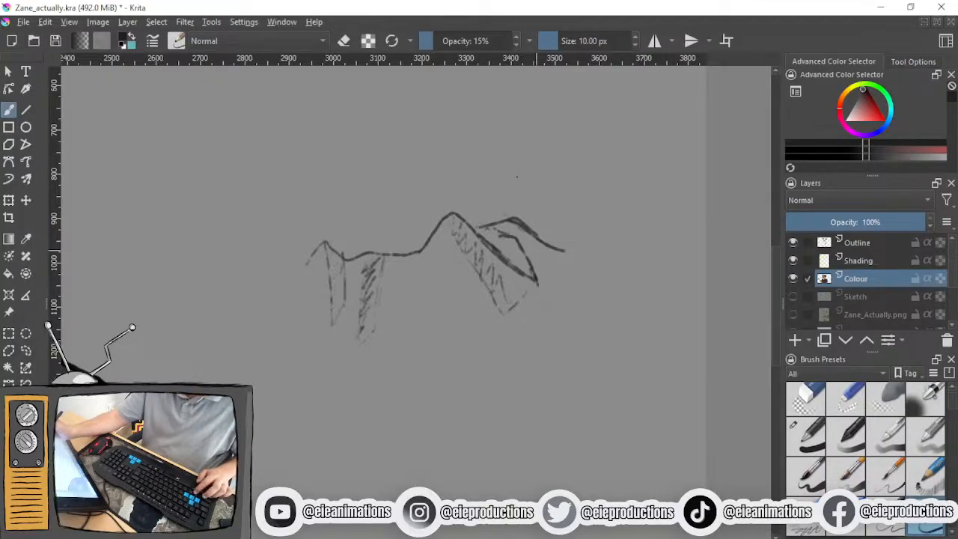
key("ctrl+z")
key("ctrl+z")
key("ctrl+z")
key("ctrl+z")
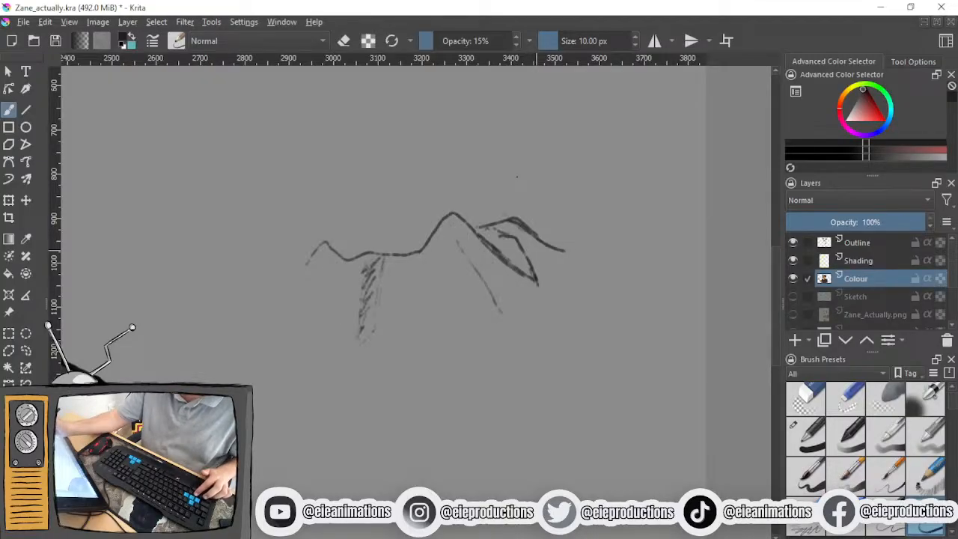
key("ctrl+z")
key("ctrl+z")
key("ctrl+z")
key("ctrl+z")
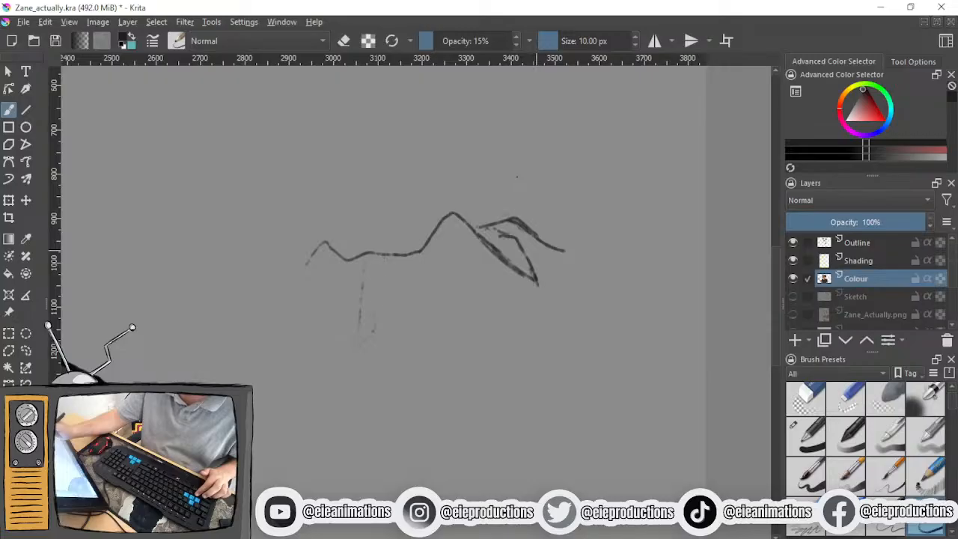
key("ctrl+z")
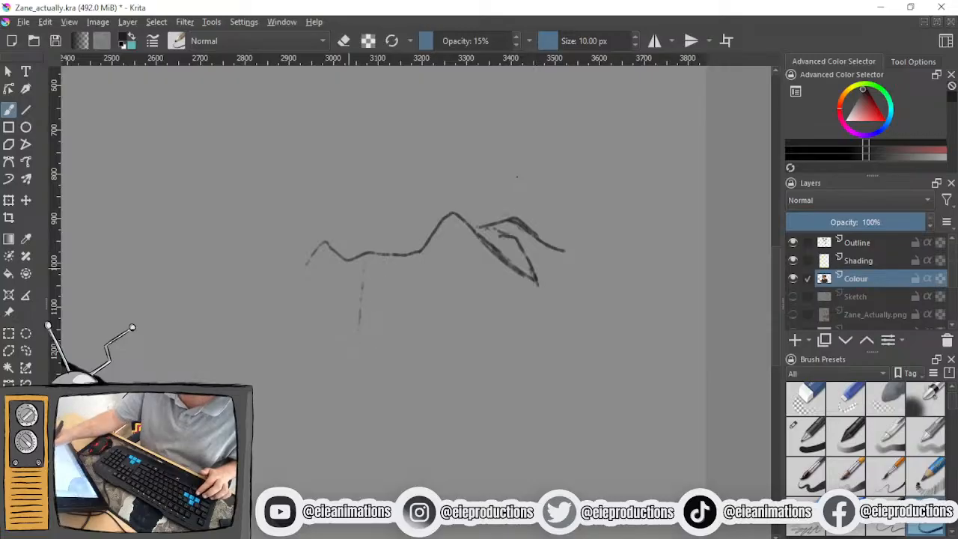
Hatch shadow bands beneath the left-hand slopes of the example fold's low bump, tallest peak and first small peak
left_click_drag(344, 259, 345, 303)
mouse_move(364, 264)
left_mouse_down()
mouse_move(358, 313)
mouse_move(351, 284)
mouse_move(359, 324)
left_mouse_up()
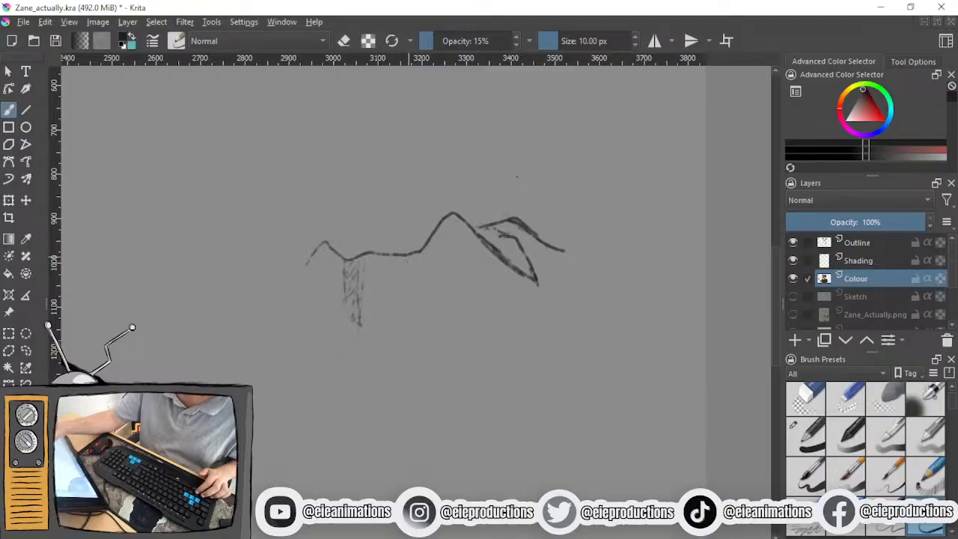
mouse_move(411, 262)
left_mouse_down()
mouse_move(454, 320)
mouse_move(500, 316)
left_mouse_up()
left_click_drag(455, 219, 500, 304)
left_click_drag(423, 255, 440, 271)
left_click_drag(431, 238, 467, 295)
mouse_move(438, 267)
left_mouse_down()
mouse_move(479, 304)
mouse_move(490, 327)
left_mouse_up()
mouse_move(315, 247)
left_mouse_down()
mouse_move(314, 316)
mouse_move(305, 317)
mouse_move(314, 311)
mouse_move(314, 325)
left_mouse_up()
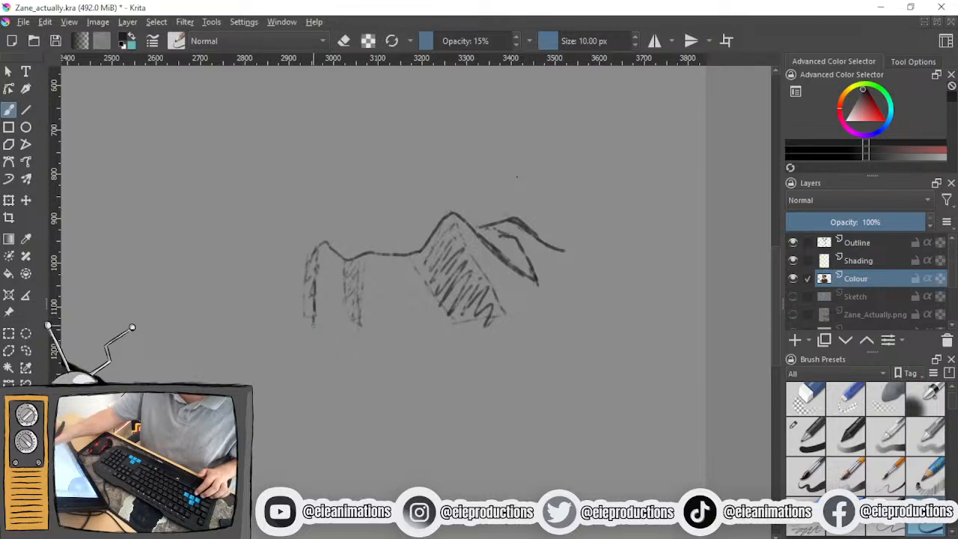
left_click_drag(364, 264, 360, 297)
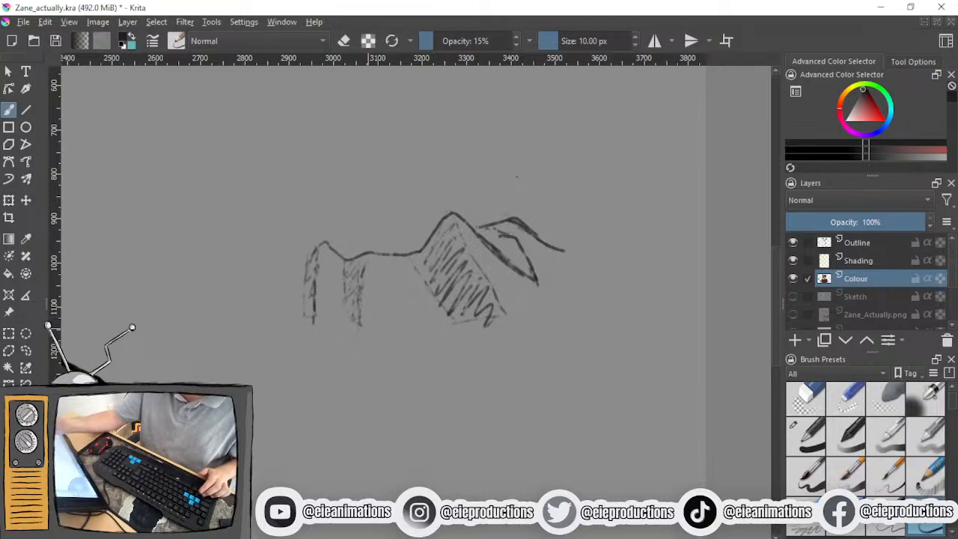
Erase the whole example fold sketch beside the character with the eraser enlarged to 144.86 px
mouse_move(494, 224)
left_mouse_down()
mouse_move(517, 244)
mouse_move(499, 241)
mouse_move(518, 271)
mouse_move(552, 240)
mouse_move(610, 98)
left_mouse_up()
scroll(550, 309, "down", 2)
scroll(452, 269, "up", 2)
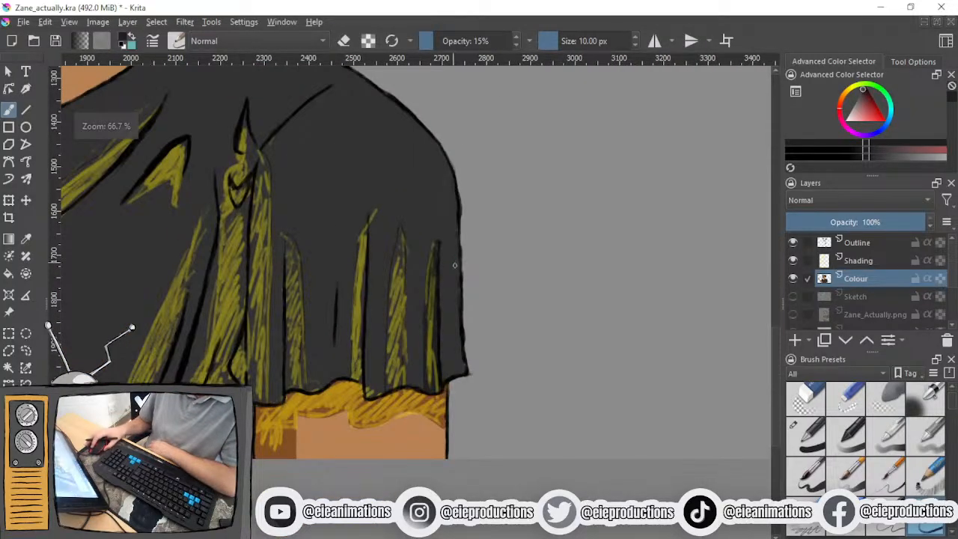
left_click_drag(456, 274, 522, 258)
scroll(574, 297, "down", 2)
left_click_drag(607, 271, 394, 353)
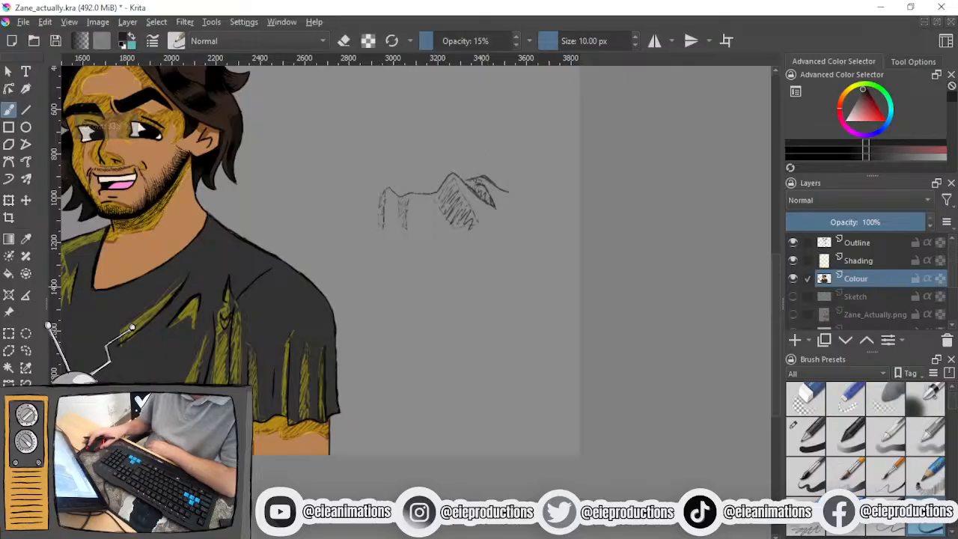
left_click(805, 398)
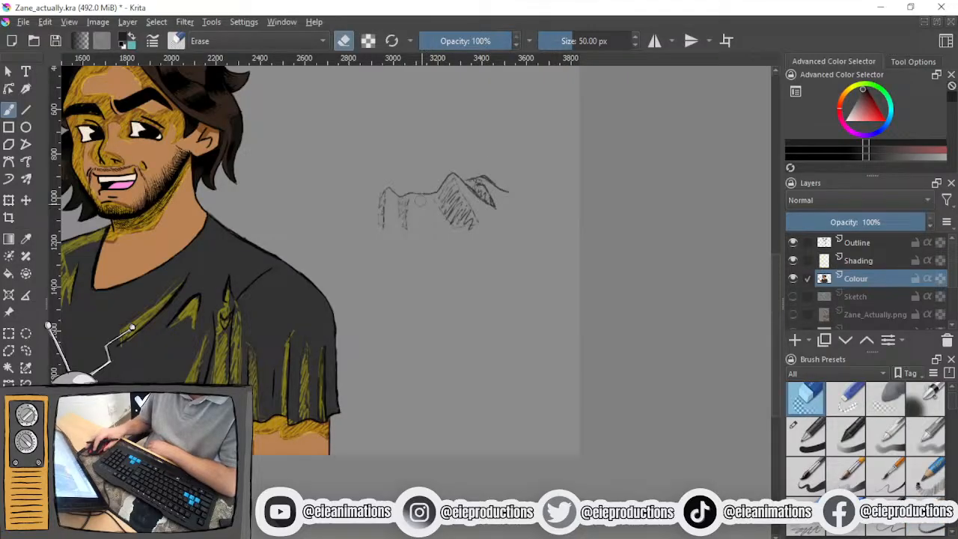
left_click_drag(594, 43, 605, 44)
mouse_move(501, 187)
left_mouse_down()
mouse_move(459, 208)
mouse_move(400, 202)
left_mouse_up()
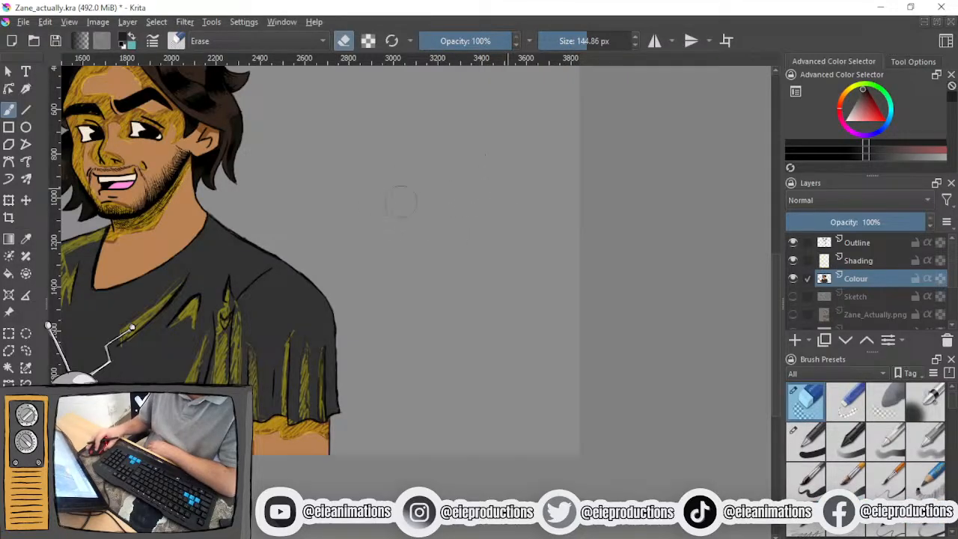
Hide the Shading layer and ready a solid 20.44 px brush with the dark shade sampled from the sleeve's already shaded fold
left_click_drag(477, 239, 617, 221)
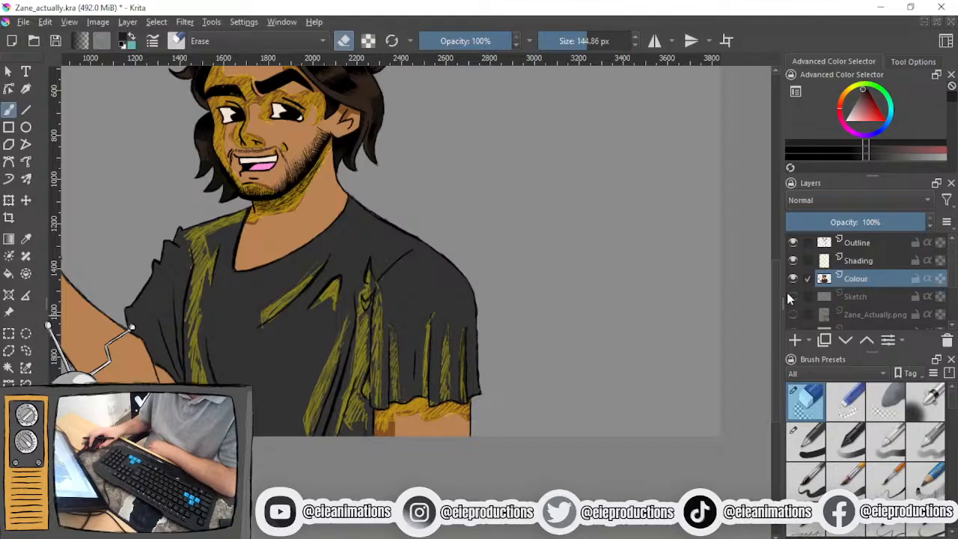
left_click(792, 260)
scroll(453, 368, "up", 5)
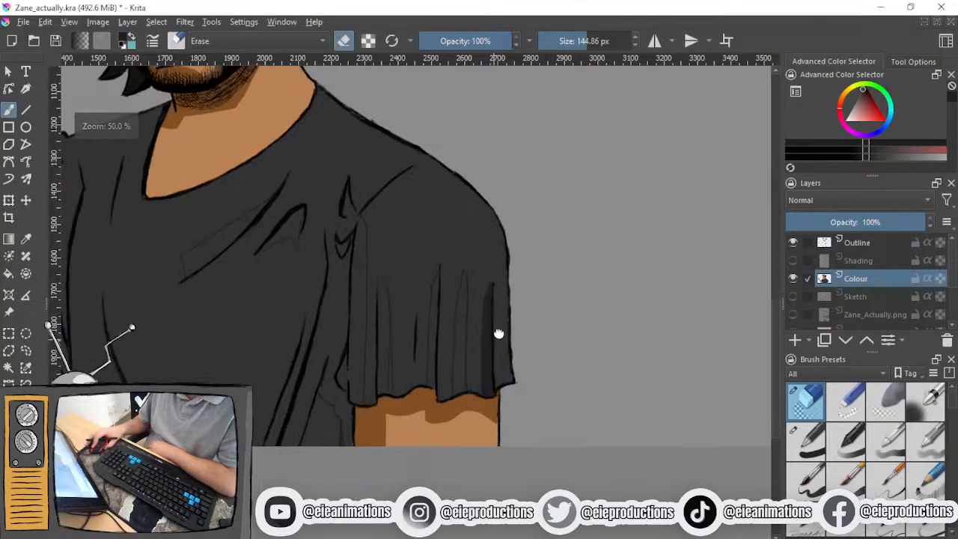
left_click(915, 525)
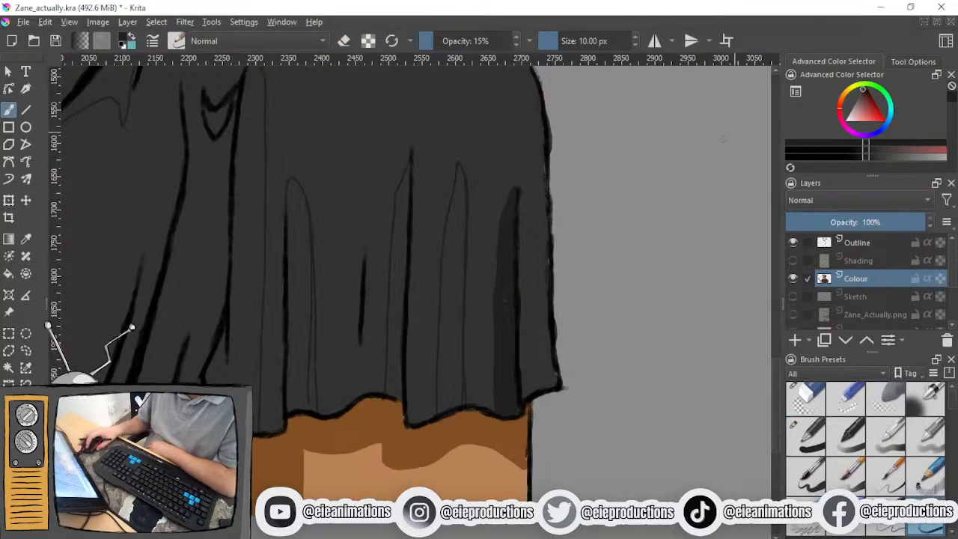
left_click(806, 436)
scroll(511, 315, "up", 2)
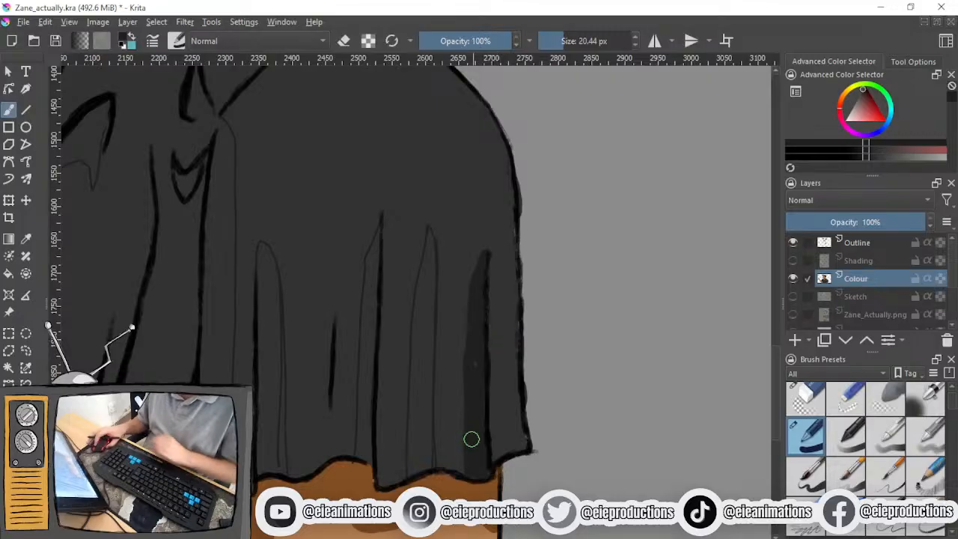
left_click(480, 417, "ctrl")
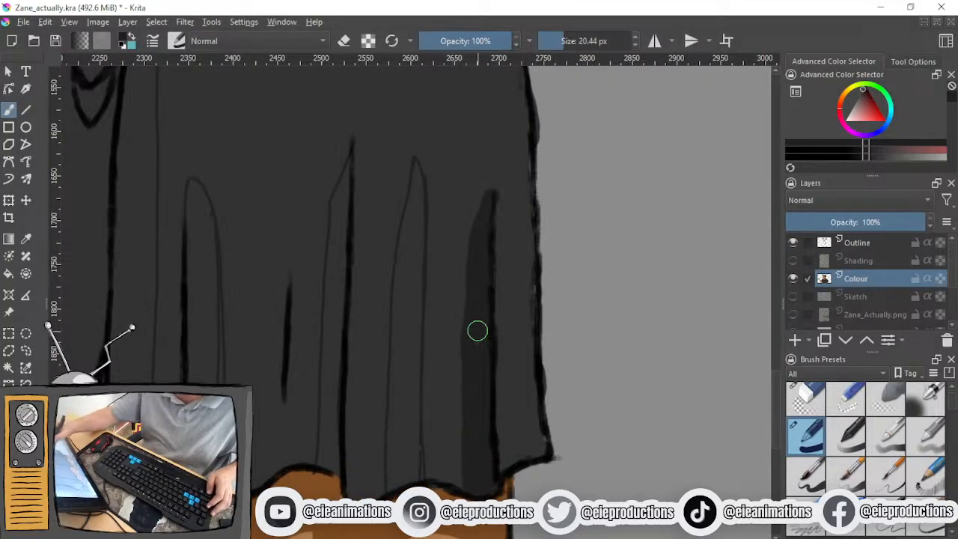
Touch up the shaded outer sleeve fold and fill the lower part of the neighbouring outlined fold with the dark shade
left_click_drag(477, 331, 480, 348)
mouse_move(405, 370)
left_mouse_down()
mouse_move(397, 414)
mouse_move(408, 479)
left_mouse_up()
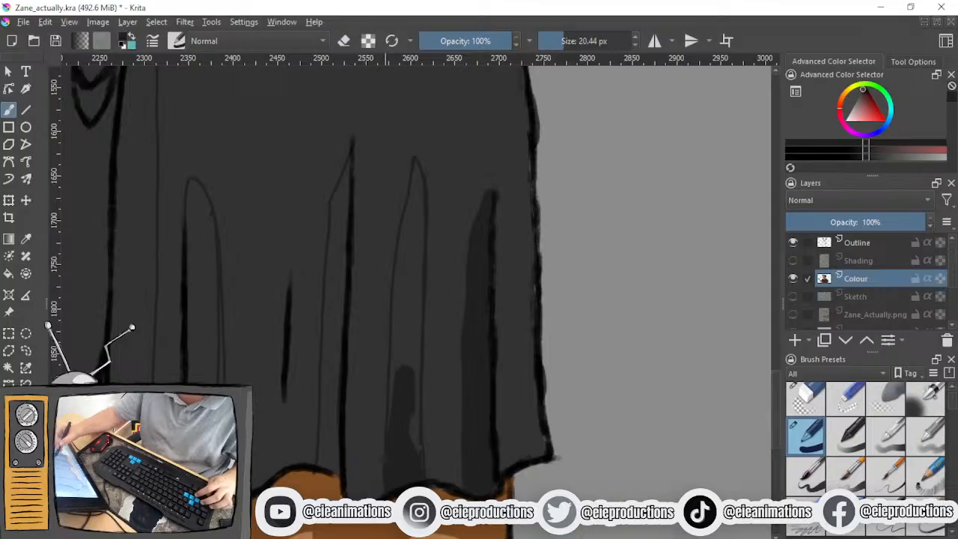
left_click_drag(402, 346, 393, 413)
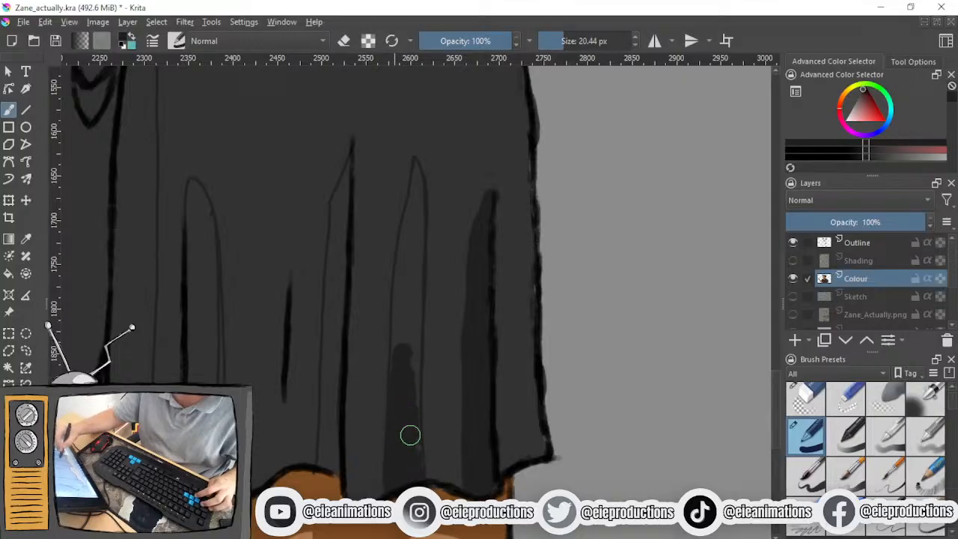
Extend the neighbouring fold's dark shading up toward its narrow tip using brush sizes of 2.99 px and 7.34 px
left_click(547, 43)
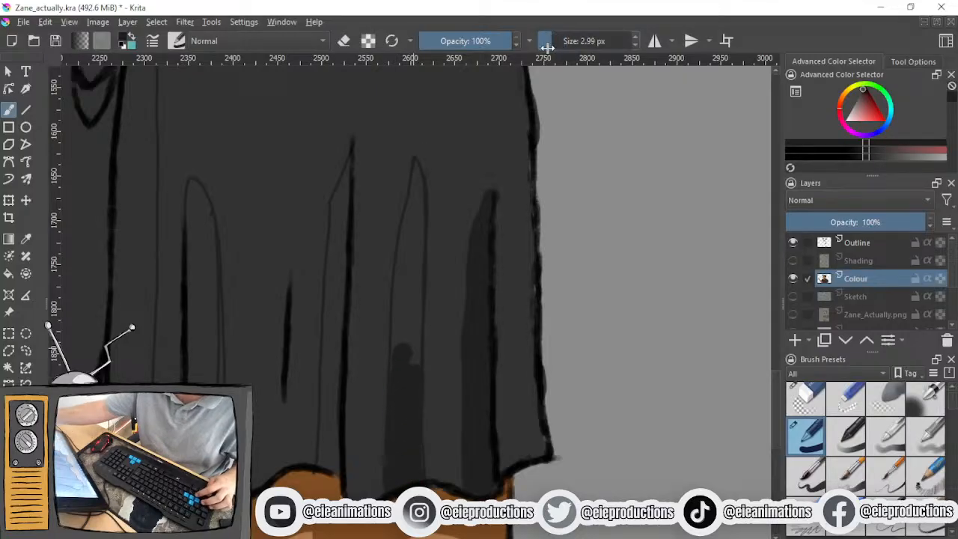
left_click_drag(412, 241, 400, 340)
left_click_drag(403, 279, 394, 346)
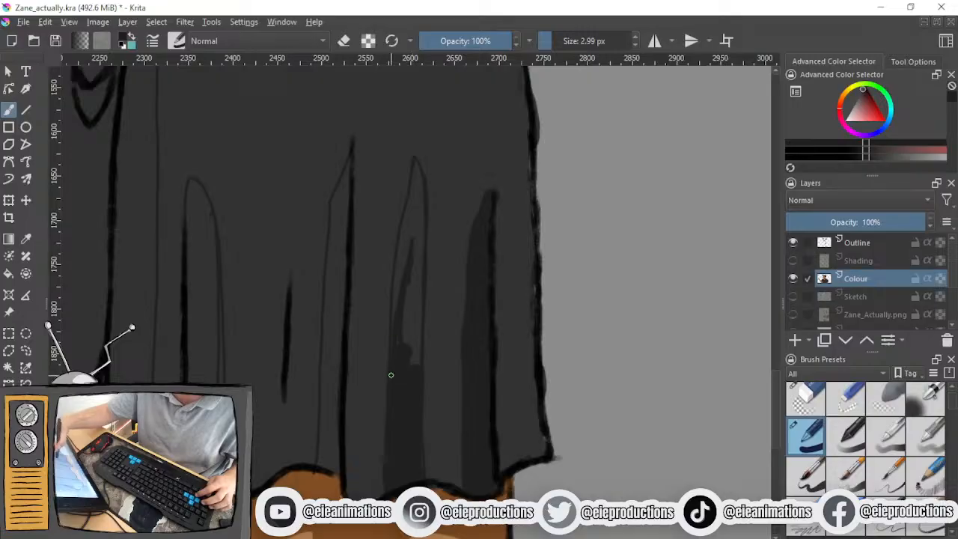
left_click(550, 42)
mouse_move(408, 241)
left_mouse_down()
mouse_move(395, 307)
mouse_move(402, 292)
mouse_move(406, 344)
left_mouse_up()
left_click_drag(408, 307, 415, 366)
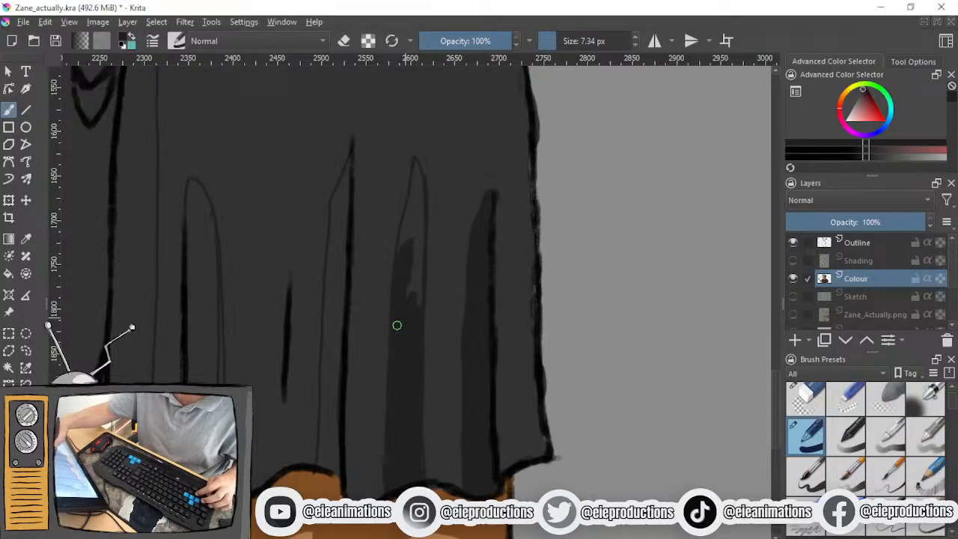
left_click_drag(403, 231, 389, 380)
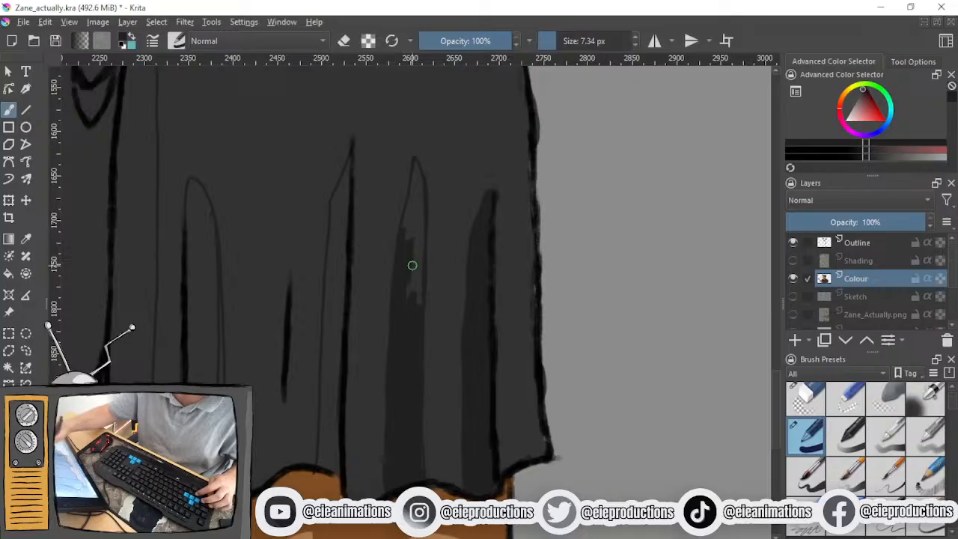
mouse_move(412, 265)
left_mouse_down()
mouse_move(412, 216)
mouse_move(405, 216)
mouse_move(414, 254)
mouse_move(412, 326)
left_mouse_up()
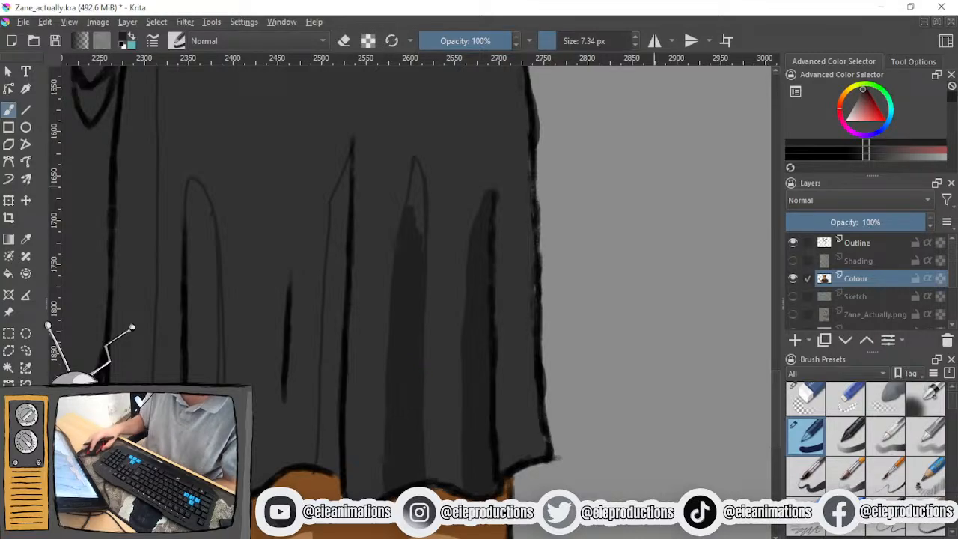
Fill the fold's pointed tip with the dark shade, using a 0.83 px brush and a 6.55 px brush
left_click_drag(437, 228, 452, 361)
scroll(410, 330, "up", 1)
key("bracketleft")
key("bracketleft")
key("bracketleft")
key("bracketleft")
key("bracketleft")
key("bracketleft")
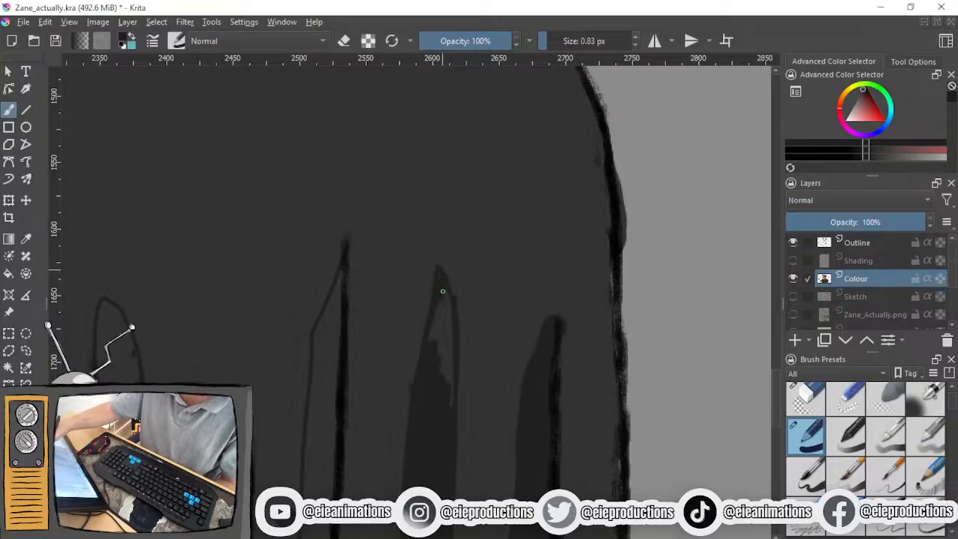
left_click_drag(442, 291, 450, 384)
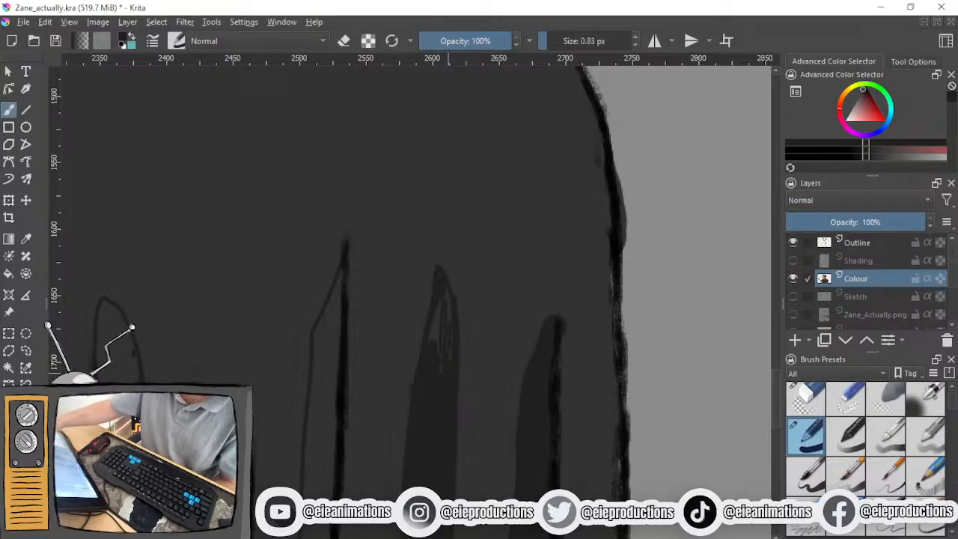
key("bracketright")
key("bracketright")
key("bracketright")
key("bracketright")
key("bracketright")
mouse_move(440, 299)
left_mouse_down()
mouse_move(444, 348)
mouse_move(438, 291)
mouse_move(448, 319)
left_mouse_up()
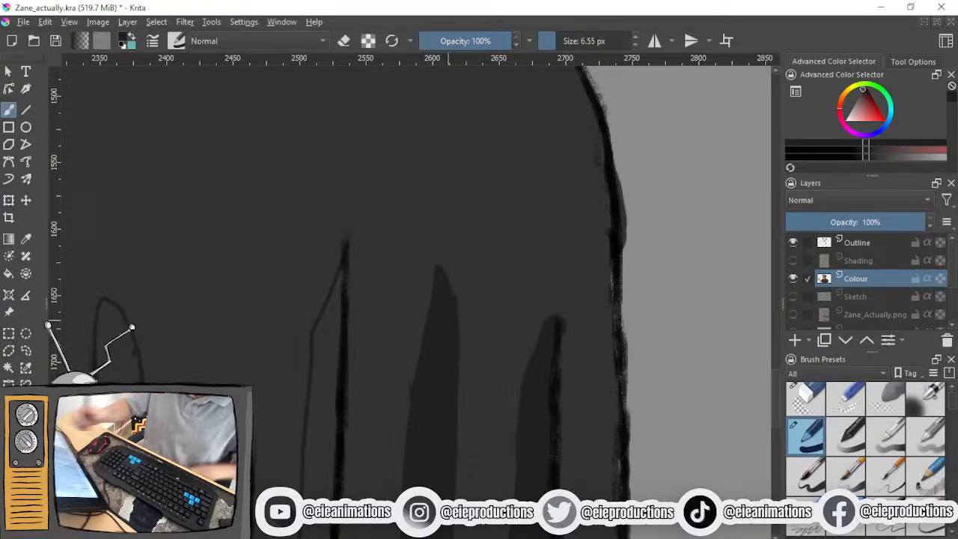
Sharpen the tips of both shaded sleeve folds with the sampled shirt colour, and pick the dark shade again
left_click(537, 308, "ctrl")
left_click_drag(552, 303, 539, 335)
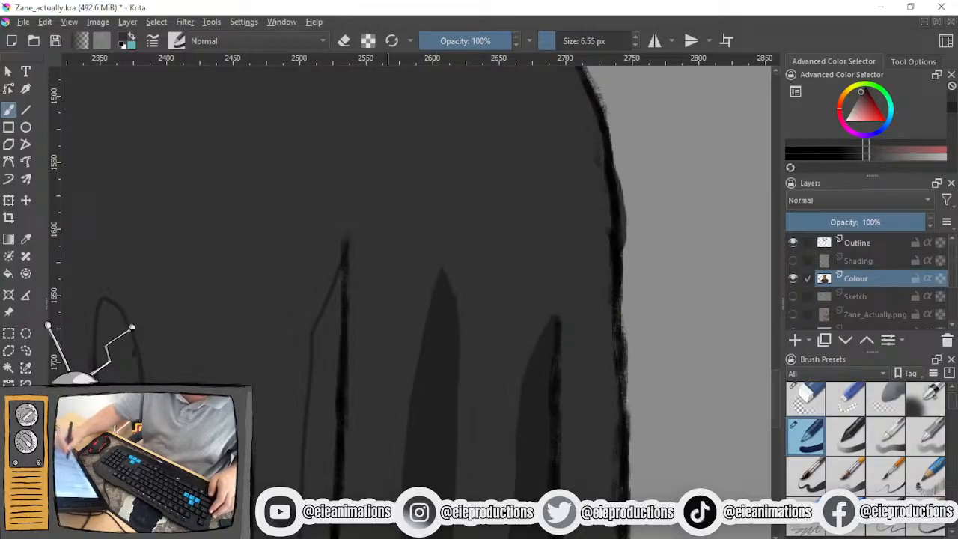
left_click(439, 416, "ctrl")
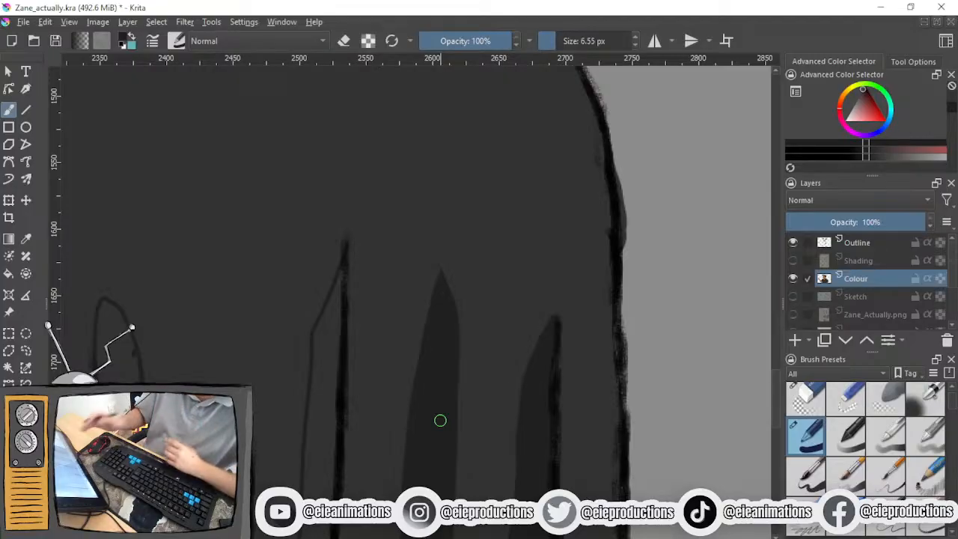
Add two paint layers above Outline and paint a large pure-red disc on the lower one with a 280.60 px brush
scroll(464, 389, "down", 1)
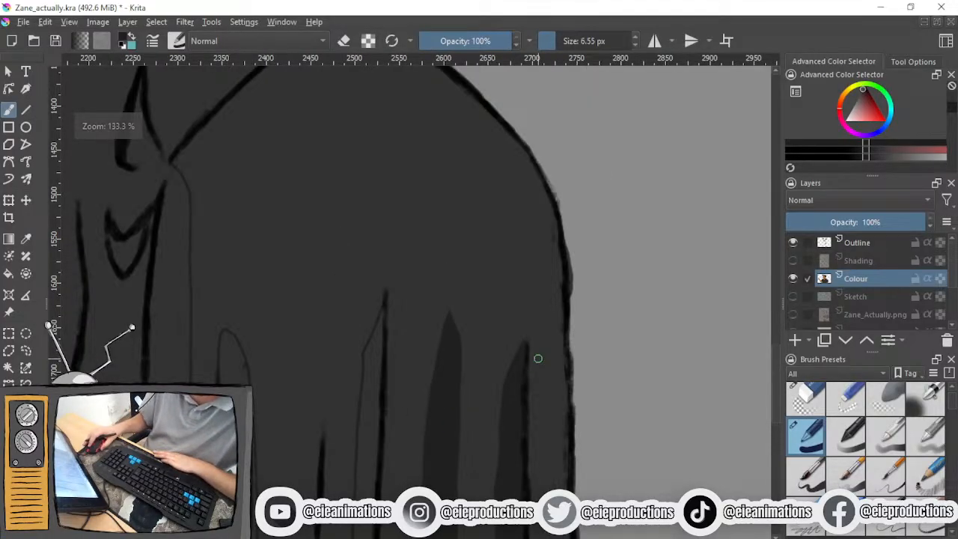
left_click_drag(537, 359, 344, 385)
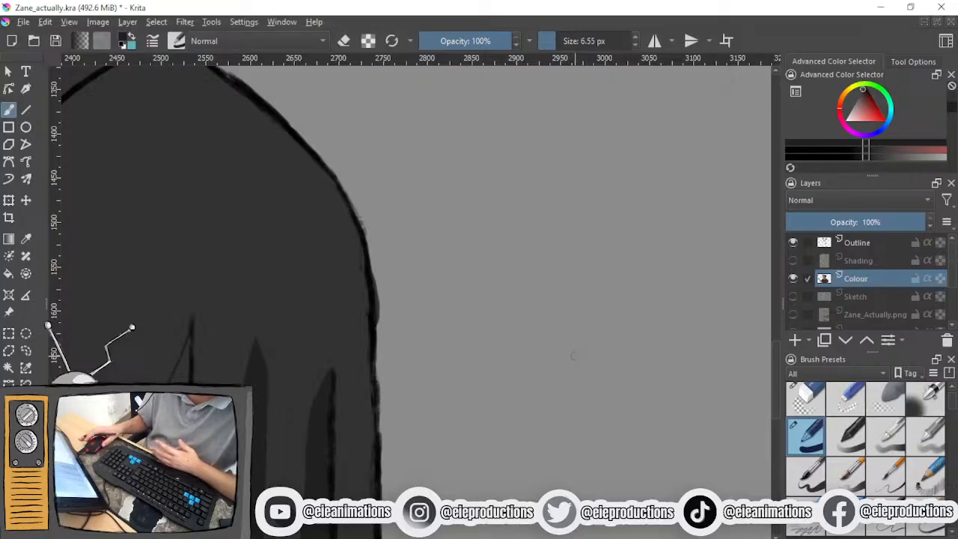
left_click_drag(596, 277, 469, 376)
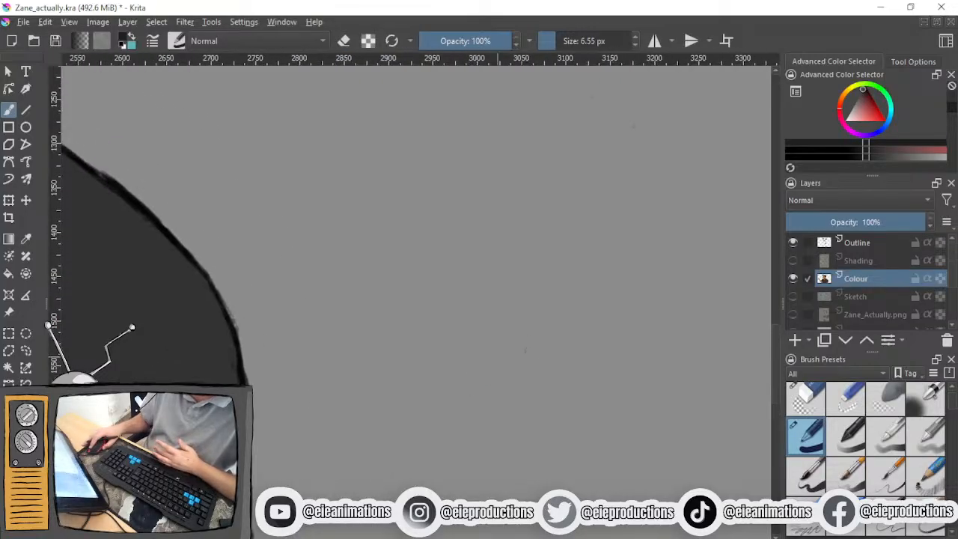
left_click_drag(862, 116, 913, 166)
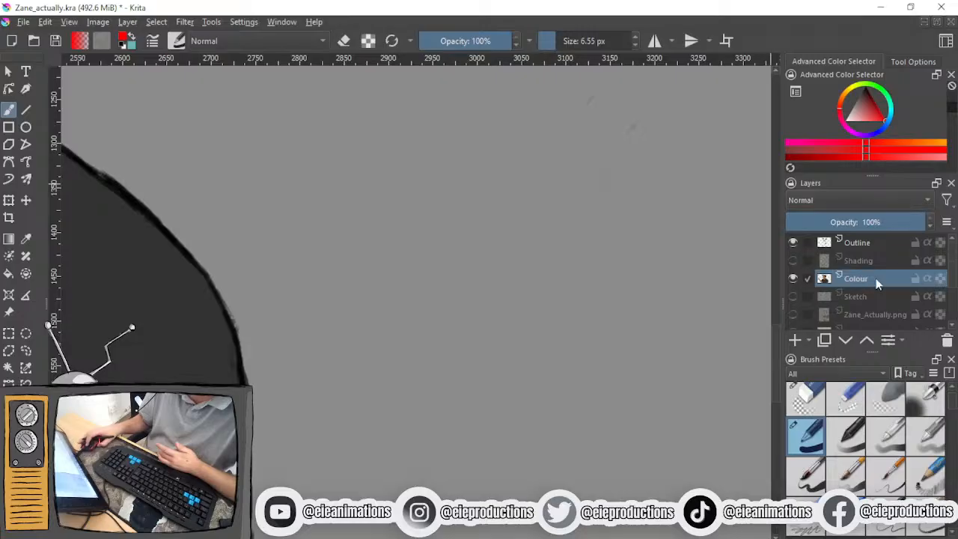
left_click(856, 244)
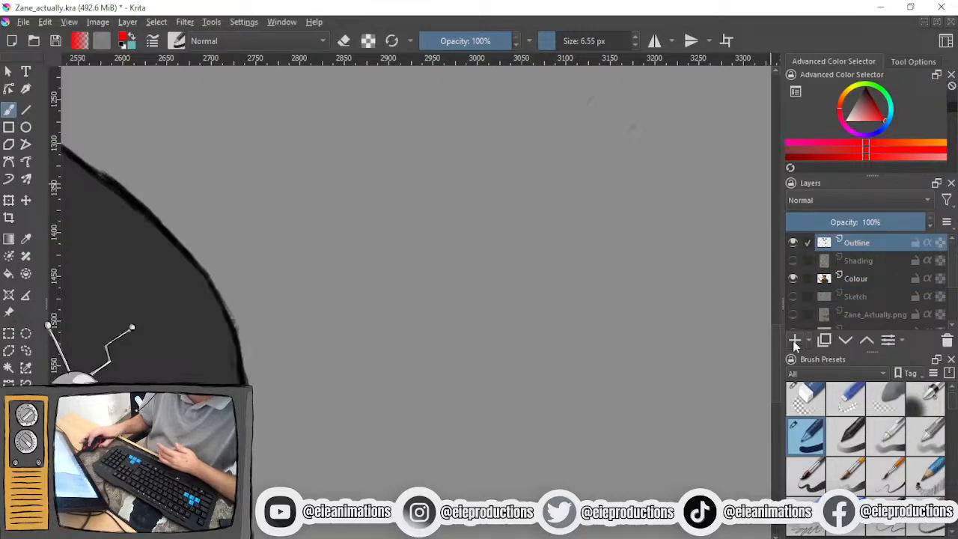
left_click(793, 341)
left_click(793, 341)
left_click(860, 261)
mouse_move(491, 241)
left_mouse_down()
mouse_move(465, 261)
mouse_move(505, 244)
mouse_move(488, 242)
mouse_move(459, 322)
mouse_move(494, 323)
left_mouse_up()
Paint a dark red patch over the red disc on the upper paint layer with a 112.00 px brush
left_click(867, 241)
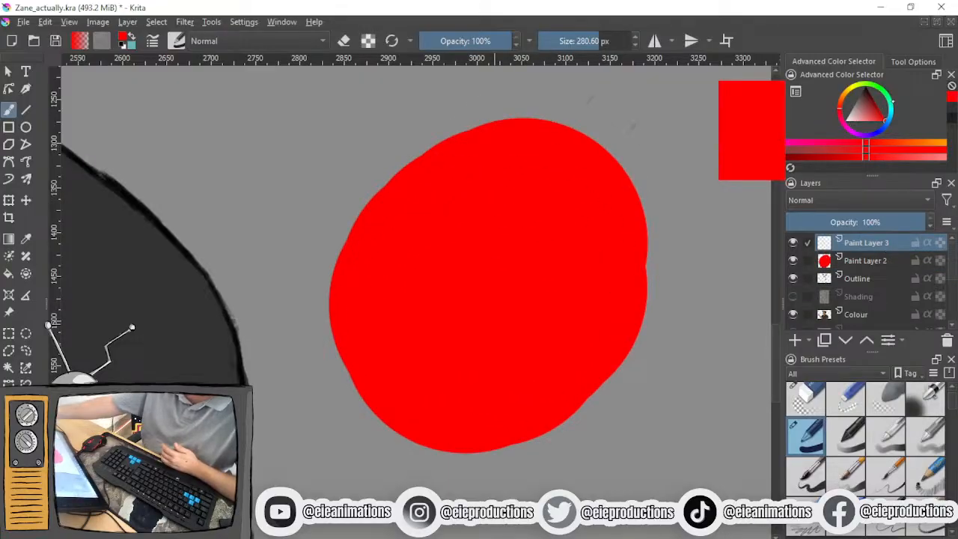
left_click(866, 89)
left_click(875, 104)
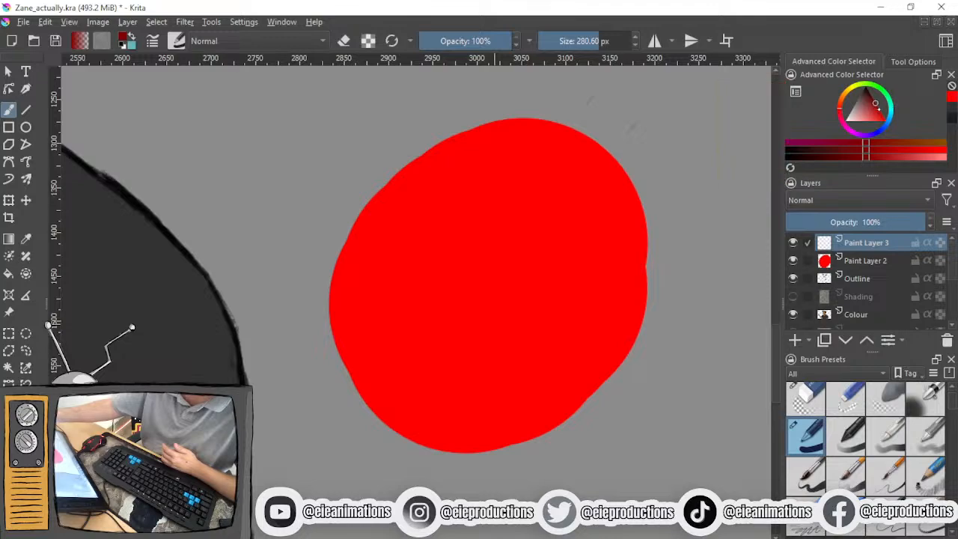
left_click(582, 41)
mouse_move(576, 195)
left_mouse_down()
mouse_move(471, 358)
mouse_move(577, 268)
mouse_move(515, 327)
mouse_move(539, 299)
left_mouse_up()
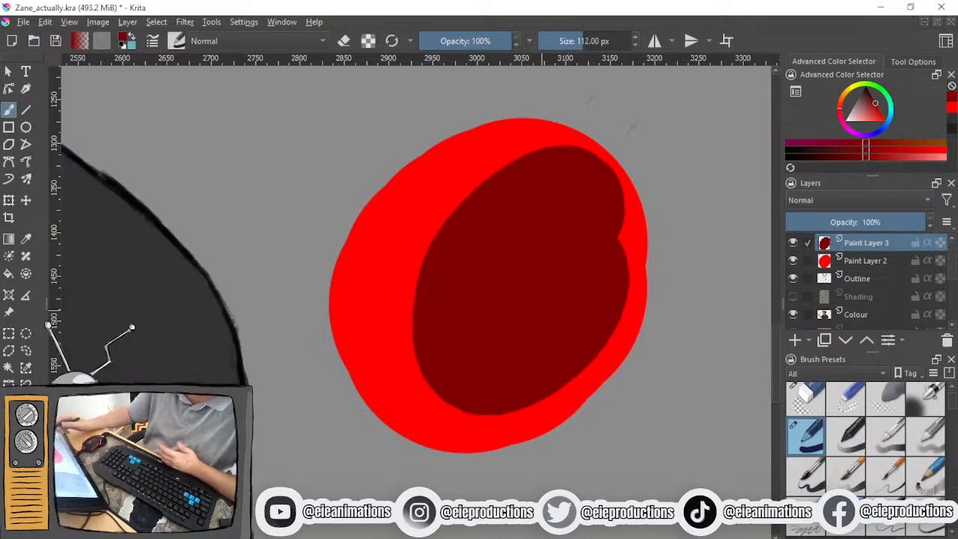
Erase the left edge of the dark red patch on its own layer with 22.10 px and 65.40 px eraser sizes
key("e")
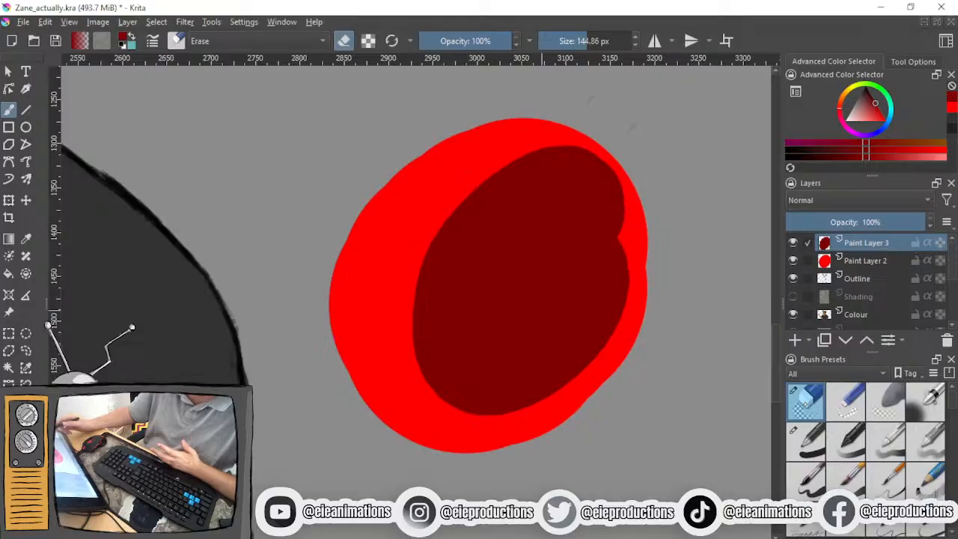
left_click(565, 41)
mouse_move(464, 199)
left_mouse_down()
mouse_move(471, 370)
mouse_move(452, 404)
left_mouse_up()
left_click_drag(416, 369, 427, 288)
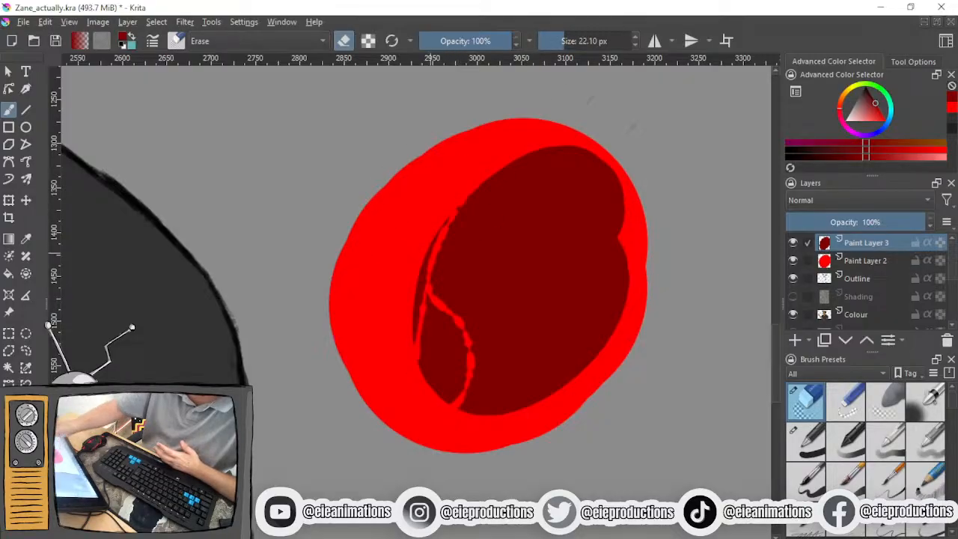
left_click(576, 41)
mouse_move(451, 212)
left_mouse_down()
mouse_move(434, 271)
mouse_move(434, 326)
mouse_move(461, 384)
mouse_move(419, 392)
left_mouse_up()
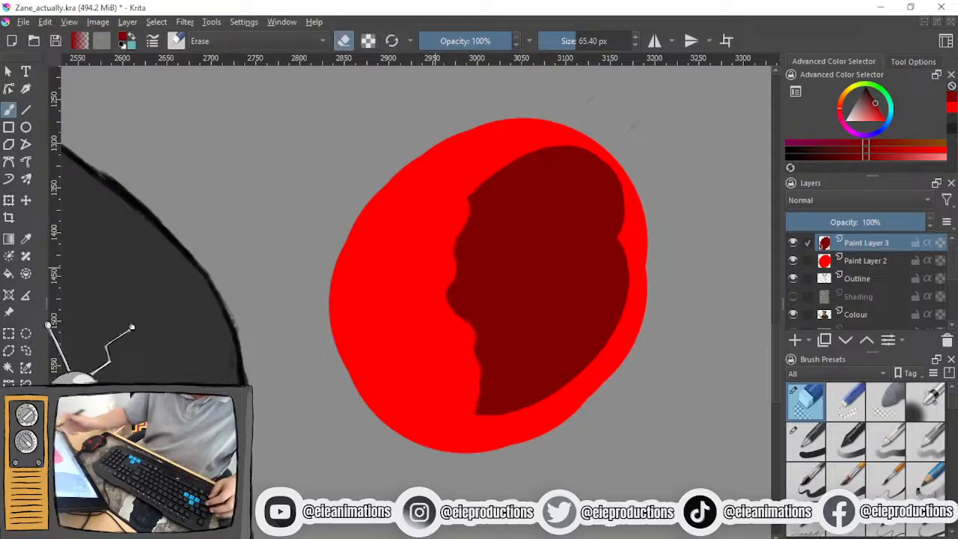
Undo the erasing of the dark red patch and merge its layer with the red disc layer below
key("ctrl+z")
key("ctrl+z")
key("ctrl+z")
key("ctrl+z")
key("ctrl+z")
key("ctrl+z")
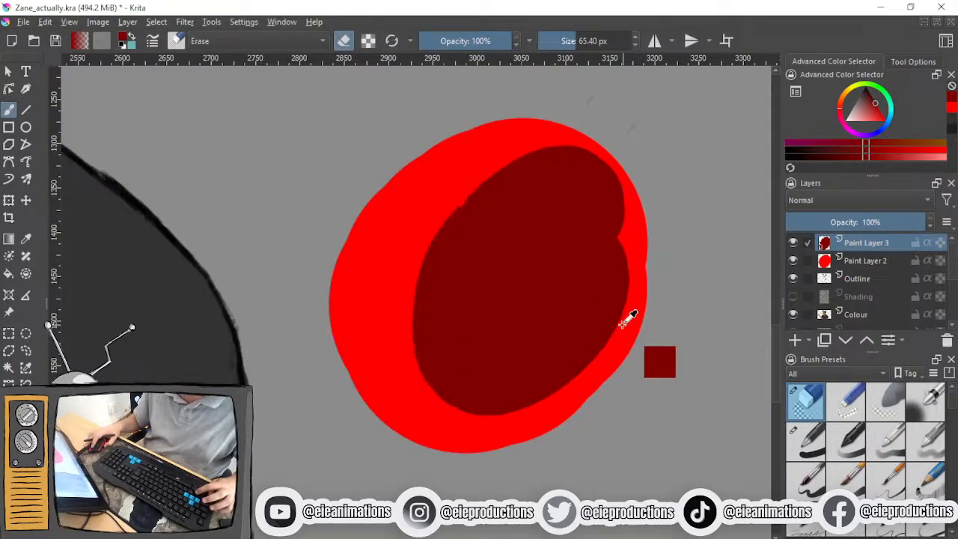
right_click(855, 258)
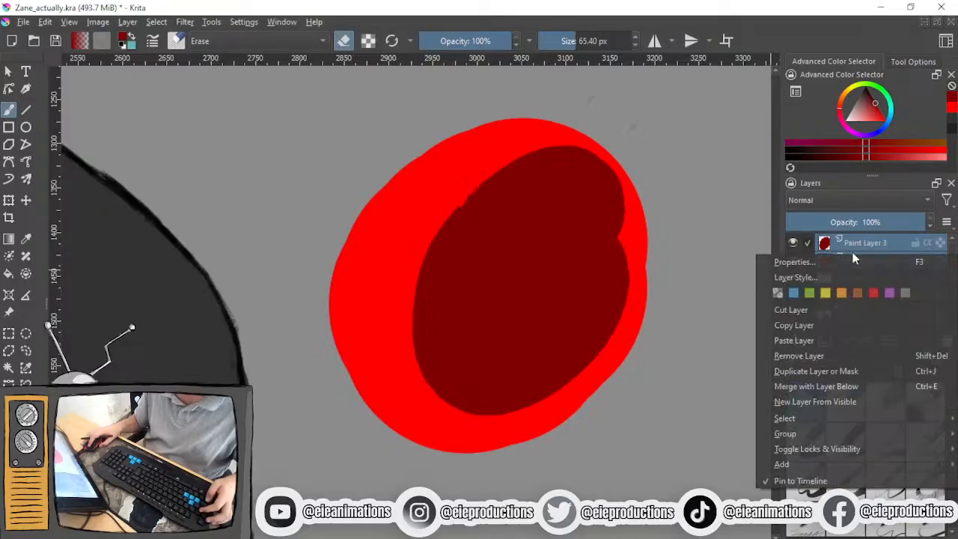
left_click(794, 385)
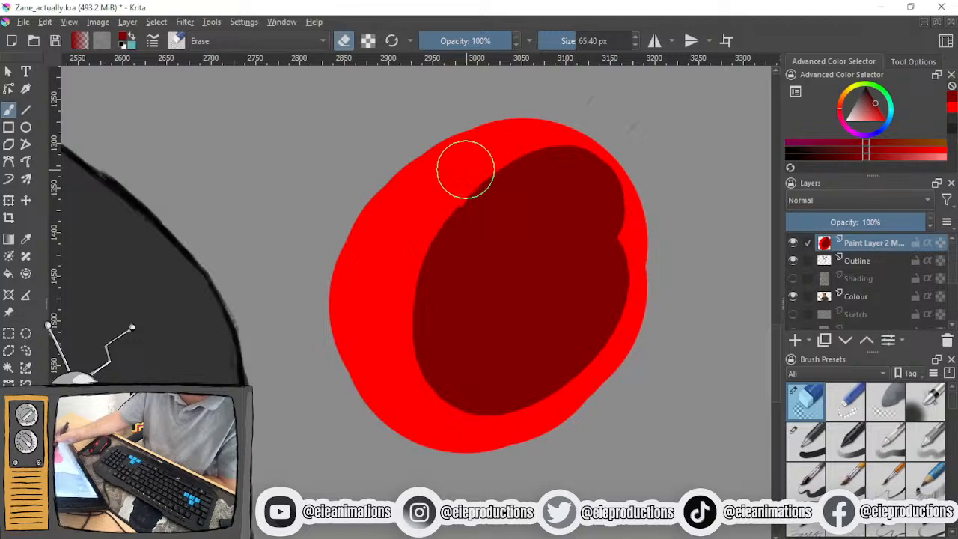
Try erasing along the dark patch's left edge on the merged layer with a 65.40 px eraser, and undo it
mouse_move(505, 167)
left_mouse_down()
mouse_move(407, 327)
mouse_move(494, 169)
mouse_move(426, 276)
mouse_move(416, 333)
left_mouse_up()
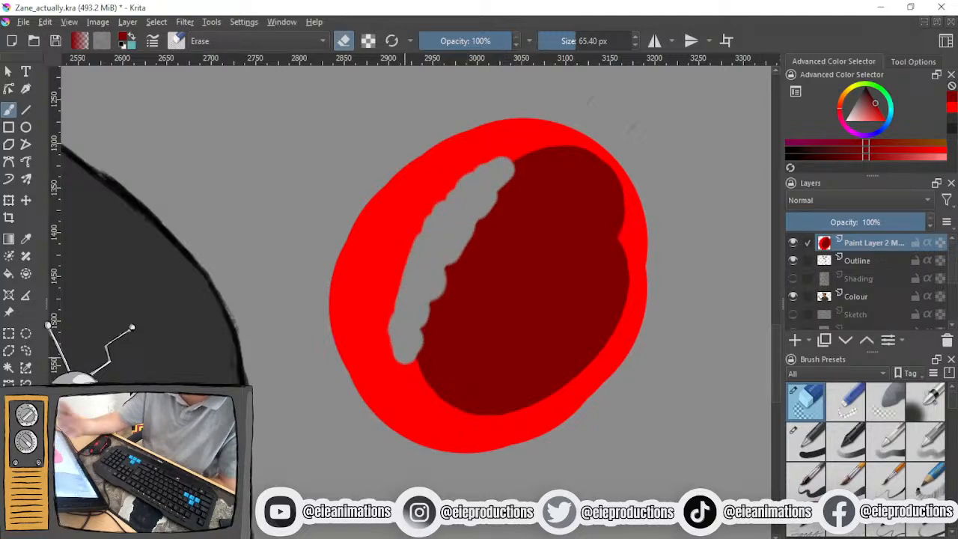
key("ctrl+z")
key("ctrl+z")
key("ctrl+z")
key("ctrl+z")
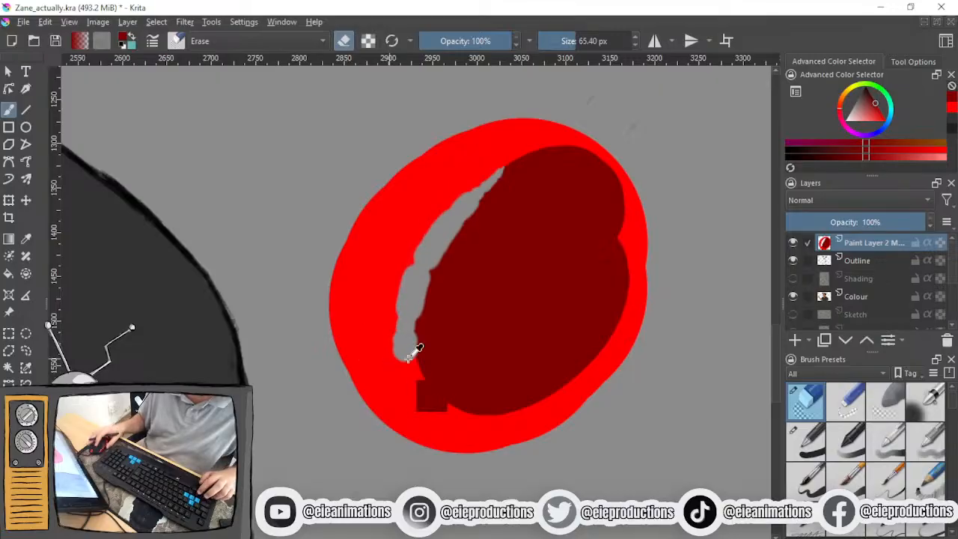
Reshape the dark patch's left edge by painting sampled red and sampled dark red over it with an 18.87 px brush
left_click(806, 442)
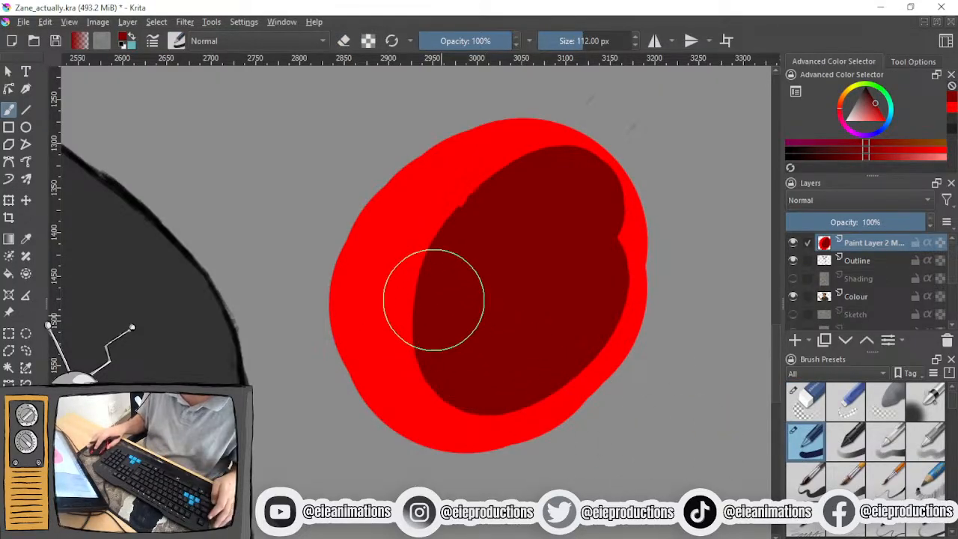
left_click(395, 229, "ctrl")
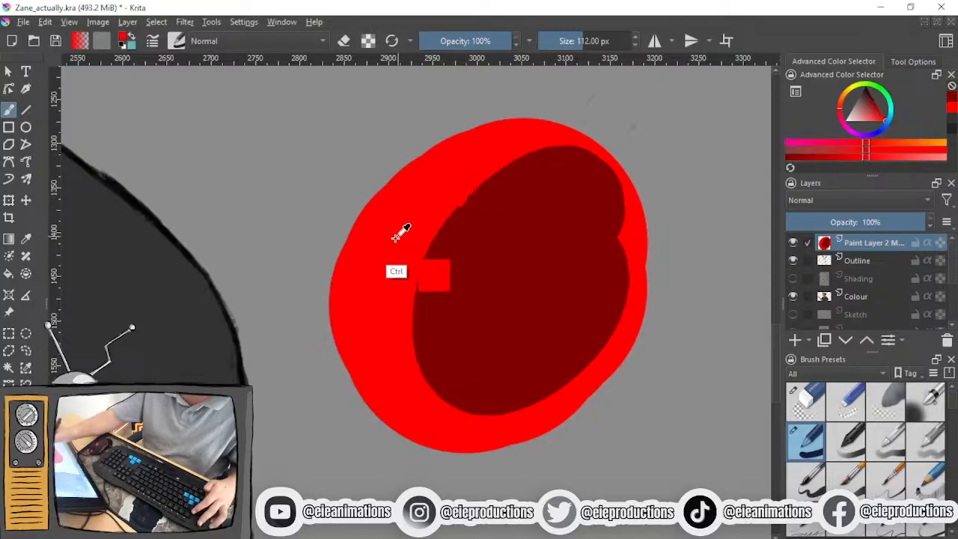
left_click(561, 40)
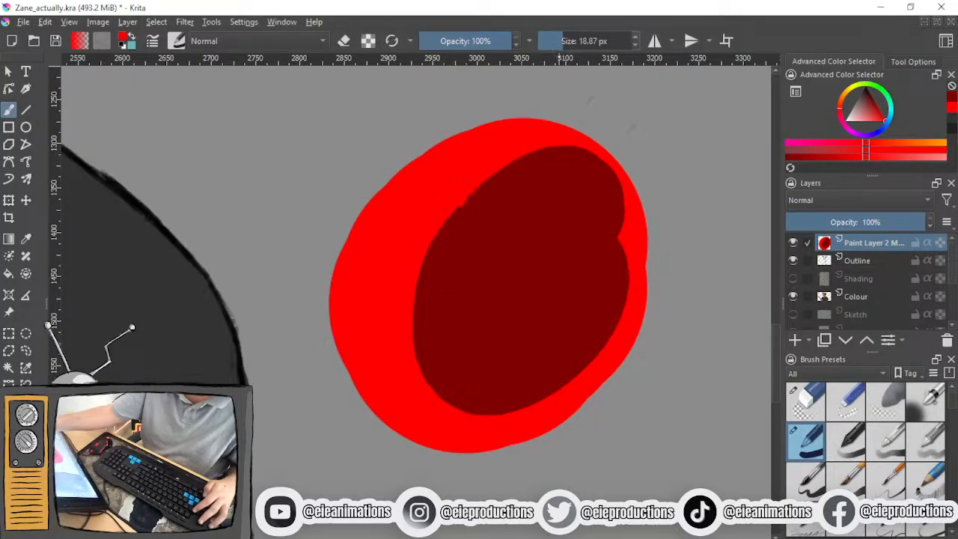
mouse_move(509, 153)
left_mouse_down()
mouse_move(391, 332)
mouse_move(492, 178)
mouse_move(406, 347)
mouse_move(421, 352)
mouse_move(428, 386)
left_mouse_up()
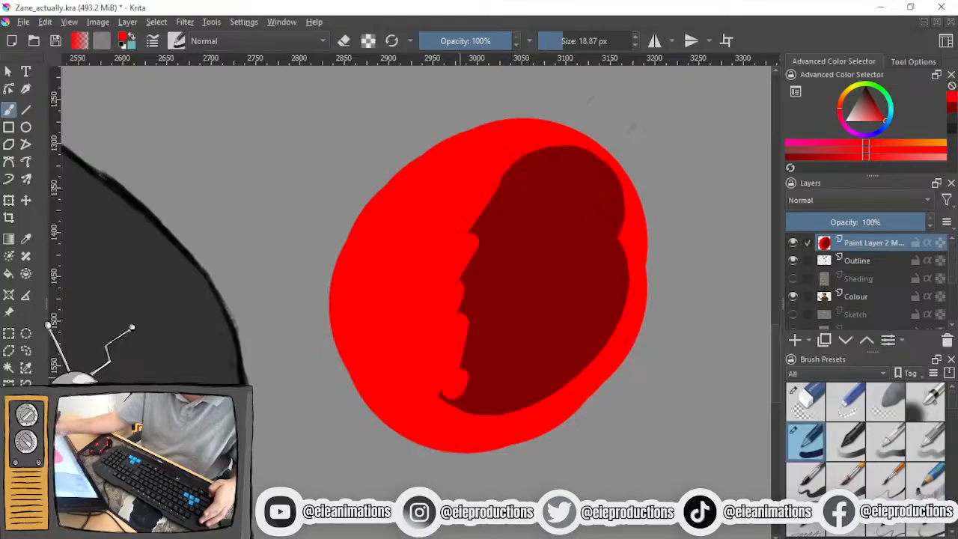
left_click(532, 282, "ctrl")
mouse_move(532, 224)
left_mouse_down()
mouse_move(445, 337)
mouse_move(494, 226)
mouse_move(434, 399)
mouse_move(446, 382)
mouse_move(473, 395)
left_mouse_up()
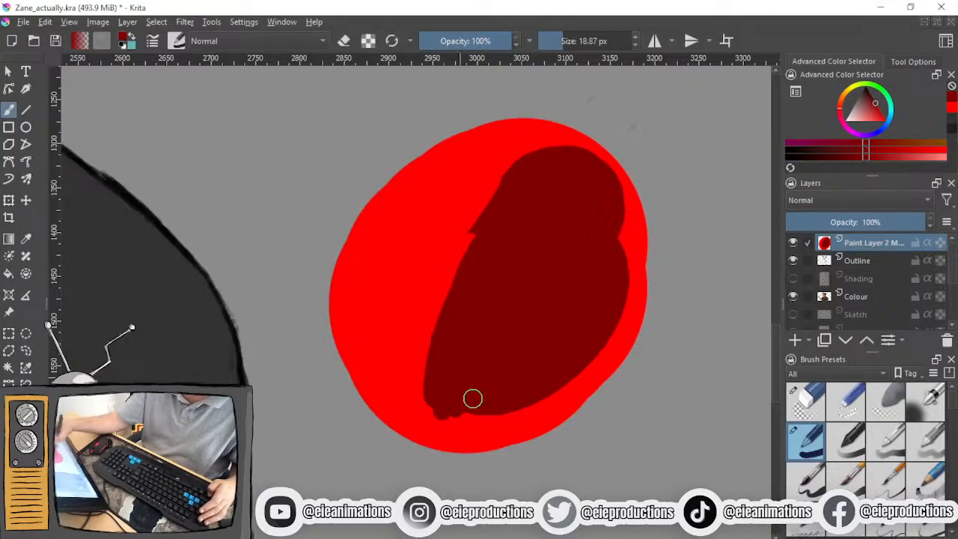
Cut the merged demonstration layer out of the document and make the Colour layer active
right_click(852, 244)
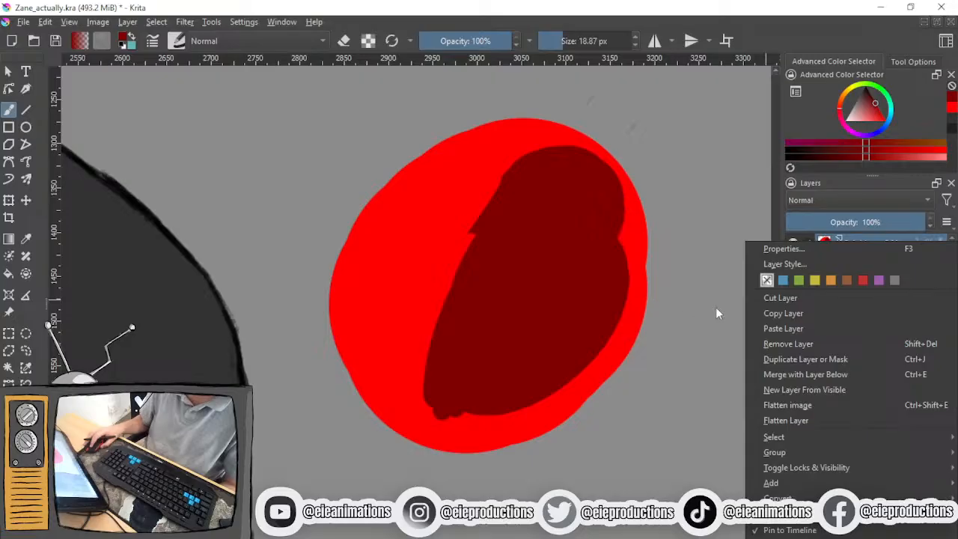
left_click(775, 298)
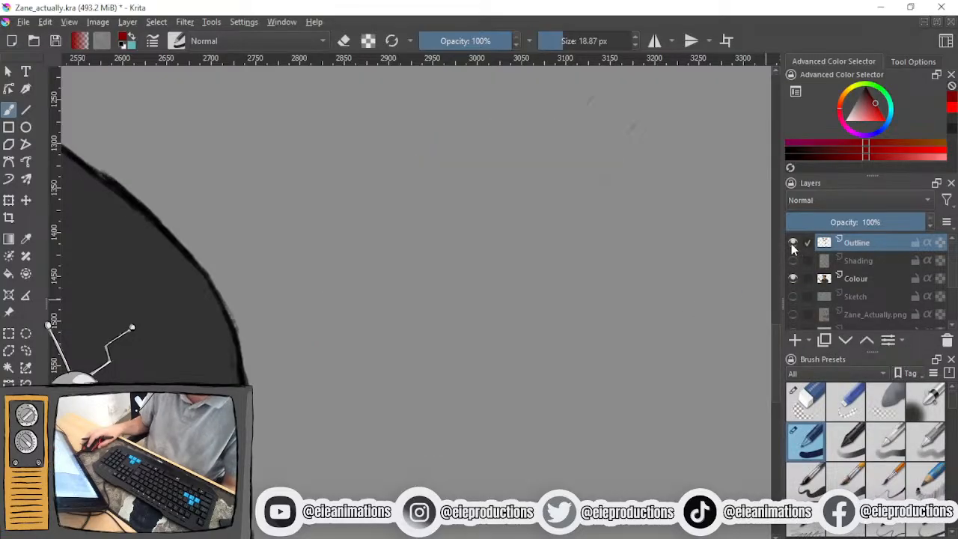
left_click(807, 402)
mouse_move(593, 239)
left_mouse_down()
mouse_move(505, 364)
mouse_move(490, 424)
left_mouse_up()
left_click(856, 278)
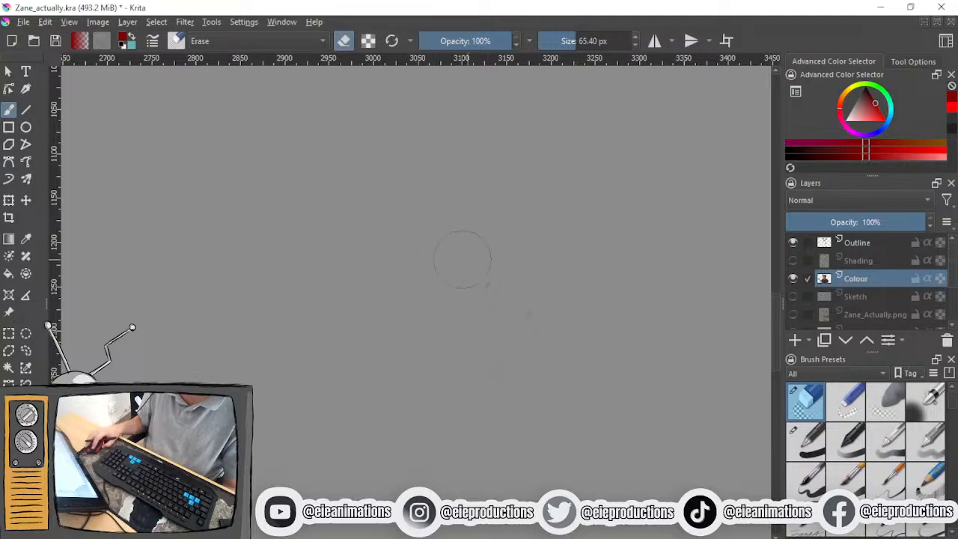
Fill the sleeve fold left of the already shaded ones with the sampled dark shade using an 18.87 px brush
left_click_drag(522, 386, 719, 161)
scroll(485, 351, "down", 2)
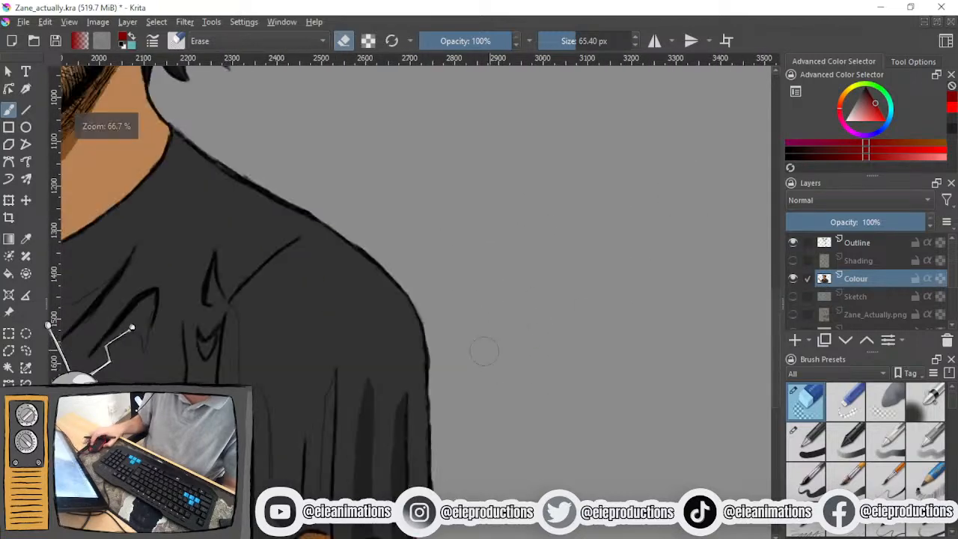
left_click_drag(485, 351, 589, 202)
scroll(480, 379, "up", 3)
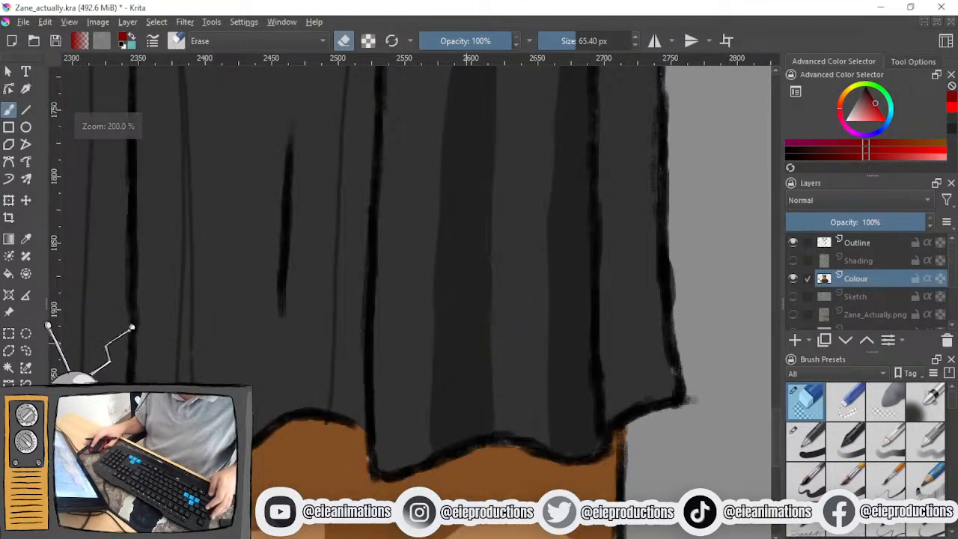
left_click(806, 442)
left_click_drag(349, 267, 363, 349)
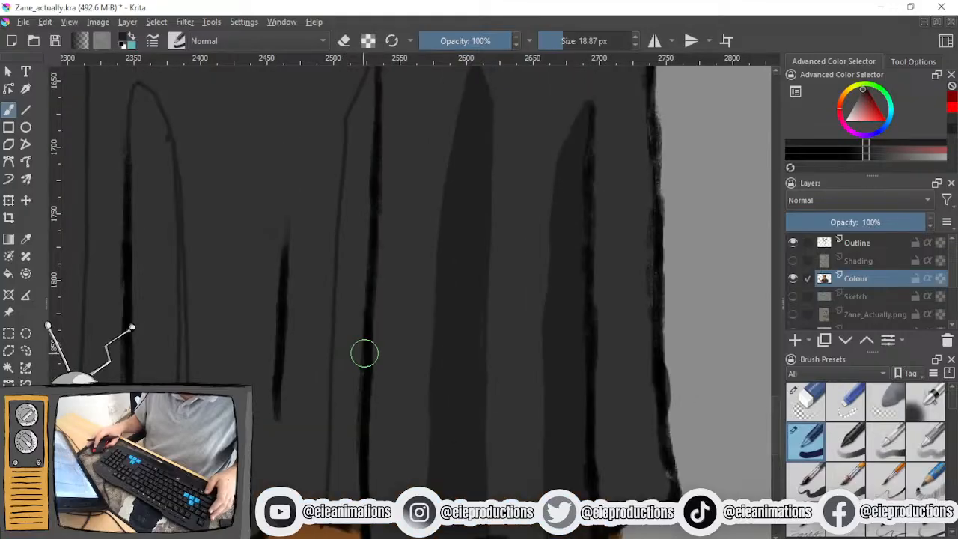
mouse_move(355, 139)
left_mouse_down()
mouse_move(347, 251)
mouse_move(357, 243)
mouse_move(358, 259)
mouse_move(554, 42)
mouse_move(345, 369)
mouse_move(343, 285)
mouse_move(335, 357)
mouse_move(363, 279)
mouse_move(350, 426)
mouse_move(359, 408)
mouse_move(359, 321)
mouse_move(350, 479)
mouse_move(342, 400)
mouse_move(334, 484)
left_mouse_up()
Complete the fold's shading down to the sleeve hem with a 7.34 px brush and cover the spill with sampled skin brown
left_click(555, 41)
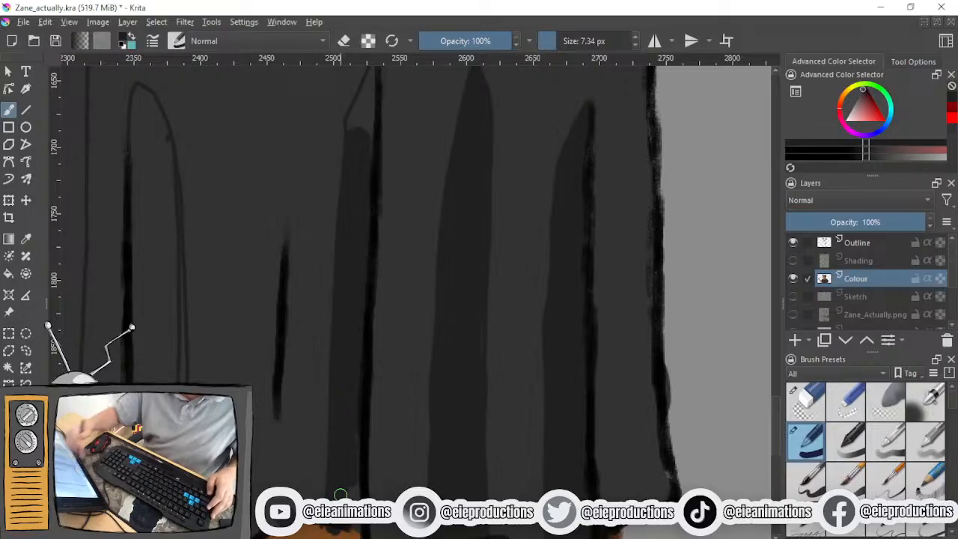
scroll(357, 419, "up", 1)
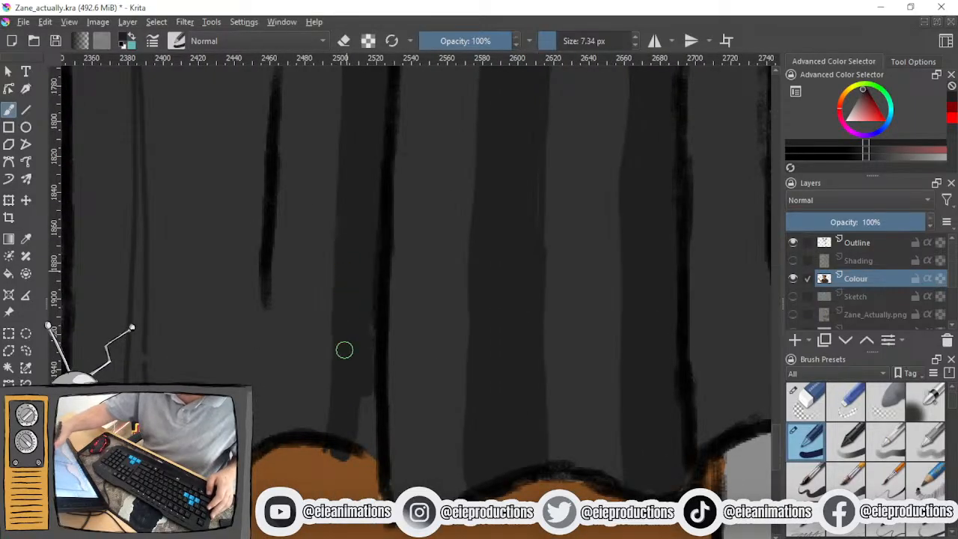
mouse_move(356, 389)
left_mouse_down()
mouse_move(364, 385)
mouse_move(357, 439)
mouse_move(367, 396)
mouse_move(376, 437)
left_mouse_up()
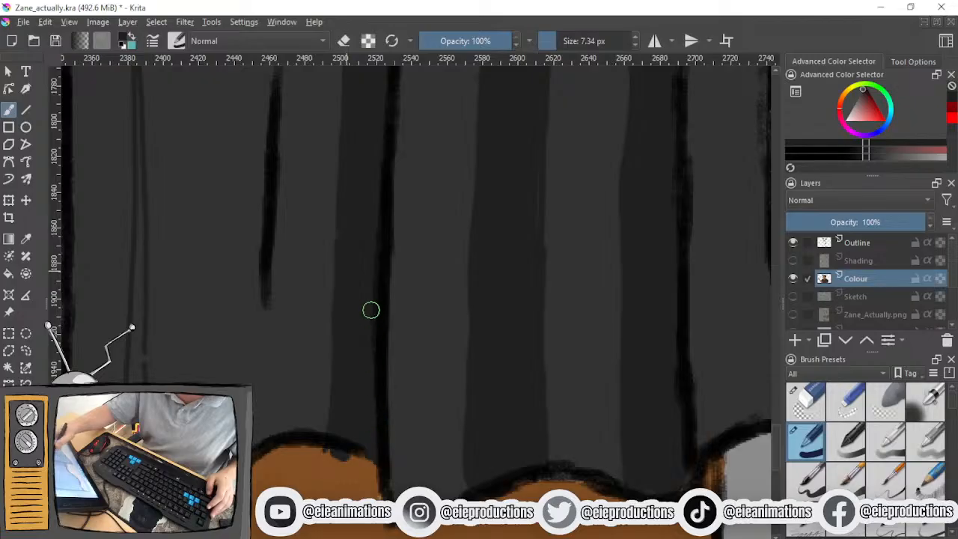
left_click(348, 530, "ctrl")
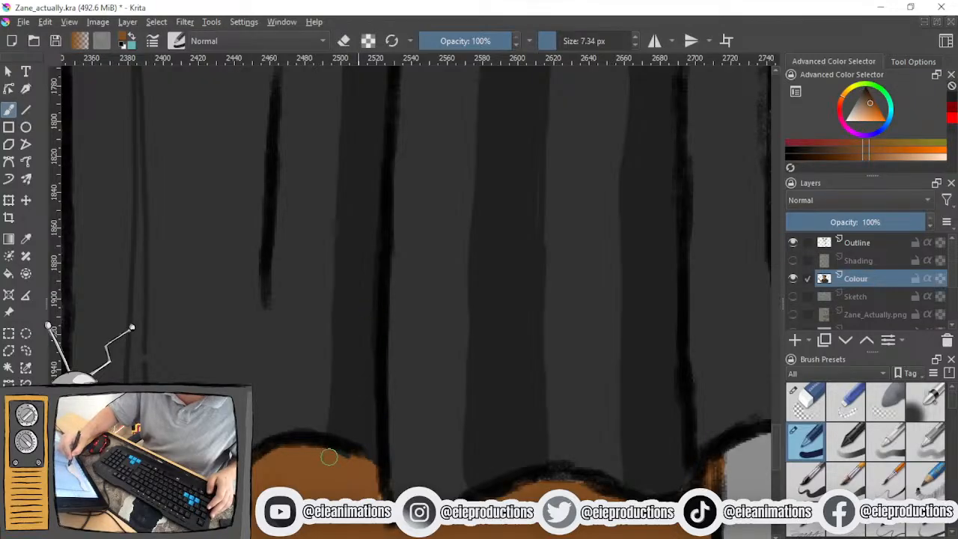
mouse_move(330, 456)
left_mouse_down()
mouse_move(368, 478)
mouse_move(377, 497)
left_mouse_up()
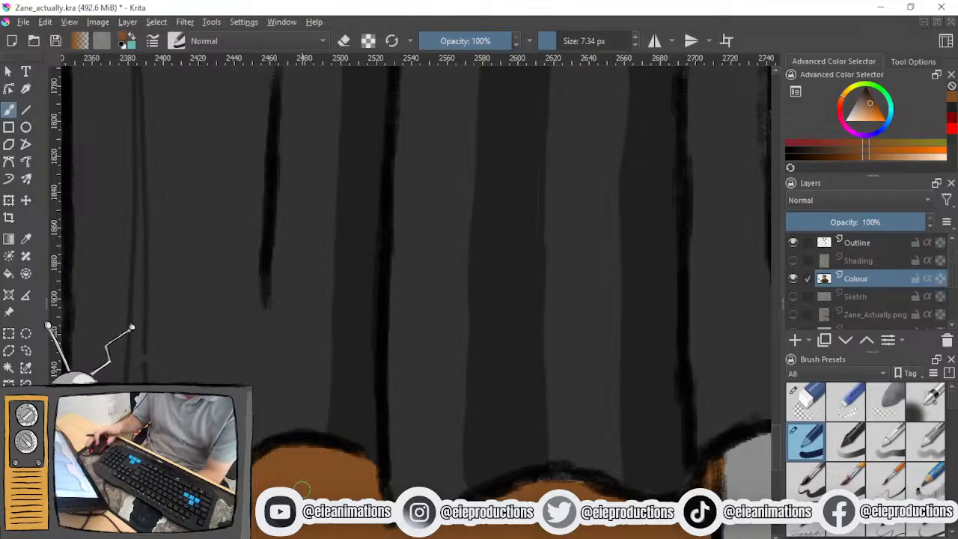
scroll(303, 488, "down", 4)
left_click_drag(315, 354, 320, 417)
scroll(321, 418, "up", 6)
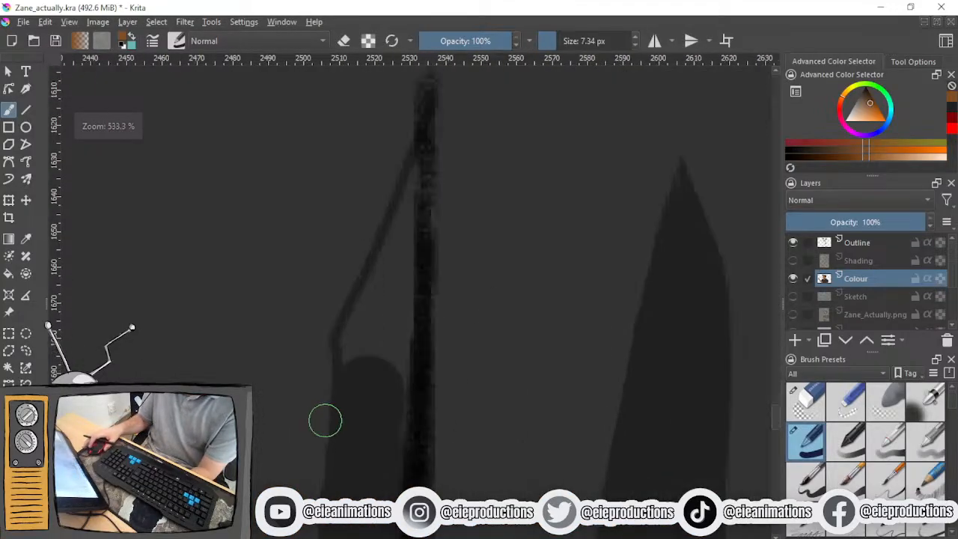
mouse_move(408, 238)
left_mouse_down()
mouse_move(378, 321)
mouse_move(384, 303)
left_mouse_up()
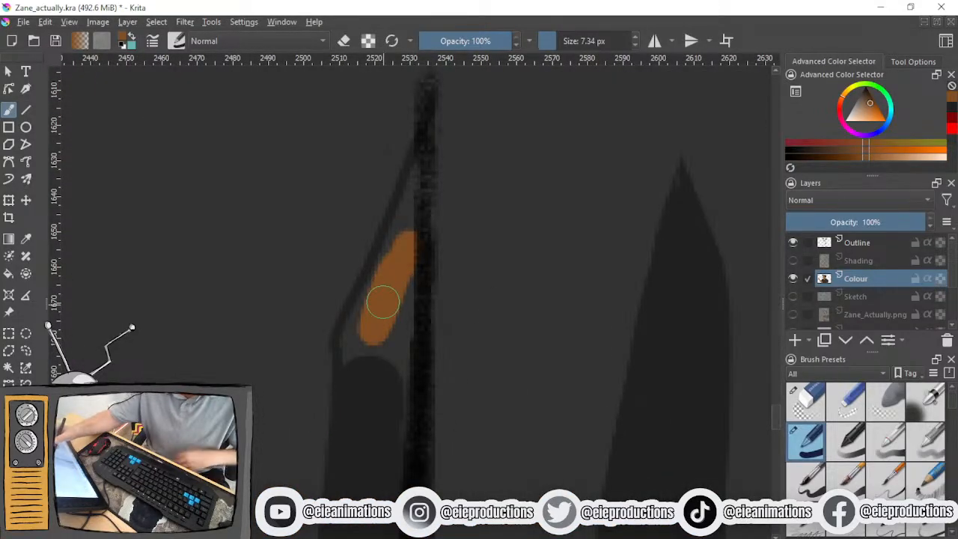
left_click(420, 337)
key("ctrl+z")
key("ctrl+z")
Extend the fold's sampled dark shade up inside its pointed guide with the 7.34 px brush
left_click(385, 400, "ctrl")
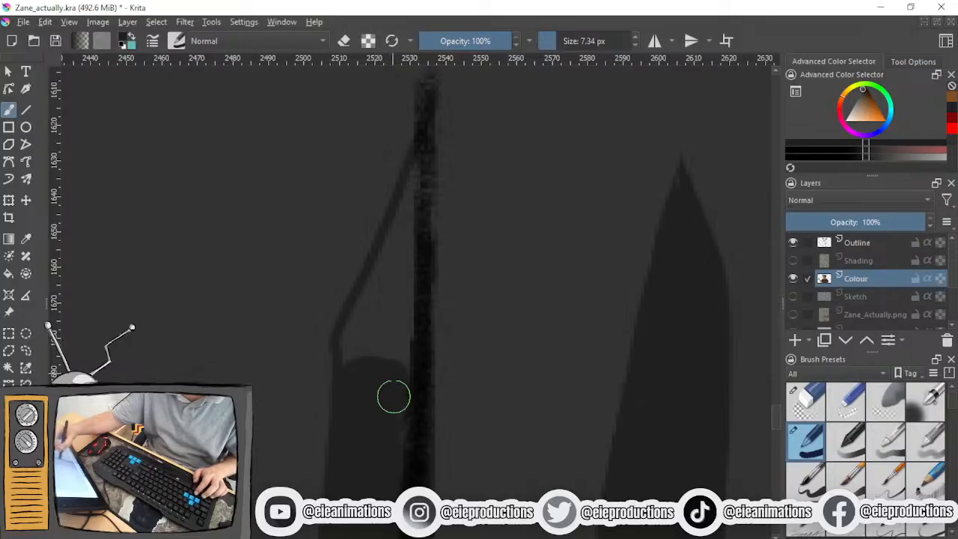
left_click_drag(393, 396, 389, 431)
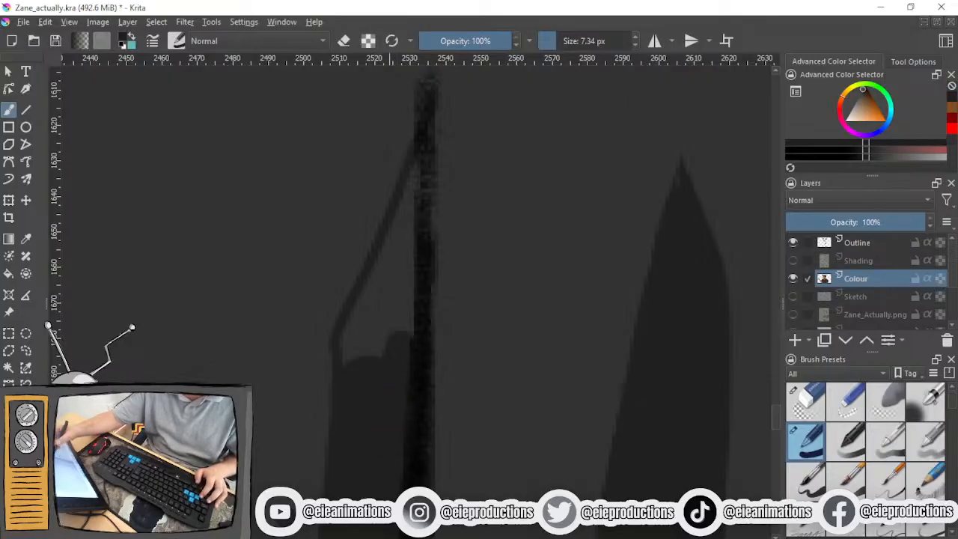
mouse_move(386, 330)
left_mouse_down()
mouse_move(372, 380)
mouse_move(359, 342)
mouse_move(397, 301)
mouse_move(390, 270)
mouse_move(354, 355)
left_mouse_up()
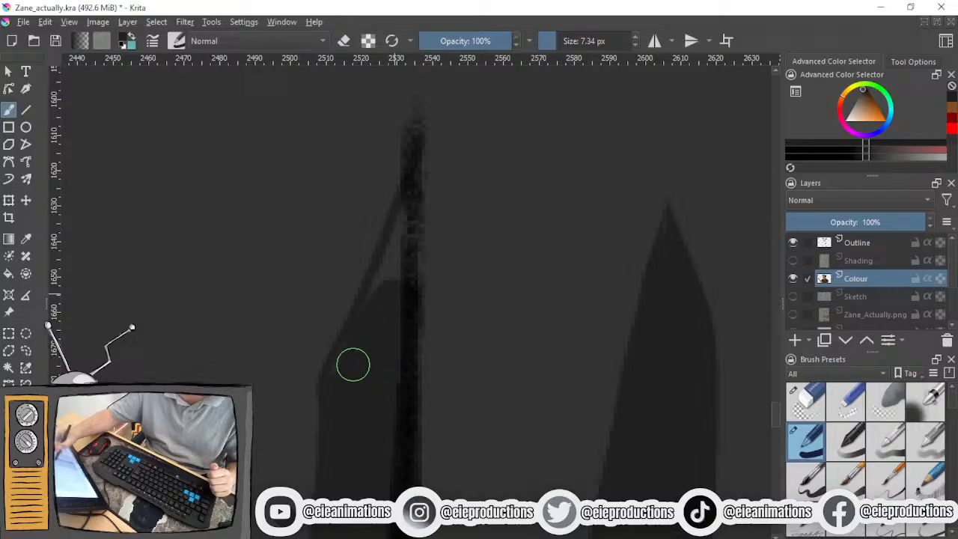
left_click_drag(404, 239, 370, 402)
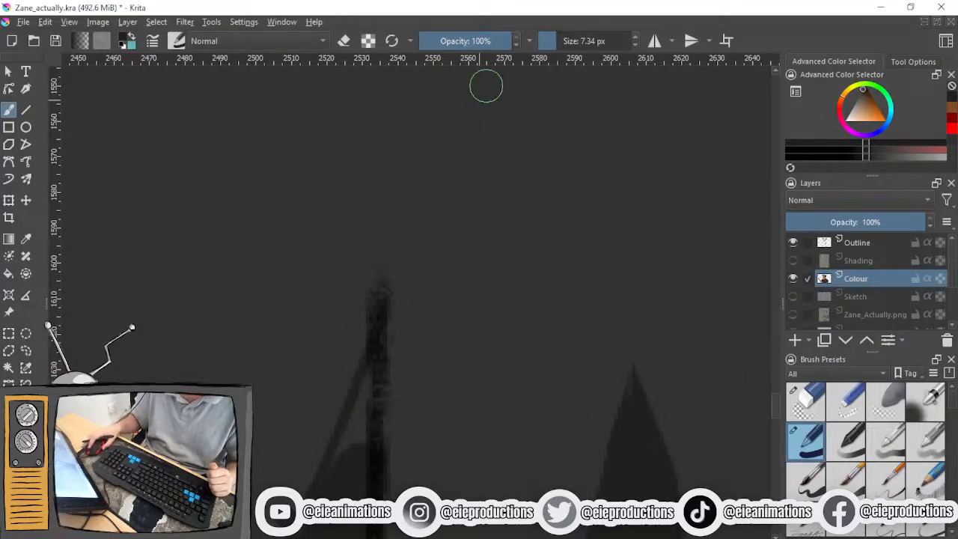
Fill the remaining narrow tip of the fold between the guide and the black outline with a 2.56 px brush
left_click_drag(553, 41, 550, 41)
mouse_move(402, 404)
left_mouse_down()
mouse_move(414, 347)
mouse_move(375, 342)
left_mouse_up()
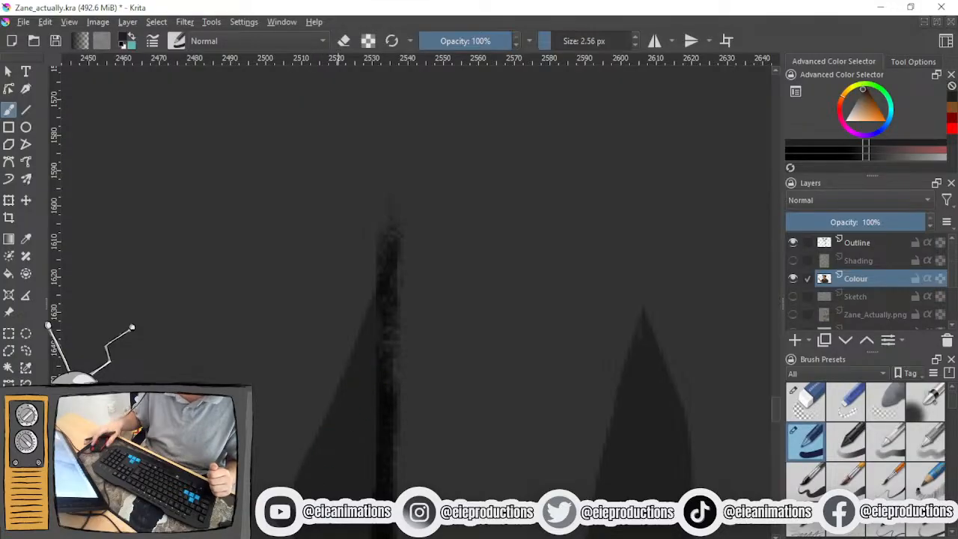
scroll(361, 469, "down", 6)
left_click_drag(376, 344, 388, 211)
scroll(334, 362, "up", 1)
left_click_drag(333, 361, 352, 323)
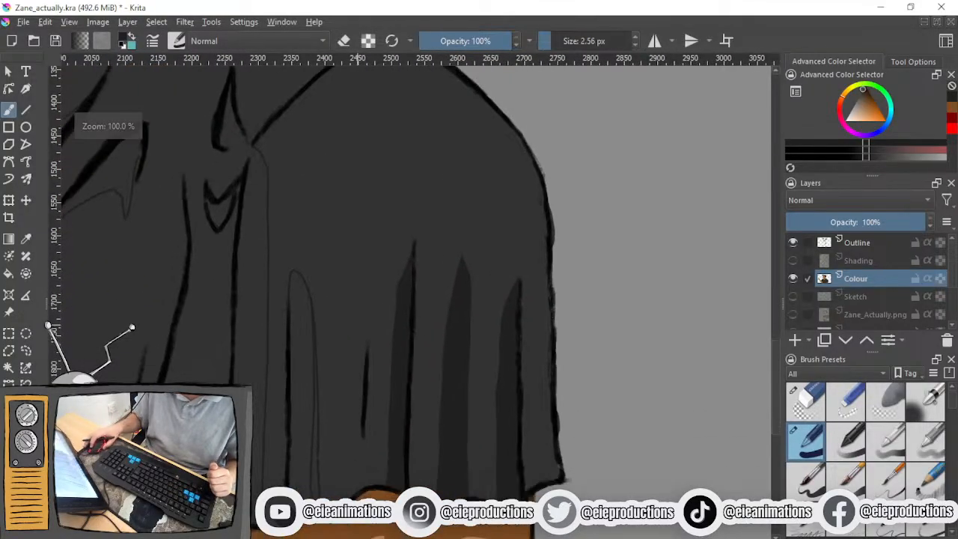
Shade the upper tip inside the next sleeve fold guide to the left with a 5.83 px brush
left_click(555, 37)
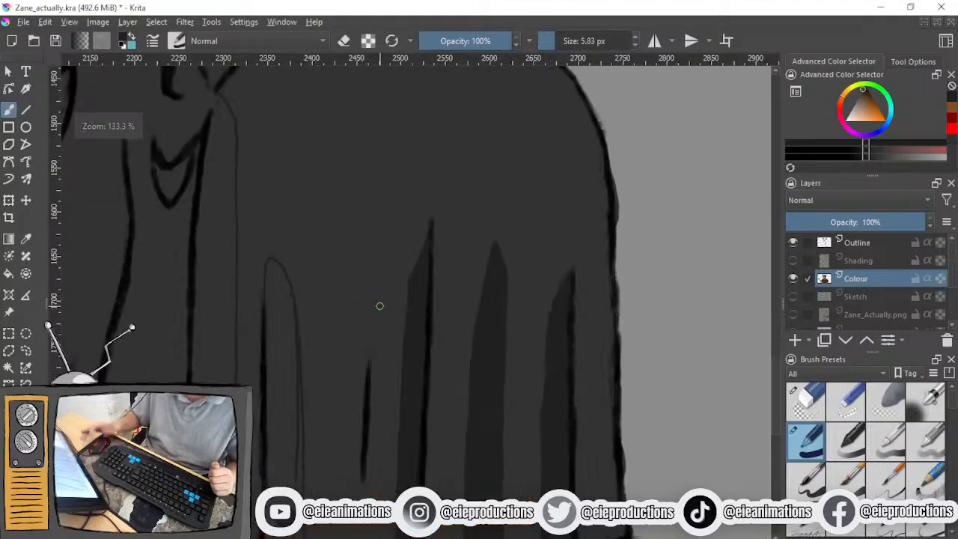
scroll(379, 304, "up", 1)
mouse_move(271, 318)
left_mouse_down()
mouse_move(264, 295)
mouse_move(266, 314)
mouse_move(287, 320)
mouse_move(282, 351)
left_mouse_up()
Fill the body of this sleeve fold with the dark shade down to the hem using a 23.84 px brush
left_click(571, 39)
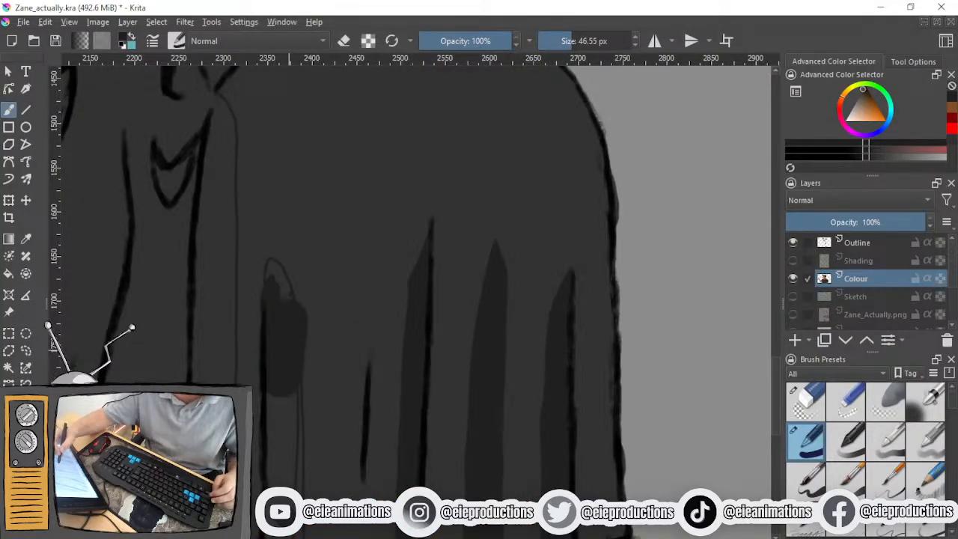
key("ctrl+z")
left_click(566, 41)
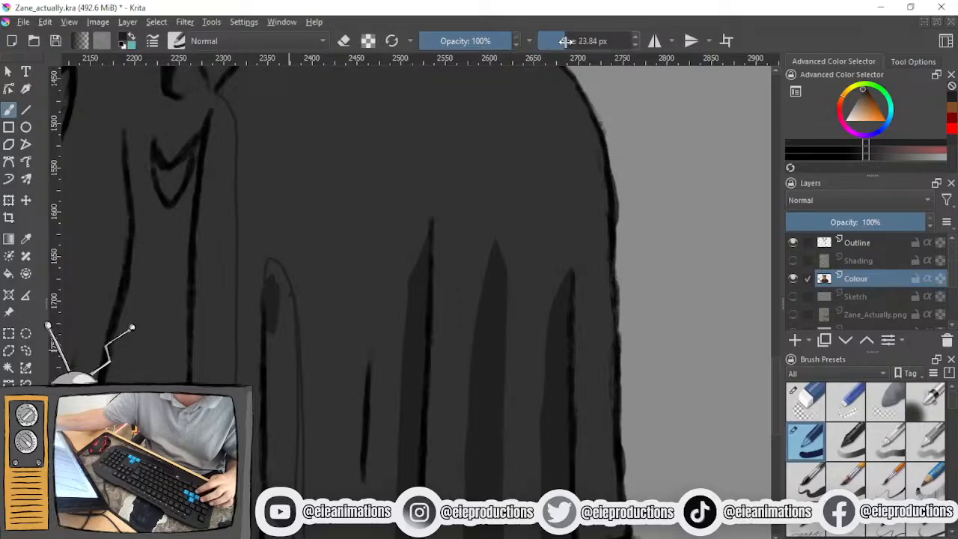
left_click_drag(271, 284, 284, 407)
mouse_move(247, 359)
left_mouse_down()
mouse_move(260, 226)
mouse_move(290, 254)
mouse_move(298, 312)
mouse_move(301, 270)
mouse_move(288, 417)
left_mouse_up()
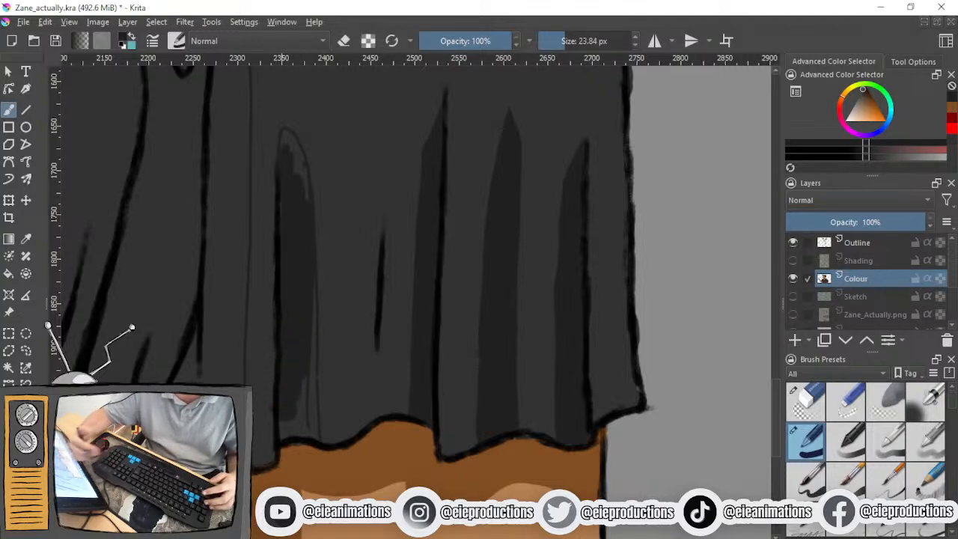
mouse_move(294, 364)
left_mouse_down()
mouse_move(285, 425)
mouse_move(309, 433)
mouse_move(301, 374)
mouse_move(306, 402)
left_mouse_up()
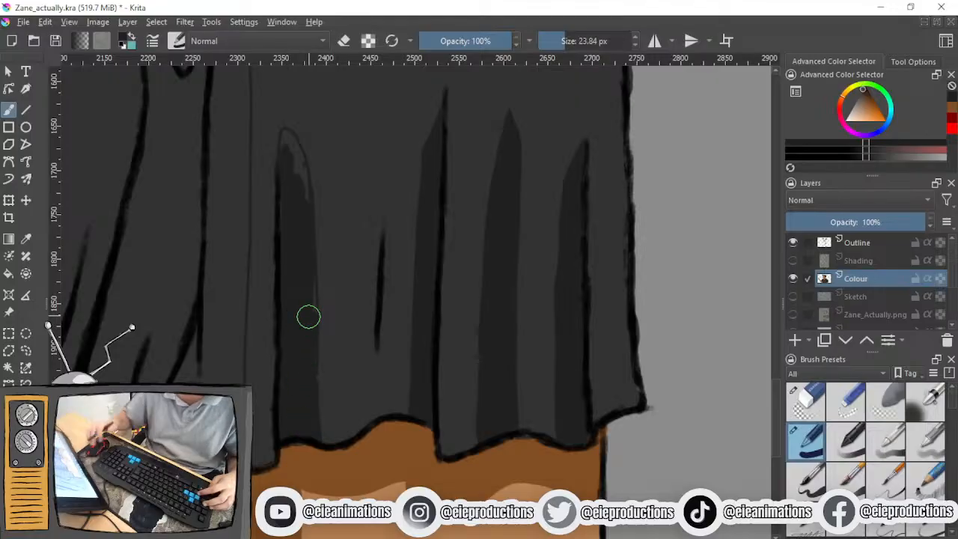
left_click_drag(299, 307, 304, 434)
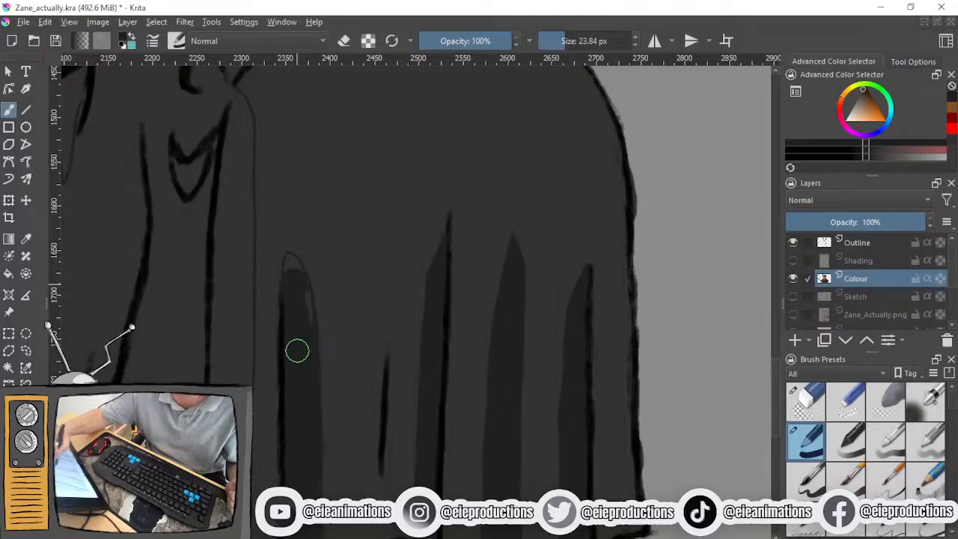
Fill the remaining gaps in the fold's rounded top up to its guide with a 9.09 px brush
key("bracketleft")
key("bracketleft")
key("bracketleft")
key("bracketleft")
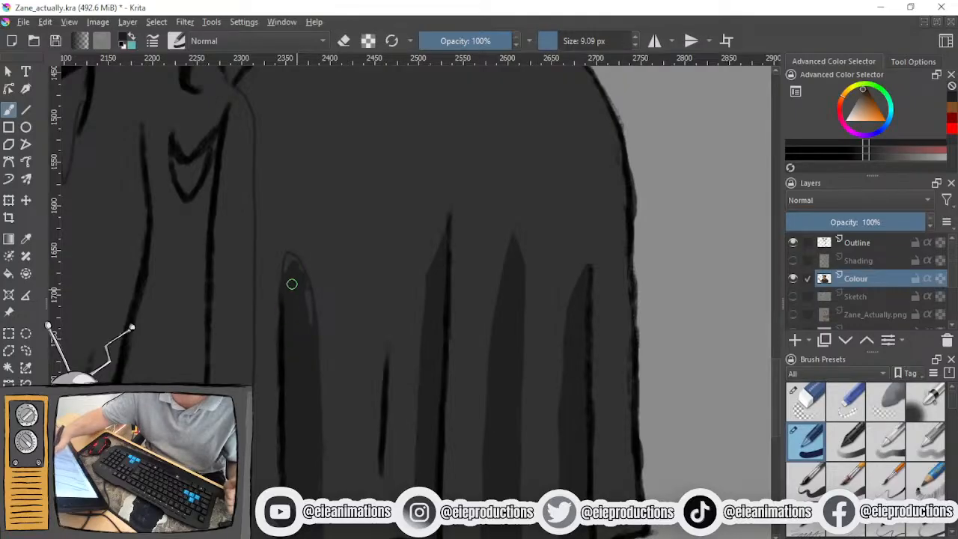
mouse_move(291, 267)
left_mouse_down()
mouse_move(307, 289)
mouse_move(312, 329)
left_mouse_up()
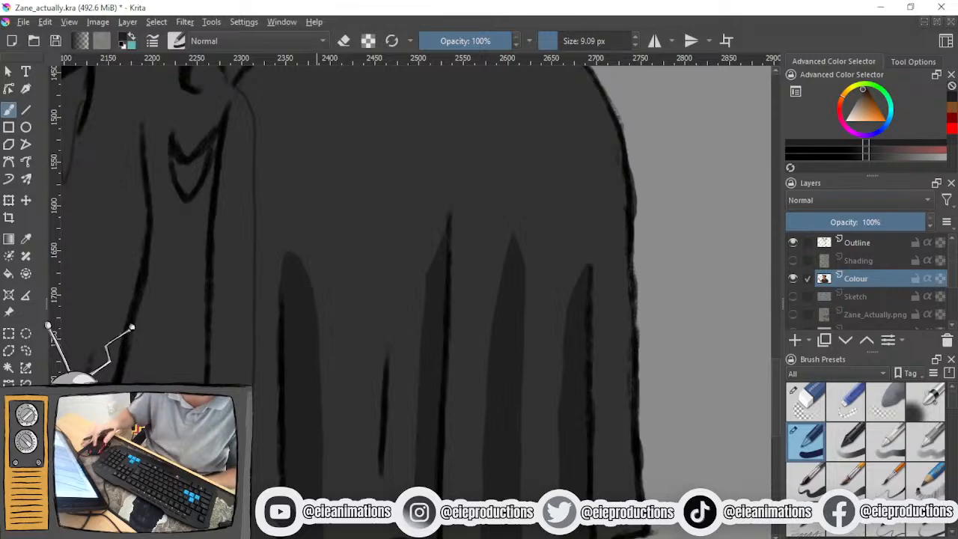
Shade the upper part of the long fold beside the armhole seam inside its guide with the 9.09 px brush
scroll(404, 416, "down", 1)
left_click_drag(394, 419, 426, 304)
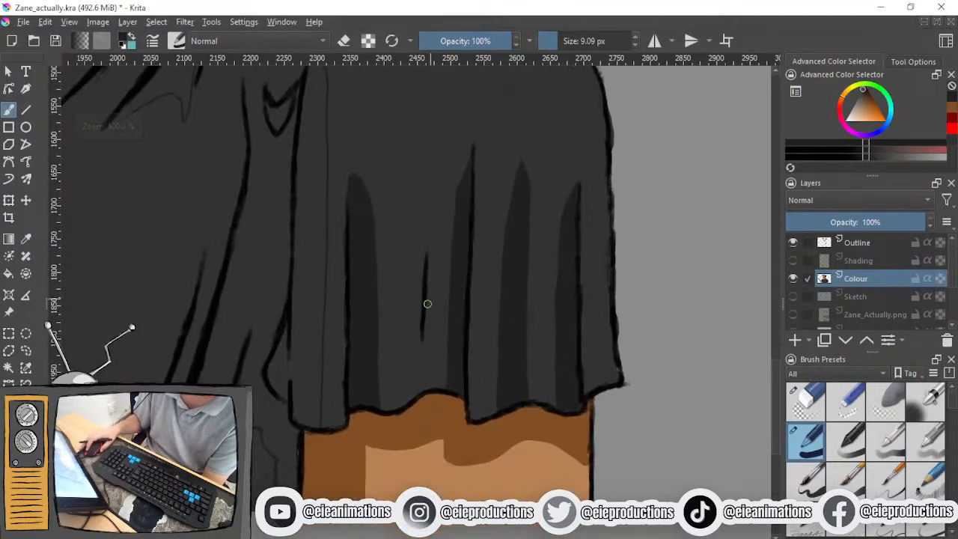
mouse_move(350, 370)
left_mouse_down()
mouse_move(333, 460)
mouse_move(350, 535)
mouse_move(341, 366)
left_mouse_up()
scroll(336, 395, "down", 2)
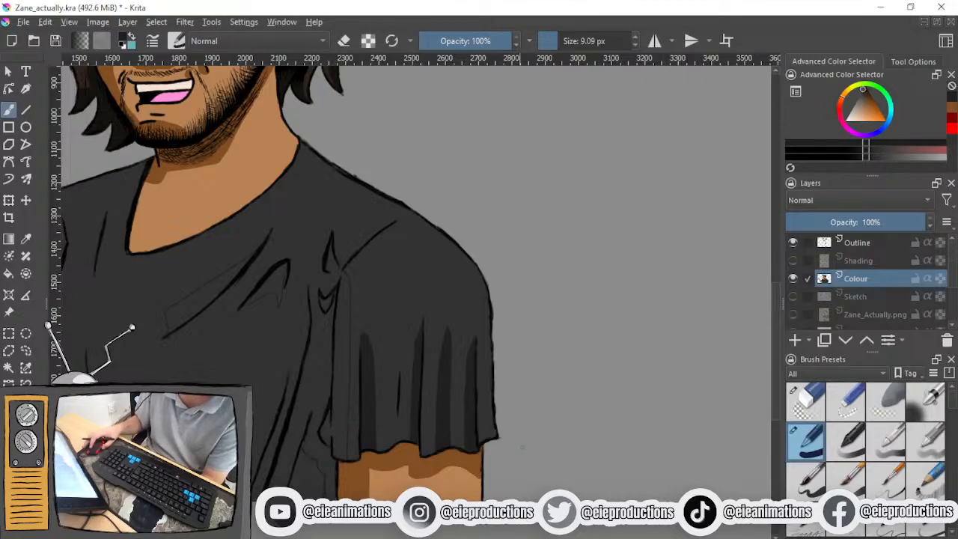
scroll(344, 365, "up", 3)
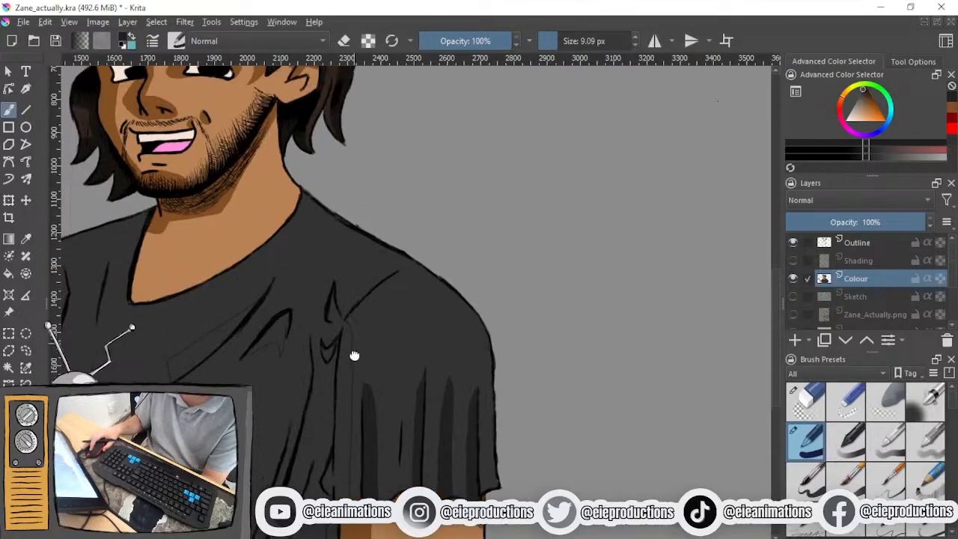
mouse_move(342, 299)
left_mouse_down()
mouse_move(347, 292)
mouse_move(358, 320)
left_mouse_up()
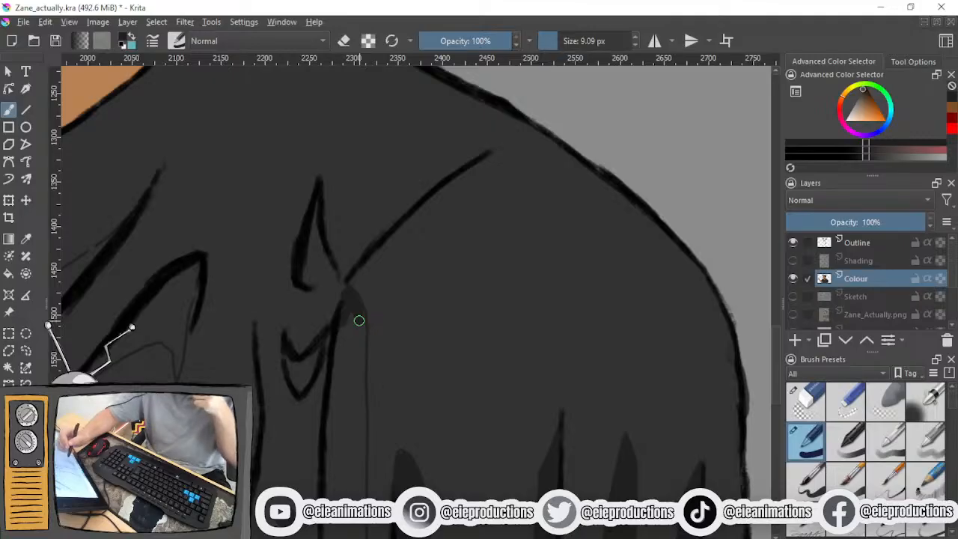
mouse_move(358, 321)
left_mouse_down()
mouse_move(335, 382)
mouse_move(359, 318)
mouse_move(359, 335)
mouse_move(356, 312)
mouse_move(357, 425)
mouse_move(357, 363)
mouse_move(363, 408)
mouse_move(353, 304)
mouse_move(316, 461)
mouse_move(344, 364)
mouse_move(341, 476)
left_mouse_up()
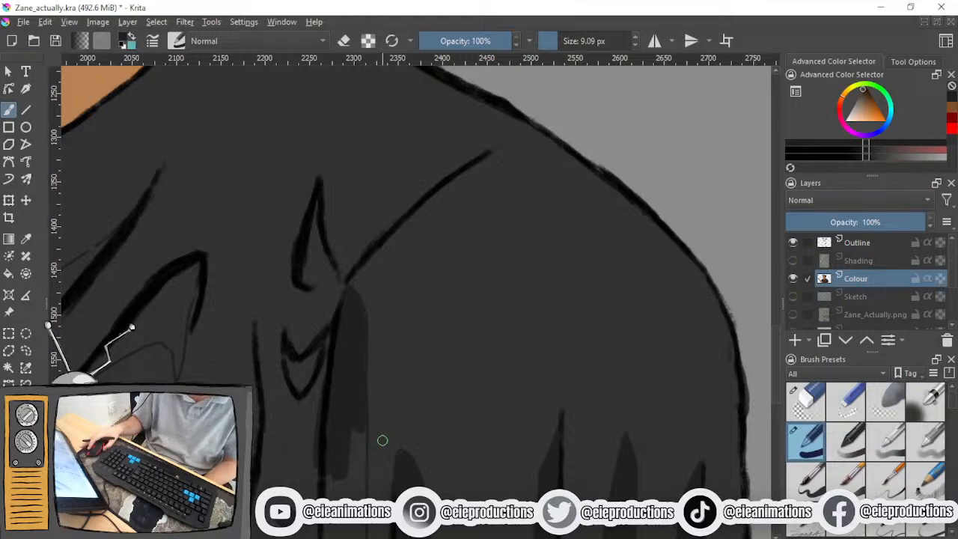
Shade the lower end of the long armhole fold near the sleeve hem with the same dark shade
scroll(382, 438, "down", 2)
left_click_drag(375, 459, 379, 348)
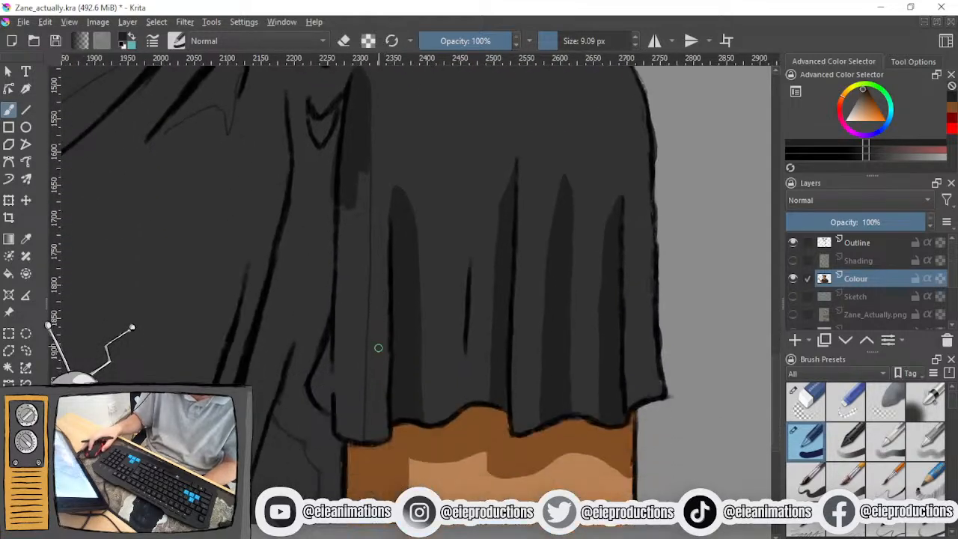
scroll(377, 477, "up", 1)
left_click_drag(377, 477, 372, 515)
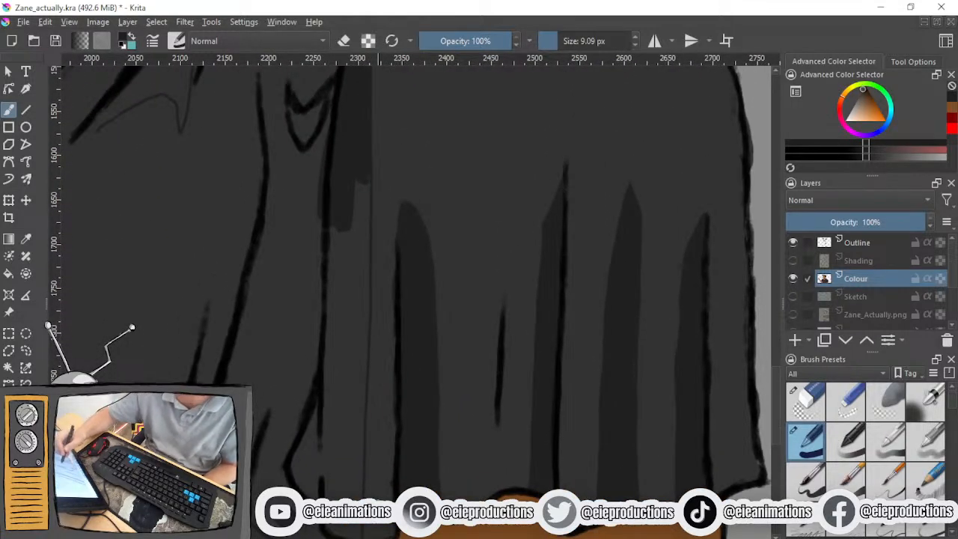
mouse_move(333, 389)
left_mouse_down()
mouse_move(301, 479)
mouse_move(322, 436)
mouse_move(329, 472)
mouse_move(353, 474)
mouse_move(358, 497)
mouse_move(352, 447)
mouse_move(360, 529)
mouse_move(353, 440)
mouse_move(336, 466)
mouse_move(319, 444)
mouse_move(334, 443)
left_mouse_up()
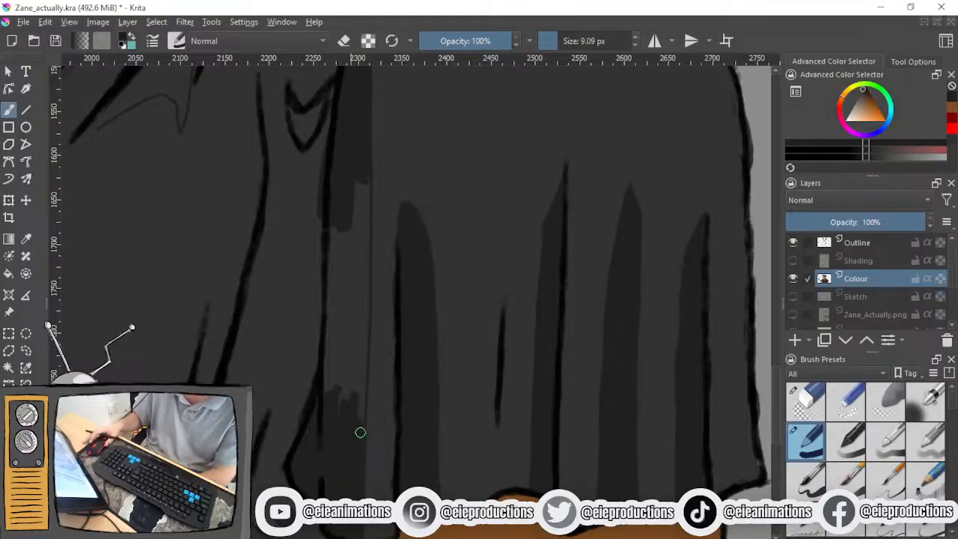
Fill the unshaded middle of the armhole fold to join its upper and lower shaded parts
scroll(389, 362, "up", 3)
mouse_move(337, 346)
left_mouse_down()
mouse_move(334, 413)
mouse_move(332, 368)
left_mouse_up()
mouse_move(349, 292)
left_mouse_down()
mouse_move(357, 359)
mouse_move(359, 314)
mouse_move(358, 442)
mouse_move(331, 359)
mouse_move(330, 494)
left_mouse_up()
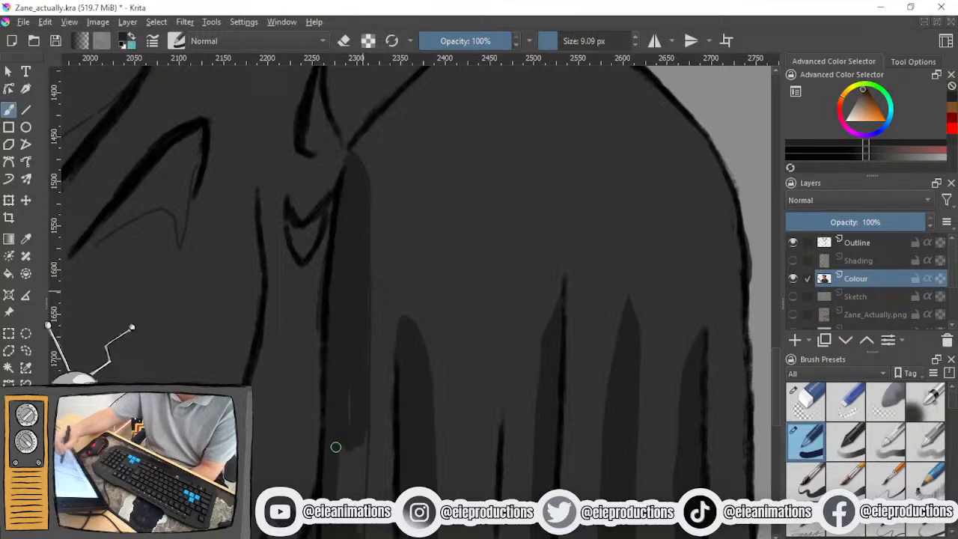
mouse_move(336, 447)
left_mouse_down()
mouse_move(353, 412)
mouse_move(355, 461)
mouse_move(354, 375)
left_mouse_up()
left_click_drag(329, 496, 353, 421)
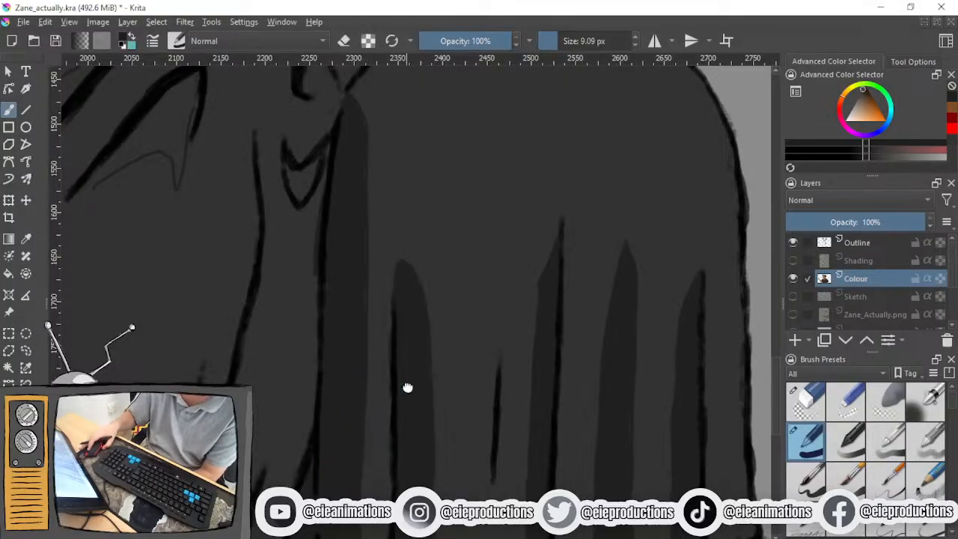
Show the Shading layer and start tracing the small fold guide above the armpit on the Colour layer with a 2.18 px brush
left_click_drag(409, 387, 405, 538)
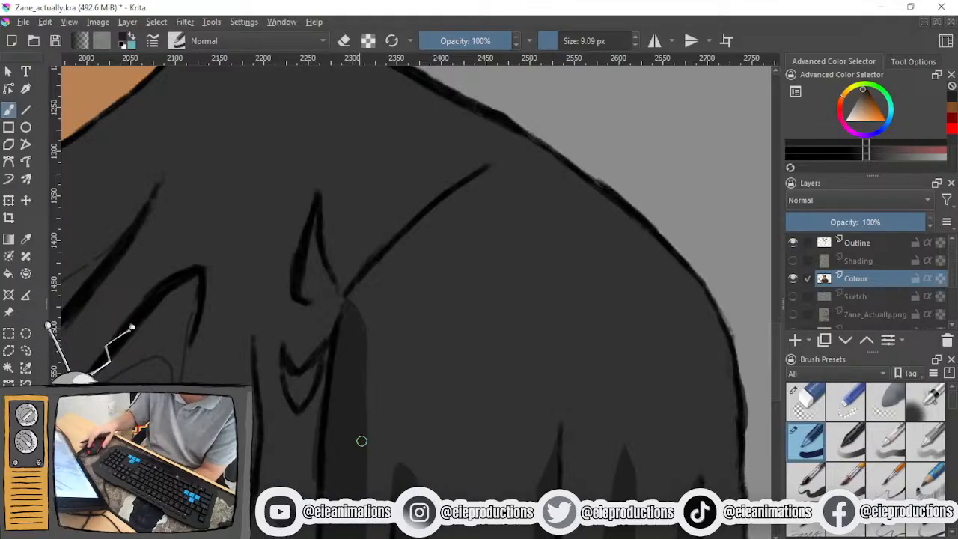
scroll(359, 419, "down", 1)
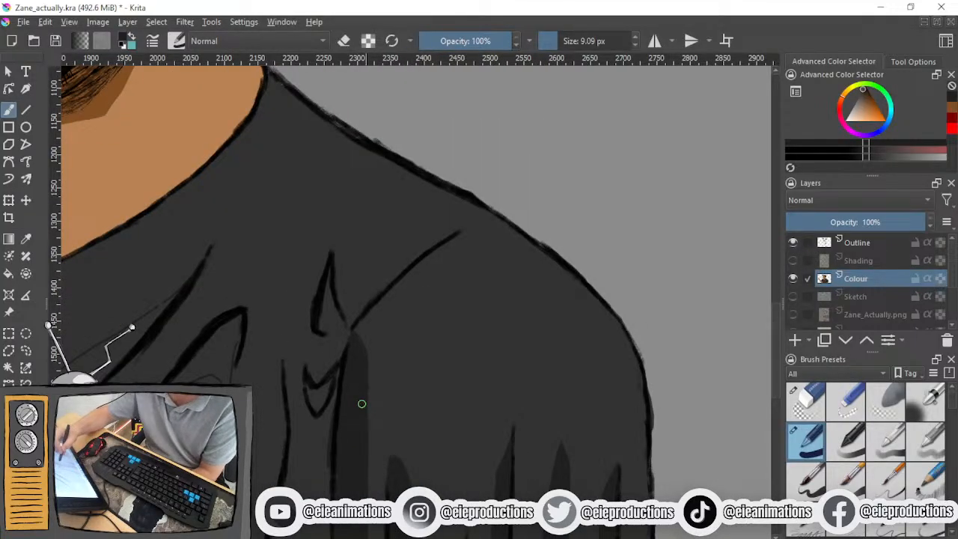
scroll(337, 422, "down", 1)
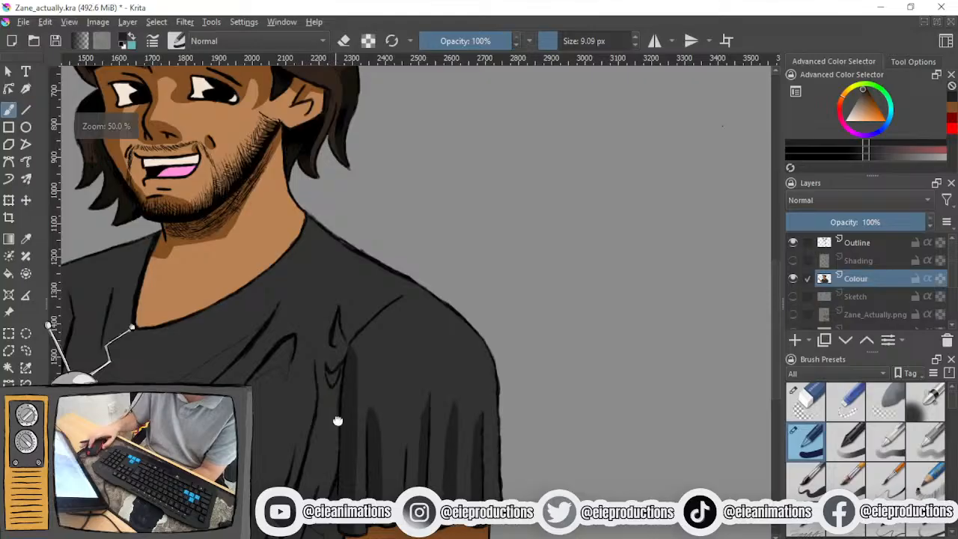
scroll(352, 442, "up", 4)
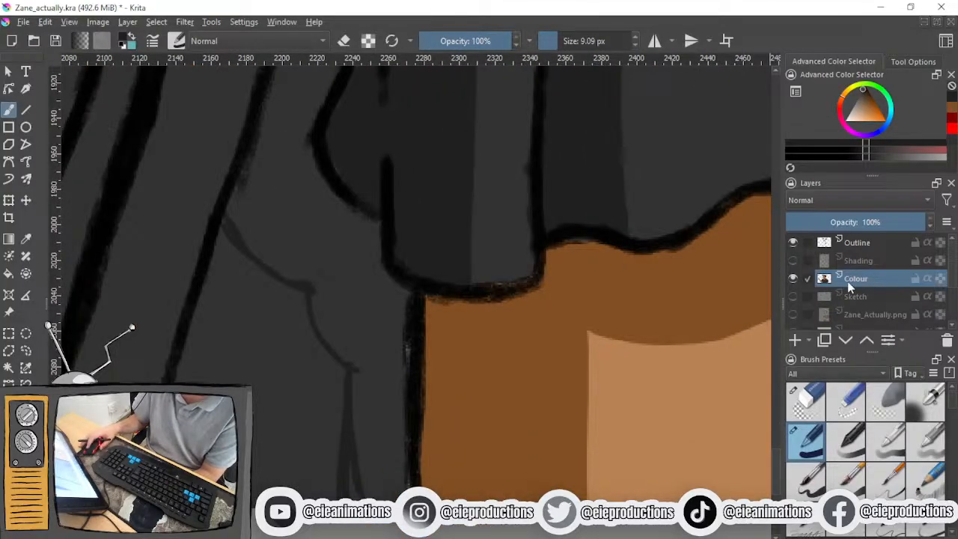
left_click(792, 261)
scroll(473, 387, "down", 4)
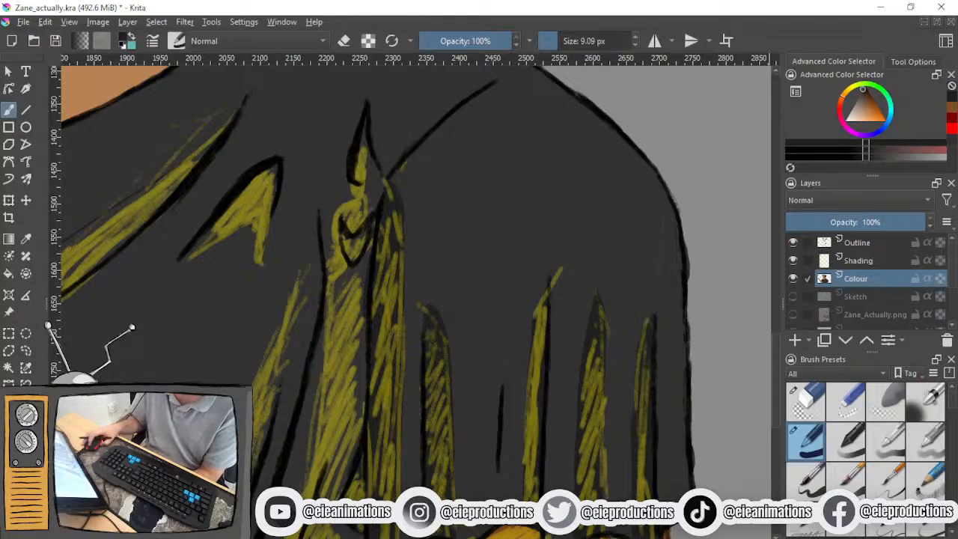
left_click_drag(556, 40, 544, 41)
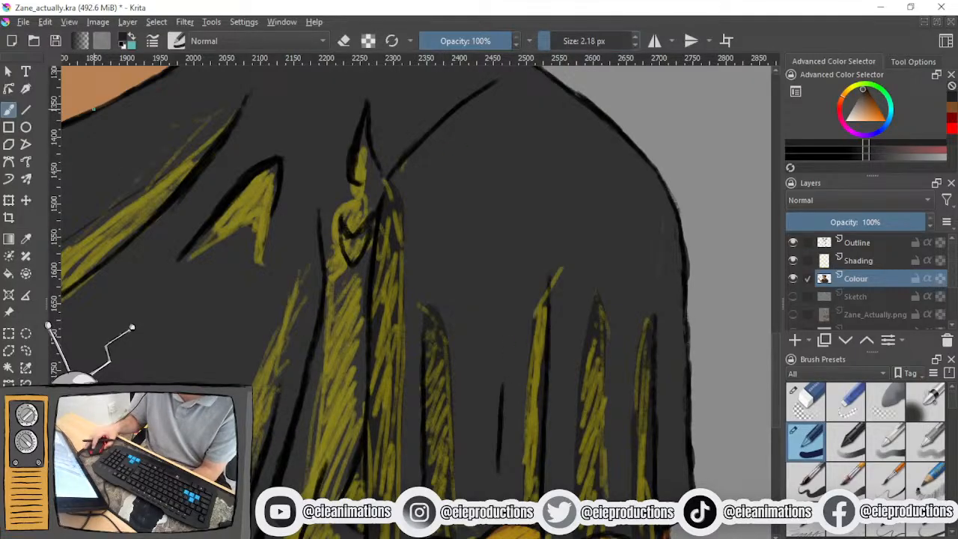
scroll(324, 244, "up", 3)
left_click_drag(324, 245, 226, 208)
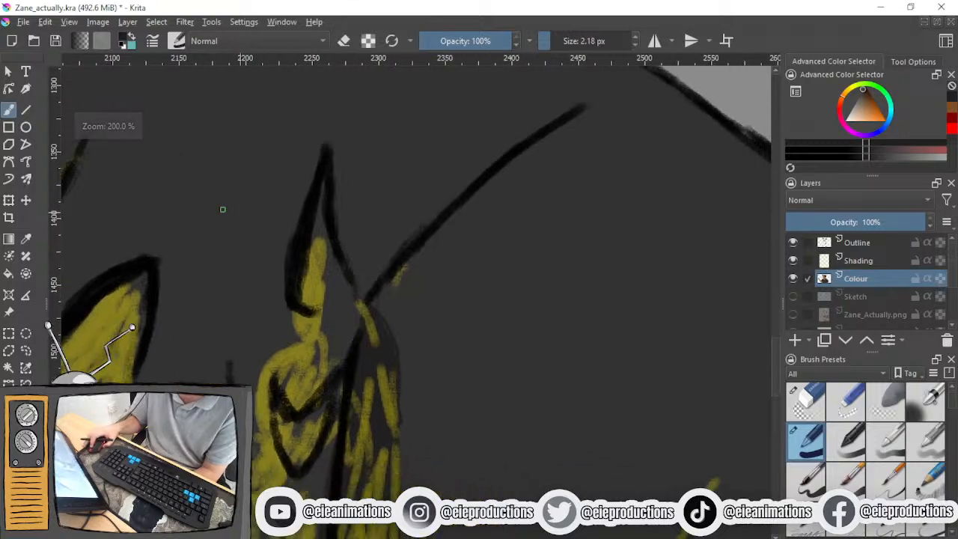
left_click_drag(296, 307, 303, 335)
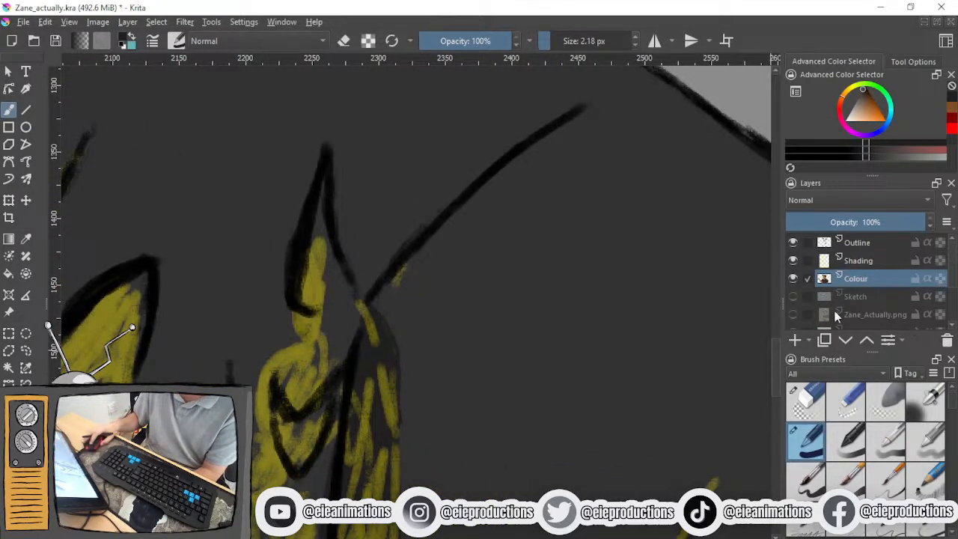
left_click(806, 262, "ctrl")
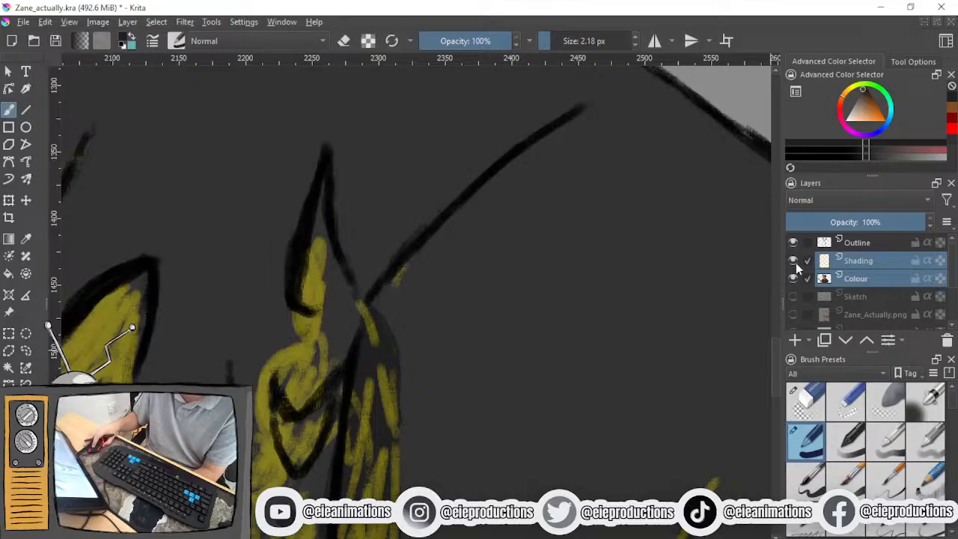
left_click(795, 263)
left_click(795, 263)
left_click(862, 278)
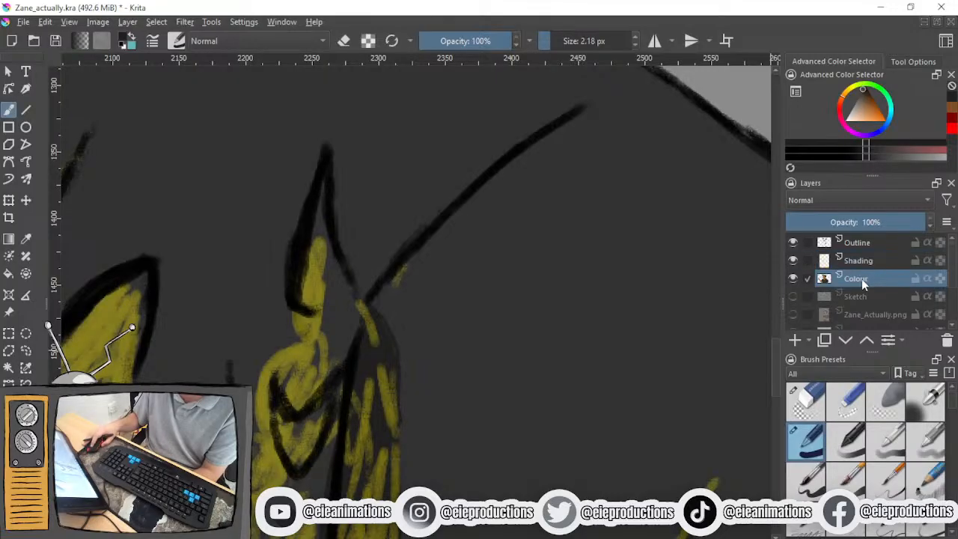
Trace the edges of the yellow torso fold guide from the armpit down beside the sleeve with the 2.18 px brush
mouse_move(645, 356)
left_mouse_down()
mouse_move(710, 306)
mouse_move(357, 251)
left_mouse_up()
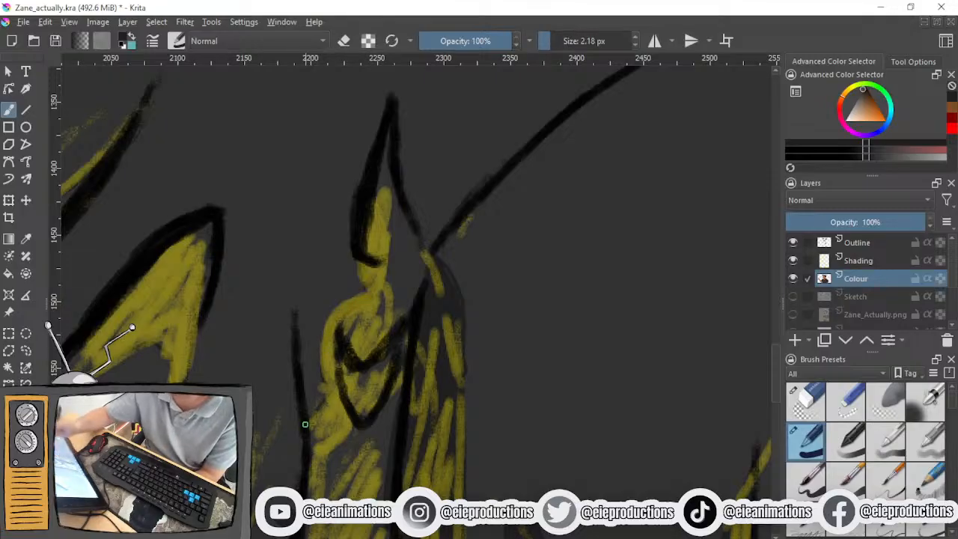
scroll(308, 426, "down", 2)
scroll(308, 309, "down", 5)
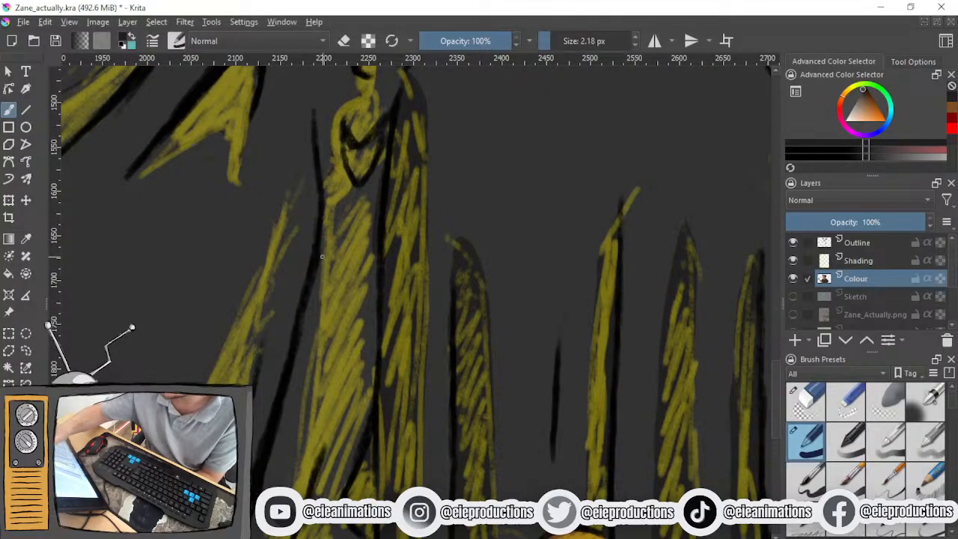
left_click_drag(325, 239, 321, 416)
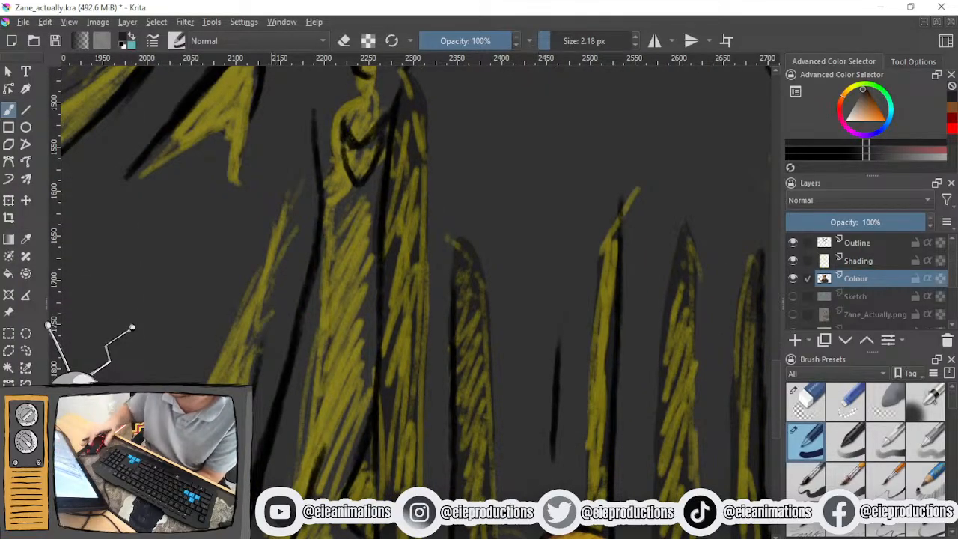
Hide the Shading layer and check the traced guide lines on the torso beside the sleeve
scroll(331, 389, "down", 3)
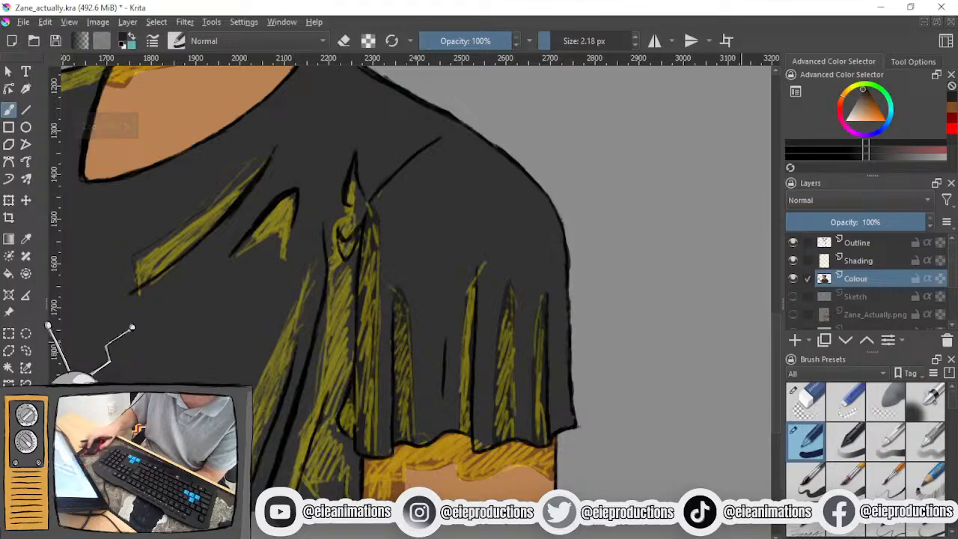
left_click(793, 261)
scroll(406, 424, "up", 3)
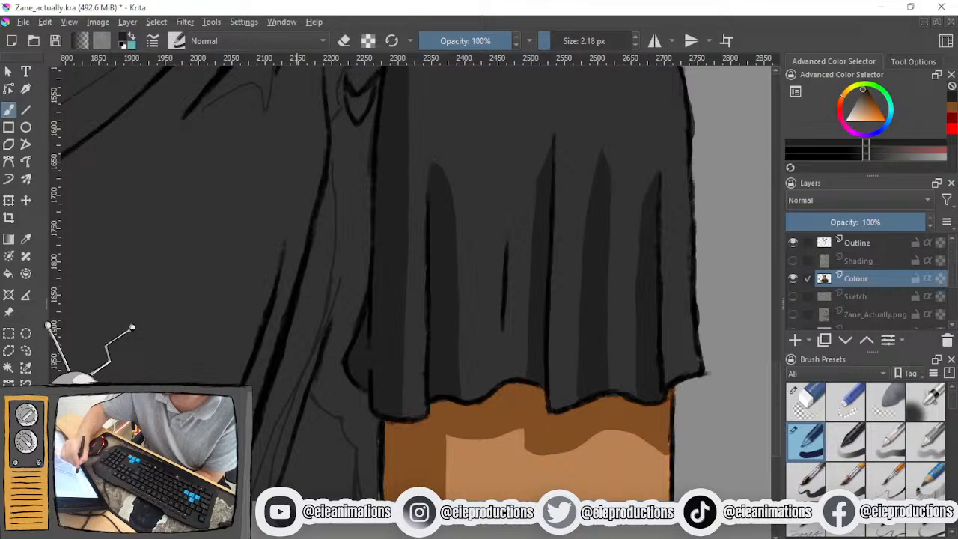
scroll(303, 434, "down", 3)
scroll(306, 435, "up", 3)
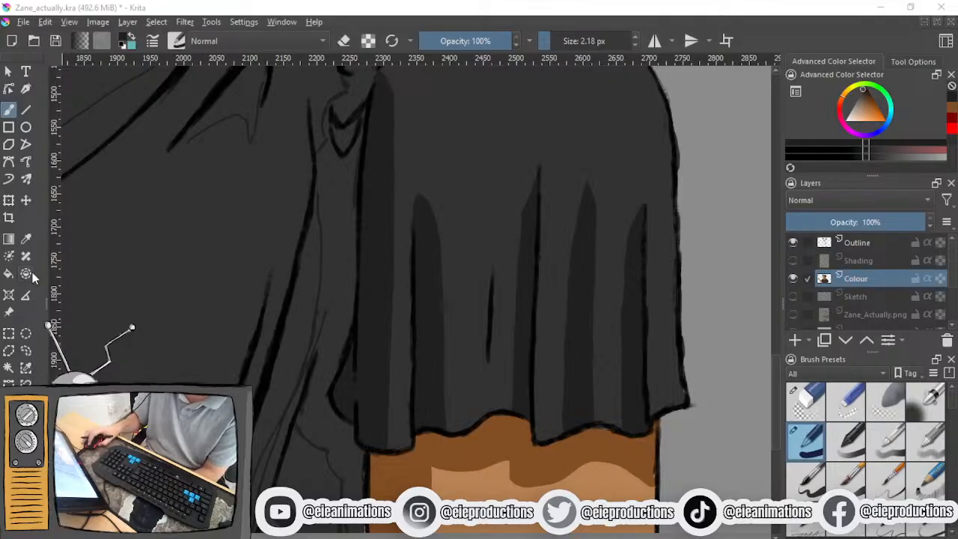
scroll(314, 348, "down", 2)
scroll(318, 336, "up", 2)
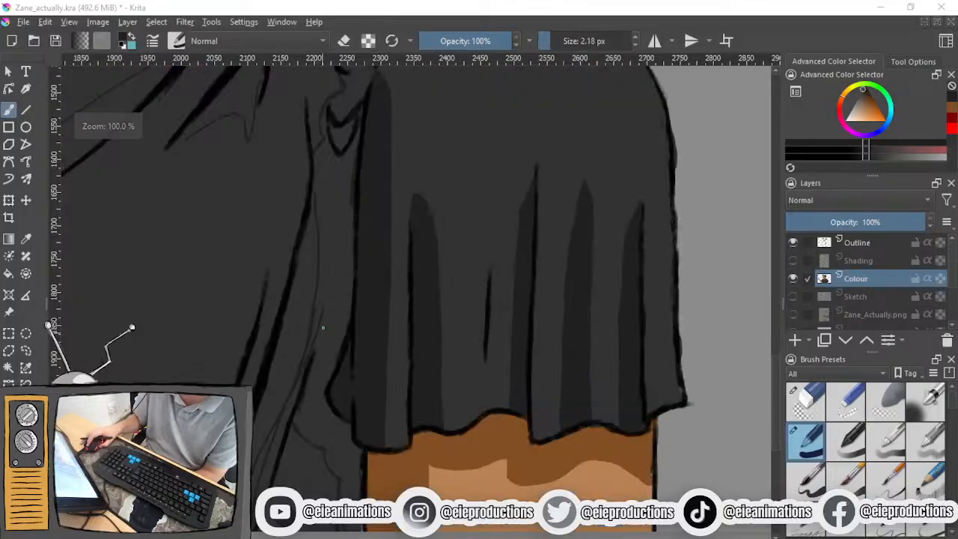
Fill the small knotted fold at the armpit with the darker tone using a finer brush
left_click_drag(323, 328, 308, 517)
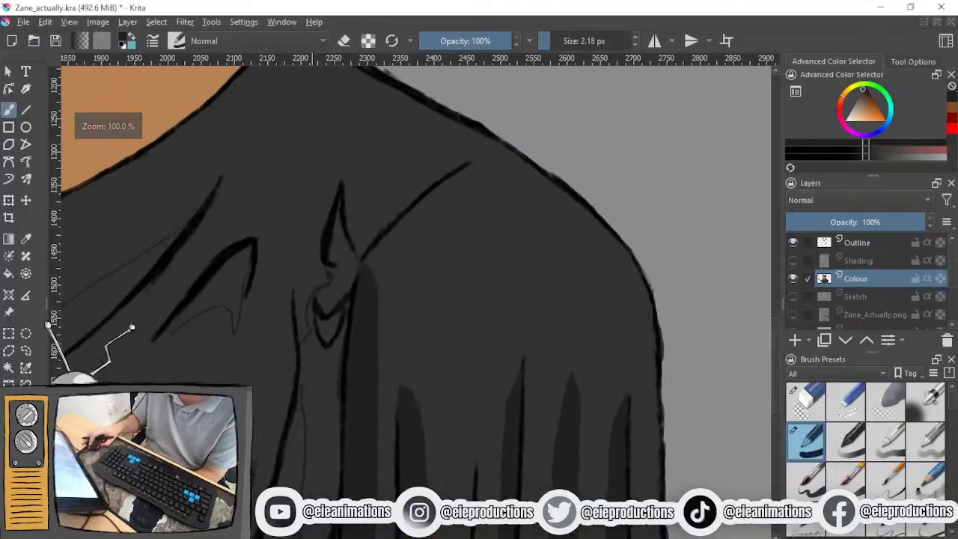
left_click(564, 42)
mouse_move(354, 344)
left_mouse_down()
mouse_move(332, 291)
mouse_move(323, 334)
mouse_move(317, 312)
mouse_move(326, 294)
mouse_move(316, 326)
mouse_move(345, 348)
mouse_move(340, 288)
left_mouse_up()
Shade the pointed fold above the armpit with 1.27 px and 1.84 px brushes and cover its gaps at 5.83 px
left_click(548, 41)
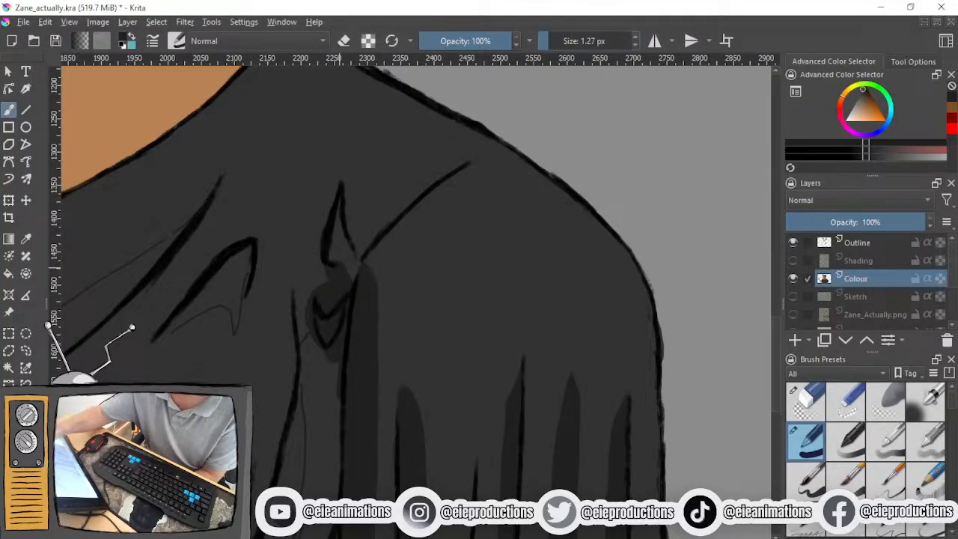
mouse_move(339, 231)
left_mouse_down()
mouse_move(340, 211)
mouse_move(339, 243)
mouse_move(355, 274)
mouse_move(344, 233)
left_mouse_up()
left_click(548, 42)
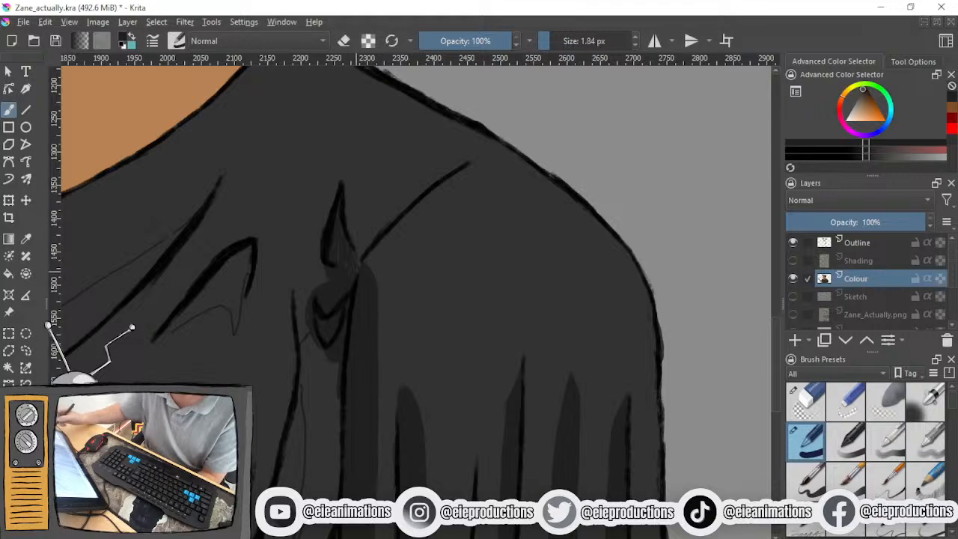
left_click(555, 42)
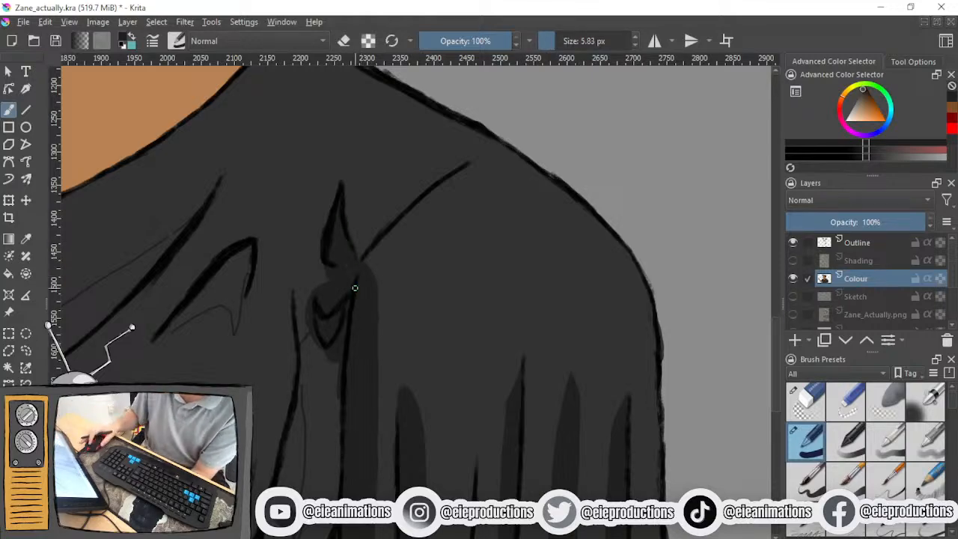
left_click_drag(352, 283, 263, 349)
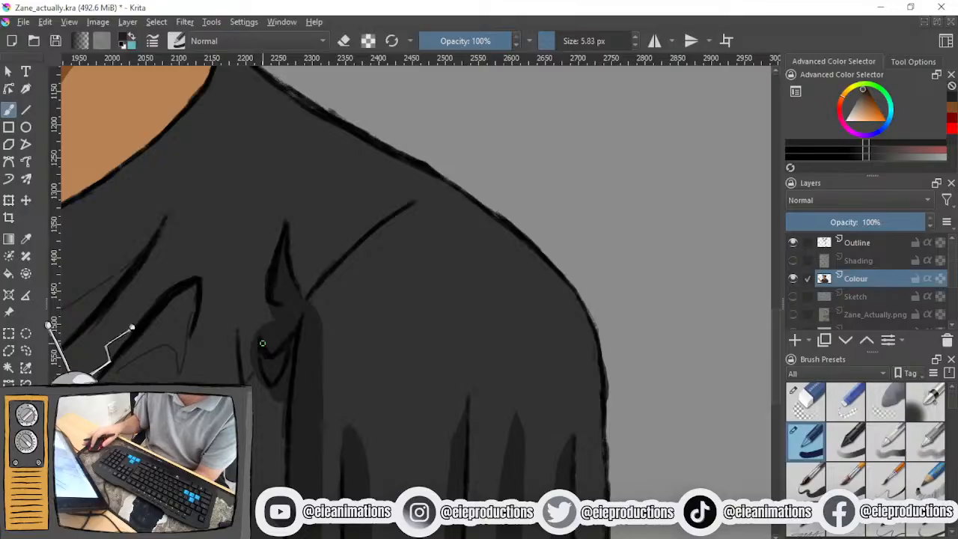
Shade the top of the torso fold just below the armpit knot with the 5.83 px brush
scroll(326, 343, "up", 1)
left_click_drag(337, 357, 361, 238)
scroll(360, 239, "down", 1)
scroll(329, 268, "up", 2)
left_click_drag(278, 265, 277, 376)
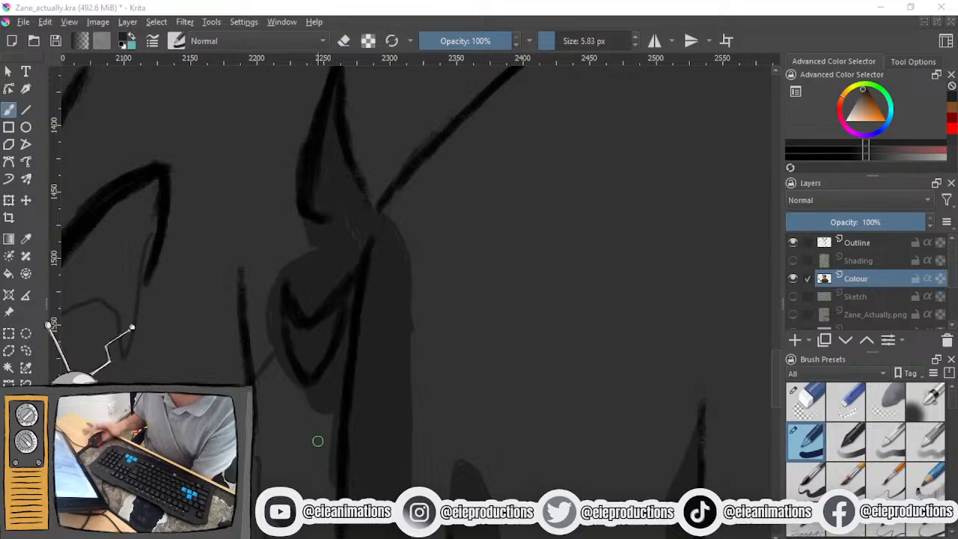
mouse_move(301, 331)
left_mouse_down()
mouse_move(291, 361)
mouse_move(277, 359)
mouse_move(266, 375)
mouse_move(270, 393)
mouse_move(283, 392)
mouse_move(318, 365)
mouse_move(330, 474)
left_mouse_up()
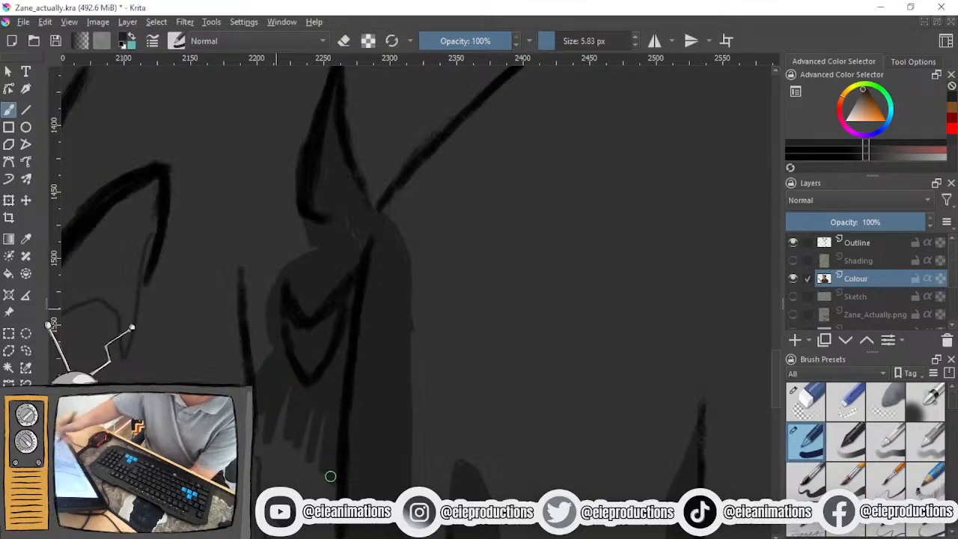
Set the brush size to 14.64 px and fill the torso fold downward beside the sleeve
scroll(337, 442, "down", 3)
scroll(370, 380, "up", 5)
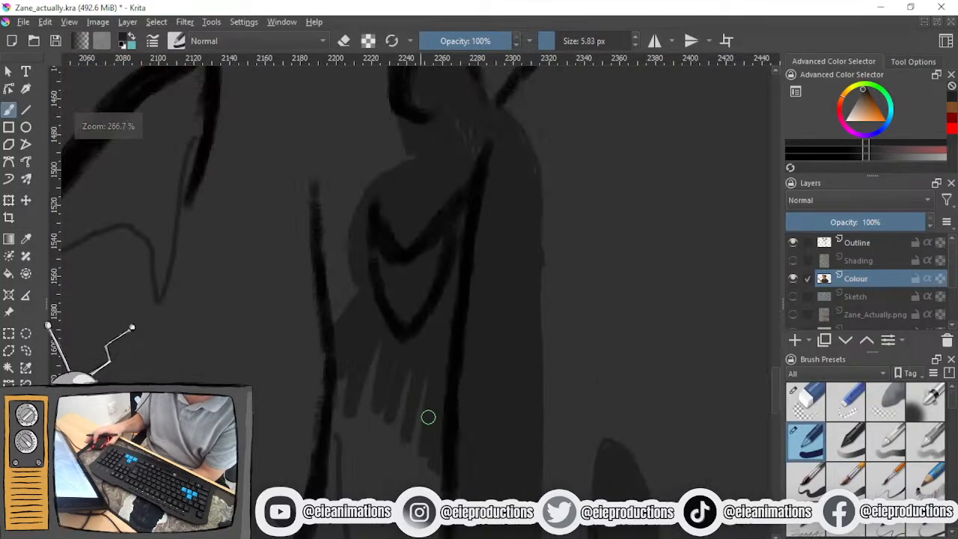
left_click_drag(428, 417, 402, 289)
scroll(401, 290, "up", 1)
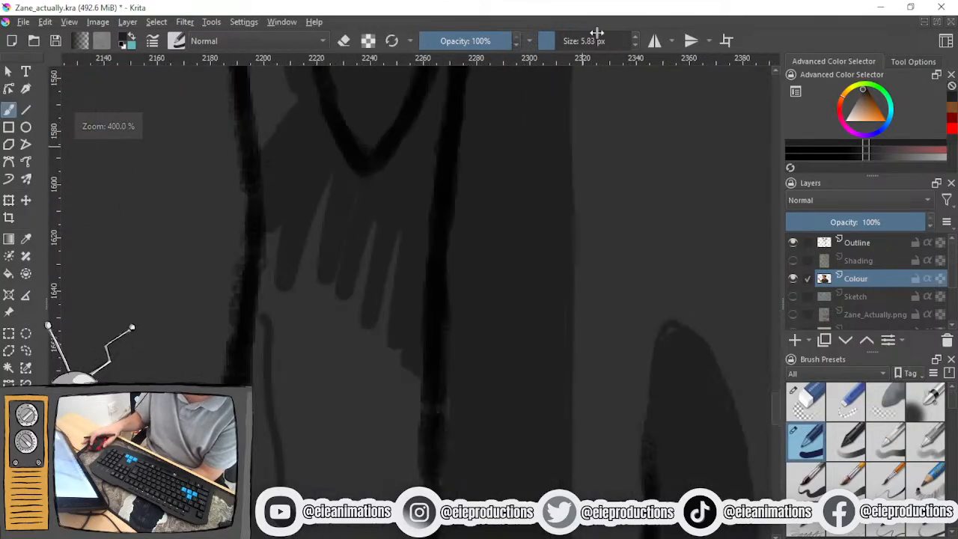
left_click(560, 38)
mouse_move(412, 371)
left_mouse_down()
mouse_move(326, 179)
mouse_move(299, 329)
mouse_move(286, 245)
mouse_move(293, 329)
mouse_move(292, 220)
mouse_move(279, 382)
mouse_move(336, 277)
mouse_move(341, 424)
mouse_move(381, 257)
mouse_move(386, 441)
mouse_move(420, 297)
mouse_move(438, 467)
left_mouse_up()
scroll(466, 402, "down", 7)
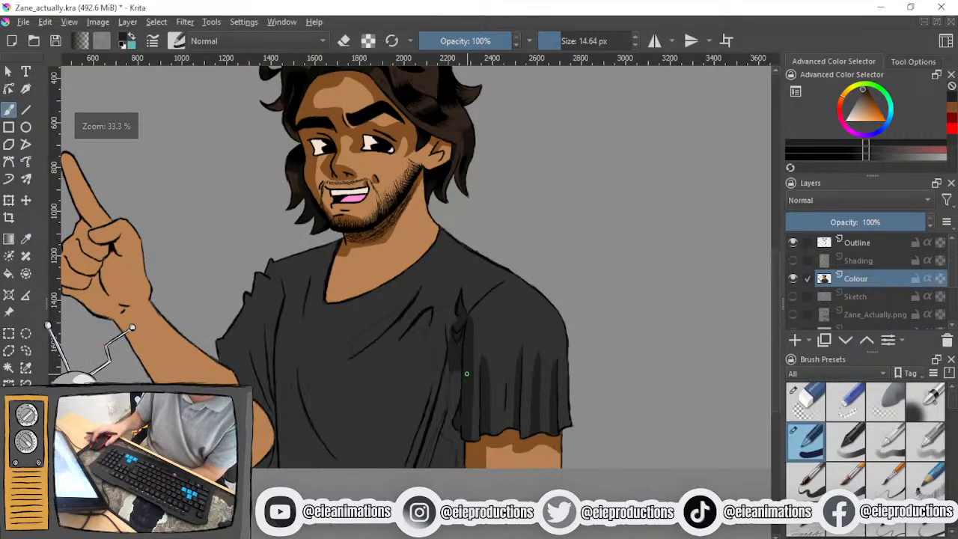
Shade the lower torso fold below the sleeve hem down along the arm at 14.64 px, undoing stray strokes
scroll(453, 367, "up", 2)
mouse_move(452, 361)
left_mouse_down()
mouse_move(440, 274)
mouse_move(449, 266)
mouse_move(461, 291)
mouse_move(428, 370)
mouse_move(455, 344)
mouse_move(421, 395)
mouse_move(438, 404)
mouse_move(444, 396)
mouse_move(373, 353)
left_mouse_up()
scroll(446, 396, "up", 3)
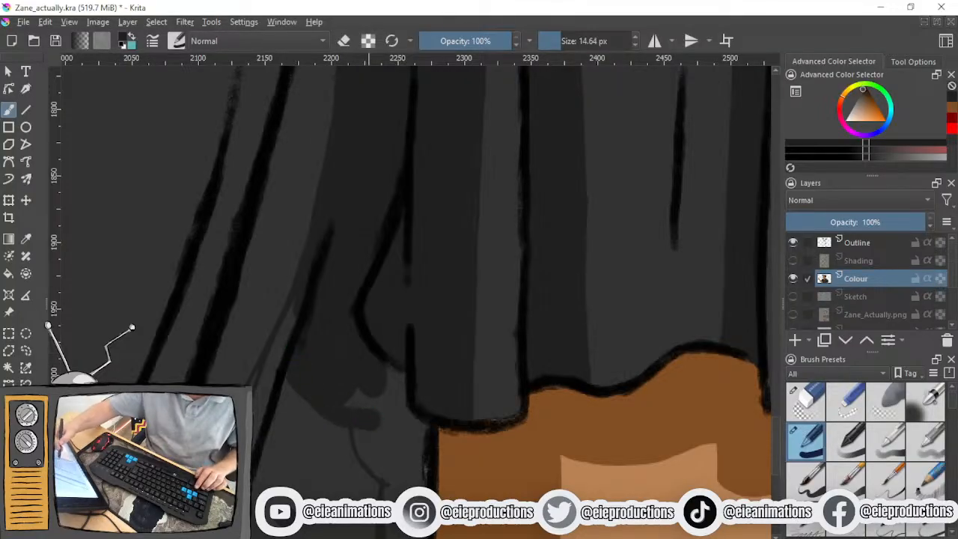
key("ctrl+z")
mouse_move(298, 383)
left_mouse_down()
mouse_move(353, 421)
mouse_move(378, 424)
left_mouse_up()
mouse_move(381, 353)
left_mouse_down()
mouse_move(402, 372)
mouse_move(359, 412)
mouse_move(404, 485)
left_mouse_up()
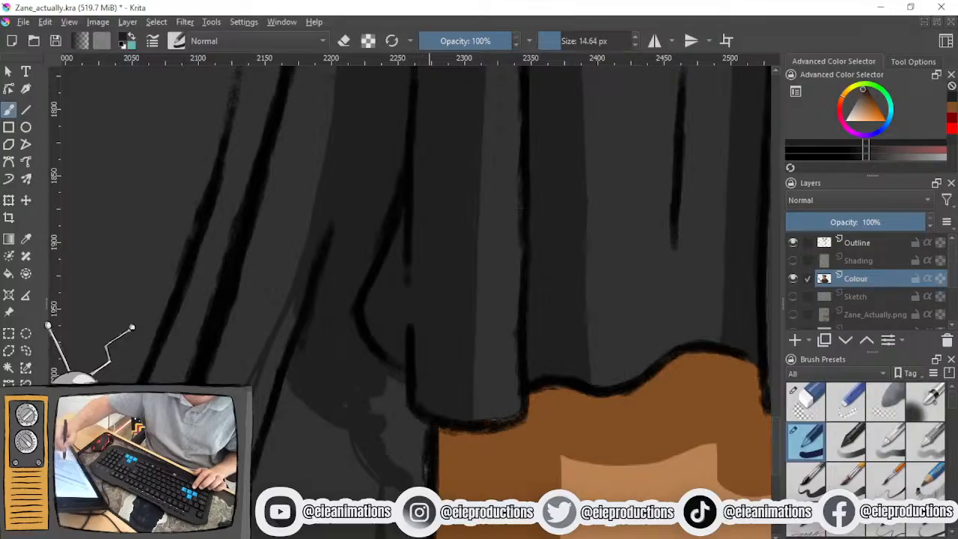
key("ctrl+z")
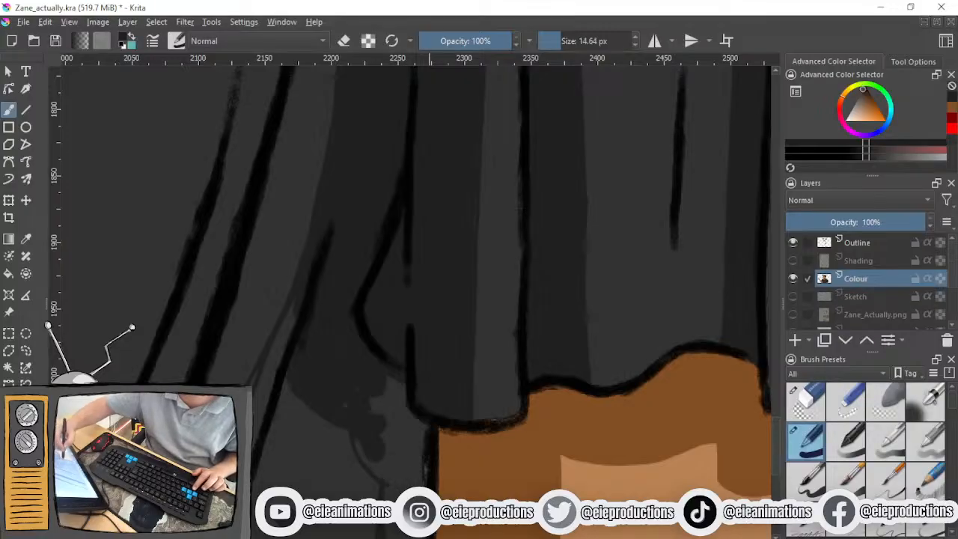
mouse_move(356, 416)
left_mouse_down()
mouse_move(360, 456)
mouse_move(392, 470)
mouse_move(361, 460)
mouse_move(366, 406)
mouse_move(382, 467)
mouse_move(355, 401)
mouse_move(352, 408)
mouse_move(391, 379)
mouse_move(400, 391)
mouse_move(387, 467)
mouse_move(360, 458)
mouse_move(366, 401)
mouse_move(410, 449)
mouse_move(400, 473)
mouse_move(382, 416)
left_mouse_up()
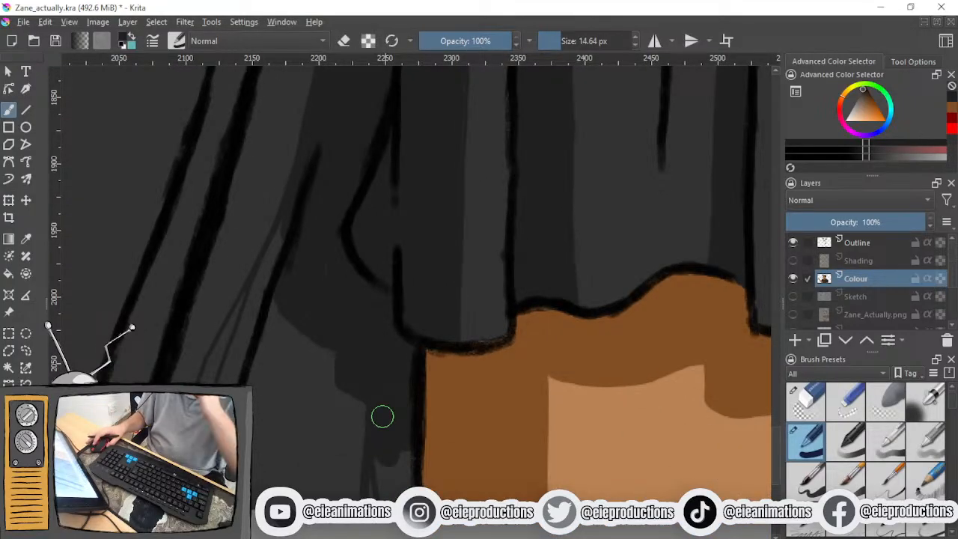
mouse_move(383, 439)
left_mouse_down()
mouse_move(385, 475)
mouse_move(404, 490)
left_mouse_up()
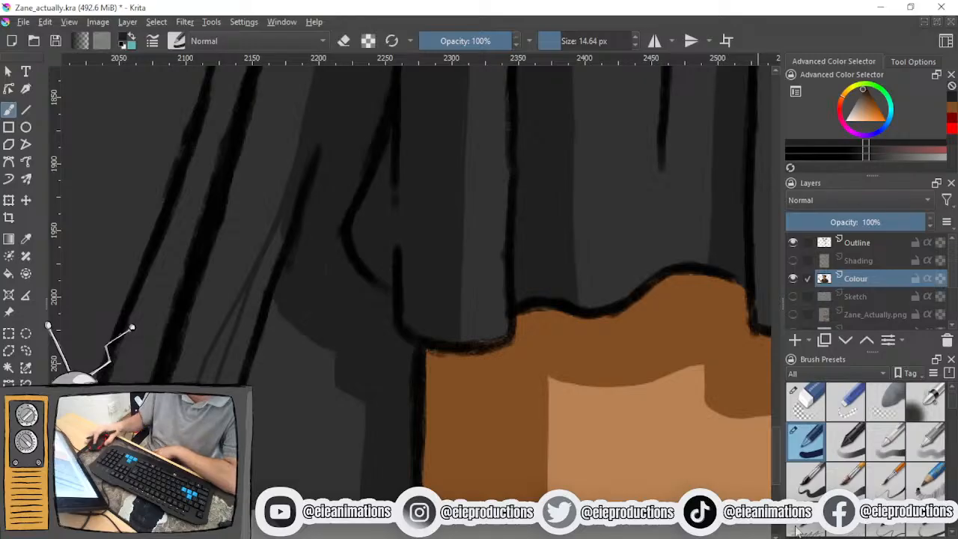
Mark a light source as a black dot above the shoulder using a 10 px brush preset at 15% opacity
left_click(925, 528)
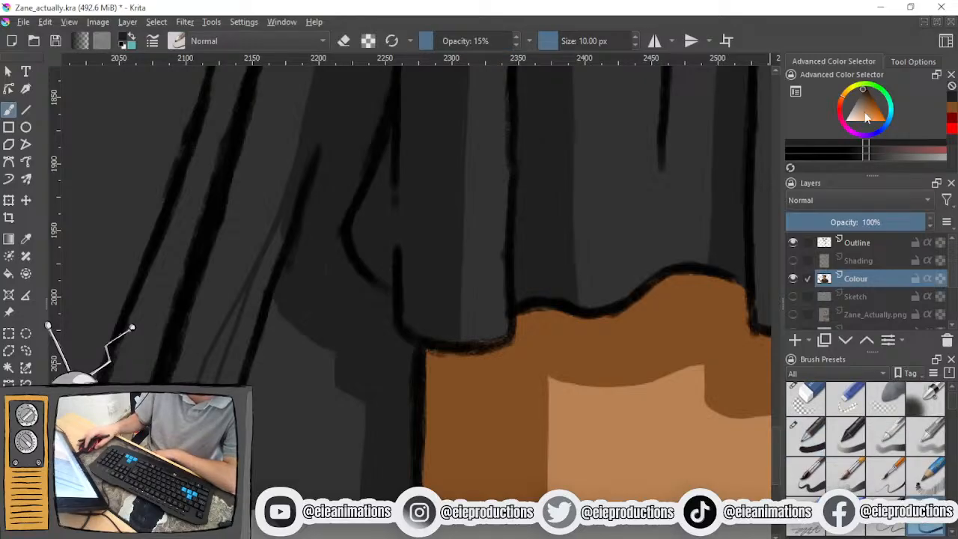
left_click(859, 86)
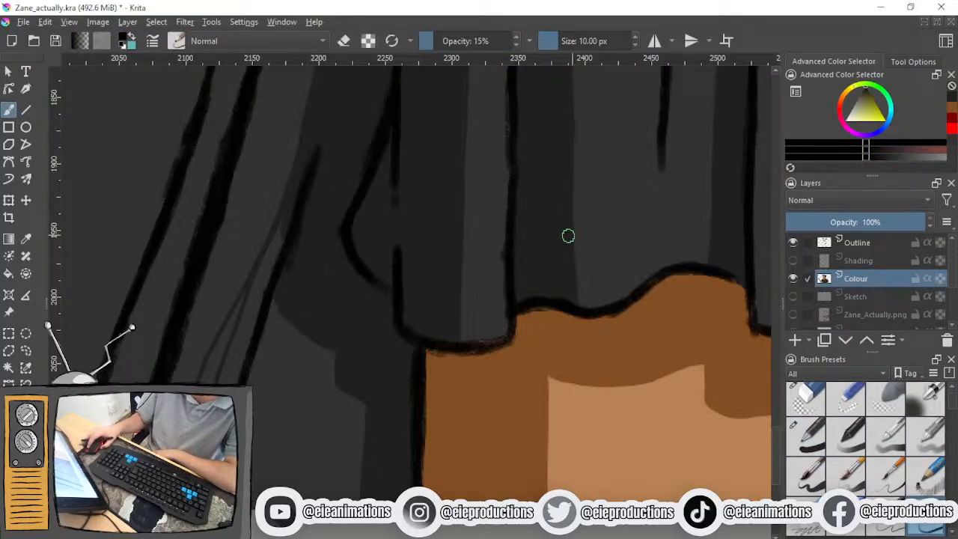
scroll(567, 237, "down", 2)
left_click_drag(566, 237, 406, 399)
scroll(405, 399, "down", 1)
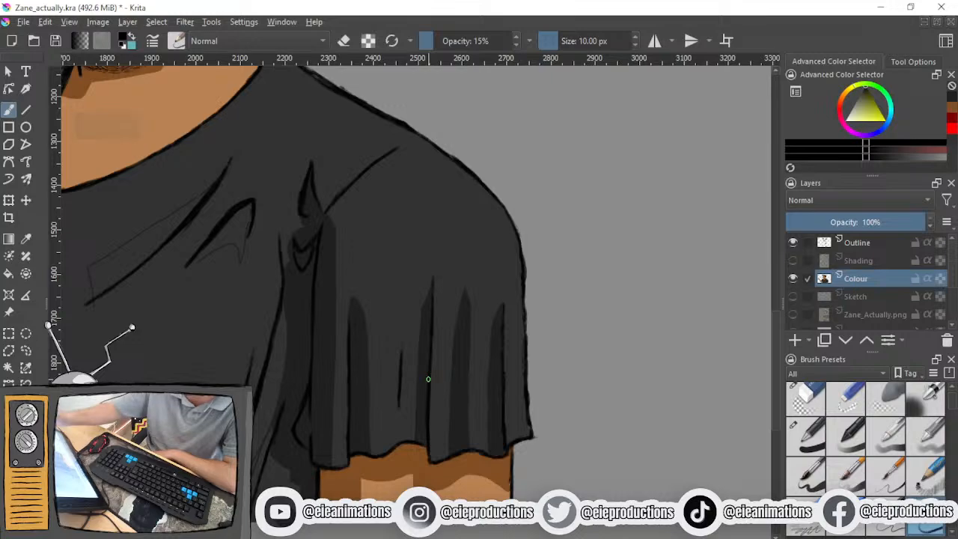
left_click_drag(553, 130, 557, 128)
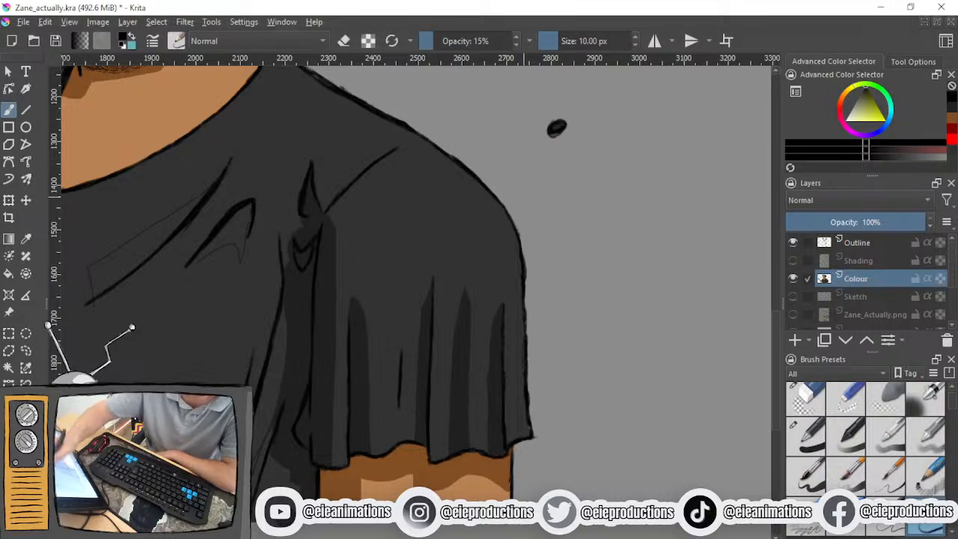
Draw a solid straight light ray from the dot diagonally across the sleeve and a dashed ray alongside it
key("v")
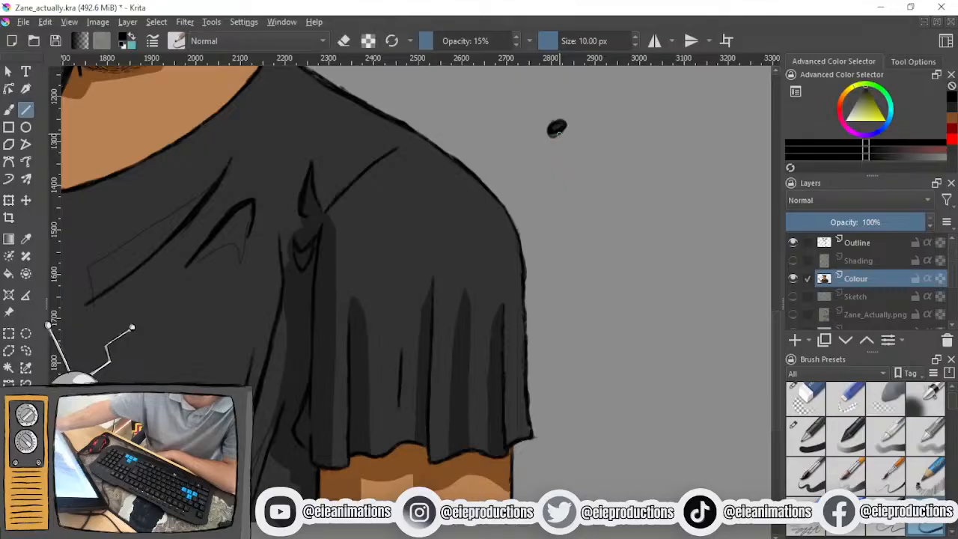
left_click_drag(556, 130, 294, 493)
left_click_drag(550, 136, 543, 146)
left_click_drag(535, 154, 527, 164)
left_click_drag(520, 172, 317, 445)
left_click_drag(299, 462, 280, 486)
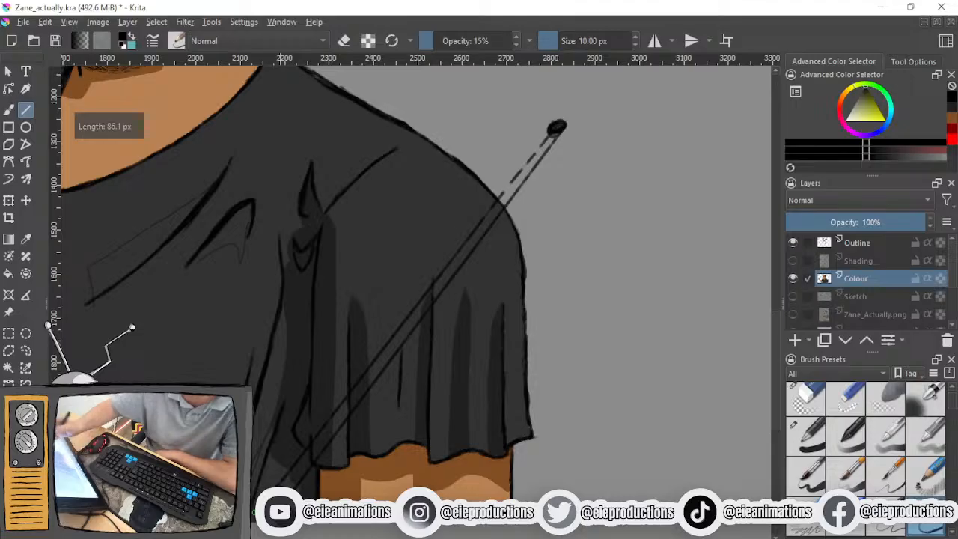
Undo the dashed light ray and draw solid straight rays from the dot across the sleeve to the torso
key("ctrl+z")
key("ctrl+z")
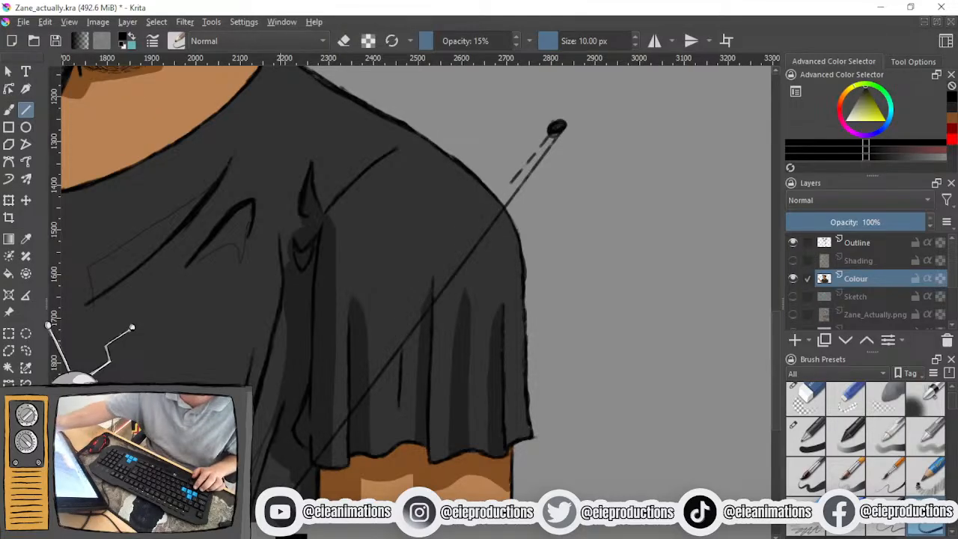
key("ctrl+z")
key("ctrl+z")
key("ctrl+z")
left_click_drag(555, 131, 277, 487)
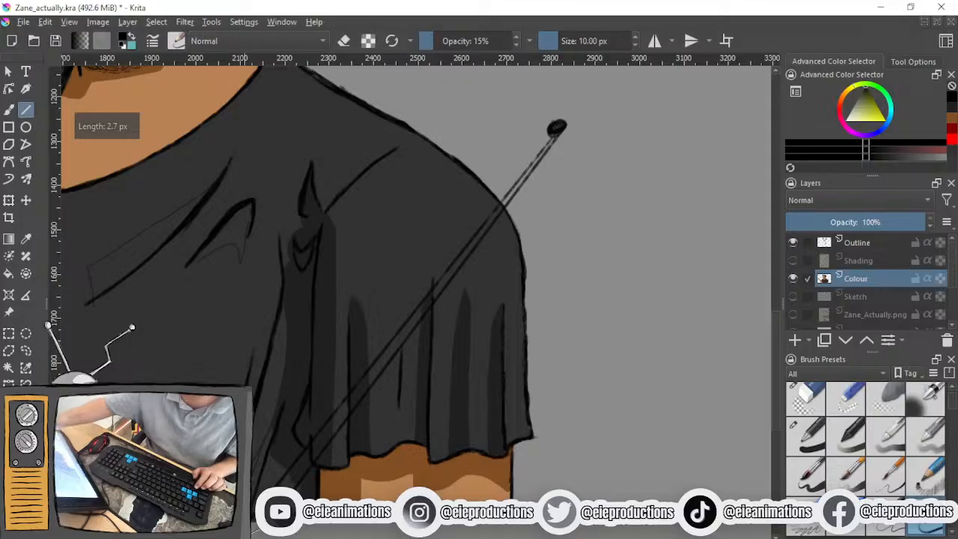
left_click_drag(555, 131, 250, 475)
scroll(247, 479, "up", 5)
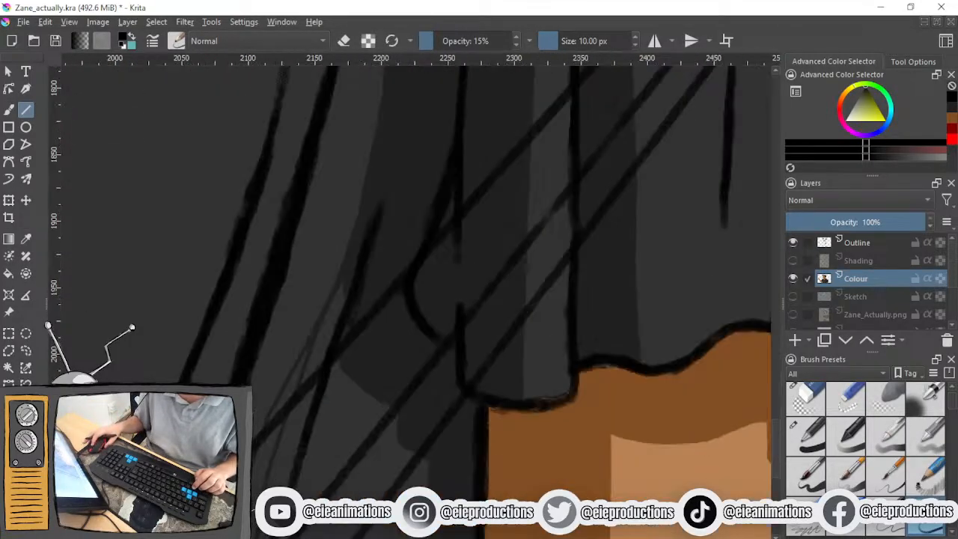
left_click_drag(292, 488, 198, 502)
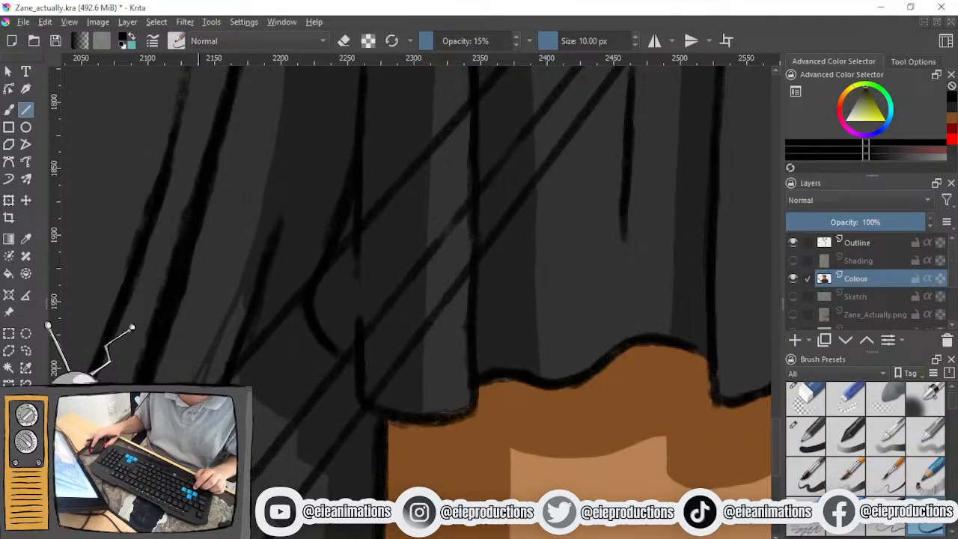
scroll(198, 502, "down", 3)
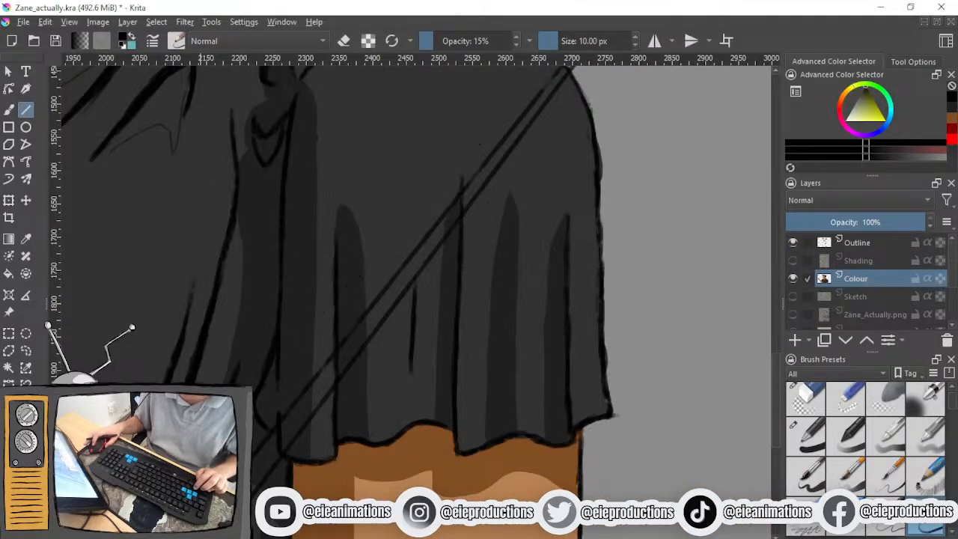
Undo the light-ray drawing and return to freehand painting with the 14.64 px brush at 100% opacity
key("ctrl+z")
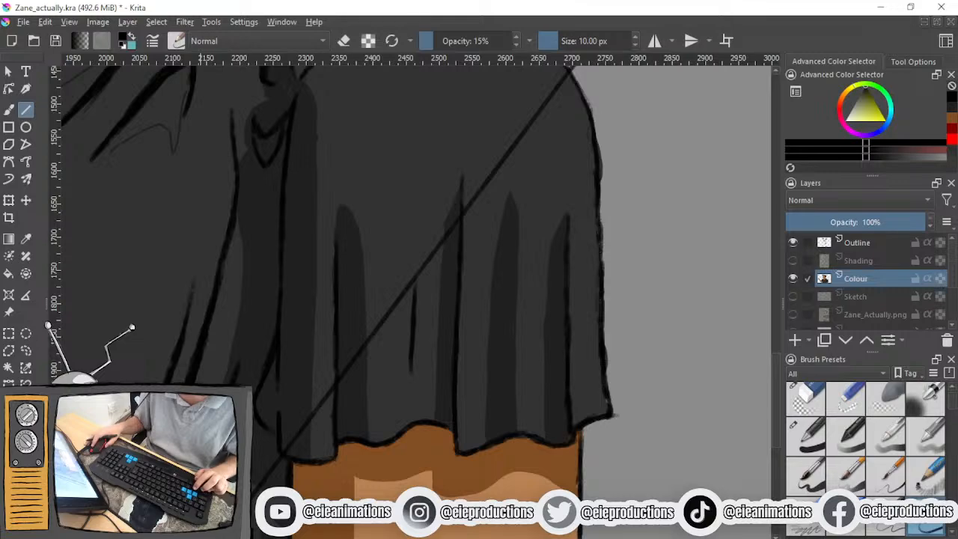
key("ctrl+z")
scroll(198, 503, "down", 3)
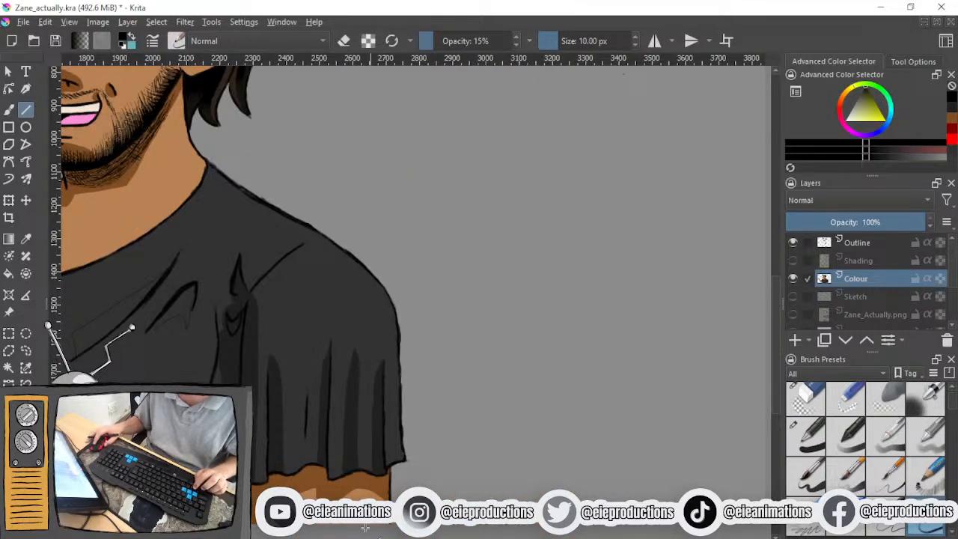
left_click(804, 435)
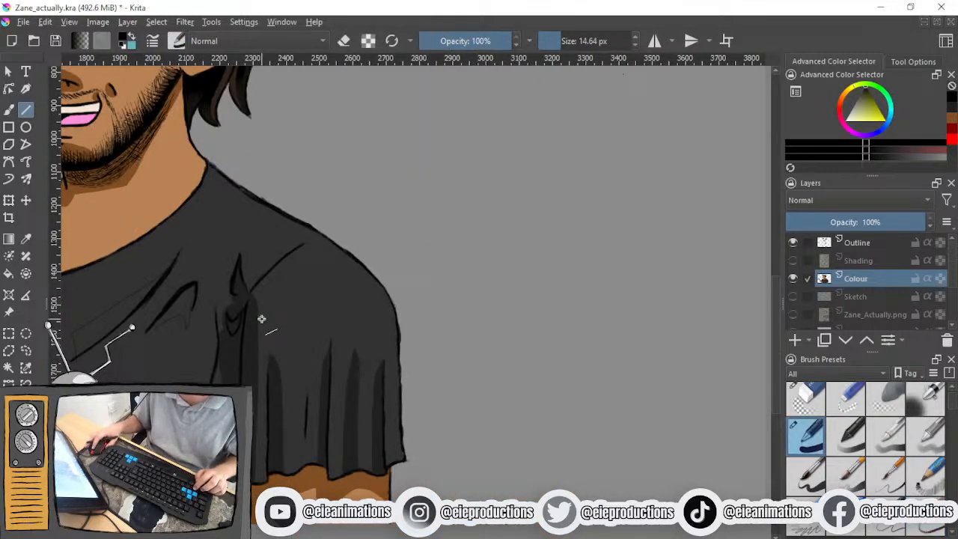
left_click_drag(261, 317, 438, 324)
scroll(438, 324, "up", 3)
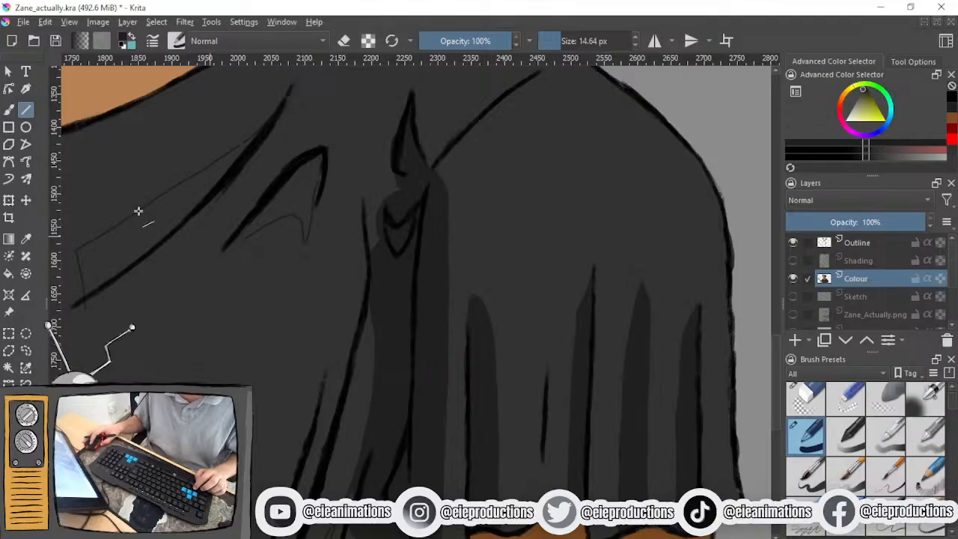
left_click(10, 111)
Check the Shading layer guides, hide that layer again, and fill the remaining torso fold beside the sleeve on the Colour layer
scroll(410, 390, "down", 2)
left_click_drag(410, 391, 425, 333)
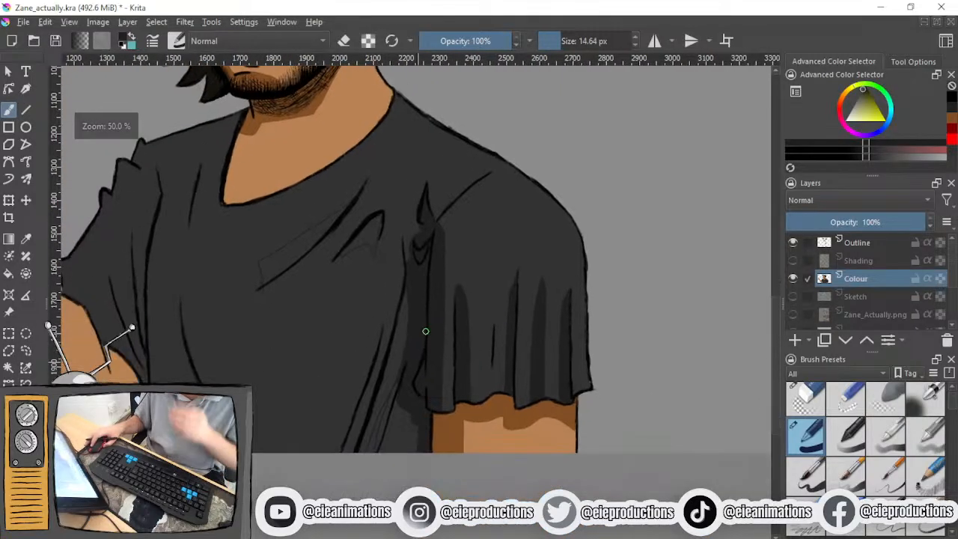
scroll(423, 347, "up", 3)
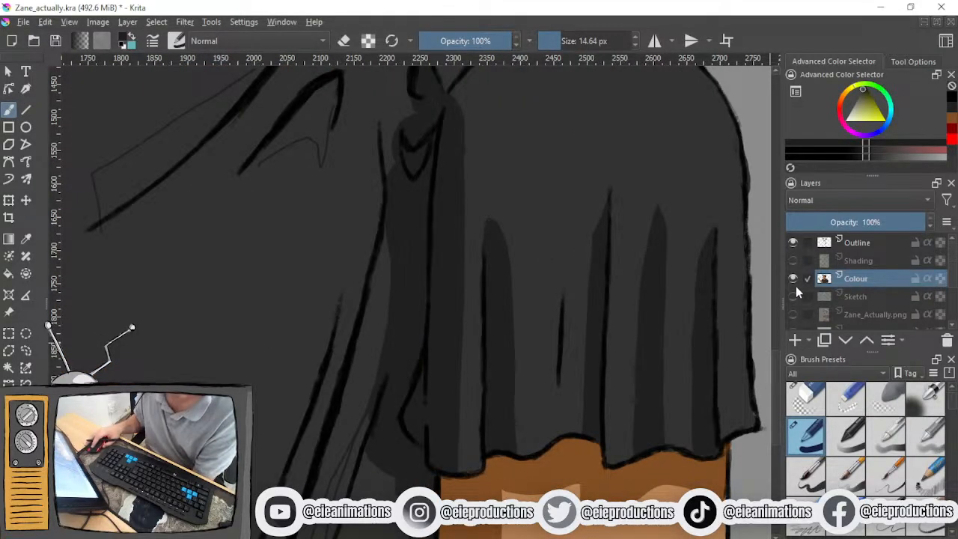
left_click(794, 261)
left_click(793, 262)
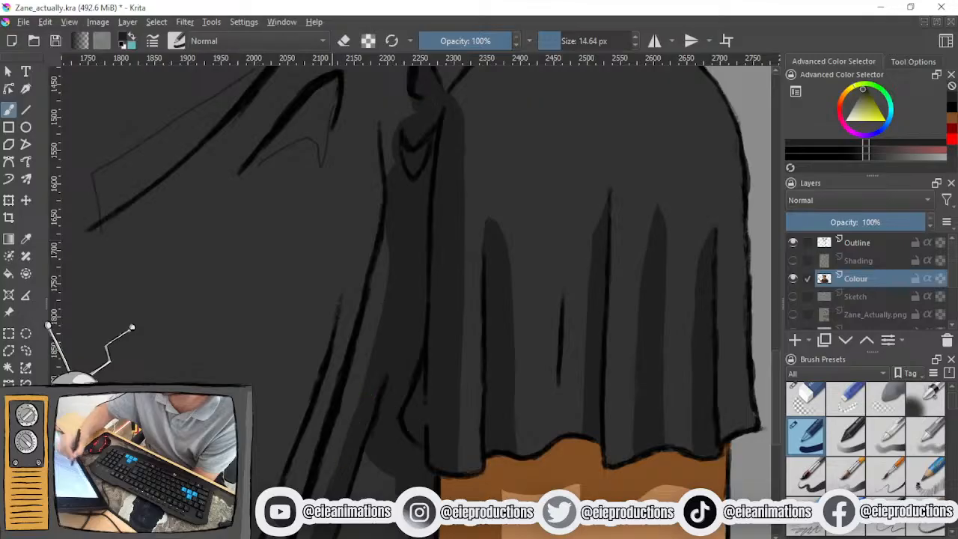
Fill the upper part of the hooked chest fold on the Colour layer with the darker tone using the 14.64 px brush
scroll(370, 469, "down", 2)
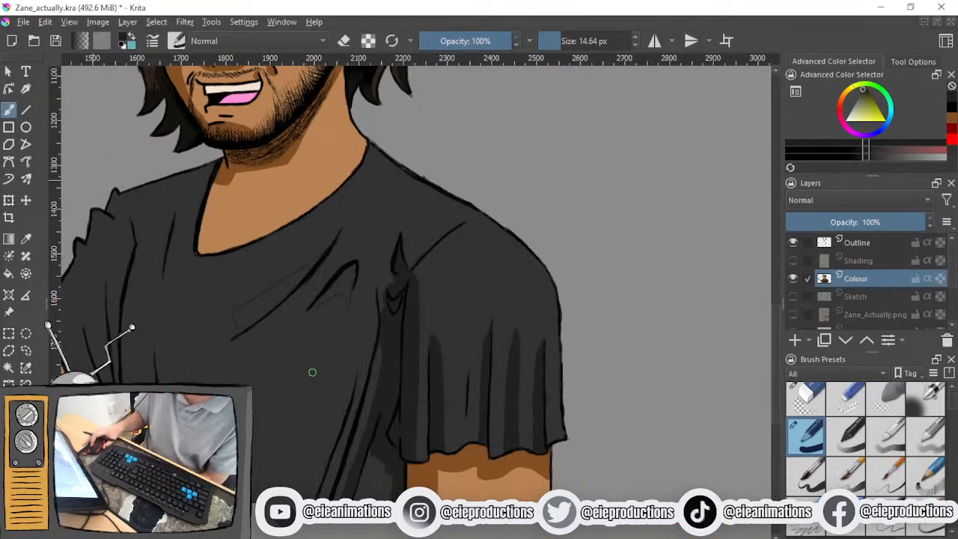
scroll(313, 371, "up", 2)
left_click_drag(369, 307, 312, 451)
scroll(322, 371, "up", 2)
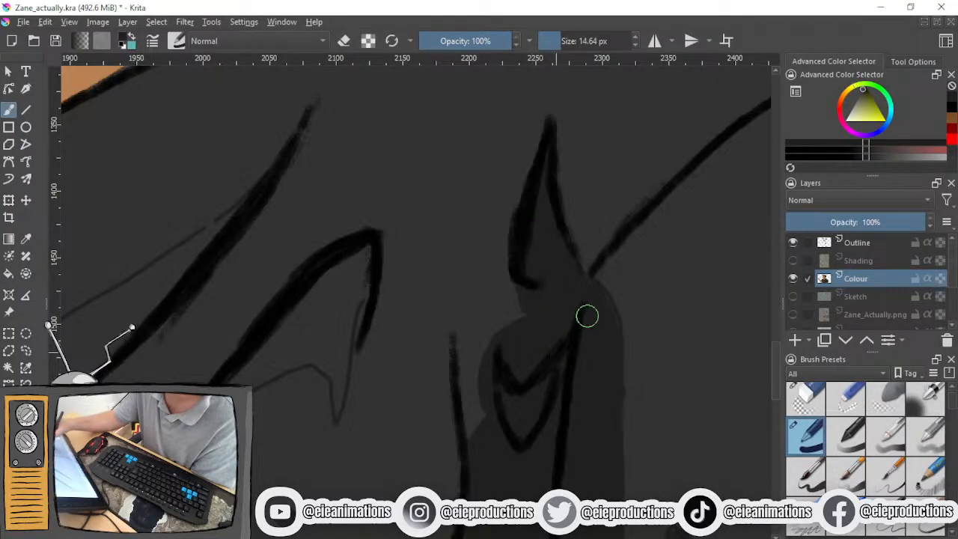
left_click_drag(587, 316, 599, 330)
mouse_move(346, 269)
left_mouse_down()
mouse_move(329, 306)
mouse_move(354, 268)
mouse_move(224, 376)
mouse_move(353, 282)
mouse_move(321, 293)
mouse_move(287, 353)
left_mouse_up()
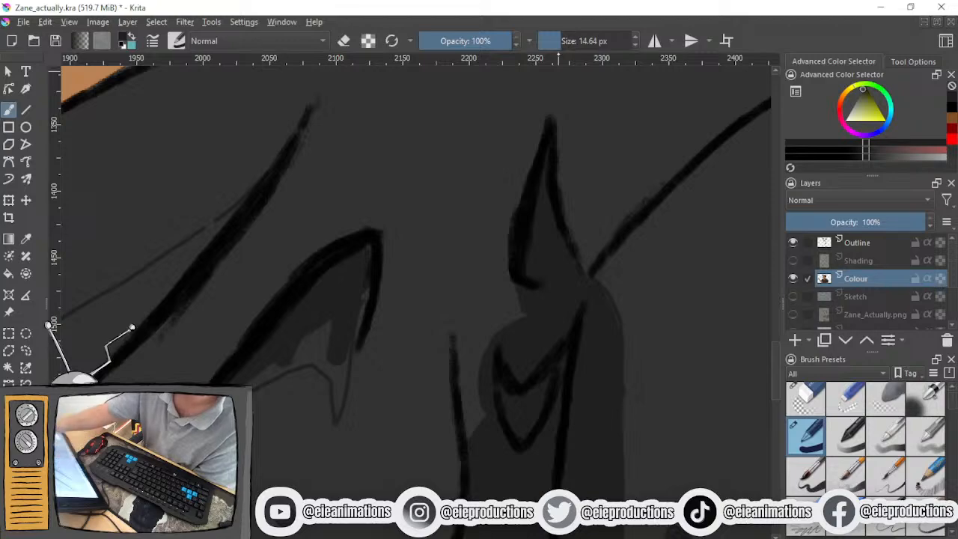
Fill the hooked fold's pointed tip with a 3.97 px brush and its remaining lower edge with a 9.09 px brush
left_click(551, 45)
left_click_drag(351, 352, 357, 332)
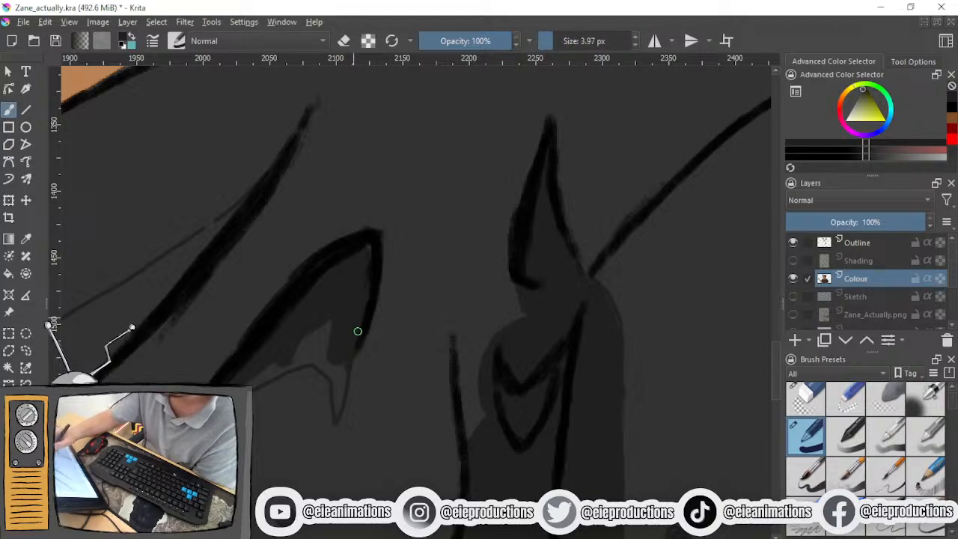
mouse_move(336, 416)
left_mouse_down()
mouse_move(327, 351)
mouse_move(342, 364)
mouse_move(338, 378)
left_mouse_up()
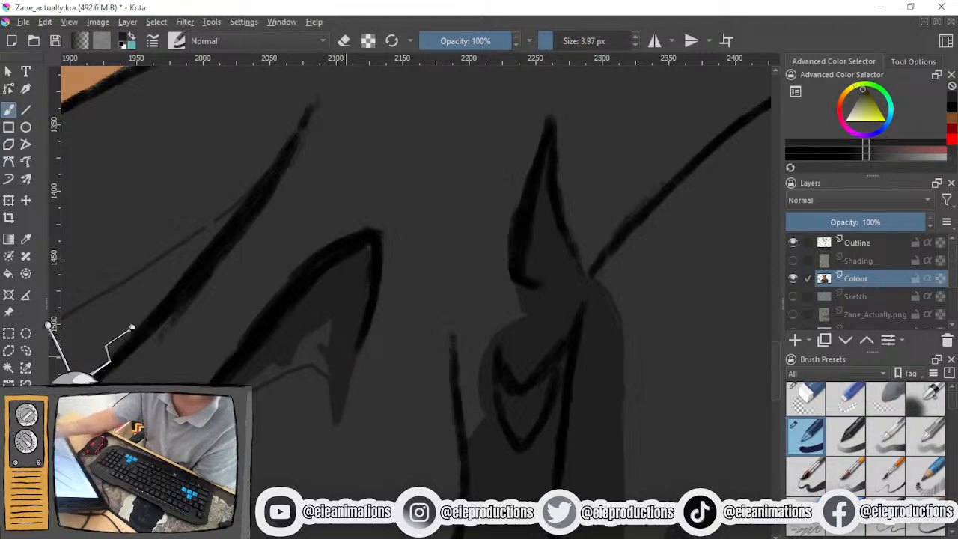
left_click(560, 42)
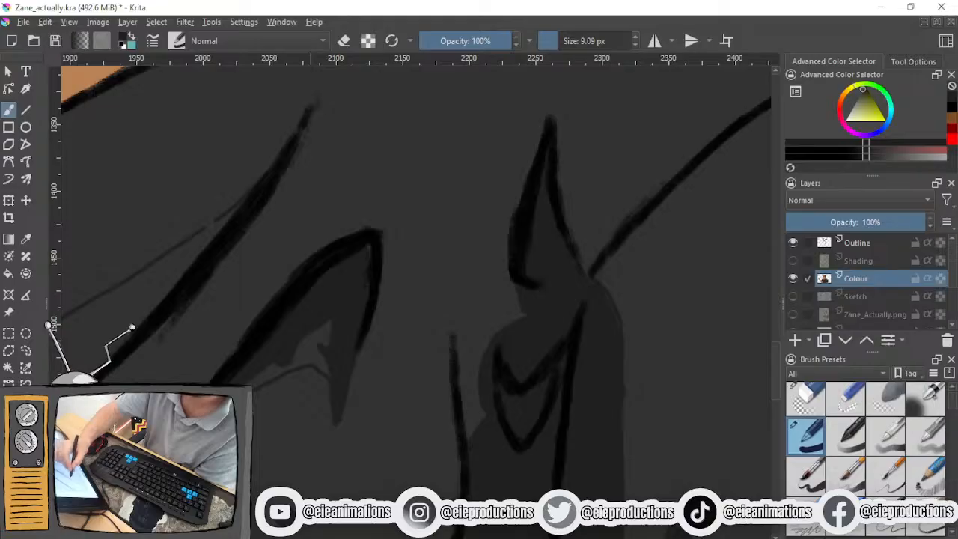
mouse_move(274, 372)
left_mouse_down()
mouse_move(321, 331)
mouse_move(298, 340)
mouse_move(331, 351)
mouse_move(334, 368)
mouse_move(282, 363)
mouse_move(333, 373)
left_mouse_up()
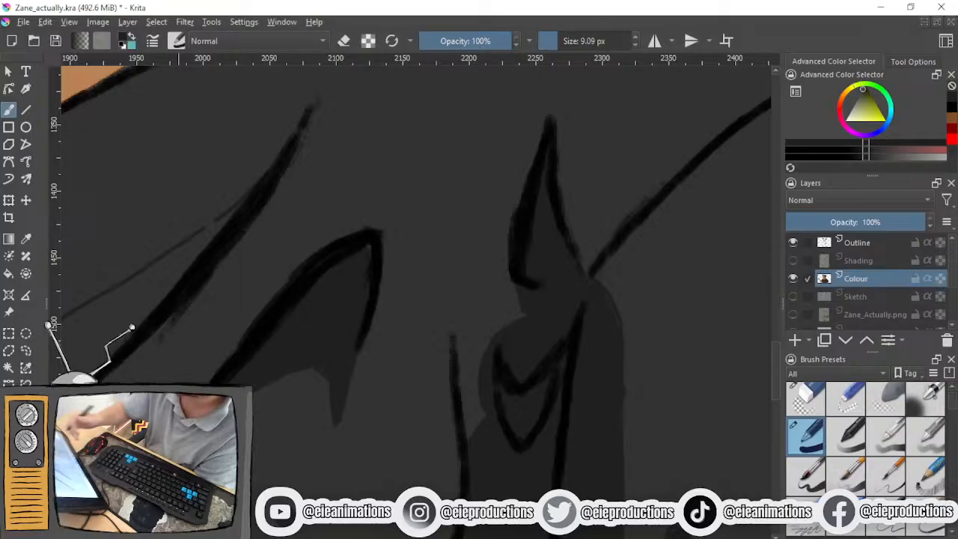
Fill the long diagonal chest fold below the collar with the darker tone using the 9.09 px brush
scroll(177, 426, "down", 3)
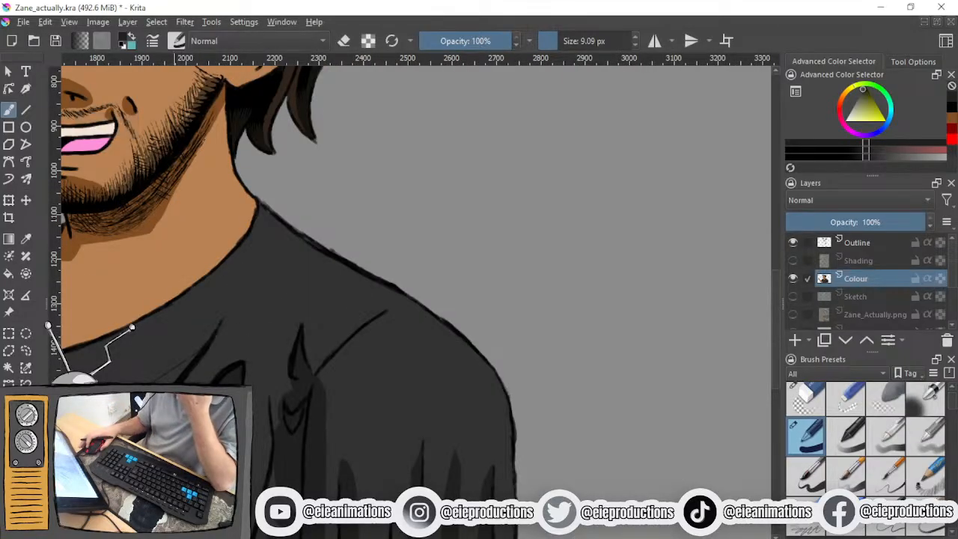
left_click_drag(202, 416, 389, 377)
scroll(290, 413, "up", 1)
scroll(307, 410, "up", 1)
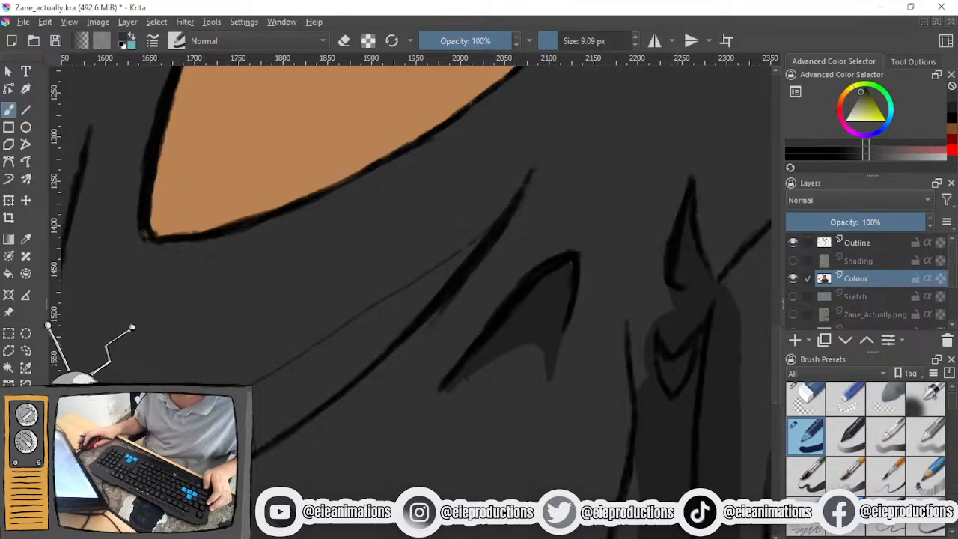
scroll(372, 385, "up", 2)
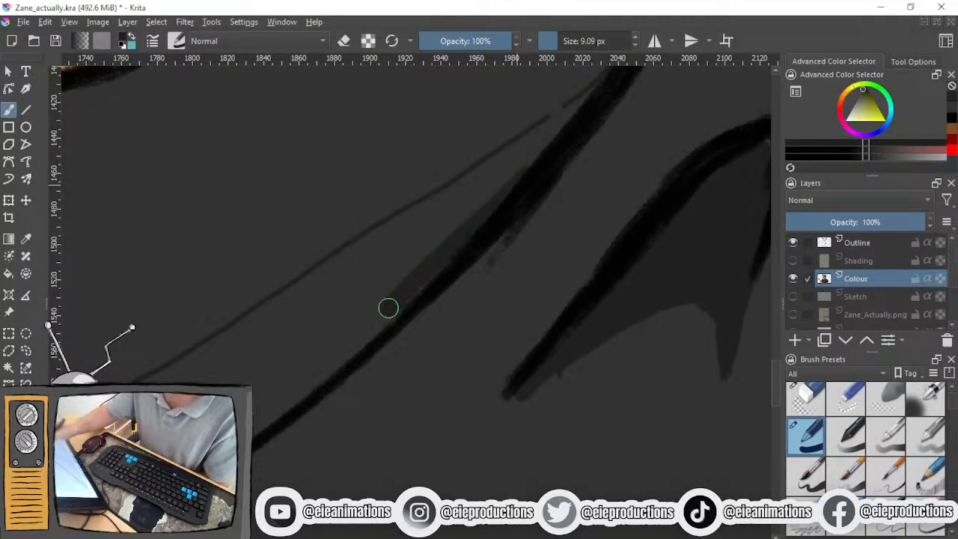
mouse_move(387, 308)
left_mouse_down()
mouse_move(503, 186)
mouse_move(326, 312)
mouse_move(492, 179)
mouse_move(335, 272)
mouse_move(514, 160)
mouse_move(166, 375)
mouse_move(363, 250)
mouse_move(327, 273)
left_mouse_up()
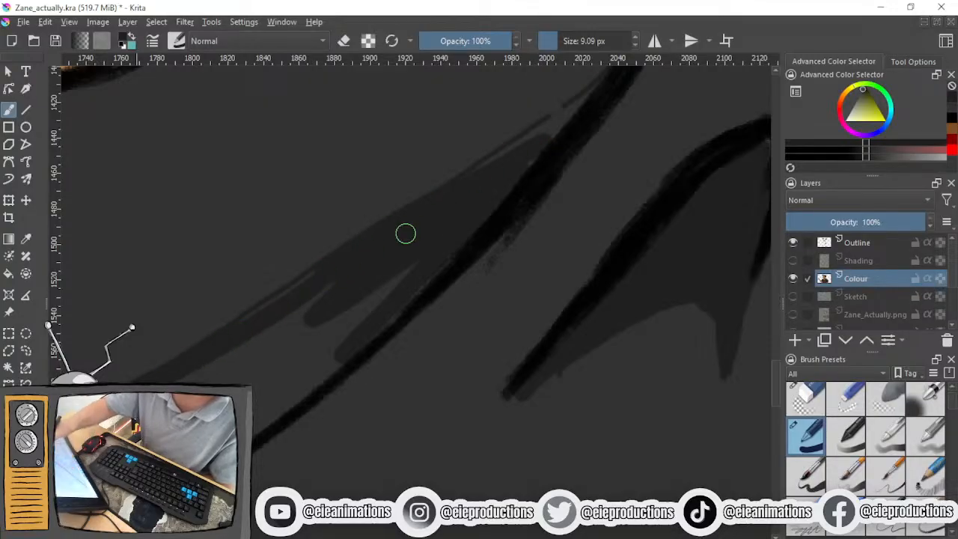
left_click_drag(297, 338, 285, 389)
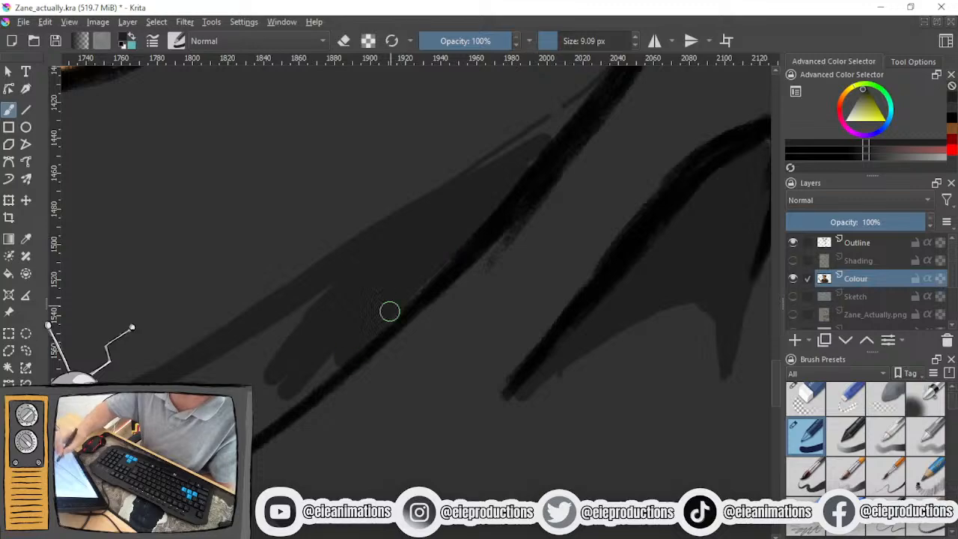
left_click_drag(389, 311, 262, 408)
mouse_move(231, 369)
left_mouse_down()
mouse_move(329, 282)
mouse_move(243, 397)
mouse_move(284, 324)
left_mouse_up()
left_click_drag(261, 419, 349, 348)
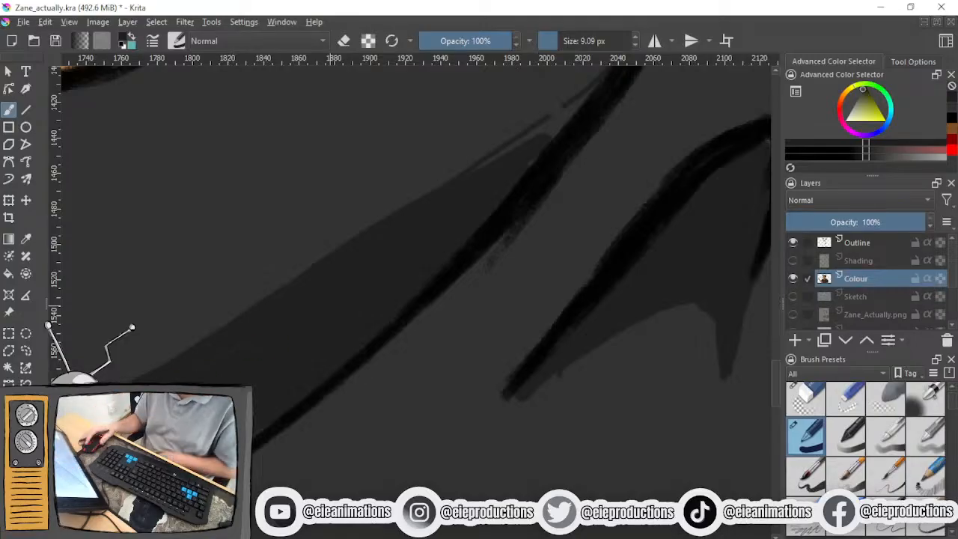
Set the brush size to 1.54 px and fill the narrow upper end of the diagonal chest fold up to its outline
left_click_drag(428, 318, 336, 501)
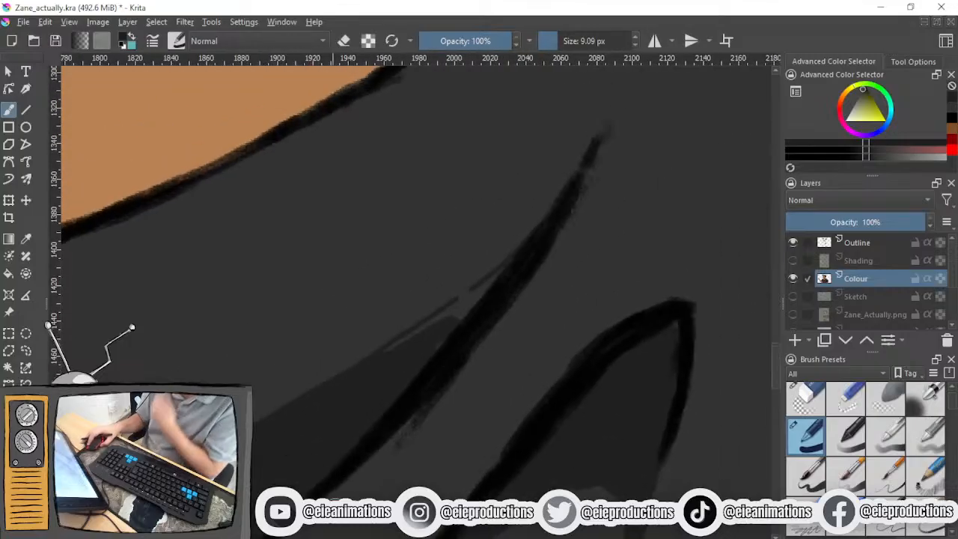
left_click(548, 41)
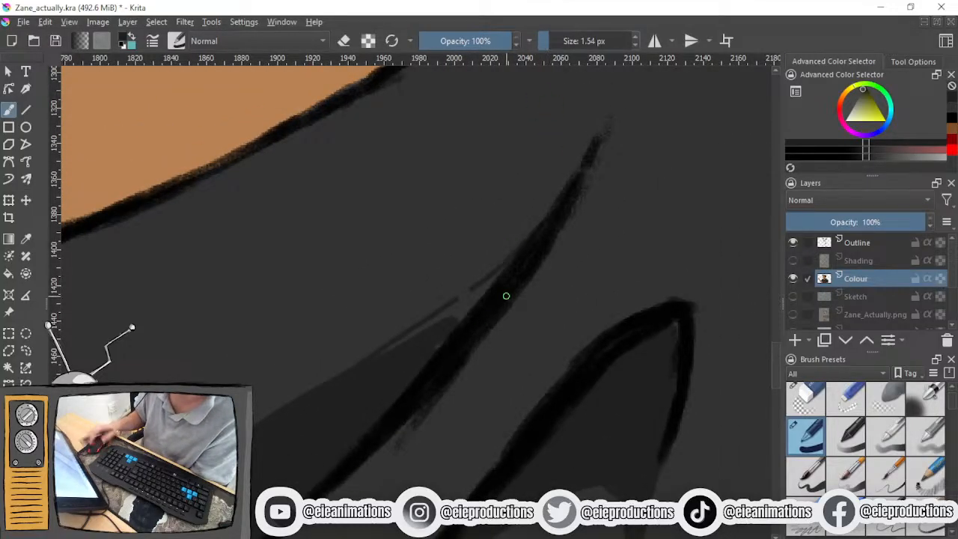
left_click_drag(514, 274, 405, 332)
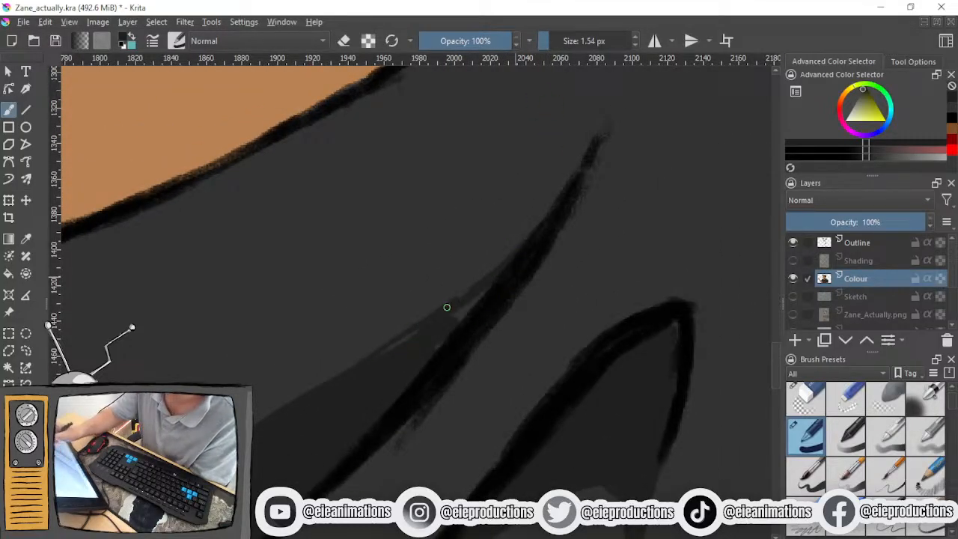
scroll(444, 345, "down", 2)
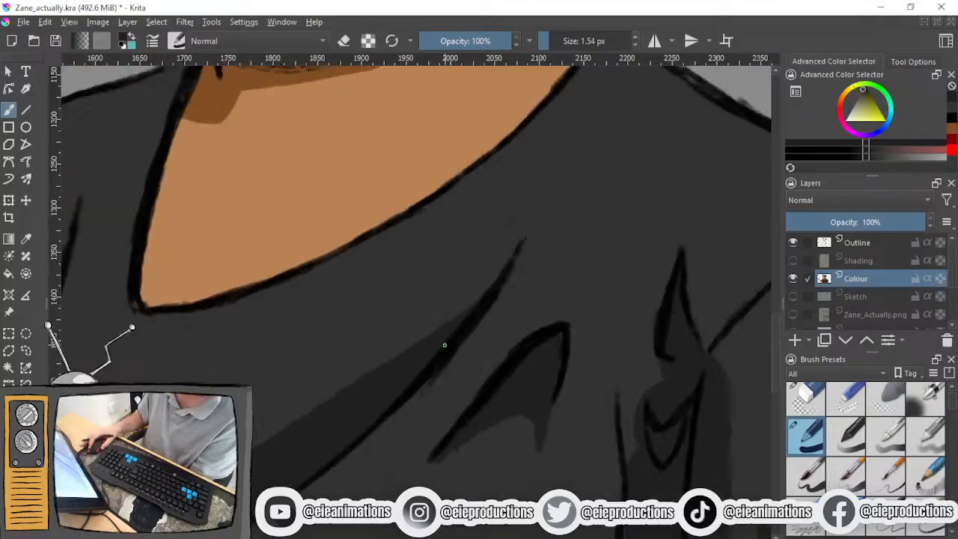
scroll(444, 345, "up", 2)
scroll(575, 298, "down", 3)
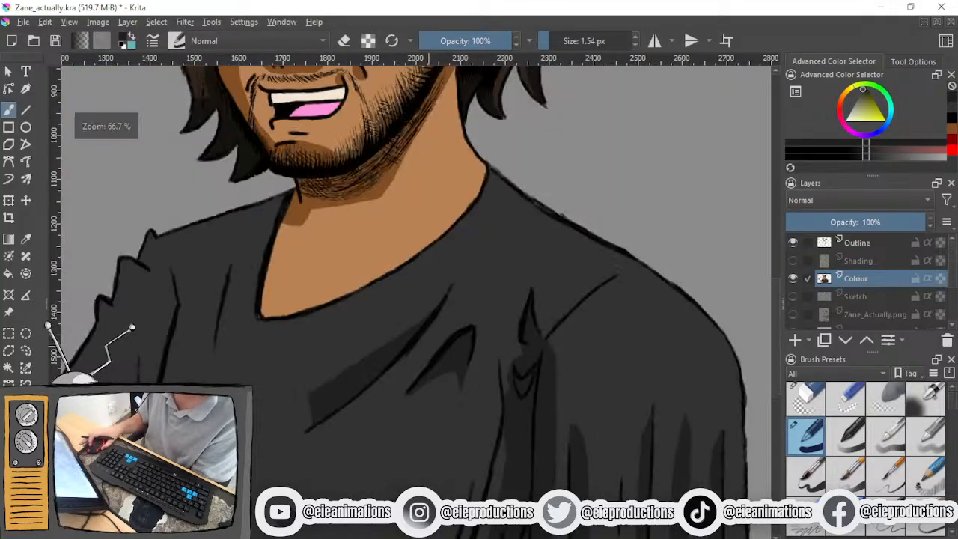
Outline the long torso fold beside the sleeve on the Colour layer, toggling the Shading layer's guides for reference and leaving them hidden
left_click_drag(405, 367, 436, 265)
scroll(437, 287, "down", 2)
left_click_drag(425, 314, 410, 274)
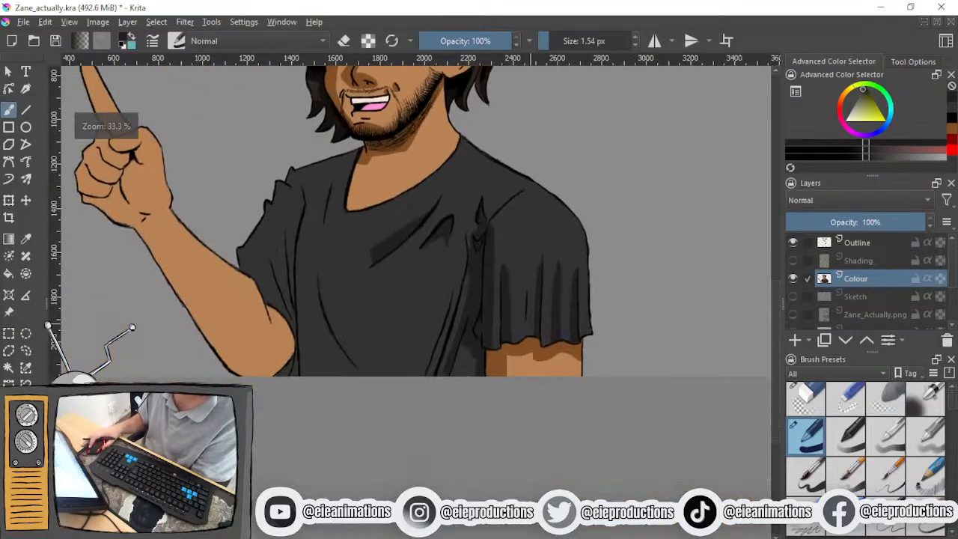
left_click(792, 261)
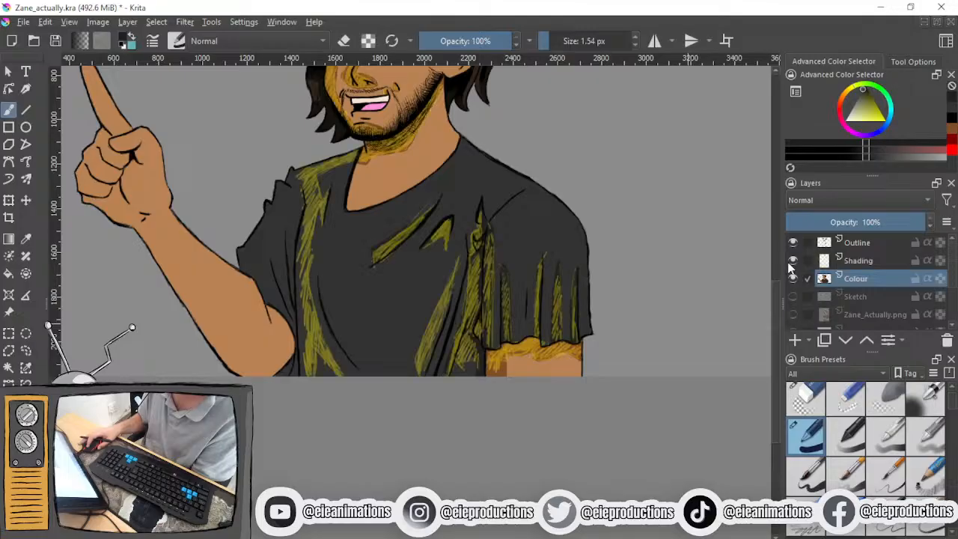
scroll(498, 327, "up", 3)
mouse_move(499, 327)
left_mouse_down()
mouse_move(530, 458)
mouse_move(536, 368)
left_mouse_up()
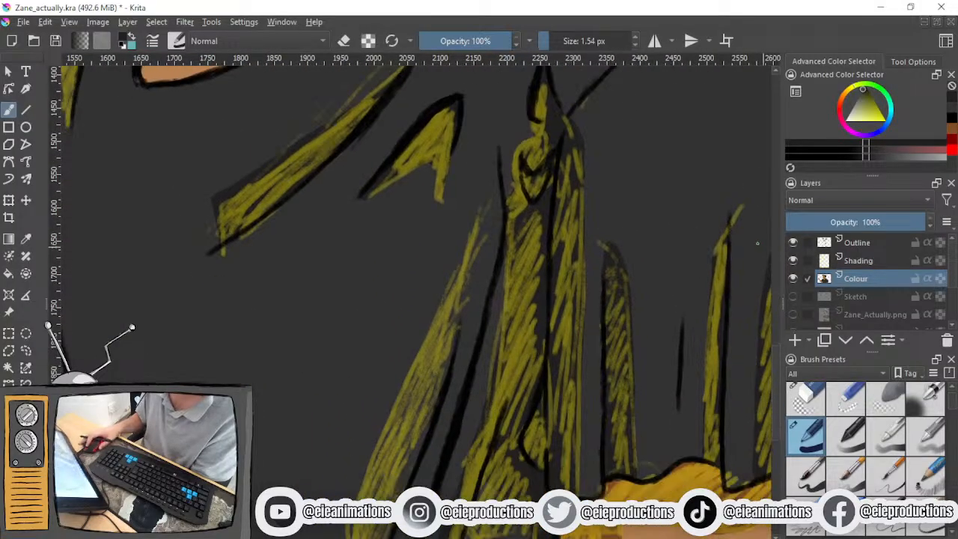
left_click(793, 261)
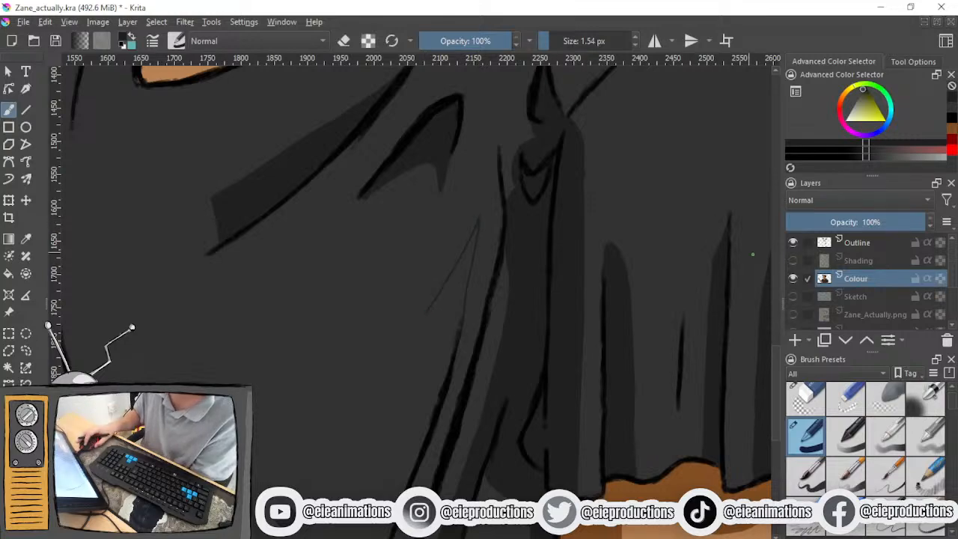
left_click(792, 260)
left_click_drag(454, 326, 471, 293)
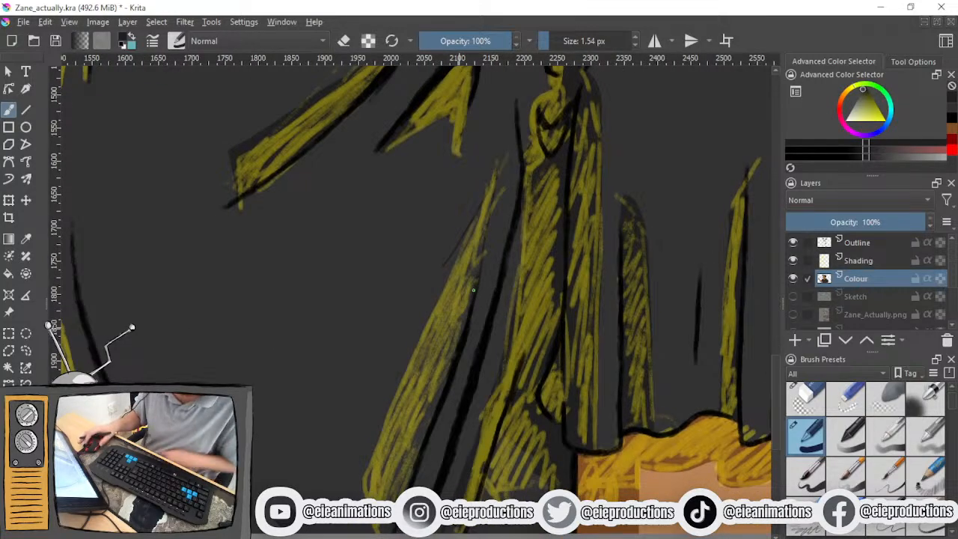
left_click(793, 260)
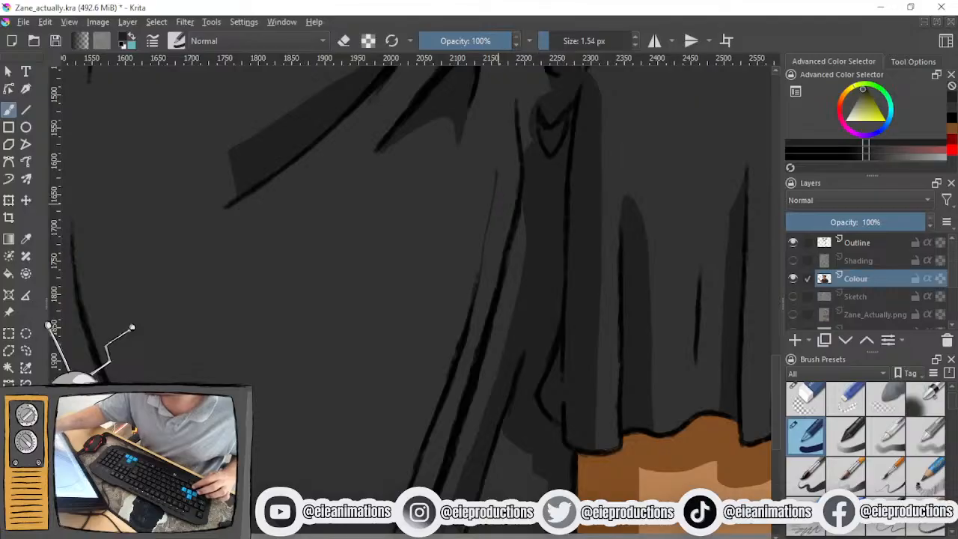
left_click(793, 261)
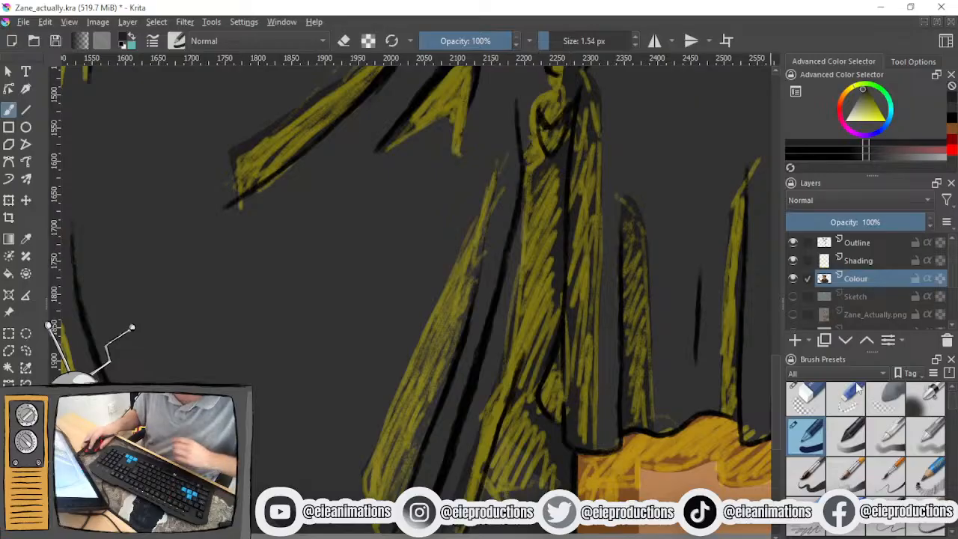
left_click(793, 260)
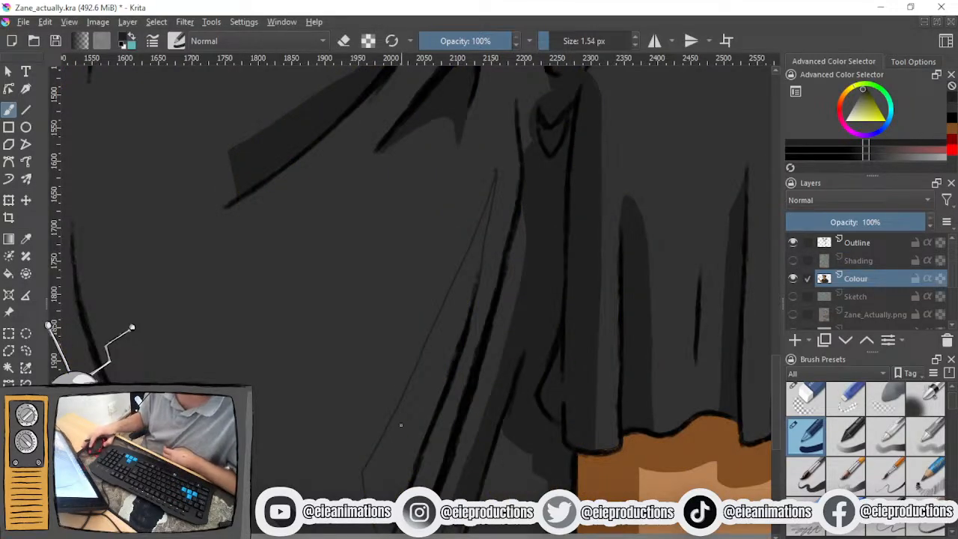
Fill the narrow upper part of the outlined torso fold with the darker tone using the 1.54 px brush
scroll(438, 359, "up", 1)
left_click_drag(435, 302, 360, 485)
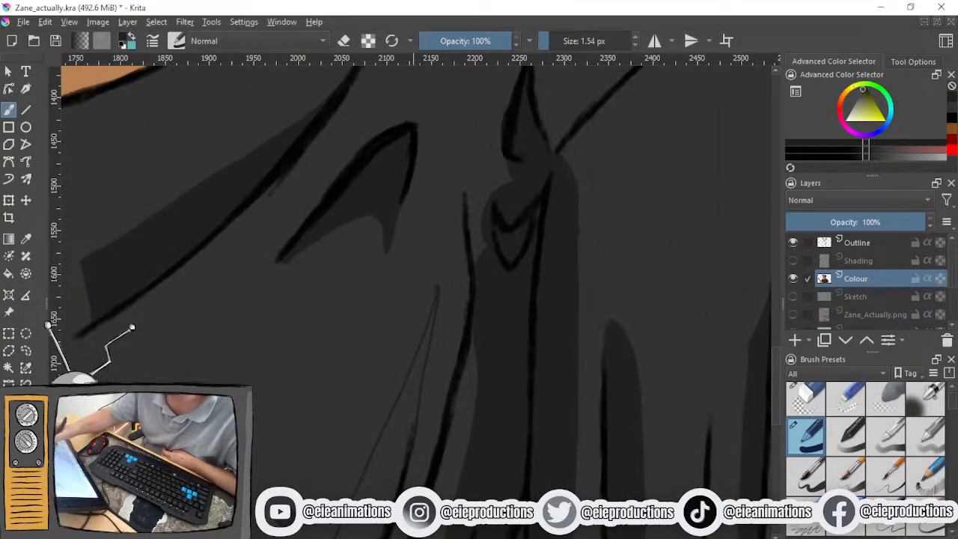
left_click_drag(427, 361, 404, 471)
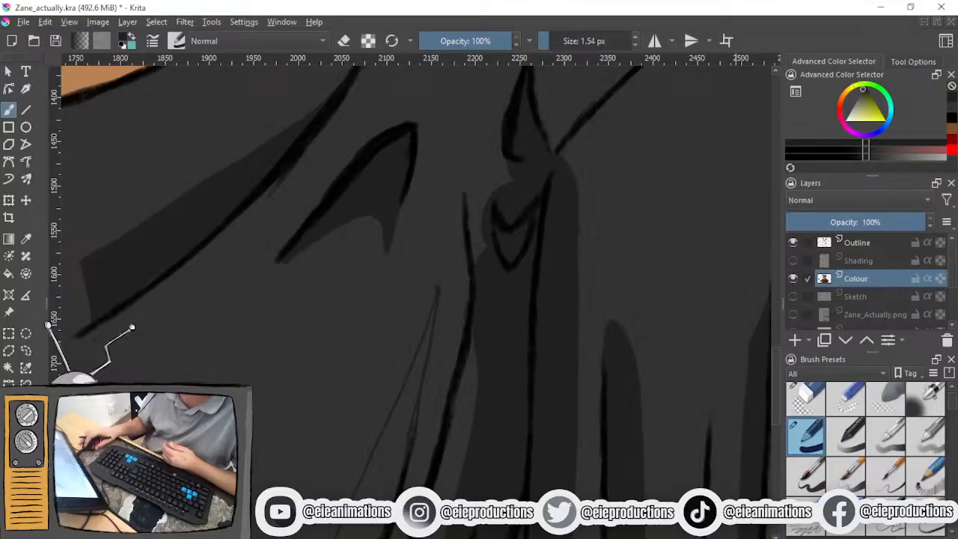
scroll(445, 315, "up", 4)
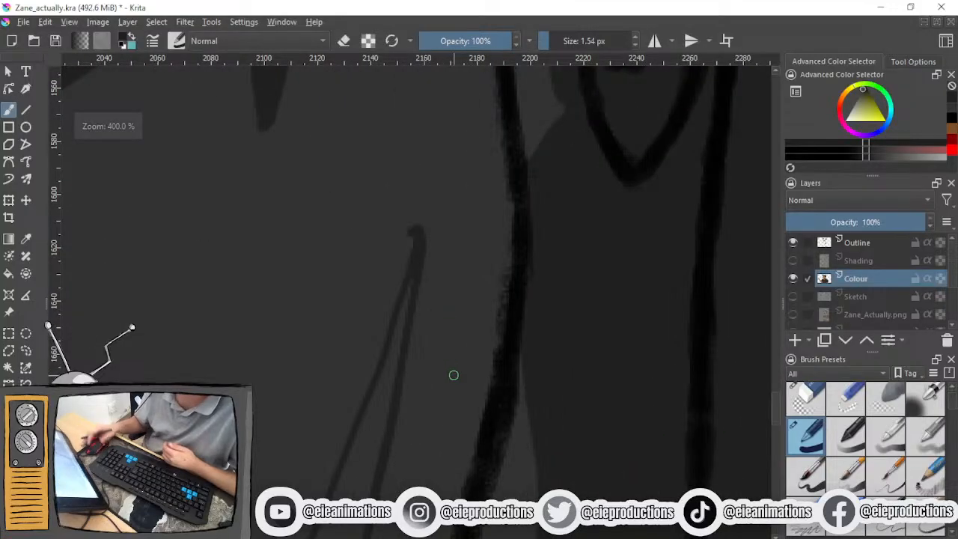
mouse_move(395, 332)
left_mouse_down()
mouse_move(400, 362)
mouse_move(369, 434)
mouse_move(378, 423)
mouse_move(382, 396)
mouse_move(335, 482)
mouse_move(367, 453)
mouse_move(375, 462)
mouse_move(357, 447)
mouse_move(351, 454)
left_mouse_up()
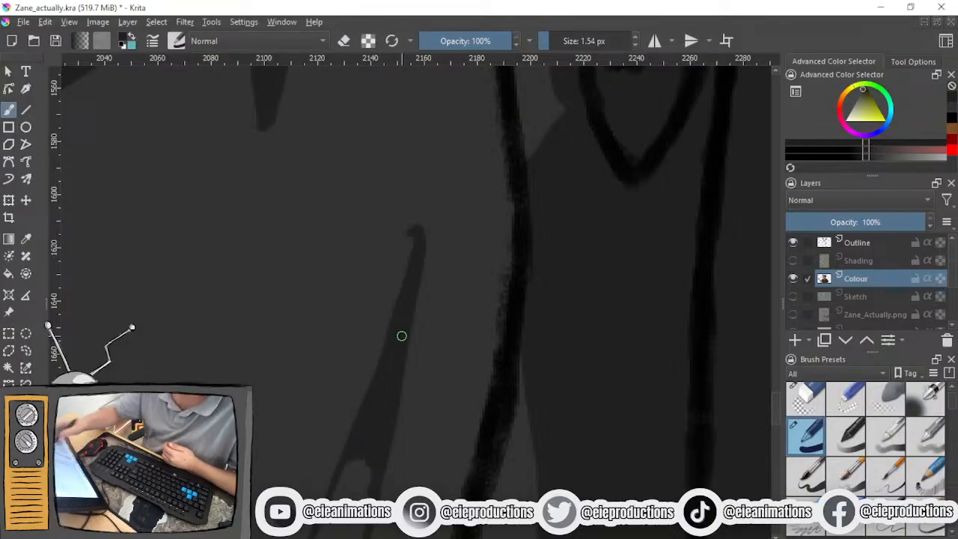
Sharpen the torso fold's upper tip by painting over its hooked end with the sampled base shirt colour, and resample the darker shading tone
left_click(376, 263, "ctrl")
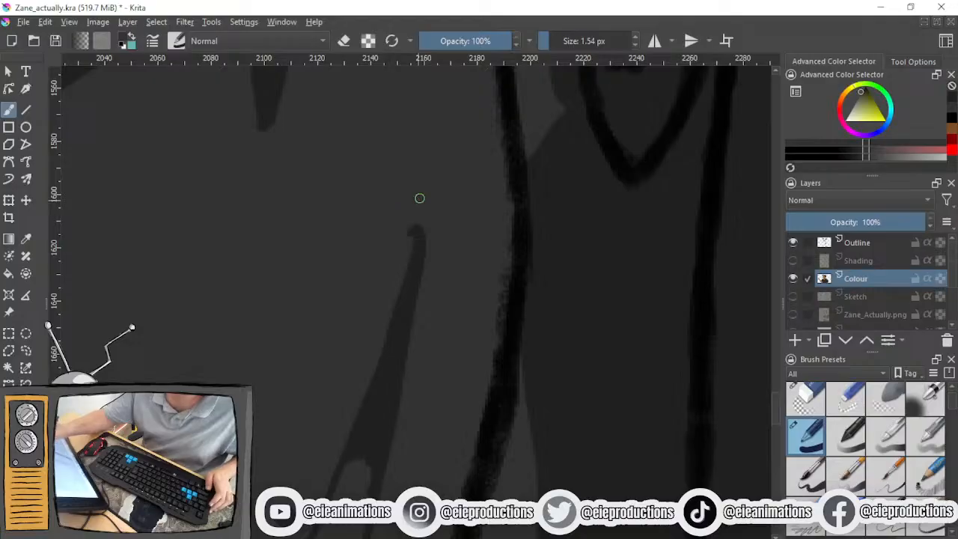
left_click_drag(419, 198, 394, 278)
left_click(385, 394, "ctrl")
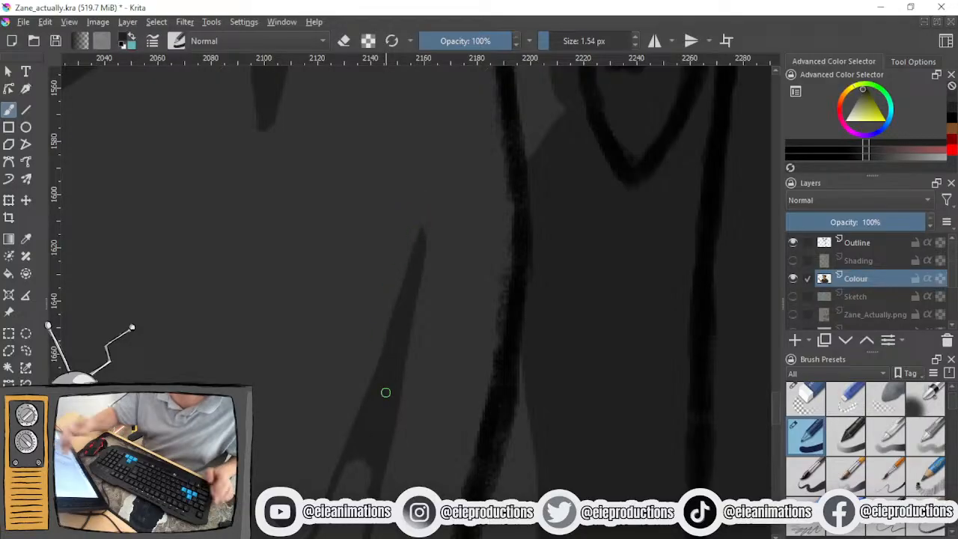
Fill the outer corner at the lower bend of the torso fold's outline with the darker tone using the 1.54 px brush
scroll(389, 389, "down", 5)
left_click_drag(395, 393, 464, 211)
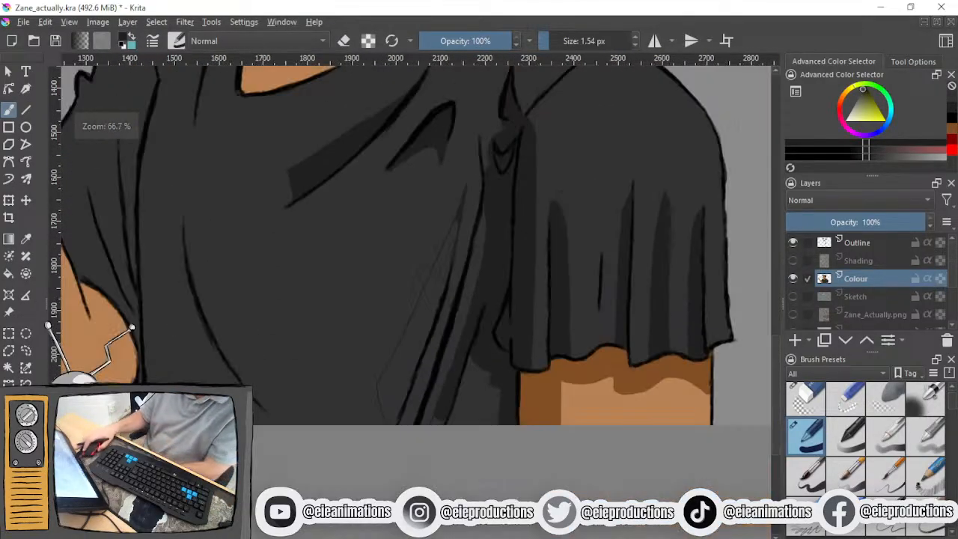
scroll(379, 413, "up", 5)
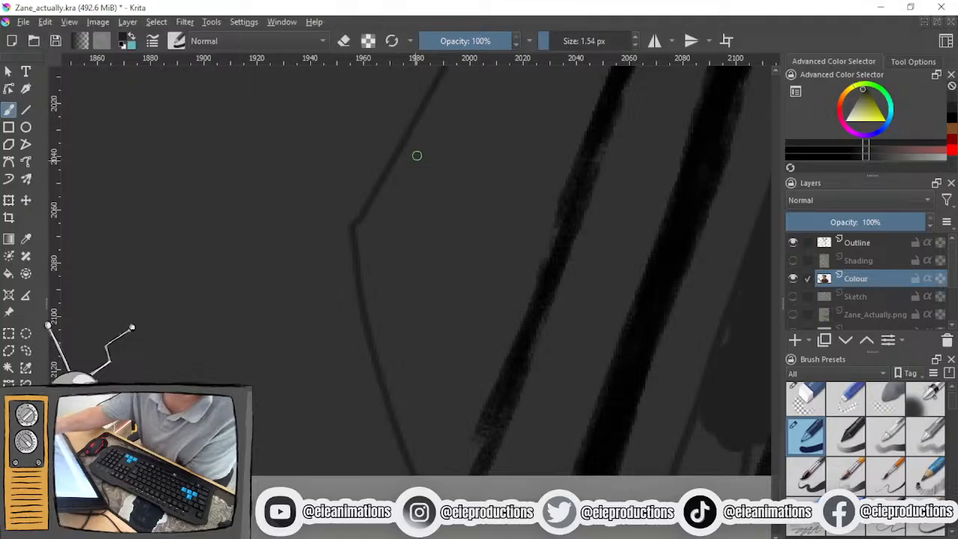
mouse_move(419, 129)
left_mouse_down()
mouse_move(384, 315)
mouse_move(357, 231)
mouse_move(394, 180)
left_mouse_up()
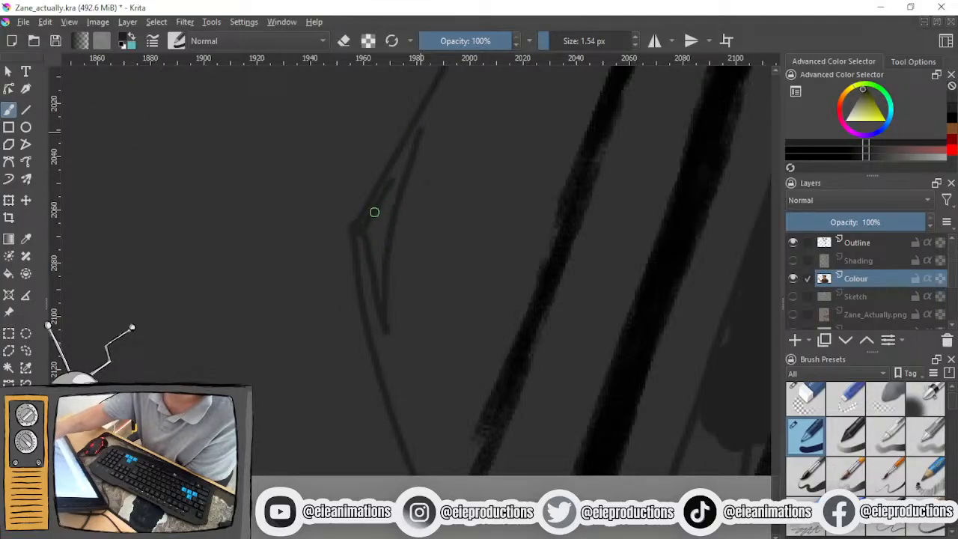
mouse_move(362, 237)
left_mouse_down()
mouse_move(373, 310)
mouse_move(405, 152)
mouse_move(395, 151)
mouse_move(373, 250)
mouse_move(377, 325)
mouse_move(386, 186)
mouse_move(418, 129)
left_mouse_up()
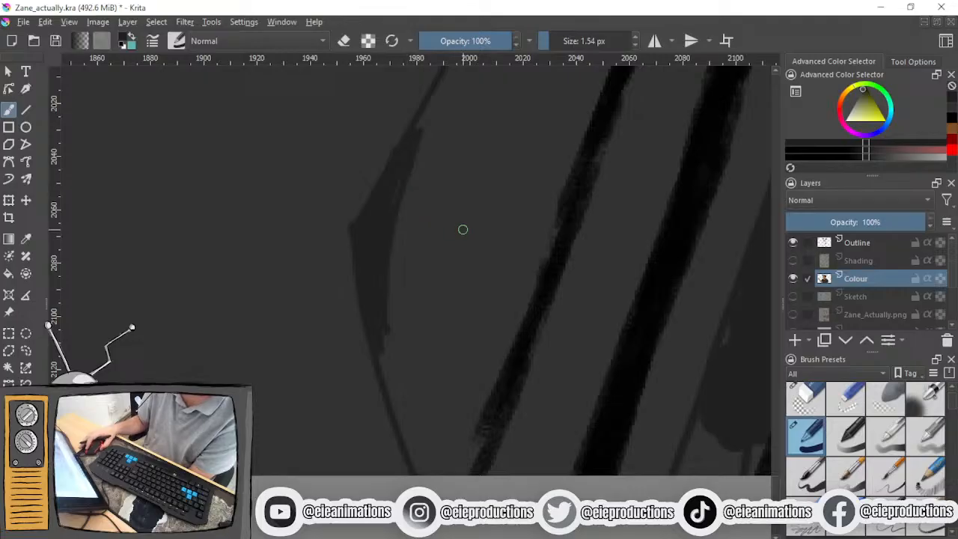
Thicken the torso fold's lower outer edge and extend the neighbouring fold's shading down to the canvas edge with the darker tone
left_click_drag(479, 227, 346, 222)
left_click_drag(522, 244, 327, 222)
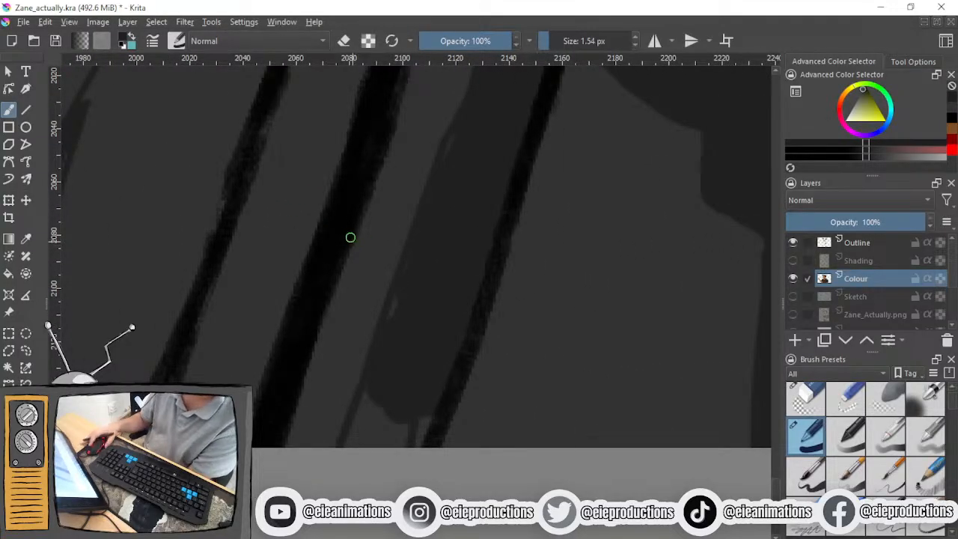
scroll(348, 231, "down", 1)
left_click_drag(339, 239, 446, 247)
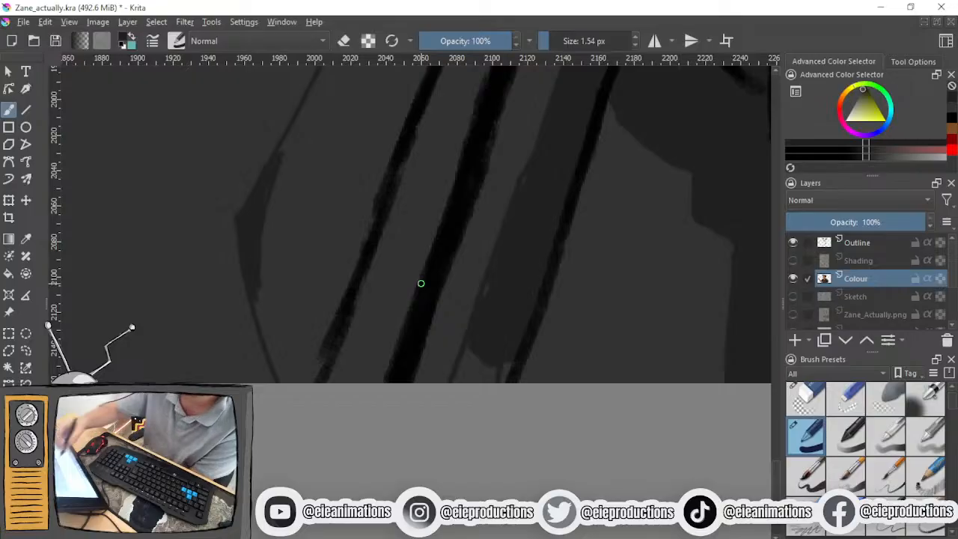
left_click_drag(257, 282, 298, 382)
mouse_move(258, 299)
left_mouse_down()
mouse_move(294, 385)
mouse_move(253, 472)
mouse_move(193, 478)
left_mouse_up()
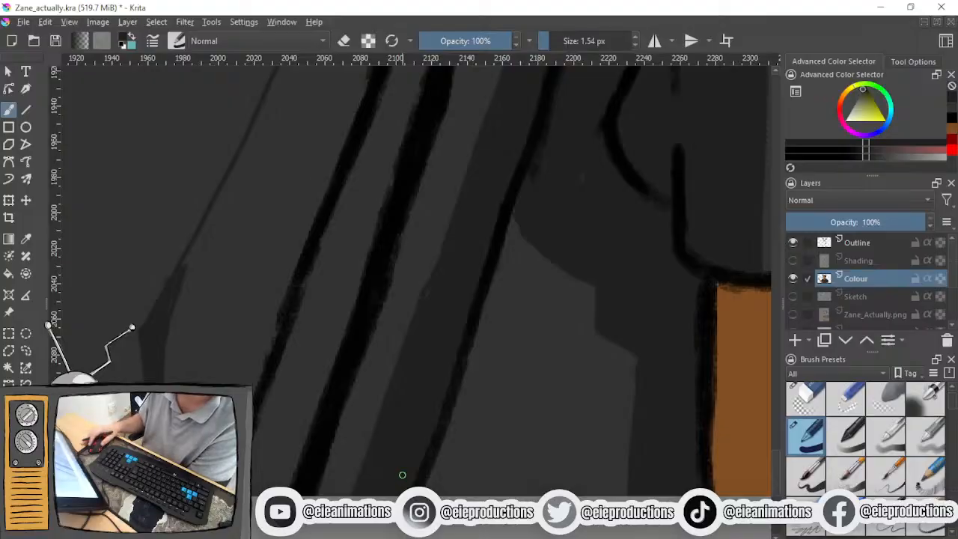
Extend the darker fill down both edges of the torso fold's narrow upper part with the 1.54 px brush
scroll(402, 474, "down", 2)
left_click_drag(400, 292, 363, 494)
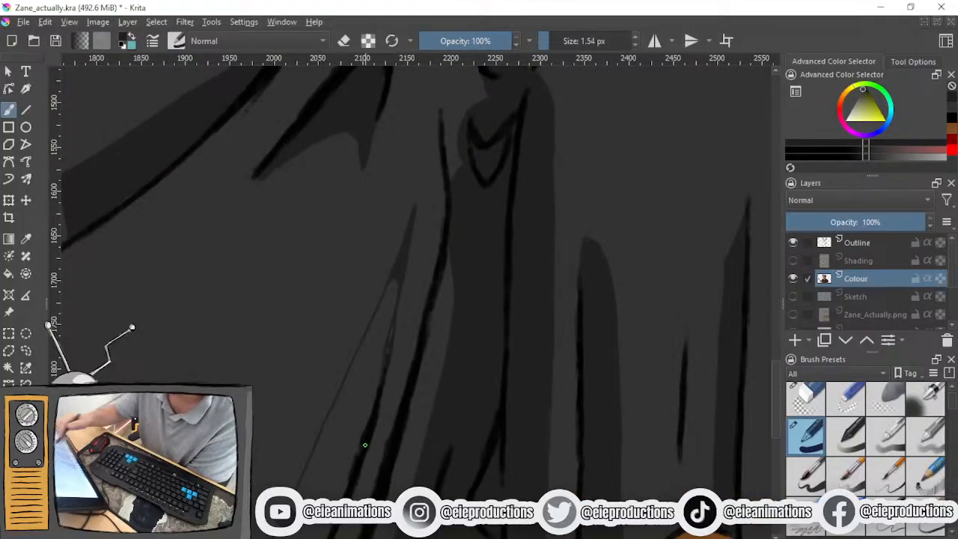
left_click_drag(395, 284, 389, 343)
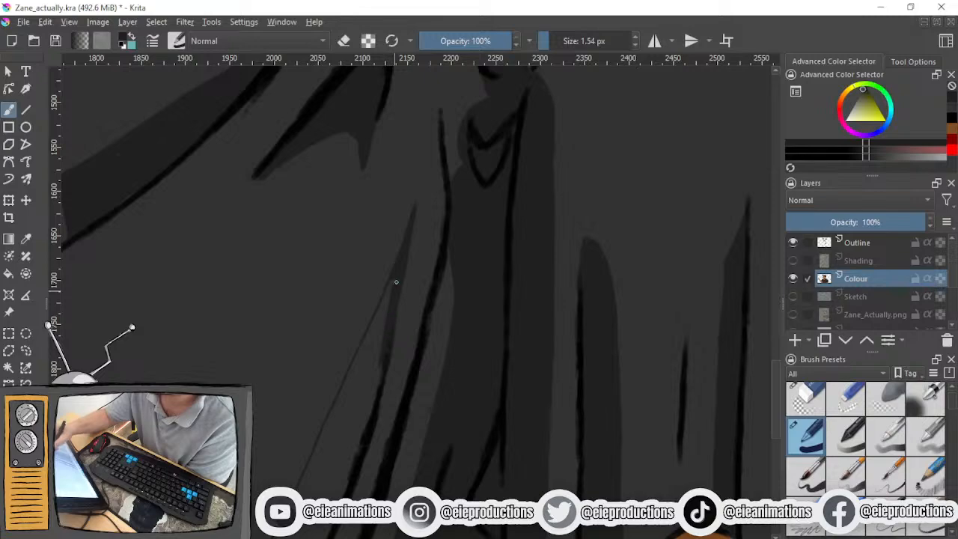
mouse_move(396, 282)
left_mouse_down()
mouse_move(372, 343)
mouse_move(397, 277)
mouse_move(374, 320)
left_mouse_up()
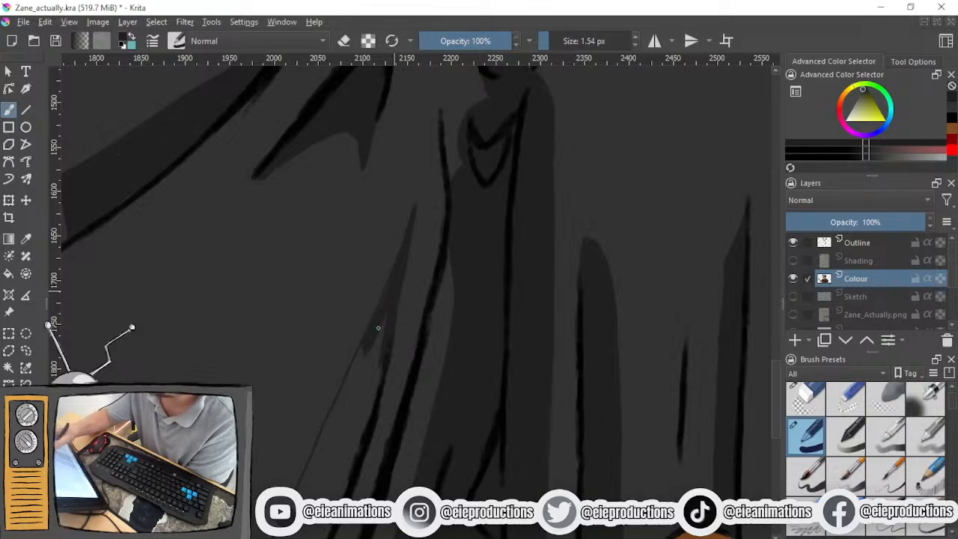
scroll(380, 316, "up", 4)
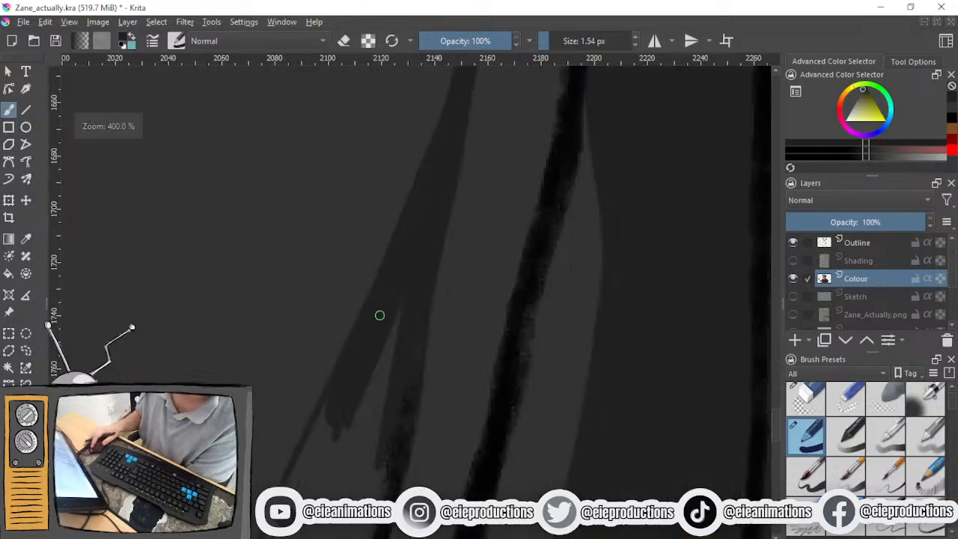
left_click_drag(379, 313, 441, 122)
scroll(441, 122, "up", 2)
mouse_move(362, 371)
left_mouse_down()
mouse_move(344, 410)
mouse_move(299, 400)
mouse_move(286, 447)
mouse_move(299, 488)
mouse_move(274, 505)
mouse_move(295, 364)
mouse_move(303, 457)
left_mouse_up()
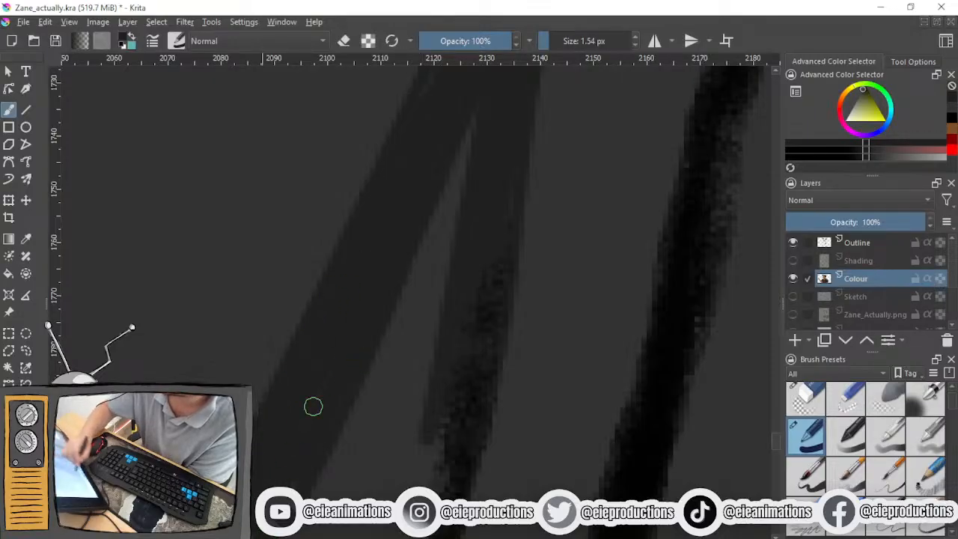
Thicken the middle stretch of the torso fold's outer edge into a broad dark band along its outline
scroll(410, 258, "down", 3)
left_click_drag(389, 338, 432, 241)
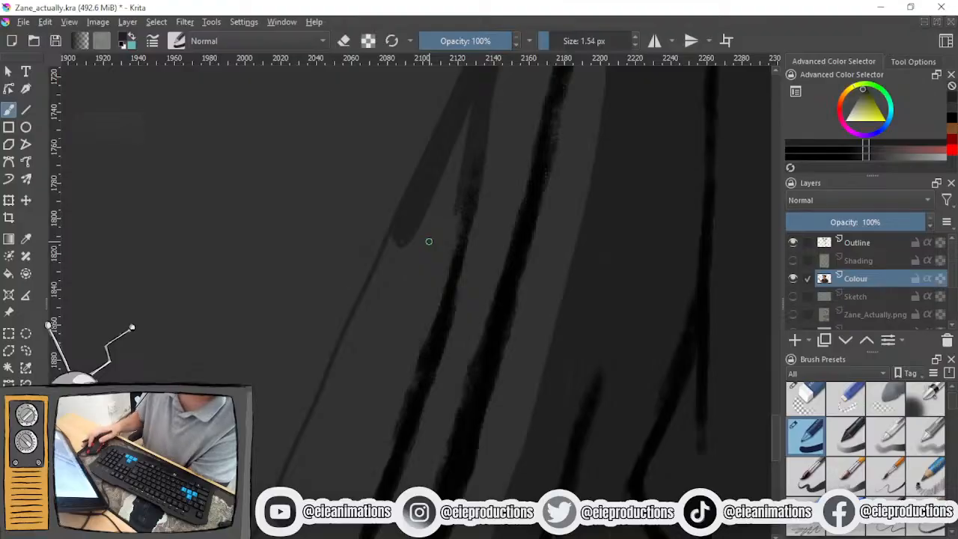
mouse_move(424, 202)
left_mouse_down()
mouse_move(306, 498)
mouse_move(409, 241)
mouse_move(357, 353)
left_mouse_up()
left_click_drag(418, 220, 358, 383)
mouse_move(396, 284)
left_mouse_down()
mouse_move(306, 491)
mouse_move(361, 366)
left_mouse_up()
mouse_move(315, 458)
left_mouse_down()
mouse_move(364, 359)
mouse_move(296, 477)
mouse_move(323, 458)
mouse_move(336, 418)
mouse_move(330, 442)
left_mouse_up()
left_click_drag(394, 263, 373, 301)
mouse_move(400, 236)
left_mouse_down()
mouse_move(352, 351)
mouse_move(366, 298)
mouse_move(341, 378)
mouse_move(356, 324)
mouse_move(336, 375)
mouse_move(341, 358)
mouse_move(381, 275)
mouse_move(327, 404)
mouse_move(353, 327)
mouse_move(324, 393)
mouse_move(355, 359)
mouse_move(346, 390)
mouse_move(302, 457)
left_mouse_up()
left_click_drag(318, 408, 289, 468)
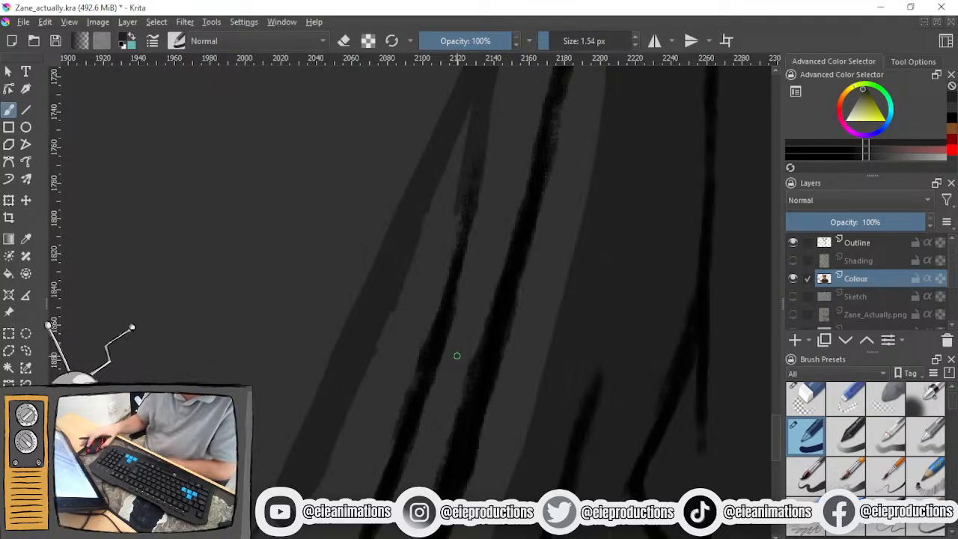
Continue the dark band along the fold's outer edge down to the filled lower bend
scroll(427, 342, "up", 2)
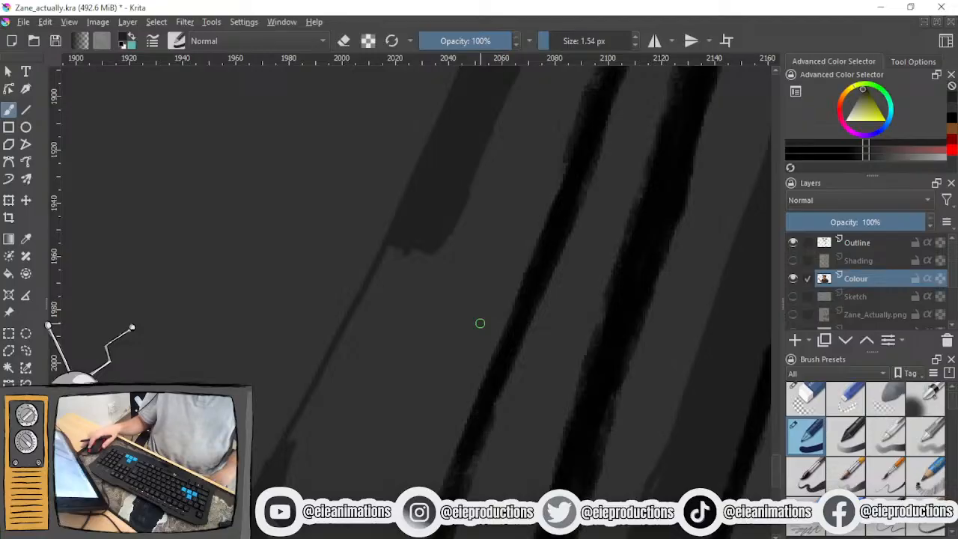
left_click_drag(479, 345, 479, 342)
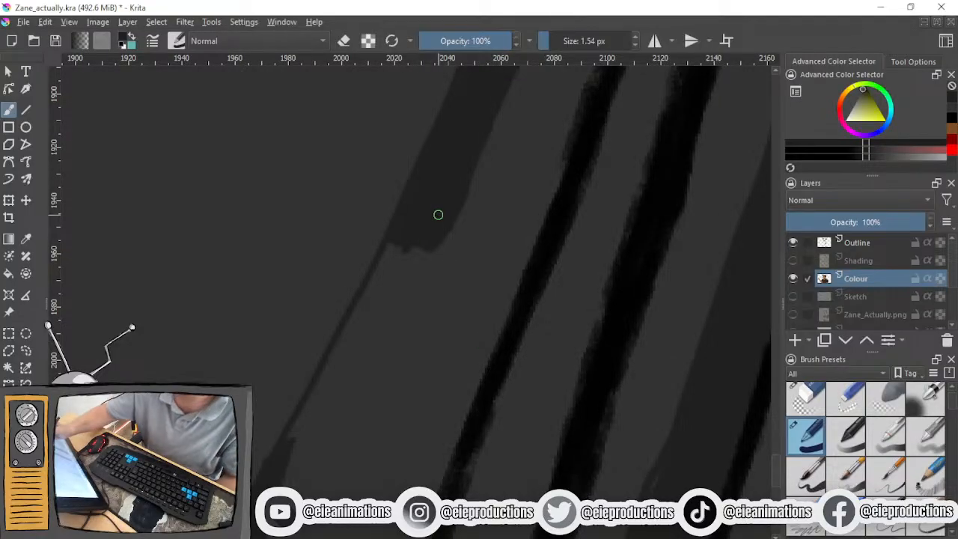
mouse_move(428, 253)
left_mouse_down()
mouse_move(298, 481)
mouse_move(368, 351)
mouse_move(282, 471)
mouse_move(353, 354)
mouse_move(283, 461)
mouse_move(333, 375)
mouse_move(282, 451)
mouse_move(432, 202)
mouse_move(327, 381)
mouse_move(392, 243)
mouse_move(302, 407)
mouse_move(405, 254)
mouse_move(354, 365)
mouse_move(432, 240)
mouse_move(337, 407)
mouse_move(412, 249)
mouse_move(353, 356)
left_mouse_up()
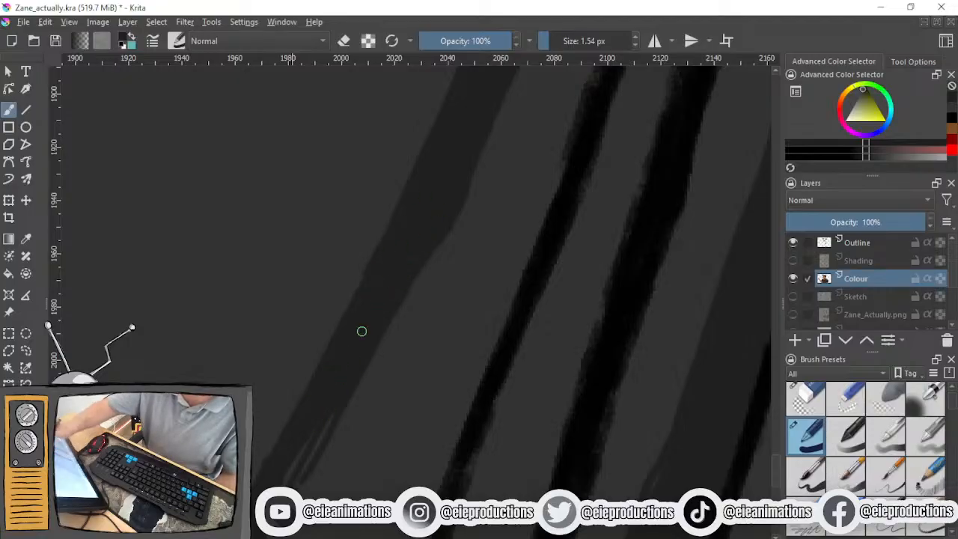
Set the brush size to 5.16 px and fill the upper interior of the torso fold between its dark edges
scroll(362, 331, "down", 4)
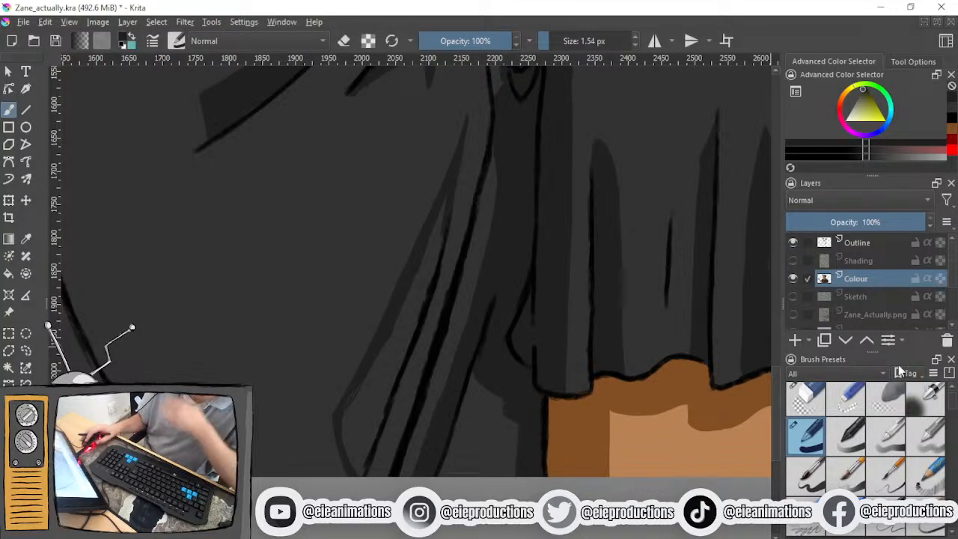
left_click_drag(434, 203, 427, 312)
left_click(554, 41)
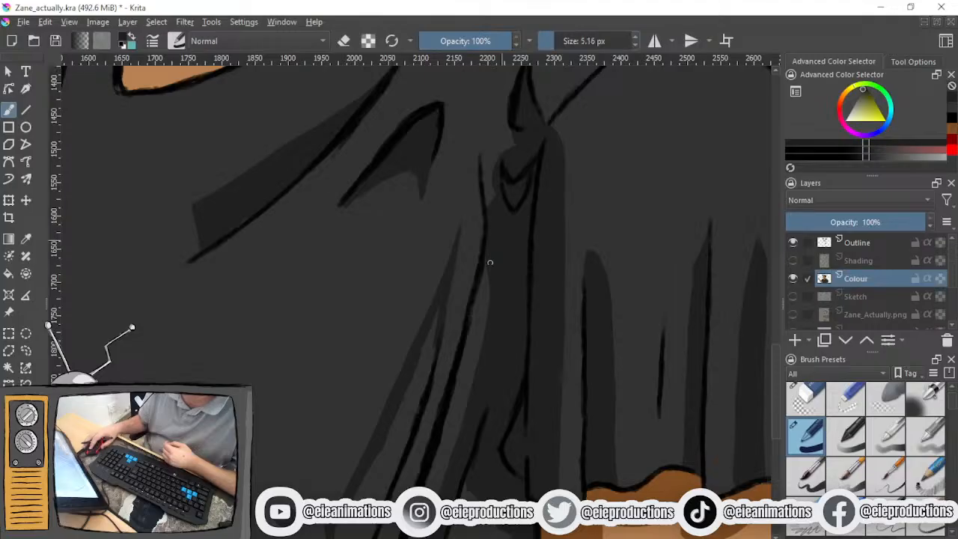
scroll(457, 324, "up", 2)
mouse_move(411, 315)
left_mouse_down()
mouse_move(372, 430)
mouse_move(418, 336)
mouse_move(394, 412)
mouse_move(378, 404)
mouse_move(358, 437)
mouse_move(393, 406)
left_mouse_up()
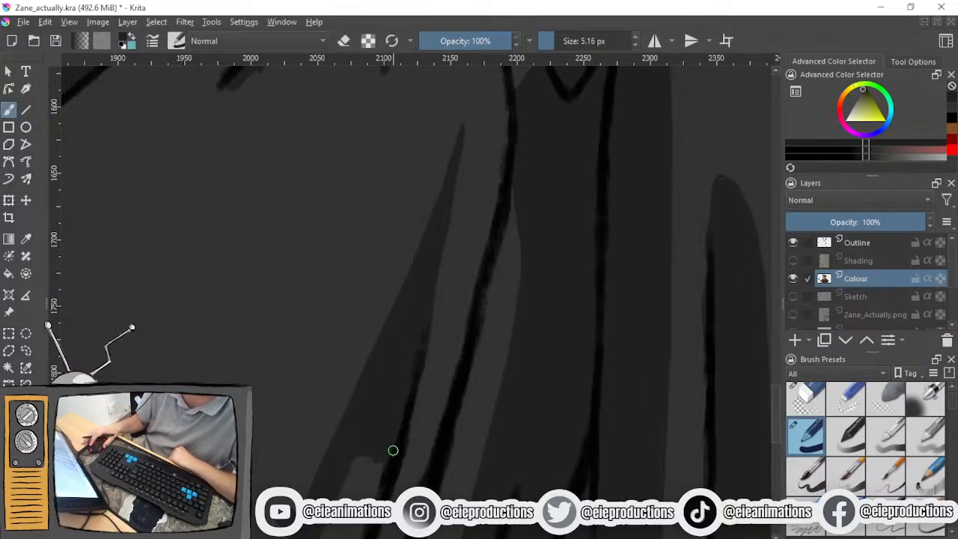
left_click_drag(392, 451, 422, 356)
scroll(417, 394, "down", 2)
scroll(416, 398, "up", 1)
mouse_move(411, 413)
left_mouse_down()
mouse_move(424, 318)
mouse_move(387, 401)
mouse_move(418, 336)
mouse_move(434, 327)
mouse_move(435, 335)
mouse_move(392, 414)
left_mouse_up()
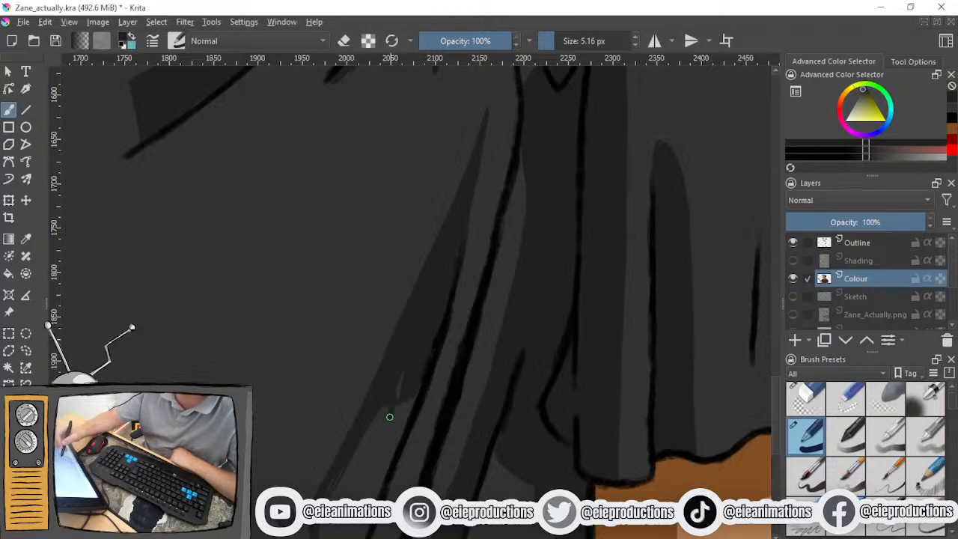
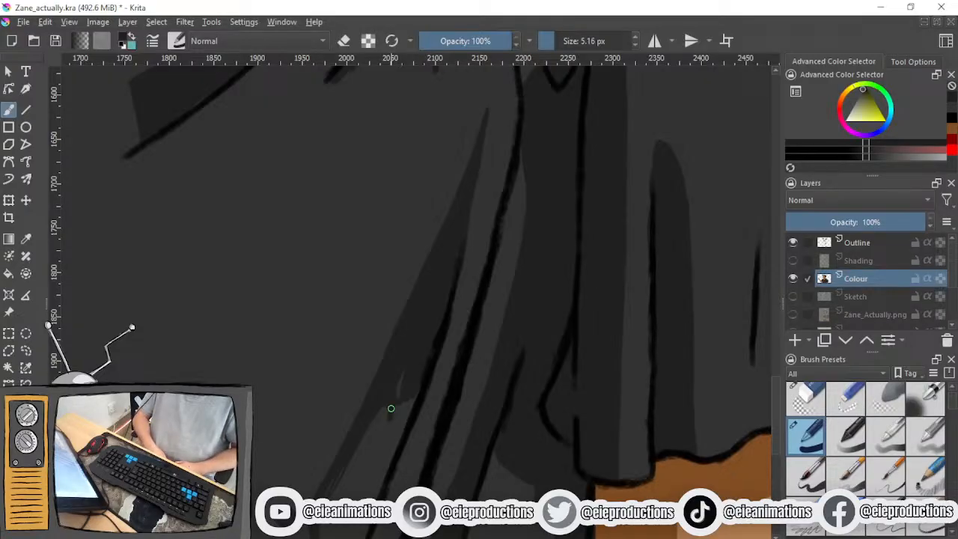
mouse_move(395, 405)
left_mouse_down()
mouse_move(409, 366)
mouse_move(393, 387)
mouse_move(413, 380)
mouse_move(414, 407)
mouse_move(359, 461)
left_mouse_up()
Fill the torso fold's wide lower interior at 29.61 px and its tapering bottom end at 13.39 px with the darker tone
left_click(567, 42)
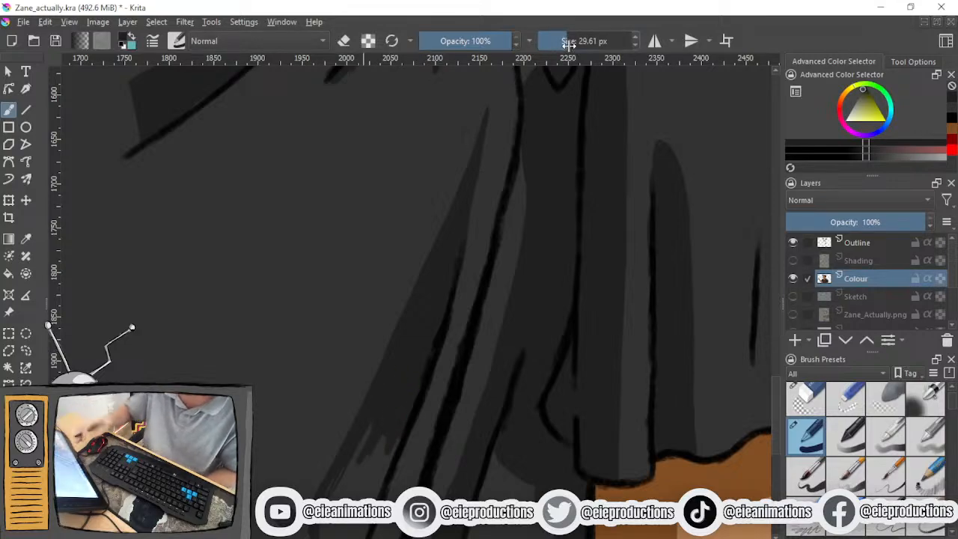
left_click_drag(446, 315, 480, 194)
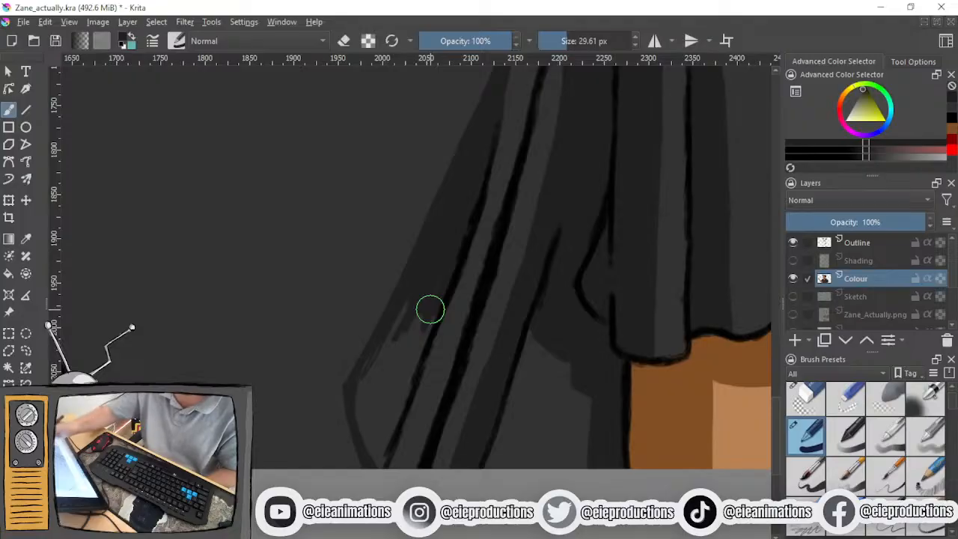
mouse_move(430, 284)
left_mouse_down()
mouse_move(378, 368)
mouse_move(401, 334)
mouse_move(404, 367)
left_mouse_up()
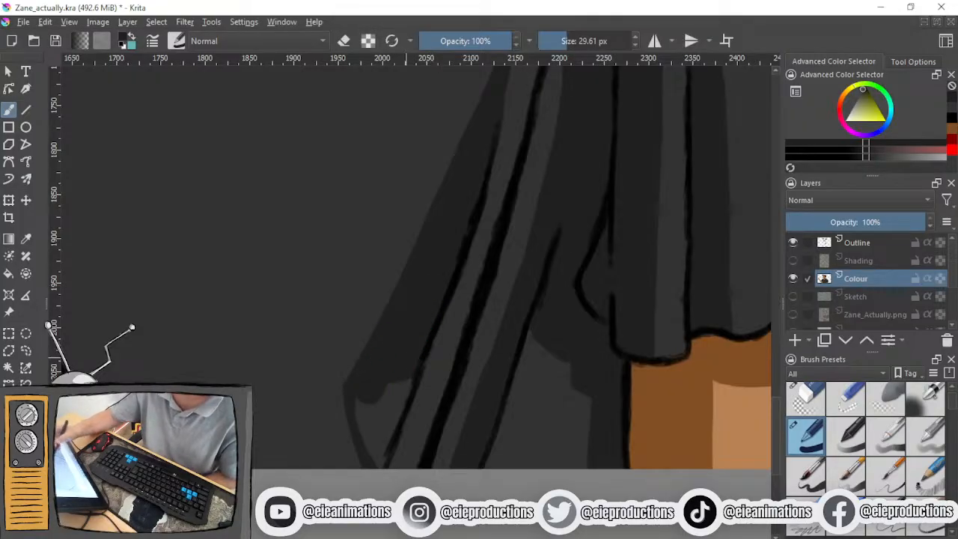
left_click(554, 41)
mouse_move(358, 426)
left_mouse_down()
mouse_move(362, 393)
mouse_move(378, 461)
mouse_move(388, 397)
mouse_move(410, 371)
mouse_move(397, 423)
left_mouse_up()
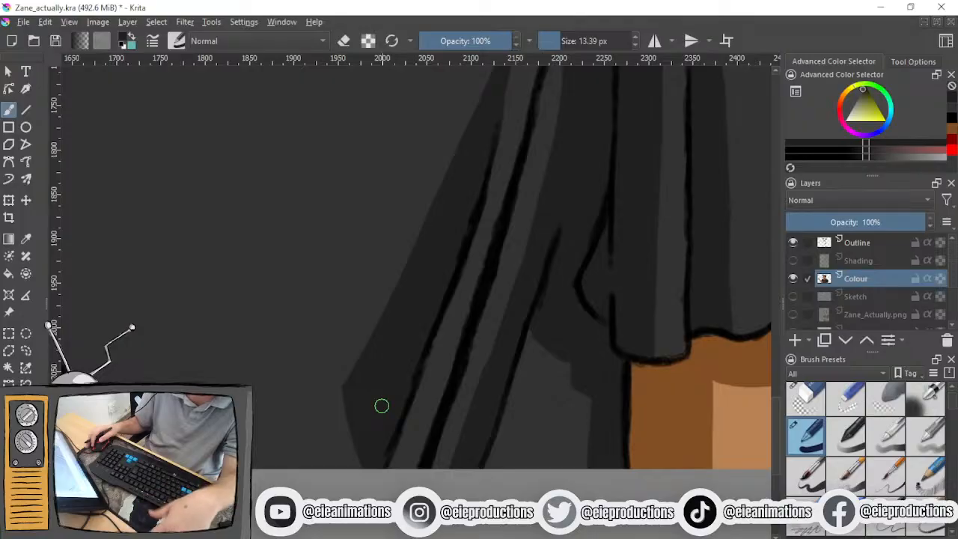
Show the Shading layer's guides again as reference for the opposite shoulder and chest folds
scroll(379, 391, "down", 2)
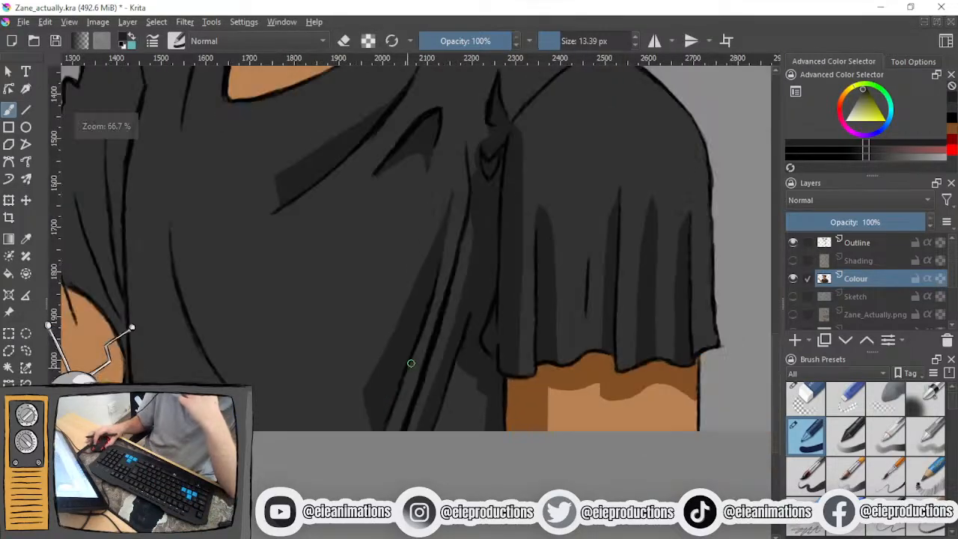
left_click_drag(428, 365, 482, 434)
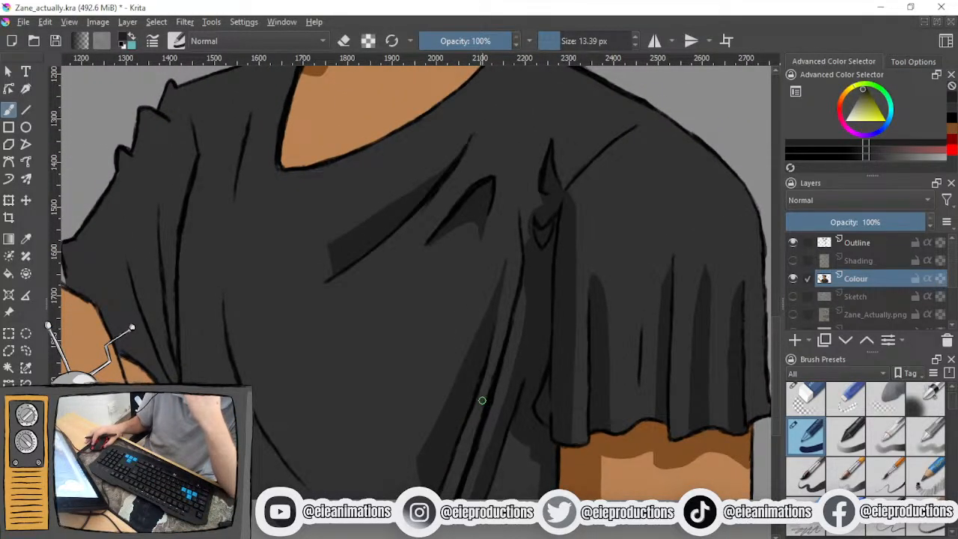
scroll(482, 401, "down", 2)
scroll(480, 402, "up", 2)
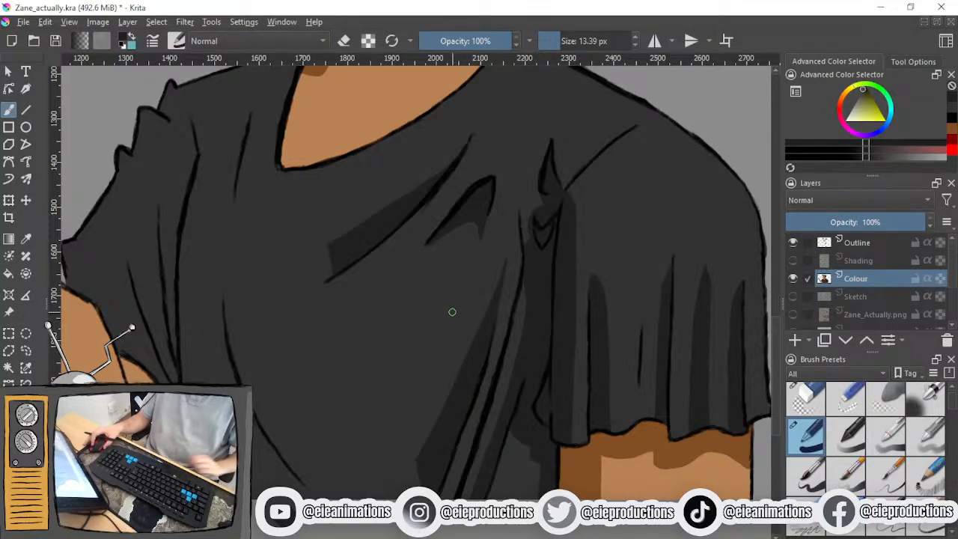
left_click_drag(432, 297, 555, 328)
mouse_move(523, 282)
left_mouse_down()
mouse_move(441, 342)
mouse_move(447, 310)
left_mouse_up()
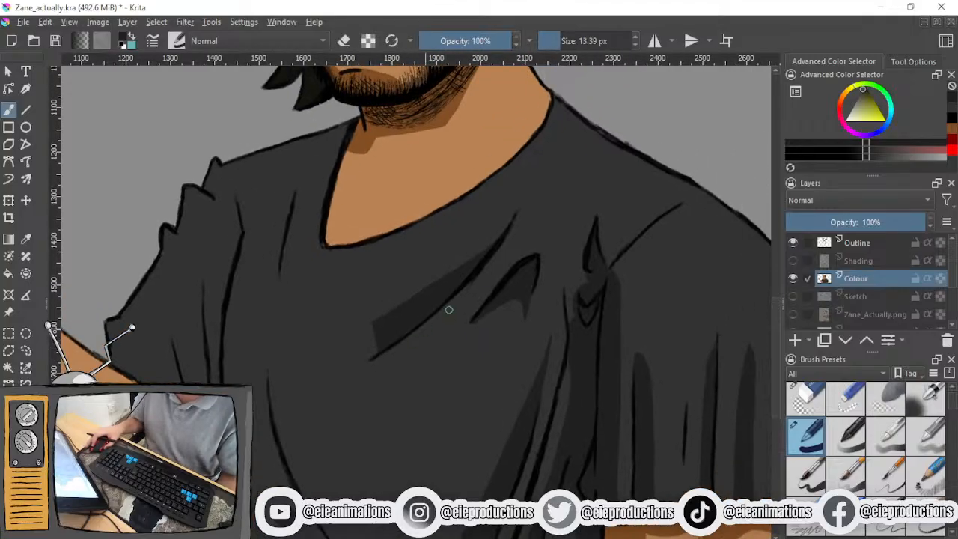
left_click(929, 528)
left_click_drag(409, 262, 558, 335)
left_click(792, 260)
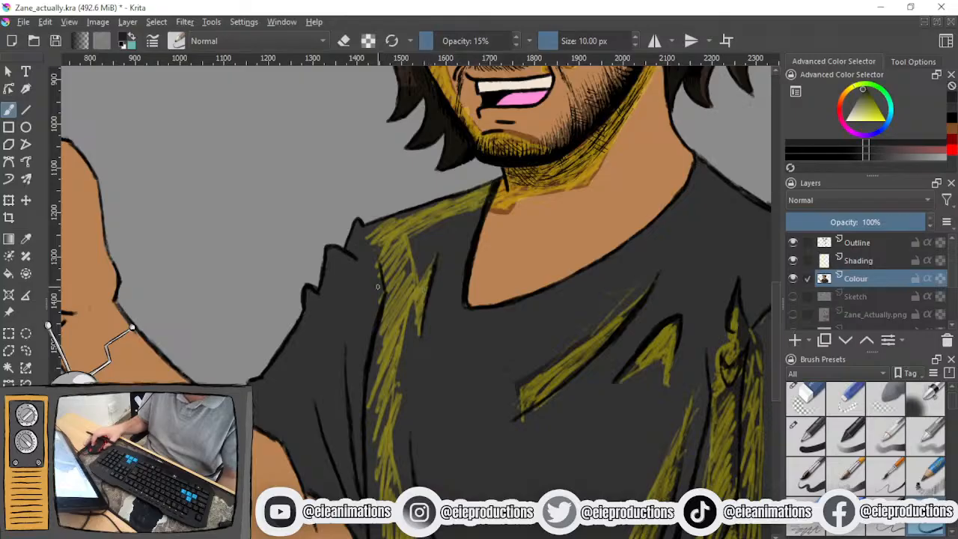
Reselect the full-opacity brush preset used for the fold shading and set its size to 2.99 px for the shoulder area
scroll(422, 303, "up", 4)
scroll(411, 342, "up", 3, "ctrl")
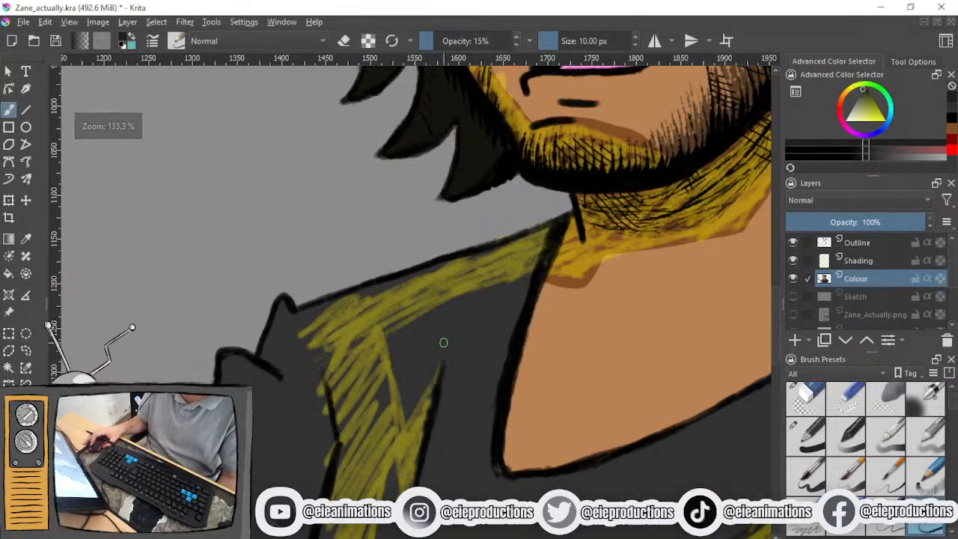
left_click_drag(445, 297, 429, 347)
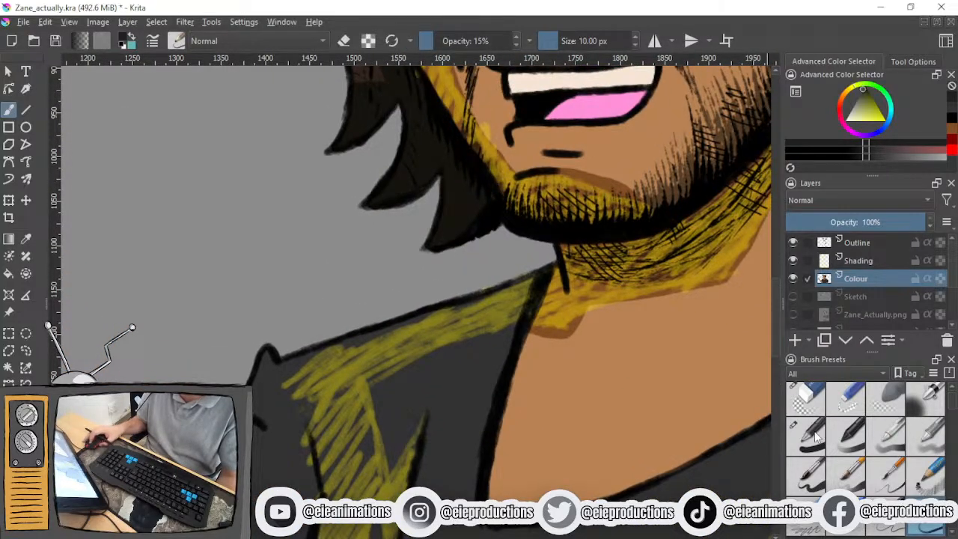
left_click(818, 438)
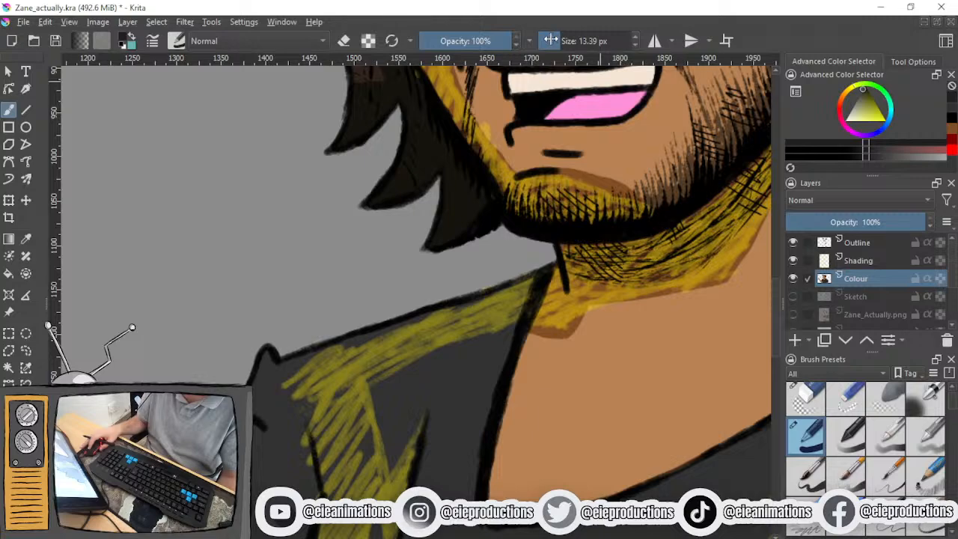
left_click_drag(550, 41, 540, 41)
scroll(521, 183, "down", 1)
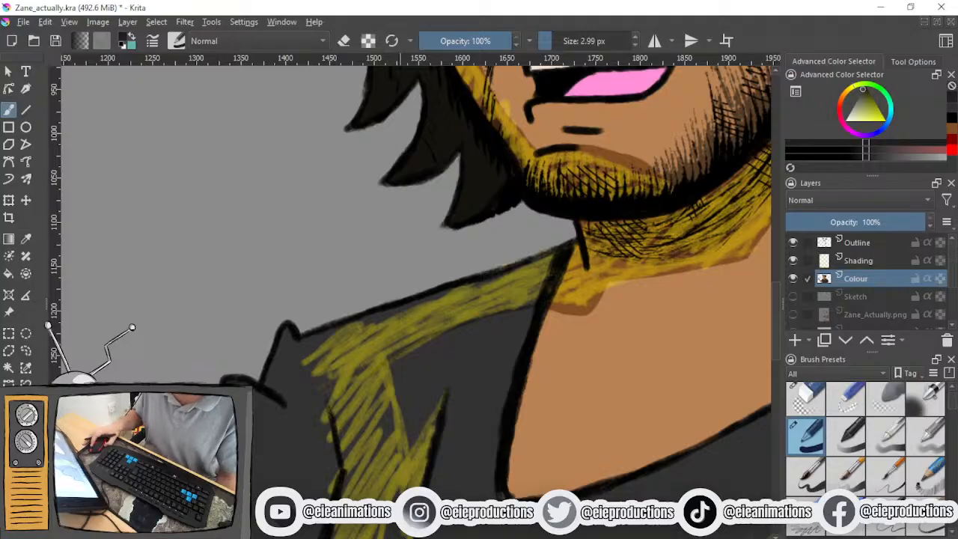
Trace the small pointed fold beside the shoulder fold over its yellow guide, from the upper tip to the lower point
left_click_drag(414, 467, 404, 297)
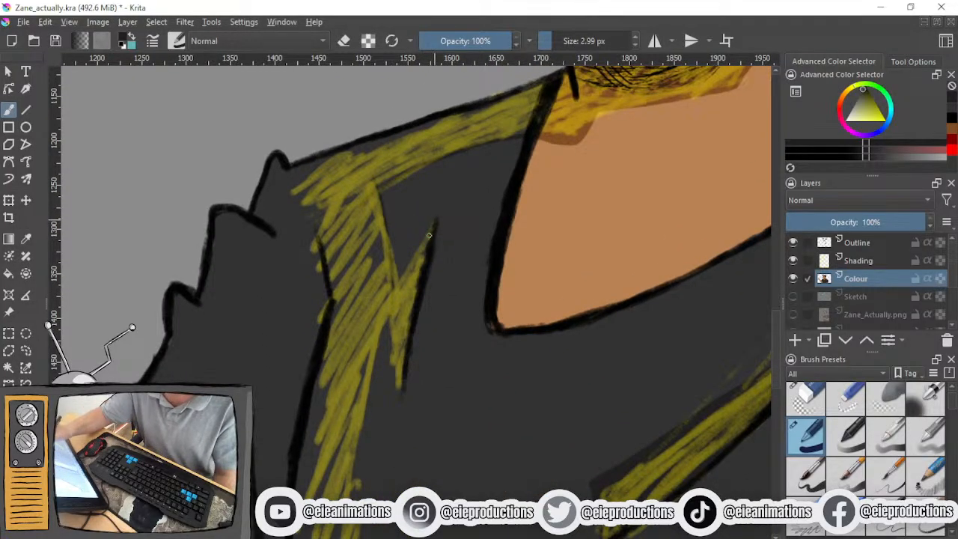
left_click_drag(429, 236, 397, 284)
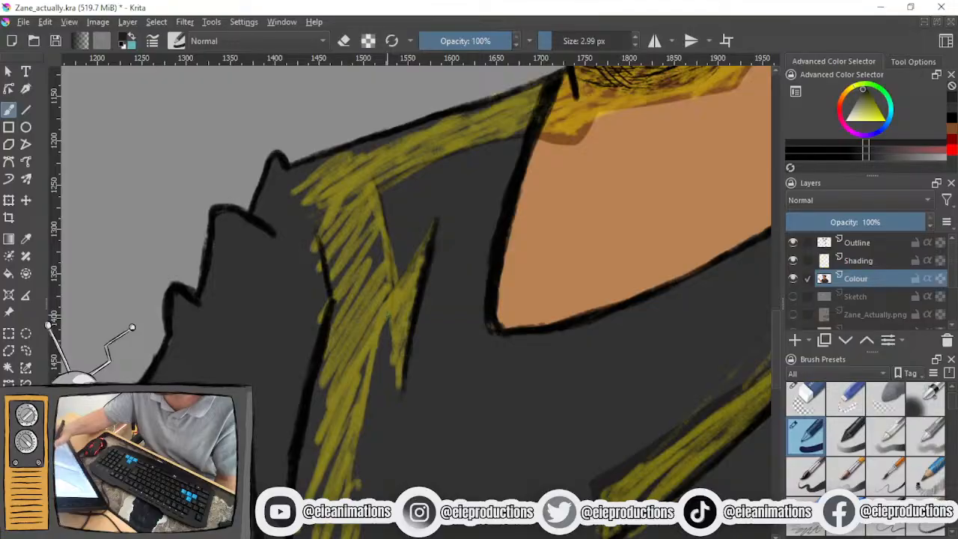
mouse_move(388, 320)
left_mouse_down()
mouse_move(392, 408)
mouse_move(402, 385)
left_mouse_up()
mouse_move(386, 324)
left_mouse_down()
mouse_move(391, 403)
mouse_move(386, 314)
mouse_move(392, 403)
left_mouse_up()
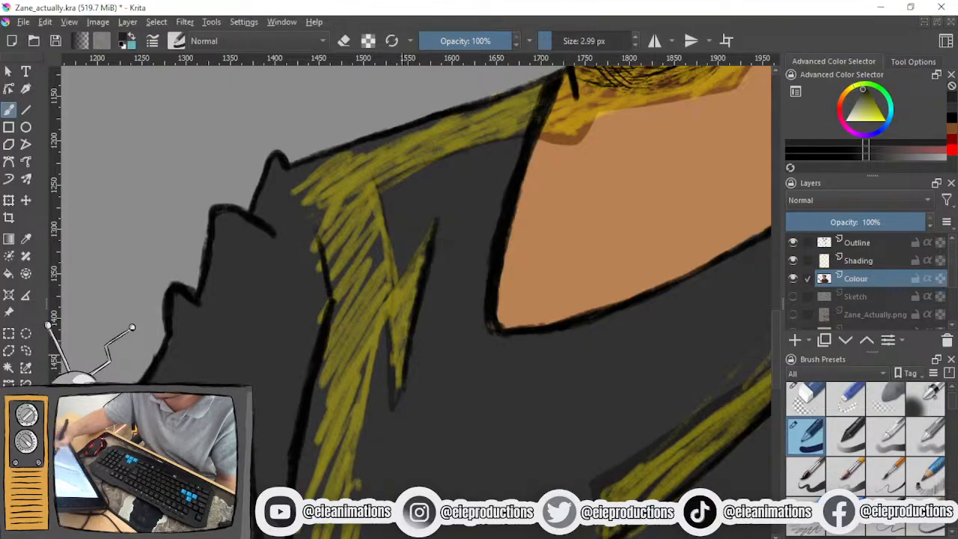
Trace the long fold's inner edge down the torso and its forked lower end from the Shading guides, leaving the Shading layer hidden
scroll(442, 347, "down", 3)
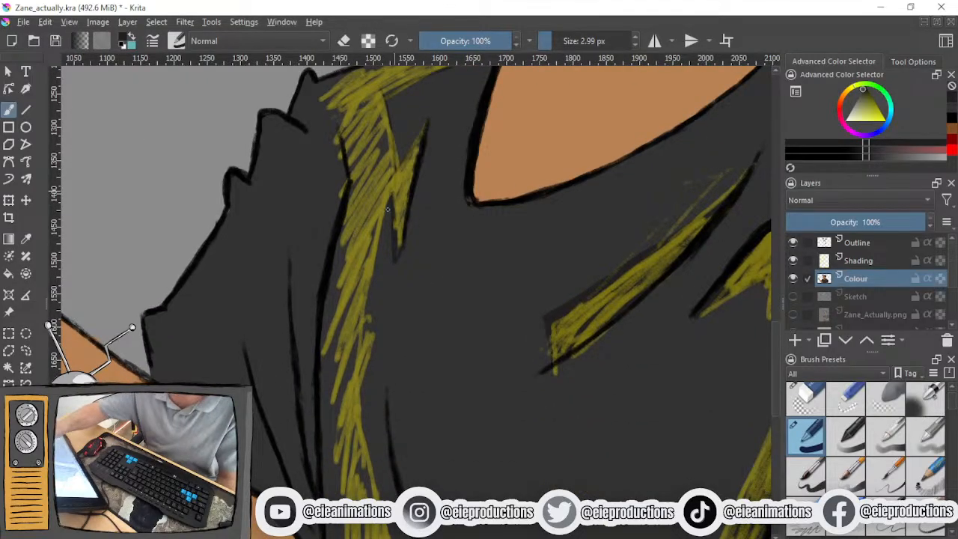
mouse_move(387, 209)
left_mouse_down()
mouse_move(360, 355)
mouse_move(368, 498)
left_mouse_up()
mouse_move(419, 471)
left_mouse_down()
mouse_move(375, 360)
mouse_move(367, 304)
left_mouse_up()
left_click(792, 260)
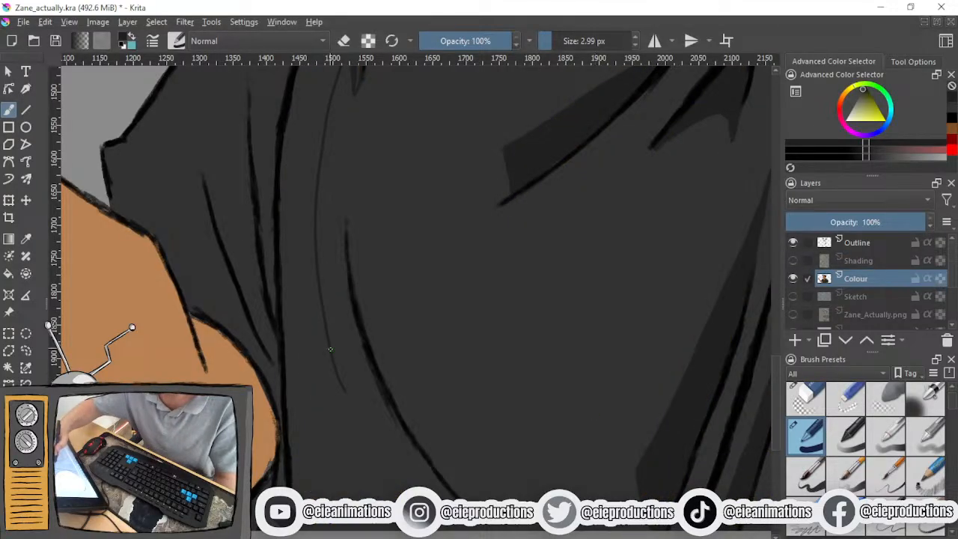
left_click_drag(346, 392, 395, 491)
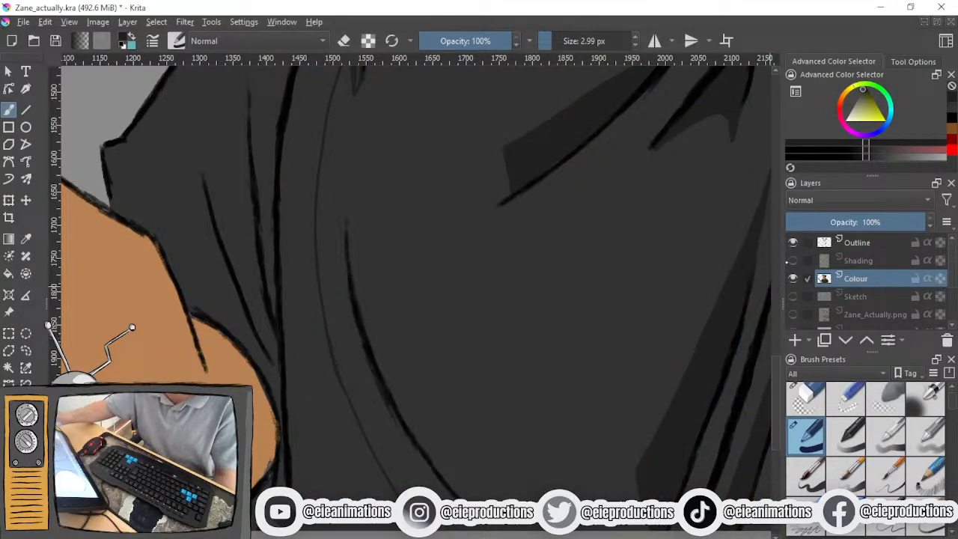
left_click(793, 261)
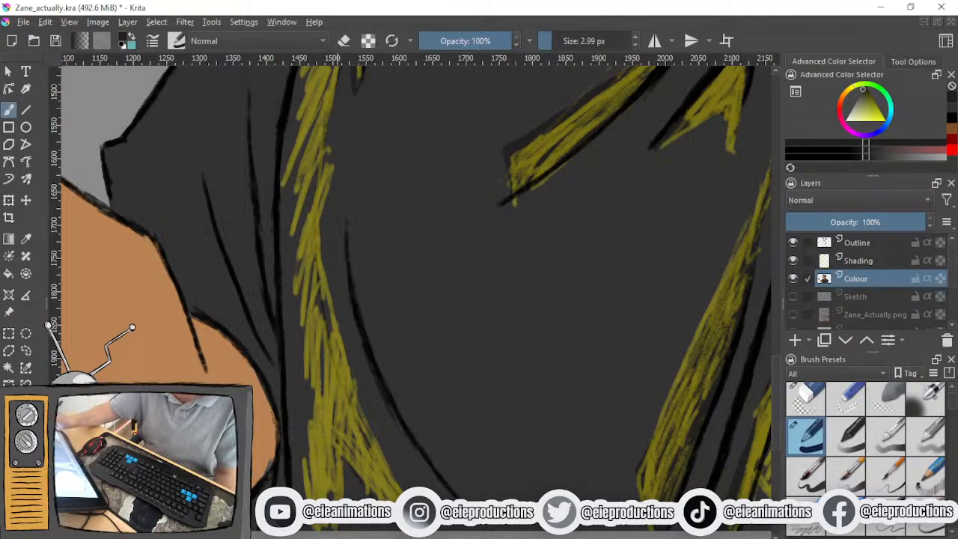
left_click(792, 260)
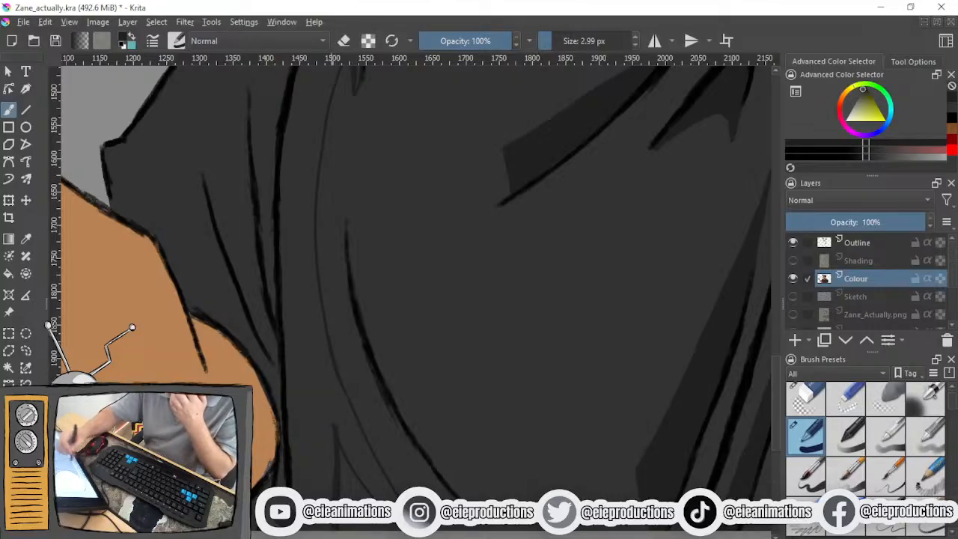
Fill the small pointed fold below the shoulder with the darker tone
scroll(315, 464, "down", 1)
left_click_drag(354, 206, 343, 432)
scroll(344, 433, "up", 2)
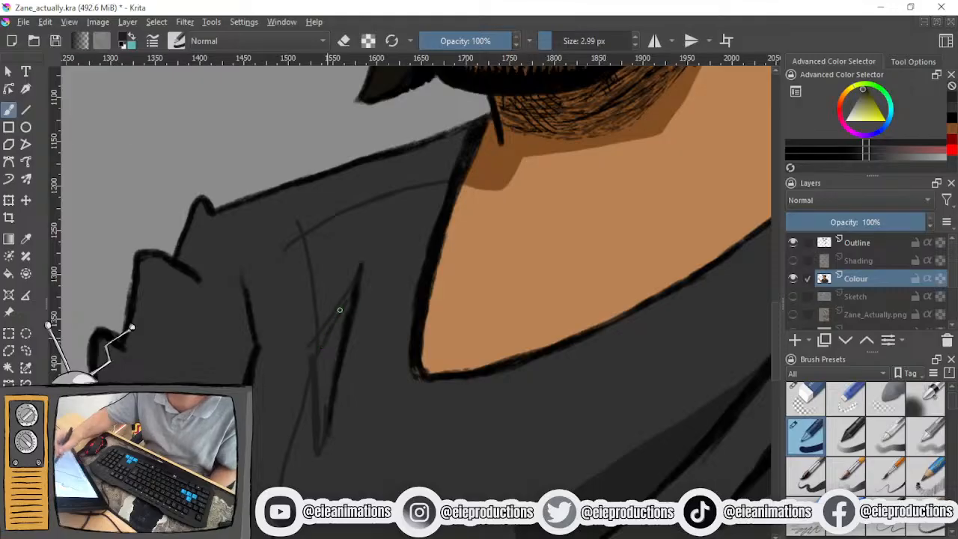
mouse_move(342, 307)
left_mouse_down()
mouse_move(322, 428)
mouse_move(331, 402)
mouse_move(325, 418)
mouse_move(315, 392)
left_mouse_up()
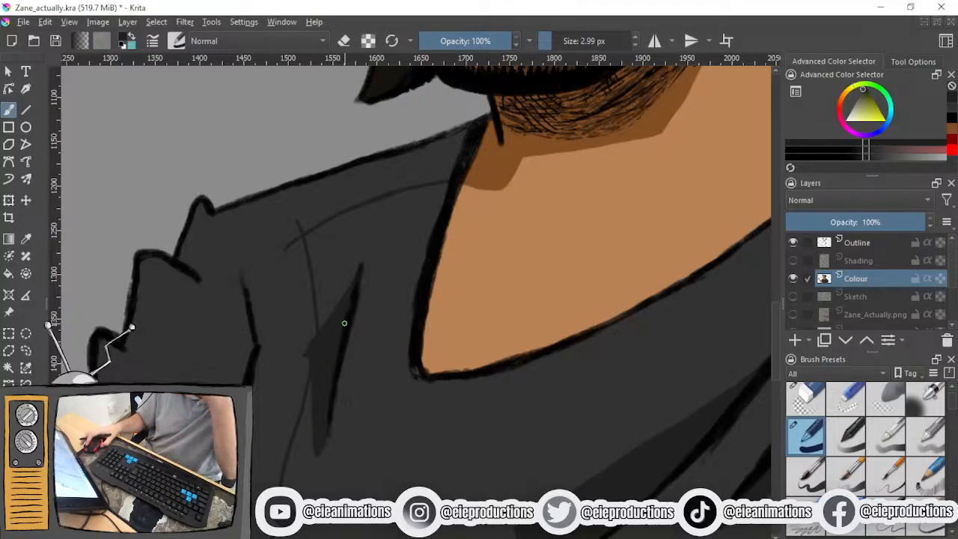
Darken the shoulder fold next to the collar, between the shoulder outline and the traced edge
left_click_drag(333, 255, 302, 410)
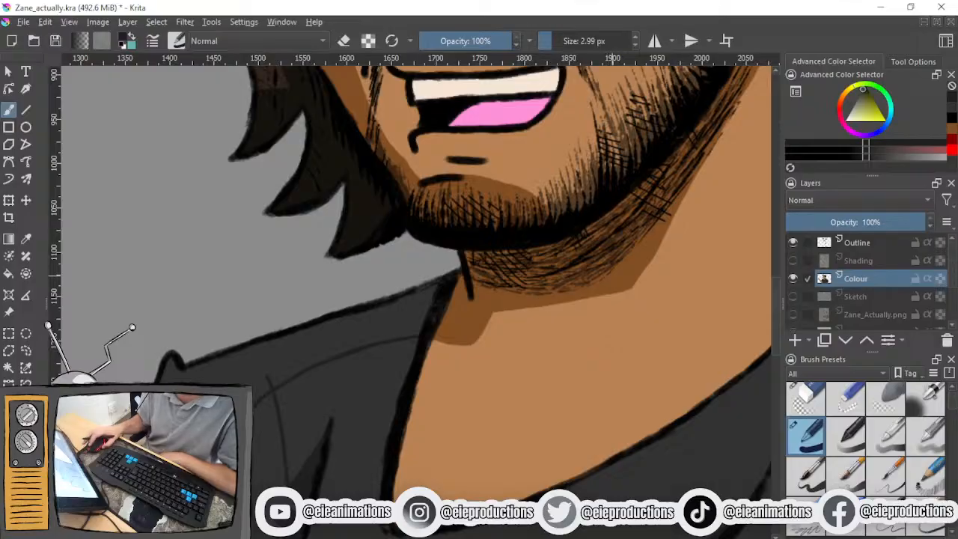
scroll(418, 296, "up", 2)
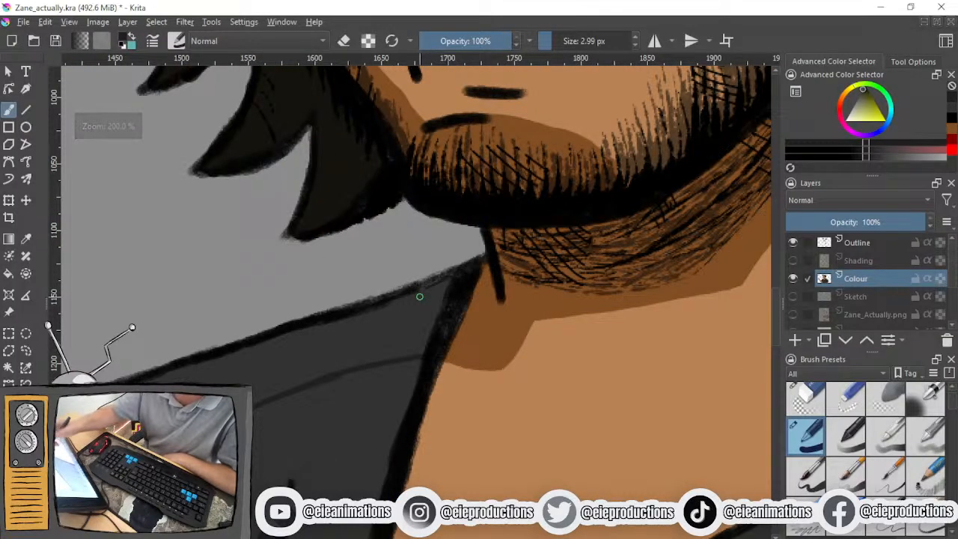
mouse_move(351, 312)
left_mouse_down()
mouse_move(397, 322)
mouse_move(347, 365)
mouse_move(410, 329)
mouse_move(361, 361)
mouse_move(422, 339)
mouse_move(418, 355)
mouse_move(446, 330)
mouse_move(377, 350)
mouse_move(383, 315)
mouse_move(366, 321)
mouse_move(448, 283)
mouse_move(415, 334)
mouse_move(435, 325)
mouse_move(412, 320)
mouse_move(376, 332)
mouse_move(379, 315)
mouse_move(351, 335)
mouse_move(396, 323)
left_mouse_up()
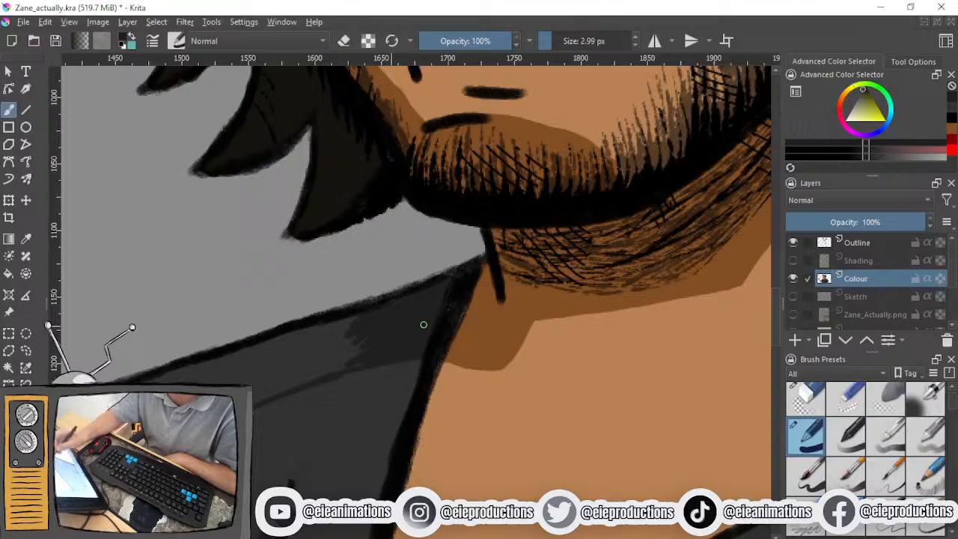
scroll(401, 342, "down", 3)
left_click_drag(395, 372, 467, 352)
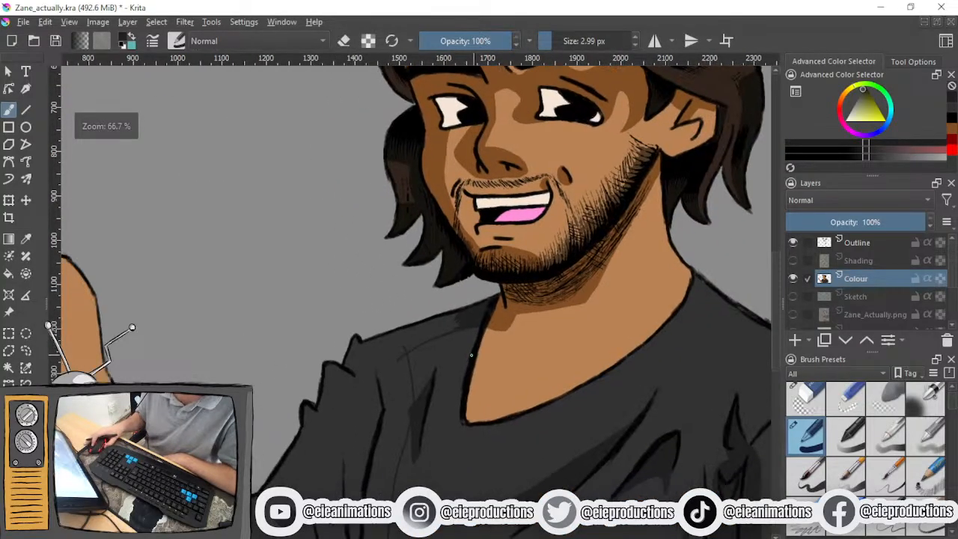
Sample the neck shadow's brown and extend the shadow's lower edge beside the collar
scroll(468, 352, "up", 3)
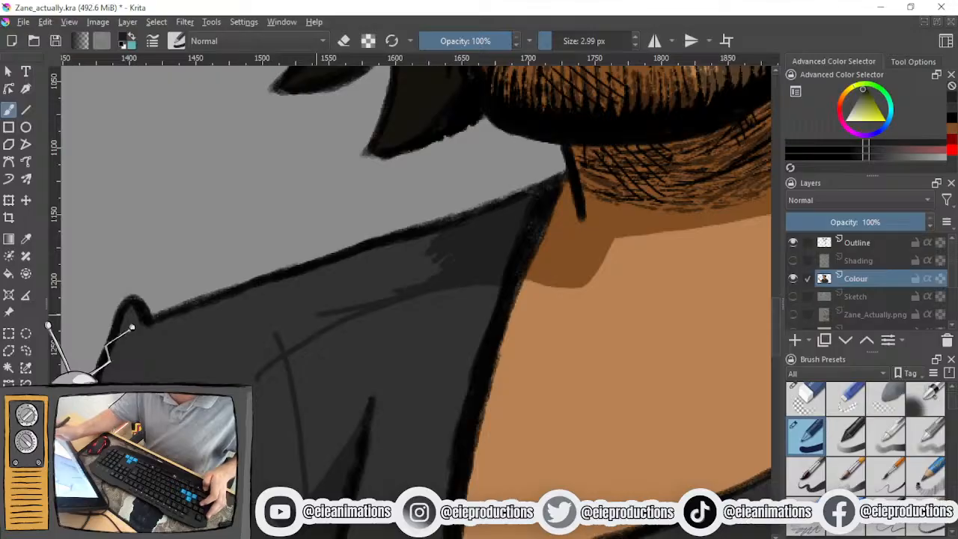
left_click(573, 254, "ctrl")
mouse_move(513, 288)
left_mouse_down()
mouse_move(580, 291)
mouse_move(599, 268)
left_mouse_up()
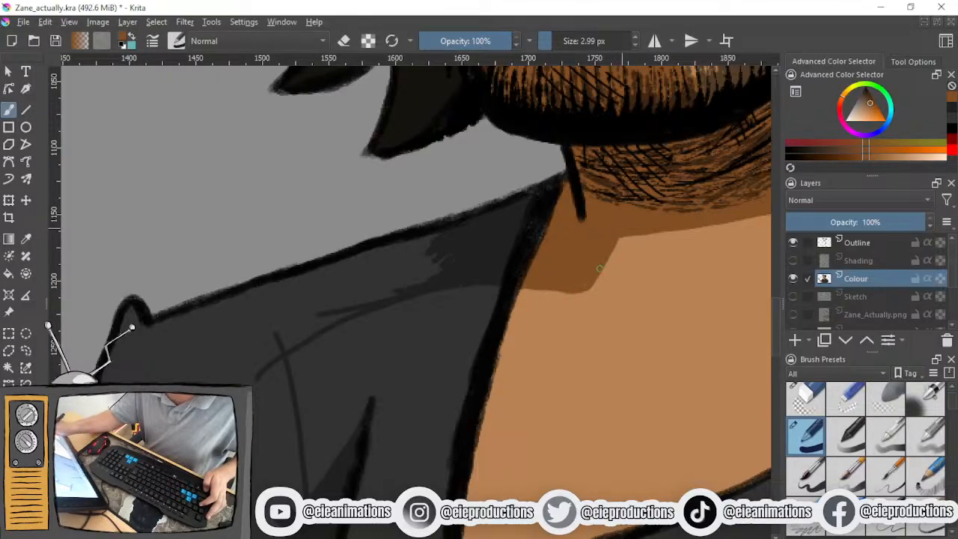
Resample the fold's darker tone, extend the shoulder fold's shading outward, and fill the fold with a 10.06 px brush
left_click(496, 258, "ctrl")
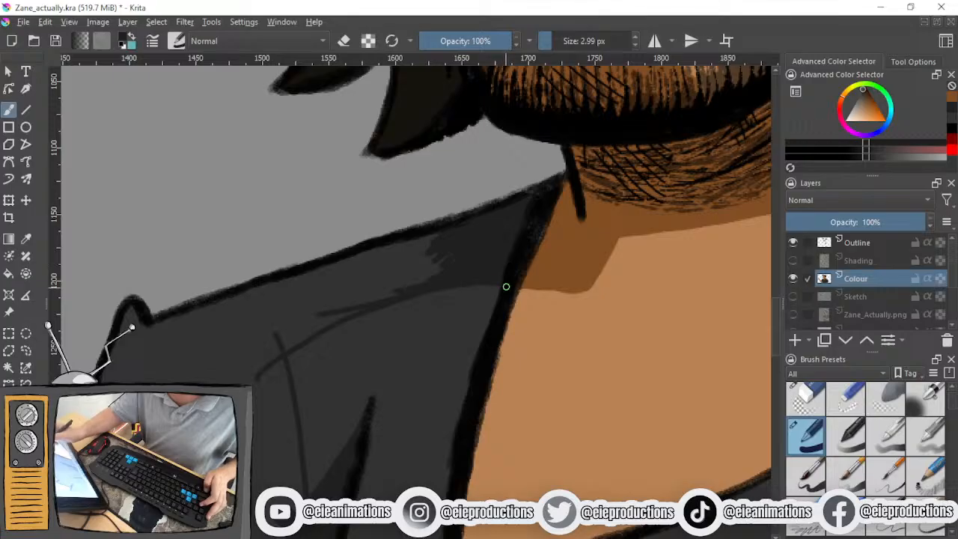
mouse_move(485, 284)
left_mouse_down()
mouse_move(347, 312)
mouse_move(259, 350)
left_mouse_up()
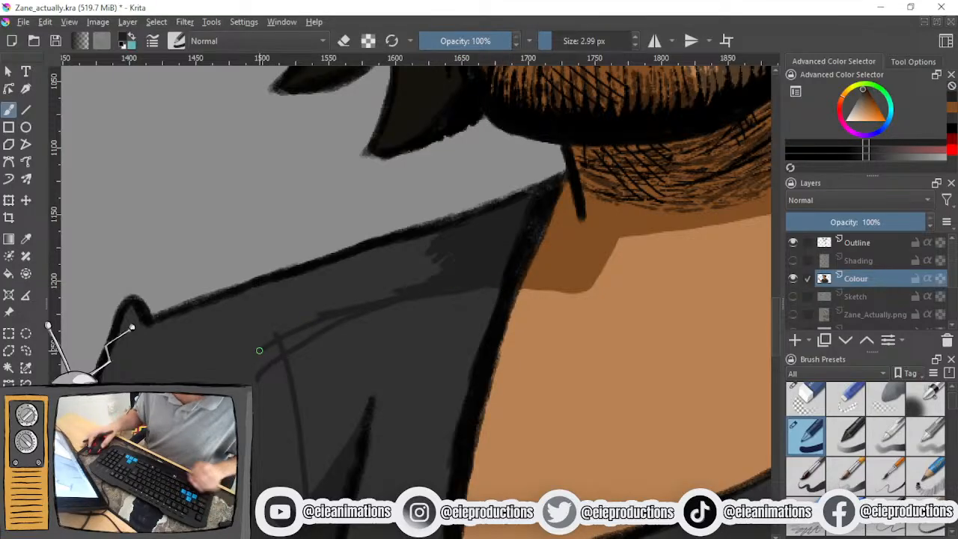
scroll(269, 350, "down", 3)
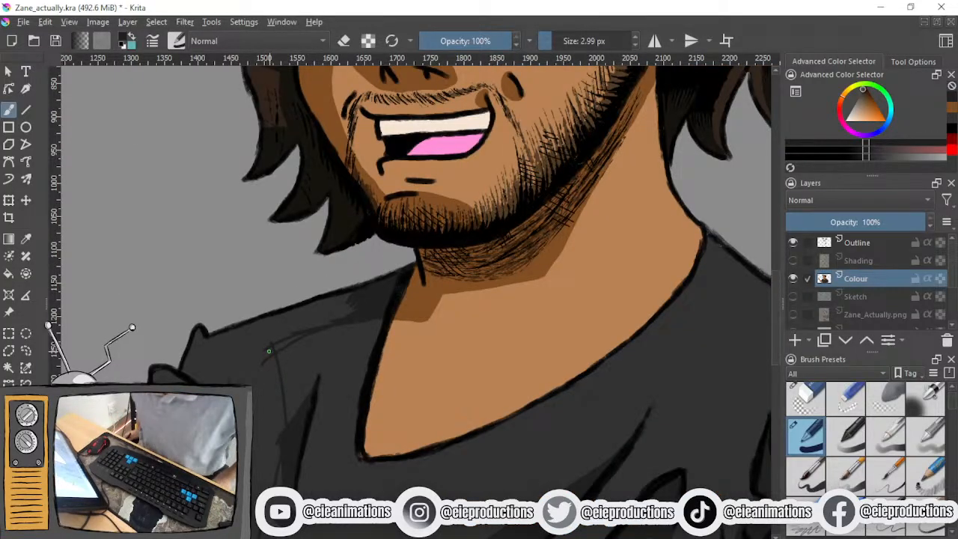
left_click(558, 38)
left_click_drag(227, 374, 273, 337)
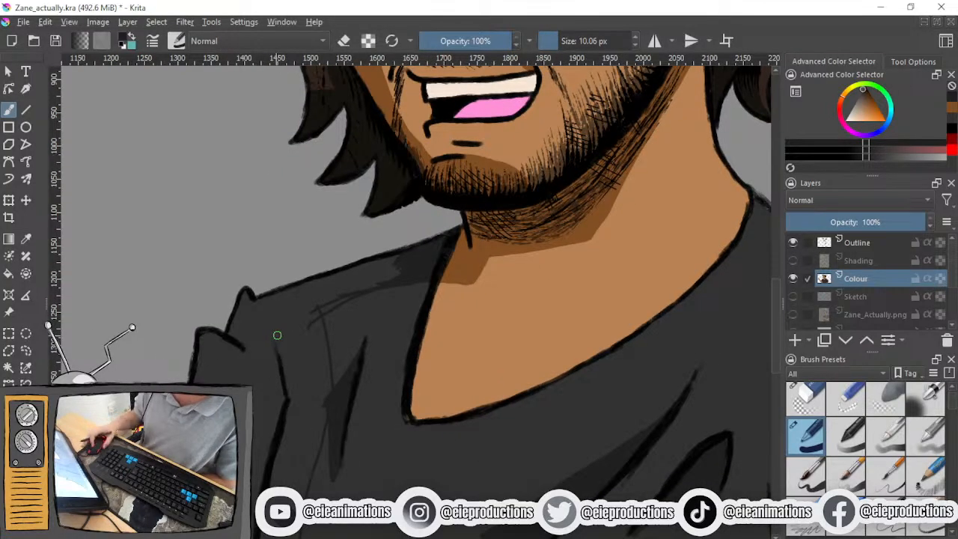
mouse_move(406, 265)
left_mouse_down()
mouse_move(336, 282)
mouse_move(424, 254)
mouse_move(286, 293)
mouse_move(398, 263)
mouse_move(284, 306)
left_mouse_up()
mouse_move(398, 273)
left_mouse_down()
mouse_move(300, 304)
mouse_move(405, 270)
mouse_move(279, 323)
mouse_move(419, 270)
mouse_move(280, 328)
mouse_move(397, 276)
mouse_move(292, 327)
left_mouse_up()
left_click_drag(368, 281, 285, 335)
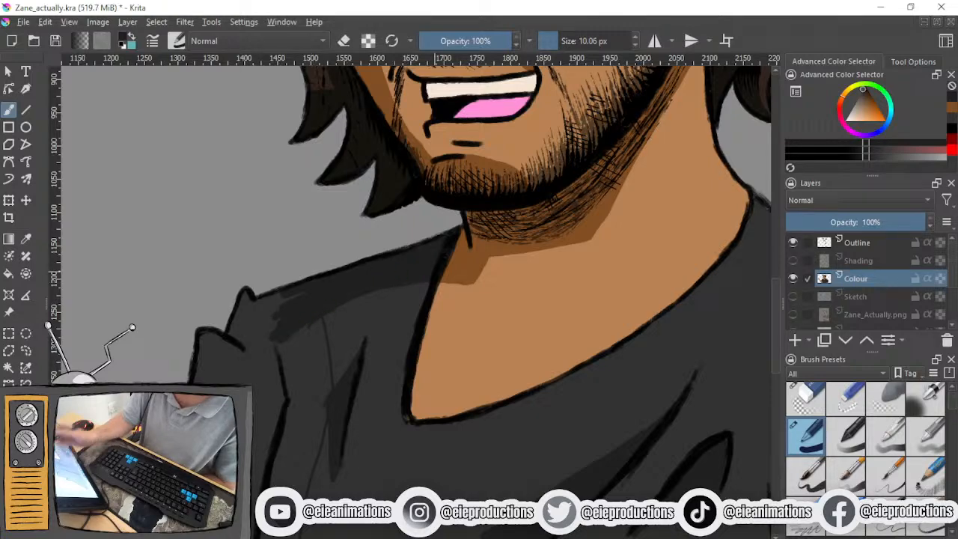
scroll(442, 259, "down", 2)
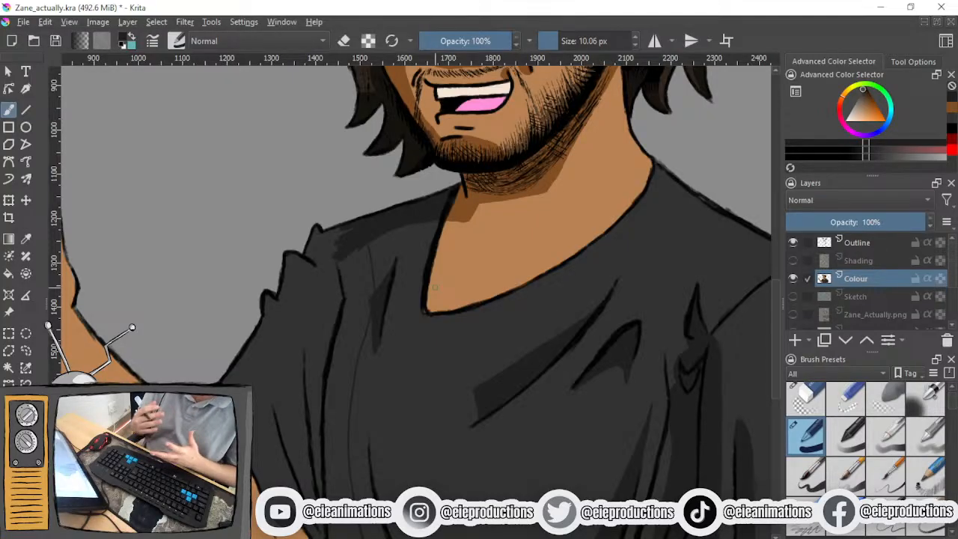
left_click_drag(458, 347, 450, 234)
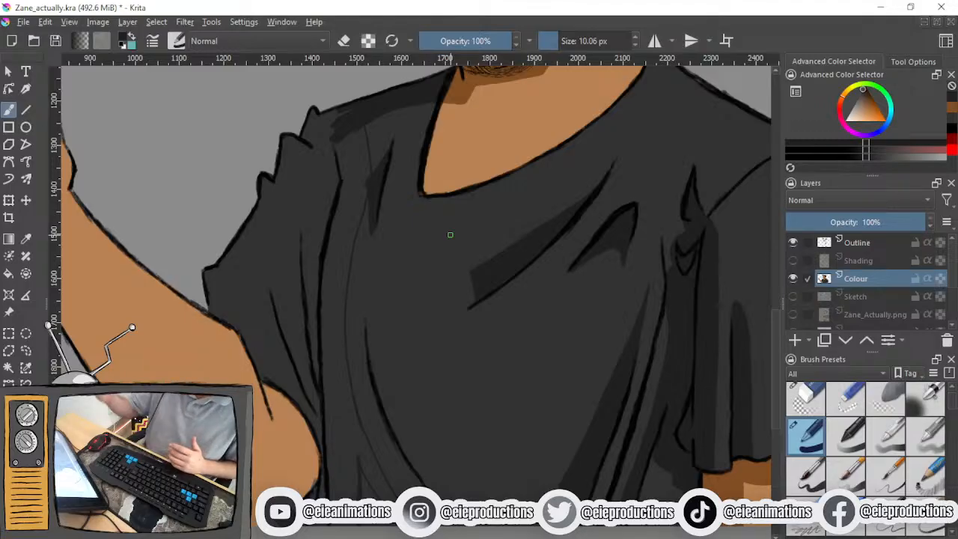
mouse_move(360, 191)
left_mouse_down()
mouse_move(336, 363)
mouse_move(356, 460)
left_mouse_up()
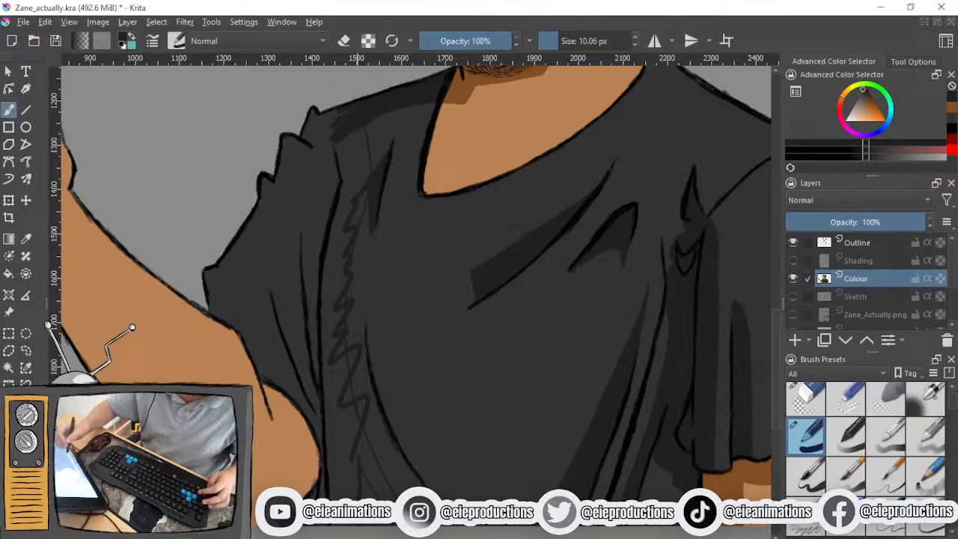
key("ctrl+z")
Thicken the long fold's inner edge with the darker tone from the shoulder fold down past the small pointed fold
scroll(355, 130, "up", 4)
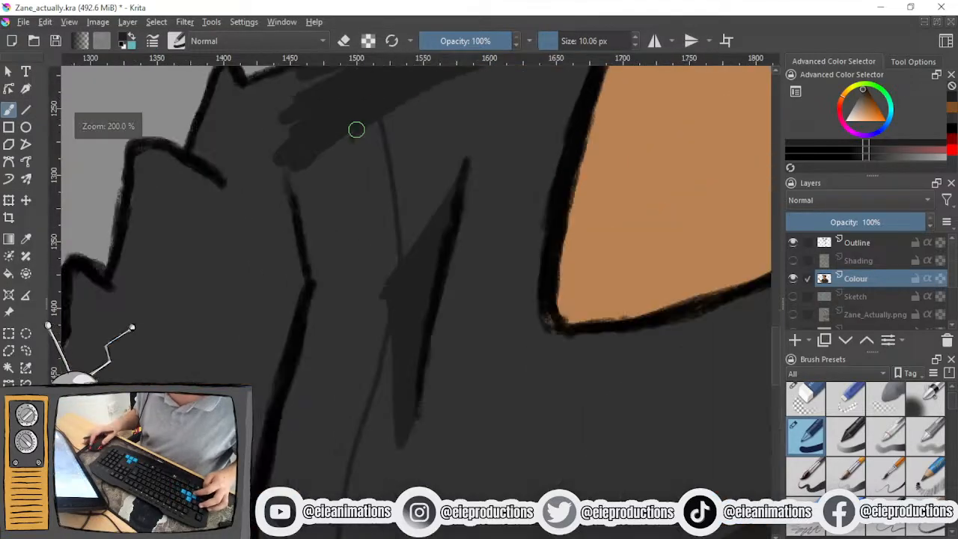
mouse_move(365, 240)
left_mouse_down()
mouse_move(391, 322)
mouse_move(399, 444)
mouse_move(383, 293)
mouse_move(393, 441)
left_mouse_up()
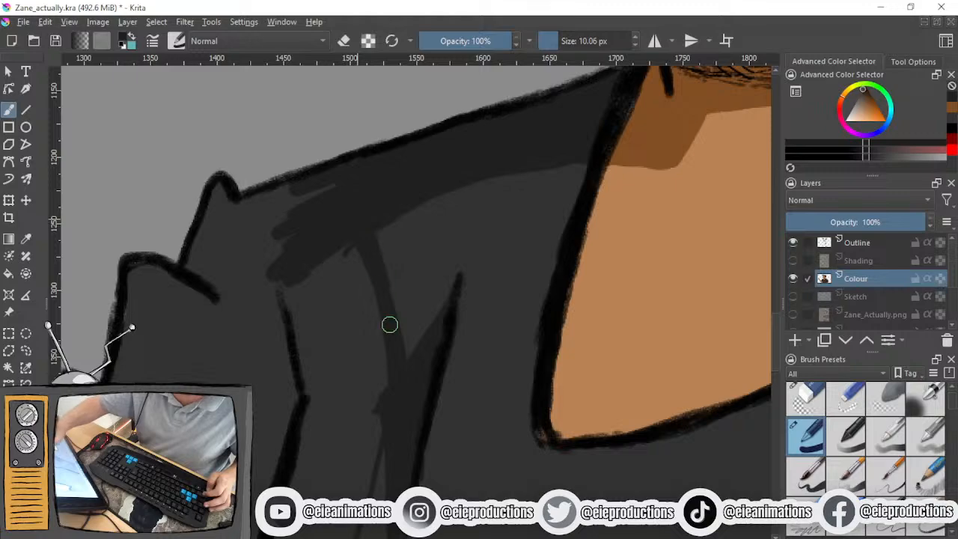
scroll(373, 371, "down", 2)
mouse_move(374, 372)
left_mouse_down()
mouse_move(369, 136)
mouse_move(321, 456)
mouse_move(333, 527)
left_mouse_up()
mouse_move(379, 160)
left_mouse_down()
mouse_move(345, 264)
mouse_move(352, 533)
left_mouse_up()
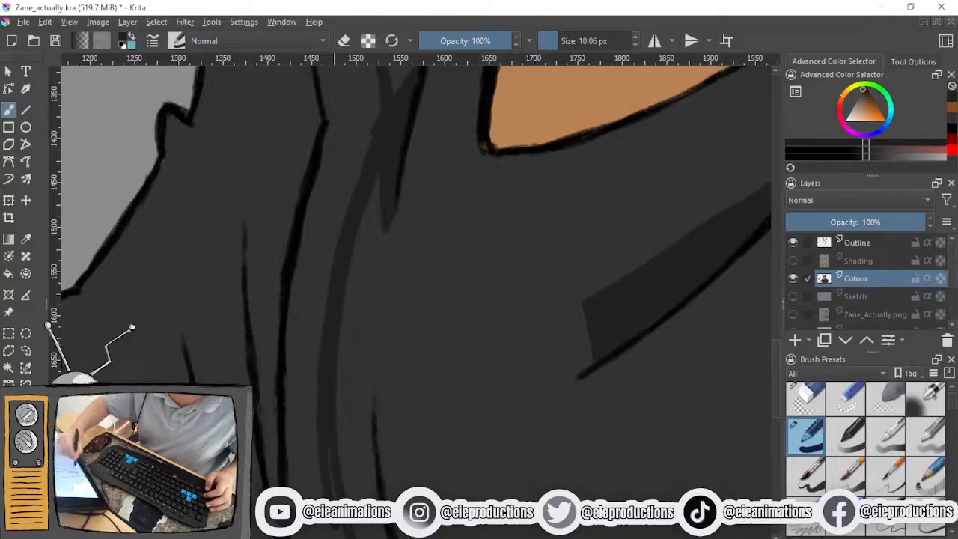
Continue the thick dark band along the long fold's inner edge down the curve of the lower torso
left_click_drag(360, 490, 352, 267)
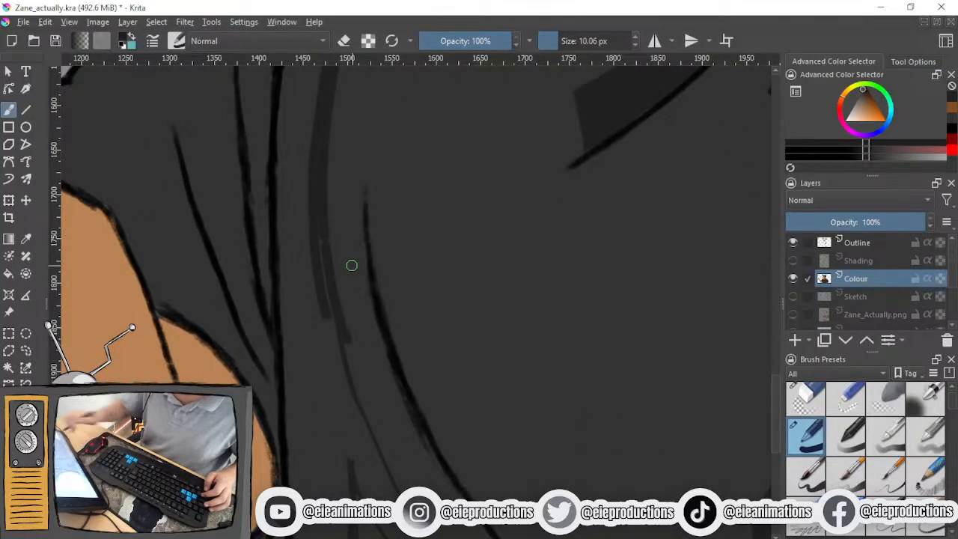
left_click_drag(338, 322, 392, 490)
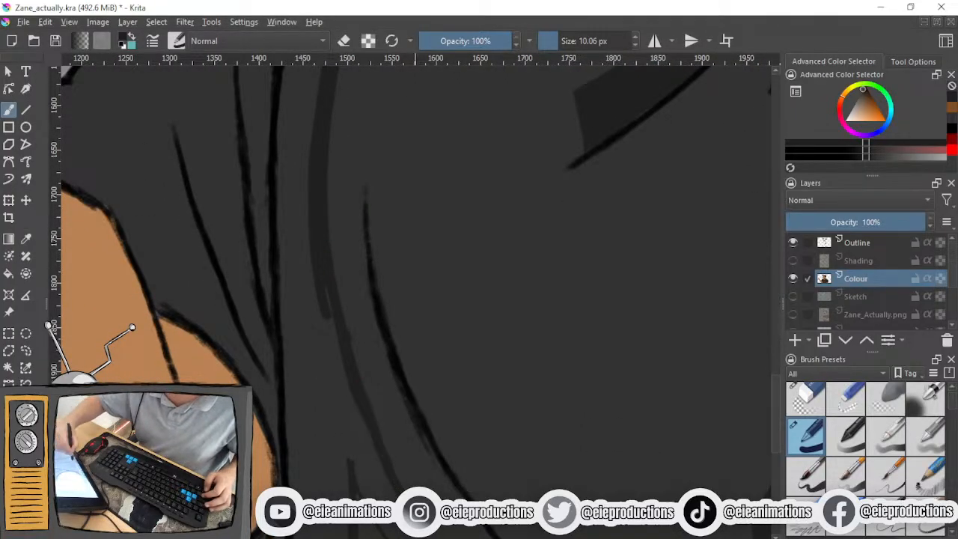
left_click_drag(321, 285, 374, 468)
Sample the shirt's base tone and clean up the inner edge of the long fold's dark band
left_click(355, 297, "ctrl")
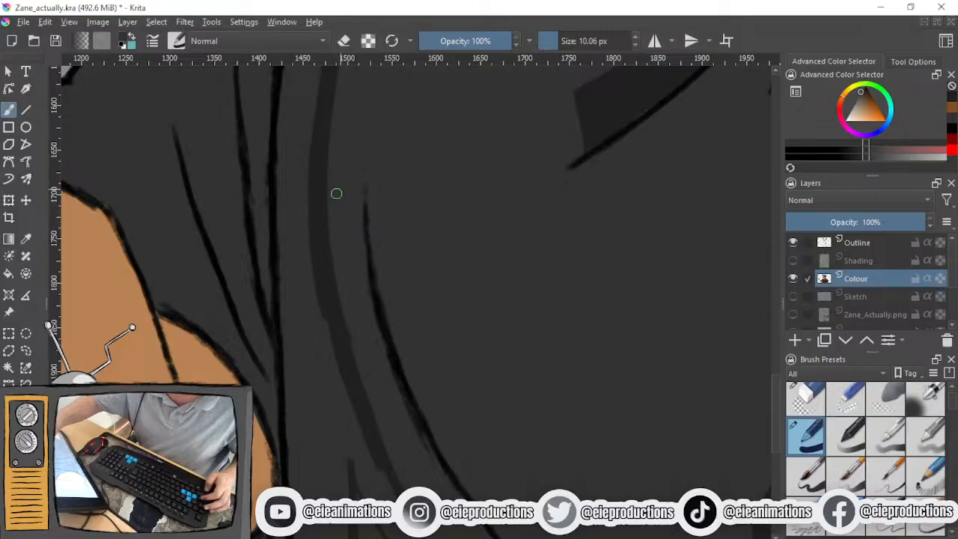
left_click_drag(336, 194, 390, 477)
key("ctrl+z")
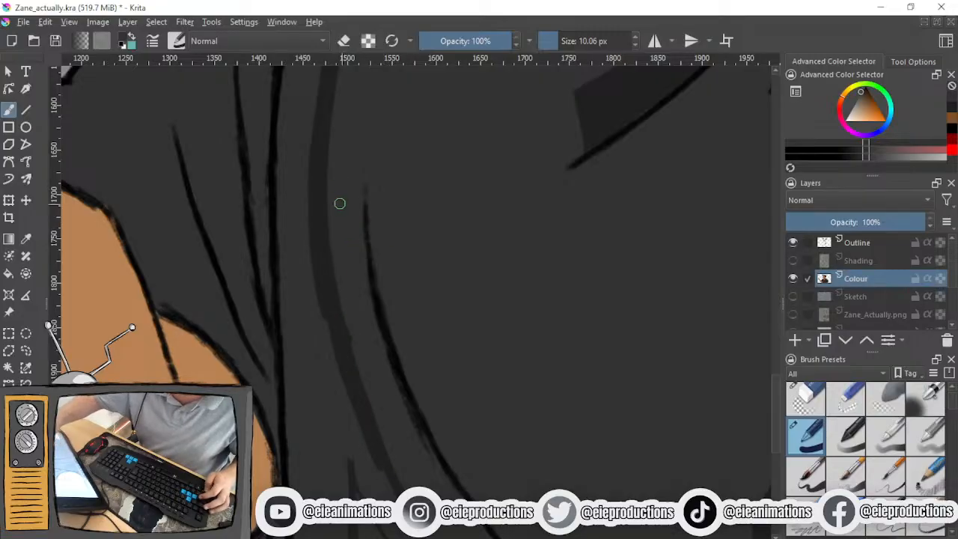
mouse_move(340, 204)
left_mouse_down()
mouse_move(347, 301)
mouse_move(404, 466)
left_mouse_up()
Resample the darker tone and thicken both edges of the long fold's lower branch down to the canvas edge
left_click(320, 265, "ctrl")
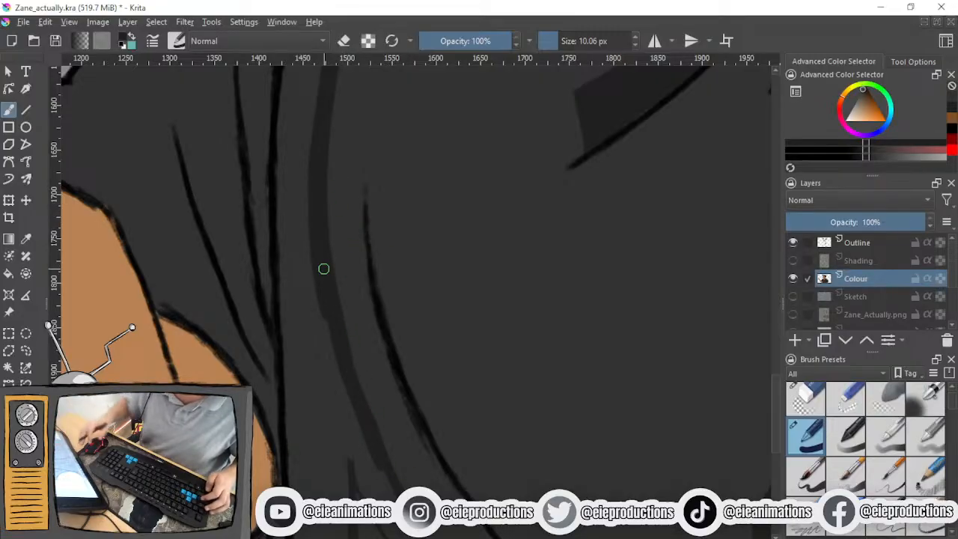
left_click_drag(402, 374, 315, 214)
left_click_drag(238, 226, 352, 446)
mouse_move(233, 212)
left_mouse_down()
mouse_move(258, 279)
mouse_move(356, 447)
left_mouse_up()
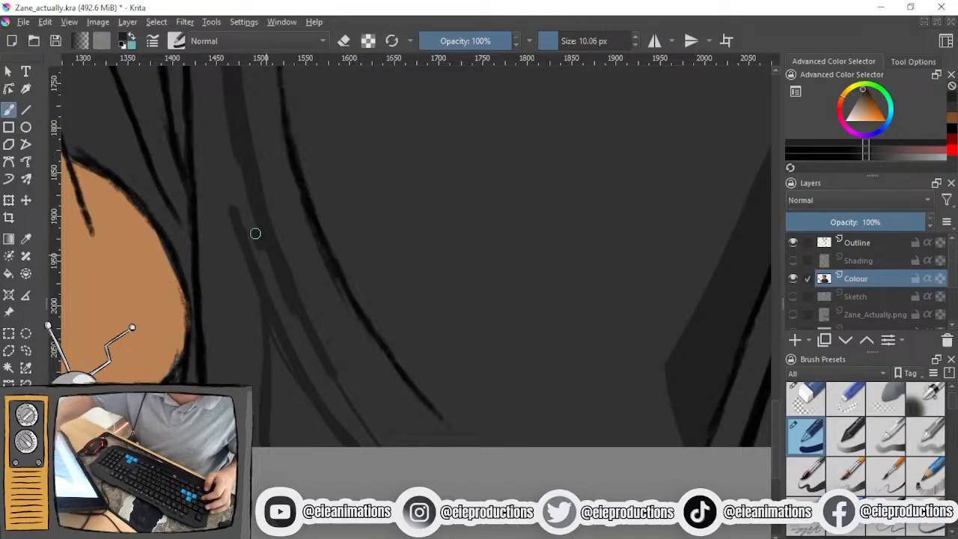
left_click_drag(255, 233, 386, 447)
mouse_move(232, 214)
left_mouse_down()
mouse_move(292, 381)
mouse_move(331, 447)
left_mouse_up()
mouse_move(281, 368)
left_mouse_down()
mouse_move(312, 428)
mouse_move(341, 447)
left_mouse_up()
key("ctrl+z")
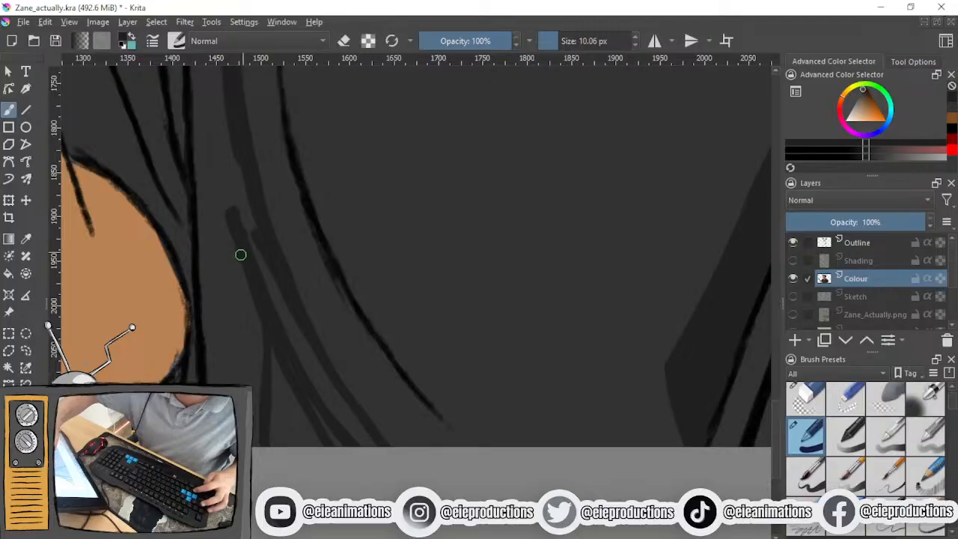
Fill the gap between the two edges of the long fold's lower branch with the darker tone
left_click_drag(240, 256, 365, 446)
left_click_drag(296, 366, 332, 445)
mouse_move(305, 392)
left_mouse_down()
mouse_move(340, 417)
mouse_move(335, 392)
mouse_move(344, 405)
mouse_move(257, 242)
mouse_move(306, 369)
mouse_move(251, 255)
mouse_move(331, 396)
left_mouse_up()
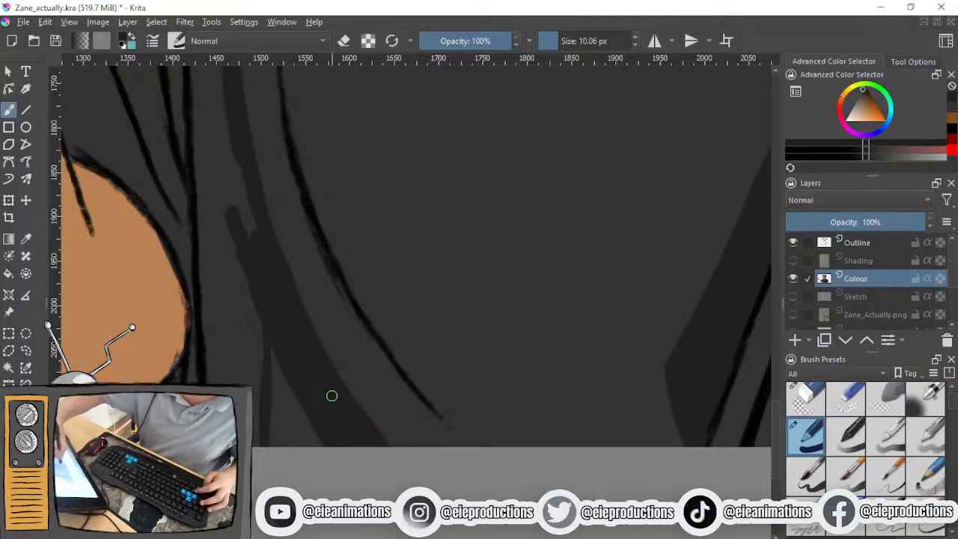
Compare the long fold's shading with the Shading layer's guides by briefly showing and hiding that layer
scroll(320, 363, "up", 1)
left_click_drag(320, 363, 346, 535)
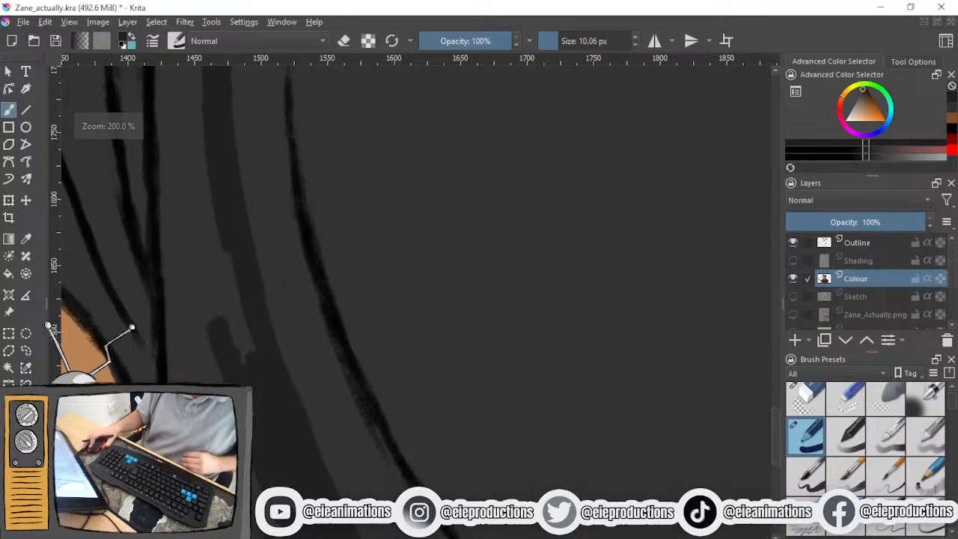
scroll(330, 463, "down", 2)
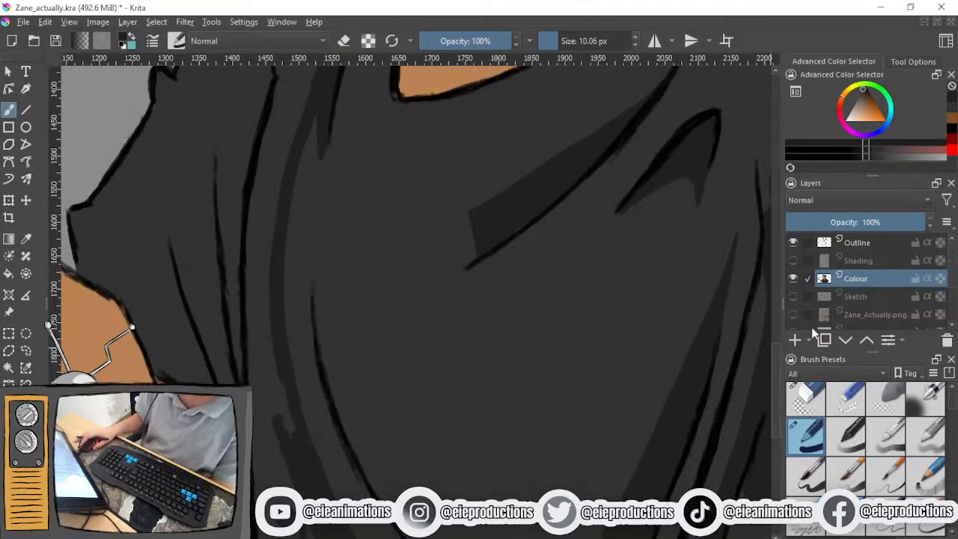
left_click(792, 260)
left_click(793, 260)
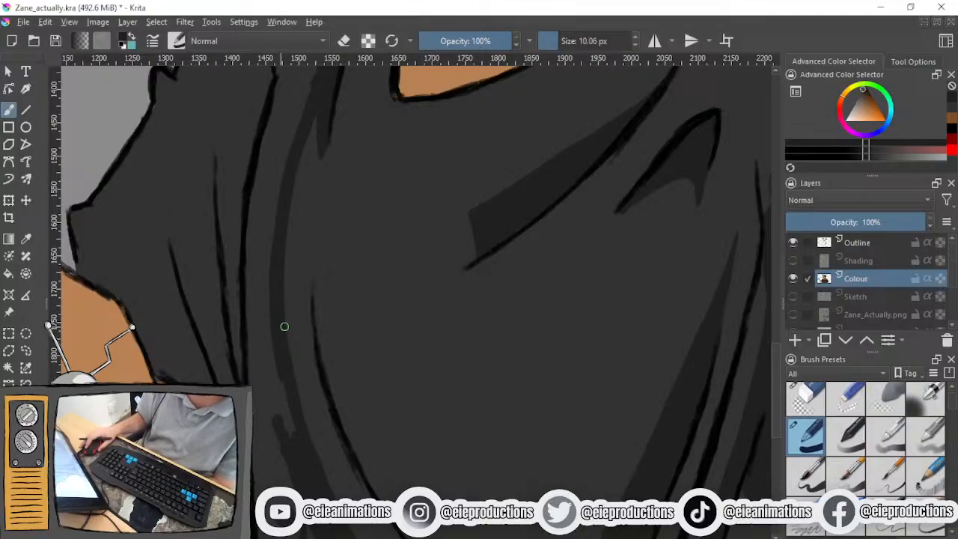
Paint dark shadow on the shirt along the raised arm's sleeve seam and at the shoulder on the Colour layer
left_click_drag(288, 298, 259, 466)
left_click_drag(263, 312, 256, 399)
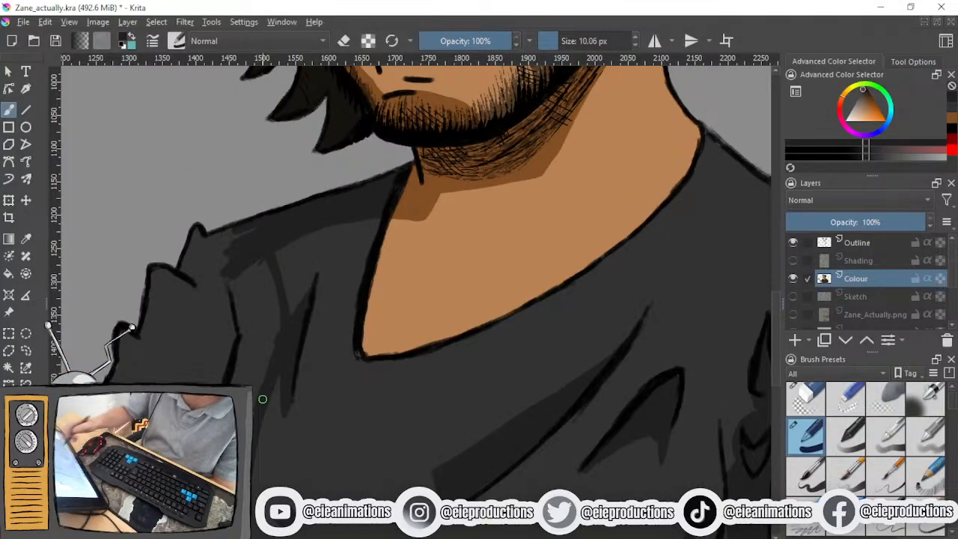
mouse_move(234, 278)
left_mouse_down()
mouse_move(235, 293)
mouse_move(254, 257)
mouse_move(271, 276)
mouse_move(277, 339)
mouse_move(275, 266)
left_mouse_up()
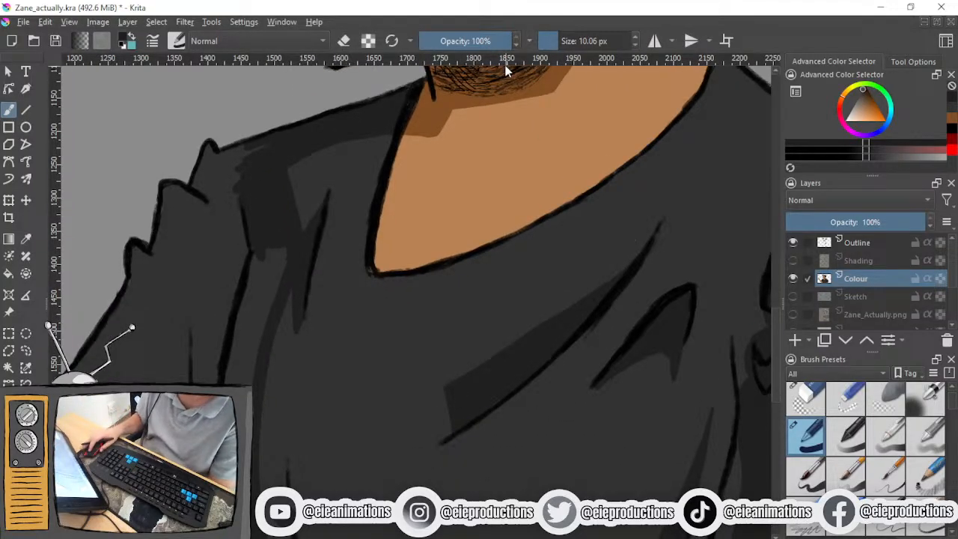
Set the brush size to 25.67 px, fill the dark shadow strip beside the sleeve seam down to the shirt's lower edge, and save
left_click(565, 40)
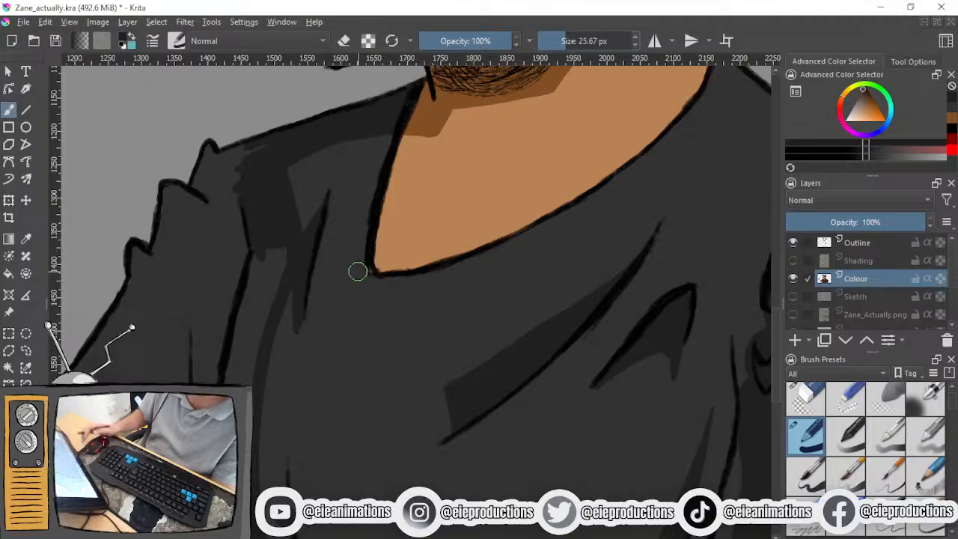
mouse_move(252, 241)
left_mouse_down()
mouse_move(259, 286)
mouse_move(274, 277)
mouse_move(253, 357)
mouse_move(242, 348)
mouse_move(230, 380)
left_mouse_up()
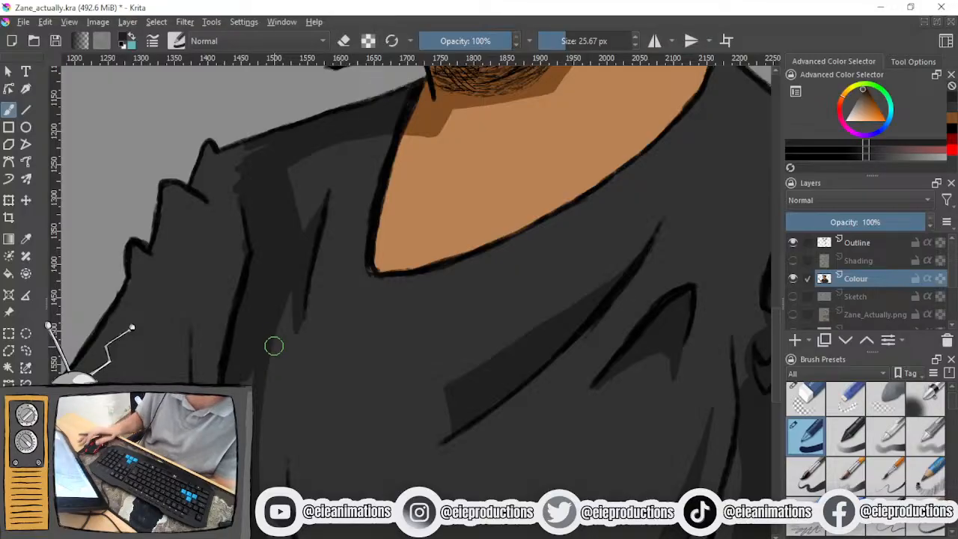
scroll(332, 311, "down", 3)
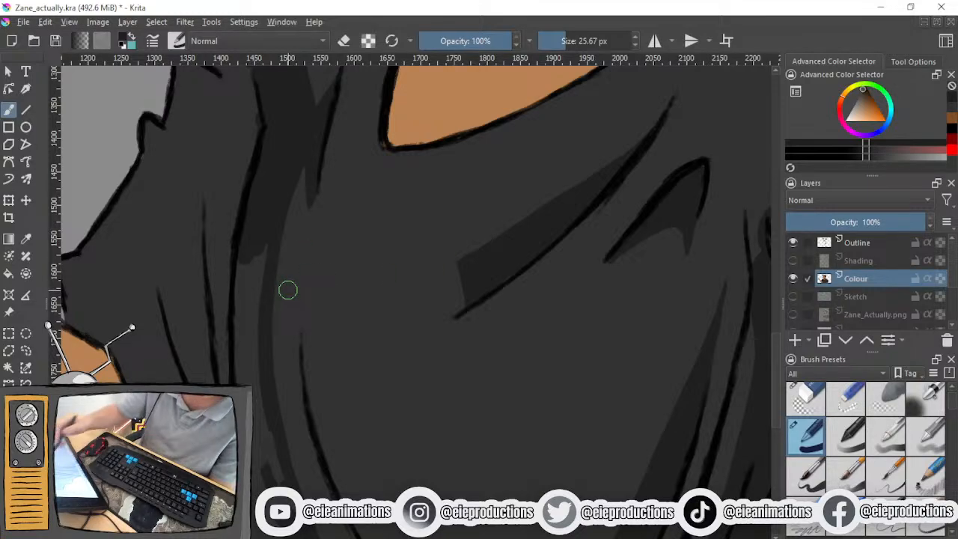
mouse_move(248, 229)
left_mouse_down()
mouse_move(241, 386)
mouse_move(243, 368)
mouse_move(253, 381)
mouse_move(268, 475)
left_mouse_up()
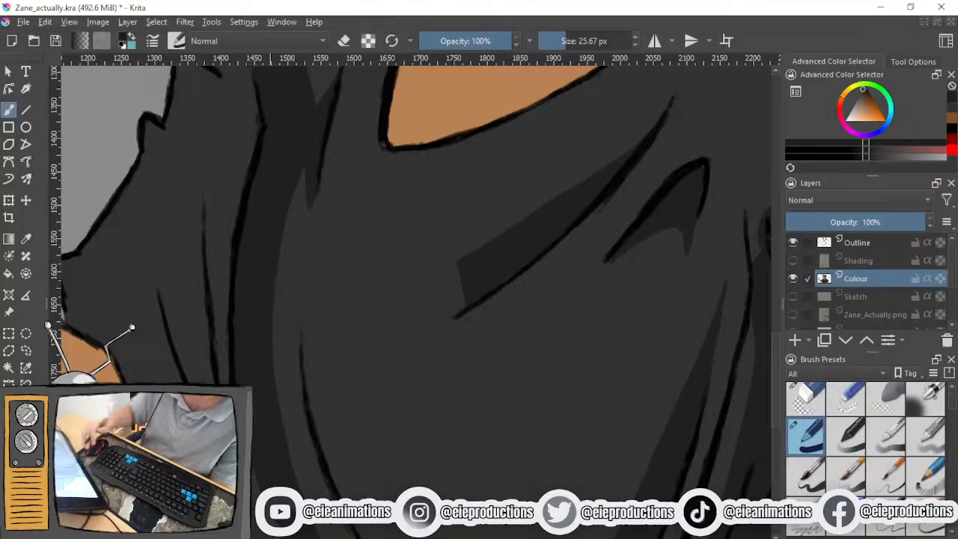
scroll(312, 460, "down", 5)
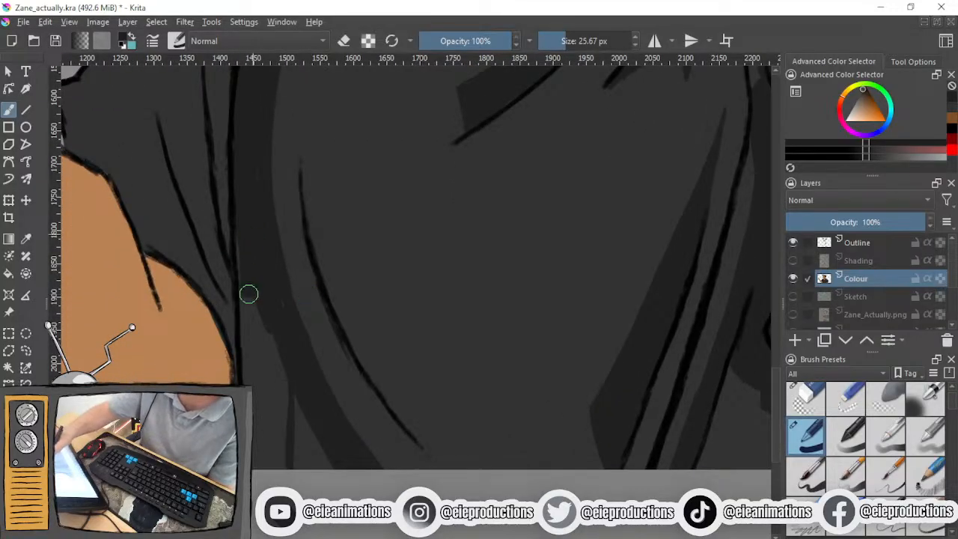
mouse_move(244, 319)
left_mouse_down()
mouse_move(262, 439)
mouse_move(270, 327)
mouse_move(274, 452)
left_mouse_up()
key("ctrl+s")
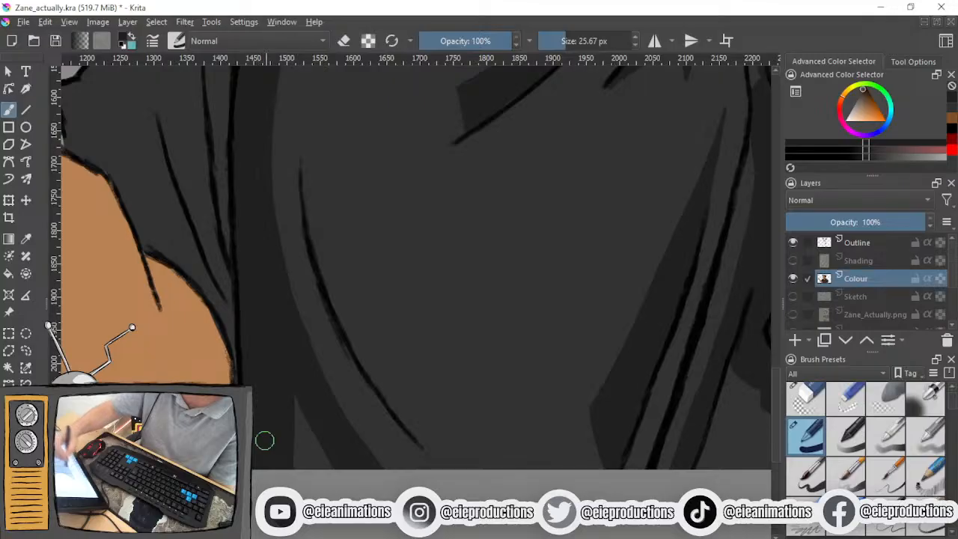
Choose the sketching brush preset with 15% opacity and 10 px size, and make the Shading layer active and visible
scroll(277, 330, "down", 3)
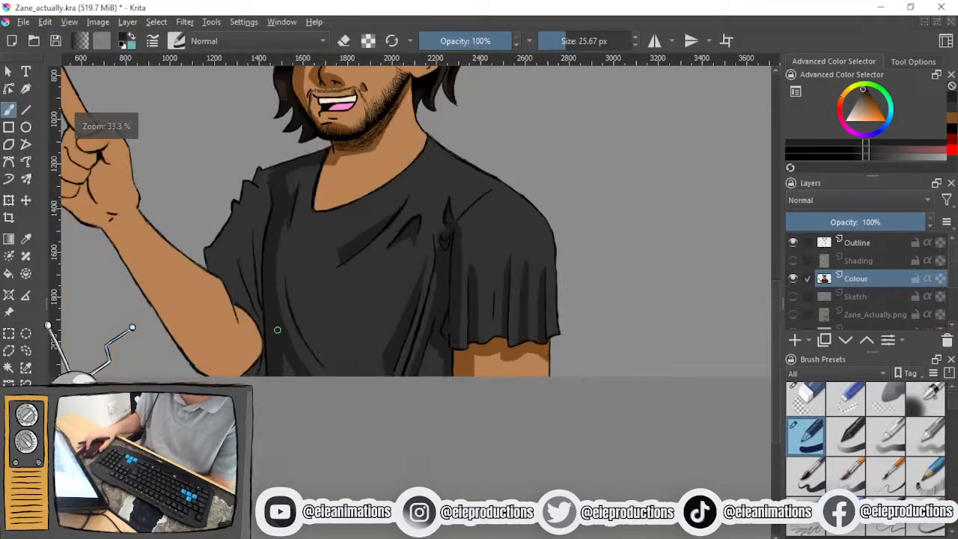
left_click_drag(277, 330, 309, 474)
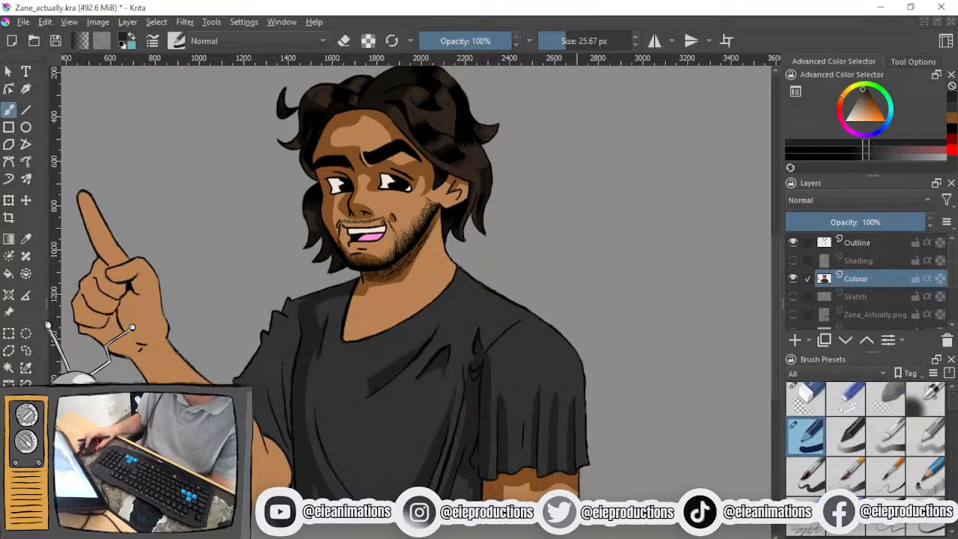
left_click(928, 527)
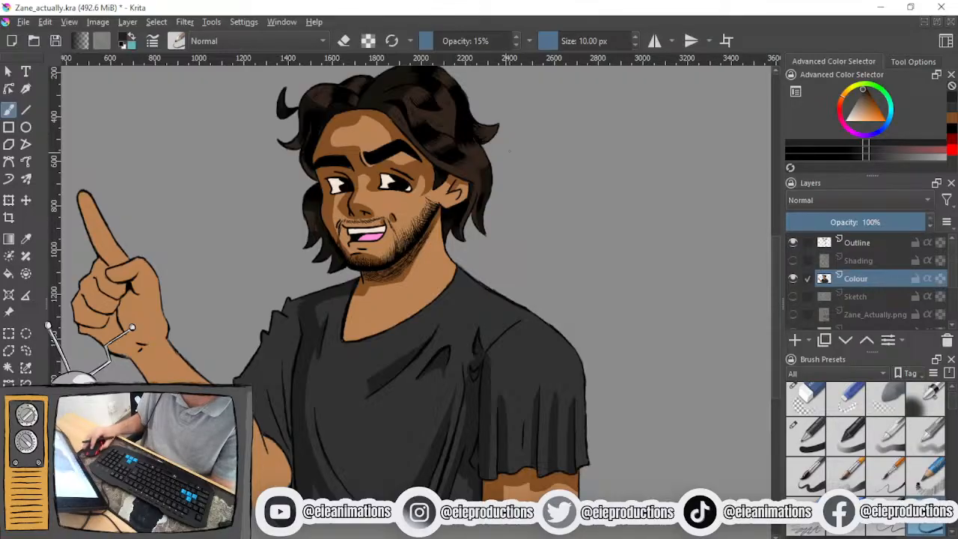
left_click(865, 259)
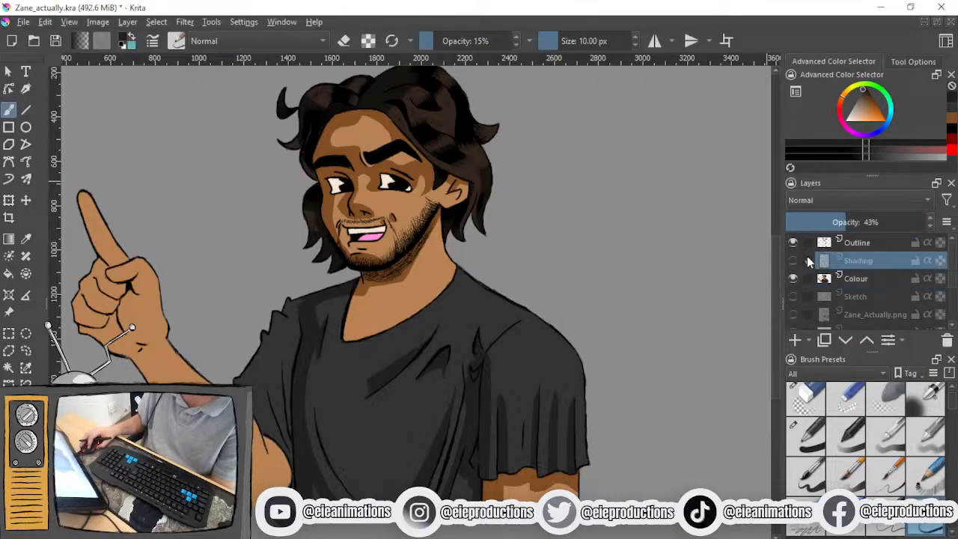
left_click(793, 260)
Sample the yellow of the hatching with the Shading layer at 100% opacity, and set the layer's opacity to 45%
scroll(500, 435, "up", 3)
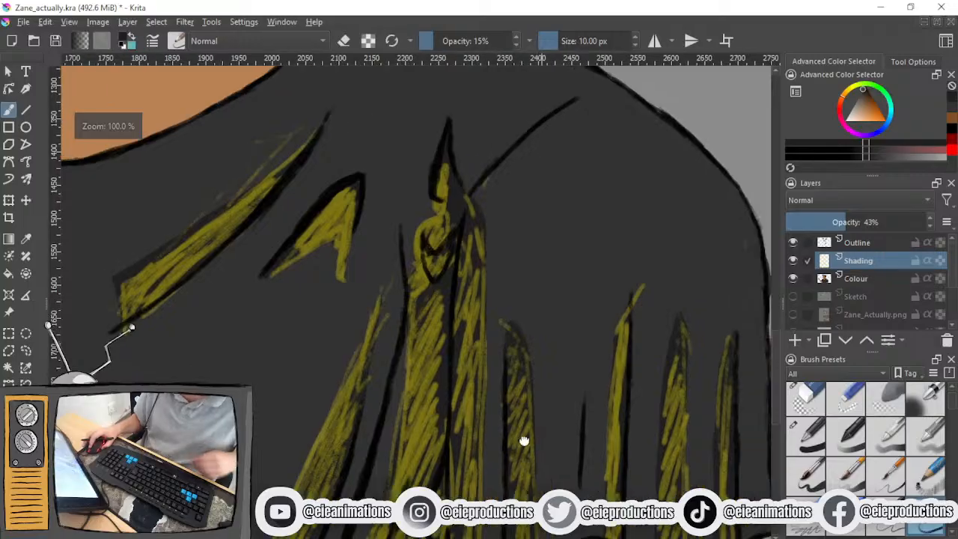
left_click_drag(650, 455, 467, 229)
left_click_drag(895, 223, 926, 222)
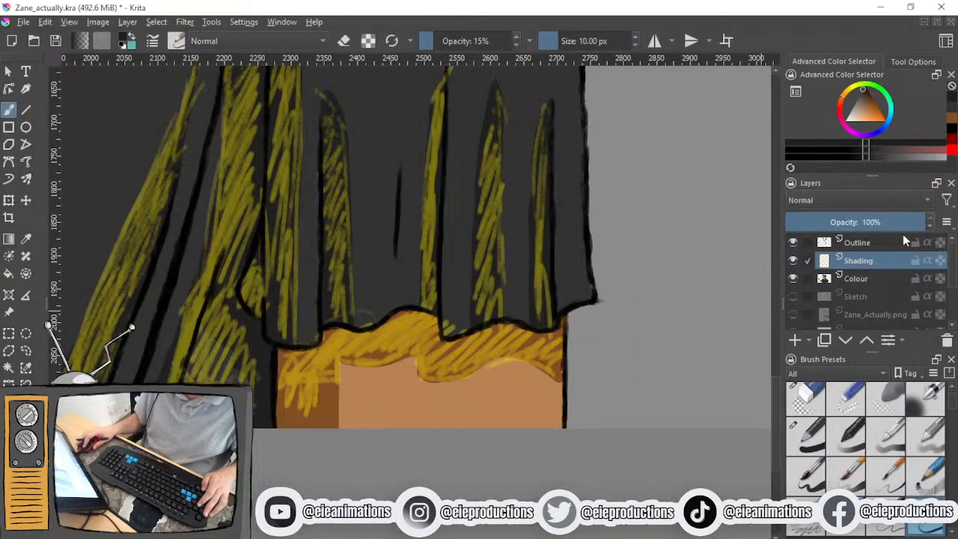
scroll(375, 348, "up", 4)
scroll(424, 330, "up", 2)
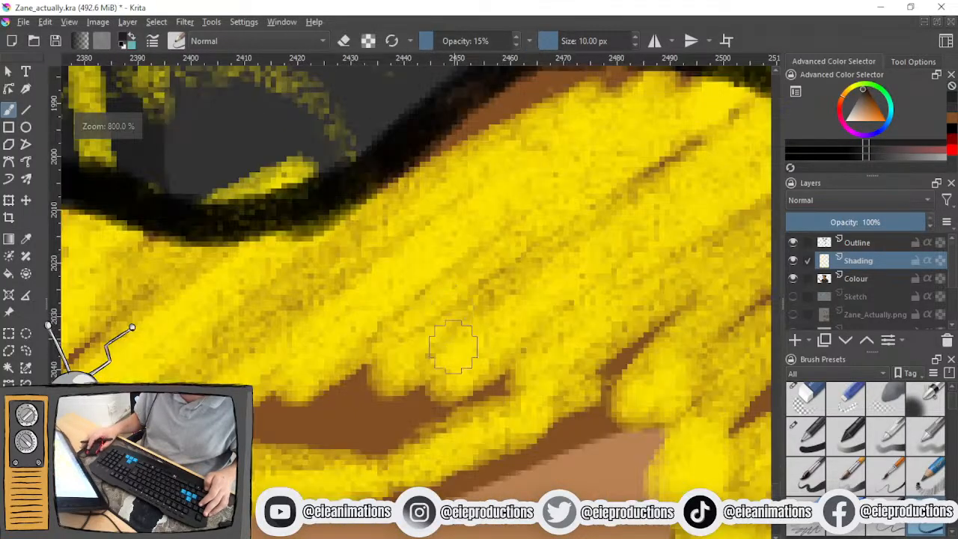
left_click(470, 346, "ctrl")
left_click(793, 260)
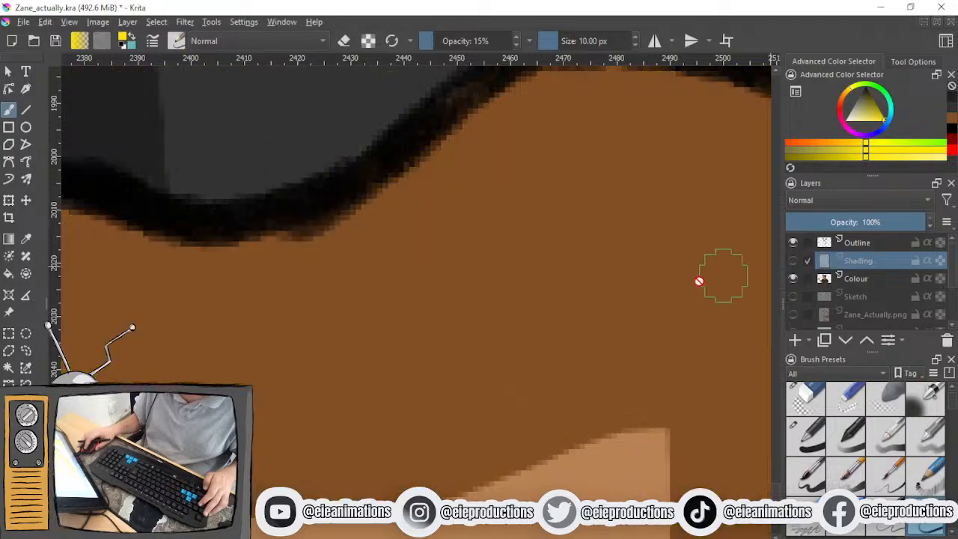
left_click(793, 260)
left_click(850, 220)
Sketch yellow shadow outlines around the two long creases on the raised arm's sleeve
scroll(443, 300, "down", 8)
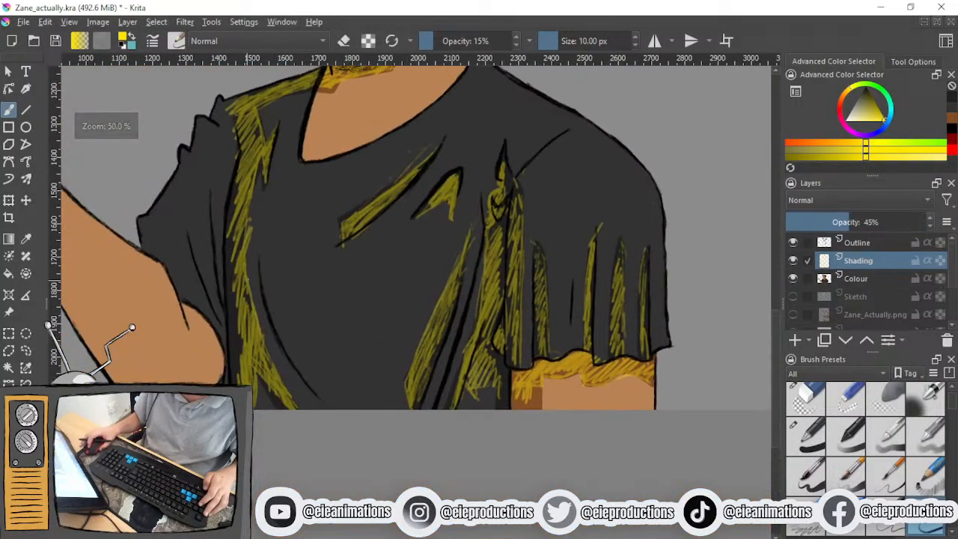
left_click_drag(247, 281, 427, 384)
scroll(346, 279, "up", 1)
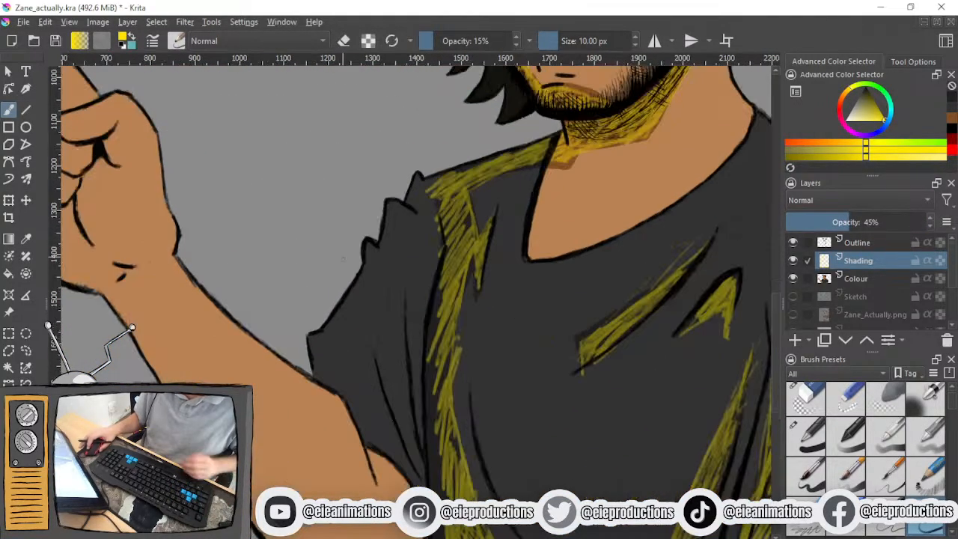
left_click_drag(454, 342, 435, 334)
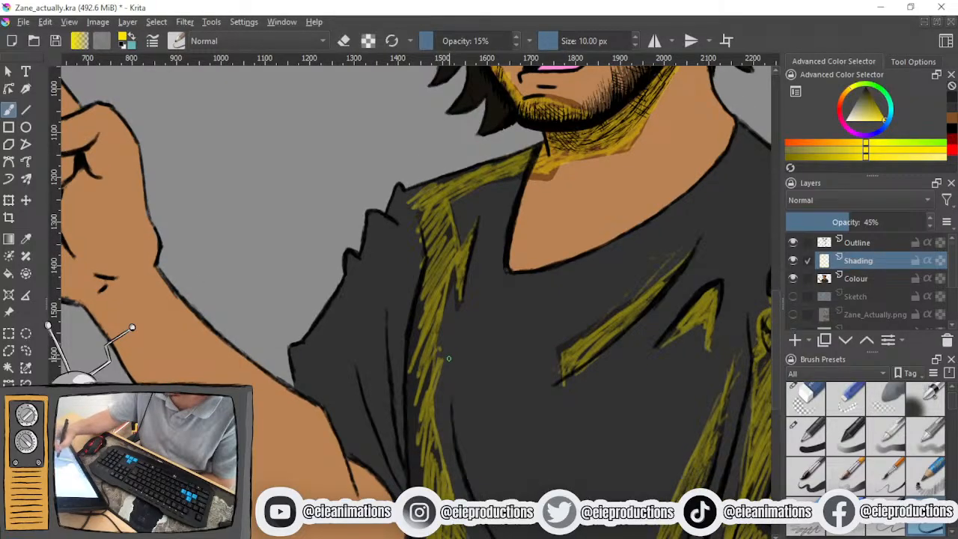
mouse_move(402, 394)
left_mouse_down()
mouse_move(387, 298)
mouse_move(376, 331)
mouse_move(396, 441)
left_mouse_up()
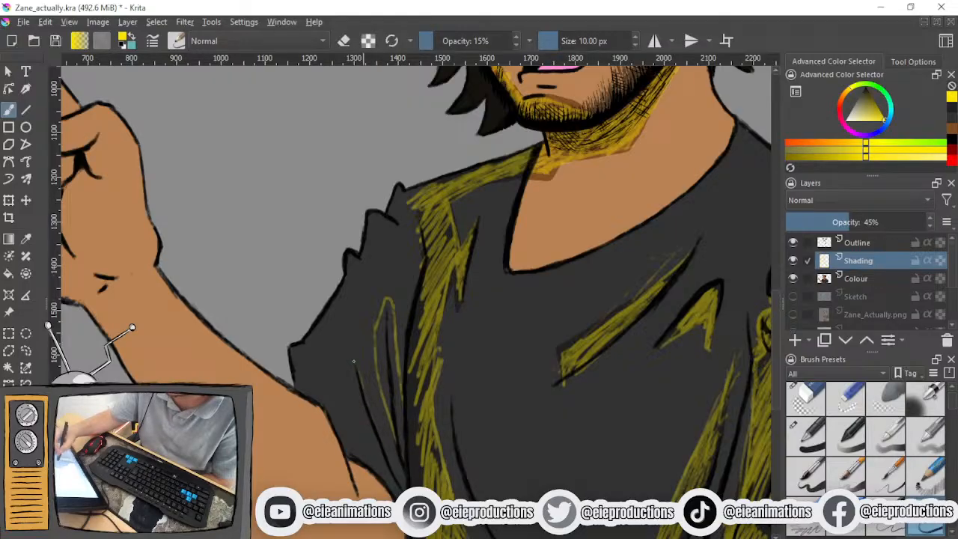
mouse_move(353, 362)
left_mouse_down()
mouse_move(348, 380)
mouse_move(390, 473)
left_mouse_up()
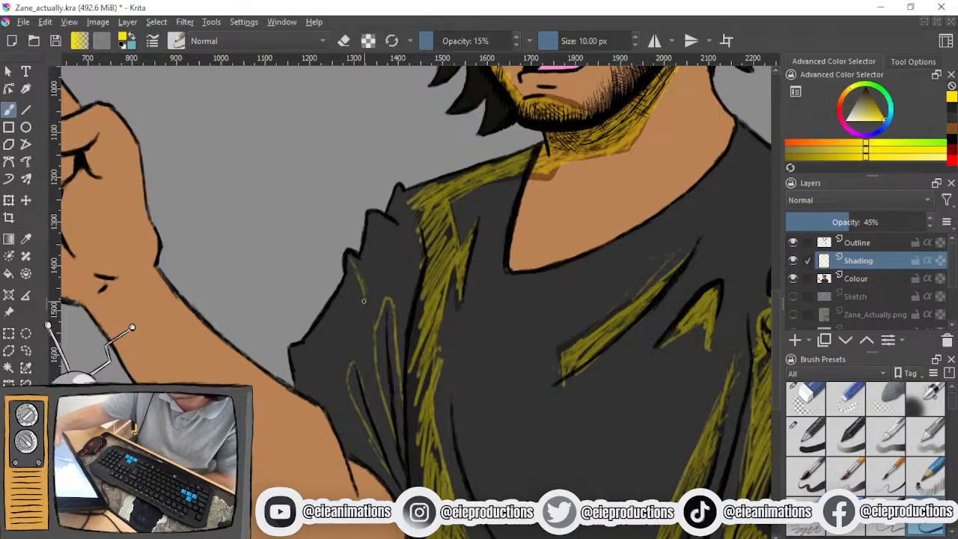
Outline yellow shadow areas at the sleeve's pointed folds, its outer corner, along the seam and near the armpit
left_click_drag(346, 283, 365, 304)
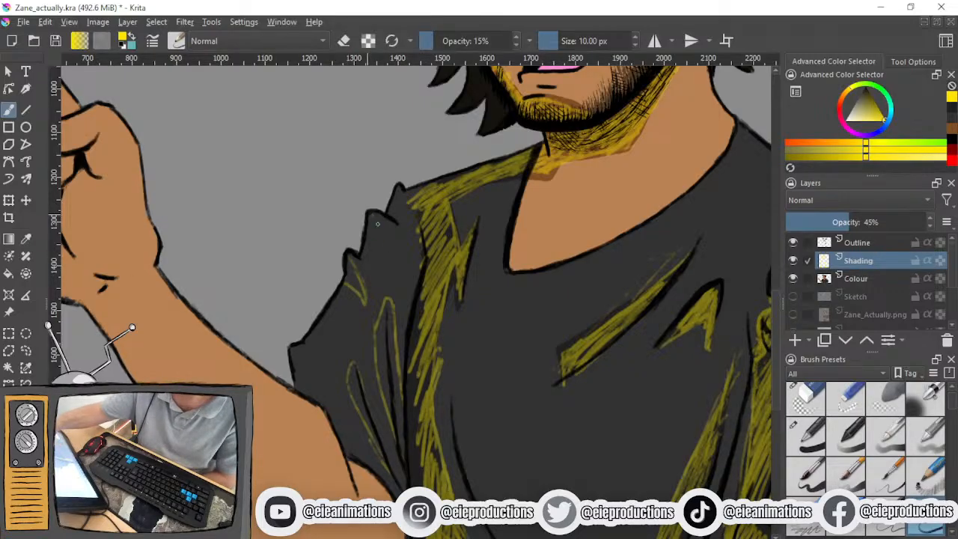
mouse_move(374, 217)
left_mouse_down()
mouse_move(384, 262)
mouse_move(366, 255)
mouse_move(380, 234)
left_mouse_up()
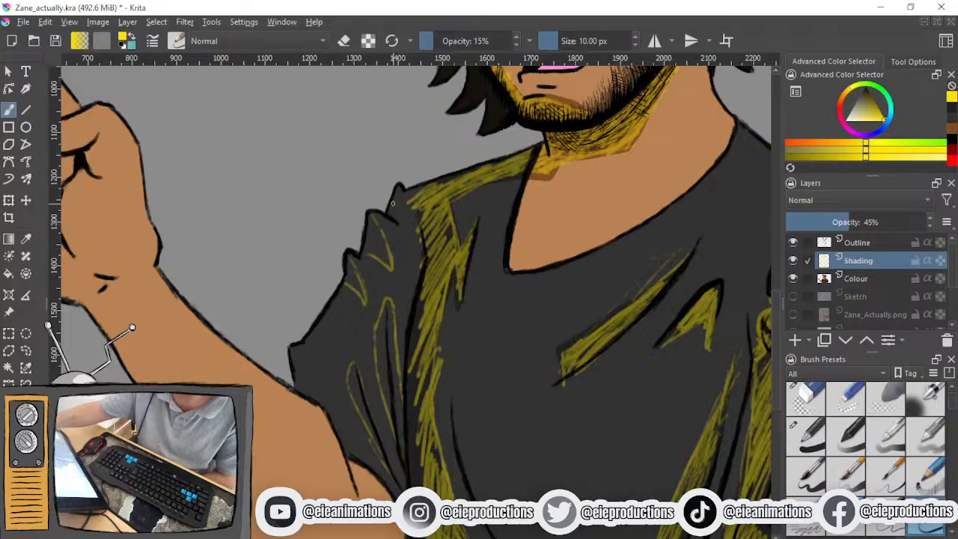
left_click_drag(404, 196, 414, 231)
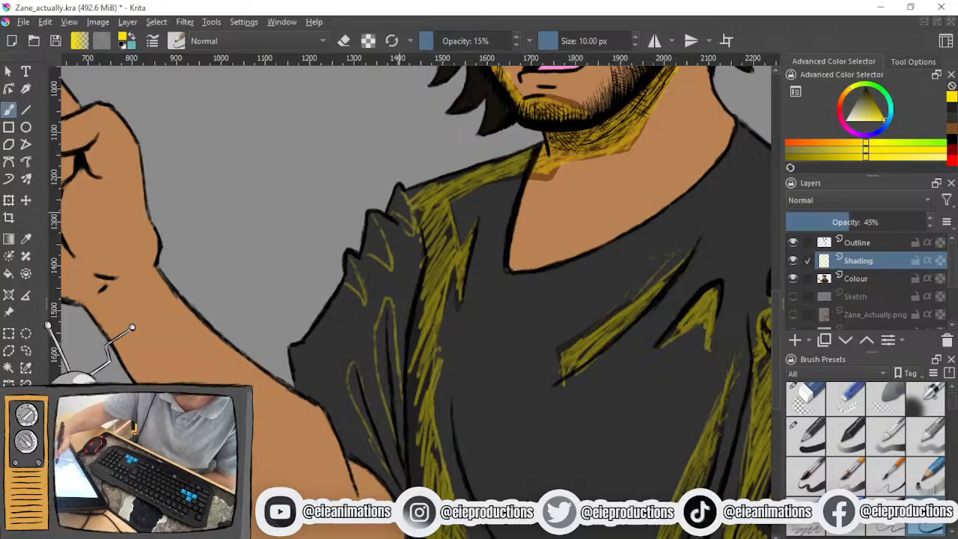
mouse_move(303, 353)
left_mouse_down()
mouse_move(337, 394)
mouse_move(334, 369)
left_mouse_up()
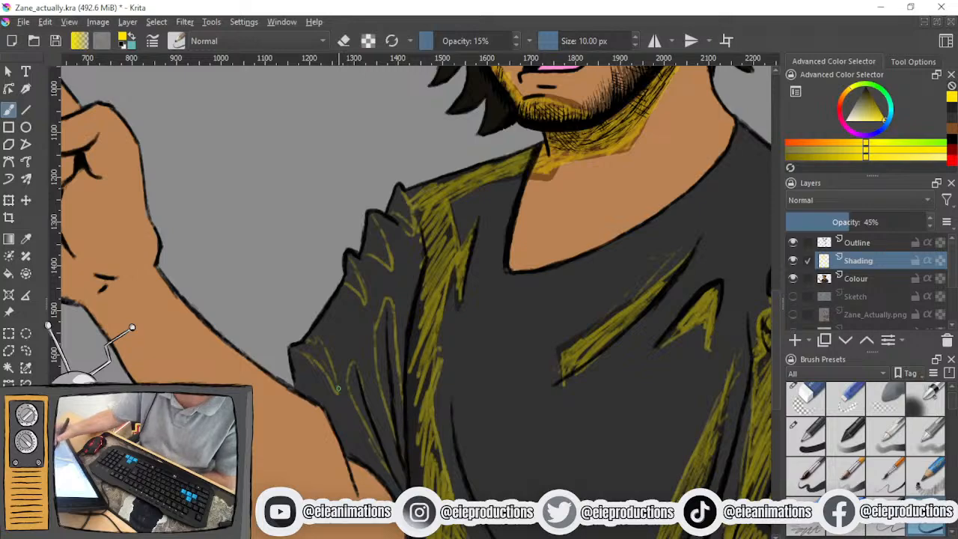
left_click_drag(420, 253, 397, 334)
left_click_drag(374, 427, 390, 404)
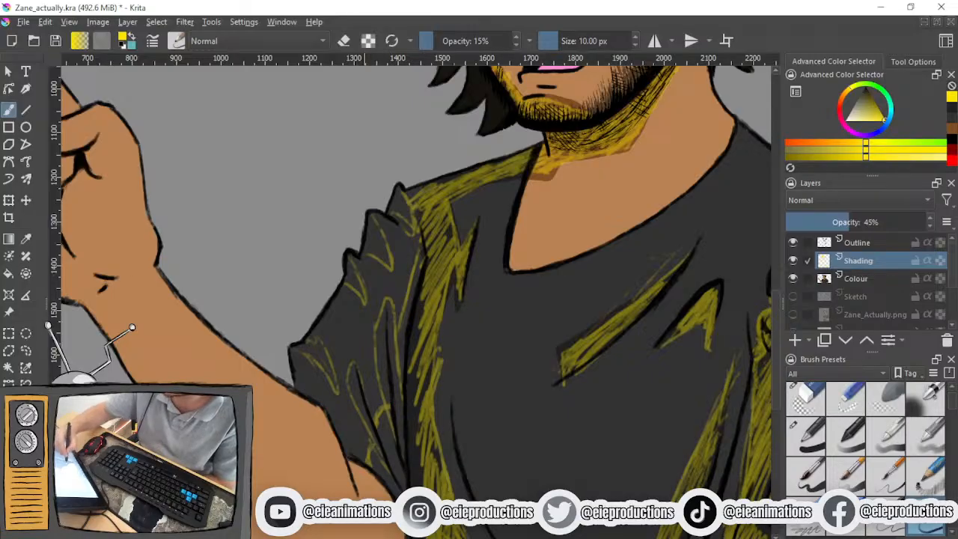
left_click_drag(346, 451, 368, 440)
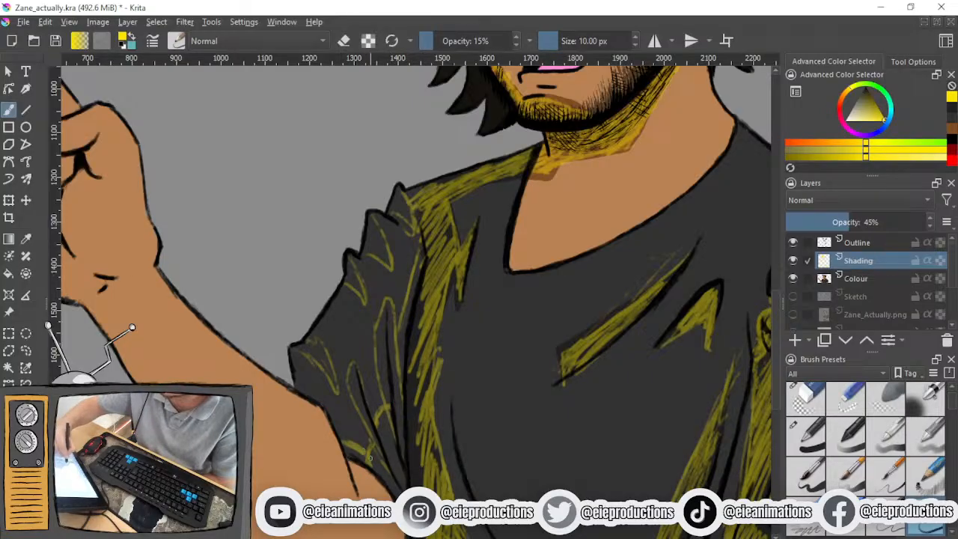
Hatch the shadow areas under the sleeve's three pointed folds and the strip beside the seam in yellow
scroll(370, 457, "down", 2)
scroll(370, 453, "up", 1)
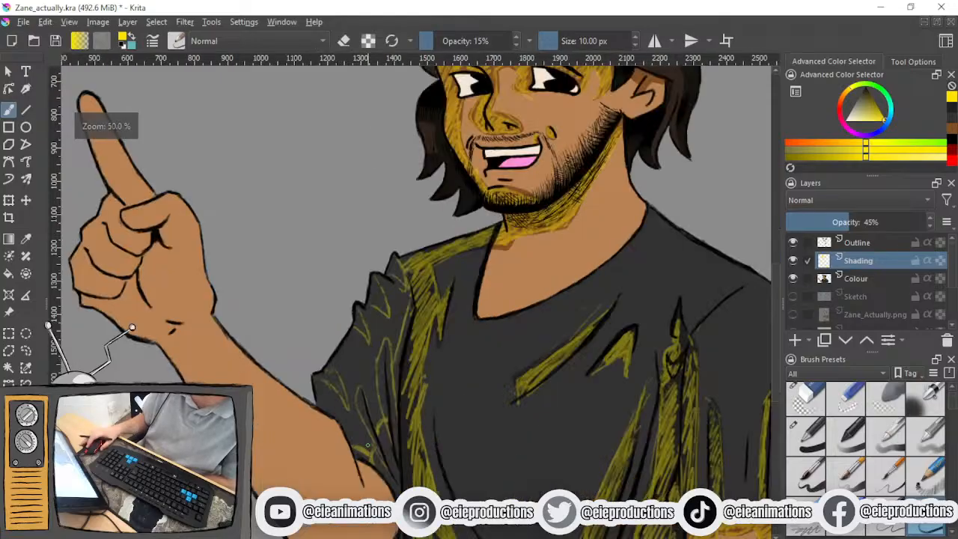
scroll(368, 443, "down", 3)
scroll(381, 385, "up", 2)
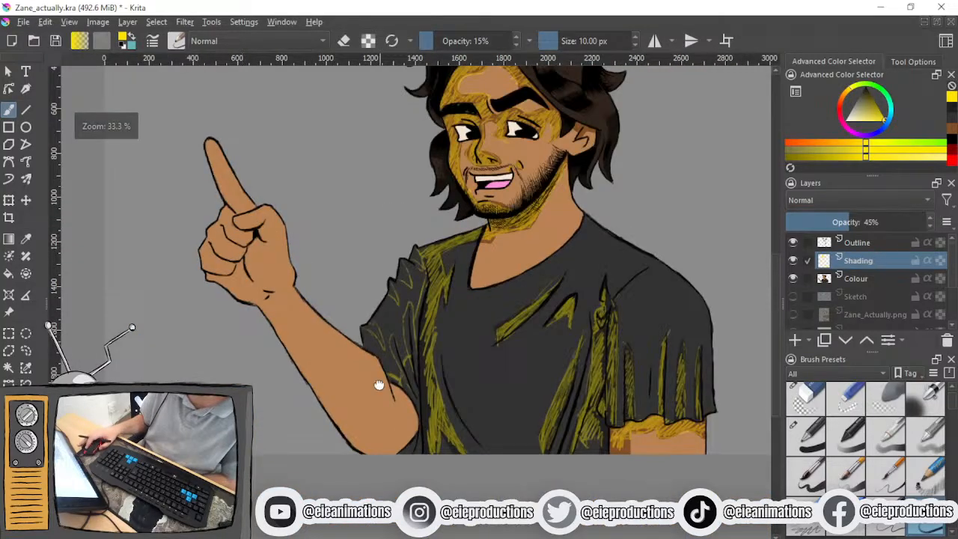
scroll(352, 365, "up", 4)
mouse_move(282, 313)
left_mouse_down()
mouse_move(280, 354)
mouse_move(284, 329)
mouse_move(314, 381)
left_mouse_up()
mouse_move(322, 221)
left_mouse_down()
mouse_move(329, 280)
mouse_move(334, 248)
mouse_move(348, 310)
mouse_move(365, 318)
mouse_move(353, 281)
left_mouse_up()
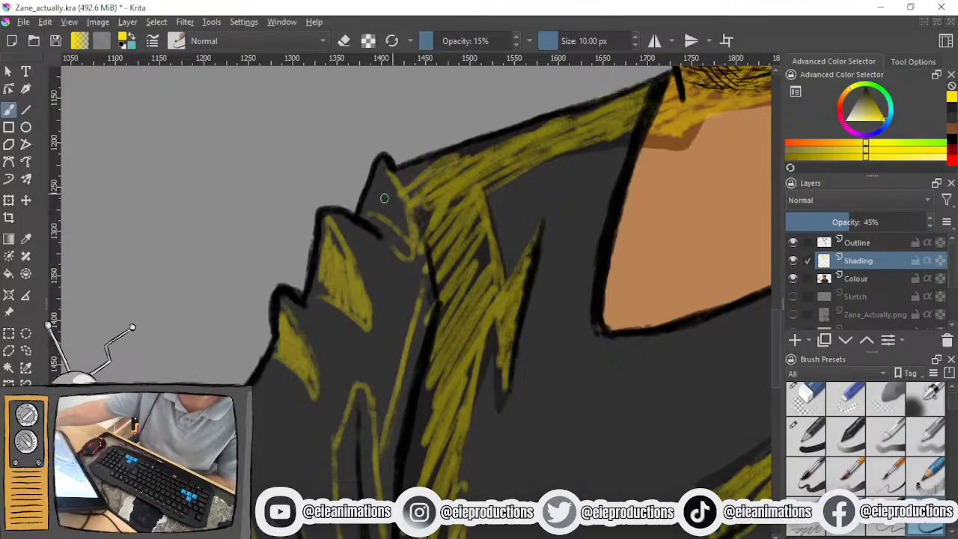
mouse_move(370, 217)
left_mouse_down()
mouse_move(379, 185)
mouse_move(398, 225)
mouse_move(410, 196)
left_mouse_up()
mouse_move(431, 285)
left_mouse_down()
mouse_move(396, 405)
mouse_move(382, 490)
mouse_move(405, 407)
mouse_move(393, 490)
mouse_move(372, 490)
left_mouse_up()
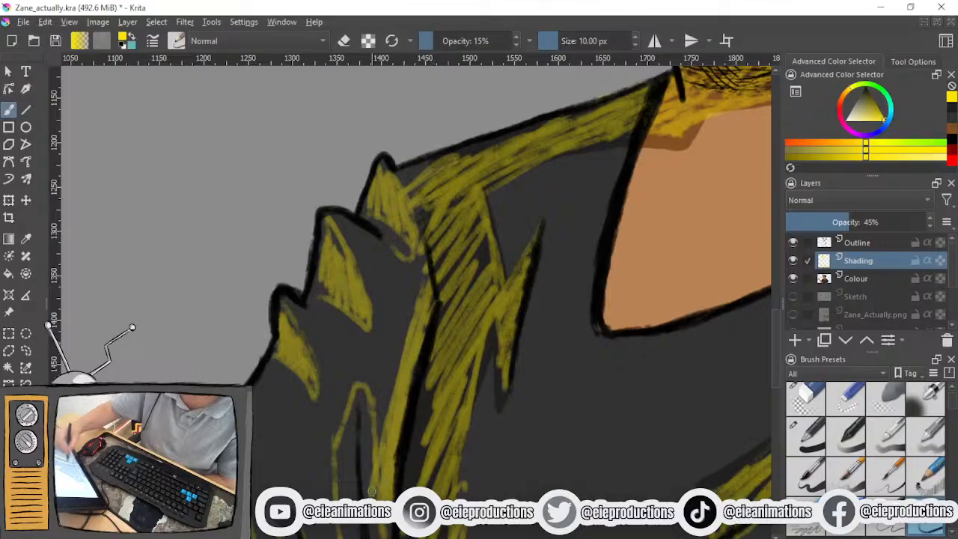
Fill the shadow outline around the sleeve's inner long crease and the curved area below it with yellow hatching
left_click_drag(359, 417, 338, 476)
mouse_move(338, 476)
left_mouse_down()
mouse_move(367, 404)
mouse_move(370, 478)
mouse_move(358, 389)
mouse_move(346, 426)
mouse_move(346, 271)
left_mouse_up()
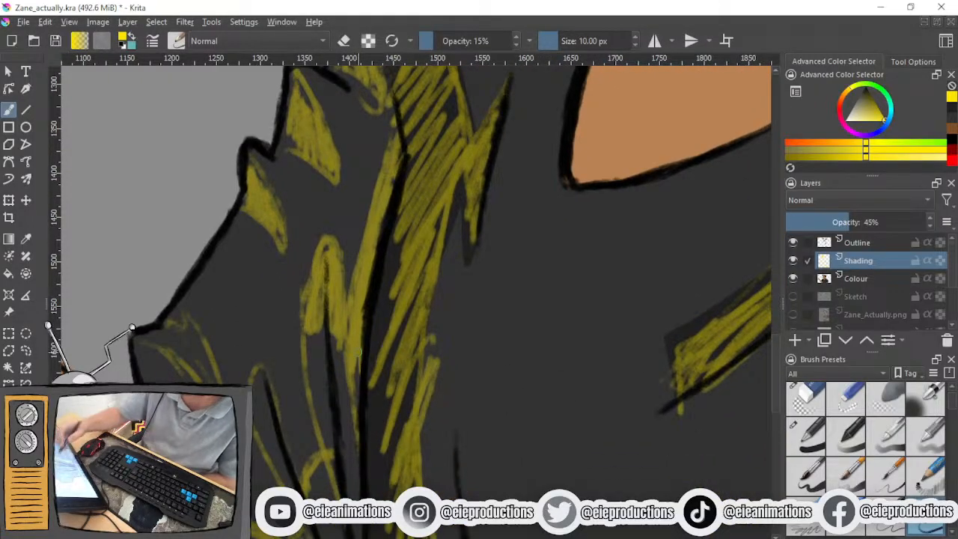
mouse_move(326, 404)
left_mouse_down()
mouse_move(323, 344)
mouse_move(313, 412)
mouse_move(330, 344)
mouse_move(340, 449)
mouse_move(351, 440)
mouse_move(348, 385)
mouse_move(354, 494)
mouse_move(346, 419)
mouse_move(339, 472)
mouse_move(319, 473)
mouse_move(330, 486)
mouse_move(335, 397)
mouse_move(336, 481)
mouse_move(320, 430)
left_mouse_up()
mouse_move(321, 486)
left_mouse_down()
mouse_move(331, 419)
mouse_move(337, 494)
mouse_move(343, 423)
mouse_move(345, 483)
left_mouse_up()
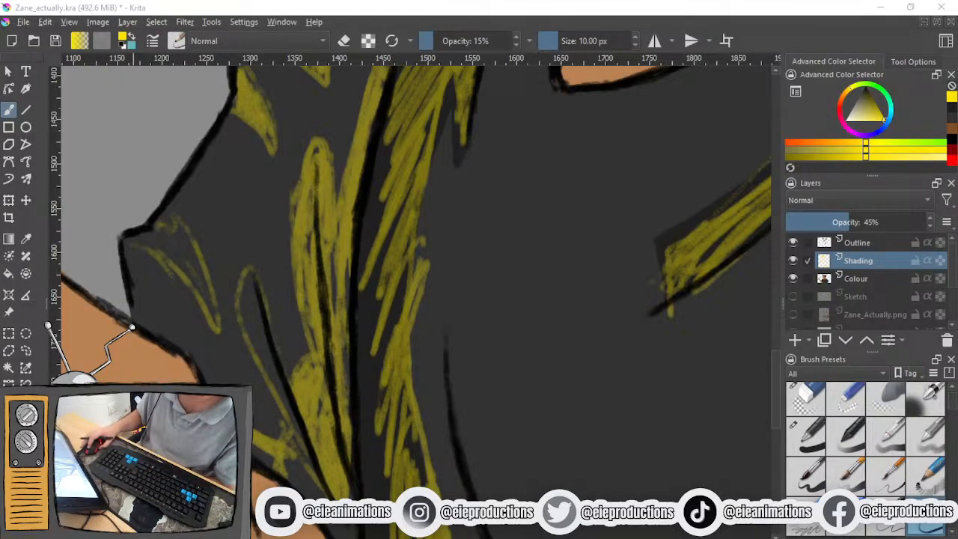
Hatch yellow shading into the sleeve's outer corner, the outer crease and the area along the sleeve's lower edge
mouse_move(133, 232)
left_mouse_down()
mouse_move(178, 268)
mouse_move(179, 232)
mouse_move(217, 326)
left_mouse_up()
mouse_move(250, 282)
left_mouse_down()
mouse_move(248, 330)
mouse_move(281, 388)
left_mouse_up()
mouse_move(244, 330)
left_mouse_down()
mouse_move(309, 437)
mouse_move(289, 474)
mouse_move(307, 494)
left_mouse_up()
left_click_drag(295, 440, 325, 492)
Extend the yellow hatching to the armpit, where the sleeve creases meet the seam
left_click_drag(340, 449, 333, 361)
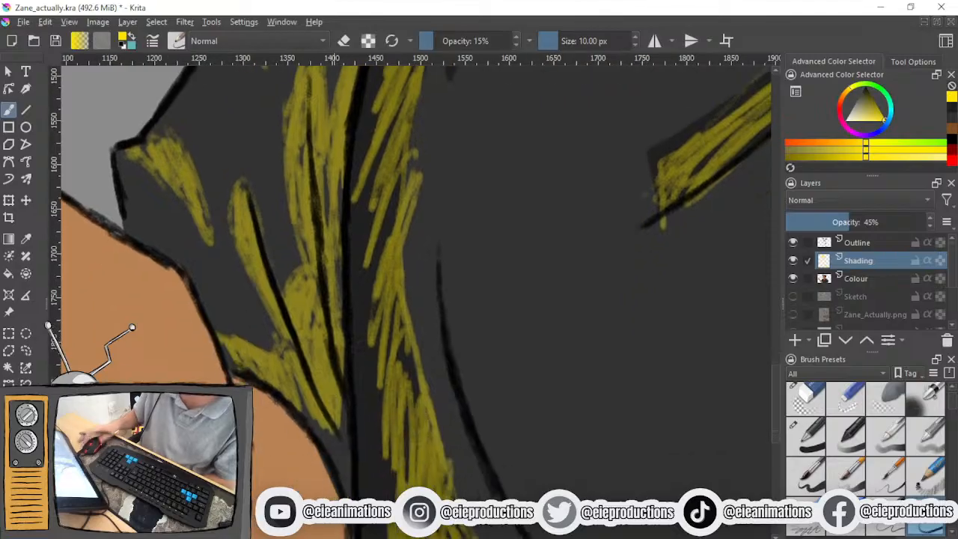
left_click_drag(302, 404, 329, 470)
left_click_drag(318, 419, 347, 483)
left_click_drag(336, 401, 346, 497)
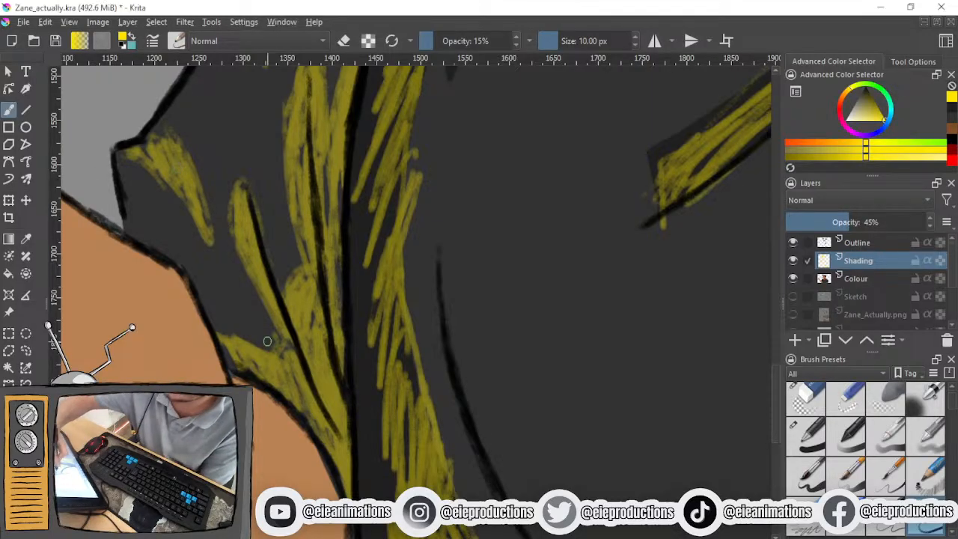
Extend the yellow hatching along the sleeve's lower edge, filling from the outer corner down towards the armpit
mouse_move(288, 348)
left_mouse_down()
mouse_move(222, 326)
mouse_move(243, 340)
mouse_move(242, 362)
left_mouse_up()
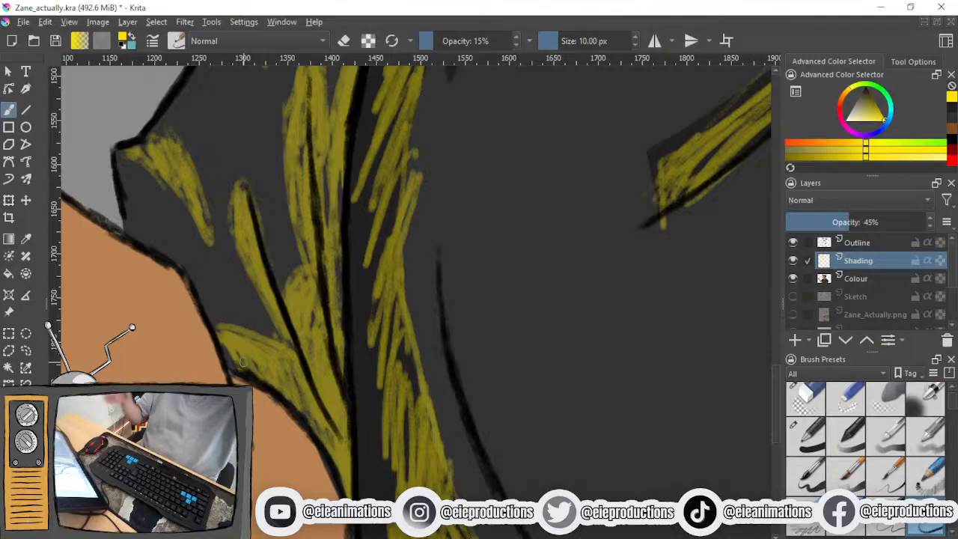
scroll(331, 349, "down", 4)
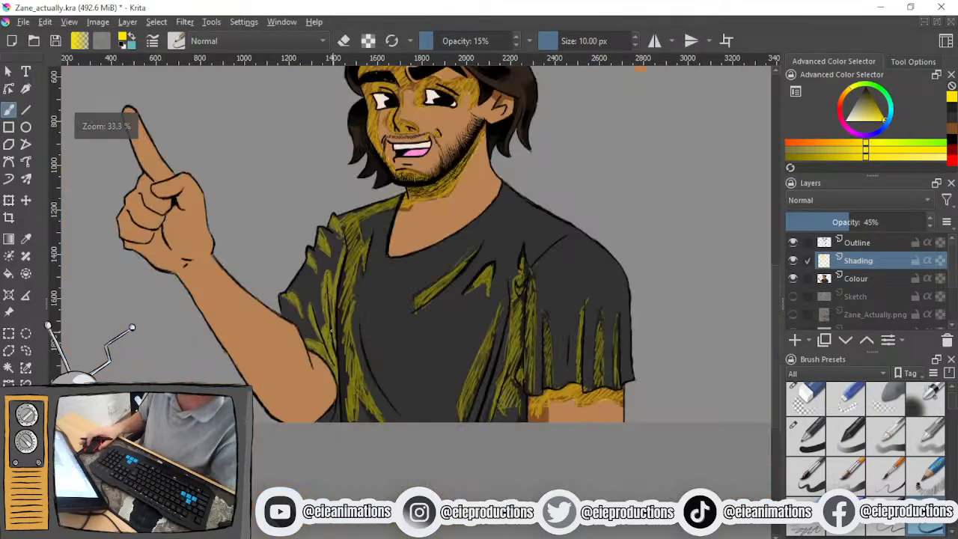
scroll(327, 315, "up", 1)
left_click_drag(323, 318, 321, 356)
scroll(322, 356, "up", 1)
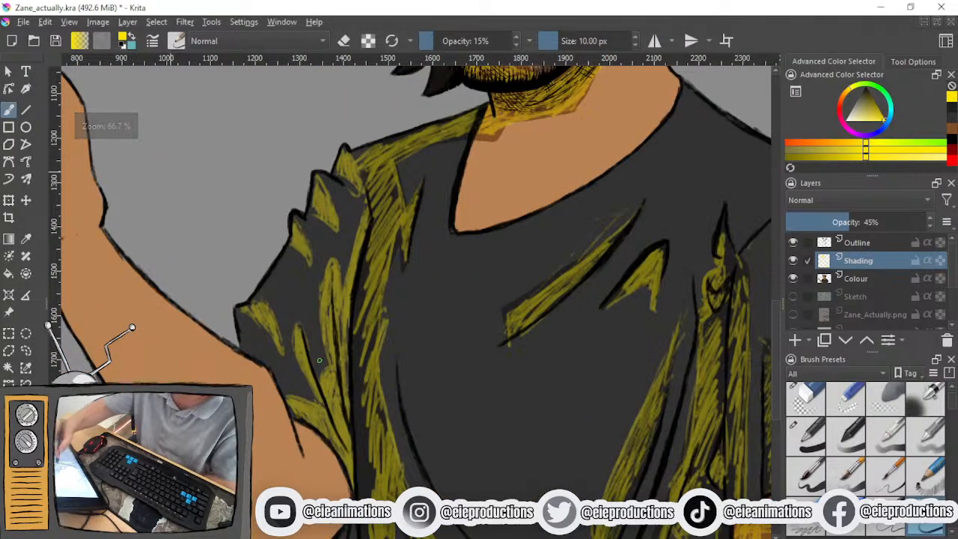
mouse_move(248, 343)
left_mouse_down()
mouse_move(299, 399)
mouse_move(248, 338)
mouse_move(250, 357)
mouse_move(298, 395)
left_mouse_up()
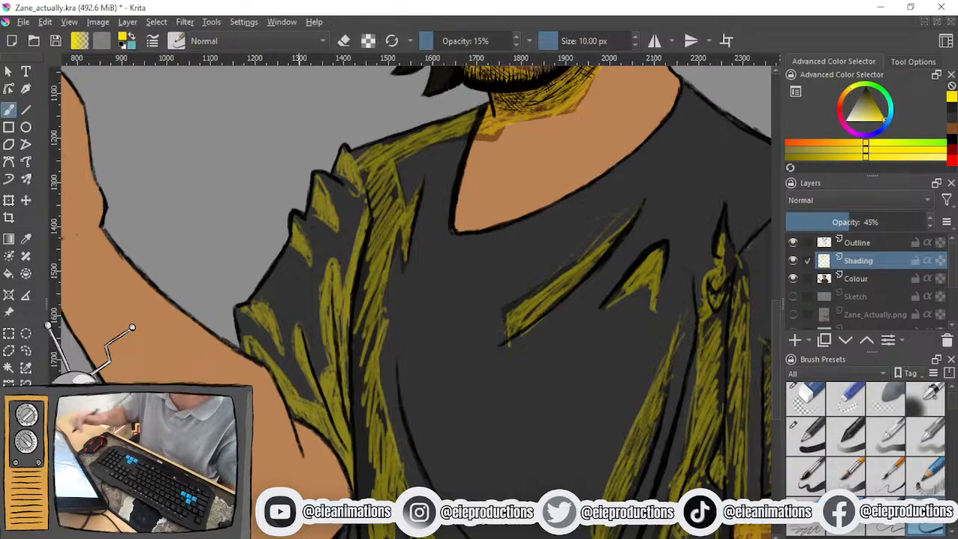
Trace the shadow boundary in yellow from the wrist down the raised forearm and around the elbow
scroll(303, 402, "down", 2)
left_click_drag(318, 426, 341, 412)
scroll(300, 386, "up", 2)
scroll(304, 389, "down", 1)
scroll(341, 413, "up", 1)
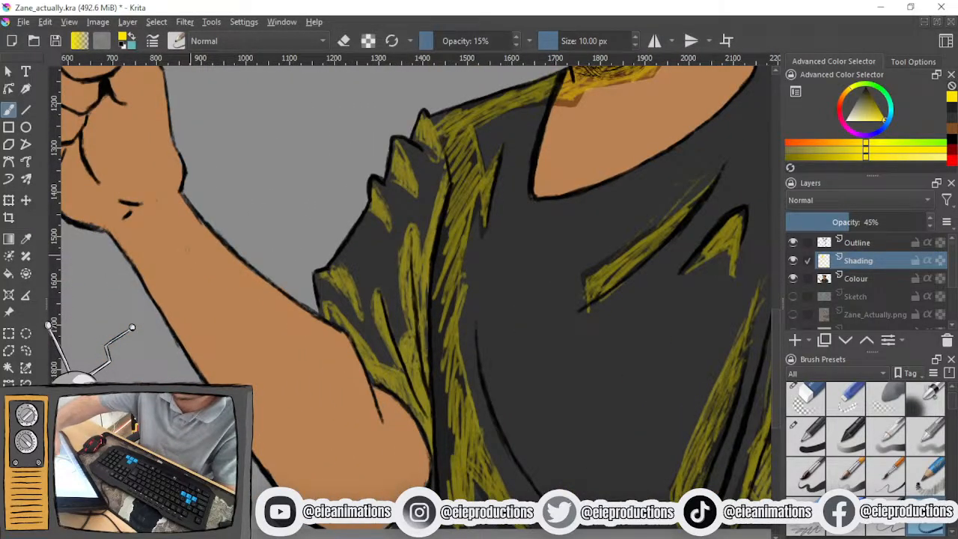
mouse_move(174, 243)
left_mouse_down()
mouse_move(247, 342)
mouse_move(286, 373)
mouse_move(332, 474)
mouse_move(316, 445)
mouse_move(359, 496)
mouse_move(421, 459)
left_mouse_up()
scroll(389, 471, "down", 3)
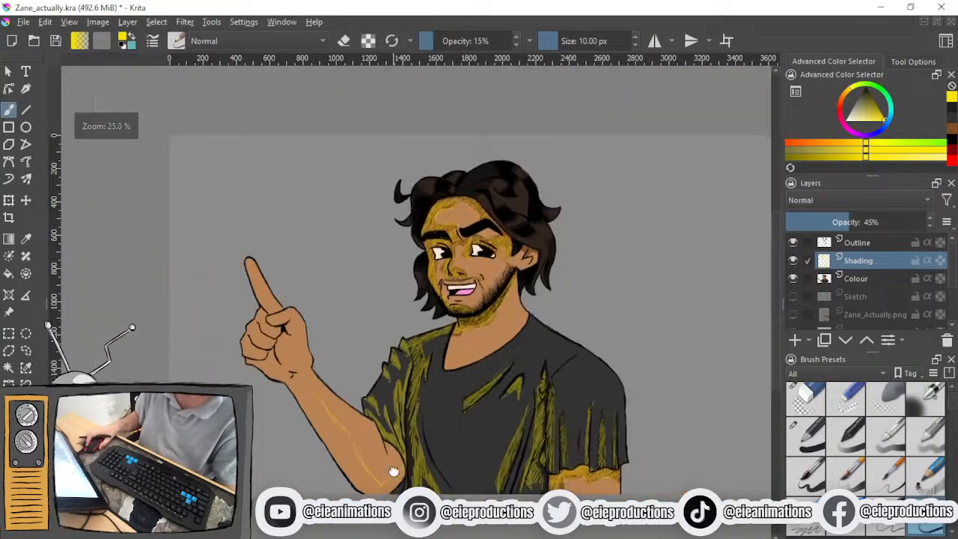
Hatch the small shirt area beneath the elbow, beside the seam, in yellow
scroll(390, 472, "up", 4)
mouse_move(401, 400)
left_mouse_down()
mouse_move(438, 380)
mouse_move(449, 389)
mouse_move(443, 419)
left_mouse_up()
left_click_drag(449, 396, 435, 423)
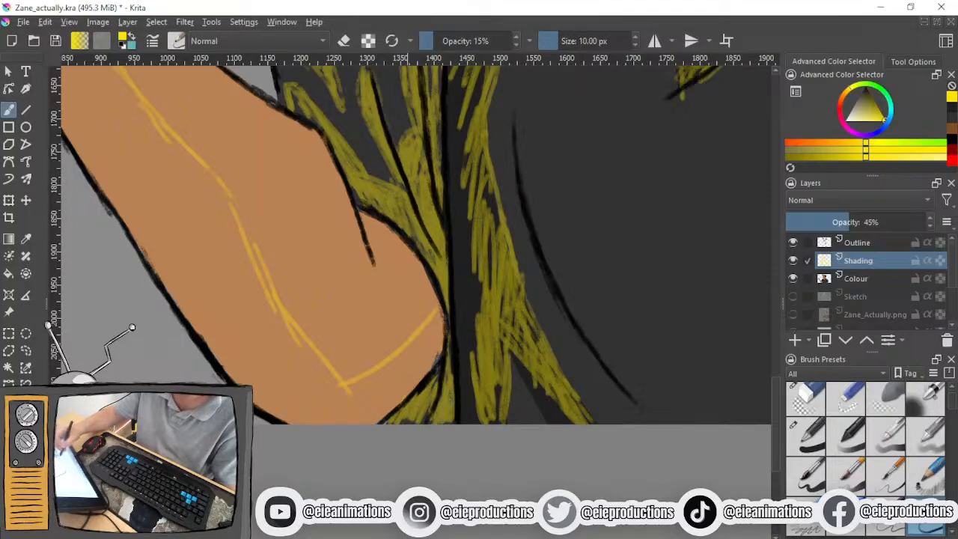
Outline the palm's shadow in yellow down to the wrist and mark the shadow edge on the thumb
scroll(234, 331, "down", 3)
scroll(233, 331, "up", 2)
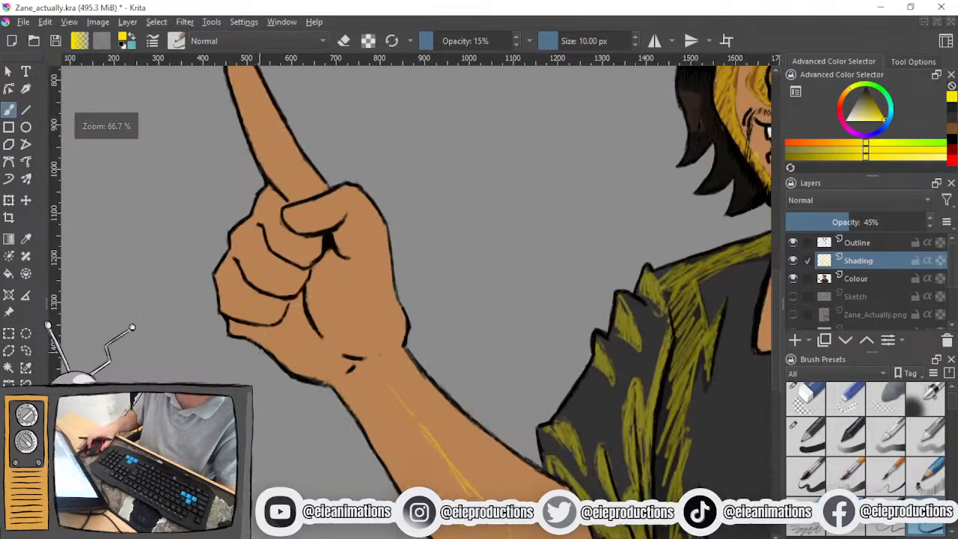
mouse_move(350, 266)
left_mouse_down()
mouse_move(357, 346)
mouse_move(372, 350)
mouse_move(397, 398)
left_mouse_up()
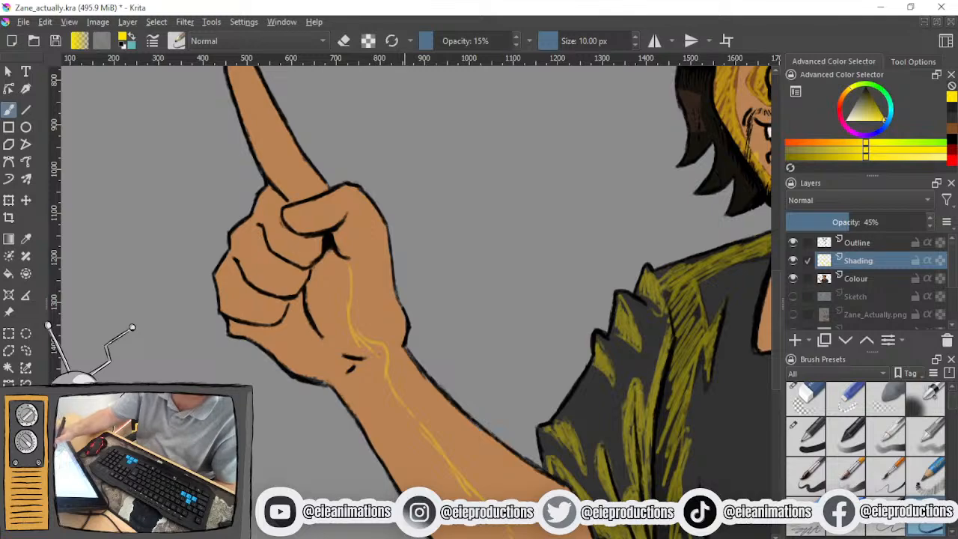
mouse_move(285, 218)
left_mouse_down()
mouse_move(325, 206)
mouse_move(318, 211)
mouse_move(351, 214)
mouse_move(362, 247)
left_mouse_up()
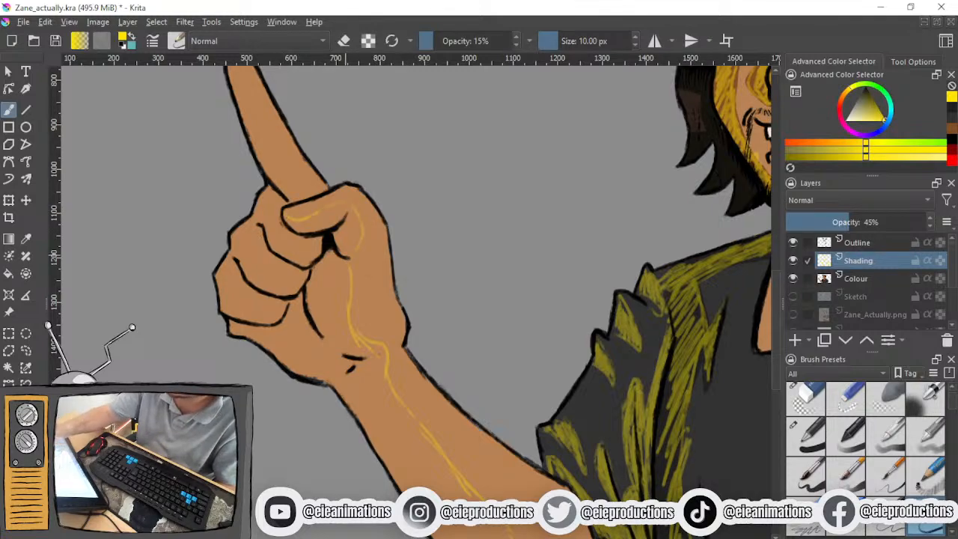
mouse_move(272, 198)
left_mouse_down()
mouse_move(274, 249)
mouse_move(251, 271)
left_mouse_up()
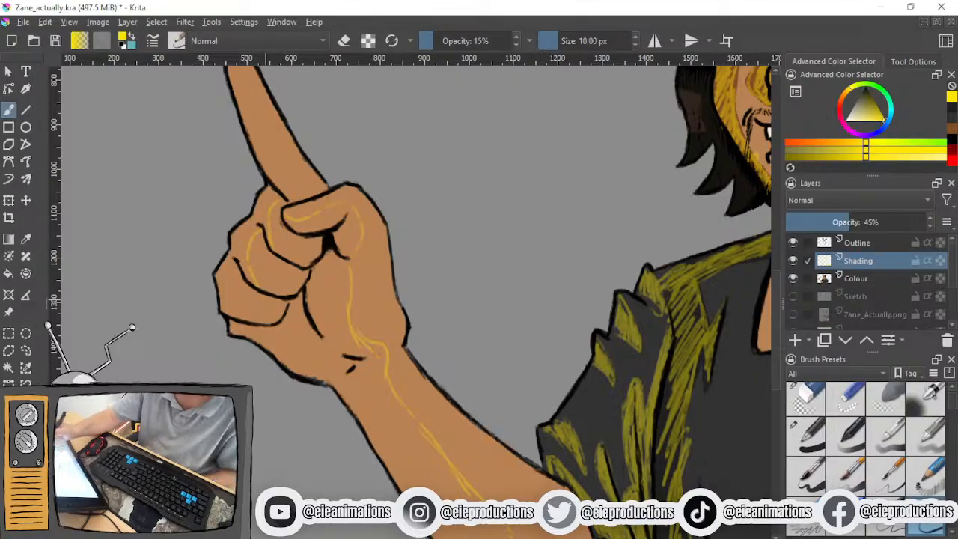
key("ctrl+z")
key("ctrl+z")
key("ctrl+z")
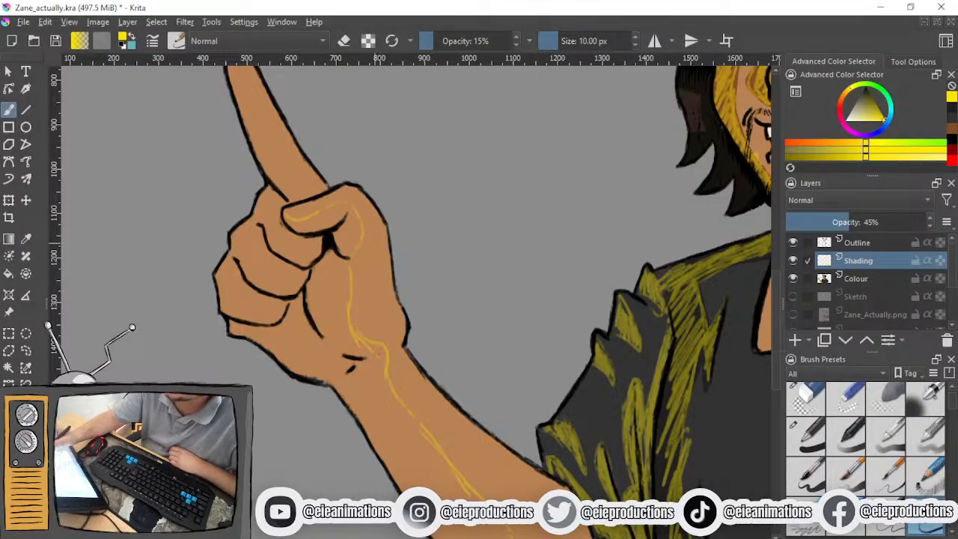
Outline the shadow areas on the curled fingers in yellow and sketch a light-direction arrow pointing towards the hand
mouse_move(285, 223)
left_mouse_down()
mouse_move(244, 282)
mouse_move(244, 303)
left_mouse_up()
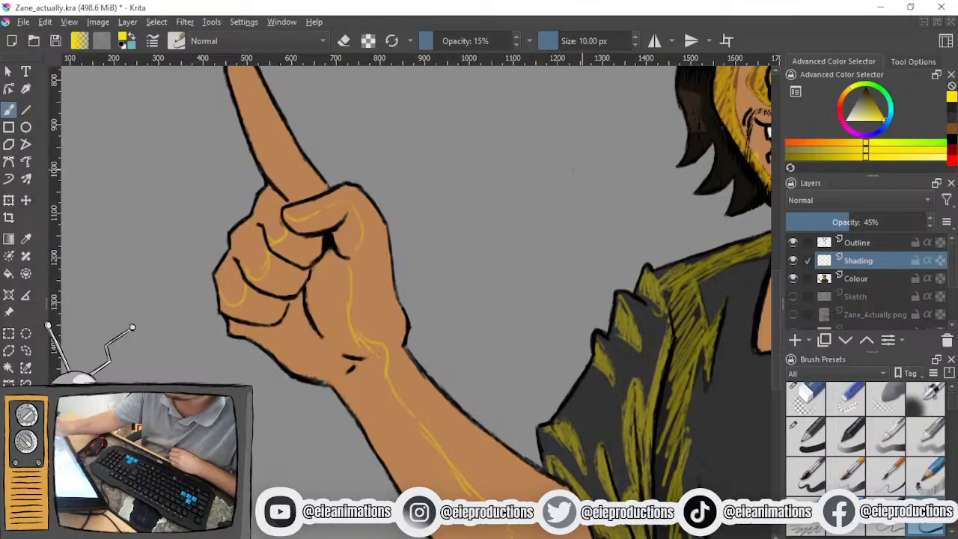
left_click_drag(560, 159, 447, 228)
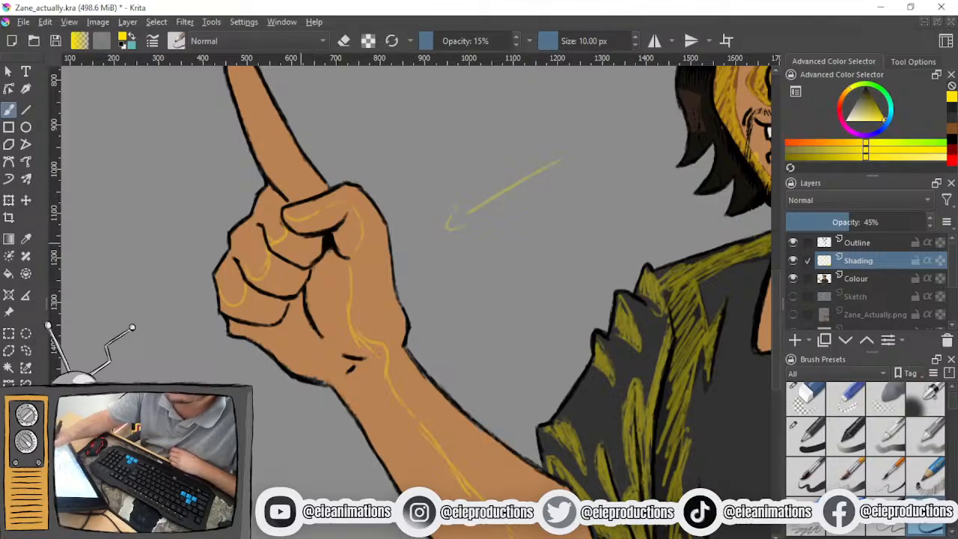
left_click_drag(324, 242, 294, 247)
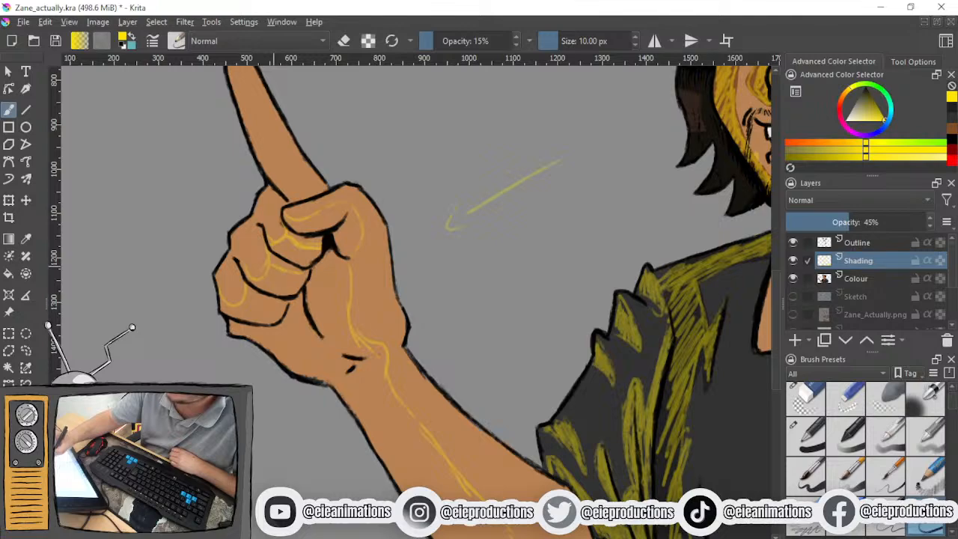
mouse_move(271, 305)
left_mouse_down()
mouse_move(254, 298)
mouse_move(278, 305)
left_mouse_up()
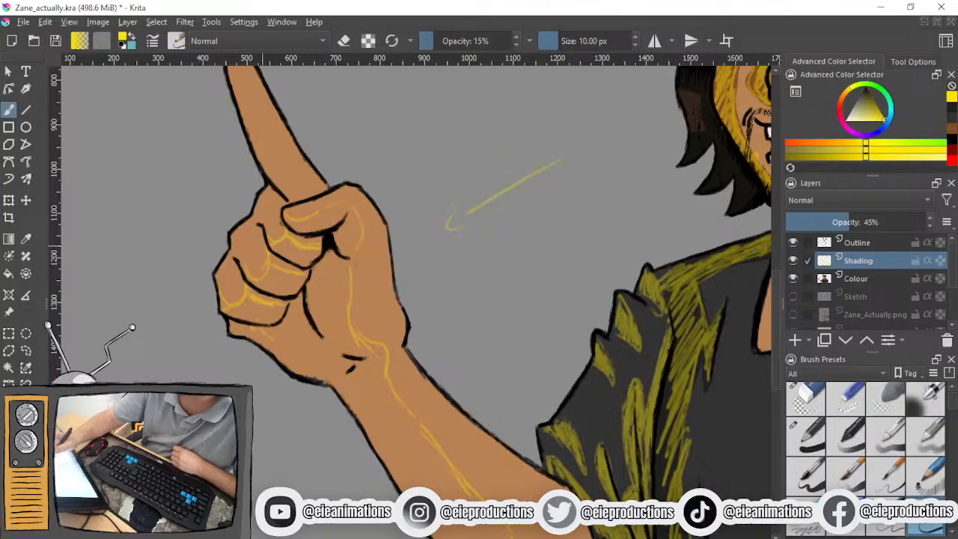
left_click_drag(264, 177, 220, 244)
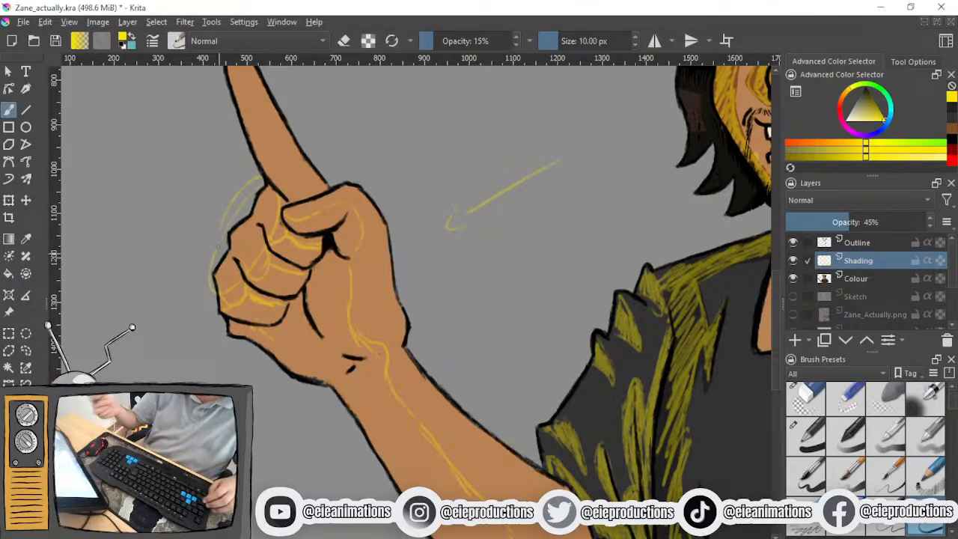
key("ctrl+z")
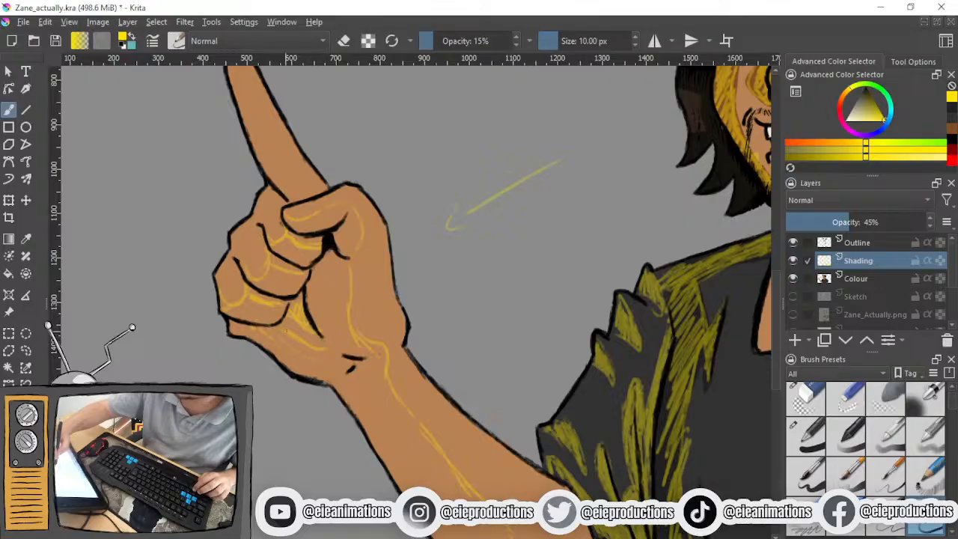
mouse_move(287, 343)
left_mouse_down()
mouse_move(313, 346)
mouse_move(363, 341)
left_mouse_up()
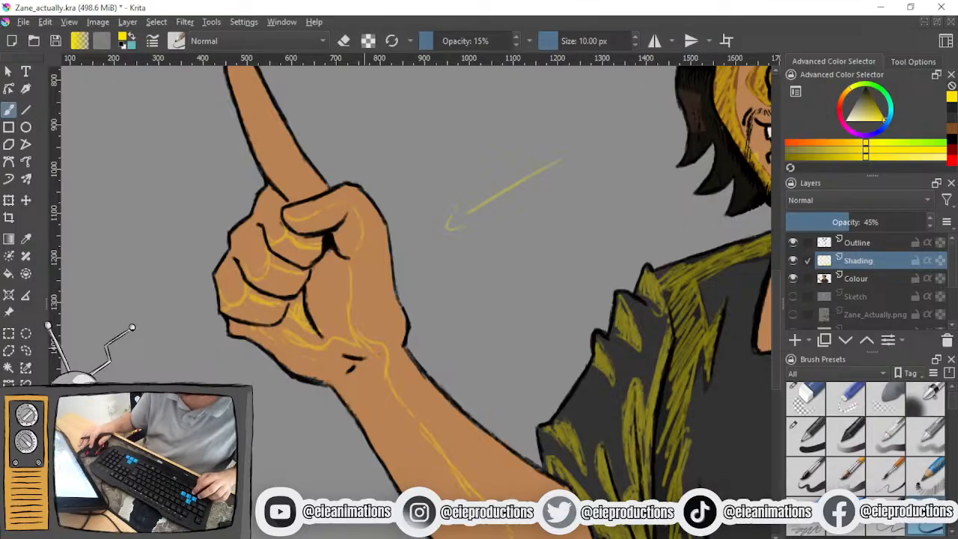
key("ctrl+z")
key("ctrl+z")
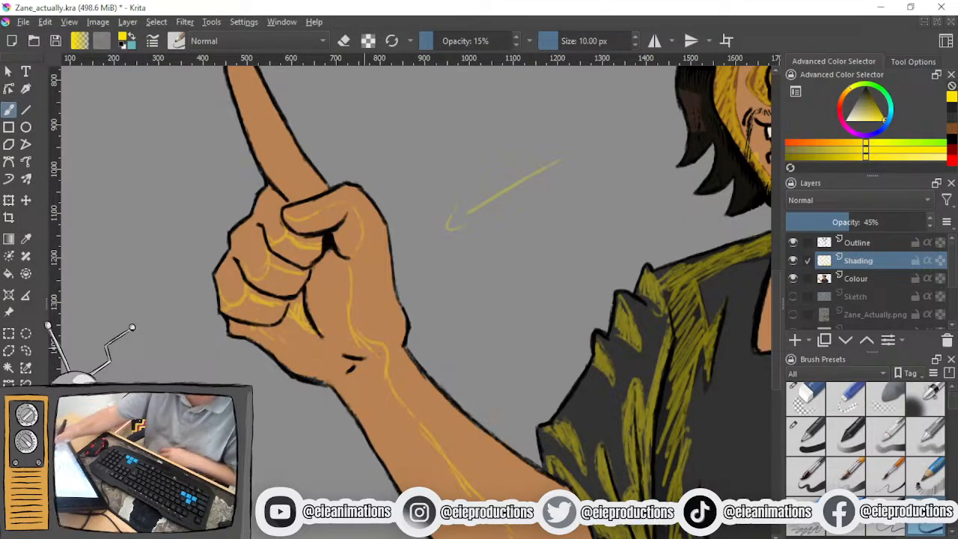
key("ctrl+z")
key("ctrl+z")
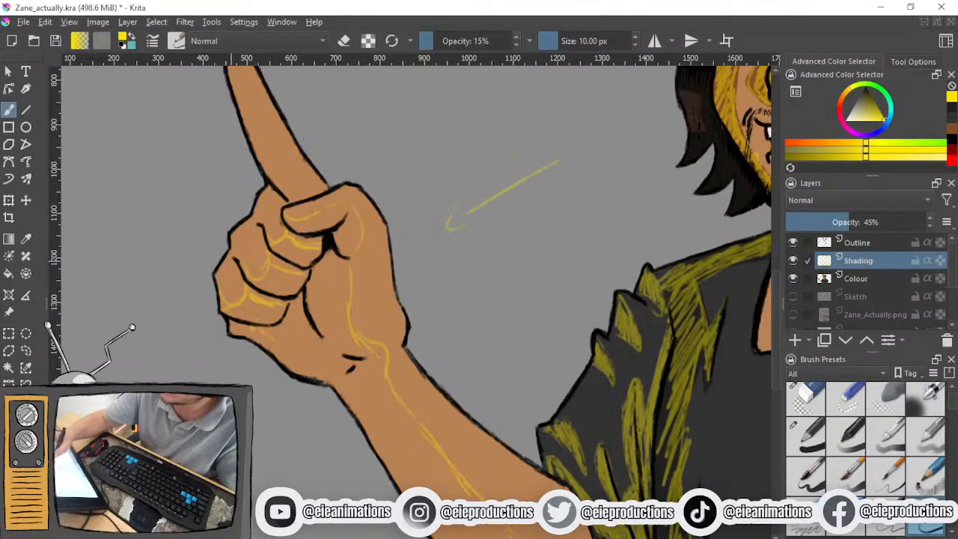
Hatch yellow into the shadow areas on the curled fingers and at the base of the pointing finger
left_click_drag(227, 275, 225, 288)
left_click_drag(236, 261, 232, 298)
mouse_move(244, 221)
left_mouse_down()
mouse_move(233, 266)
mouse_move(260, 269)
mouse_move(275, 298)
left_mouse_up()
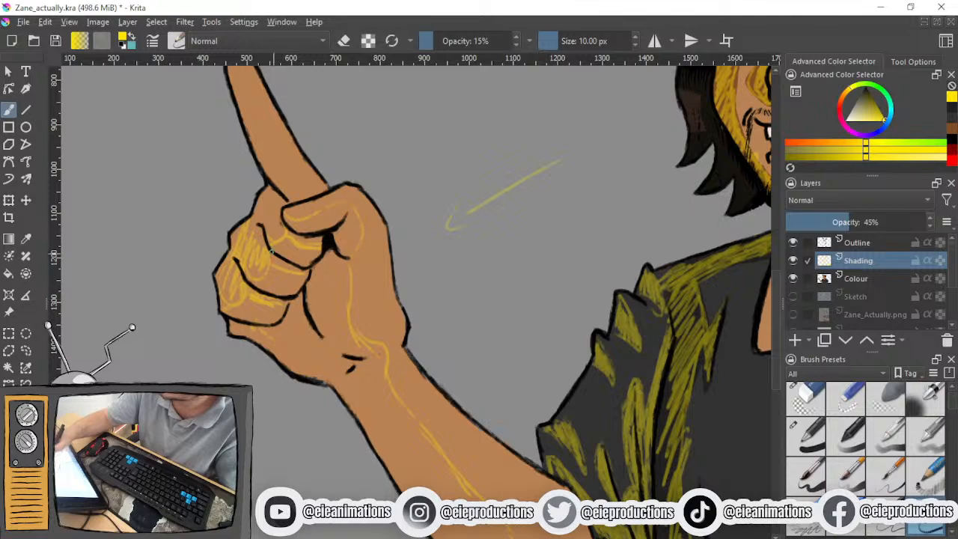
mouse_move(259, 265)
left_mouse_down()
mouse_move(255, 275)
mouse_move(307, 261)
left_mouse_up()
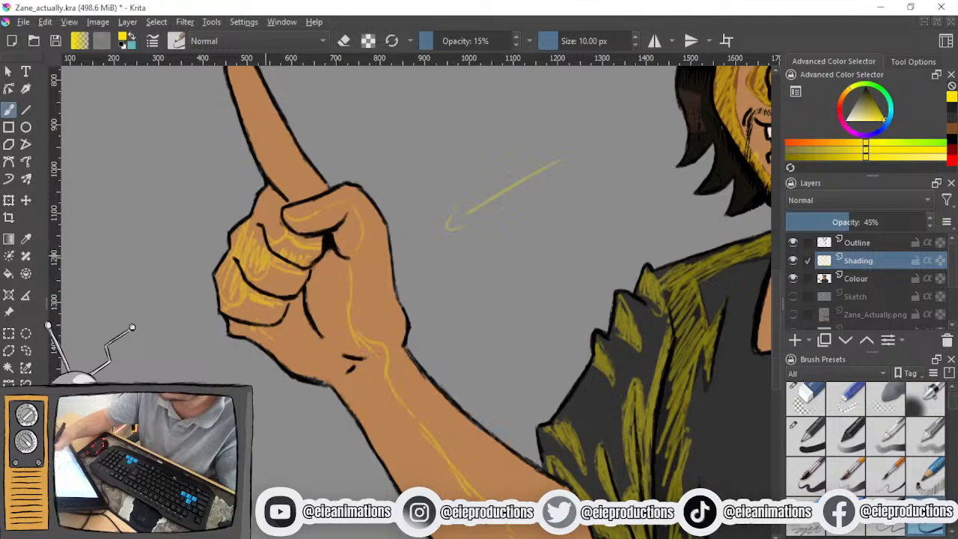
left_click_drag(280, 220, 266, 244)
mouse_move(280, 199)
left_mouse_down()
mouse_move(265, 229)
mouse_move(254, 220)
mouse_move(301, 233)
left_mouse_up()
Hatch the shadow on the thumb and the palm area inside the traced shadow line in yellow
mouse_move(334, 203)
left_mouse_down()
mouse_move(308, 233)
mouse_move(329, 228)
mouse_move(347, 253)
mouse_move(308, 303)
left_mouse_up()
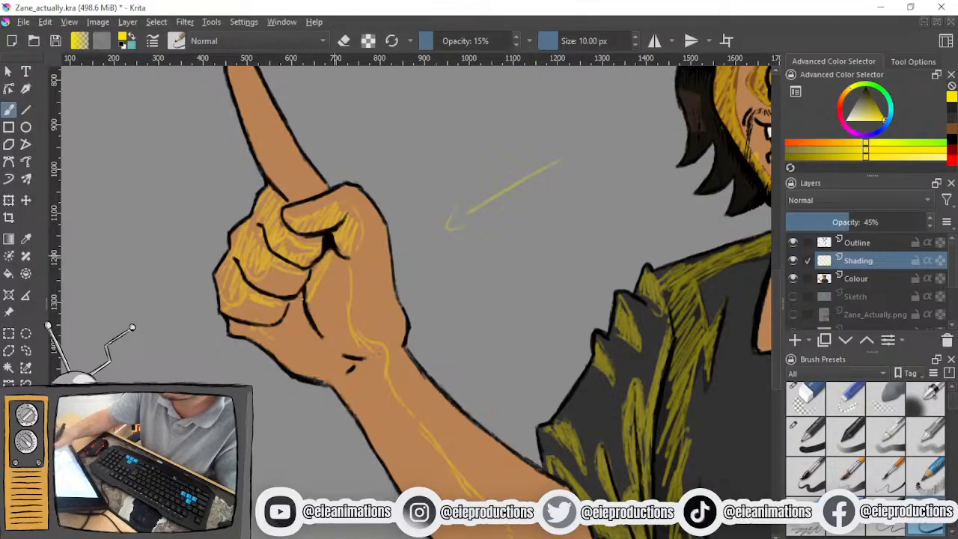
mouse_move(324, 259)
left_mouse_down()
mouse_move(302, 300)
mouse_move(324, 311)
left_mouse_up()
left_click_drag(343, 272, 331, 316)
left_click_drag(344, 292, 341, 322)
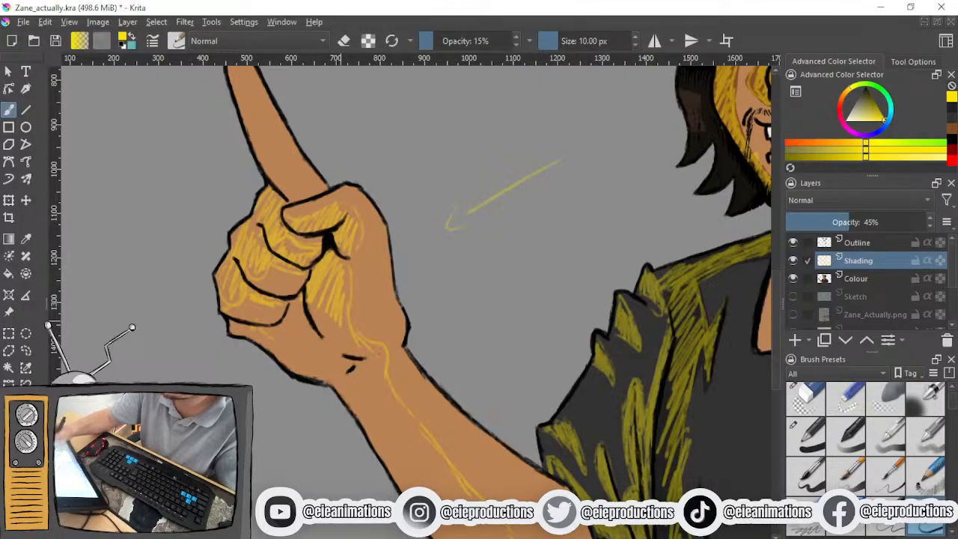
Erase excess yellow from the curled finger below the thumb and hatch the outer palm down to the wrist
left_click(807, 402)
mouse_move(288, 248)
left_mouse_down()
mouse_move(308, 265)
mouse_move(303, 258)
left_mouse_up()
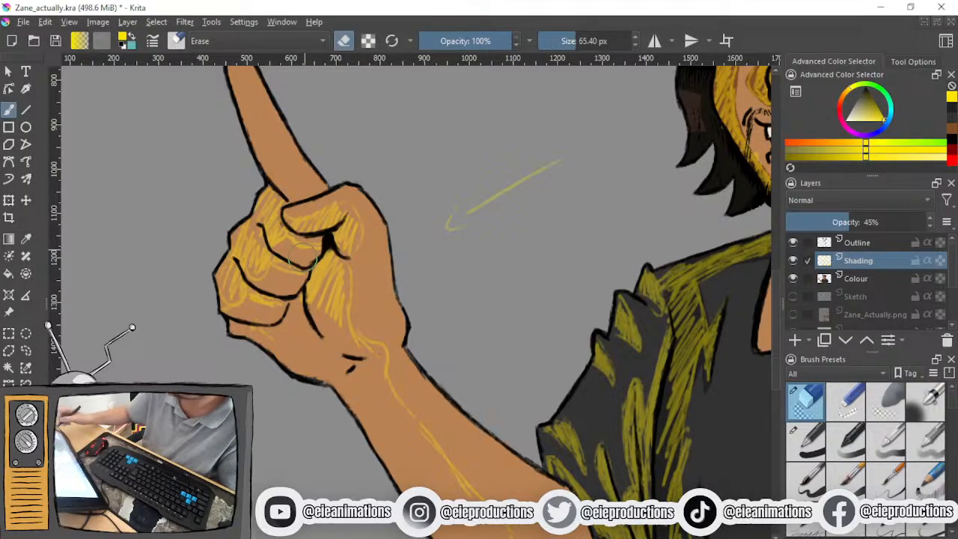
key("slash")
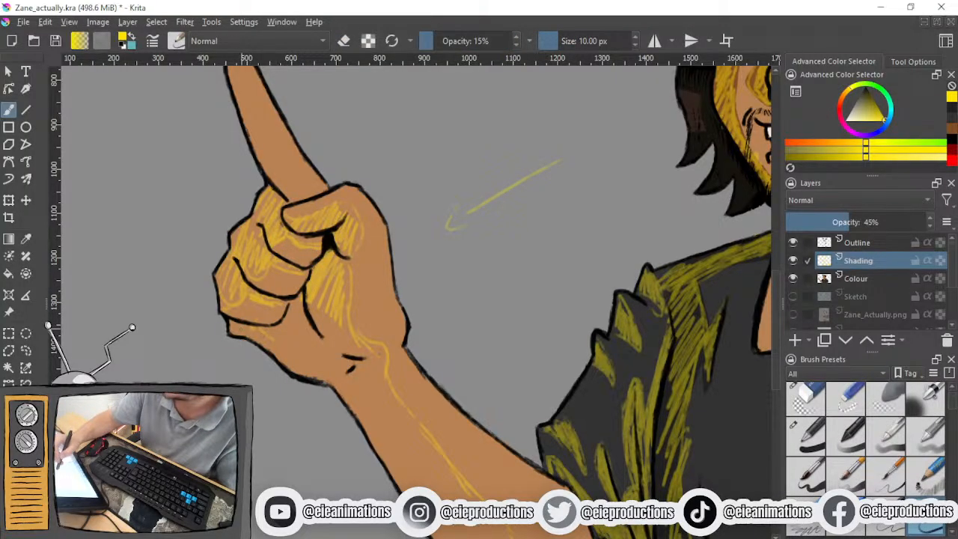
mouse_move(279, 309)
left_mouse_down()
mouse_move(299, 346)
mouse_move(314, 298)
mouse_move(326, 323)
mouse_move(317, 375)
left_mouse_up()
left_click_drag(341, 340, 323, 371)
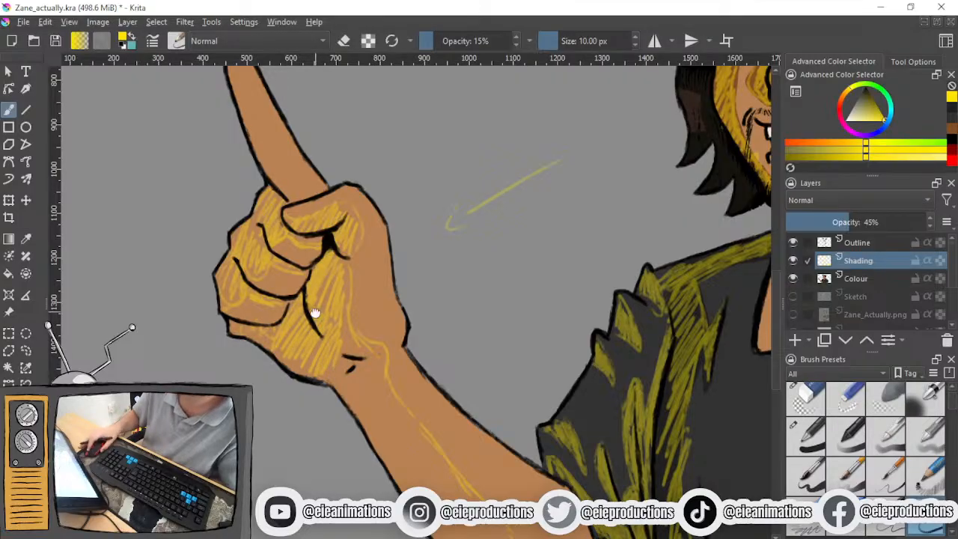
Outline the shadow along the pointing finger's outer side and fingertip and hatch it in yellow
left_click_drag(316, 312, 363, 397)
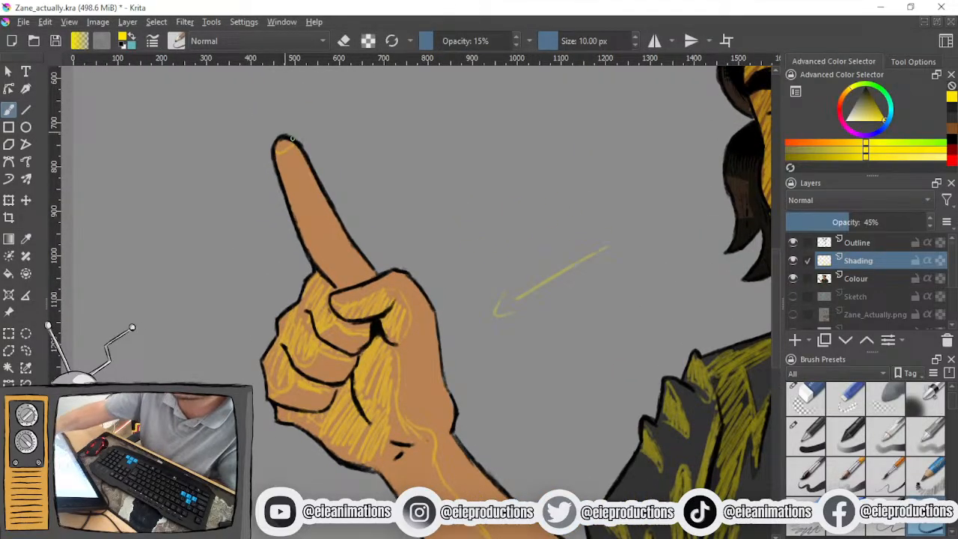
left_click_drag(285, 160, 345, 284)
left_click_drag(288, 155, 281, 141)
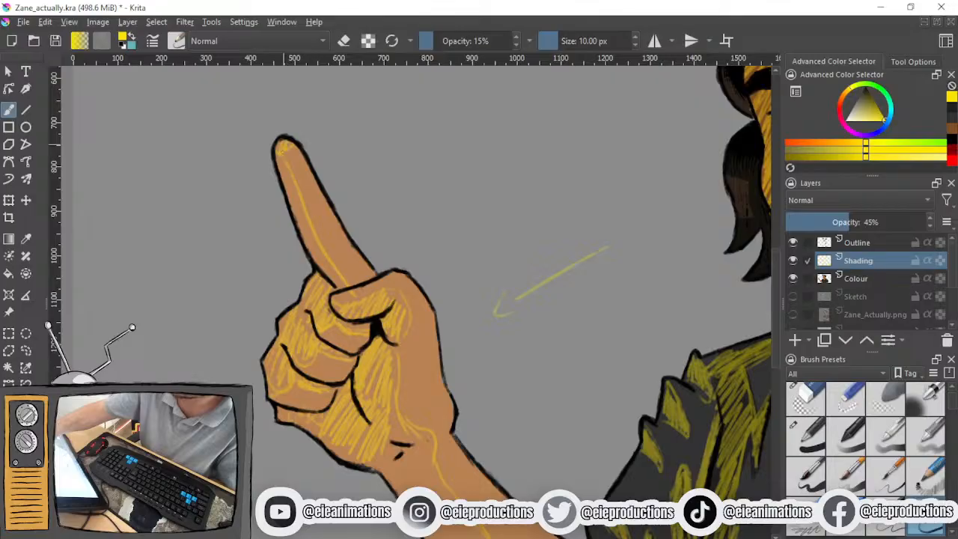
left_click_drag(284, 174, 329, 269)
left_click_drag(294, 201, 341, 286)
left_click_drag(312, 248, 332, 280)
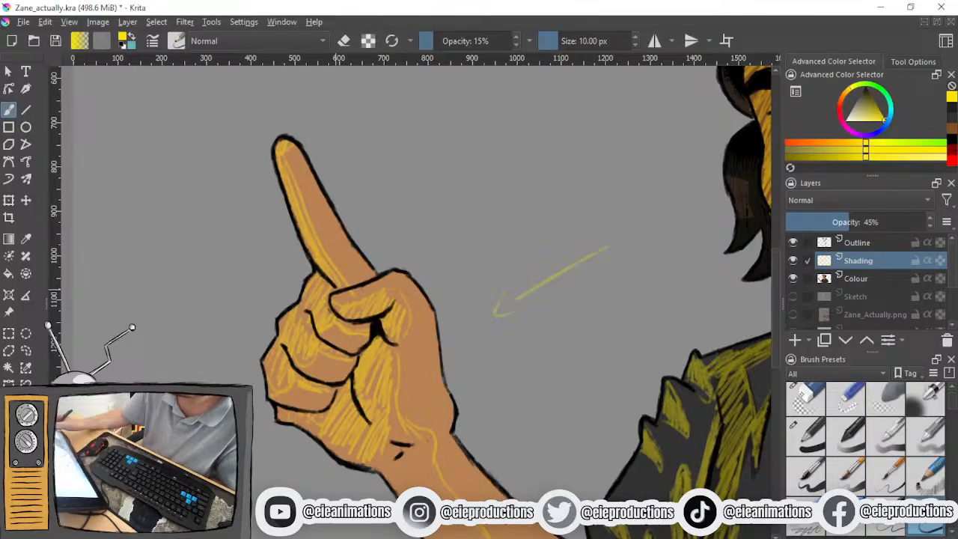
Erase the light-direction arrow beside the hand and the excess yellow at the fingertip, and return to the drawing brush
left_click(805, 400)
left_click_drag(602, 249, 490, 316)
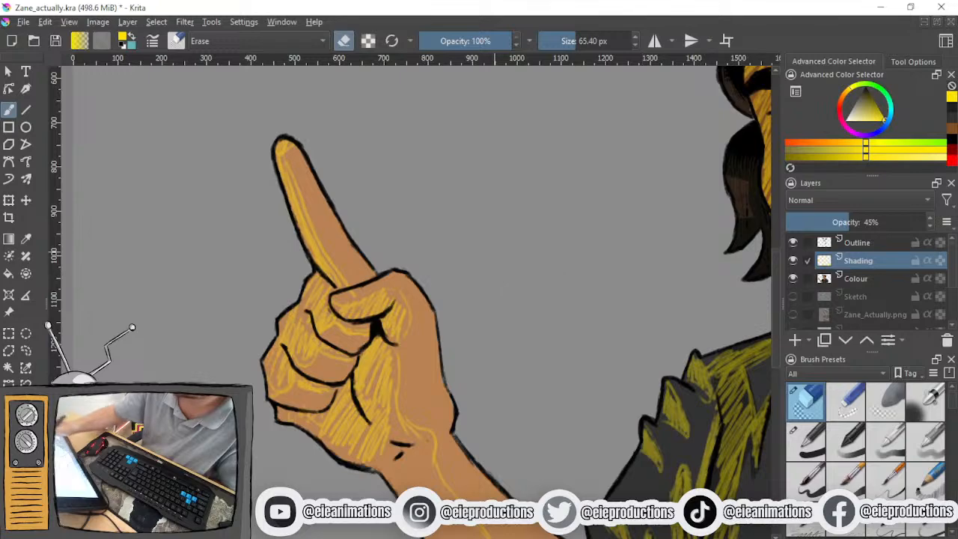
left_click_drag(298, 140, 290, 161)
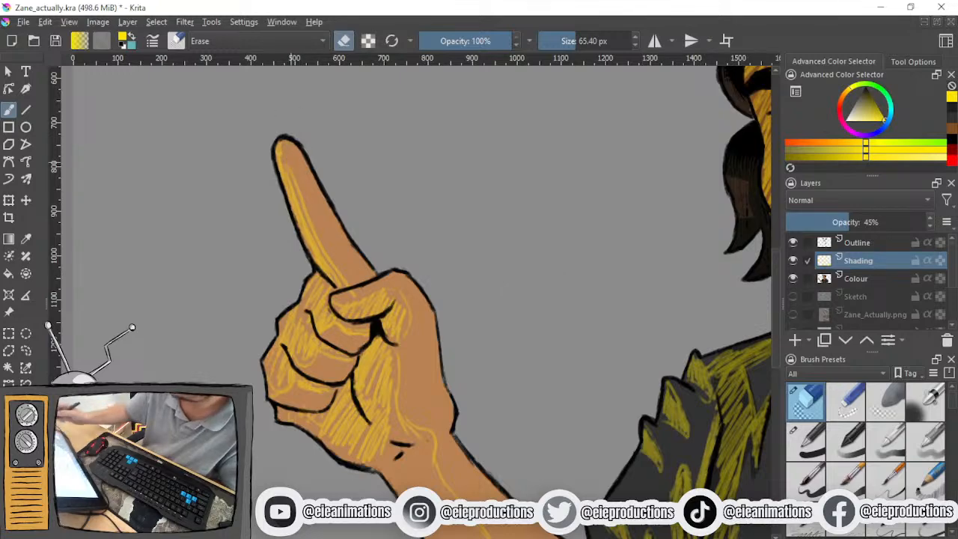
key("slash")
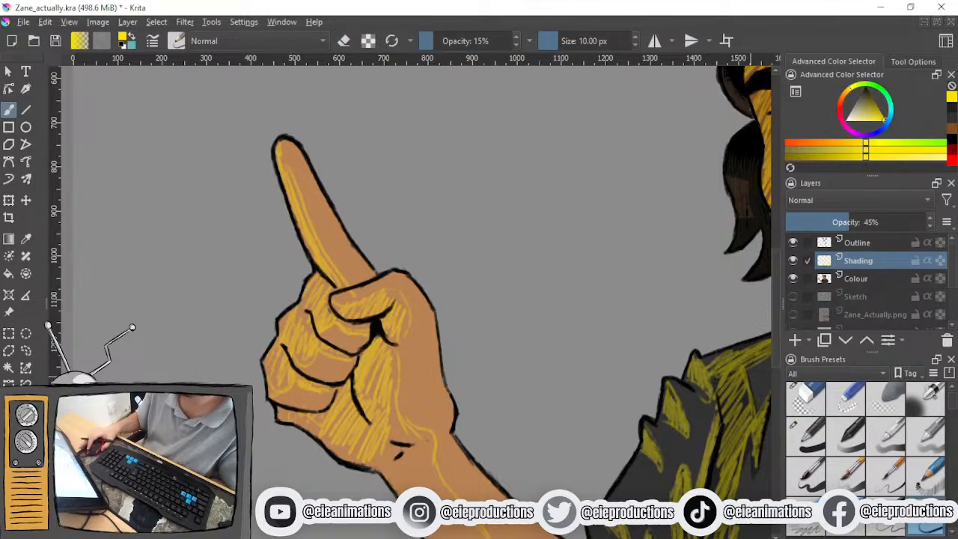
mouse_move(548, 389)
left_mouse_down()
mouse_move(491, 158)
mouse_move(435, 129)
left_mouse_up()
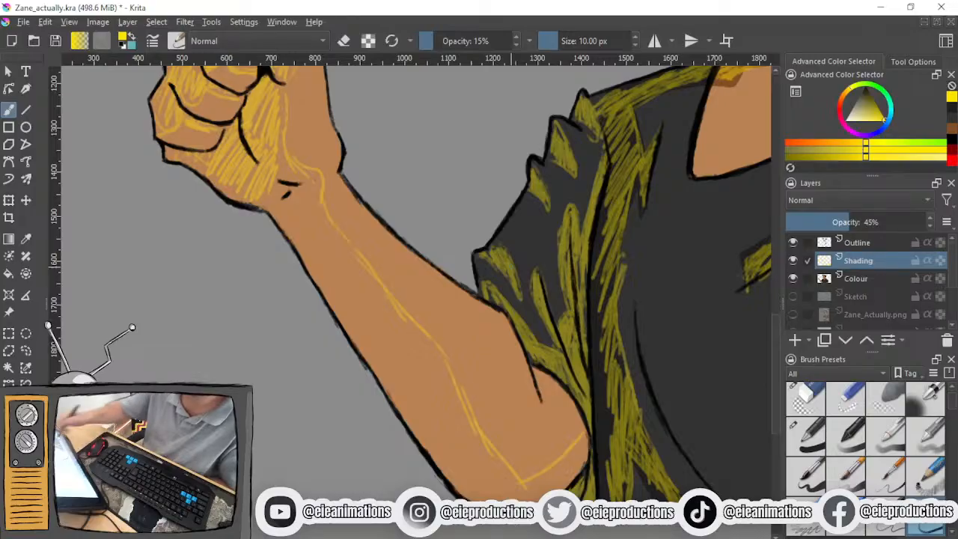
Hatch the wrist and forearm shadow inside the traced line in yellow, down to the elbow
left_click_drag(288, 163, 267, 207)
mouse_move(293, 169)
left_mouse_down()
mouse_move(275, 217)
mouse_move(295, 226)
mouse_move(335, 305)
mouse_move(365, 322)
mouse_move(438, 396)
mouse_move(460, 464)
mouse_move(486, 494)
mouse_move(520, 495)
mouse_move(580, 453)
mouse_move(557, 486)
mouse_move(577, 471)
mouse_move(383, 356)
left_mouse_up()
scroll(559, 466, "down", 4)
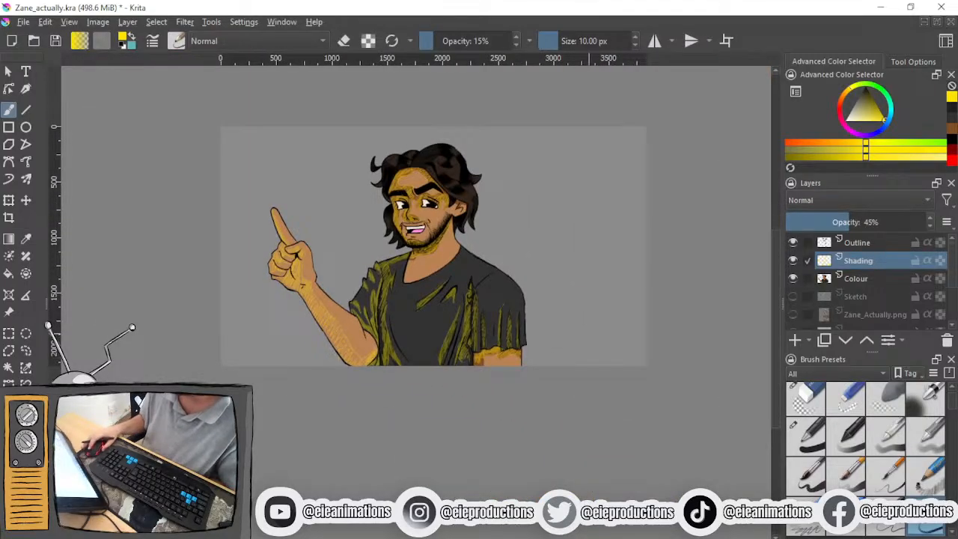
Sample the dark brown skin shadow below the sleeve and choose the 100% opacity, 25.67 px brush preset on the Colour layer
scroll(401, 431, "up", 4)
left_click_drag(534, 194, 251, 380)
scroll(251, 380, "up", 1)
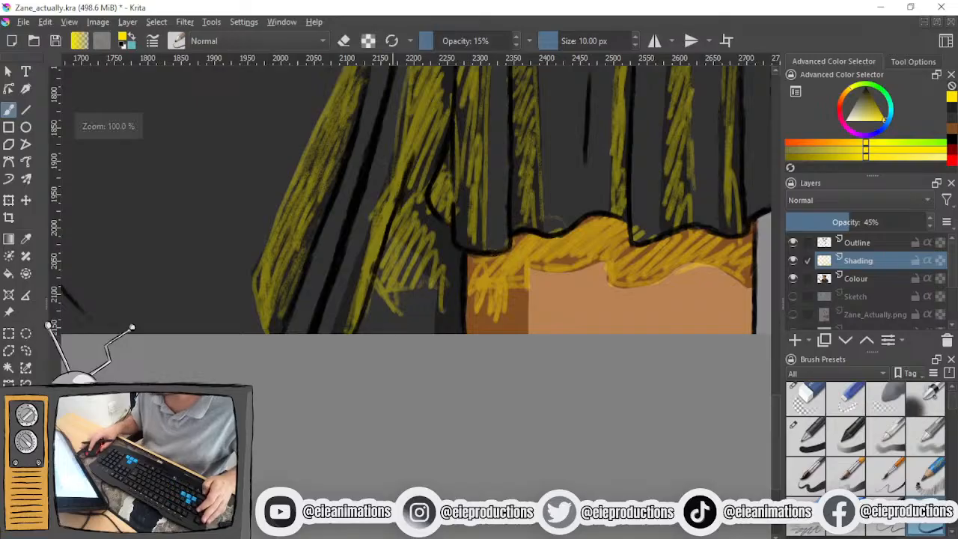
left_click(514, 336, "ctrl")
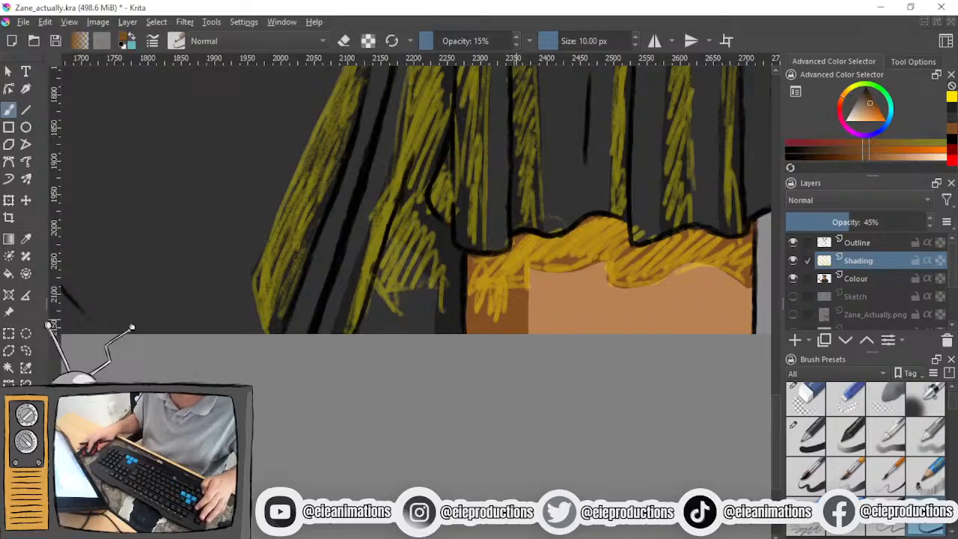
left_click(865, 282)
left_click_drag(379, 289, 732, 491)
left_click_drag(345, 381, 667, 382)
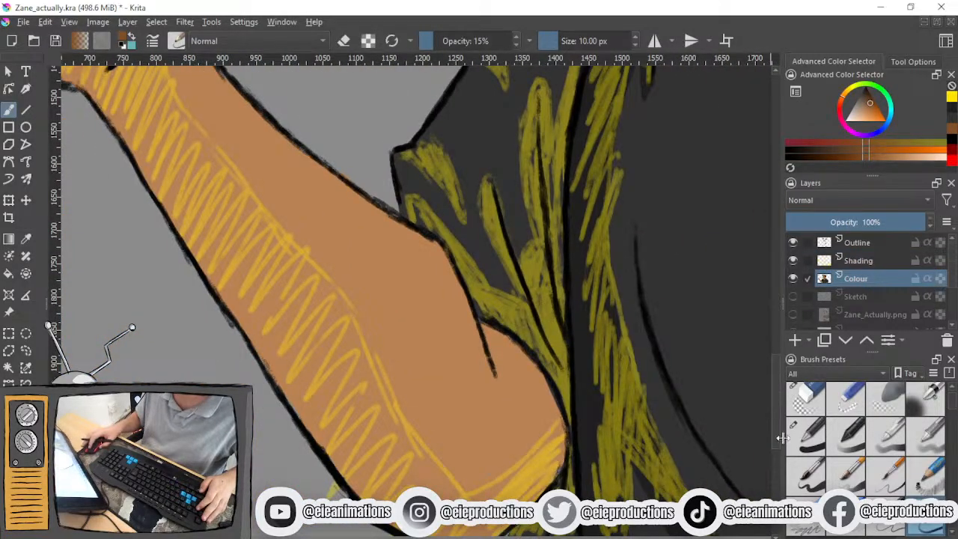
left_click(805, 437)
Paint the dark brown shadow over the wrist and trace the shadow's inner edge down the forearm
left_click_drag(308, 258, 442, 378)
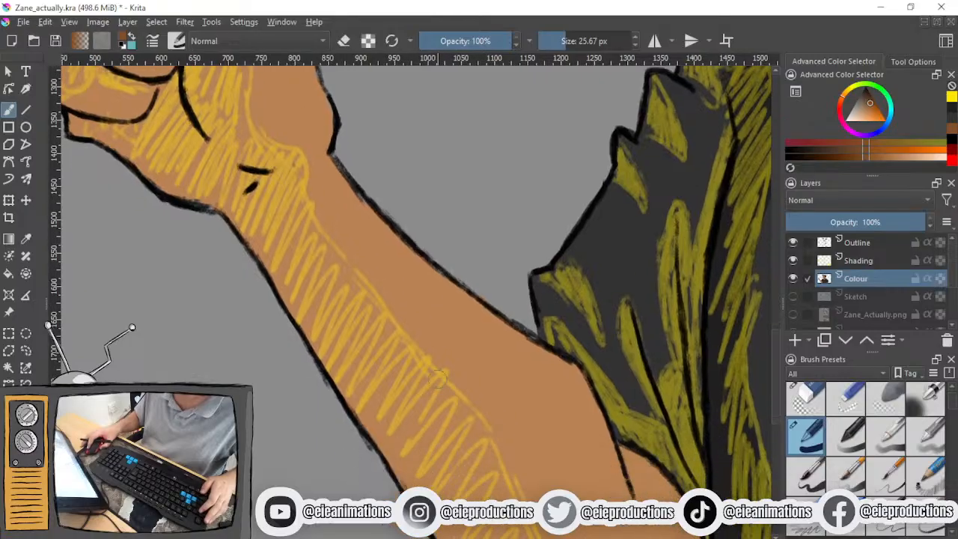
scroll(437, 378, "down", 1)
scroll(350, 333, "up", 2)
mouse_move(314, 222)
left_mouse_down()
mouse_move(331, 154)
mouse_move(273, 132)
mouse_move(338, 136)
mouse_move(314, 204)
mouse_move(338, 129)
left_mouse_up()
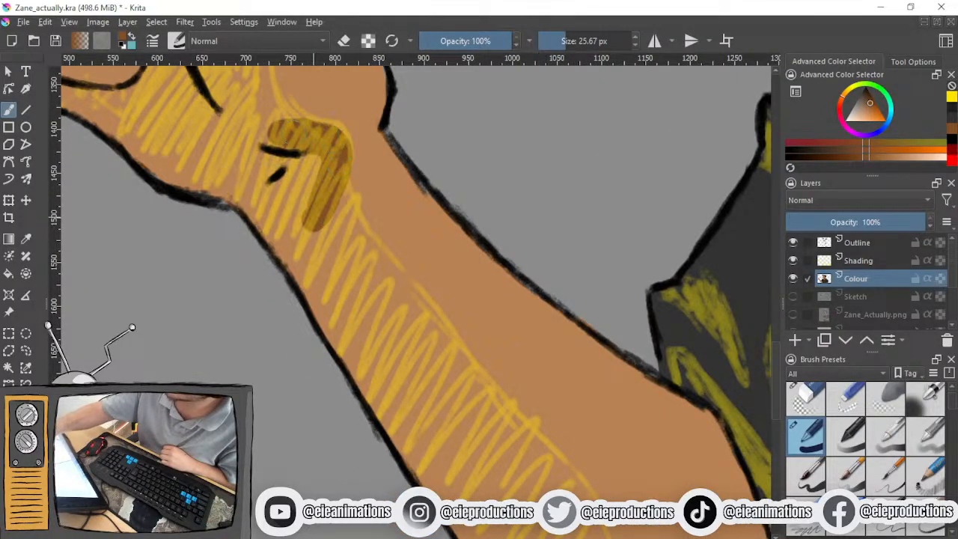
scroll(308, 158, "down", 1)
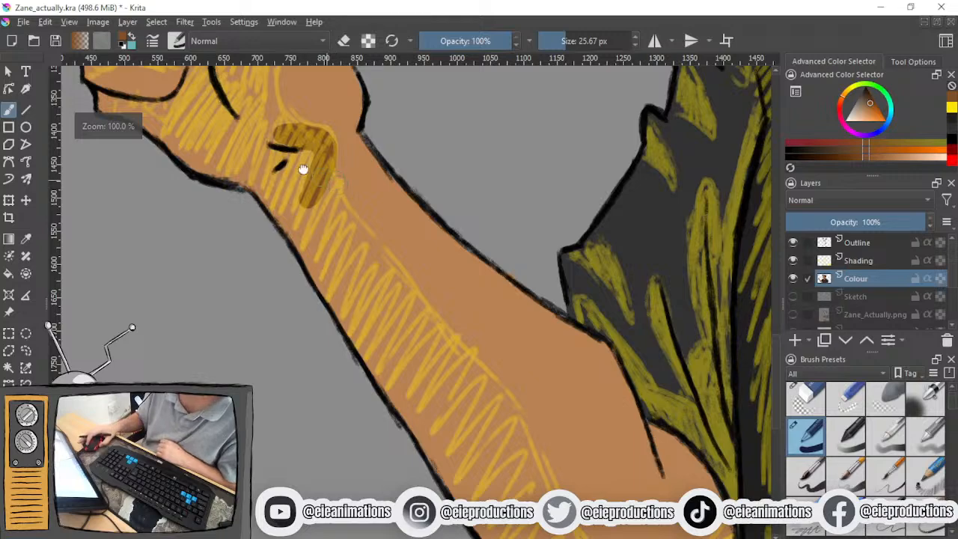
left_click_drag(303, 169, 247, 131)
mouse_move(257, 120)
left_mouse_down()
mouse_move(256, 159)
mouse_move(284, 202)
mouse_move(446, 385)
mouse_move(505, 494)
left_mouse_up()
left_click(520, 536)
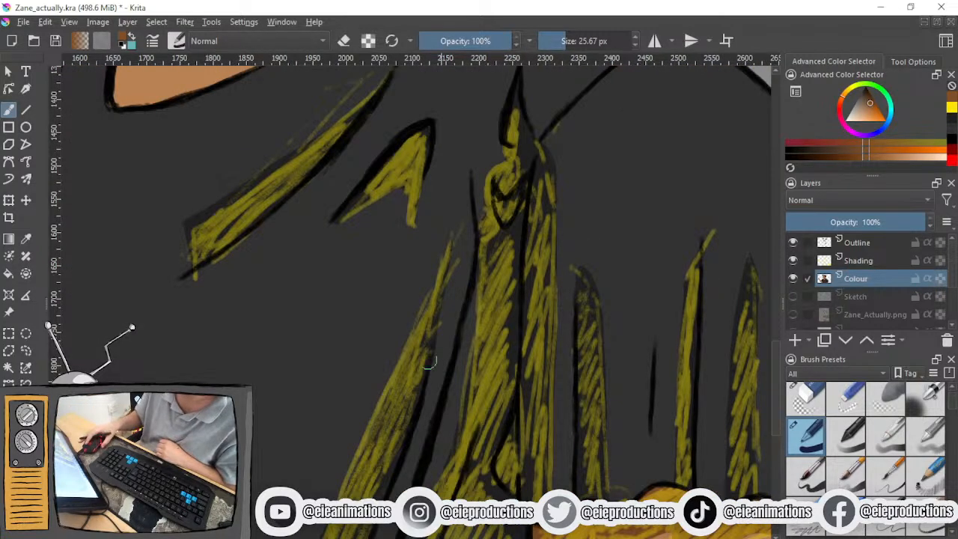
Trace the elbow's shadow edge in dark brown from the sleeve and join it to the forearm line
scroll(430, 362, "down", 4)
left_click_drag(209, 362, 327, 345)
scroll(326, 345, "up", 4)
scroll(325, 344, "up", 4)
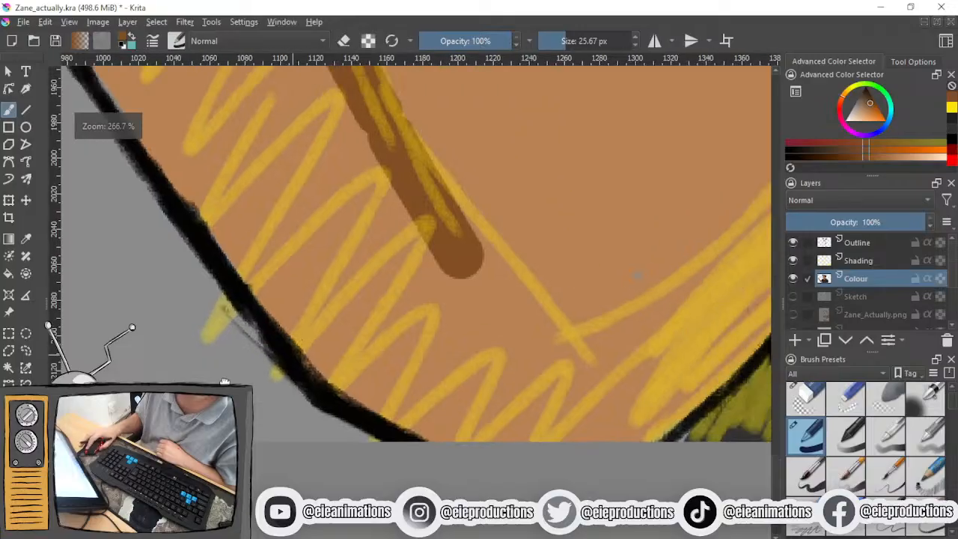
mouse_move(702, 198)
left_mouse_down()
mouse_move(596, 315)
mouse_move(423, 438)
left_mouse_up()
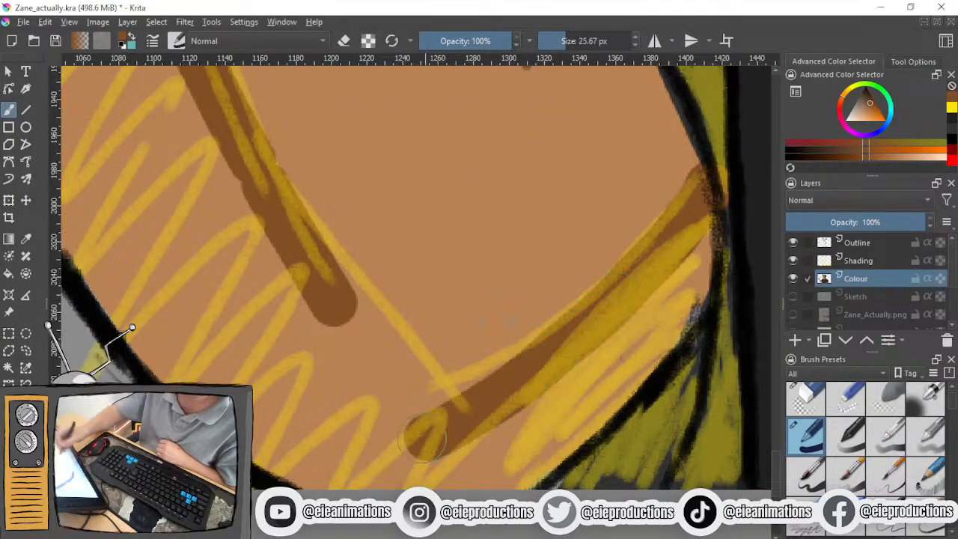
left_click_drag(299, 241, 468, 449)
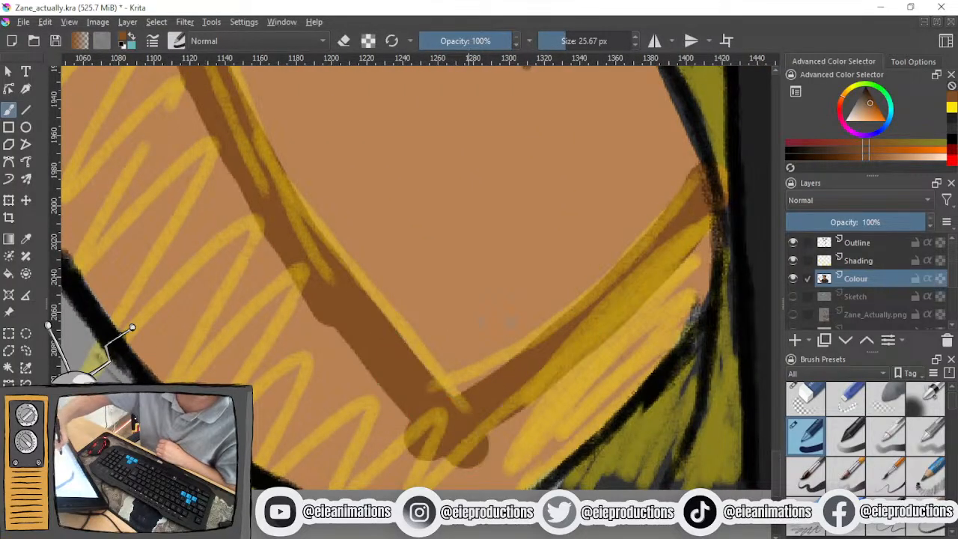
Cover the stray speck above the elbow with the sampled skin tone and sample the dark brown shadow colour again
left_click(516, 225, "ctrl")
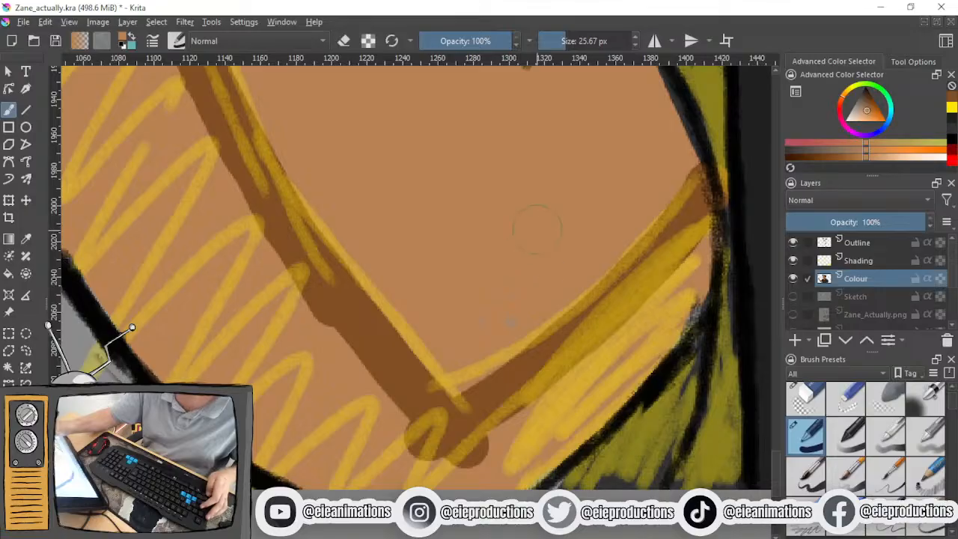
left_click_drag(505, 306, 506, 311)
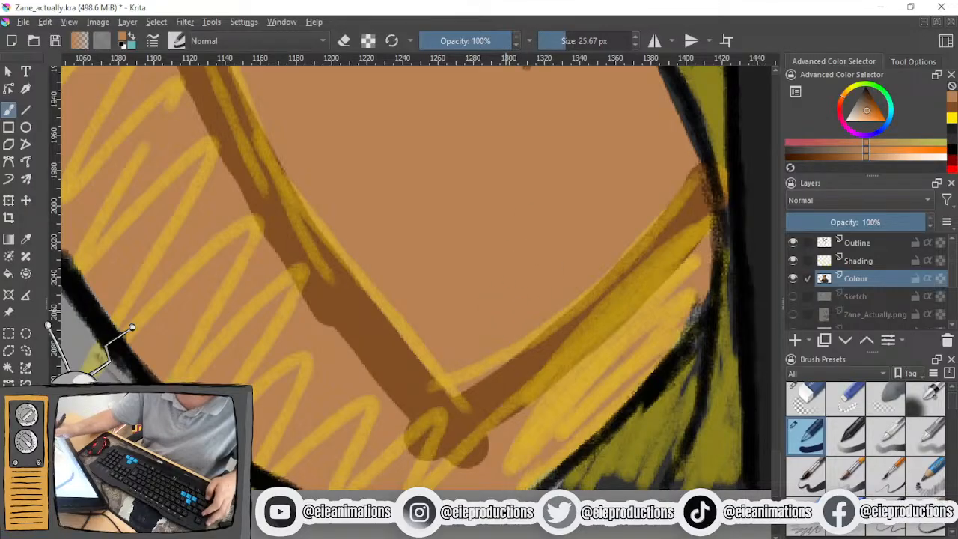
left_click(389, 359, "ctrl")
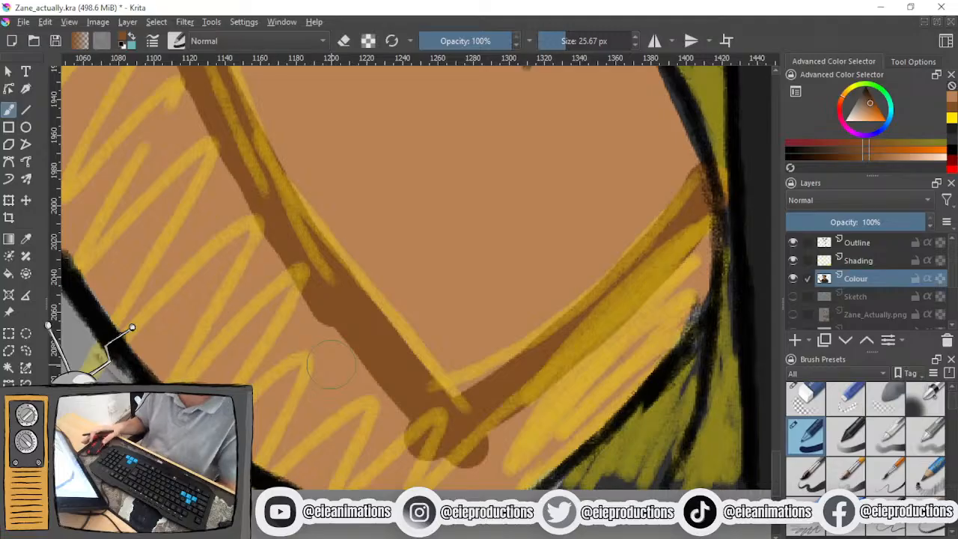
Thicken the dark brown shadow band along the forearm from the wrist so it reaches the yellow shadow outline
scroll(331, 364, "down", 1)
left_click_drag(353, 360, 395, 405)
scroll(395, 404, "down", 4)
scroll(360, 355, "up", 2)
left_click_drag(361, 356, 441, 497)
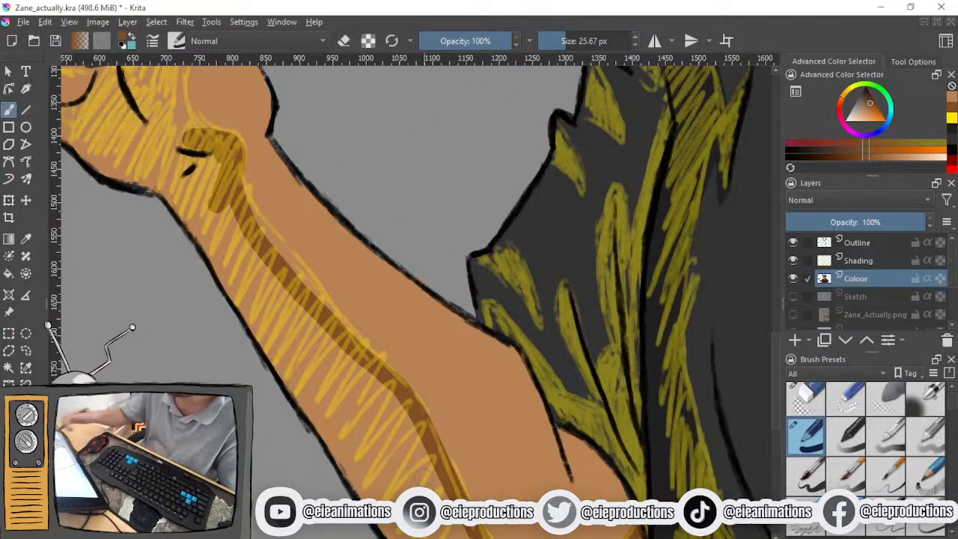
mouse_move(244, 176)
left_mouse_down()
mouse_move(306, 283)
mouse_move(329, 300)
left_mouse_up()
left_click_drag(246, 171, 412, 430)
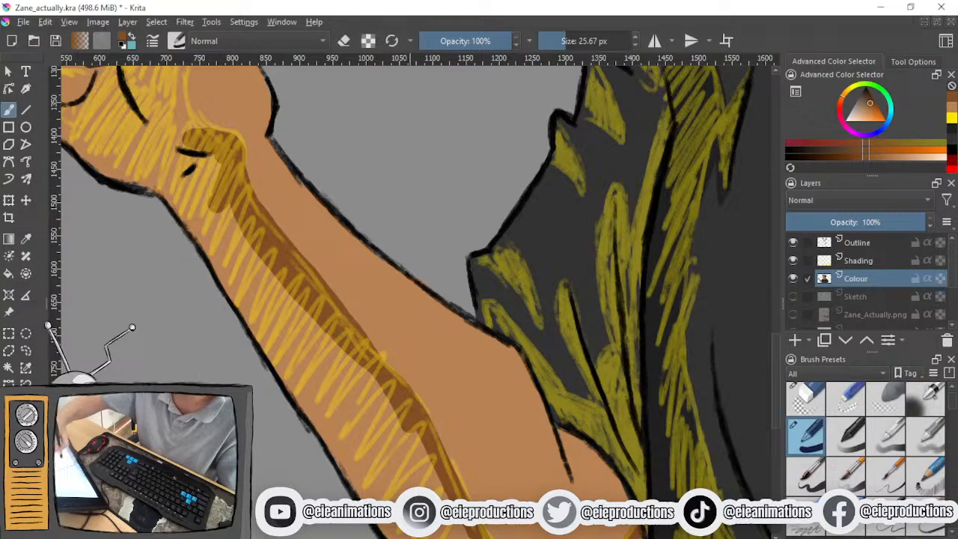
key("ctrl+z")
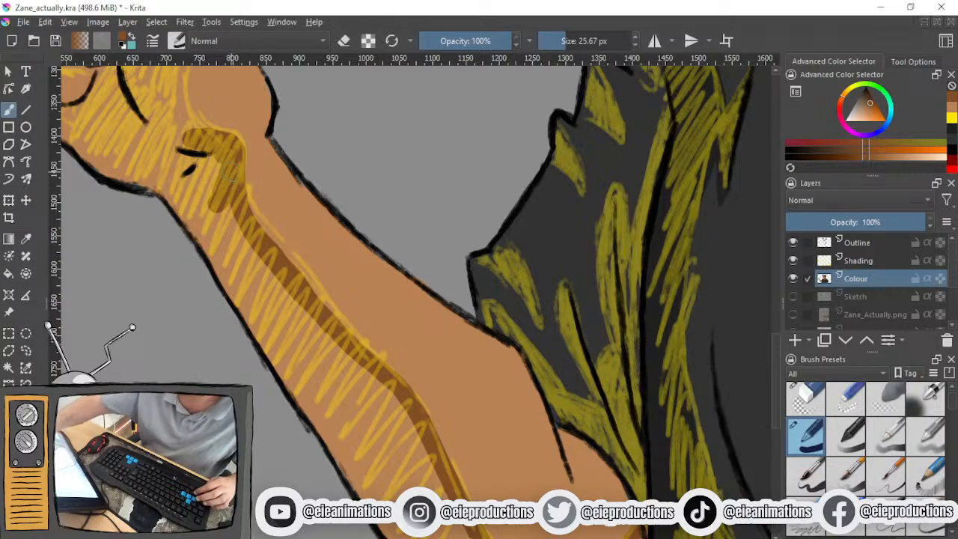
mouse_move(246, 168)
left_mouse_down()
mouse_move(257, 221)
mouse_move(391, 398)
left_mouse_up()
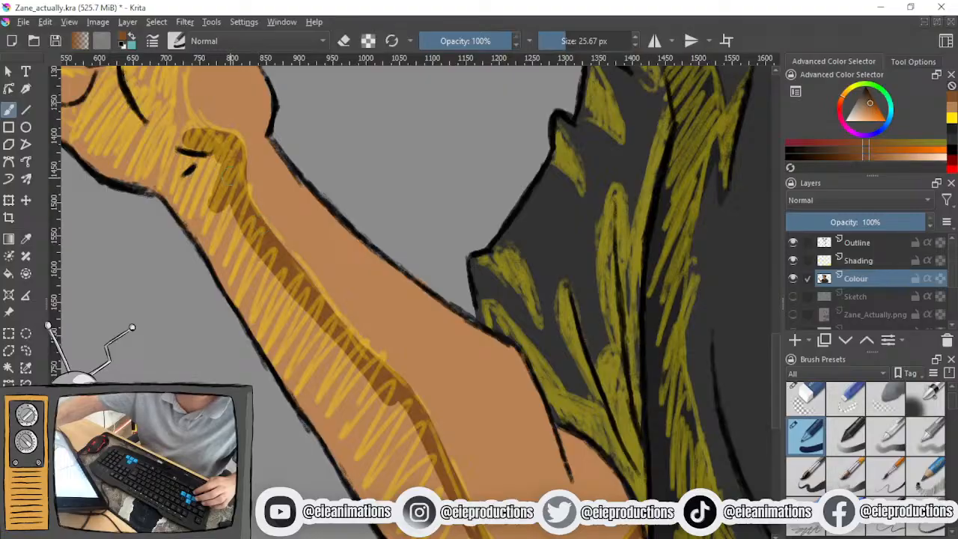
mouse_move(239, 204)
left_mouse_down()
mouse_move(413, 395)
mouse_move(449, 452)
left_mouse_up()
key("ctrl+z")
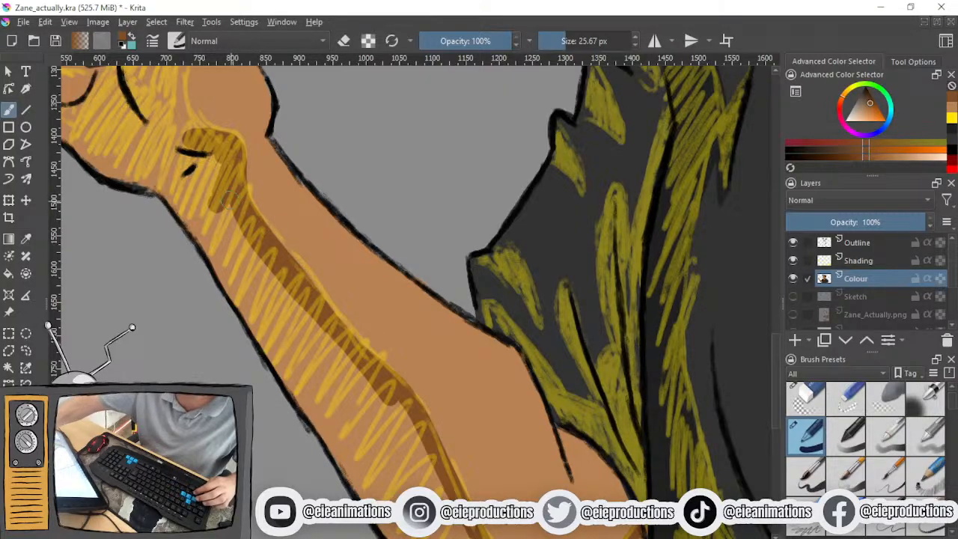
mouse_move(258, 219)
left_mouse_down()
mouse_move(397, 373)
mouse_move(413, 425)
left_mouse_up()
left_click_drag(358, 361, 291, 298)
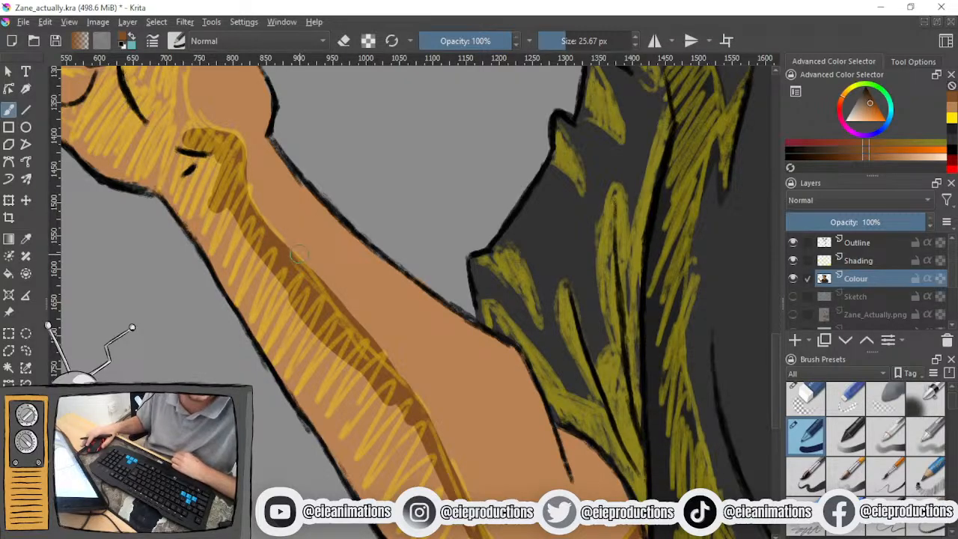
Trace the palm's shadow edge in dark brown from the crease under the thumb down to the wrist
left_click_drag(327, 203, 436, 373)
left_click_drag(336, 258, 355, 298)
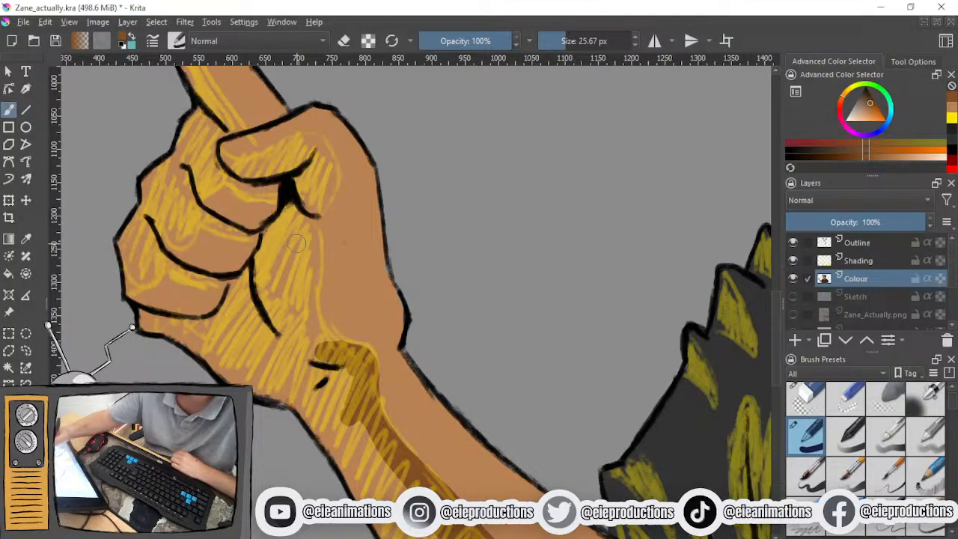
mouse_move(295, 213)
left_mouse_down()
mouse_move(315, 235)
mouse_move(314, 280)
mouse_move(338, 346)
left_mouse_up()
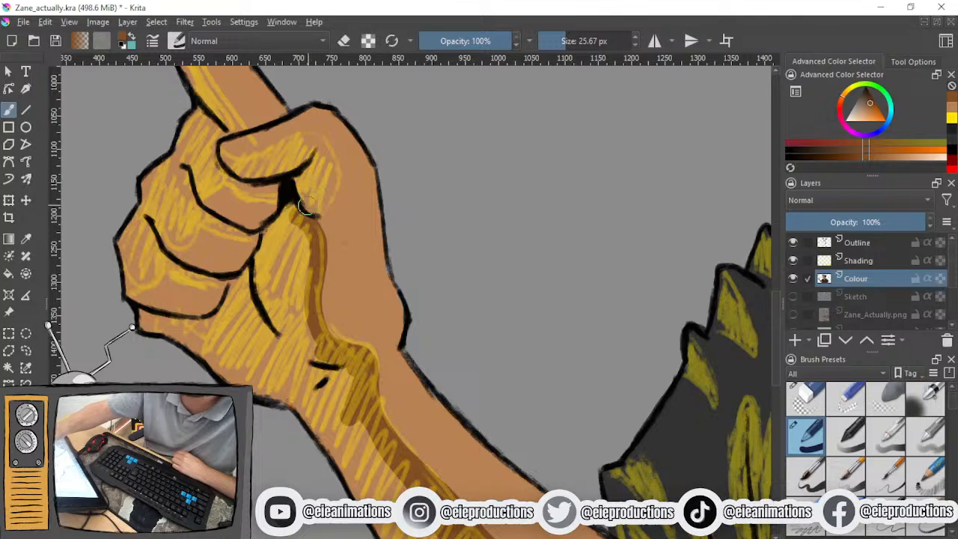
mouse_move(305, 208)
left_mouse_down()
mouse_move(326, 196)
mouse_move(334, 177)
mouse_move(321, 142)
mouse_move(241, 165)
mouse_move(211, 151)
mouse_move(205, 158)
mouse_move(233, 167)
mouse_move(308, 144)
mouse_move(324, 176)
mouse_move(299, 166)
mouse_move(243, 205)
mouse_move(262, 263)
mouse_move(250, 260)
mouse_move(223, 283)
mouse_move(247, 250)
mouse_move(255, 268)
mouse_move(294, 289)
mouse_move(322, 292)
mouse_move(291, 282)
mouse_move(322, 280)
left_mouse_up()
Paint dark brown shadows over the yellow marks on the thumb and upper curled fingers, undoing the last finger stroke
scroll(270, 259, "up", 1)
mouse_move(150, 322)
left_mouse_down()
mouse_move(160, 343)
mouse_move(207, 305)
mouse_move(196, 341)
mouse_move(174, 338)
left_mouse_up()
mouse_move(214, 308)
left_mouse_down()
mouse_move(233, 334)
mouse_move(298, 356)
left_mouse_up()
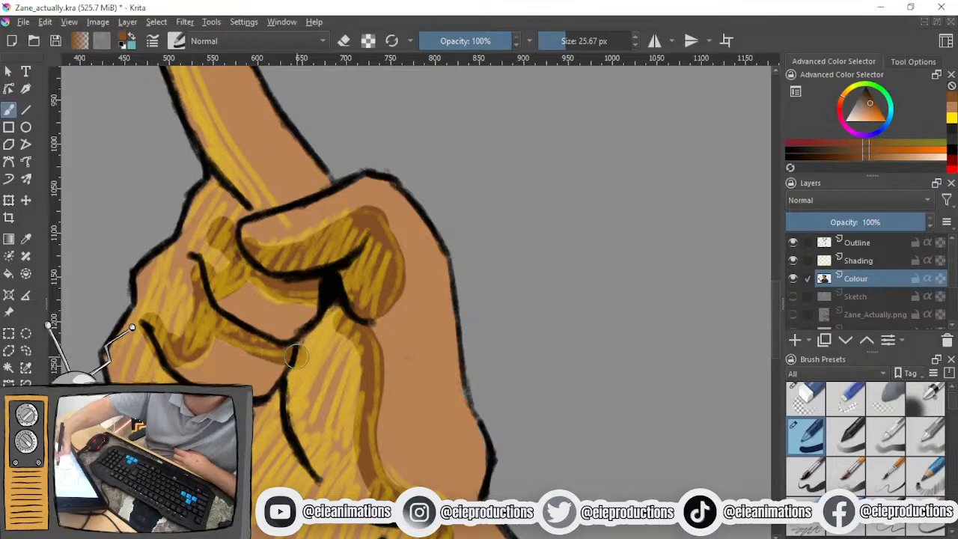
key("ctrl+z")
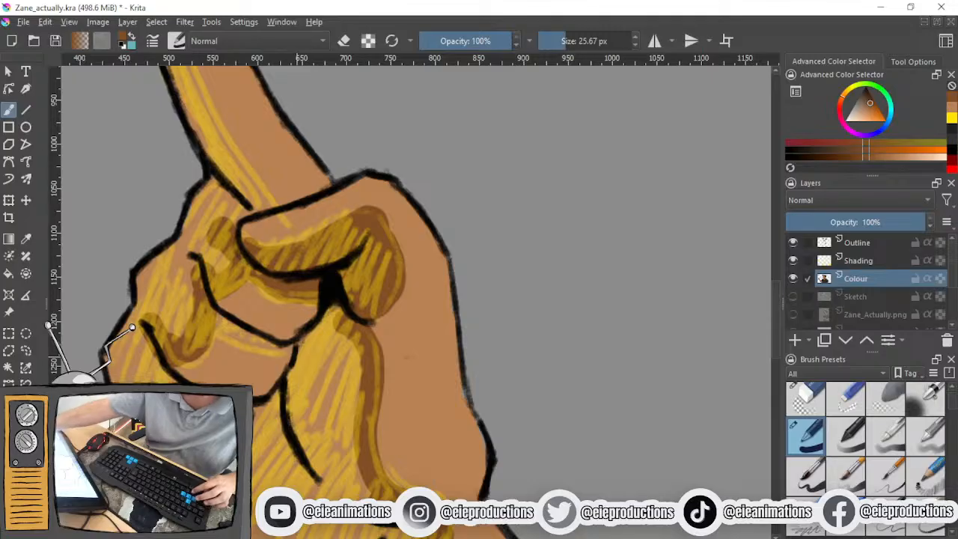
Reduce the brush size to 6.55 px and trace the thin shadow edges on the curled fingers in dark brown
key("bracketleft")
key("bracketleft")
key("bracketleft")
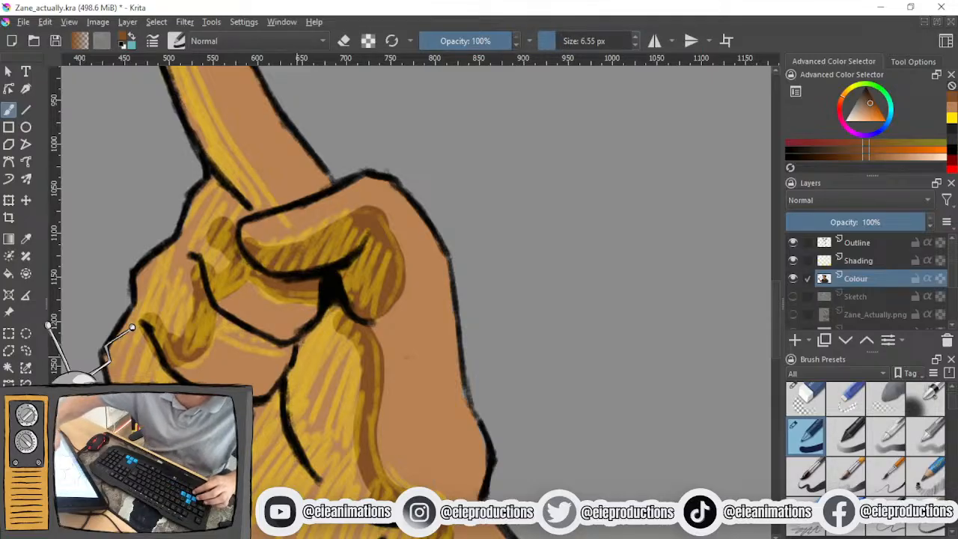
mouse_move(217, 328)
left_mouse_down()
mouse_move(284, 355)
mouse_move(289, 348)
mouse_move(215, 313)
mouse_move(232, 321)
left_mouse_up()
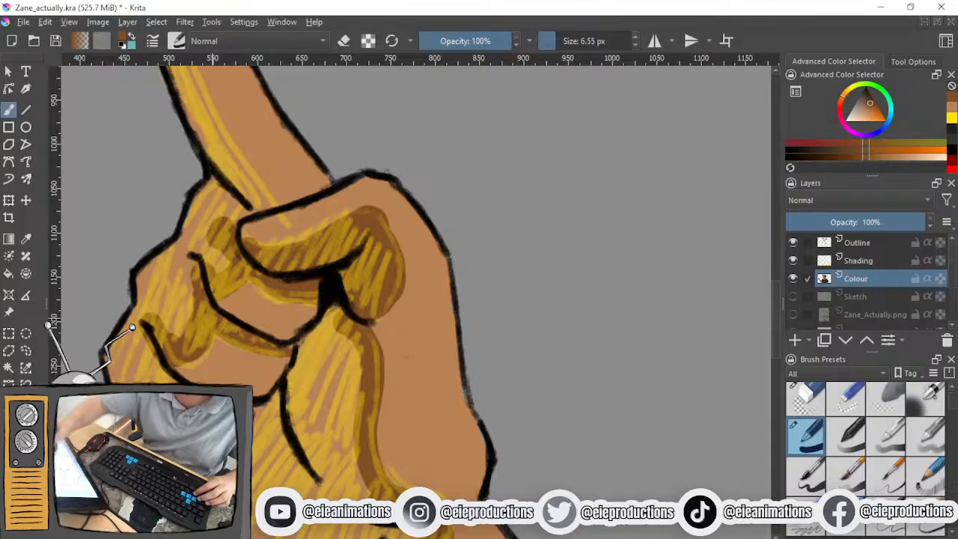
left_click_drag(215, 312, 277, 222)
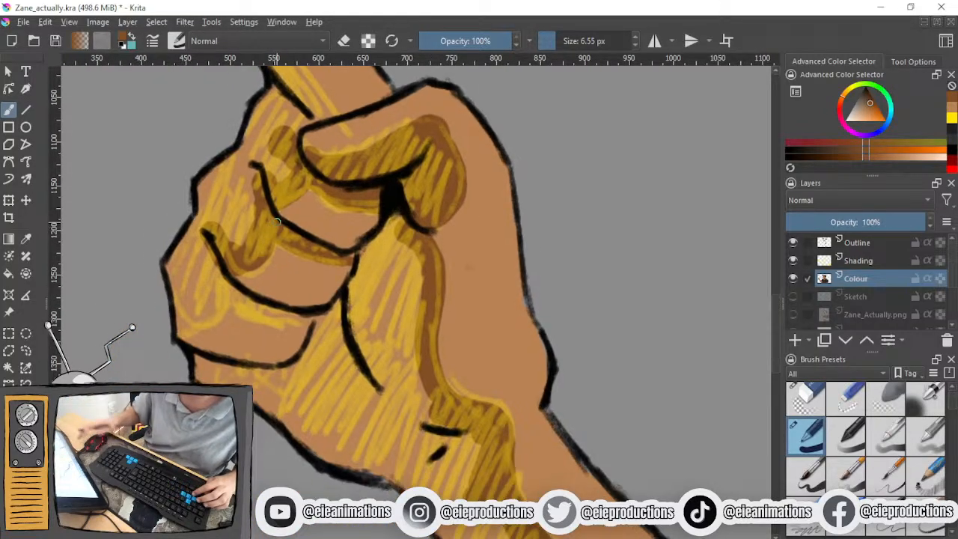
mouse_move(174, 334)
left_mouse_down()
mouse_move(239, 281)
mouse_move(254, 320)
mouse_move(325, 331)
left_mouse_up()
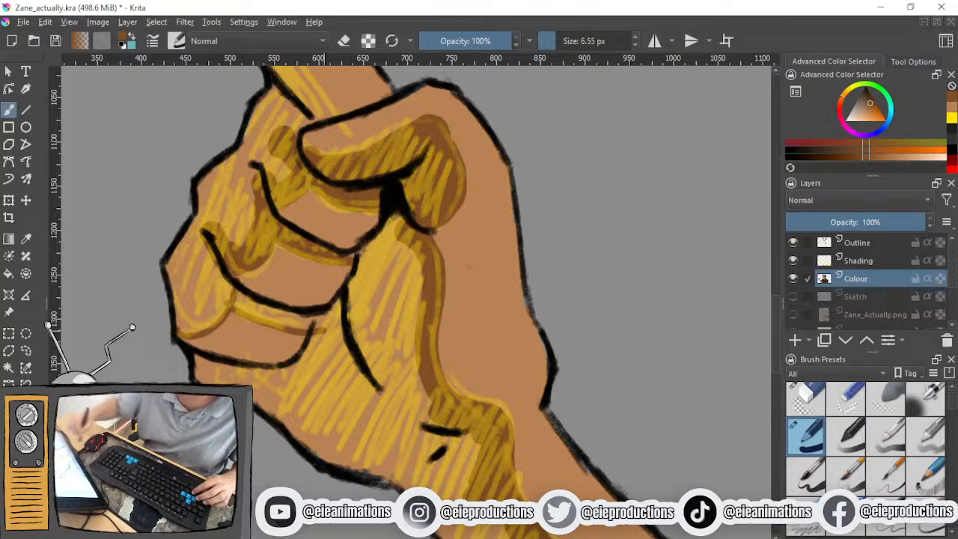
Trace the pointing finger's shadow edge in dark brown from the fingertip down to the thumb
scroll(324, 330, "down", 1)
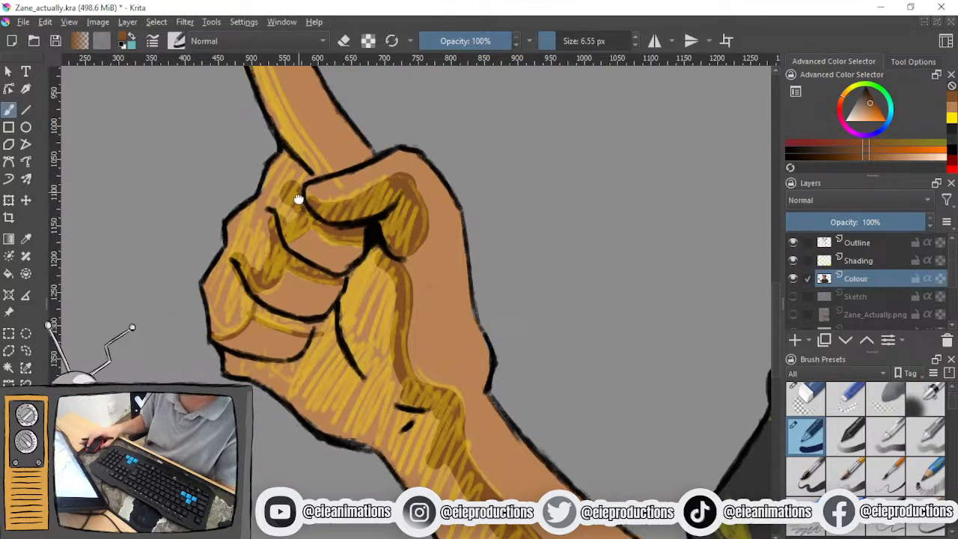
left_click_drag(301, 190, 327, 434)
mouse_move(259, 193)
left_mouse_down()
mouse_move(303, 322)
mouse_move(363, 411)
left_mouse_up()
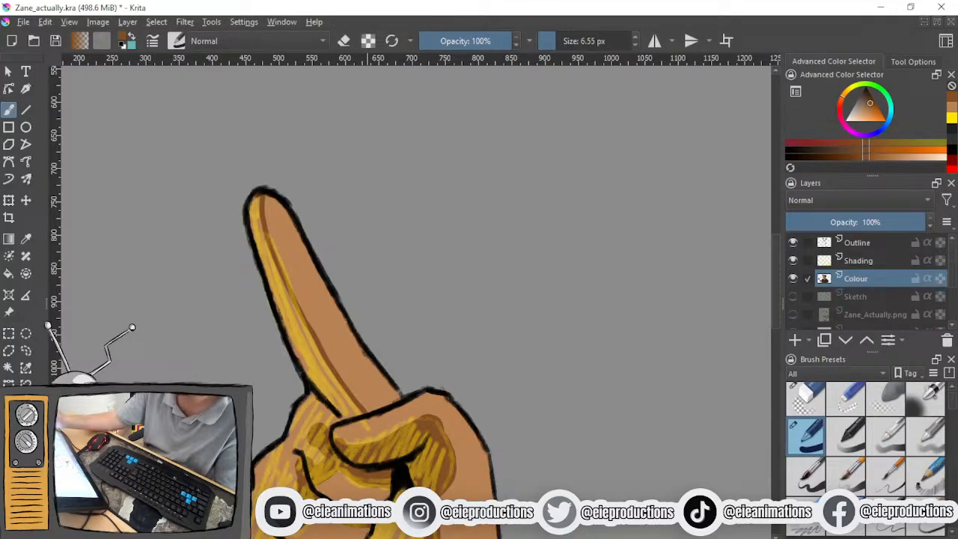
left_click(574, 41)
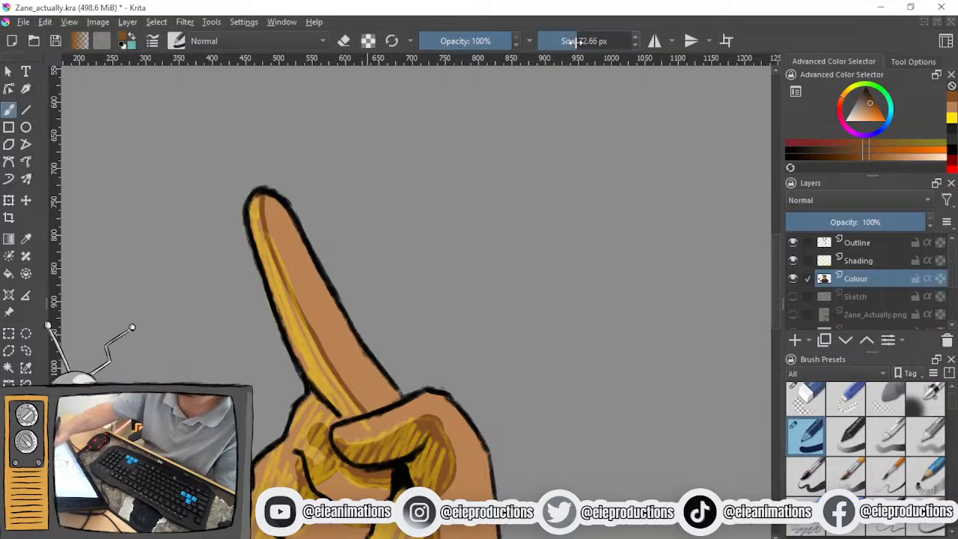
left_click_drag(260, 200, 253, 221)
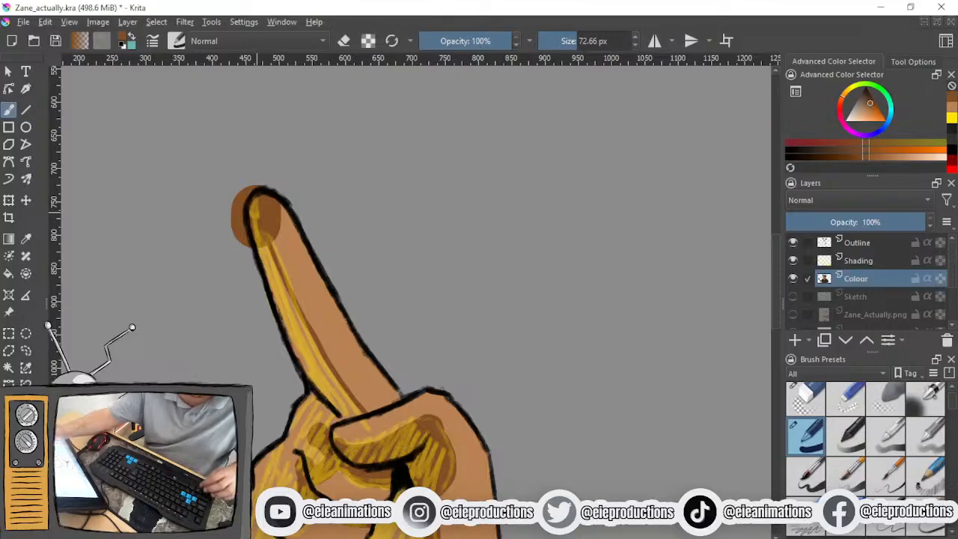
key("ctrl+z")
key("ctrl+z")
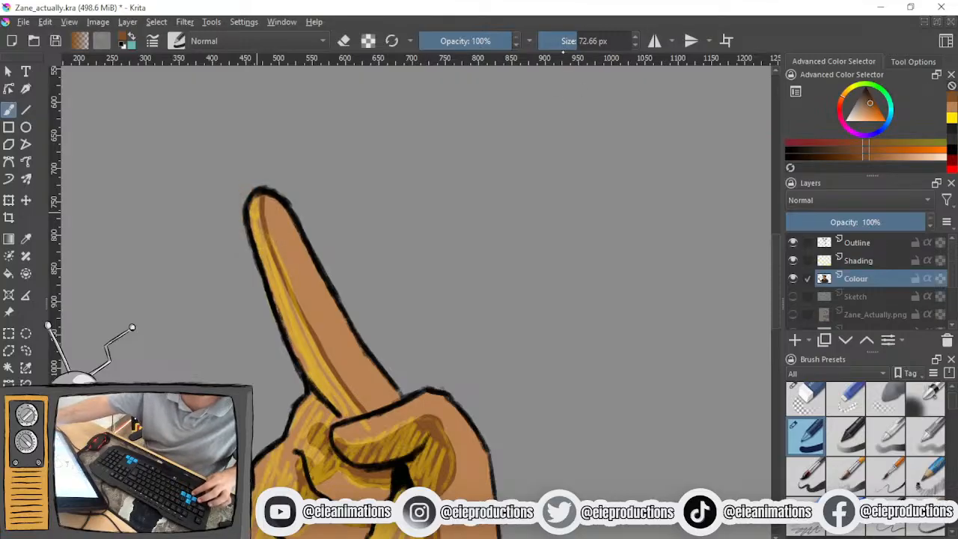
Set the brush size to 22.10 px and fill the pointing finger's shadow in dark brown from tip to base
left_click(554, 42)
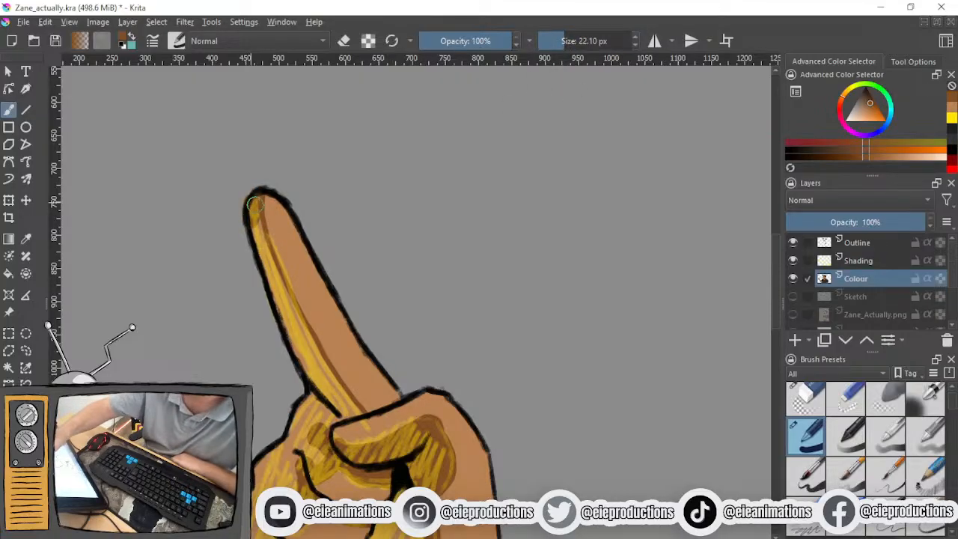
mouse_move(255, 202)
left_mouse_down()
mouse_move(254, 232)
mouse_move(257, 223)
mouse_move(285, 315)
mouse_move(285, 303)
mouse_move(310, 358)
left_mouse_up()
mouse_move(294, 312)
left_mouse_down()
mouse_move(297, 354)
mouse_move(278, 280)
mouse_move(347, 413)
left_mouse_up()
left_click_drag(329, 378, 354, 415)
mouse_move(315, 338)
left_mouse_down()
mouse_move(320, 356)
mouse_move(296, 253)
left_mouse_up()
scroll(307, 349, "down", 2)
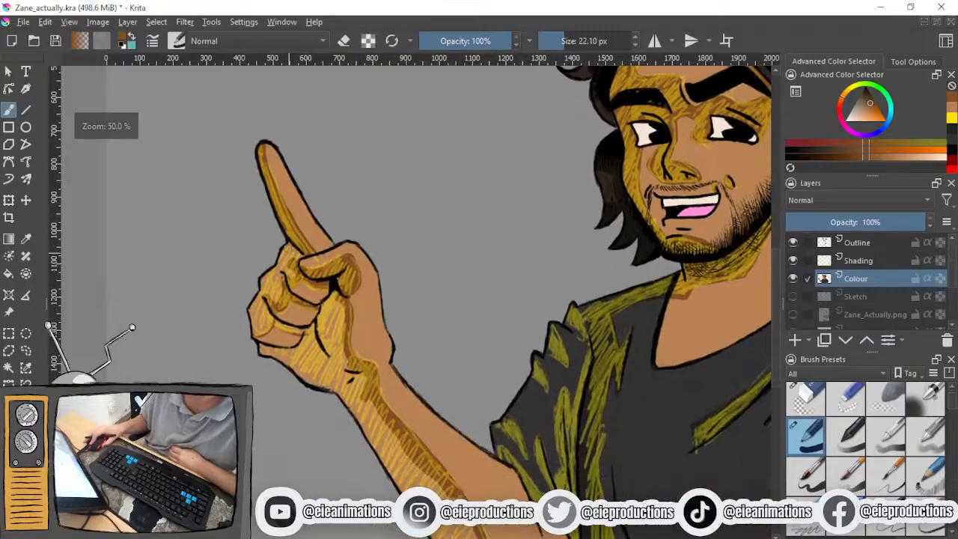
Hide the Shading layer and fill the upper curled fingers' shadows in dark brown between their traced edges and the hand's outer outline
left_click_drag(369, 374, 323, 256)
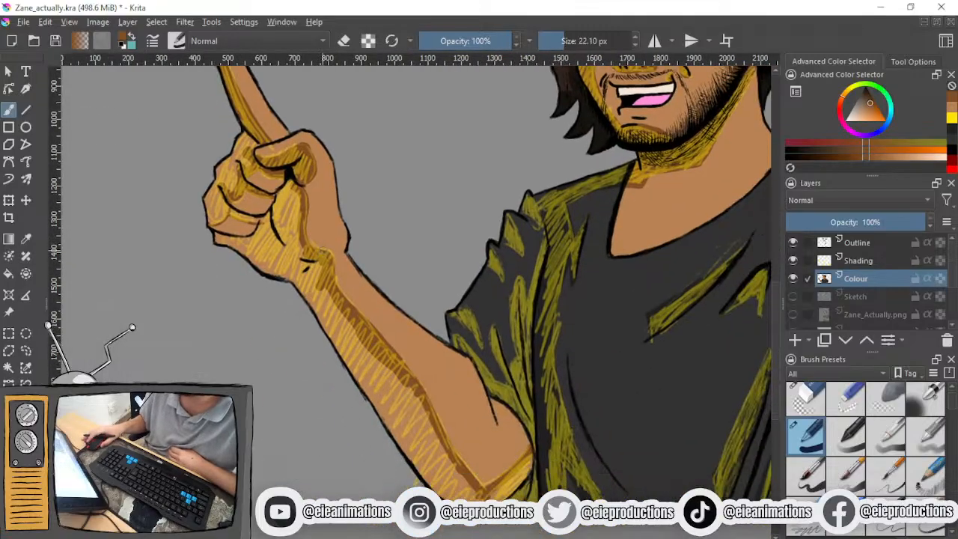
left_click(793, 260)
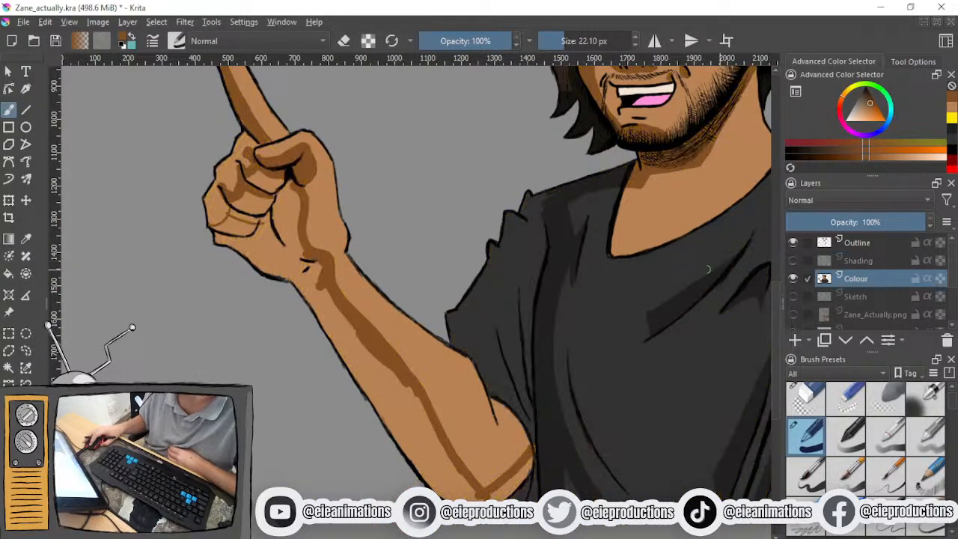
left_click_drag(407, 267, 561, 371)
scroll(440, 259, "up", 4)
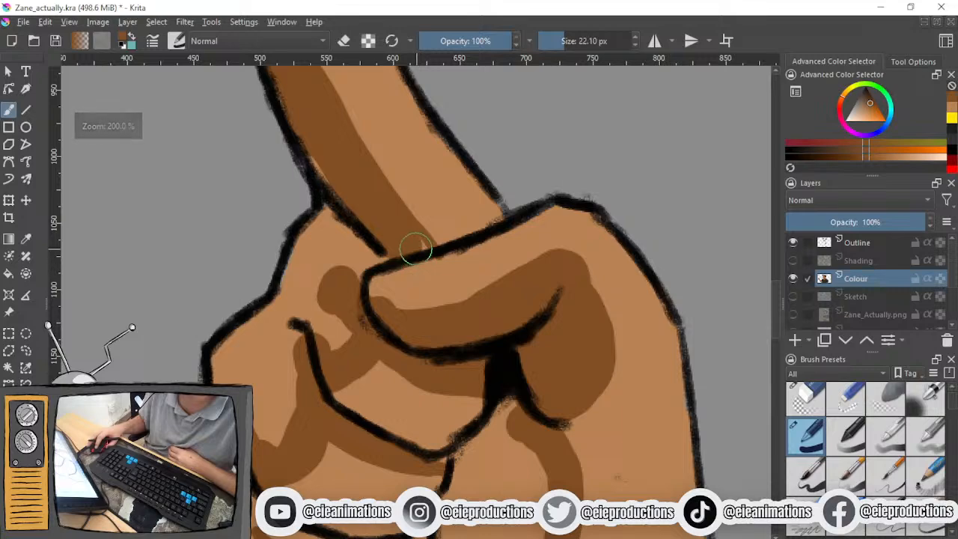
scroll(362, 159, "down", 2)
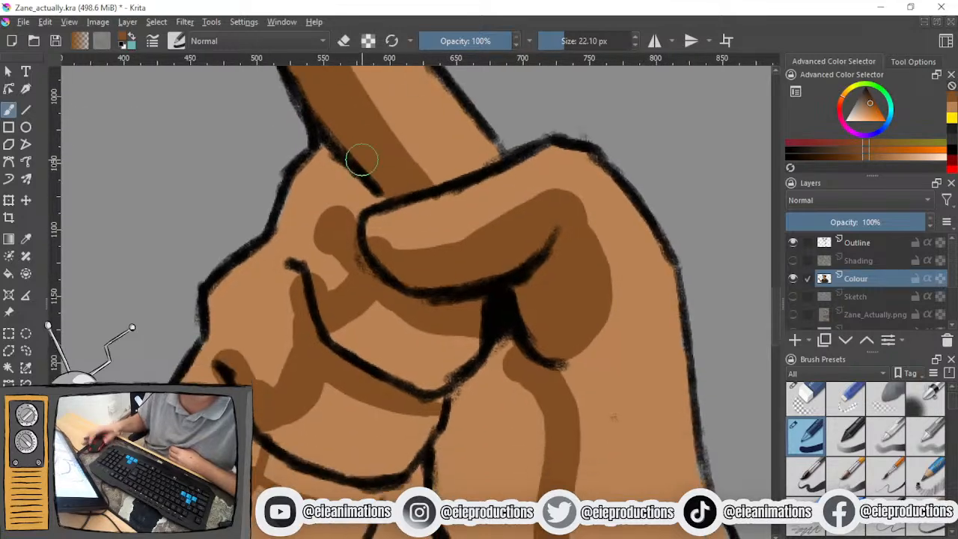
mouse_move(361, 160)
left_mouse_down()
mouse_move(307, 217)
mouse_move(294, 252)
mouse_move(342, 199)
mouse_move(348, 217)
mouse_move(295, 291)
mouse_move(217, 314)
mouse_move(254, 376)
mouse_move(314, 300)
mouse_move(247, 321)
mouse_move(231, 342)
mouse_move(257, 318)
left_mouse_up()
scroll(257, 318, "down", 3)
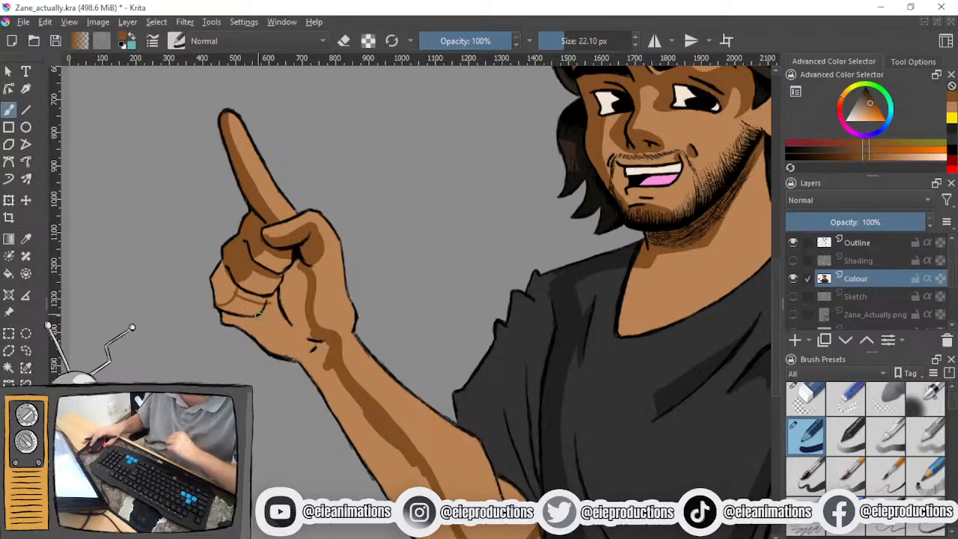
Fill the shadow on the third curled finger in dark brown along its outer edge and below the fold, undoing and repainting faulty strokes
scroll(251, 256, "up", 4)
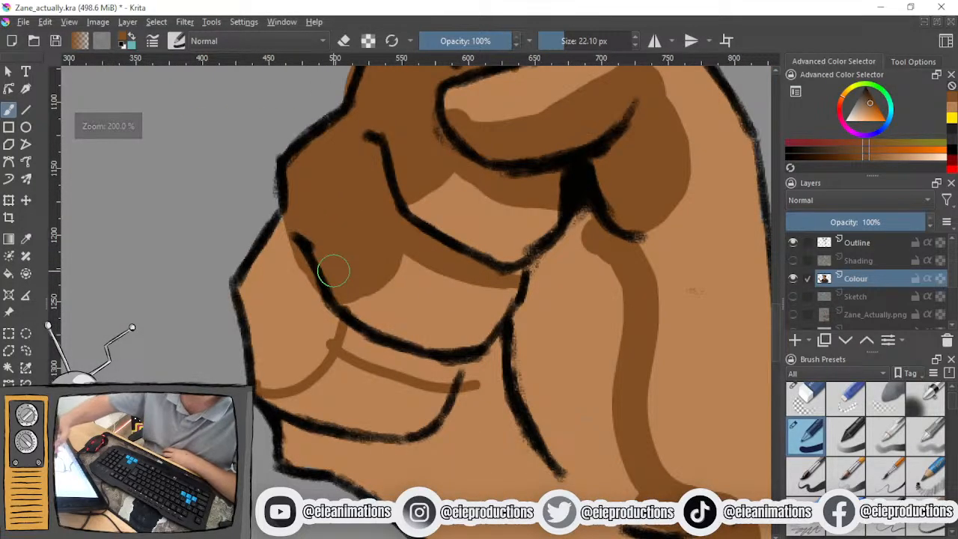
mouse_move(325, 314)
left_mouse_down()
mouse_move(367, 352)
mouse_move(330, 324)
left_mouse_up()
key("ctrl+z")
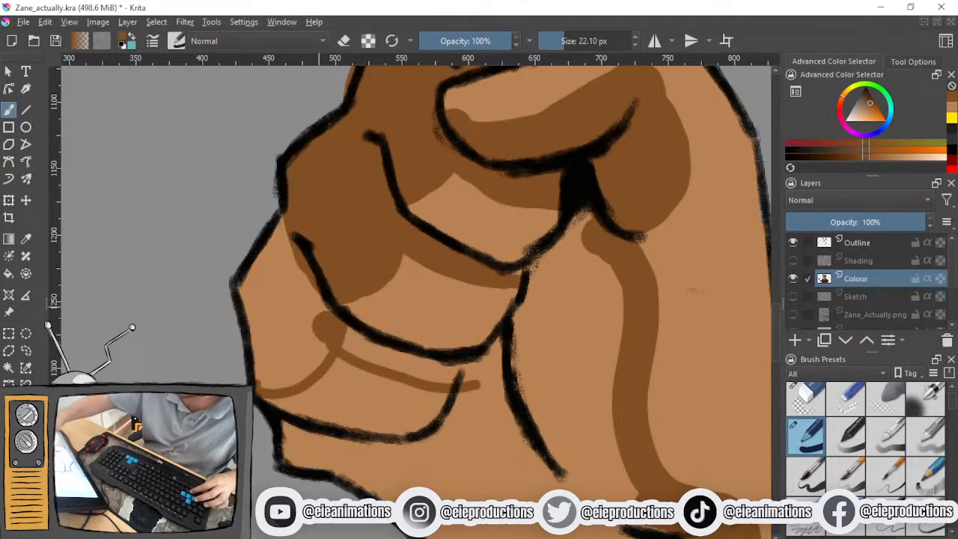
mouse_move(330, 288)
left_mouse_down()
mouse_move(277, 382)
mouse_move(253, 289)
mouse_move(271, 376)
mouse_move(299, 278)
mouse_move(257, 312)
mouse_move(293, 230)
mouse_move(236, 308)
left_mouse_up()
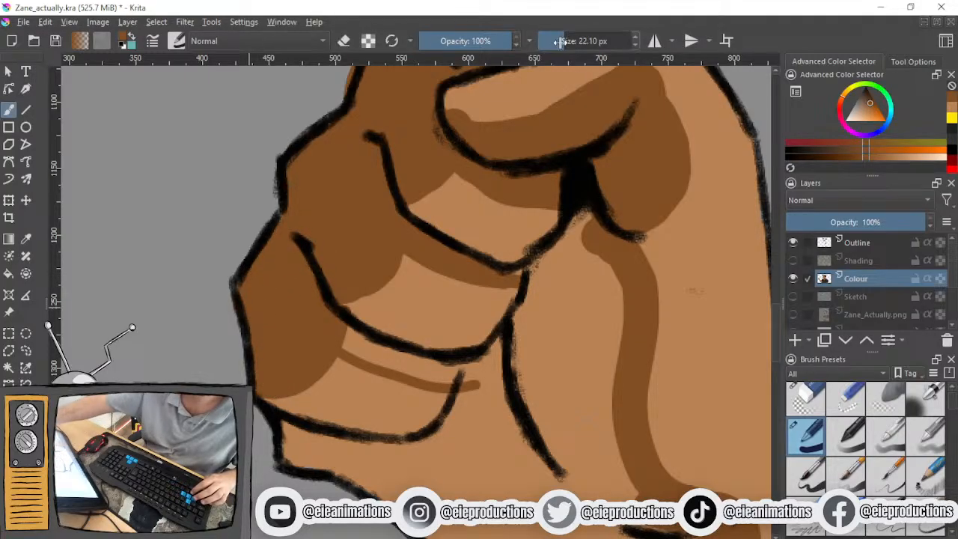
left_click_drag(383, 358, 455, 368)
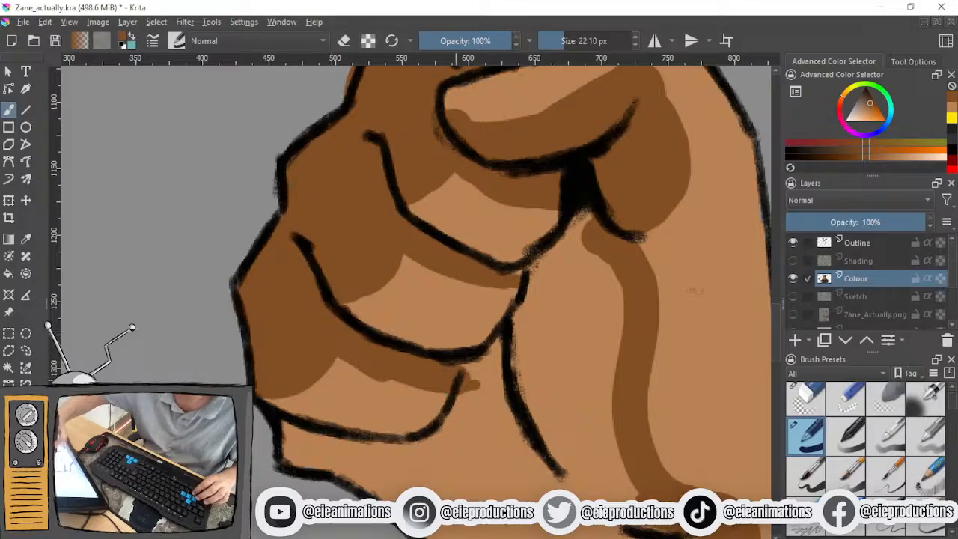
key("ctrl+z")
left_click_drag(352, 340, 463, 375)
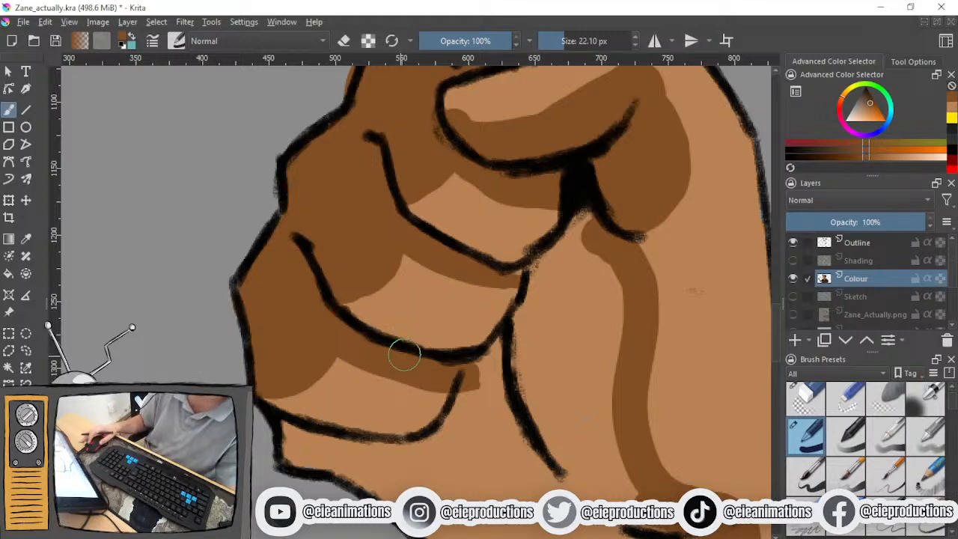
Fill the palm's shadow in dark brown from below the curled fingers and thumb to the outer edge and wrist crease
scroll(444, 358, "down", 2)
left_click_drag(439, 353, 340, 294)
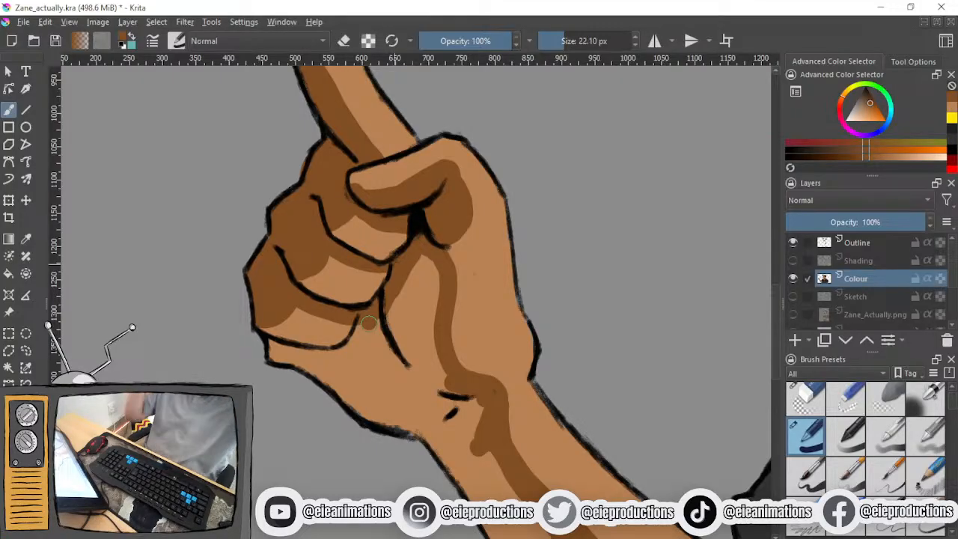
mouse_move(370, 323)
left_mouse_down()
mouse_move(350, 352)
mouse_move(381, 319)
mouse_move(391, 333)
mouse_move(407, 324)
mouse_move(423, 294)
mouse_move(423, 257)
mouse_move(436, 294)
mouse_move(427, 371)
mouse_move(415, 321)
mouse_move(390, 370)
left_mouse_up()
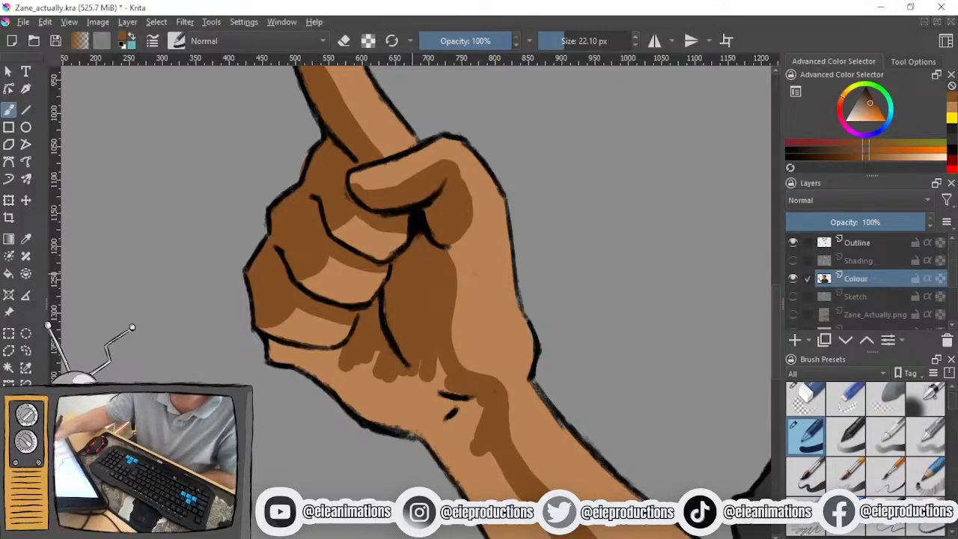
mouse_move(267, 341)
left_mouse_down()
mouse_move(326, 369)
mouse_move(339, 369)
mouse_move(308, 351)
mouse_move(346, 349)
left_mouse_up()
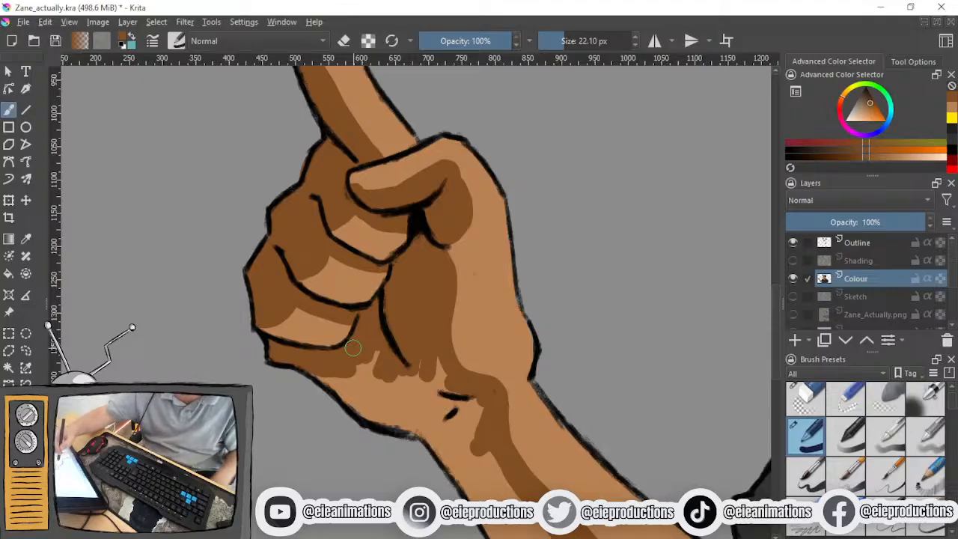
mouse_move(327, 374)
left_mouse_down()
mouse_move(362, 403)
mouse_move(319, 371)
mouse_move(374, 411)
left_mouse_up()
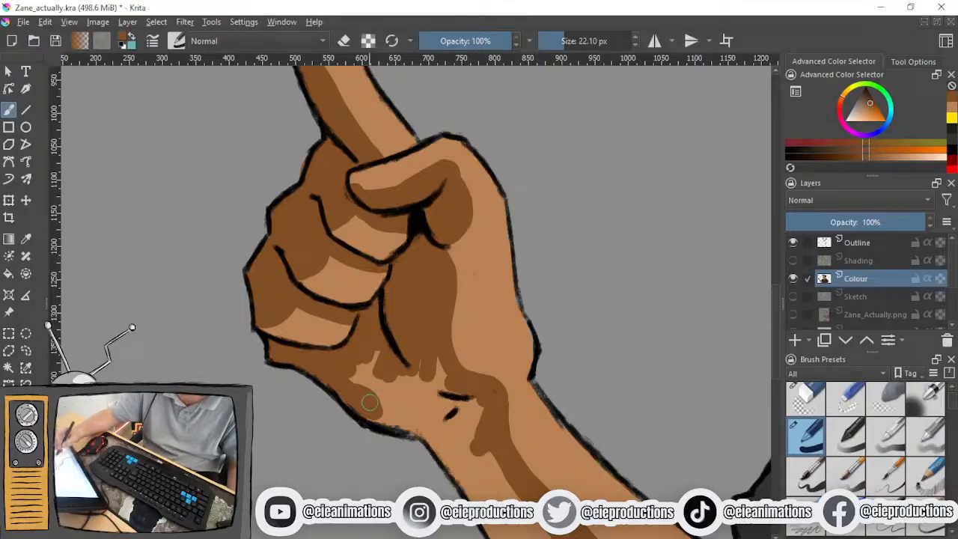
mouse_move(369, 403)
left_mouse_down()
mouse_move(382, 366)
mouse_move(378, 385)
mouse_move(359, 400)
mouse_move(349, 392)
mouse_move(382, 412)
left_mouse_up()
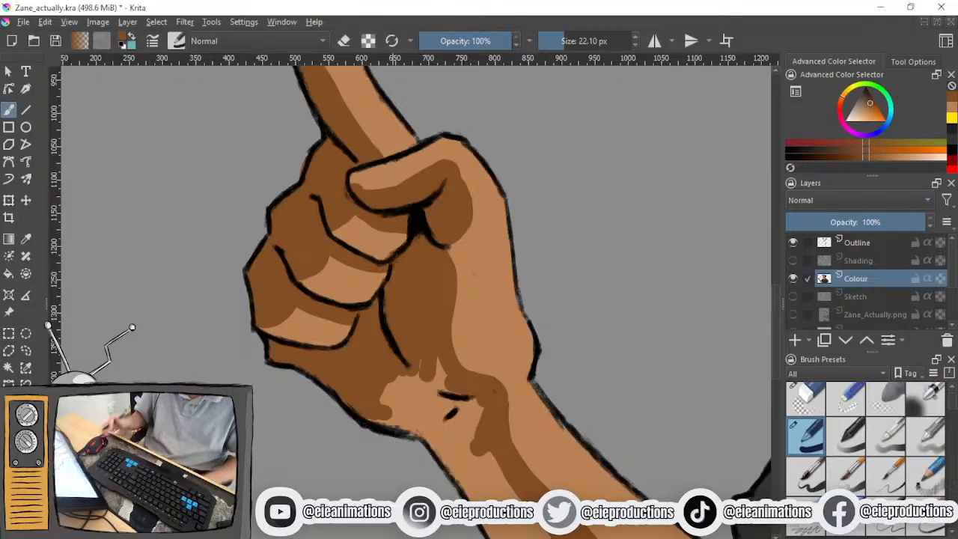
mouse_move(389, 405)
left_mouse_down()
mouse_move(374, 389)
mouse_move(363, 397)
mouse_move(370, 386)
mouse_move(414, 376)
mouse_move(442, 385)
mouse_move(438, 404)
mouse_move(464, 427)
mouse_move(480, 421)
mouse_move(345, 397)
mouse_move(407, 416)
mouse_move(377, 417)
mouse_move(438, 418)
mouse_move(286, 321)
left_mouse_up()
Fill the forearm's shadow in dark brown from the wrist to the elbow, including the strip beside the shirt
scroll(403, 421, "down", 1)
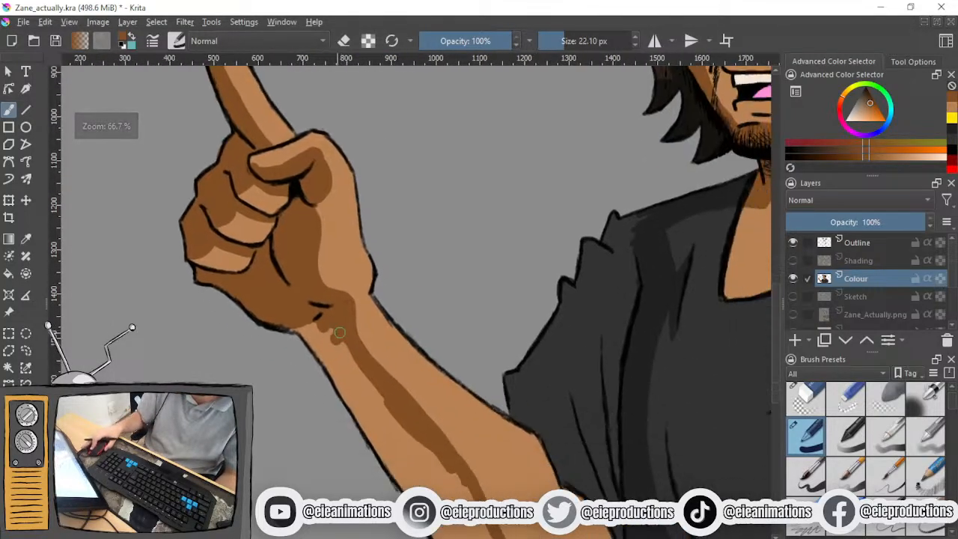
mouse_move(341, 332)
left_mouse_down()
mouse_move(292, 326)
mouse_move(323, 342)
mouse_move(309, 326)
mouse_move(322, 356)
mouse_move(320, 328)
mouse_move(340, 344)
mouse_move(329, 366)
mouse_move(391, 427)
mouse_move(385, 406)
mouse_move(353, 407)
mouse_move(338, 389)
mouse_move(385, 453)
left_mouse_up()
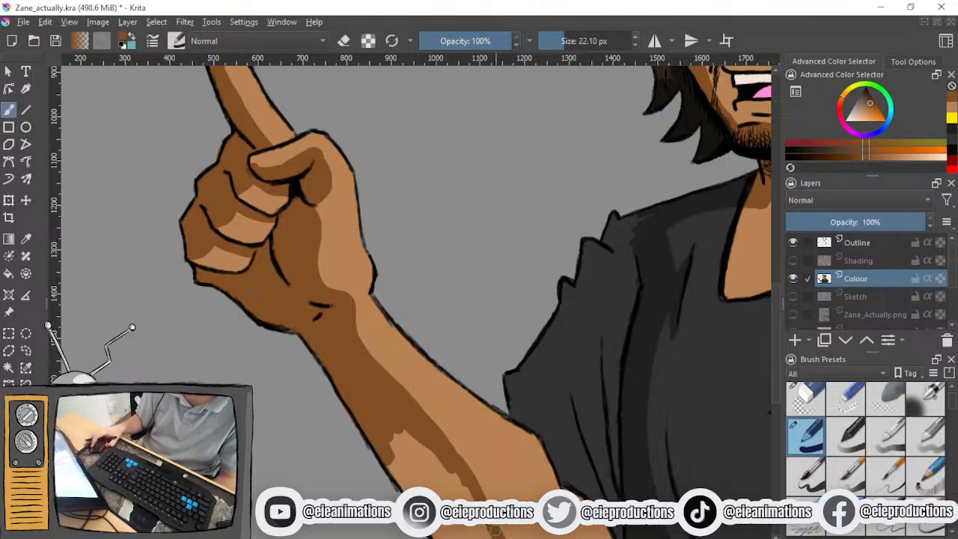
left_click_drag(492, 520, 398, 377)
mouse_move(298, 305)
left_mouse_down()
mouse_move(317, 354)
mouse_move(304, 293)
mouse_move(319, 287)
mouse_move(352, 328)
mouse_move(318, 315)
mouse_move(296, 303)
left_mouse_up()
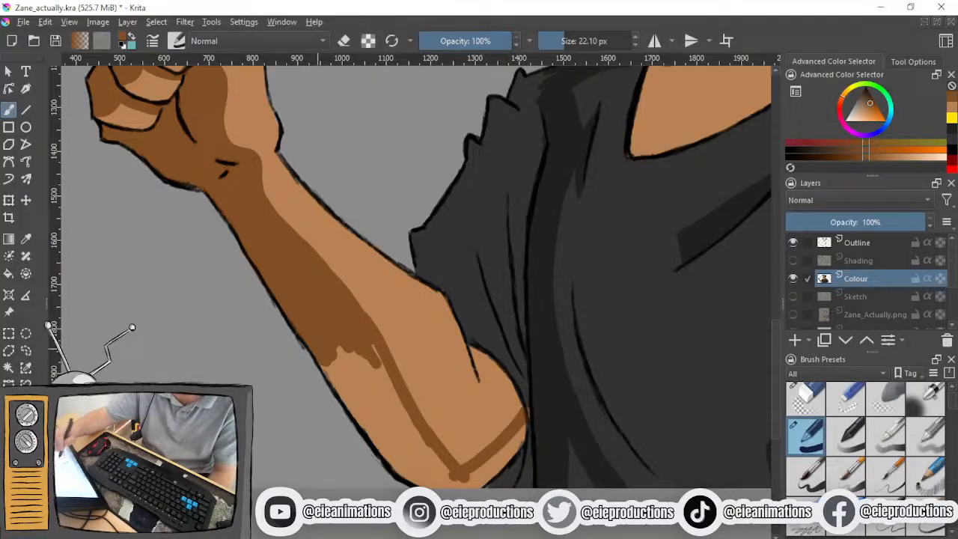
mouse_move(346, 352)
left_mouse_down()
mouse_move(371, 357)
mouse_move(376, 350)
mouse_move(377, 365)
mouse_move(332, 360)
mouse_move(324, 371)
mouse_move(345, 344)
mouse_move(353, 405)
mouse_move(381, 448)
mouse_move(385, 417)
mouse_move(403, 412)
mouse_move(389, 395)
mouse_move(369, 425)
mouse_move(359, 418)
mouse_move(408, 476)
mouse_move(431, 482)
left_mouse_up()
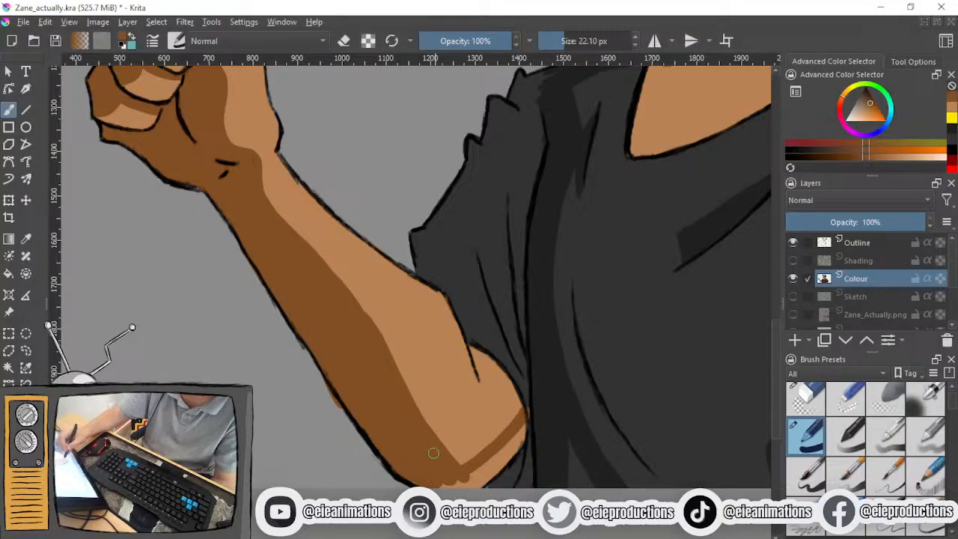
mouse_move(454, 482)
left_mouse_down()
mouse_move(483, 467)
mouse_move(453, 485)
mouse_move(521, 424)
mouse_move(498, 463)
left_mouse_up()
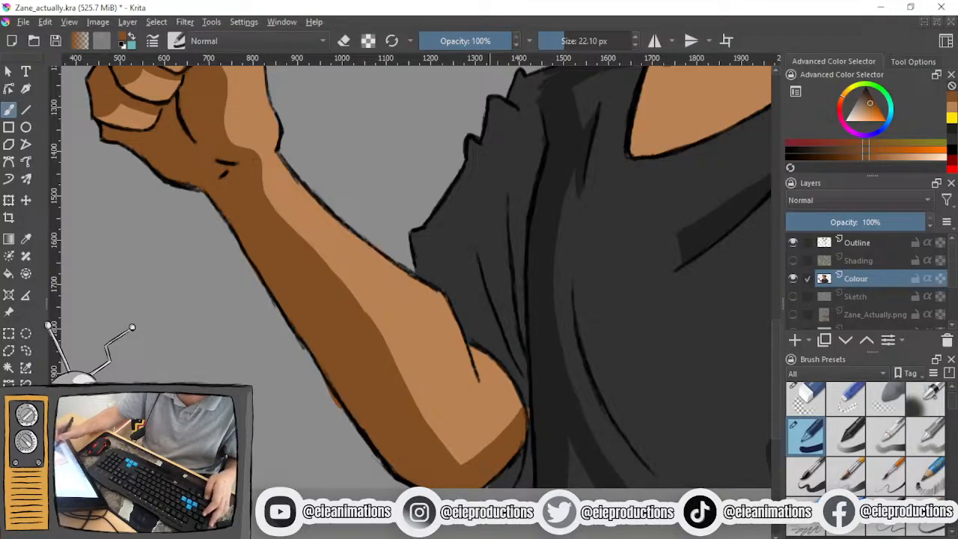
Sample the shirt's dark shadow grey, show the Shading layer, and trace the lower sleeve folds with a 10.06 px brush
left_click(550, 427, "ctrl")
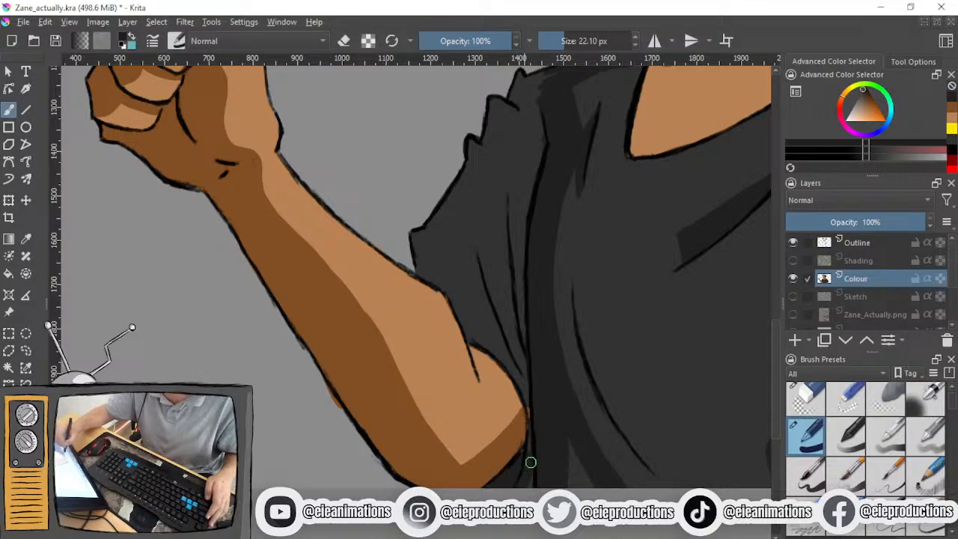
left_click(792, 259)
key("plus")
mouse_move(522, 149)
left_mouse_down()
mouse_move(446, 336)
mouse_move(450, 363)
mouse_move(449, 317)
mouse_move(470, 441)
mouse_move(476, 330)
left_mouse_up()
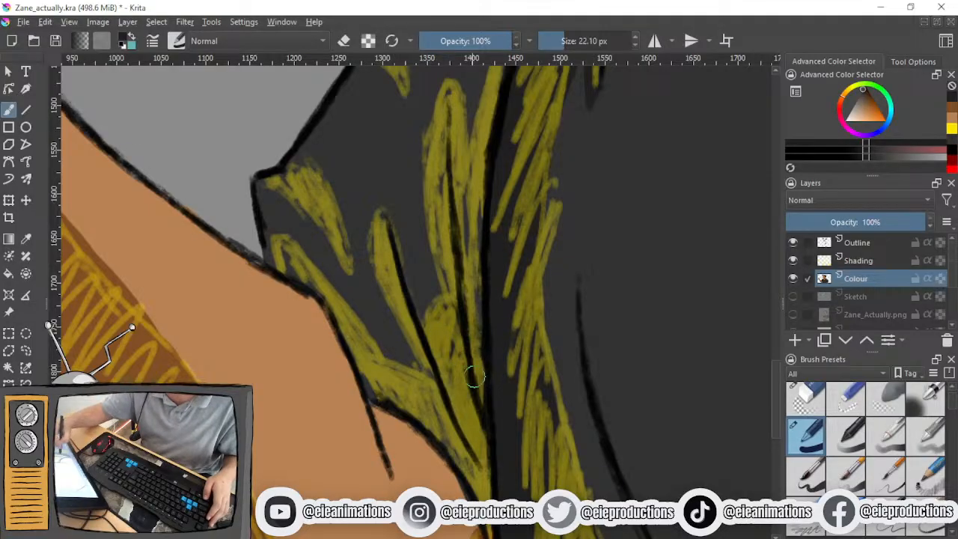
left_click(553, 43)
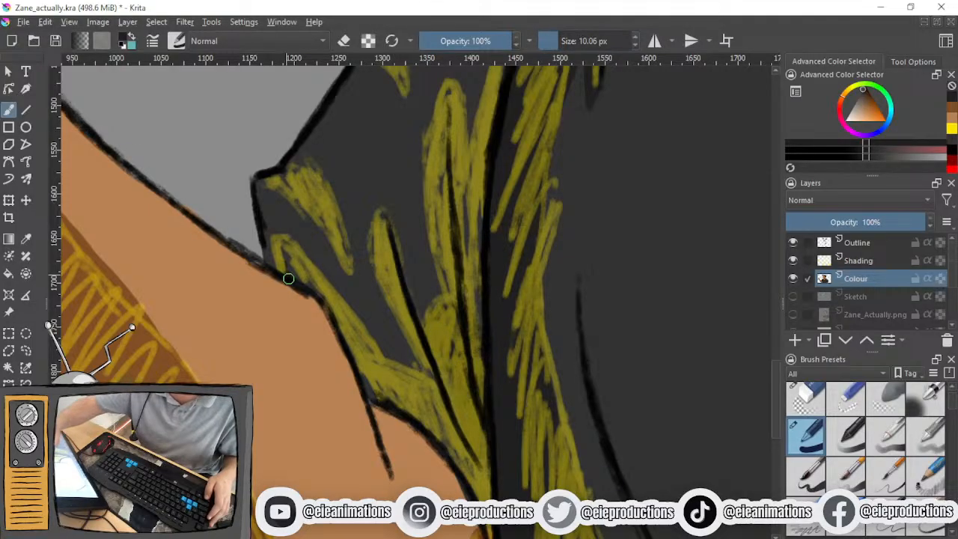
mouse_move(289, 278)
left_mouse_down()
mouse_move(311, 269)
mouse_move(359, 344)
mouse_move(296, 251)
mouse_move(292, 277)
mouse_move(327, 304)
left_mouse_up()
mouse_move(368, 372)
left_mouse_down()
mouse_move(374, 392)
mouse_move(441, 396)
left_mouse_up()
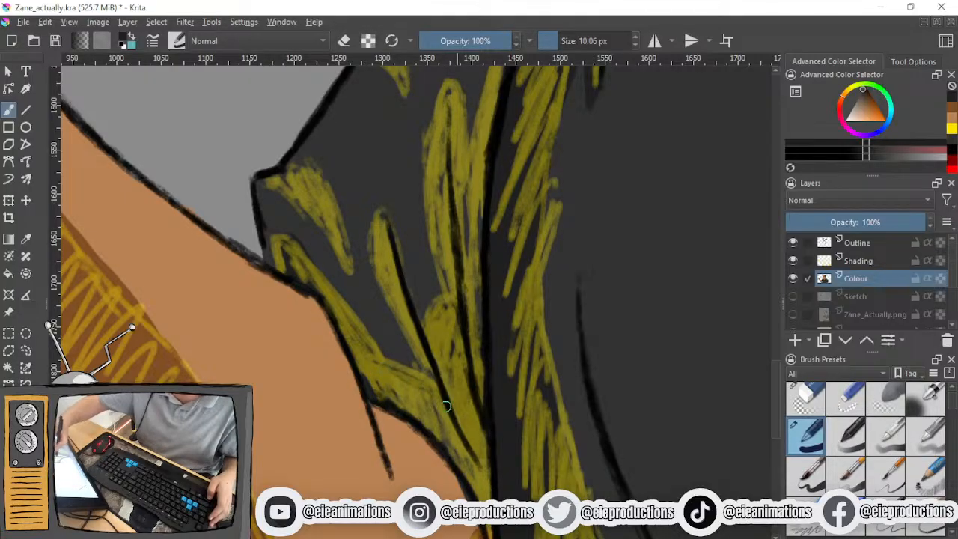
mouse_move(391, 243)
left_mouse_down()
mouse_move(380, 217)
mouse_move(378, 277)
mouse_move(434, 379)
mouse_move(396, 306)
mouse_move(426, 293)
mouse_move(460, 404)
left_mouse_up()
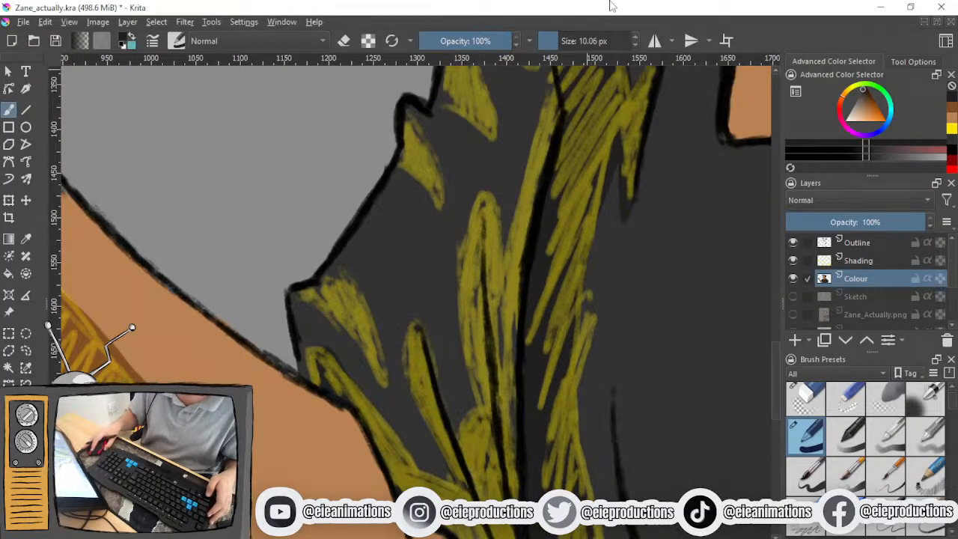
Outline the sleeve corner's fold shadow with a 2.18 px brush, and hide the Shading layer after setting the size to 20.44 px
left_click(550, 41)
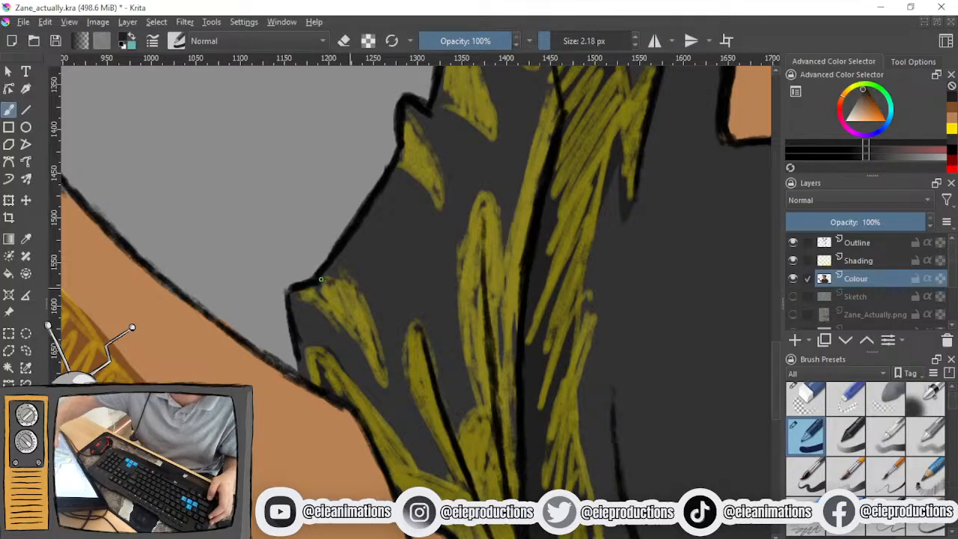
left_click(563, 42)
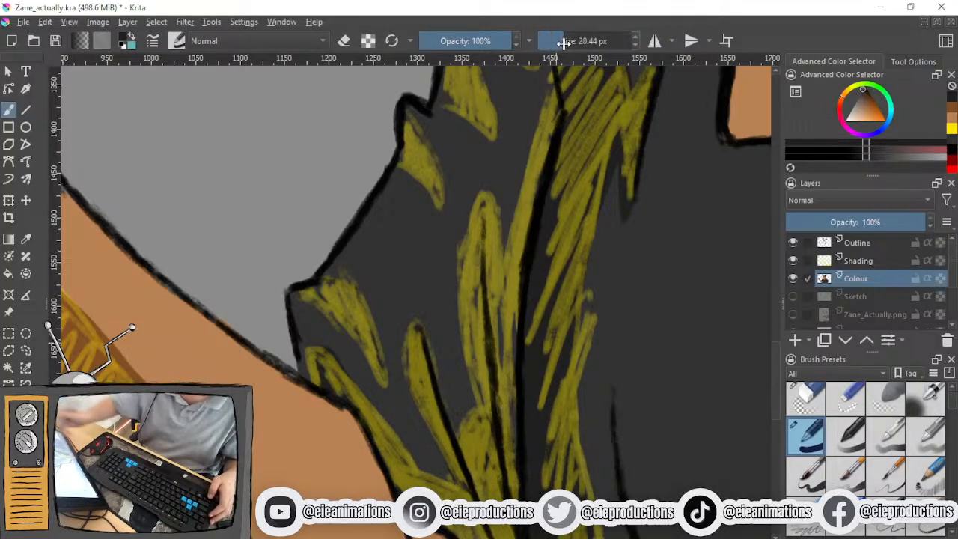
left_click(792, 260)
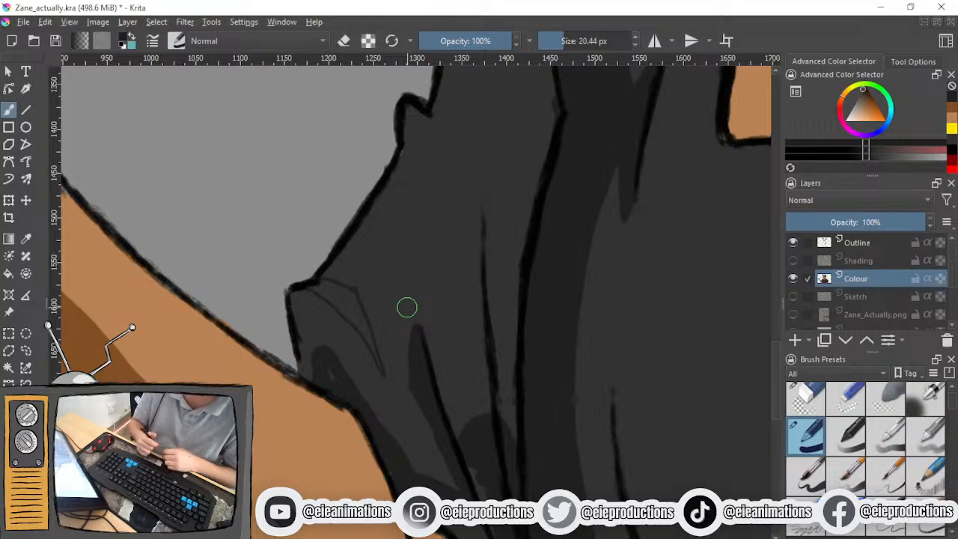
Dab dark grey at the sleeve's lower edge and cover the spill on the arm with the sampled light skin colour
left_click(336, 406)
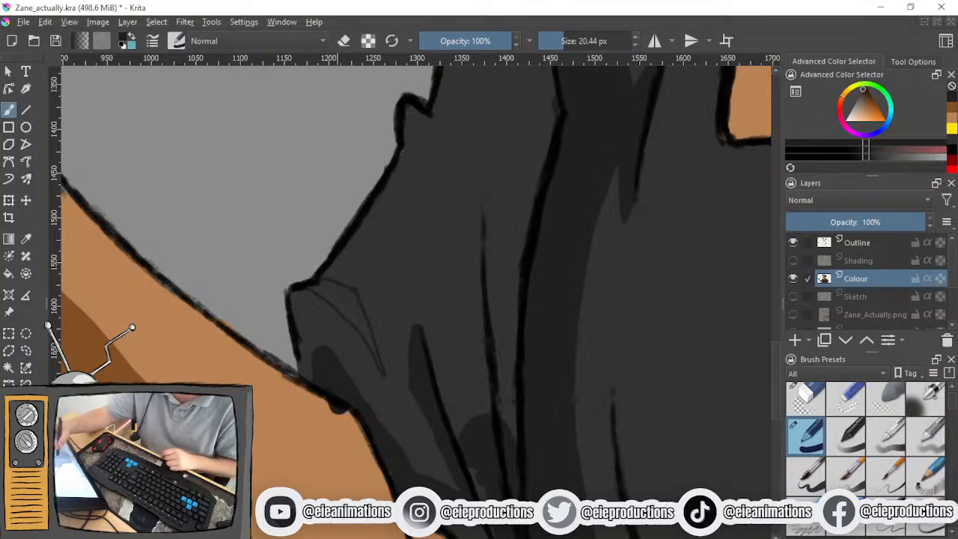
left_click(332, 493, "ctrl")
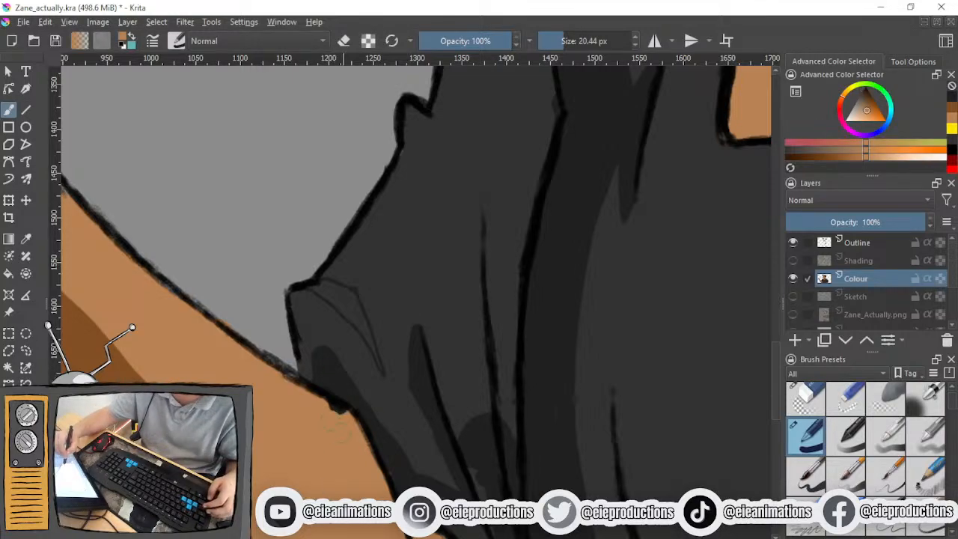
left_click_drag(333, 411, 337, 408)
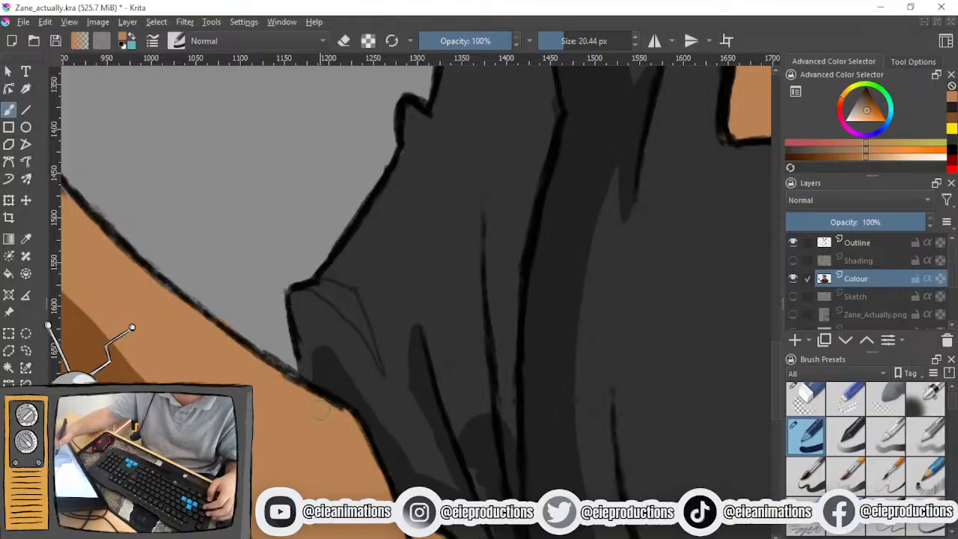
Resample the dark shirt grey and fill the fold shadows at the sleeve's lower end down to the arm and side seam
left_click(391, 478, "ctrl")
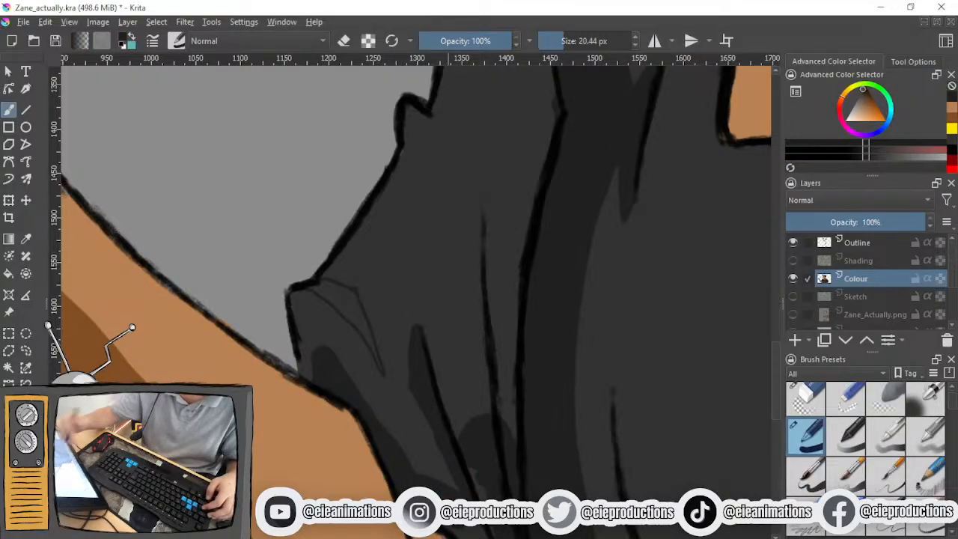
left_click_drag(462, 489, 383, 451)
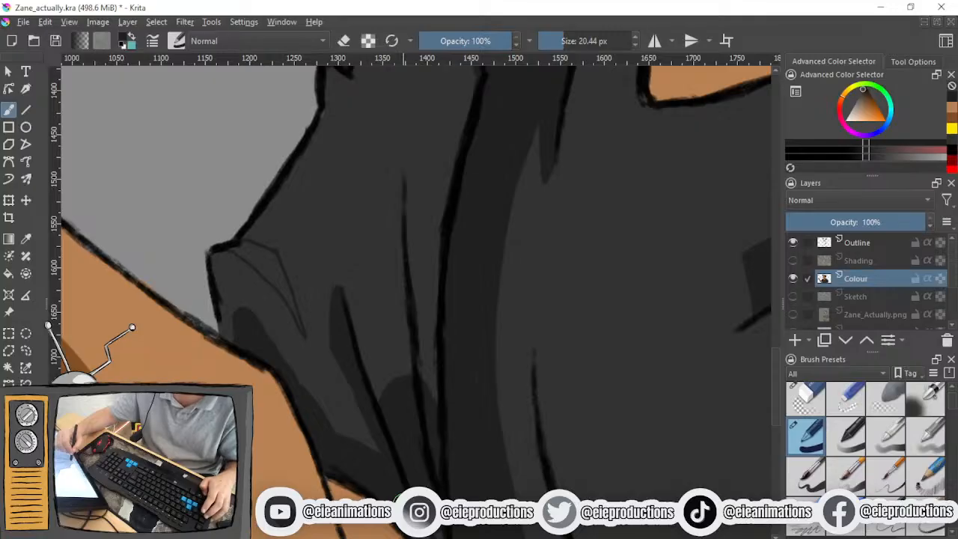
left_click_drag(395, 481, 374, 424)
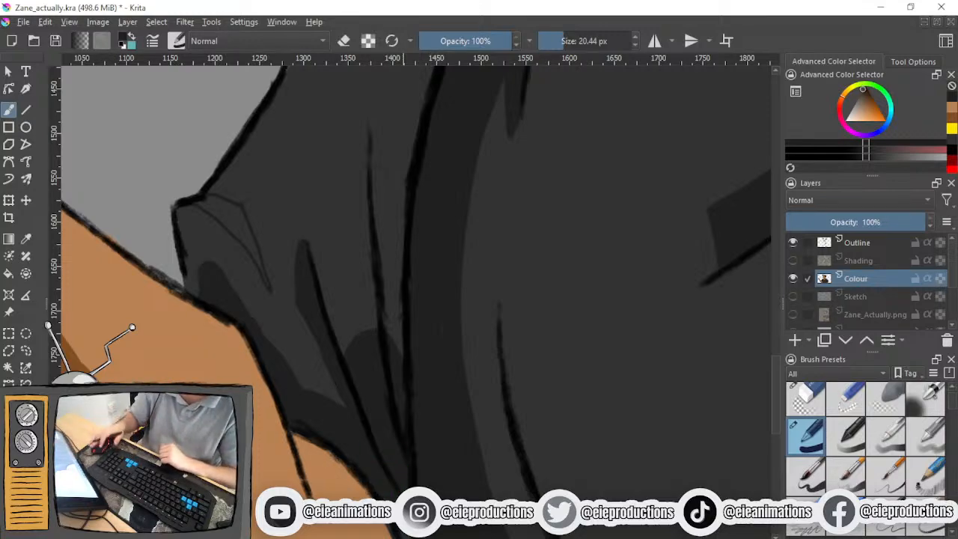
left_click_drag(414, 456, 400, 348)
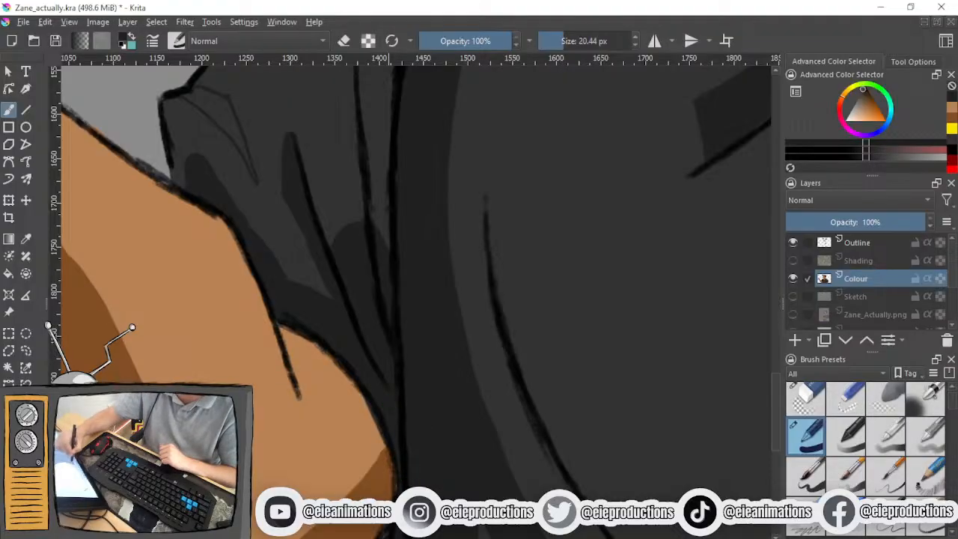
Sample the arm's dark brown shadow colour and touch up the skin shadow at the armpit beside the shirt seam
left_click_drag(396, 474, 421, 361)
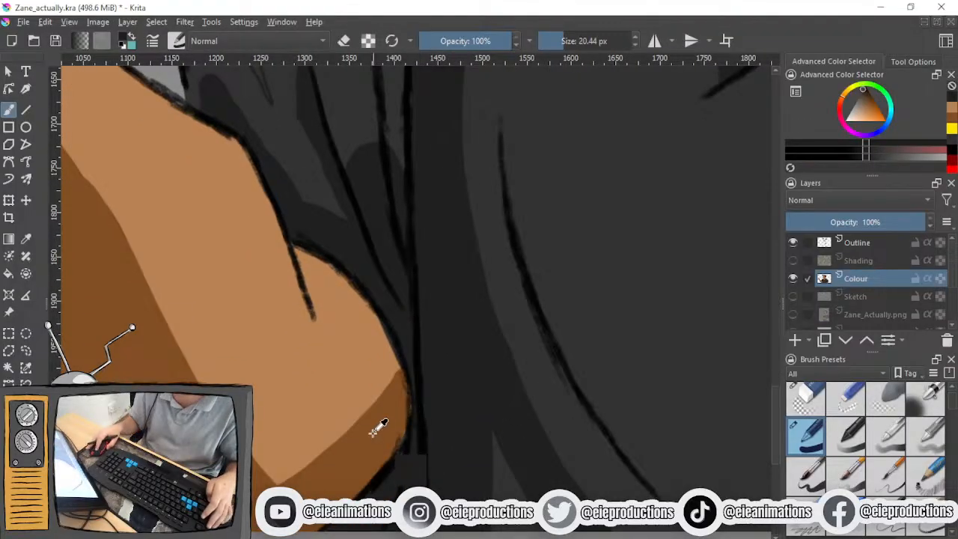
left_click(390, 416, "ctrl")
left_click_drag(399, 410, 385, 444)
scroll(419, 413, "down", 2)
left_click_drag(434, 393, 425, 528)
Resample the shirt's dark shadow grey and fill the sleeve corner's outlined fold with a 3.97 px brush
left_click(336, 476, "ctrl")
scroll(336, 476, "up", 3)
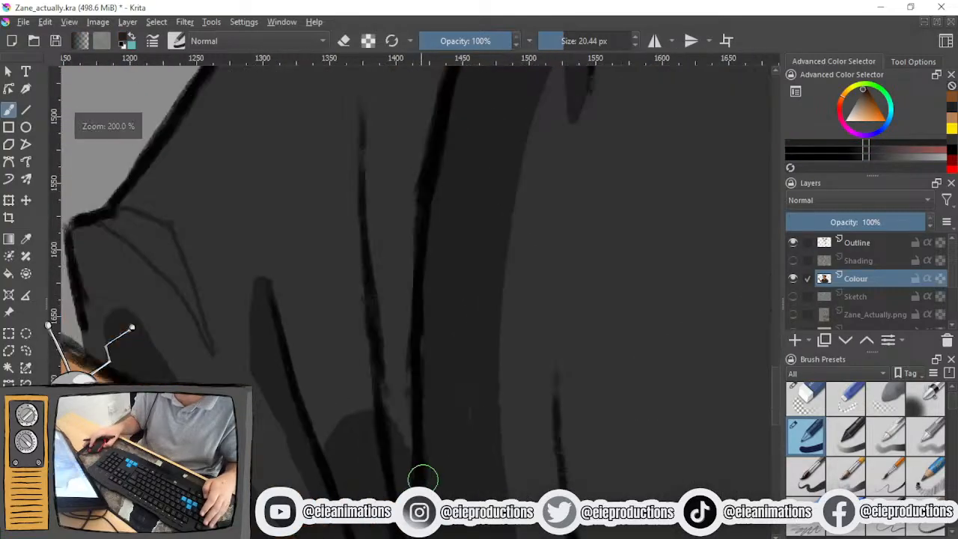
left_click_drag(192, 271, 279, 384)
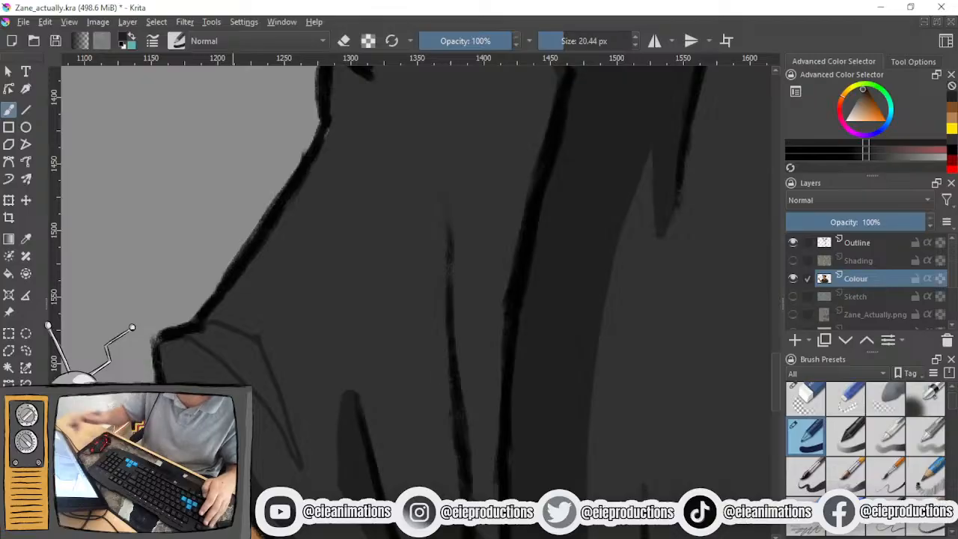
left_click(552, 42)
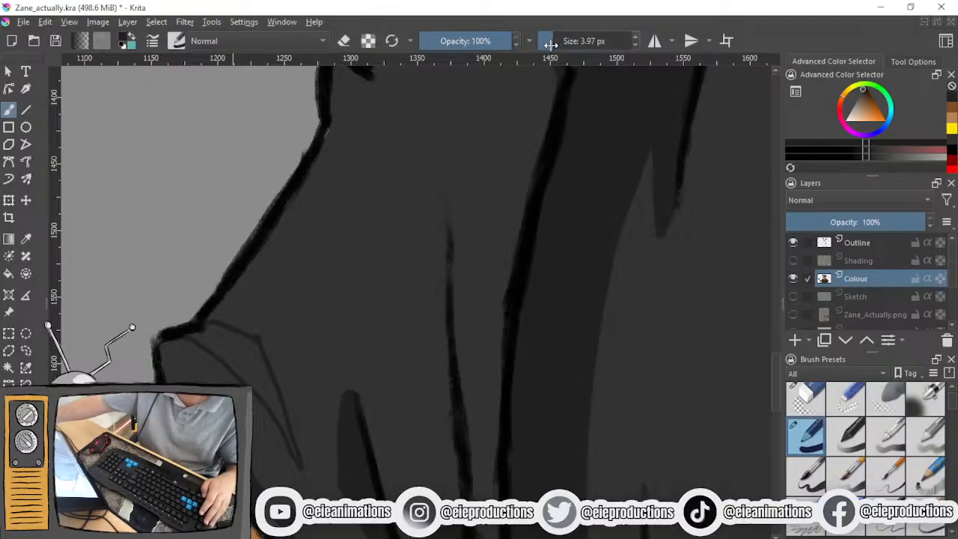
mouse_move(229, 357)
left_mouse_down()
mouse_move(203, 339)
mouse_move(257, 342)
mouse_move(227, 357)
mouse_move(241, 337)
left_mouse_up()
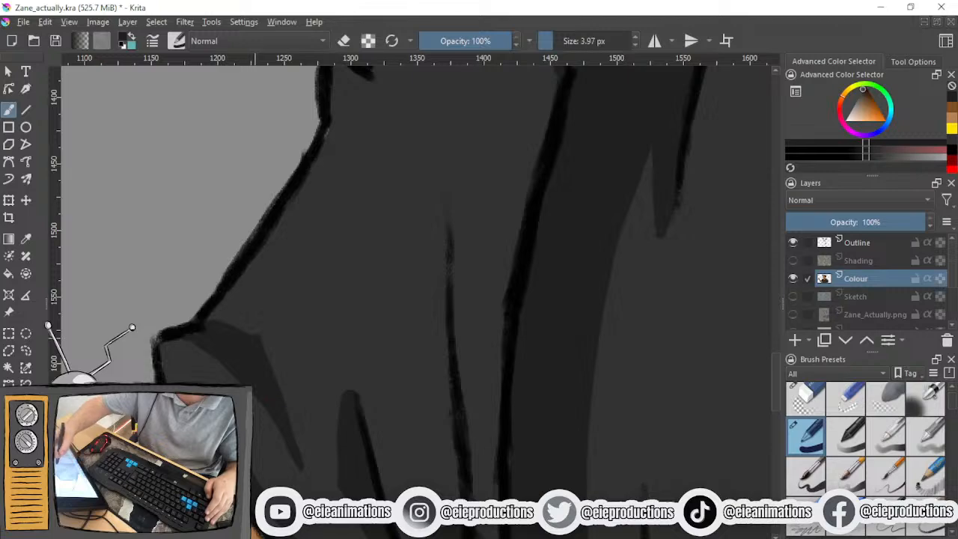
Show the Shading layer and trace the lower edge of the uppermost shoulder fold's shadow in dark grey on the Colour layer
scroll(324, 285, "down", 1)
left_click_drag(327, 307, 302, 480)
left_click_drag(328, 411, 255, 423)
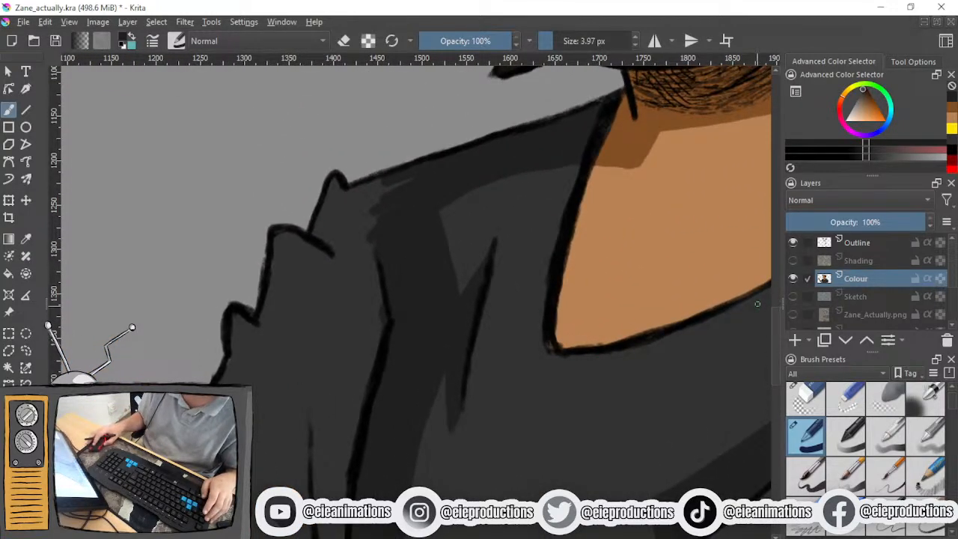
left_click(793, 297)
left_click(792, 297)
left_click(792, 260)
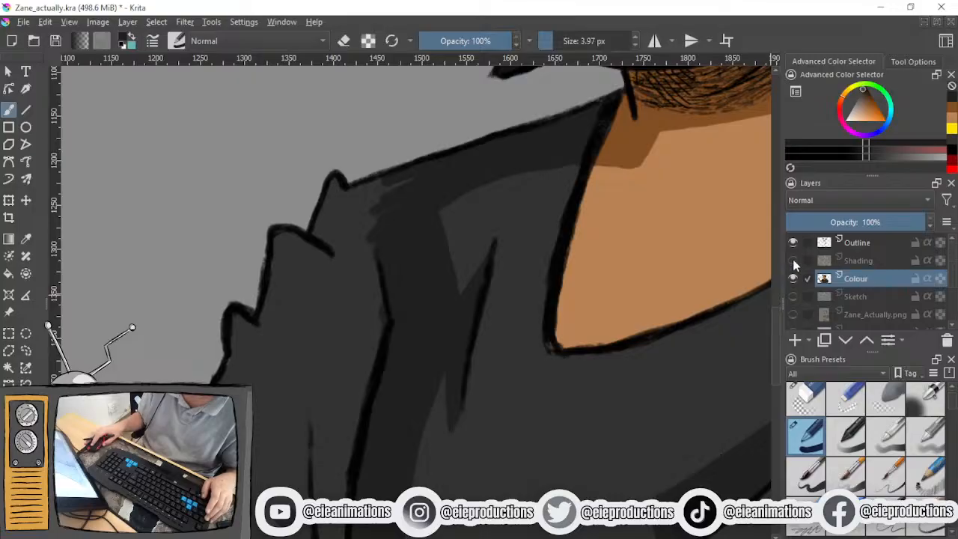
left_click_drag(410, 365, 504, 284)
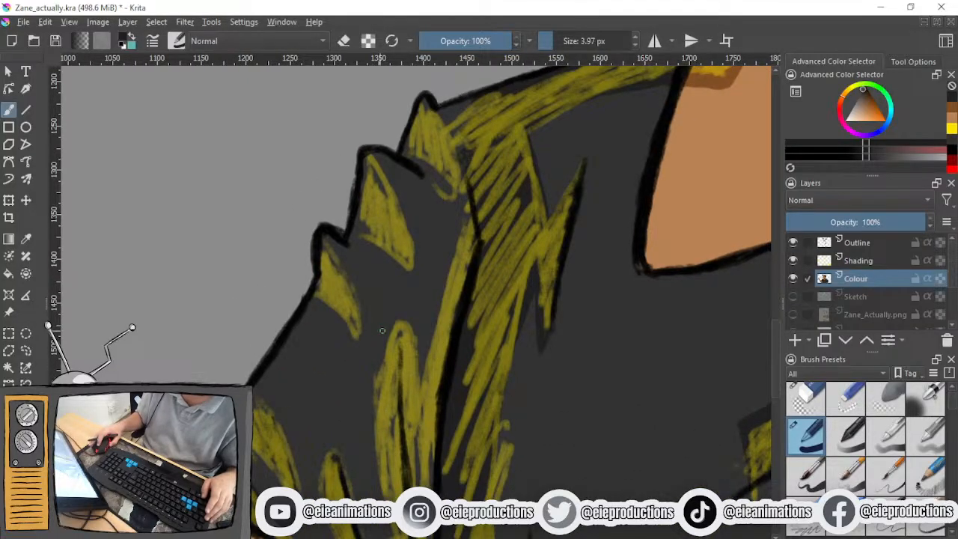
left_click_drag(413, 328, 398, 439)
left_click_drag(433, 314, 393, 390)
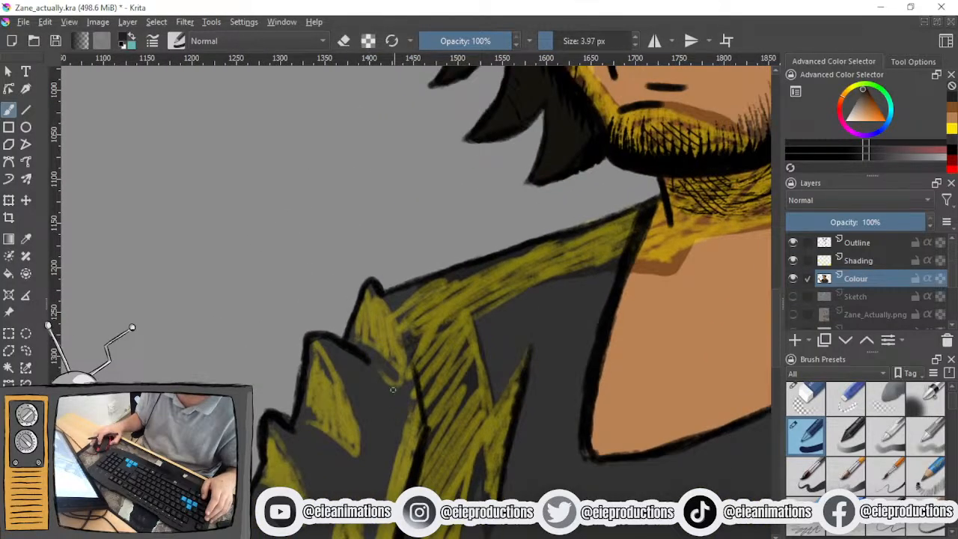
scroll(393, 389, "up", 1)
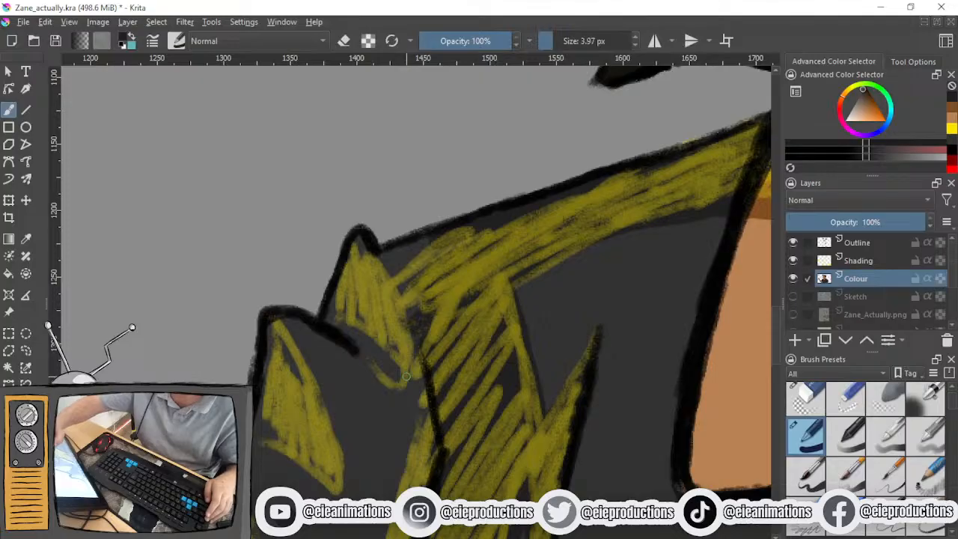
mouse_move(328, 315)
left_mouse_down()
mouse_move(364, 333)
mouse_move(429, 411)
mouse_move(449, 371)
left_mouse_up()
Outline the second shoulder fold's shadow in dark grey around its yellow marking, redoing the misdrawn stroke
mouse_move(320, 385)
left_mouse_down()
mouse_move(374, 404)
mouse_move(401, 428)
left_mouse_up()
key("ctrl+z")
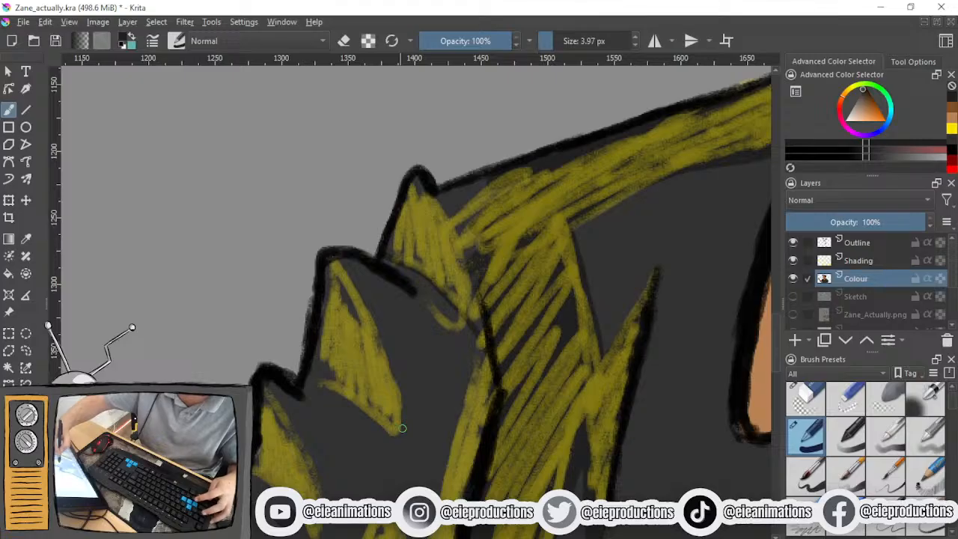
mouse_move(328, 387)
left_mouse_down()
mouse_move(405, 427)
mouse_move(331, 252)
left_mouse_up()
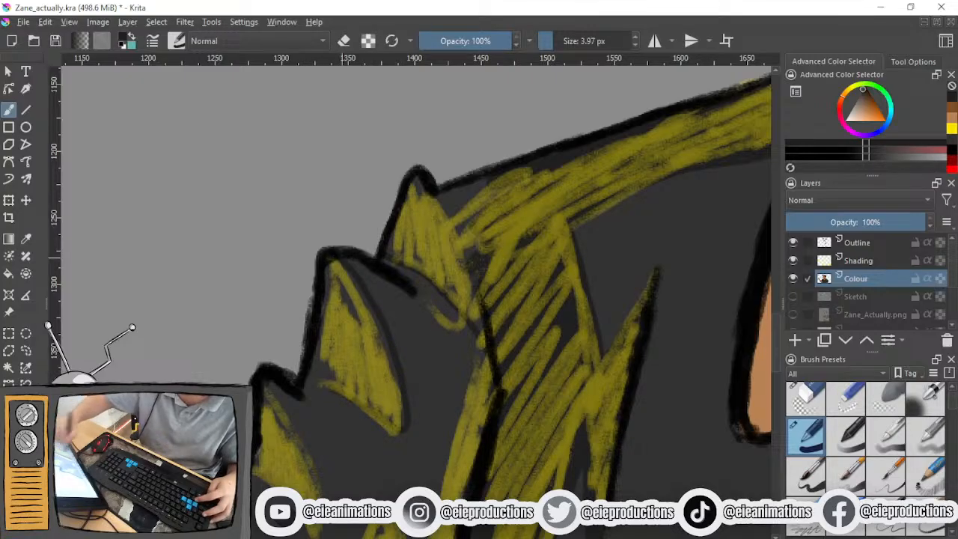
Outline the third shoulder fold's shadow in dark grey along its yellow marking and undo the faulty stroke
left_click_drag(363, 363, 412, 100)
left_click_drag(386, 265, 392, 214)
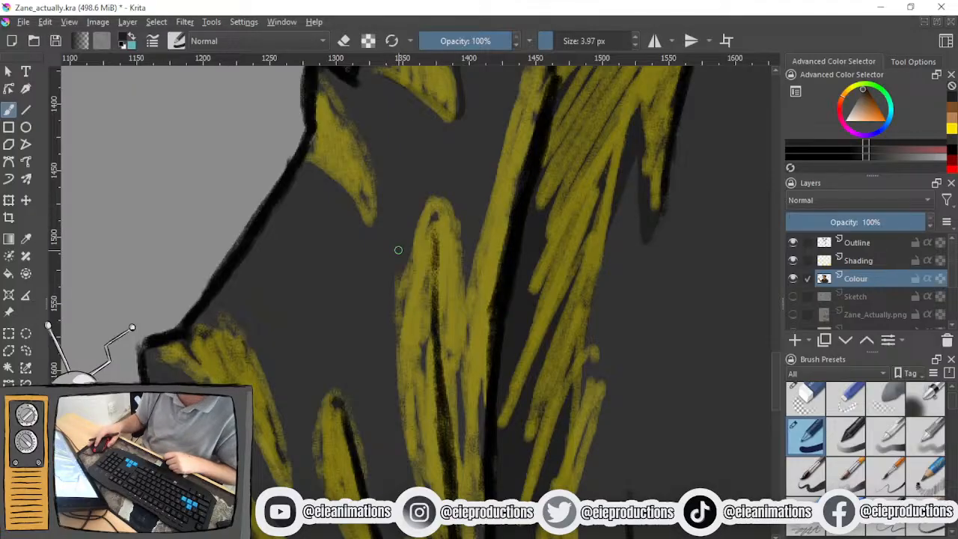
left_click_drag(397, 250, 336, 411)
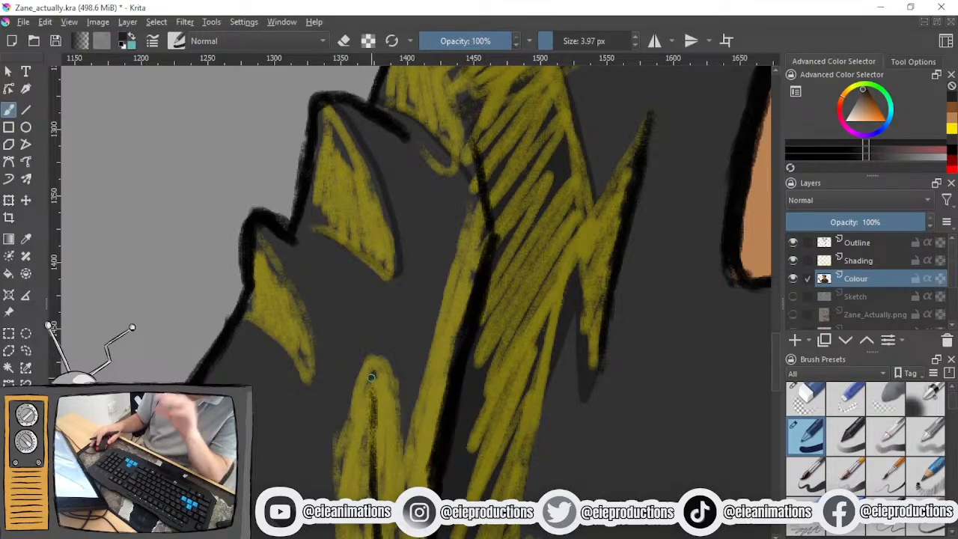
scroll(385, 378, "up", 3)
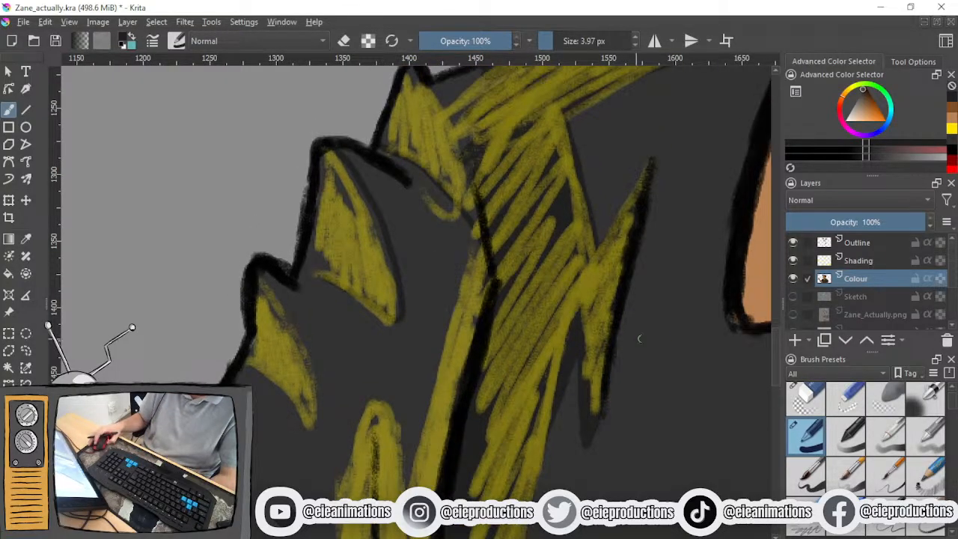
left_click_drag(452, 328, 512, 314)
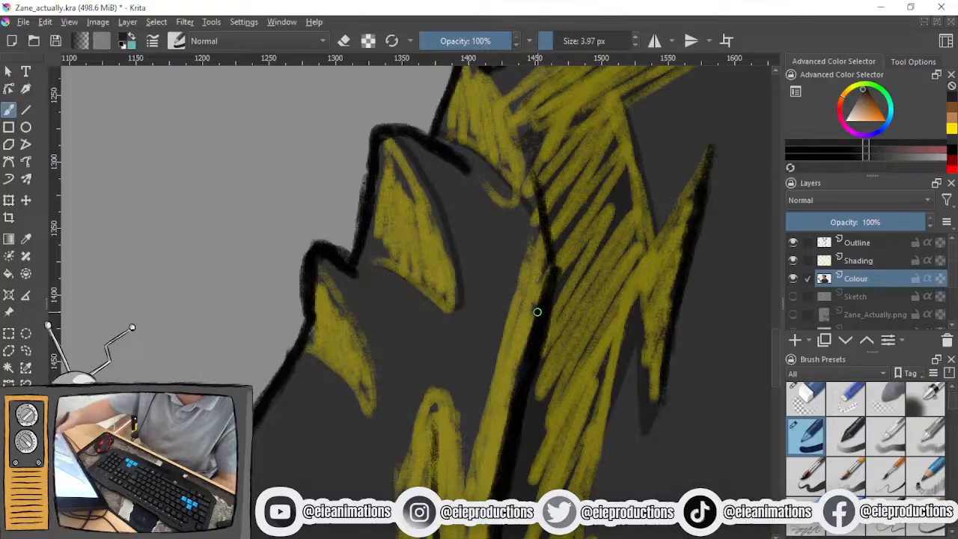
mouse_move(323, 264)
left_mouse_down()
mouse_move(376, 391)
mouse_move(298, 354)
mouse_move(362, 398)
mouse_move(355, 295)
mouse_move(325, 253)
left_mouse_up()
key("ctrl+z")
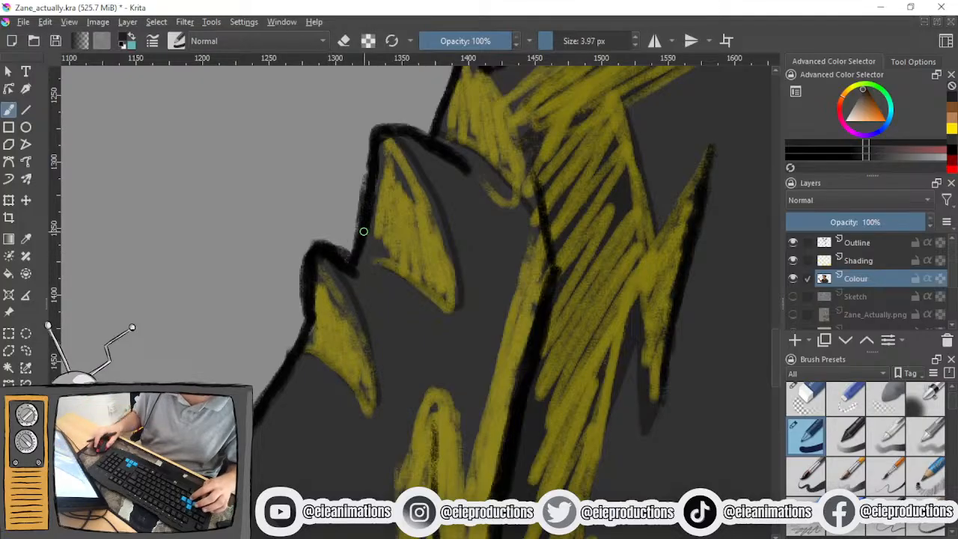
Refine the upper edge of the sleeve corner's fold shadow in dark grey and hide the Shading layer
left_click_drag(383, 297, 415, 131)
left_click_drag(371, 222, 399, 173)
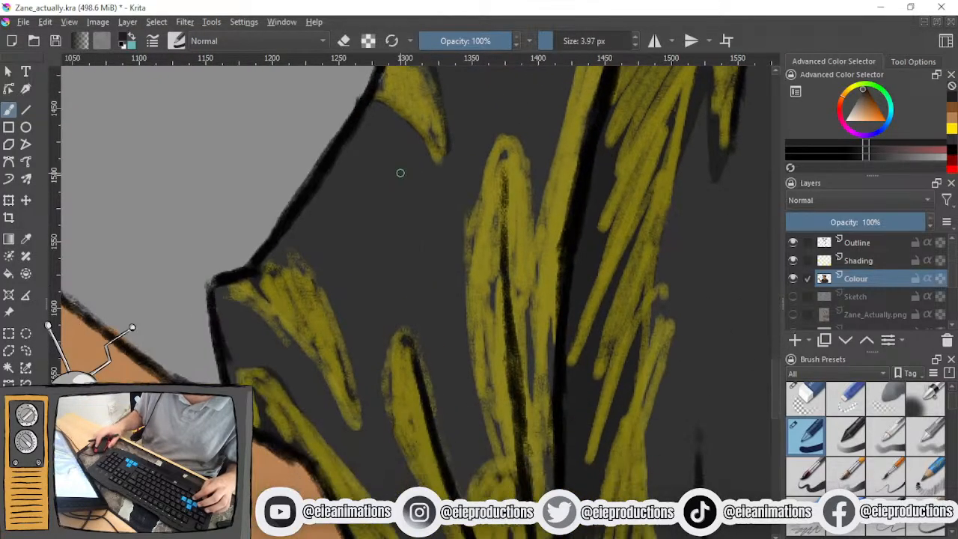
mouse_move(231, 293)
left_mouse_down()
mouse_move(341, 357)
mouse_move(232, 240)
left_mouse_up()
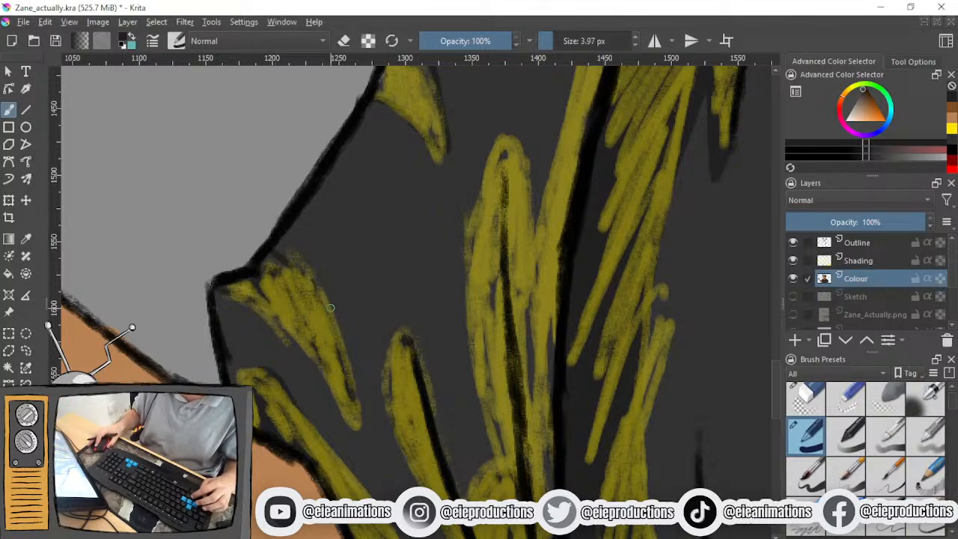
mouse_move(369, 345)
left_mouse_down()
mouse_move(280, 286)
mouse_move(345, 279)
mouse_move(312, 188)
mouse_move(299, 295)
mouse_move(351, 396)
left_mouse_up()
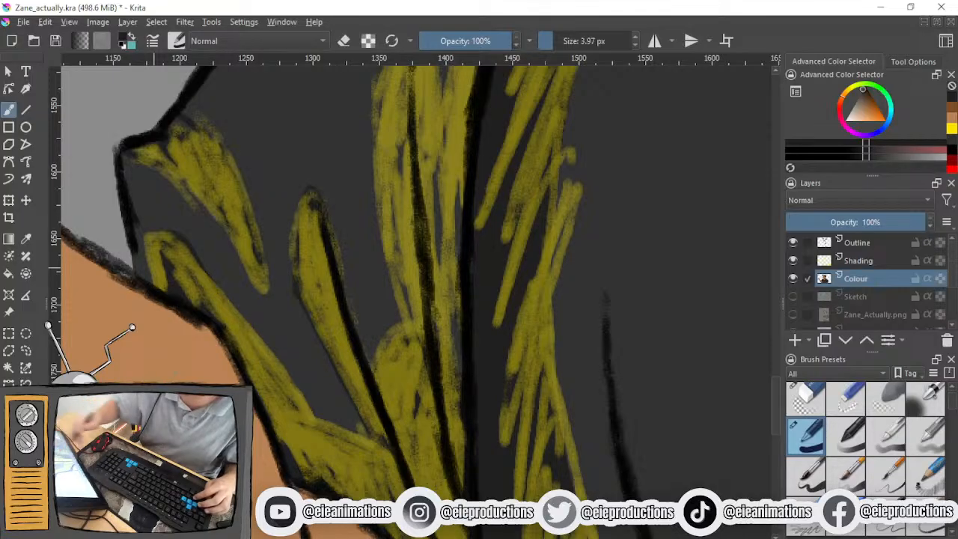
left_click(793, 260)
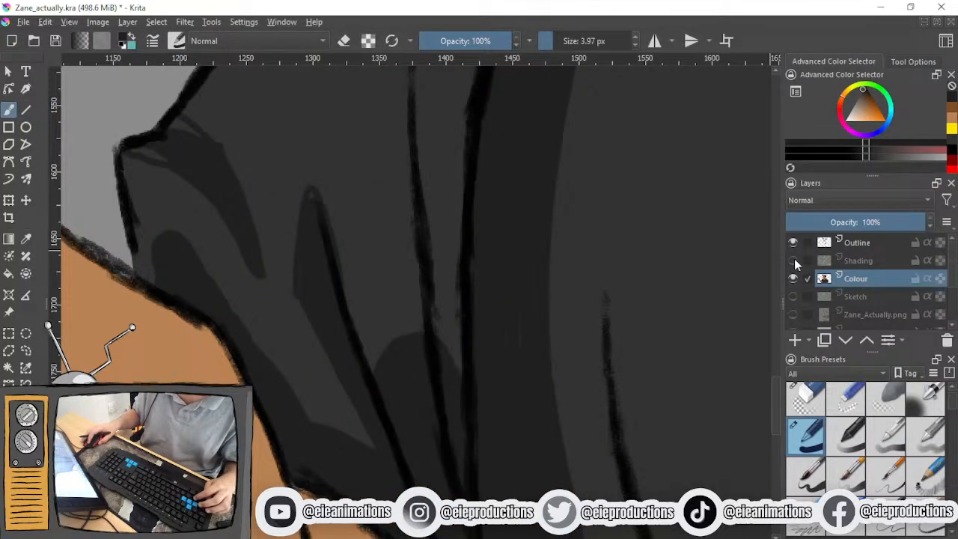
Compare the sleeve's dark fold outlines with the yellow markings by toggling the Shading layer's visibility
left_click_drag(390, 292, 343, 531)
left_click_drag(344, 346, 316, 536)
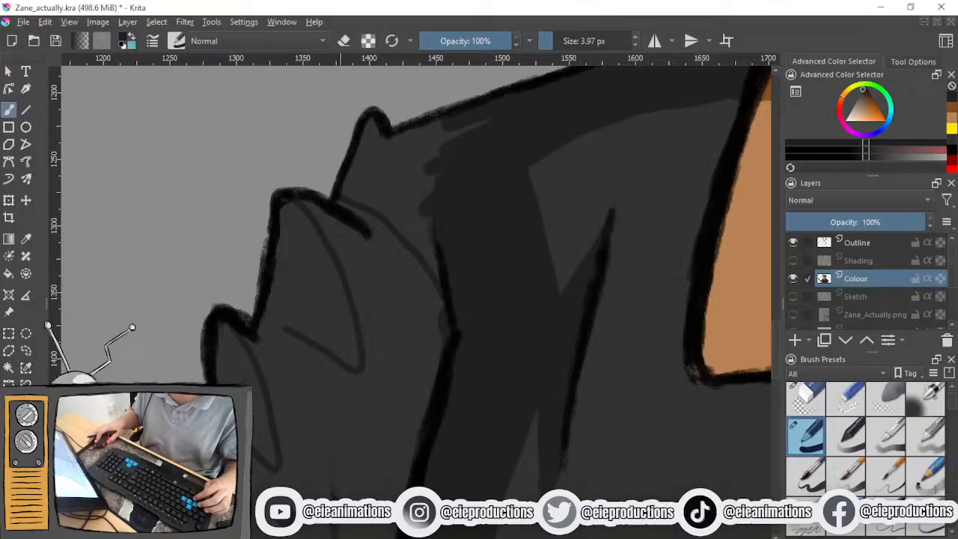
left_click(793, 261)
key("1")
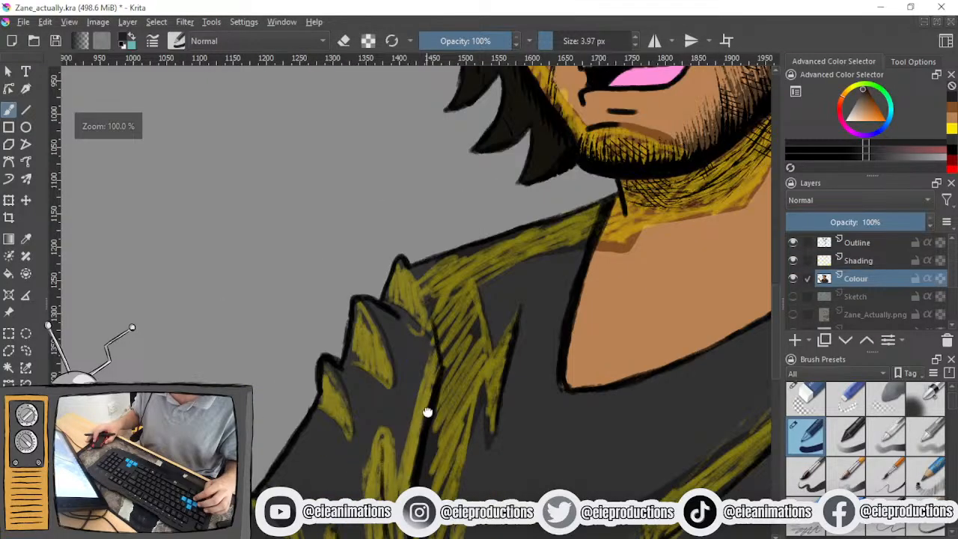
left_click_drag(427, 412, 449, 312)
left_click(794, 261)
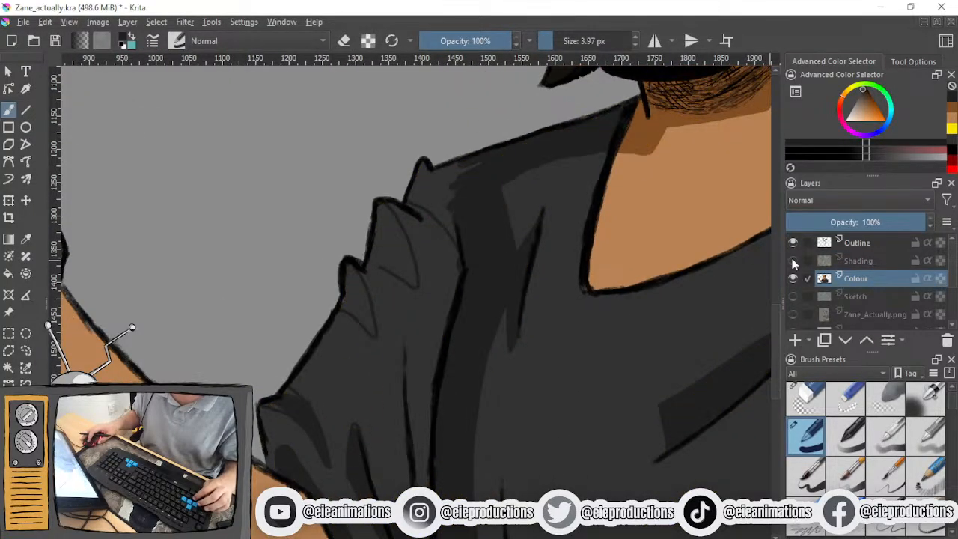
left_click(793, 261)
left_click(793, 261)
left_click(794, 260)
left_click(793, 260)
left_click_drag(543, 374, 563, 288)
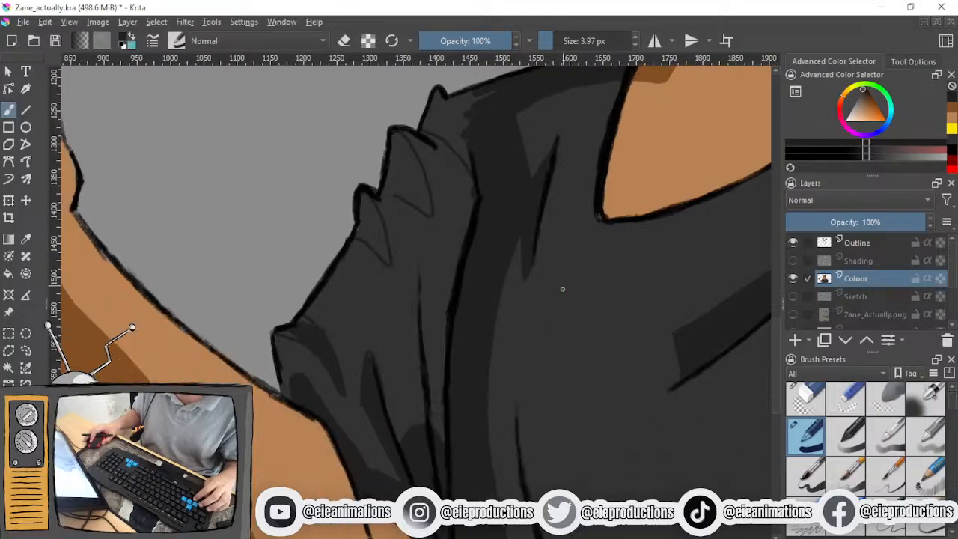
scroll(563, 289, "up", 1)
Show the Shading layer, lower its opacity slightly, and make the Colour layer active again
left_click(793, 261)
left_click(861, 261)
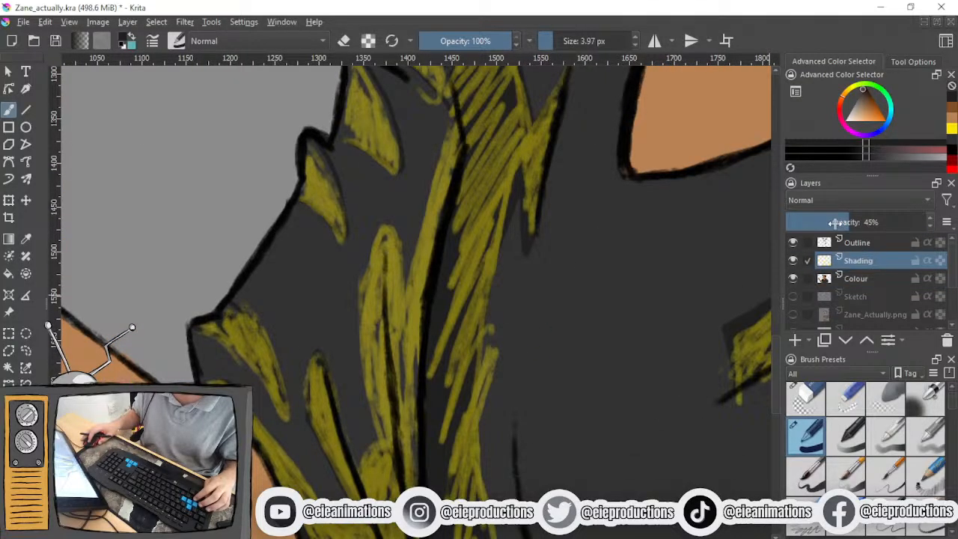
left_click_drag(835, 222, 924, 222)
left_click(838, 283)
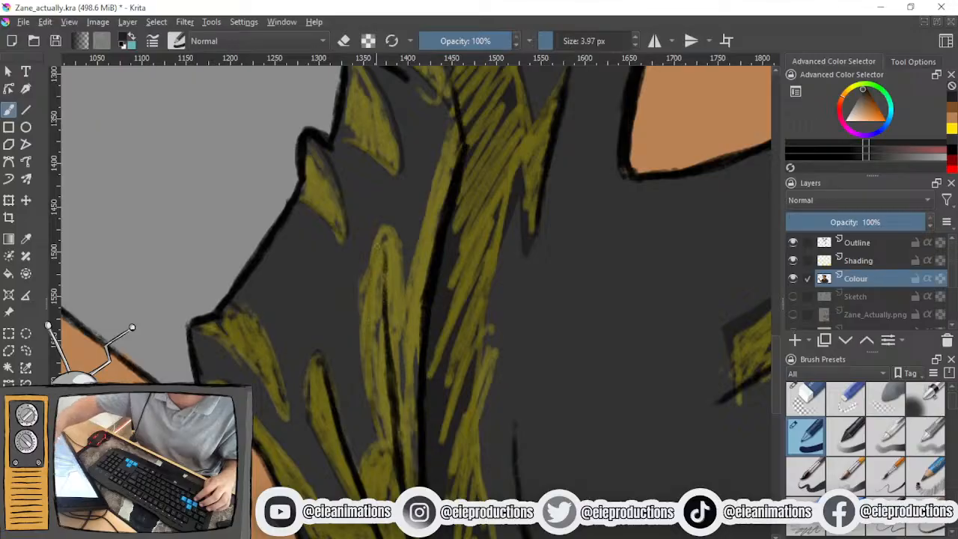
Outline the central sleeve fold and the shadow strip along the armhole seam in dark grey, and hide the Shading layer
scroll(449, 359, "up", 3)
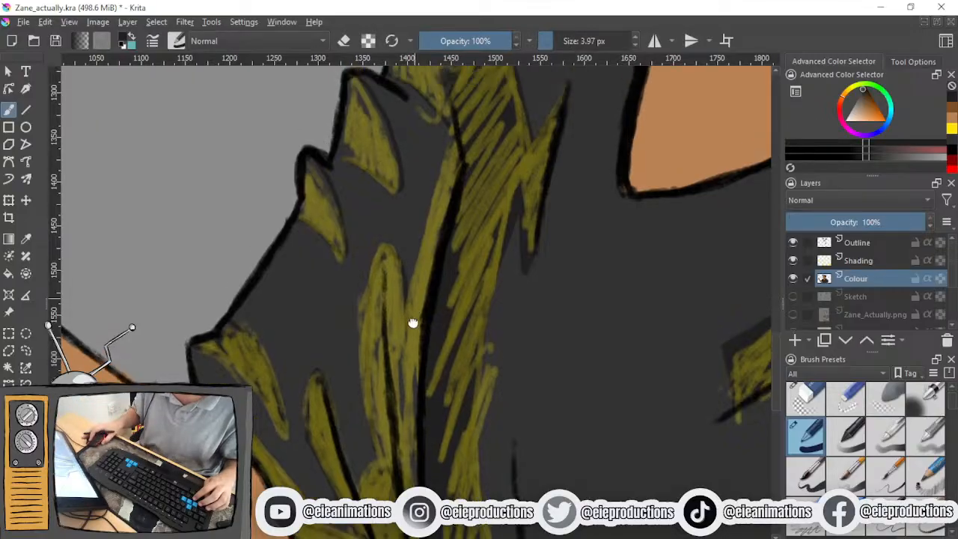
left_click_drag(436, 258, 402, 383)
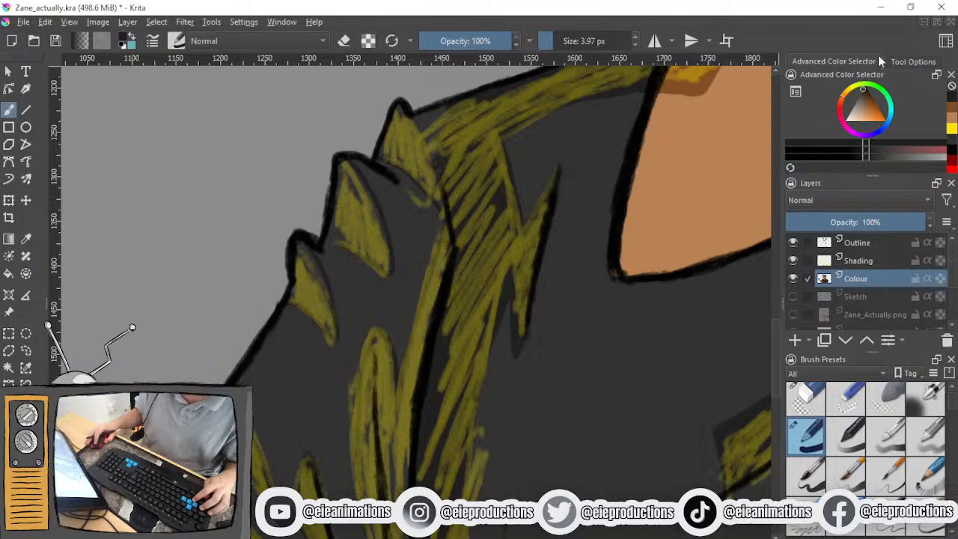
left_click(794, 258)
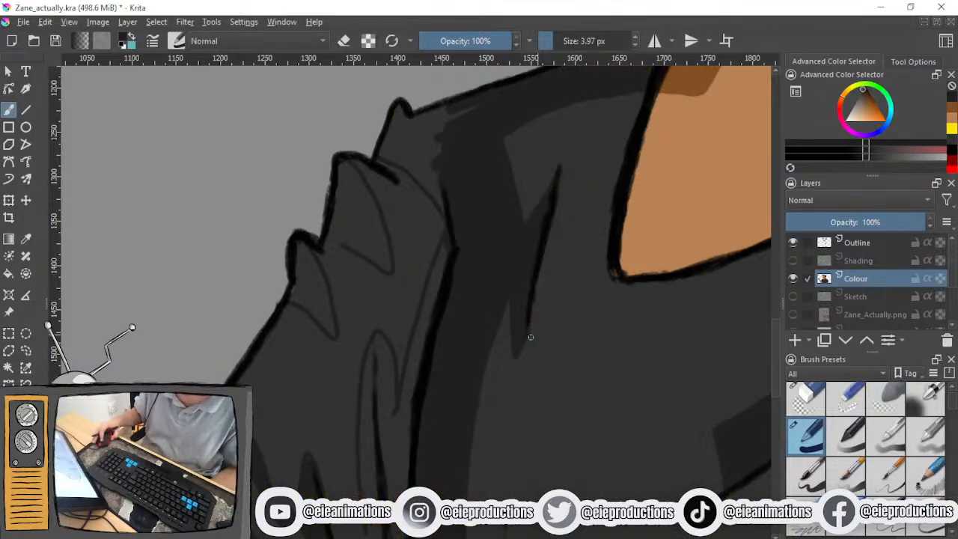
Extend the central sleeve fold's dark grey outline down to the shadow at the sleeve's lower end
left_click_drag(523, 343, 607, 184)
left_click_drag(464, 309, 449, 368)
scroll(449, 368, "up", 2)
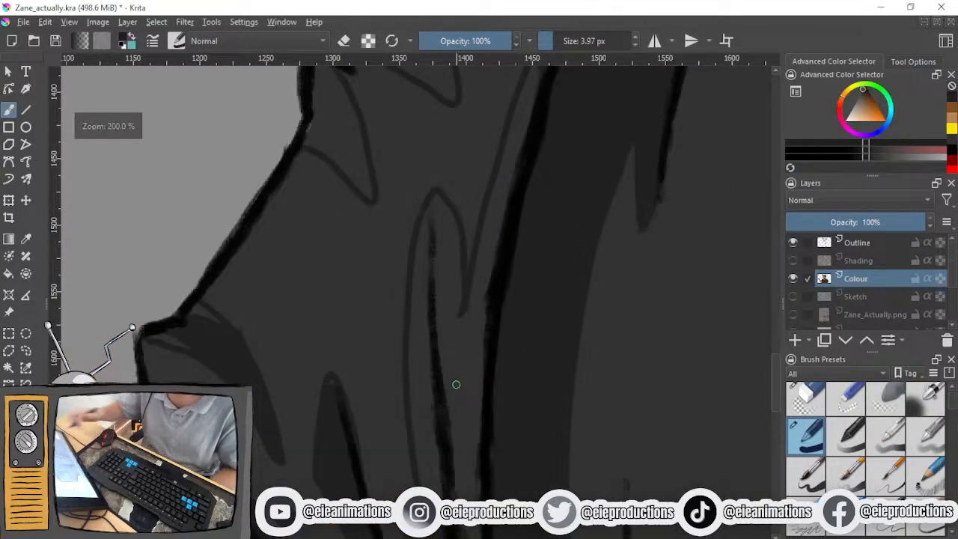
mouse_move(422, 198)
left_mouse_down()
mouse_move(403, 247)
mouse_move(411, 480)
left_mouse_up()
scroll(516, 378, "down", 3)
scroll(515, 378, "up", 2)
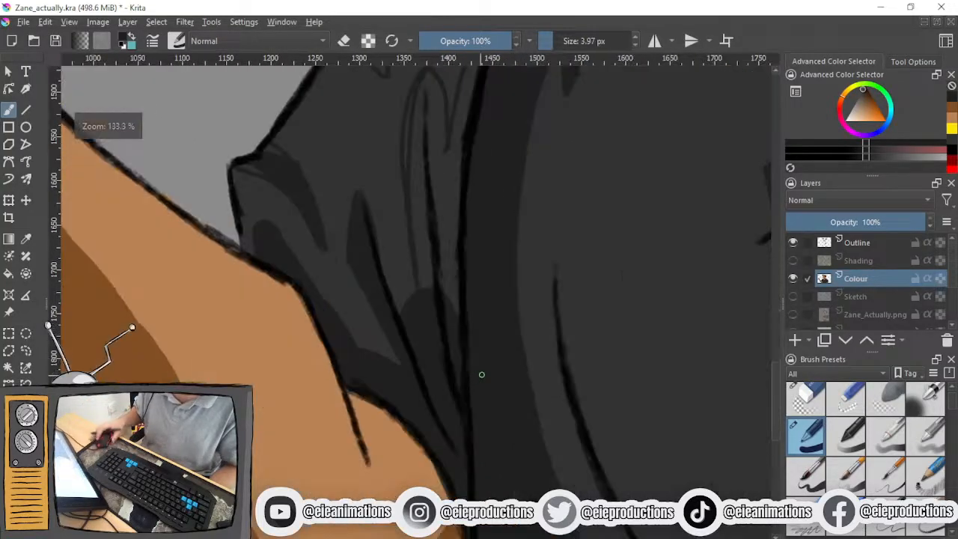
Fill the shoulder shadow at the top of the sleeve in dark grey with a 13.39 px brush
scroll(486, 214, "down", 2)
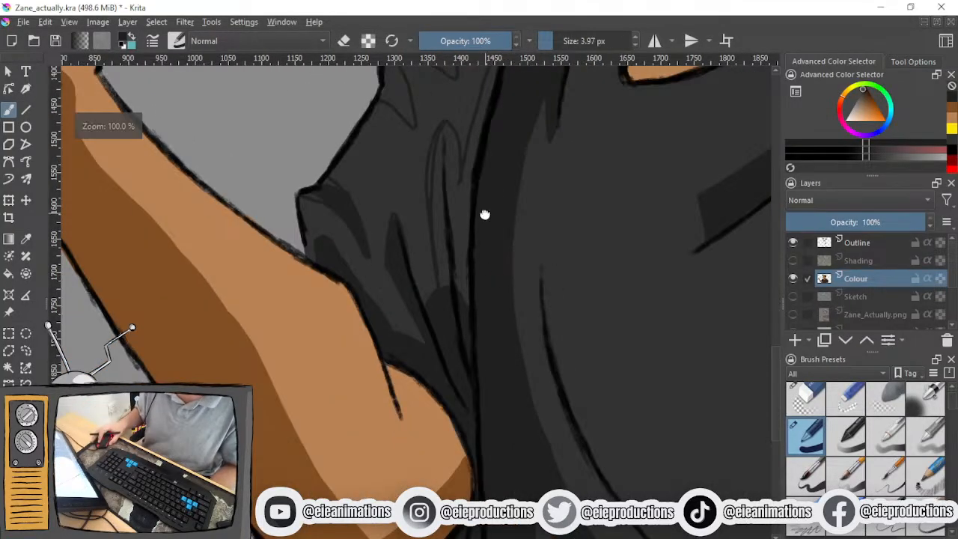
scroll(494, 224, "up", 2)
left_click_drag(434, 291, 348, 308)
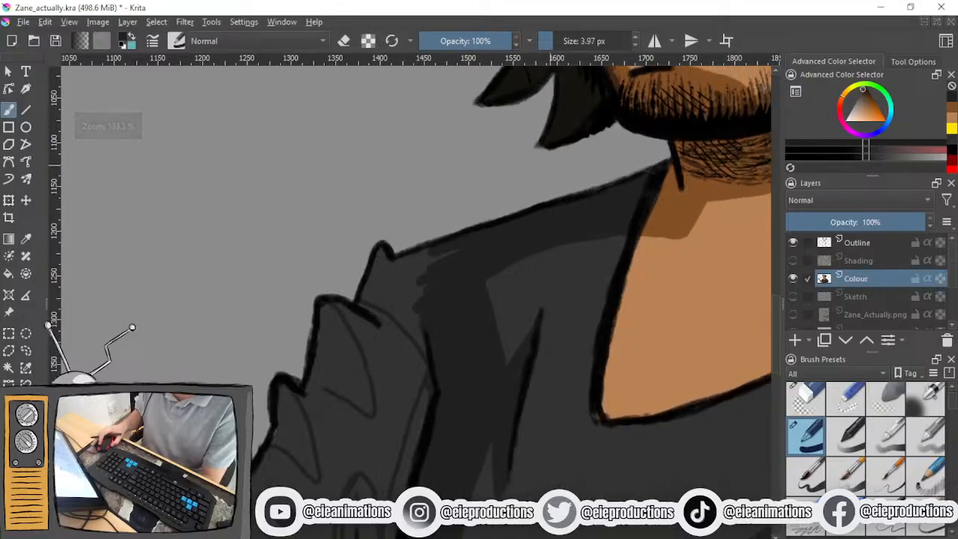
left_click(560, 41)
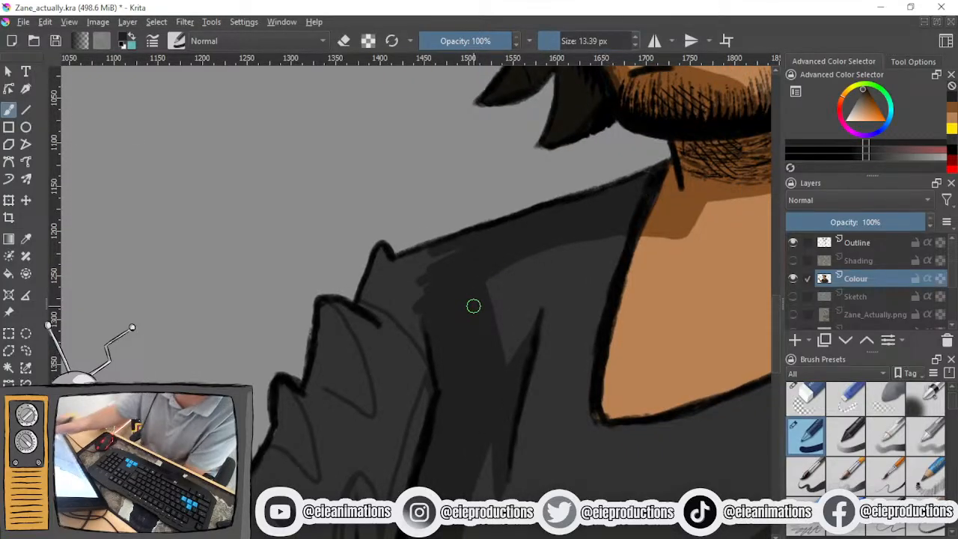
mouse_move(419, 292)
left_mouse_down()
mouse_move(440, 265)
mouse_move(426, 259)
mouse_move(381, 273)
mouse_move(385, 250)
mouse_move(366, 292)
mouse_move(436, 367)
mouse_move(387, 295)
mouse_move(403, 300)
mouse_move(424, 289)
mouse_move(380, 272)
mouse_move(410, 262)
mouse_move(418, 136)
left_mouse_up()
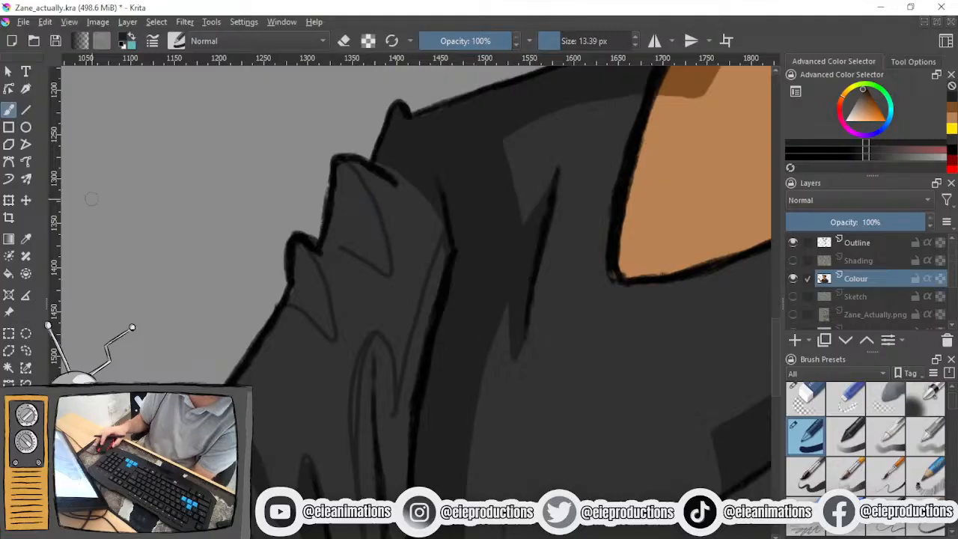
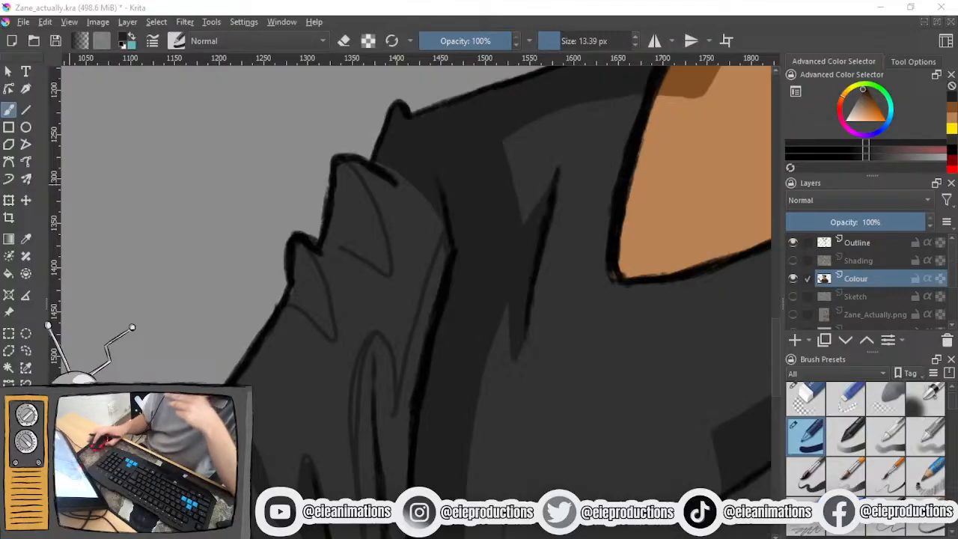
Fill the shadow strip along the armhole seam and the central sleeve fold in dark grey
left_click_drag(186, 296, 173, 368)
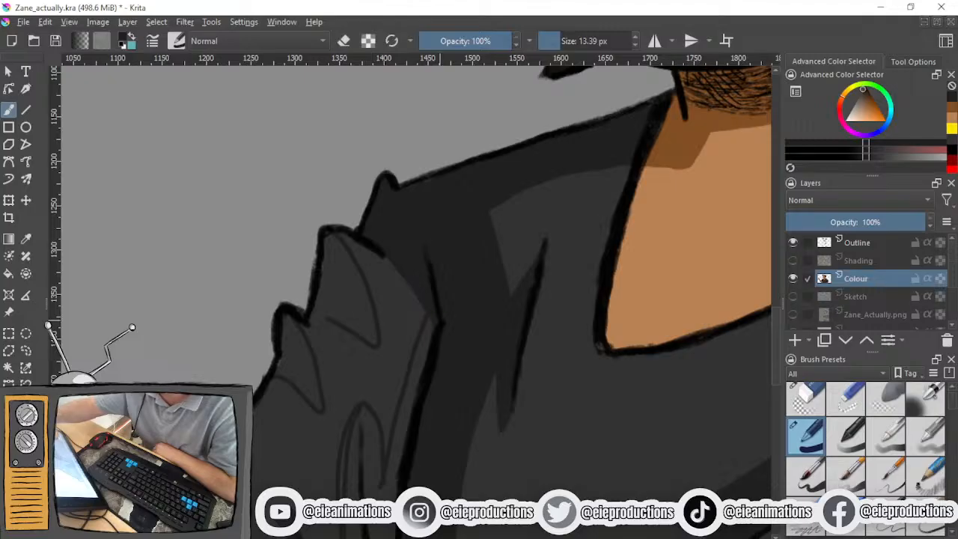
mouse_move(439, 297)
left_mouse_down()
mouse_move(418, 421)
mouse_move(389, 486)
left_mouse_up()
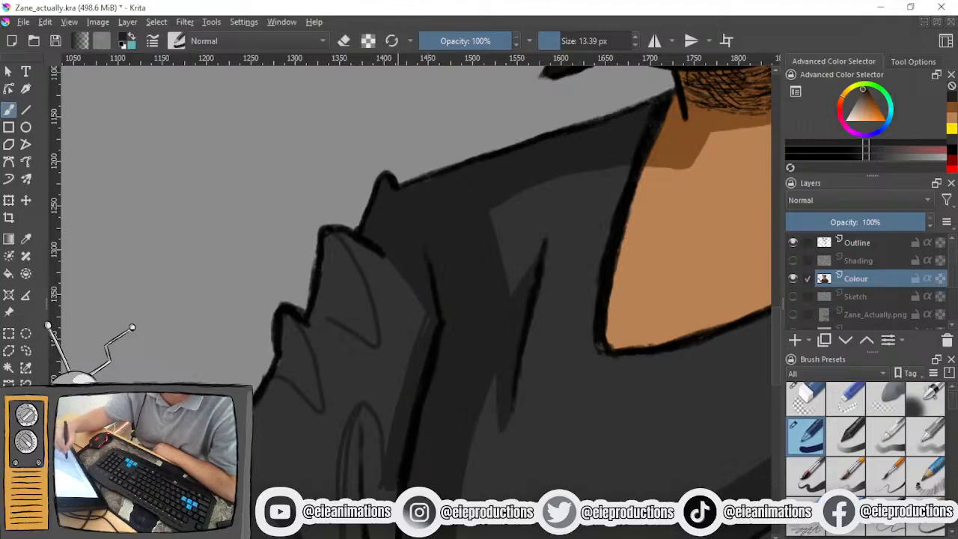
left_click_drag(436, 317, 421, 386)
mouse_move(384, 494)
left_mouse_down()
mouse_move(363, 414)
mouse_move(350, 469)
mouse_move(365, 413)
mouse_move(374, 471)
mouse_move(366, 414)
mouse_move(375, 441)
mouse_move(360, 414)
mouse_move(372, 392)
mouse_move(348, 314)
mouse_move(346, 351)
mouse_move(366, 329)
mouse_move(363, 475)
mouse_move(357, 341)
left_mouse_up()
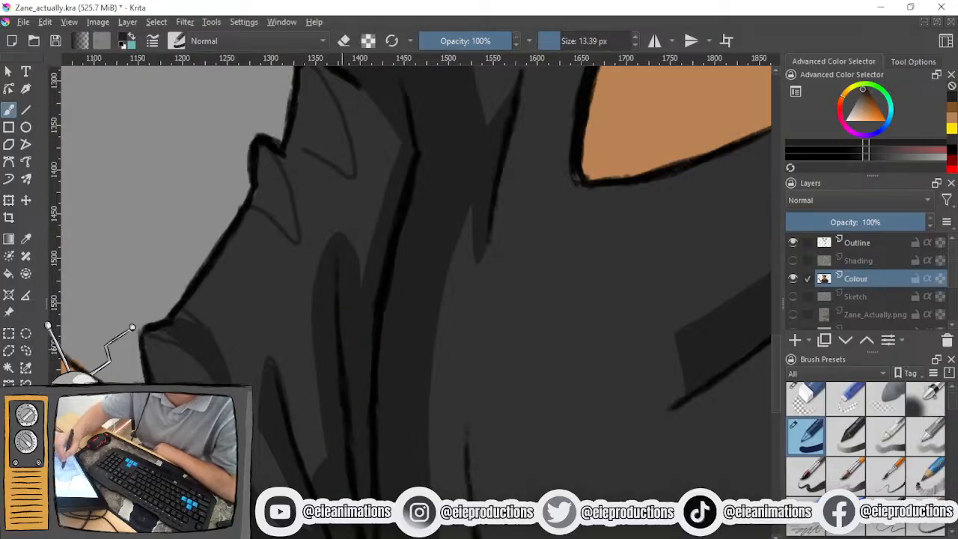
Set the brush size to 2.99 px and fill the fold shadow at the sleeve's outer lower corner in dark grey
left_click_drag(558, 46, 541, 42)
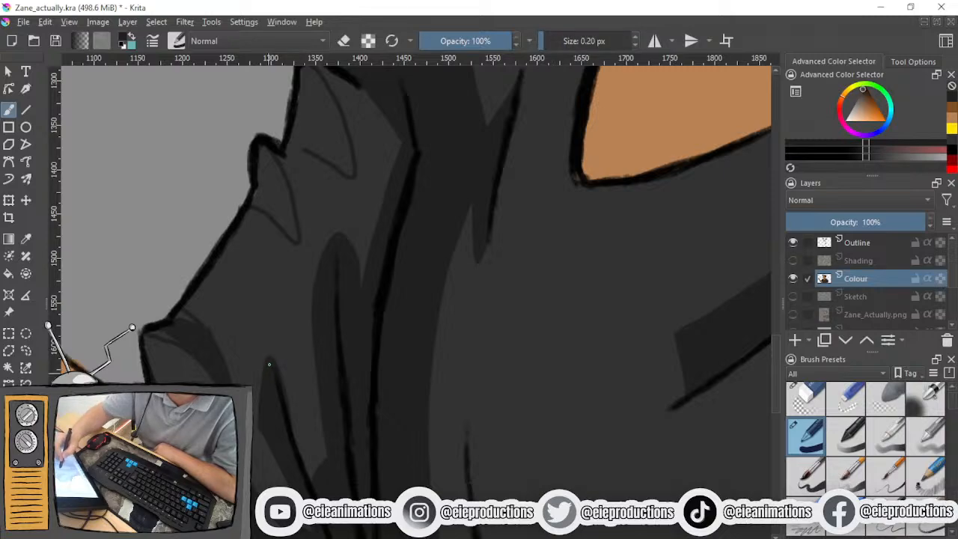
left_click(550, 40)
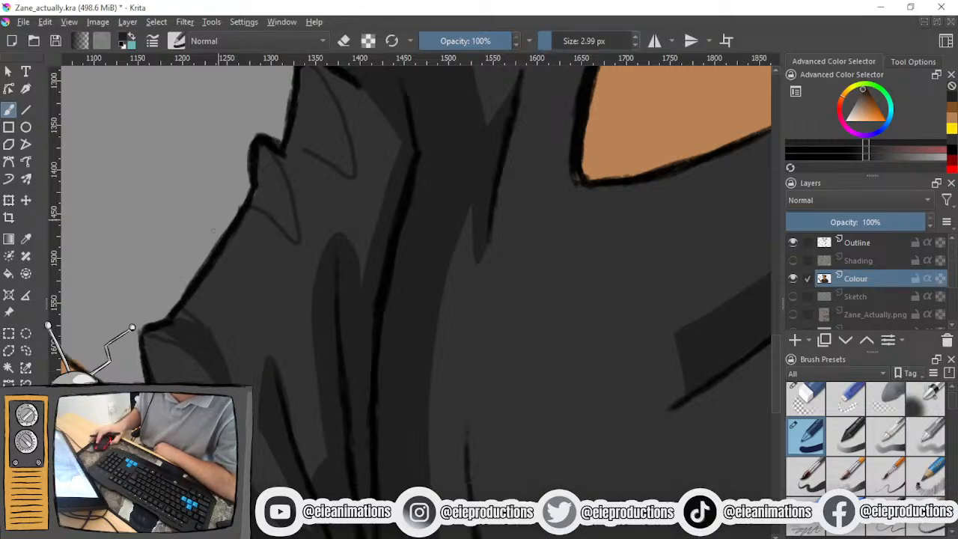
left_click_drag(167, 317, 257, 366)
Fill the lower of the two pointed fold shadows on the sleeve's outer edge in dark grey
scroll(255, 371, "up", 1)
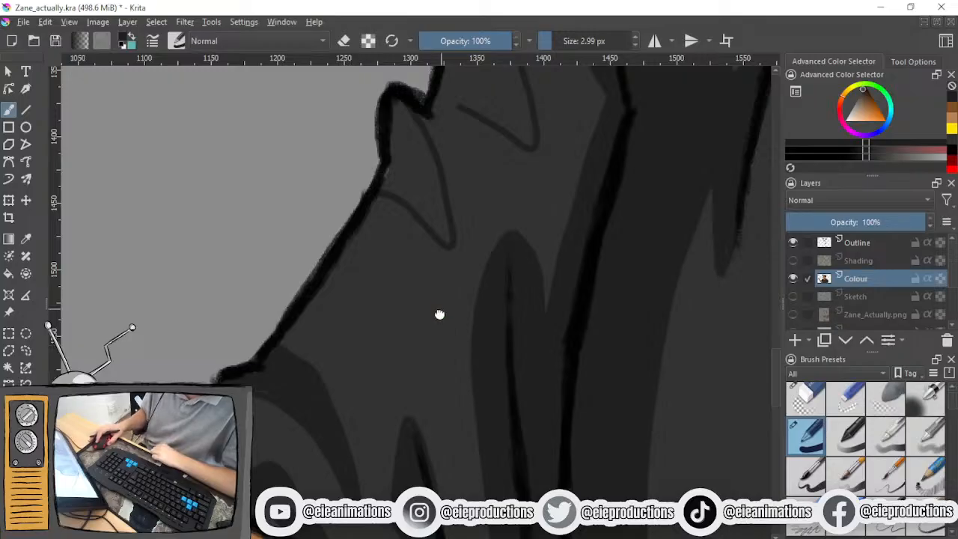
left_click_drag(440, 315, 301, 514)
mouse_move(258, 300)
left_mouse_down()
mouse_move(292, 362)
mouse_move(271, 373)
mouse_move(261, 346)
mouse_move(242, 378)
mouse_move(264, 379)
mouse_move(275, 351)
mouse_move(302, 402)
mouse_move(268, 351)
left_mouse_up()
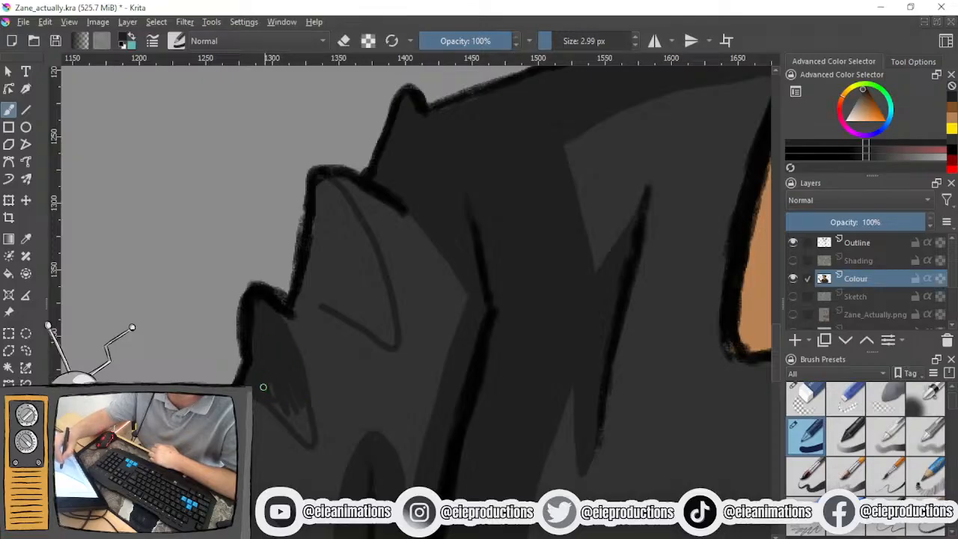
mouse_move(264, 387)
left_mouse_down()
mouse_move(302, 431)
mouse_move(303, 406)
left_mouse_up()
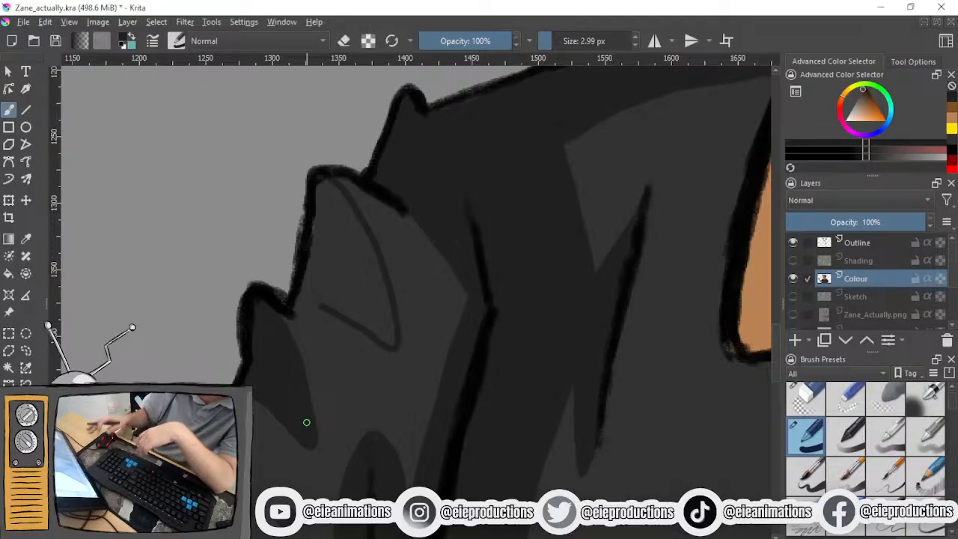
Fill the upper pointed fold shadow on the sleeve's outer edge in dark grey, enlarging the brush to 3.97 px for the interior
left_click_drag(308, 418, 264, 474)
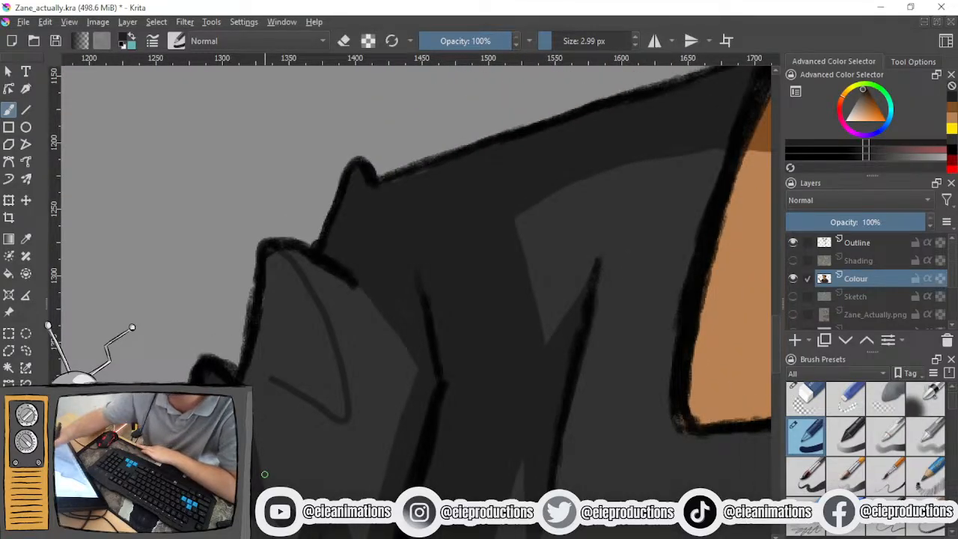
mouse_move(277, 258)
left_mouse_down()
mouse_move(258, 352)
mouse_move(300, 397)
mouse_move(274, 363)
mouse_move(327, 401)
mouse_move(322, 391)
left_mouse_up()
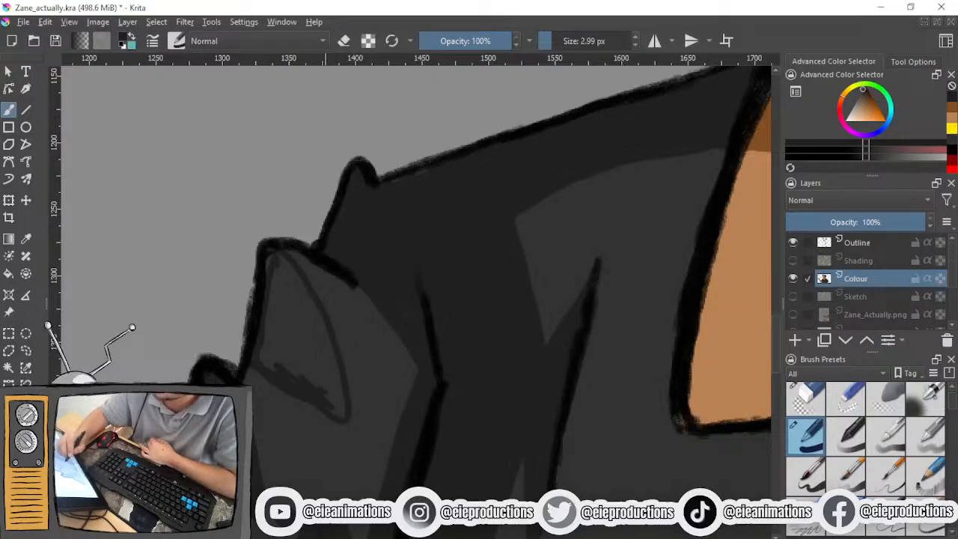
mouse_move(274, 294)
left_mouse_down()
mouse_move(270, 258)
mouse_move(280, 301)
mouse_move(259, 344)
mouse_move(280, 368)
mouse_move(317, 368)
mouse_move(341, 416)
left_mouse_up()
left_click(552, 41)
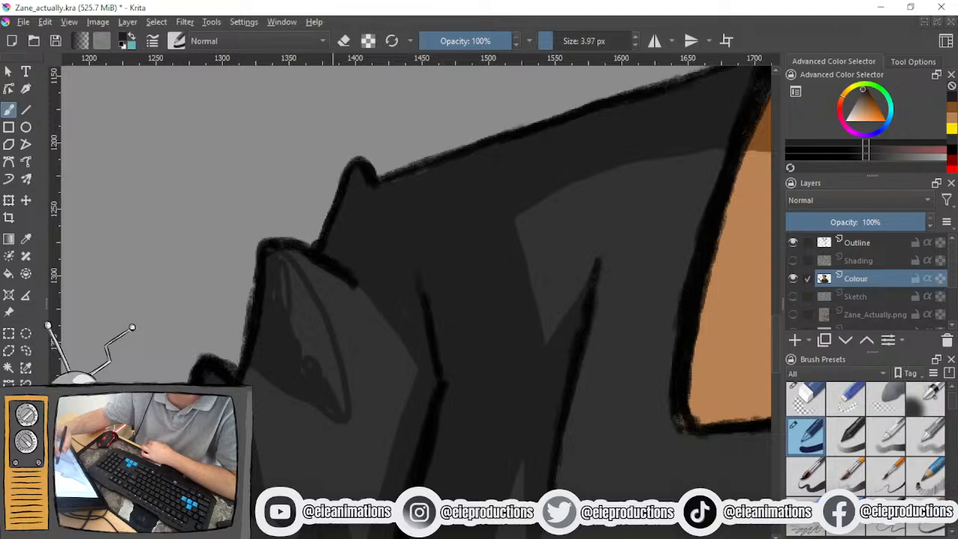
mouse_move(307, 351)
left_mouse_down()
mouse_move(285, 278)
mouse_move(277, 317)
left_mouse_up()
mouse_move(285, 255)
left_mouse_down()
mouse_move(312, 299)
mouse_move(332, 387)
mouse_move(305, 320)
mouse_move(332, 372)
mouse_move(330, 331)
mouse_move(342, 409)
mouse_move(307, 372)
mouse_move(306, 329)
left_mouse_up()
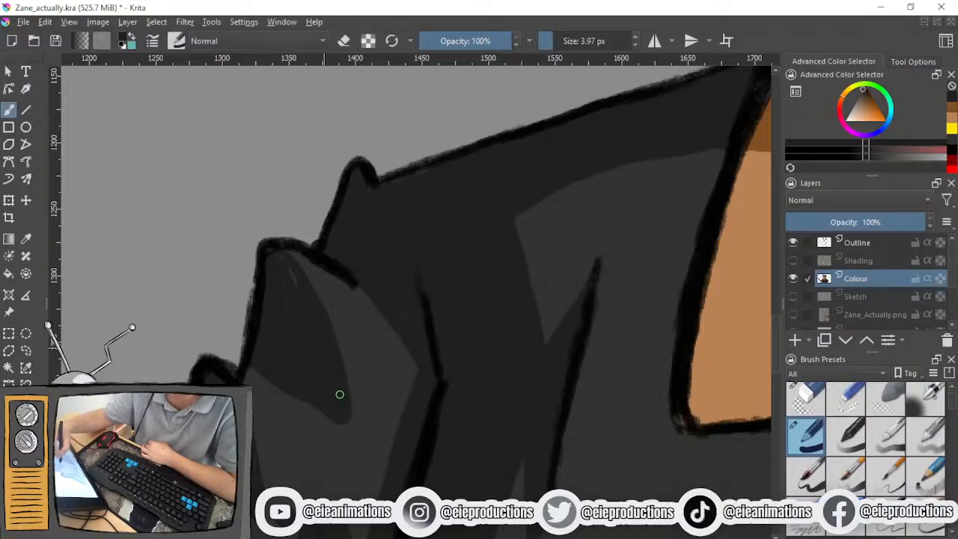
left_click(560, 41)
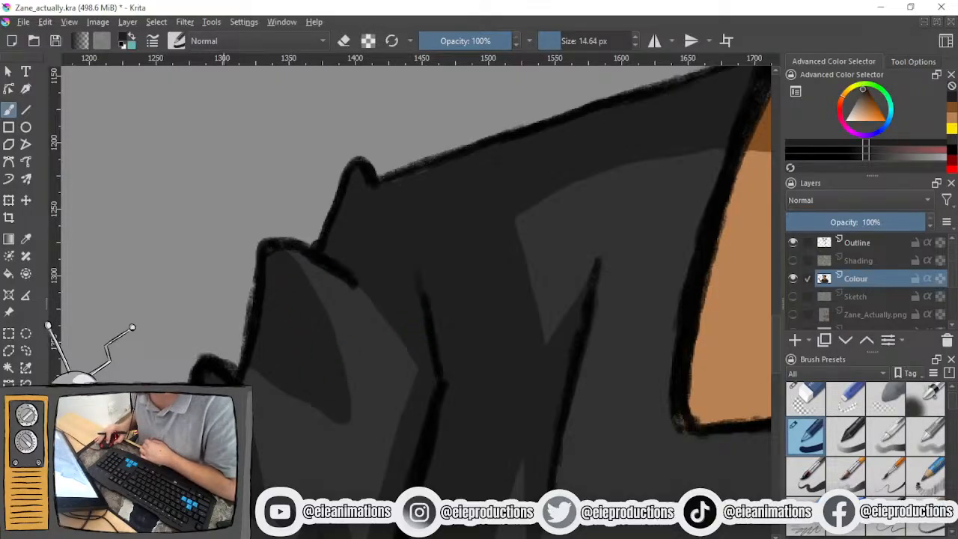
Pick white as the painting colour and inspect the shirt's shading on the whole figure and around the chest
scroll(333, 449, "down", 3)
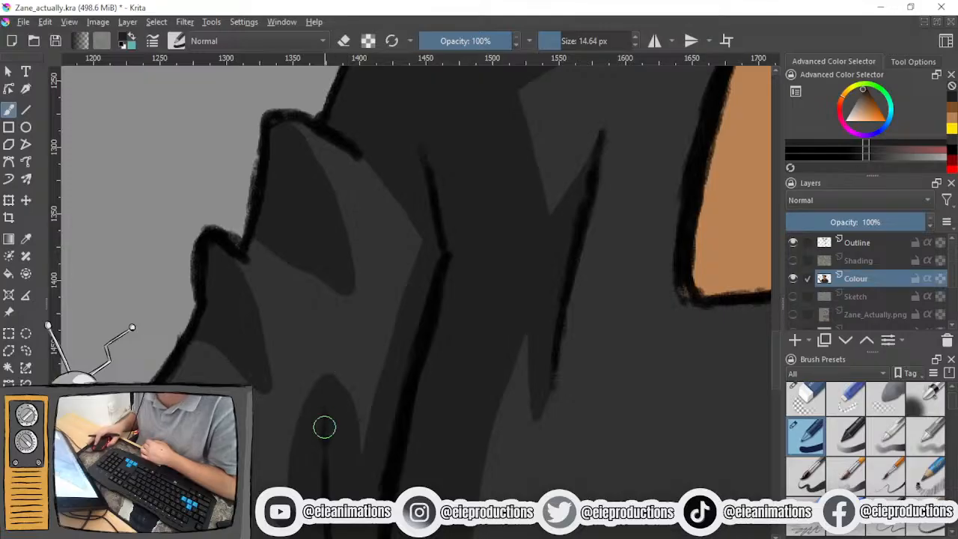
scroll(575, 374, "down", 6)
left_click_drag(575, 374, 320, 359)
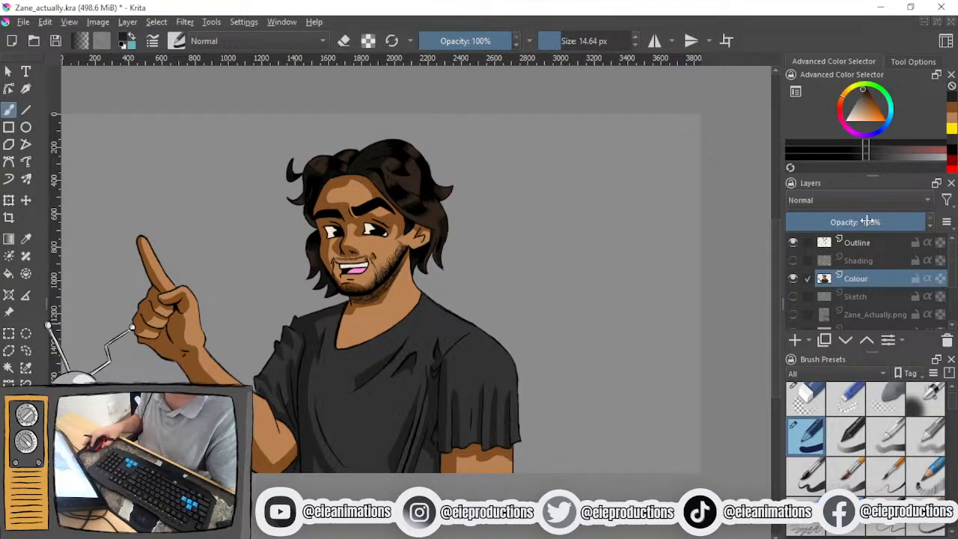
left_click(847, 119)
left_click_drag(365, 434, 409, 329)
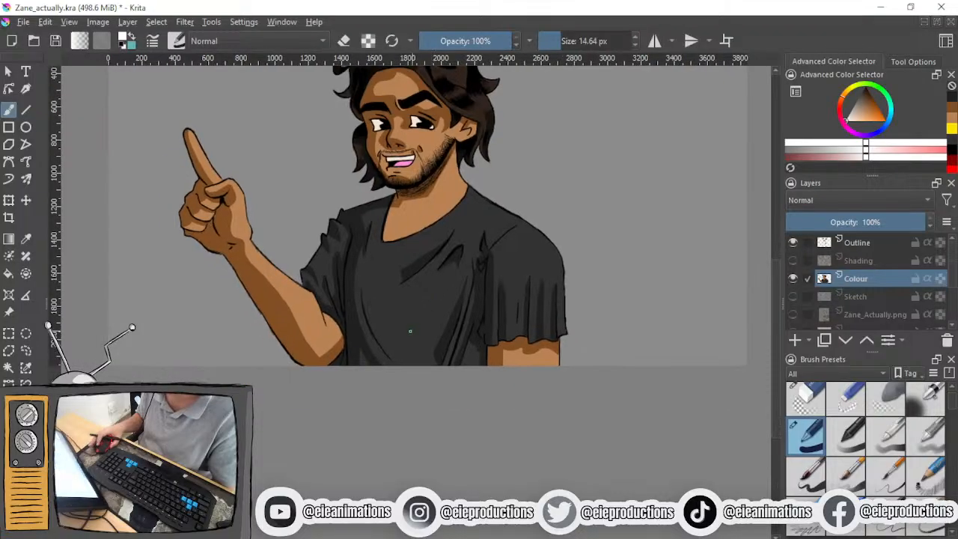
scroll(408, 329, "up", 2)
left_click_drag(668, 340, 639, 393)
left_click_drag(348, 379, 377, 420)
Add a new paint layer above the Outline layer and choose red with a 10 px sketching brush at 15% opacity
left_click(874, 244)
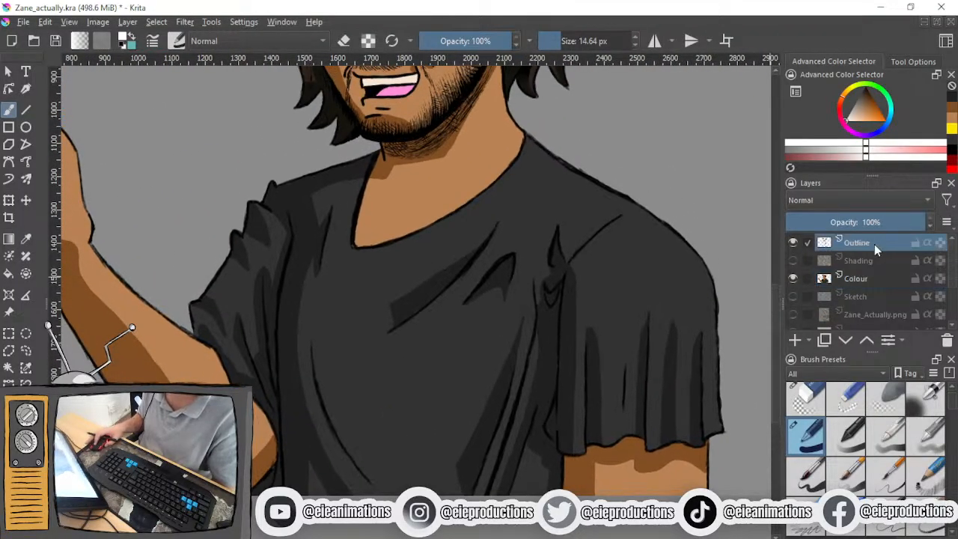
left_click(795, 340)
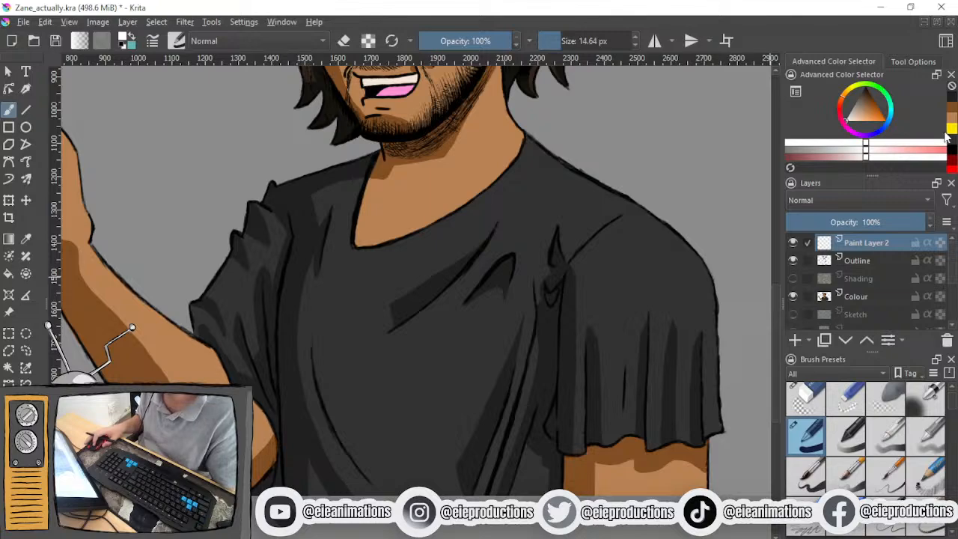
left_click(952, 167)
left_click(928, 526)
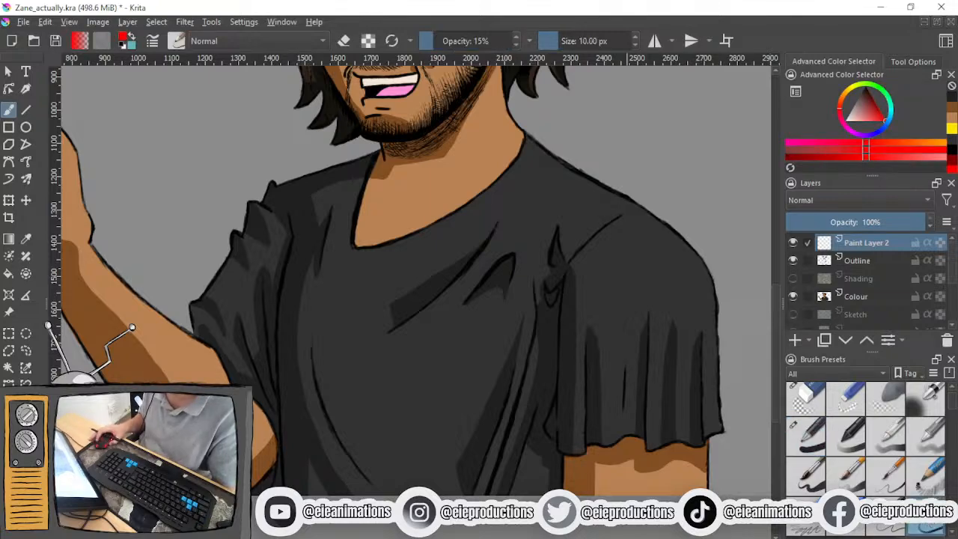
Sketch the rounded cranium and squared jaw of a skull in red on the shirt's chest
left_click_drag(509, 405, 534, 364)
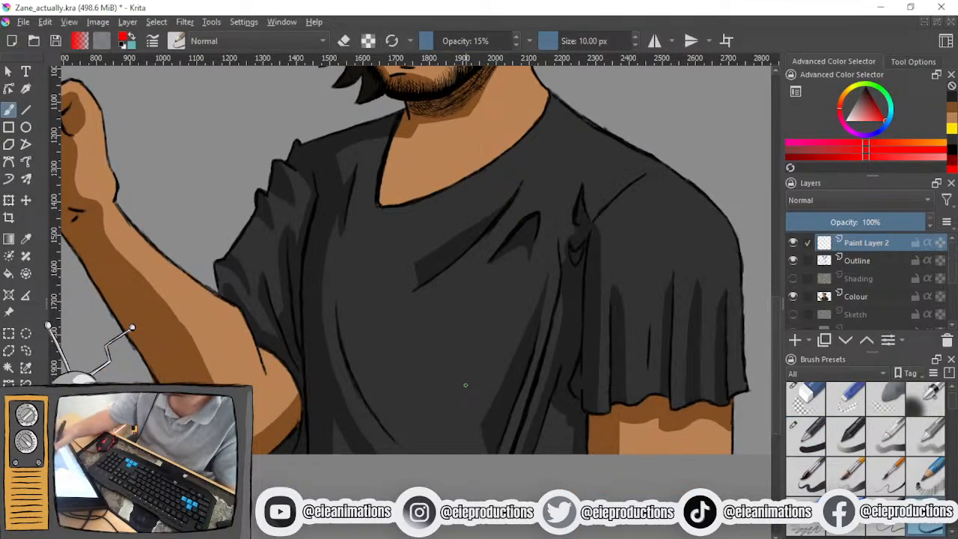
left_click_drag(340, 305, 419, 263)
mouse_move(341, 303)
left_mouse_down()
mouse_move(422, 253)
mouse_move(432, 269)
mouse_move(390, 246)
left_mouse_up()
mouse_move(339, 289)
left_mouse_down()
mouse_move(430, 254)
mouse_move(451, 263)
left_mouse_up()
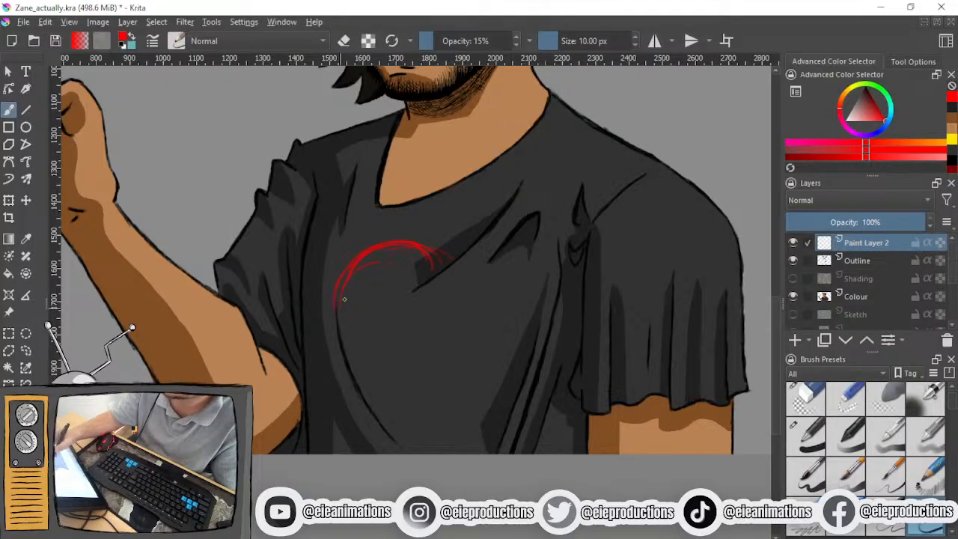
left_click_drag(345, 300, 333, 331)
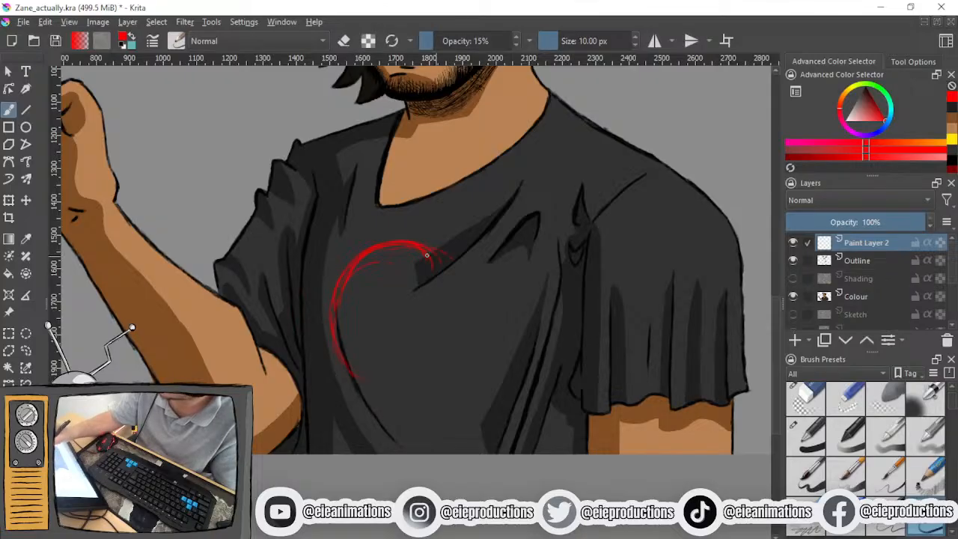
mouse_move(427, 255)
left_mouse_down()
mouse_move(464, 282)
mouse_move(473, 314)
mouse_move(459, 331)
mouse_move(465, 274)
mouse_move(457, 381)
left_mouse_up()
left_click_drag(477, 311, 429, 385)
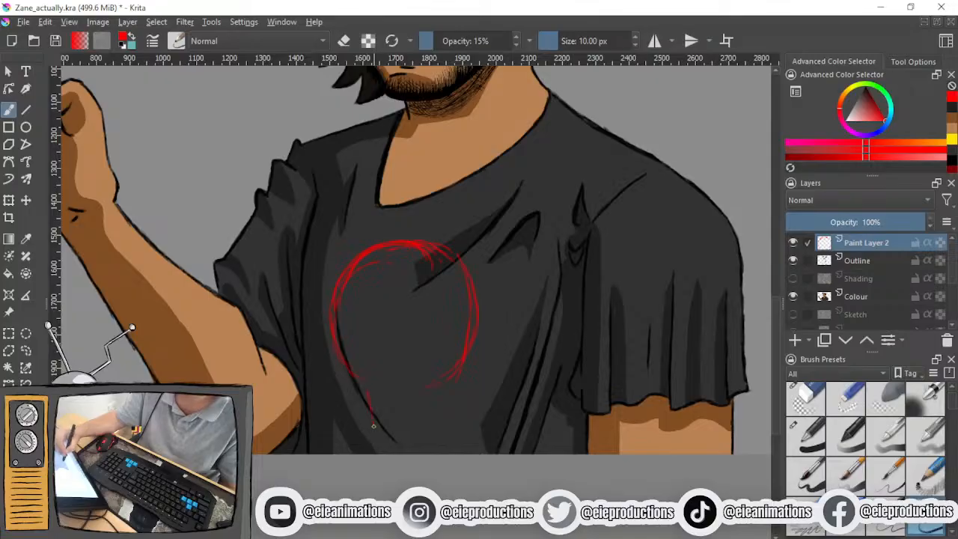
left_click_drag(367, 390, 372, 428)
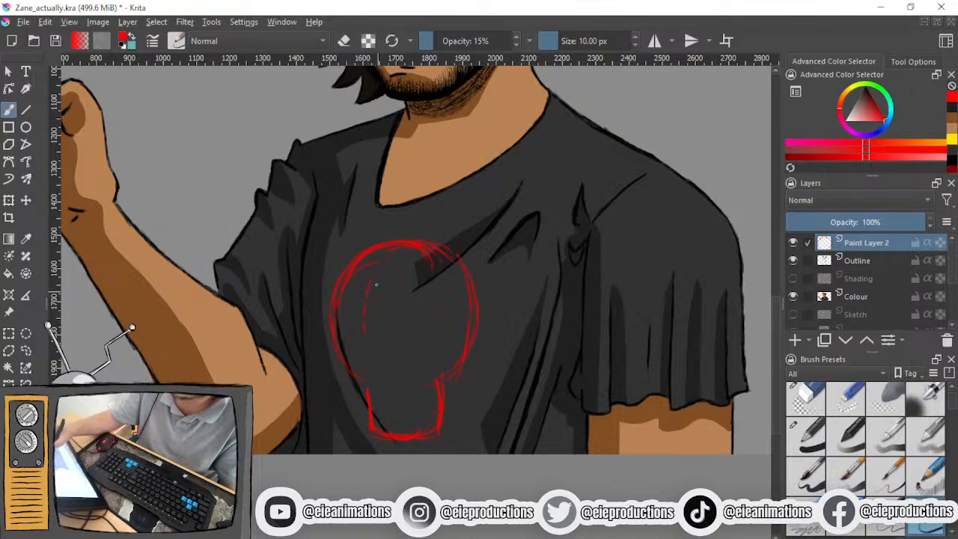
Sketch two oval eye sockets in red inside the skull
mouse_move(372, 282)
left_mouse_down()
mouse_move(363, 309)
mouse_move(388, 323)
mouse_move(373, 278)
left_mouse_up()
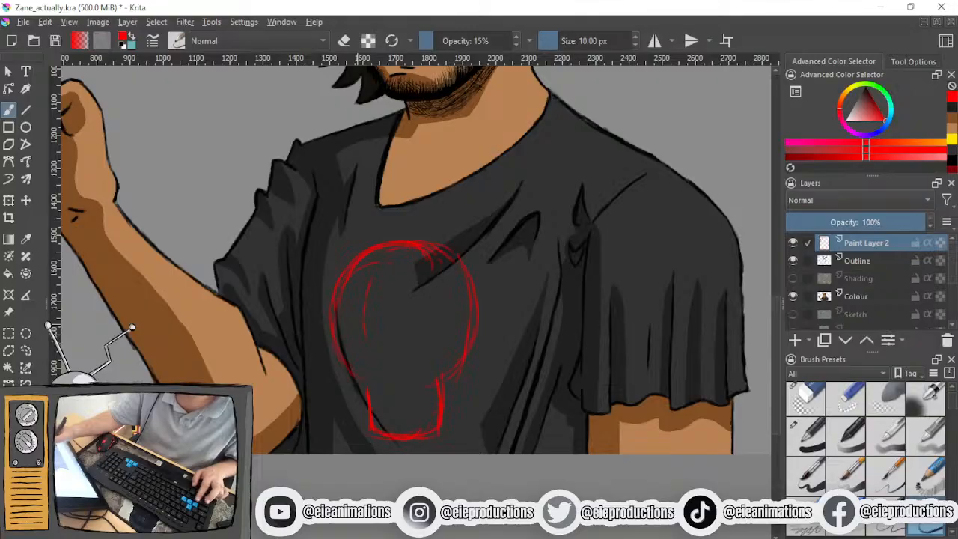
mouse_move(350, 297)
left_mouse_down()
mouse_move(358, 351)
mouse_move(375, 324)
mouse_move(362, 287)
mouse_move(351, 315)
left_mouse_up()
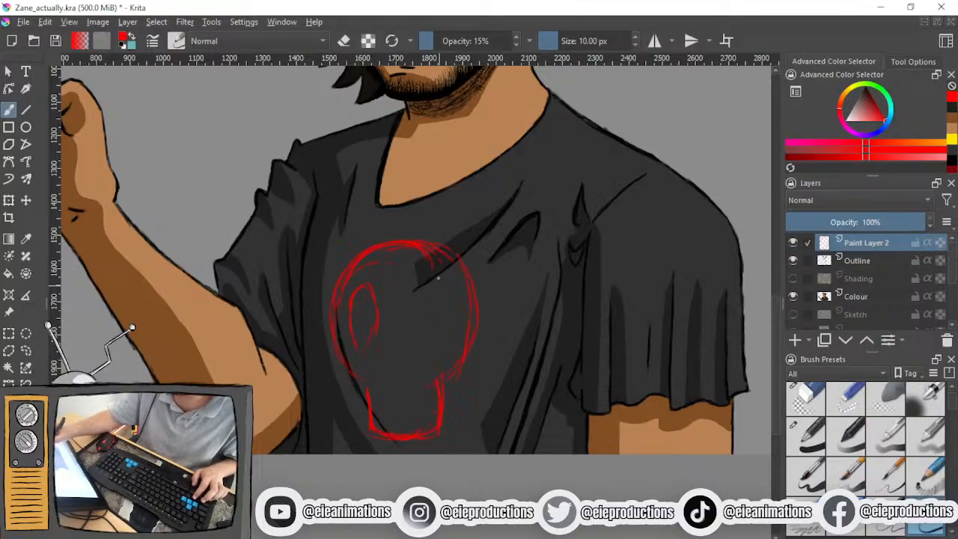
mouse_move(433, 289)
left_mouse_down()
mouse_move(453, 321)
mouse_move(438, 295)
left_mouse_up()
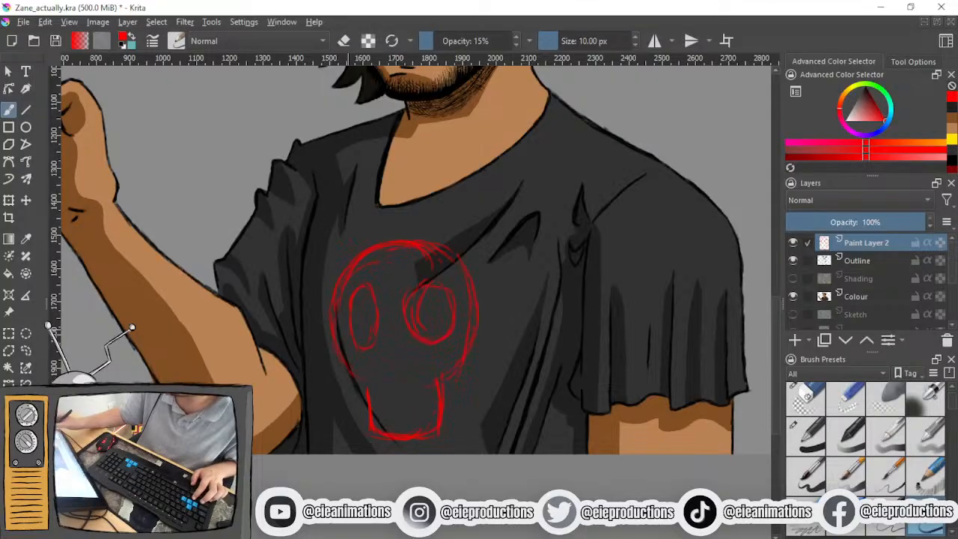
Erase the skull's jaw sketch, redraw it joined to the cranium, and strengthen the cranium's outline in red
key("slash")
mouse_move(368, 391)
left_mouse_down()
mouse_move(370, 416)
mouse_move(390, 403)
mouse_move(423, 424)
mouse_move(402, 412)
left_mouse_up()
key("slash")
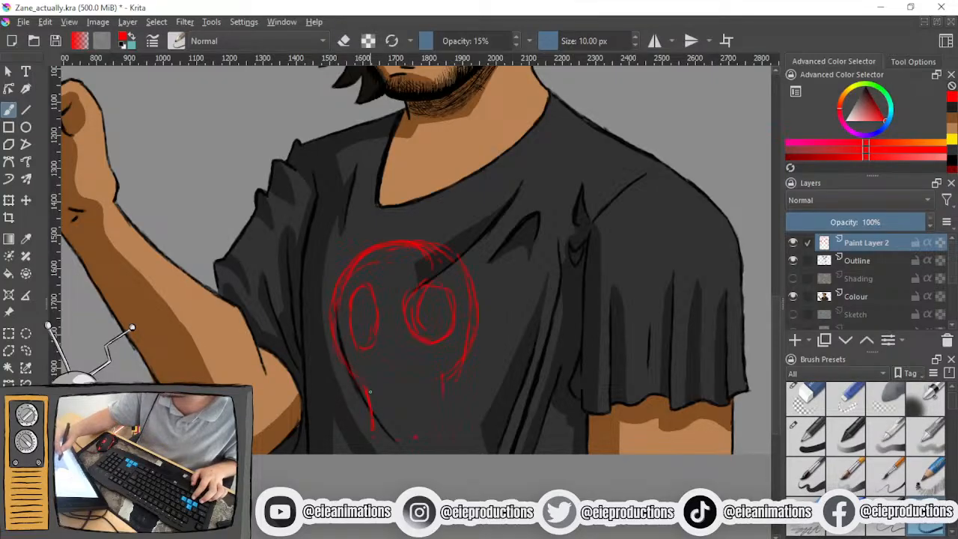
left_click_drag(372, 425, 412, 433)
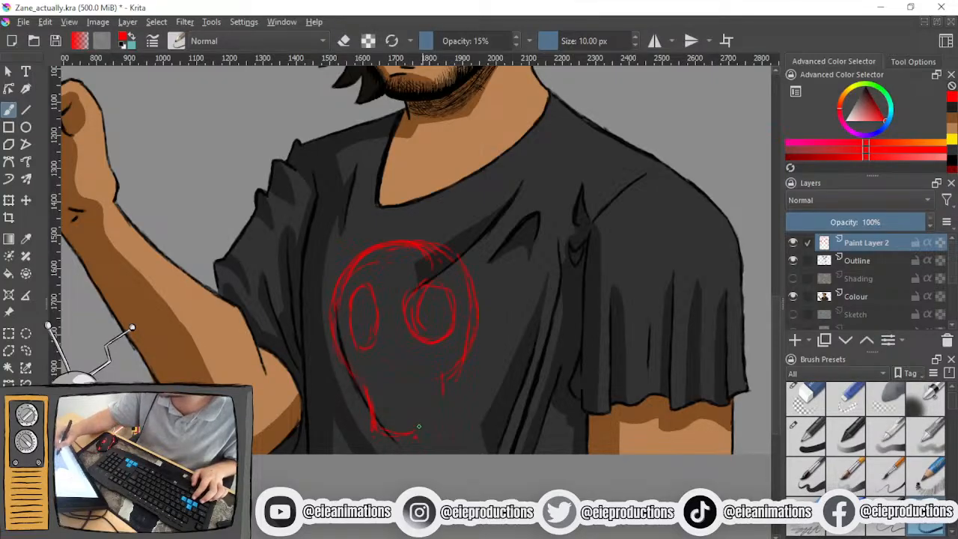
left_click_drag(441, 382, 439, 394)
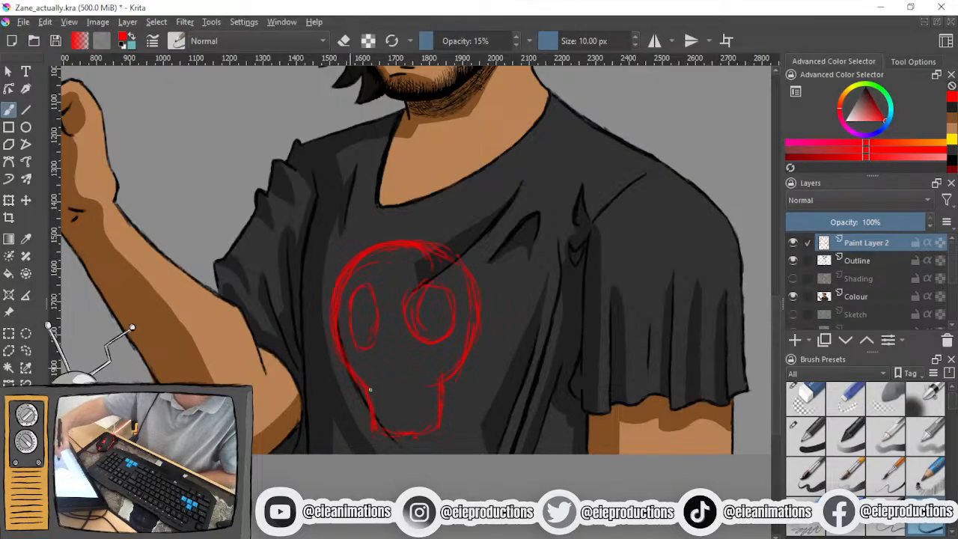
Sketch a red offset in the cranium's outline where the shirt fold crosses it, continuing down the skull's outer side
left_click_drag(380, 278, 323, 358)
scroll(352, 354, "up", 2)
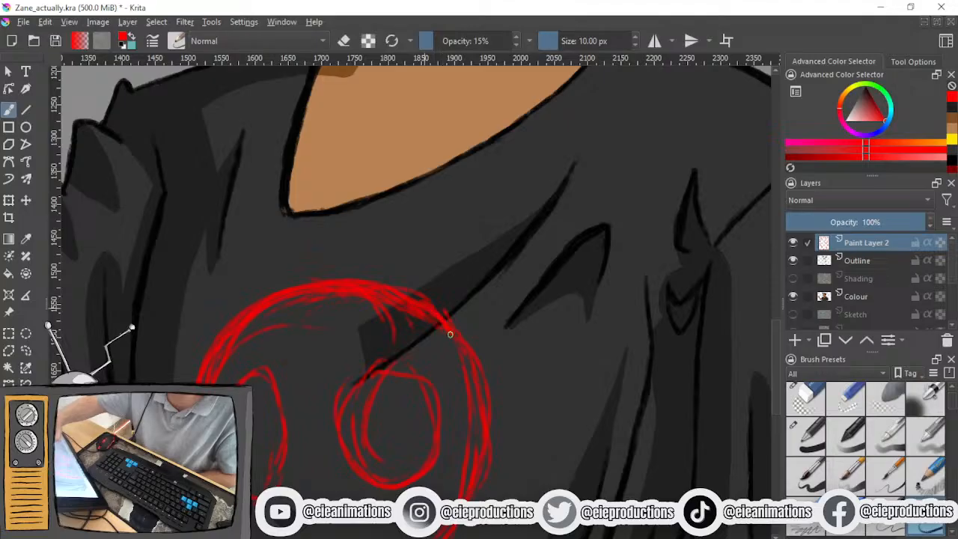
mouse_move(440, 323)
left_mouse_down()
mouse_move(477, 298)
mouse_move(490, 367)
left_mouse_up()
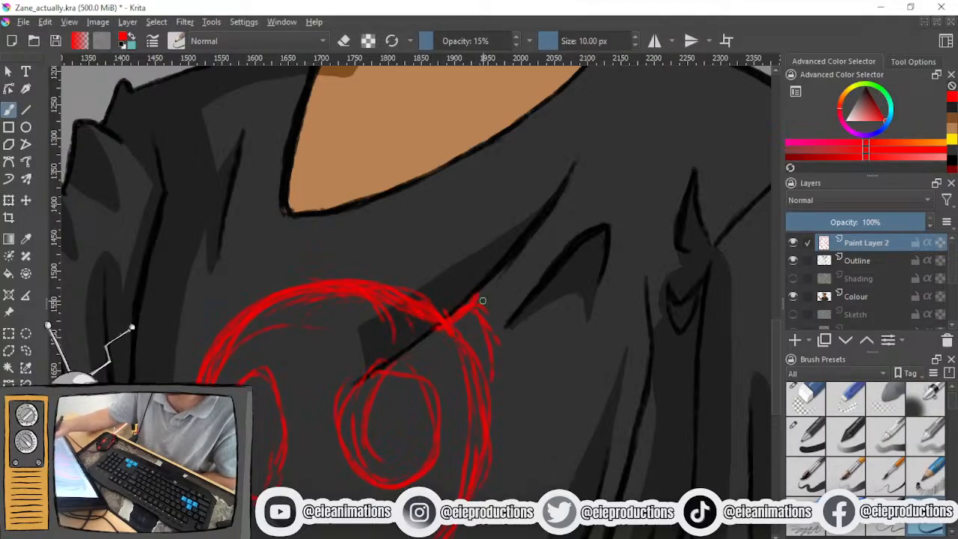
left_click_drag(482, 301, 491, 378)
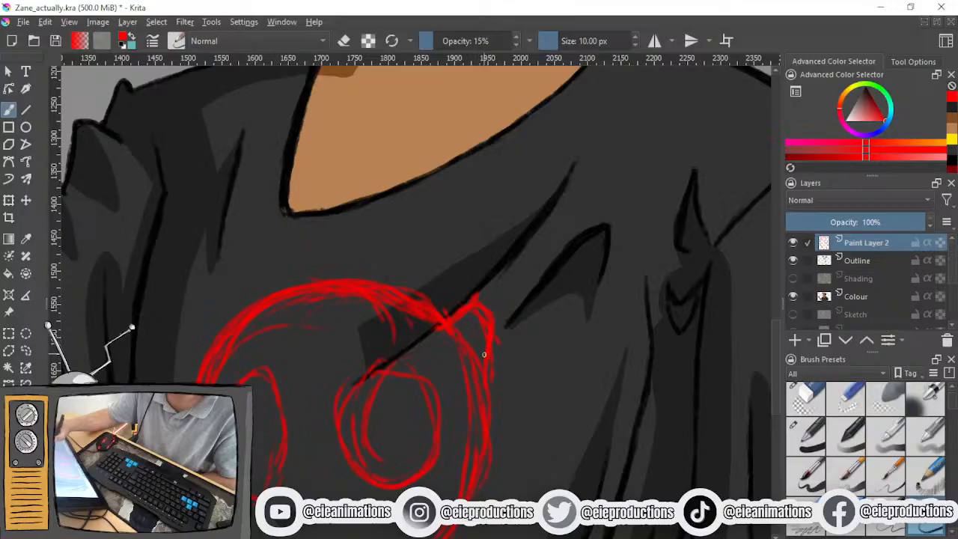
left_click_drag(491, 328, 498, 440)
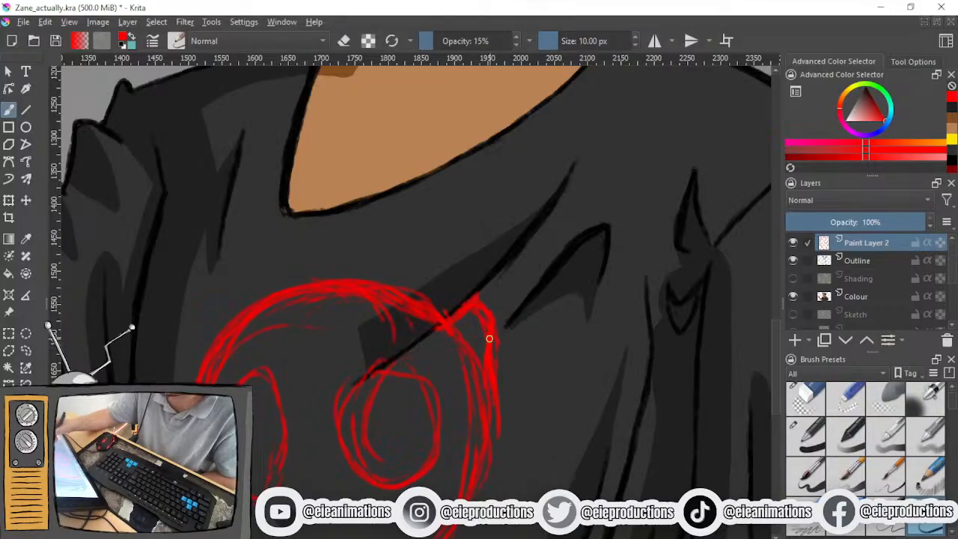
Erase the doubled cranium outline below the fold and redraw it in red from the offset tip down to the cheek
left_click(806, 398)
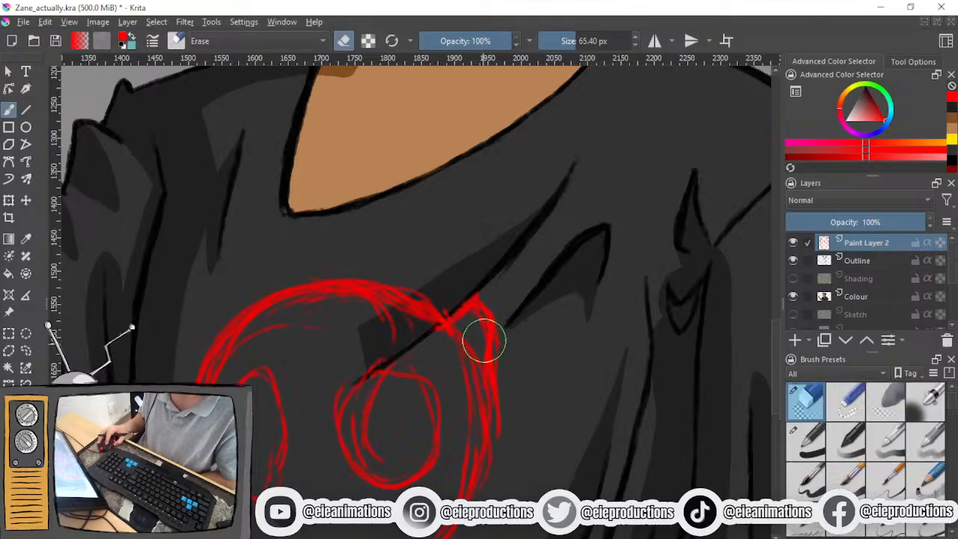
mouse_move(483, 336)
left_mouse_down()
mouse_move(478, 379)
mouse_move(490, 333)
mouse_move(502, 376)
left_mouse_up()
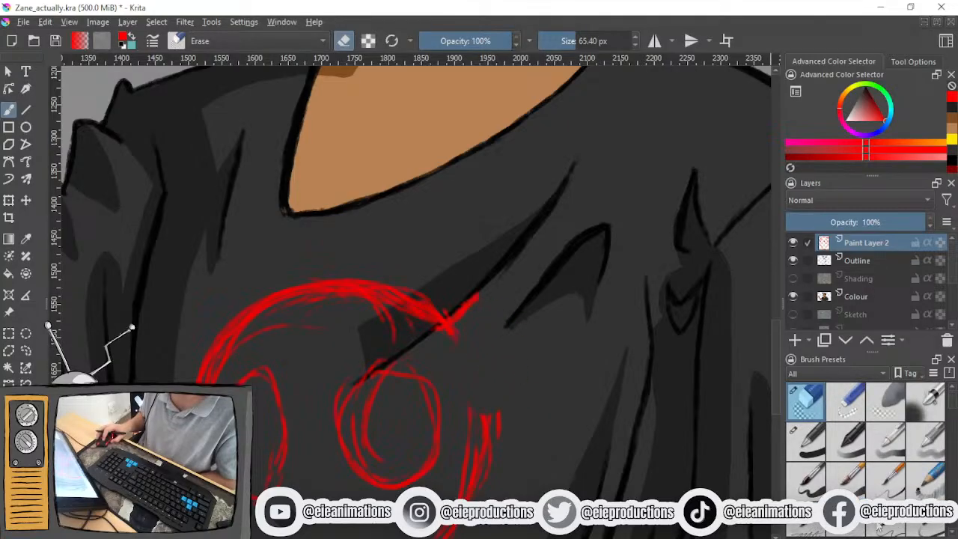
left_click(916, 524)
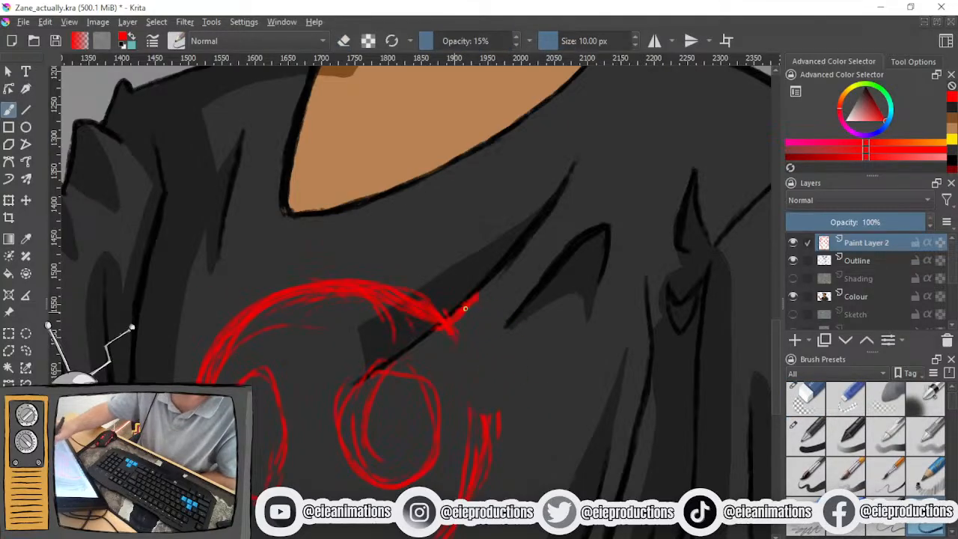
mouse_move(459, 314)
left_mouse_down()
mouse_move(492, 343)
mouse_move(494, 401)
left_mouse_up()
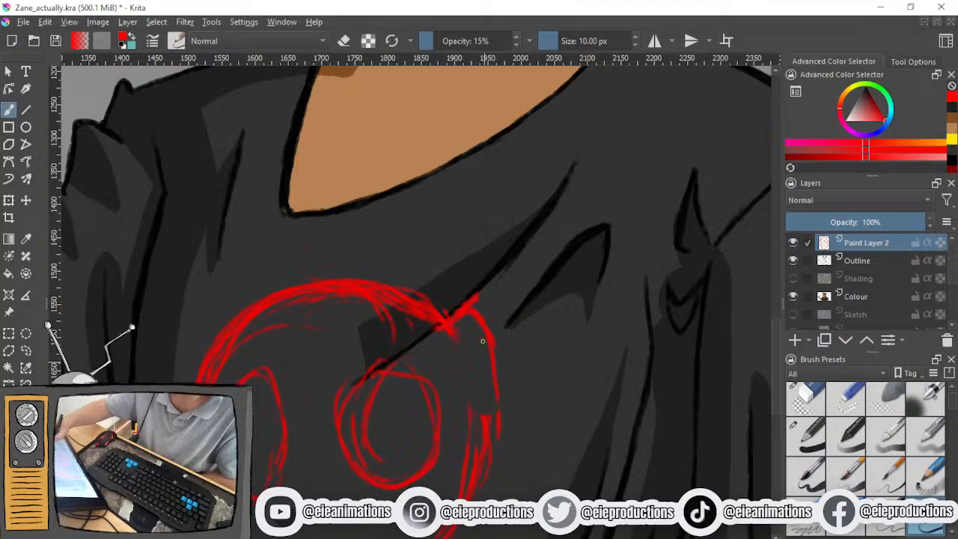
mouse_move(483, 341)
left_mouse_down()
mouse_move(492, 403)
mouse_move(483, 384)
mouse_move(463, 496)
left_mouse_up()
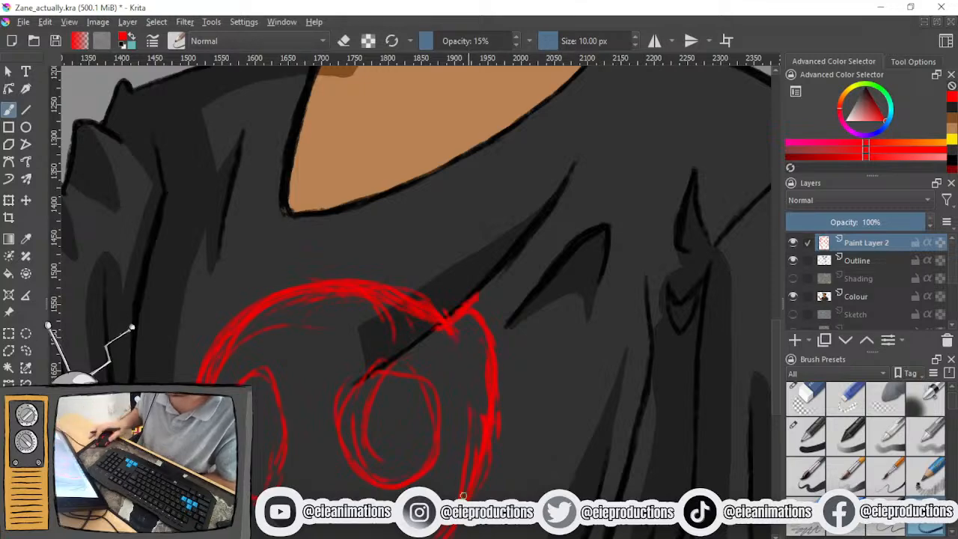
Rework the jaw's lower corner in red with a notch where the shirt fold crosses it, erasing the excess jaw line
mouse_move(444, 459)
left_mouse_down()
mouse_move(499, 255)
mouse_move(523, 299)
left_mouse_up()
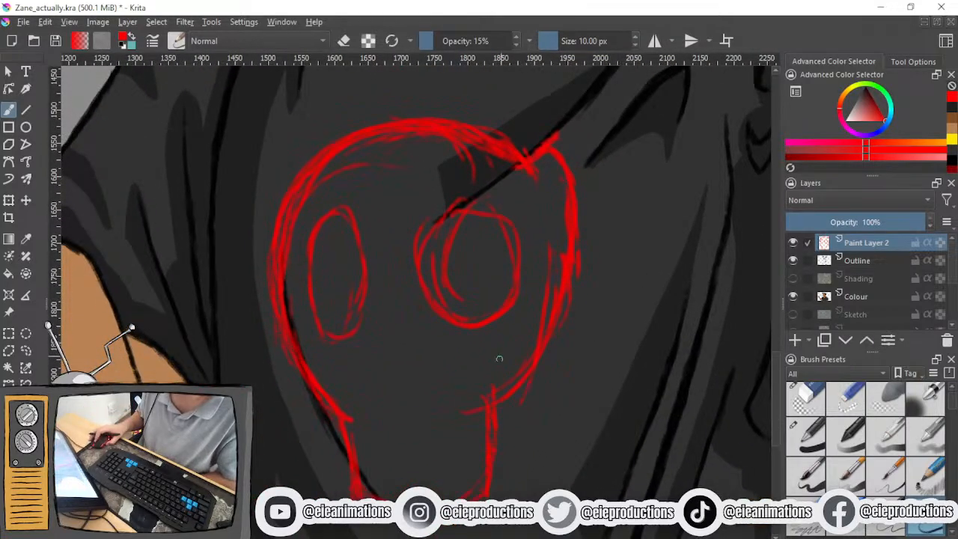
left_click_drag(475, 444, 482, 392)
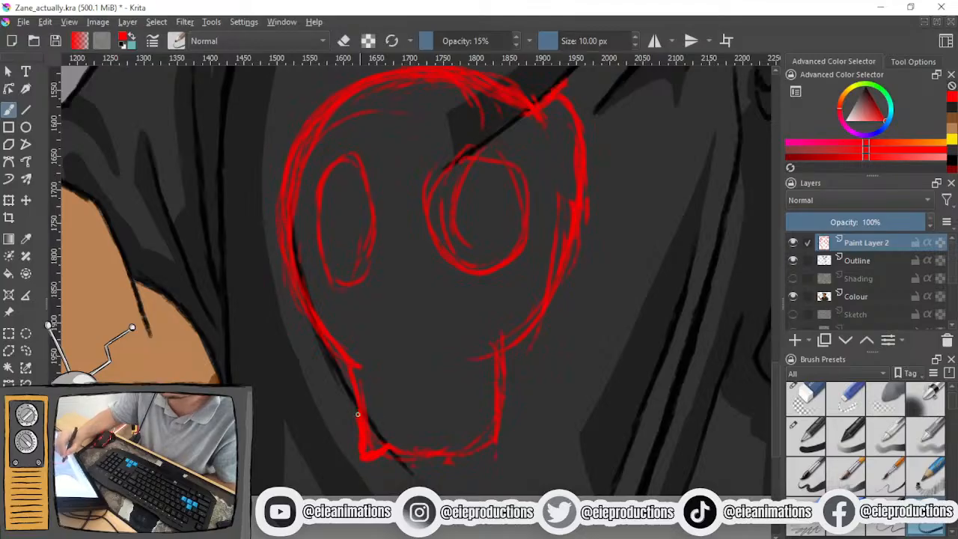
mouse_move(372, 423)
left_mouse_down()
mouse_move(360, 366)
mouse_move(351, 379)
mouse_move(359, 406)
left_mouse_up()
left_click(803, 392)
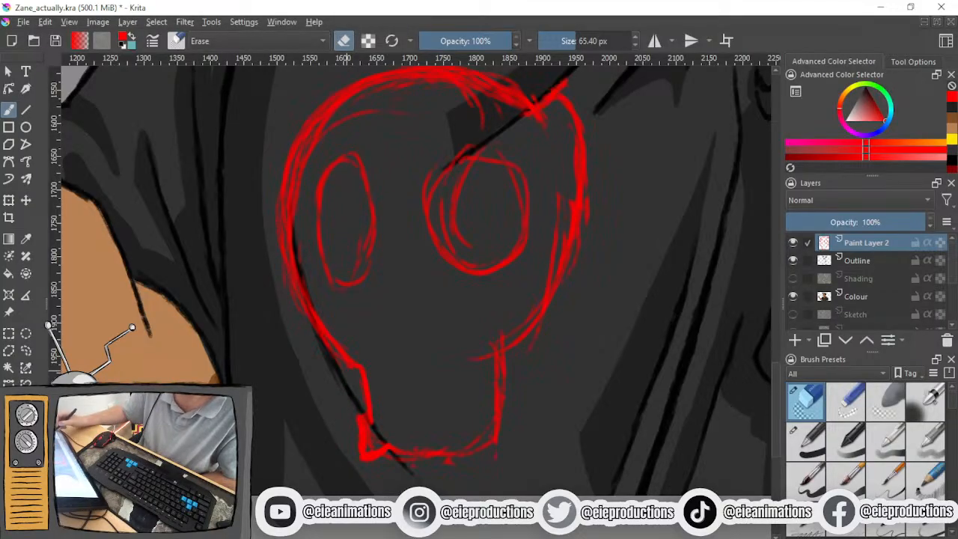
left_click(925, 530)
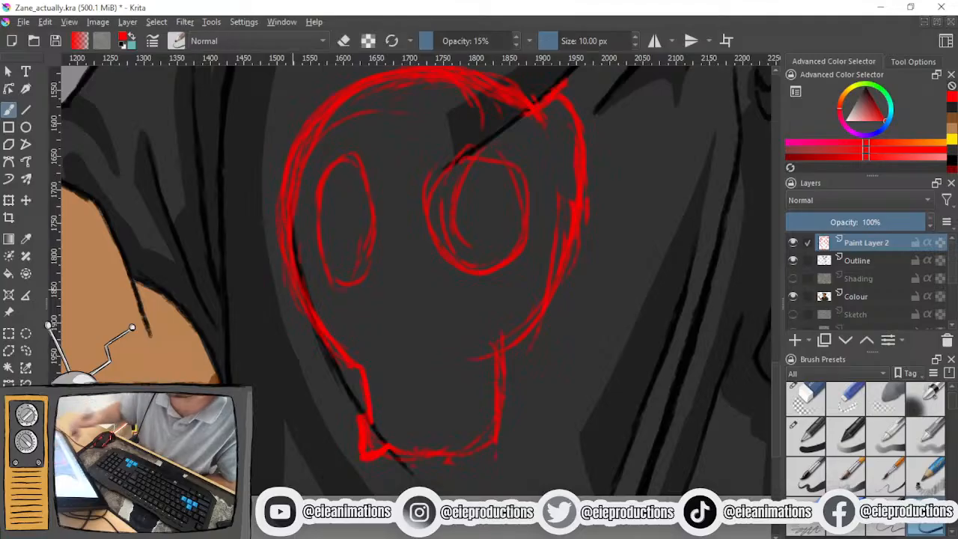
Erase the excess red strokes along the cranium's side beside the narrower eye socket, and return to the red sketching brush
left_click_drag(293, 286, 322, 432)
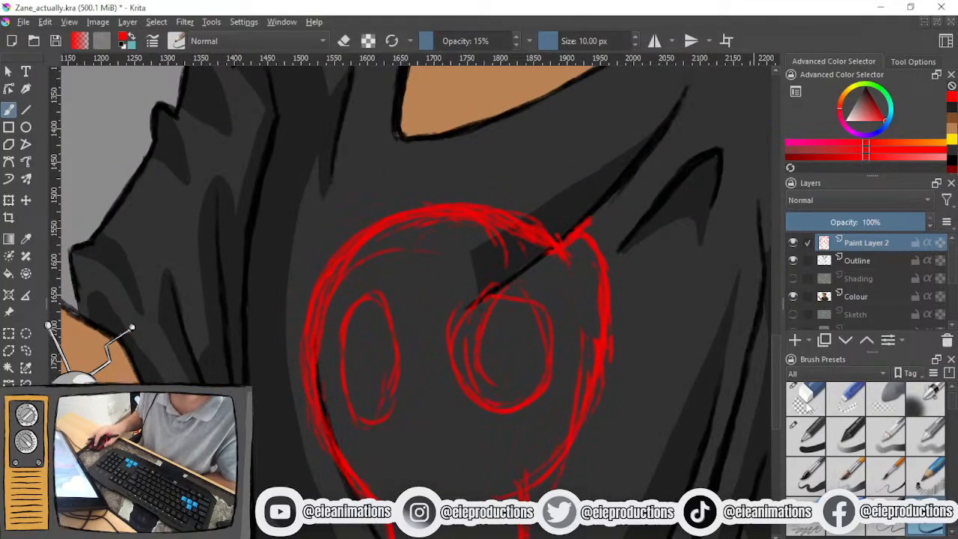
left_click(804, 401)
mouse_move(291, 381)
left_mouse_down()
mouse_move(295, 344)
mouse_move(305, 342)
mouse_move(312, 424)
mouse_move(330, 451)
mouse_move(310, 398)
mouse_move(313, 318)
mouse_move(304, 355)
mouse_move(310, 414)
mouse_move(317, 308)
mouse_move(306, 341)
mouse_move(329, 263)
left_mouse_up()
left_click(926, 528)
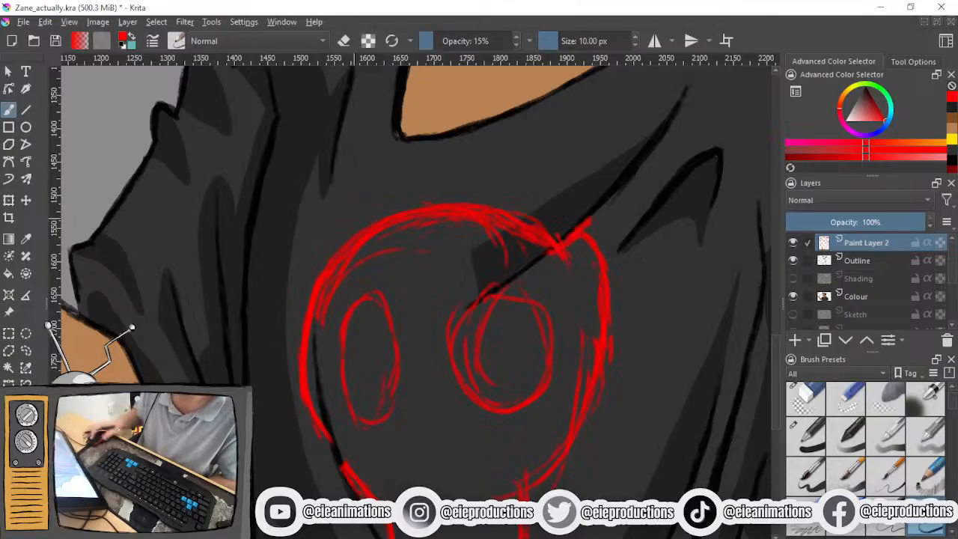
key("minus")
key("minus")
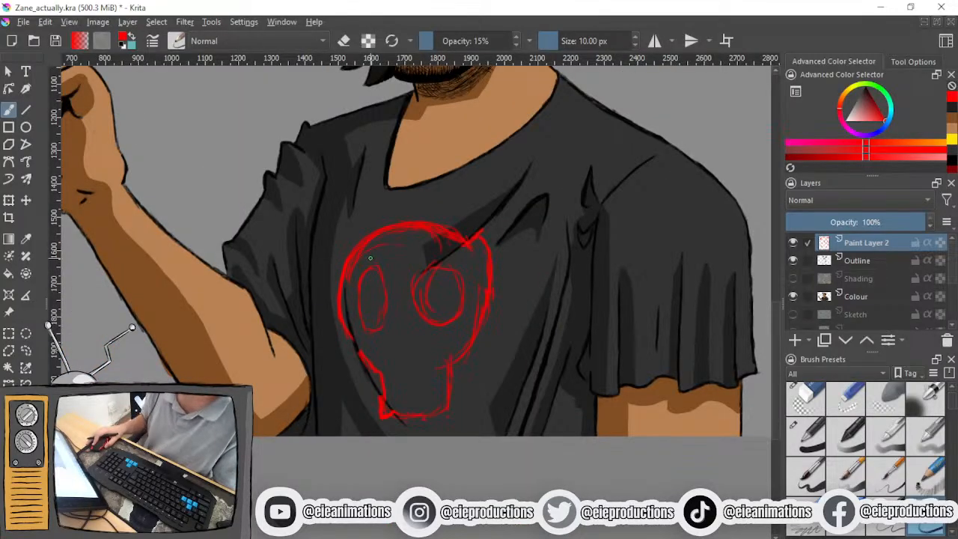
On the Colour layer, dab white above the wider eye socket with a 41.19 px brush, and reduce the brush size to 10.01 px
mouse_move(417, 274)
left_mouse_down()
mouse_move(323, 326)
mouse_move(322, 344)
mouse_move(345, 374)
mouse_move(314, 336)
left_mouse_up()
left_click(861, 297)
left_click(846, 121)
left_click(570, 41)
scroll(304, 363, "up", 1)
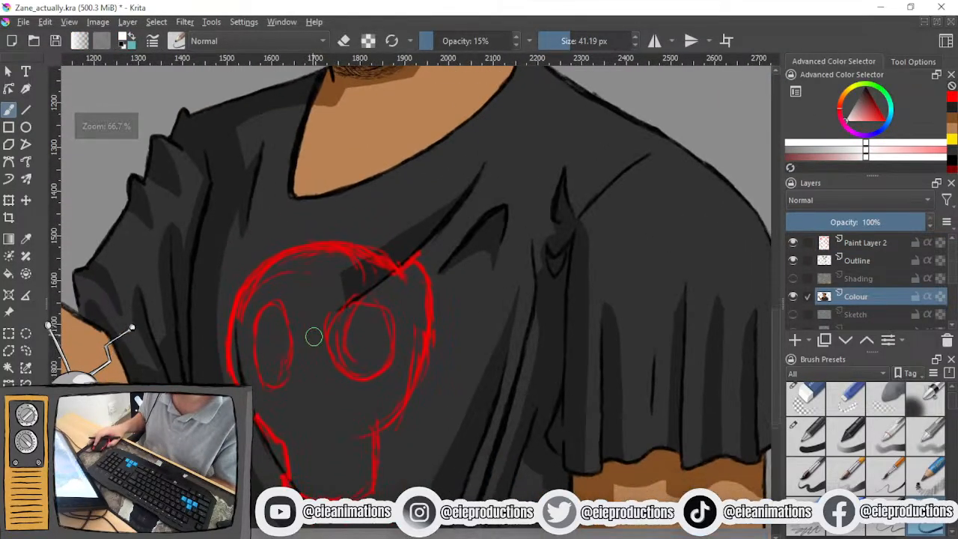
scroll(322, 337, "up", 1)
left_click_drag(410, 247, 432, 265)
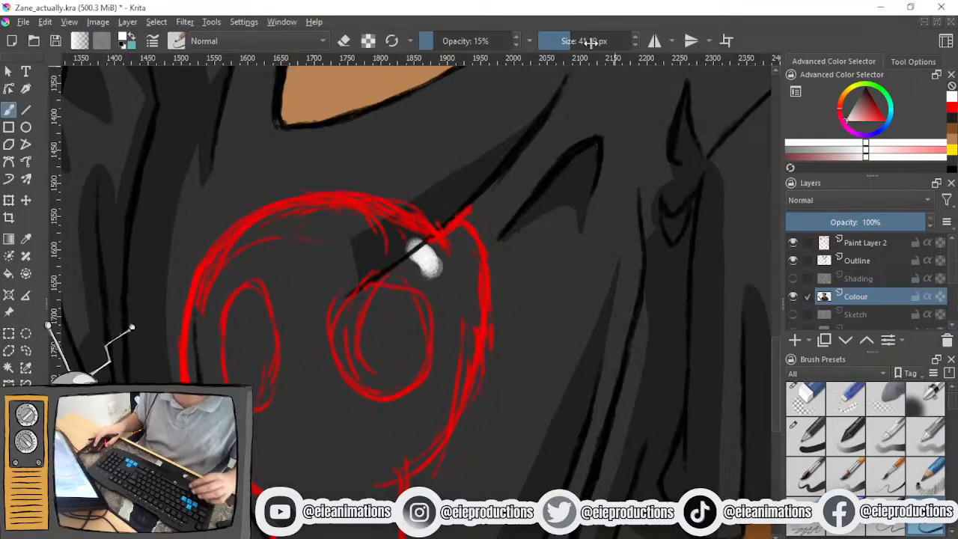
left_click_drag(584, 41, 541, 41)
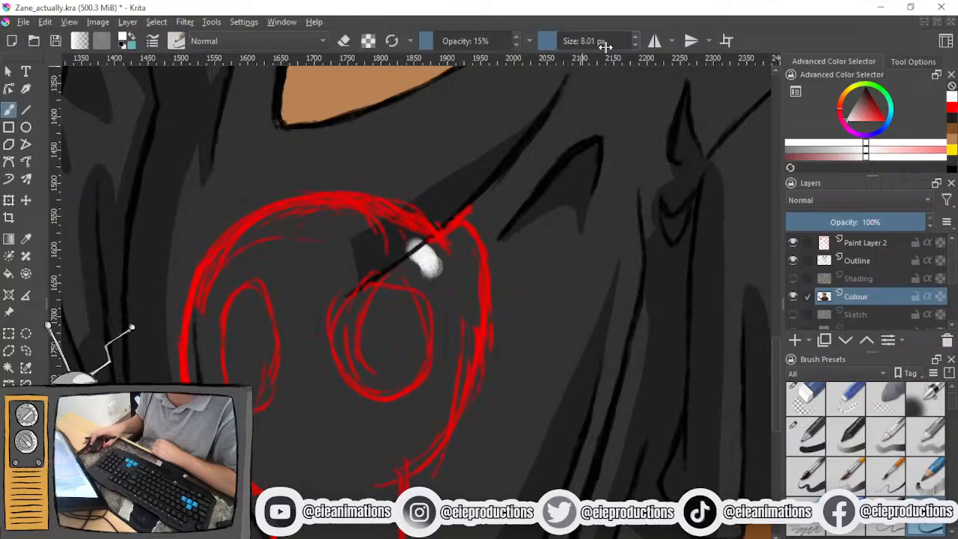
scroll(605, 46, "up", 2)
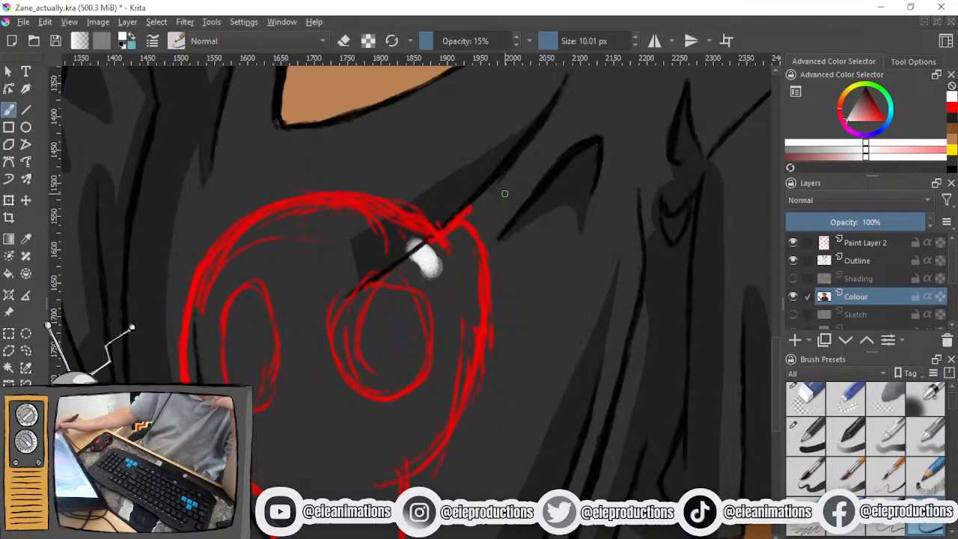
Paint a white ring around the wider eye socket using a basic brush at 100% opacity and 14.64 px
left_click(806, 436)
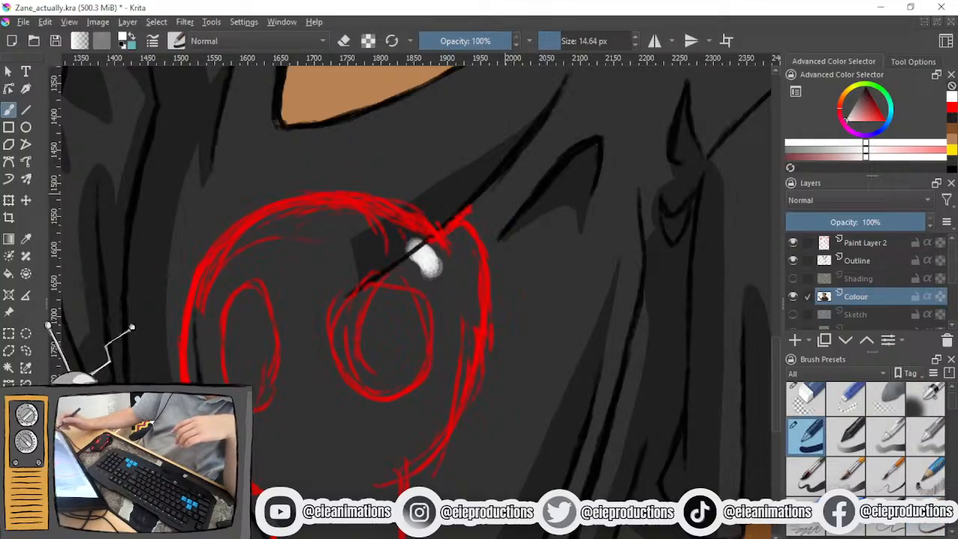
mouse_move(426, 262)
left_mouse_down()
mouse_move(397, 268)
mouse_move(413, 264)
mouse_move(341, 384)
mouse_move(378, 274)
left_mouse_up()
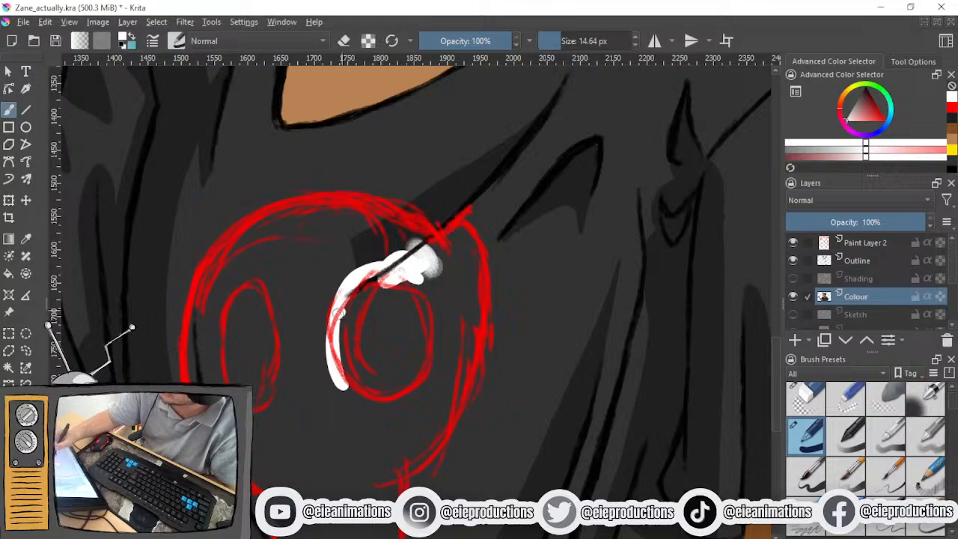
mouse_move(343, 313)
left_mouse_down()
mouse_move(428, 289)
mouse_move(413, 274)
mouse_move(435, 347)
mouse_move(431, 378)
left_mouse_up()
mouse_move(428, 316)
left_mouse_down()
mouse_move(420, 291)
mouse_move(330, 351)
mouse_move(412, 426)
mouse_move(438, 341)
mouse_move(344, 363)
mouse_move(367, 408)
mouse_move(444, 340)
left_mouse_up()
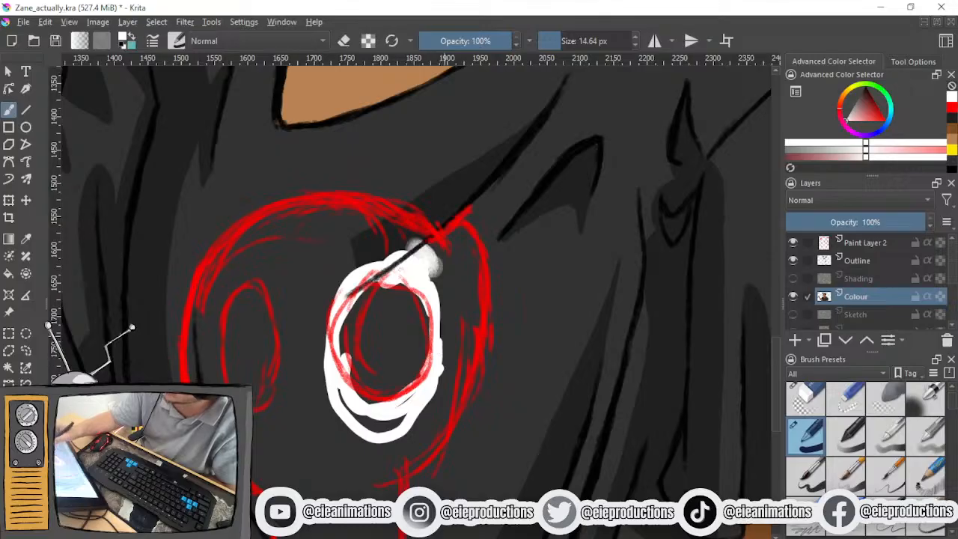
Paint a thick white band inside the cranium's outline, from the fold over the top and down the far side, at 38.67 px
left_click(570, 41)
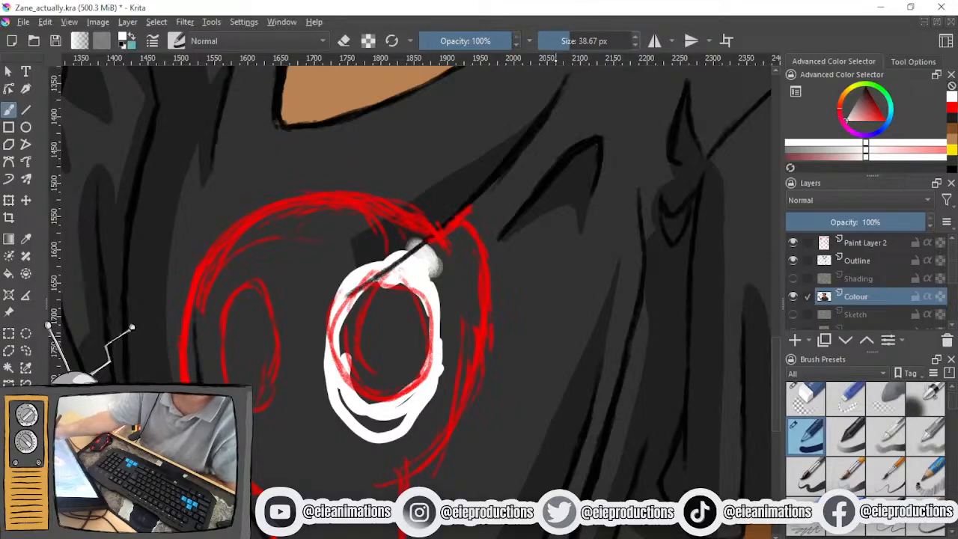
mouse_move(424, 261)
left_mouse_down()
mouse_move(387, 216)
mouse_move(348, 215)
mouse_move(288, 247)
left_mouse_up()
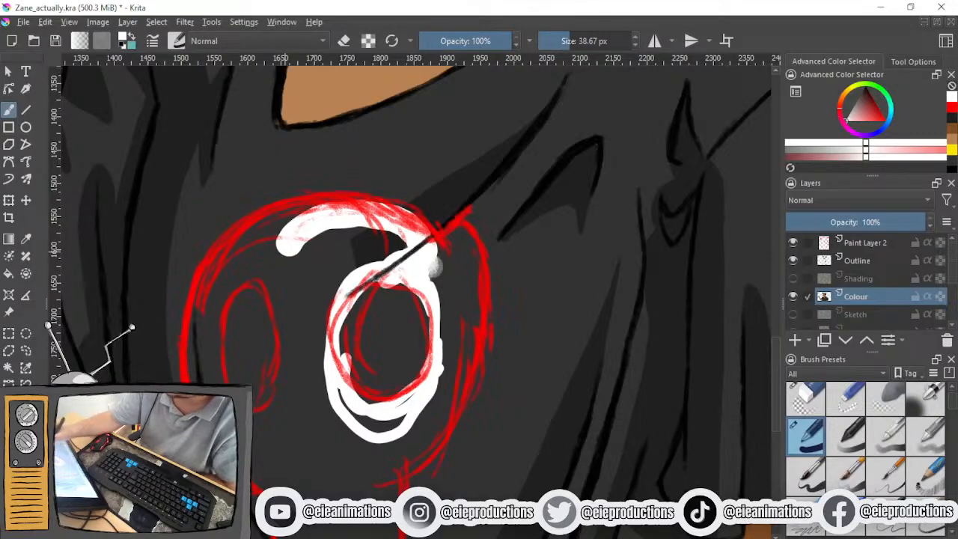
mouse_move(430, 265)
left_mouse_down()
mouse_move(363, 218)
mouse_move(286, 227)
mouse_move(251, 254)
left_mouse_up()
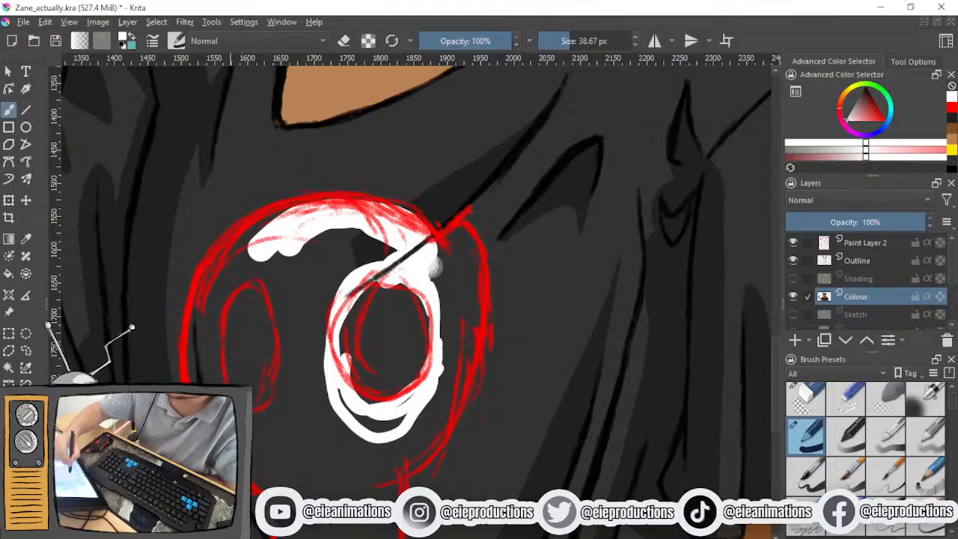
left_click_drag(193, 380, 207, 309)
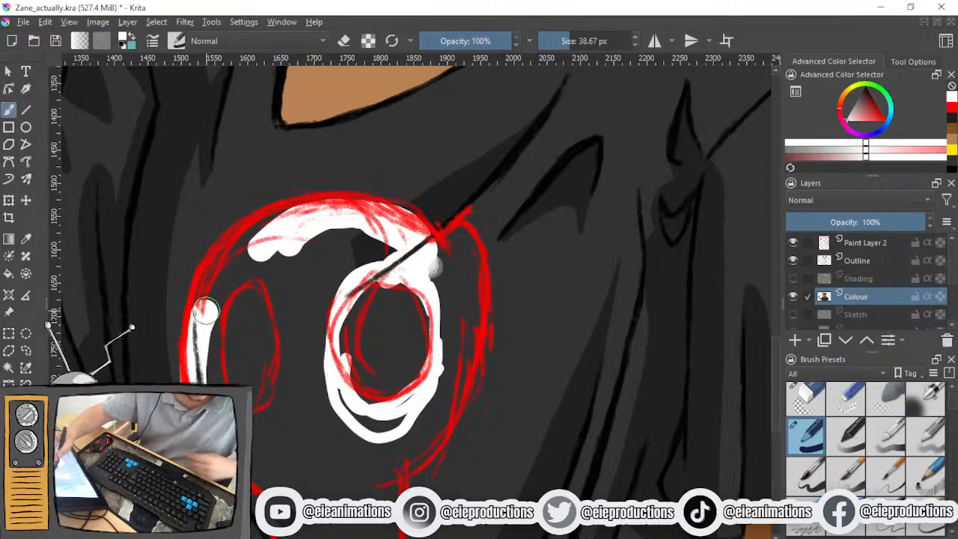
key("ctrl+z")
mouse_move(378, 217)
left_mouse_down()
mouse_move(315, 206)
mouse_move(242, 235)
mouse_move(199, 315)
mouse_move(203, 333)
mouse_move(228, 262)
left_mouse_up()
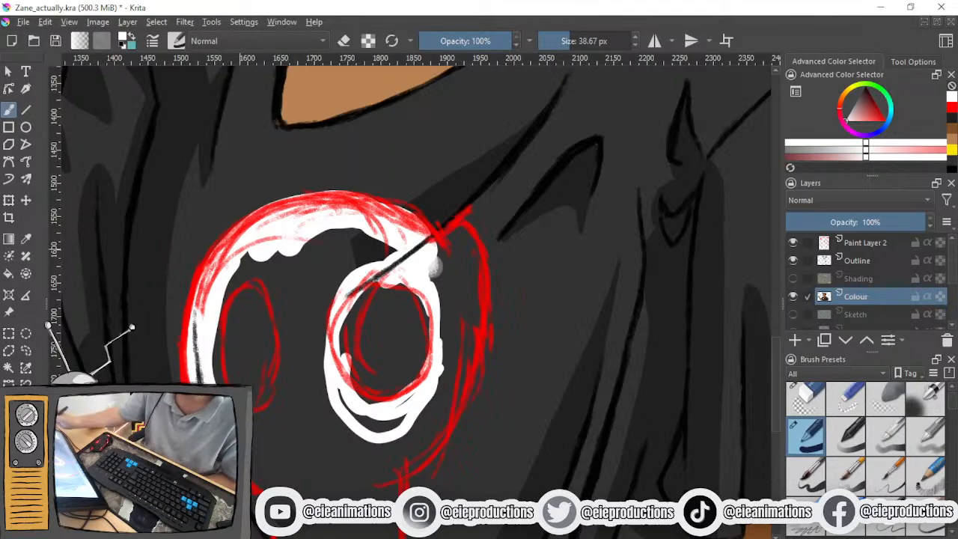
Erase the top and bottom lines of the wider eye socket's red sketch on Paint Layer 2
double_click(877, 241)
key("Escape")
left_click(950, 116)
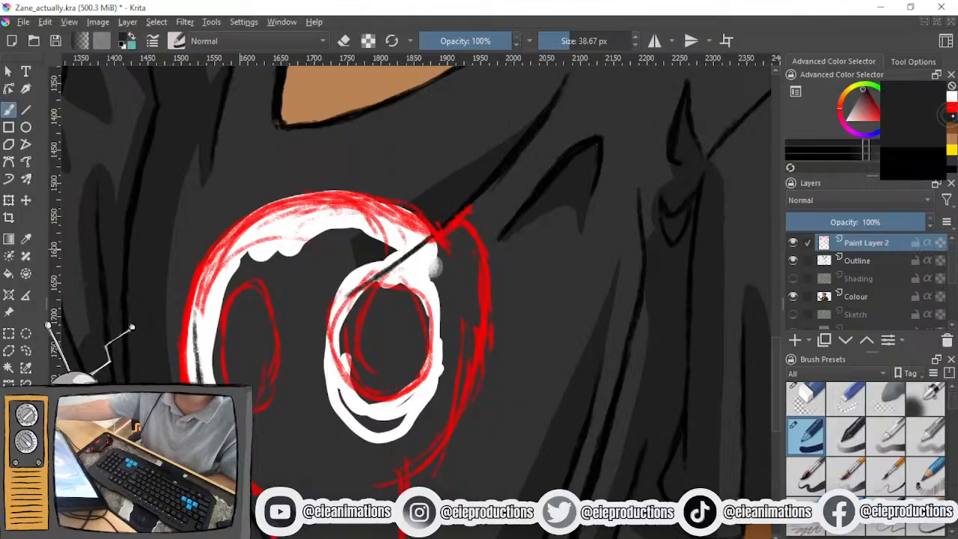
key("e")
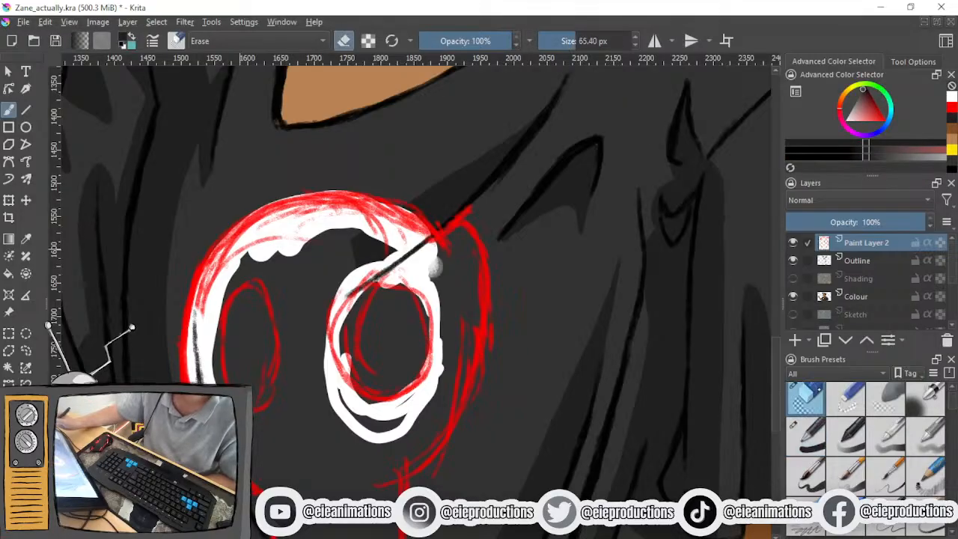
mouse_move(388, 283)
left_mouse_down()
mouse_move(414, 302)
mouse_move(364, 386)
mouse_move(383, 389)
mouse_move(407, 408)
left_mouse_up()
key("e")
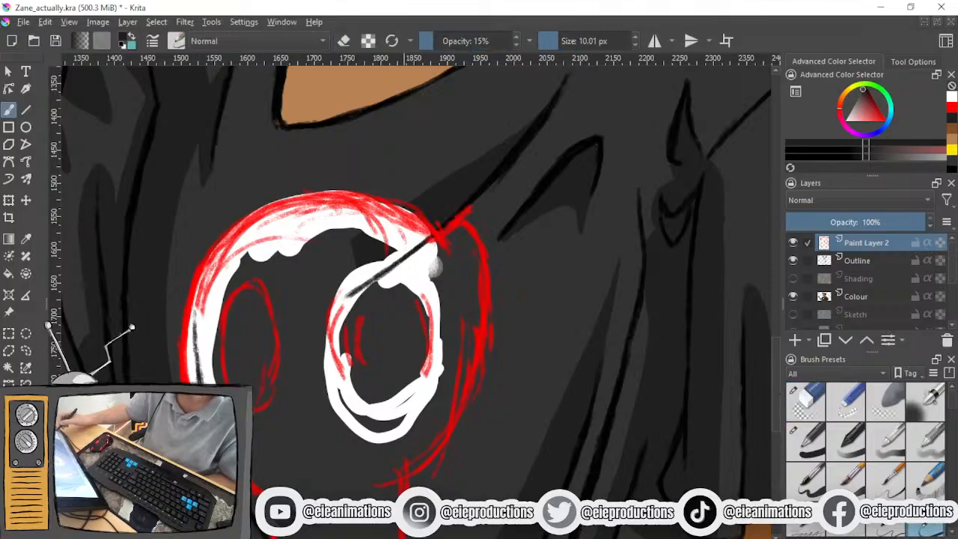
Redraw the wider eye socket's oval in red over the white ring with the 10.01 px sketching brush at 15% opacity
left_click(950, 106)
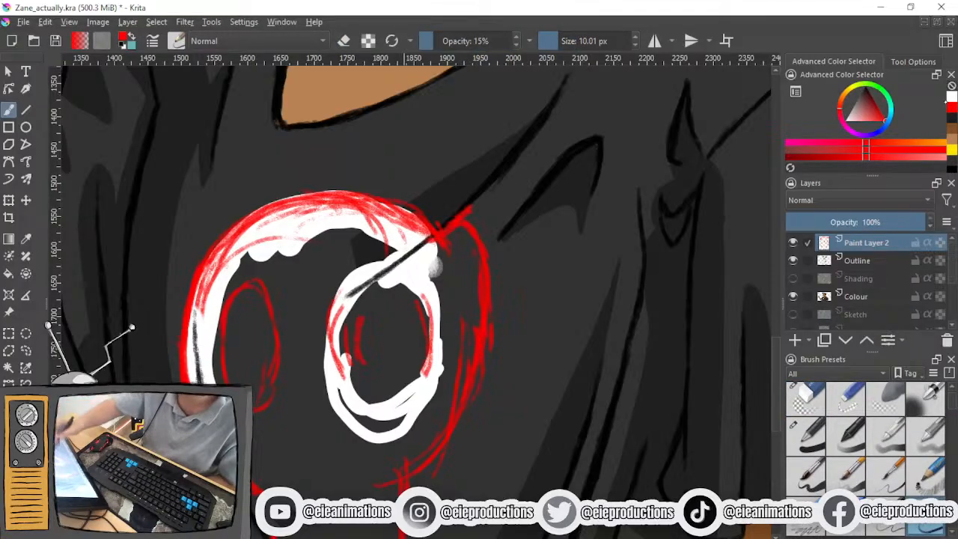
mouse_move(345, 293)
left_mouse_down()
mouse_move(341, 377)
mouse_move(359, 410)
mouse_move(342, 353)
mouse_move(381, 417)
mouse_move(429, 358)
mouse_move(434, 333)
mouse_move(414, 271)
left_mouse_up()
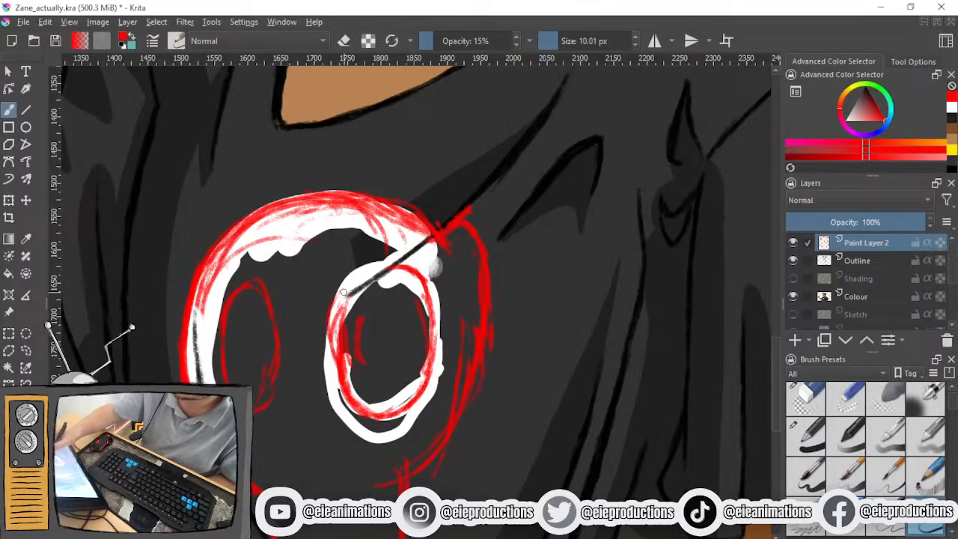
left_click_drag(344, 293, 340, 372)
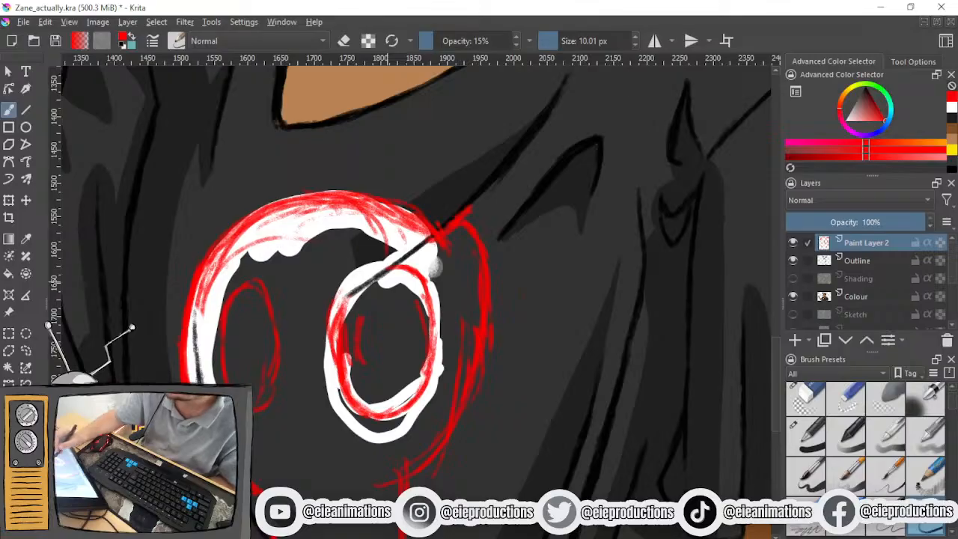
mouse_move(377, 273)
left_mouse_down()
mouse_move(360, 276)
mouse_move(334, 320)
left_mouse_up()
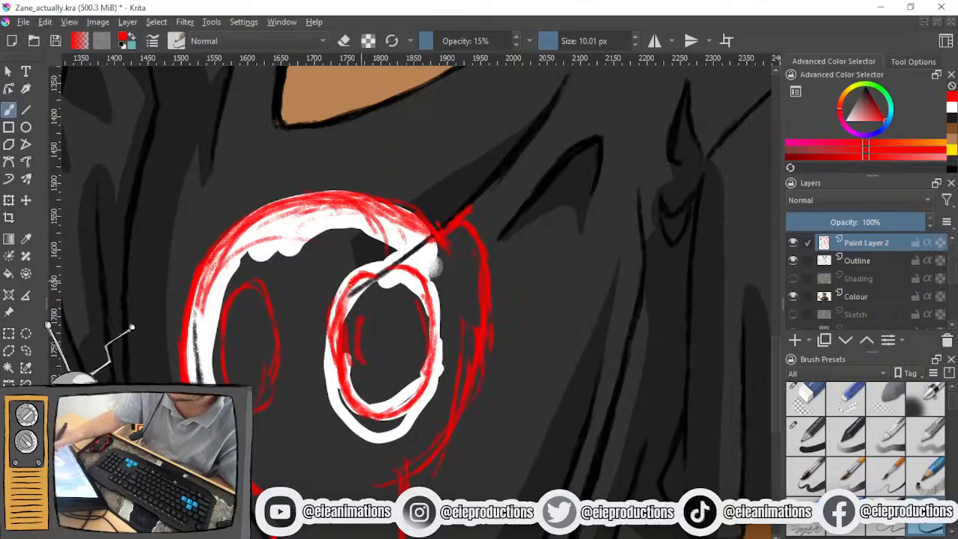
Thicken the near side of the wider eye socket's red oval and erase the stray red marks inside it
mouse_move(352, 286)
left_mouse_down()
mouse_move(336, 362)
mouse_move(345, 404)
left_mouse_up()
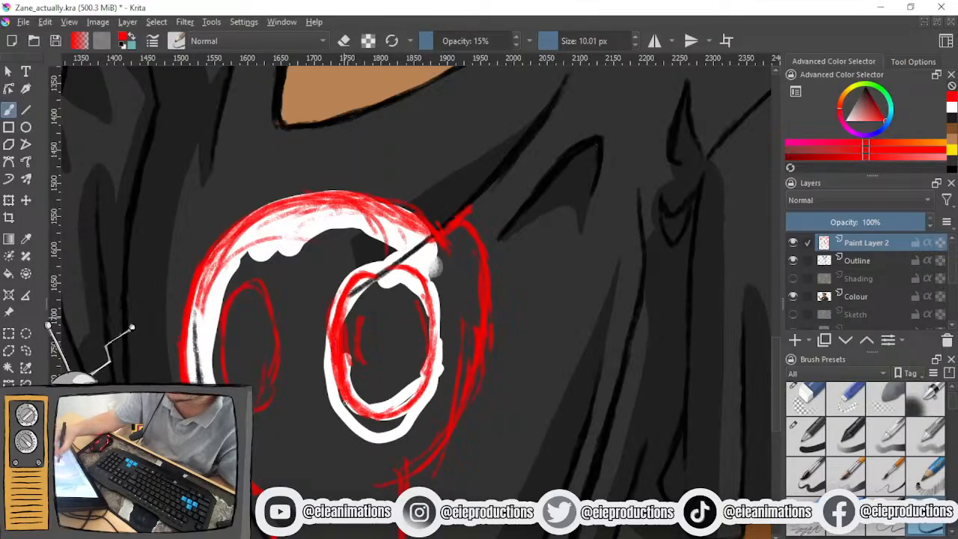
mouse_move(338, 369)
left_mouse_down()
mouse_move(337, 380)
mouse_move(383, 410)
left_mouse_up()
left_click(806, 398)
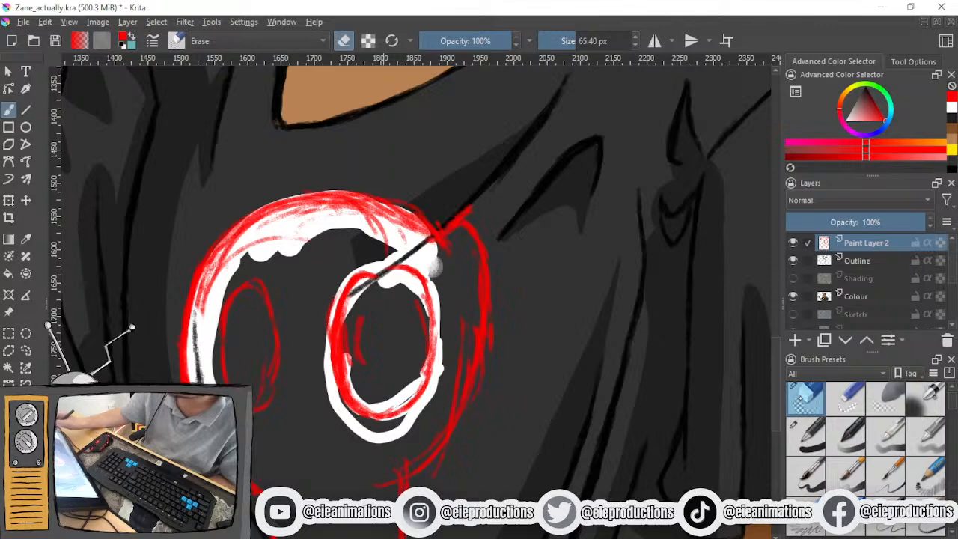
mouse_move(374, 309)
left_mouse_down()
mouse_move(364, 330)
mouse_move(360, 308)
mouse_move(354, 314)
mouse_move(360, 383)
mouse_move(370, 350)
left_mouse_up()
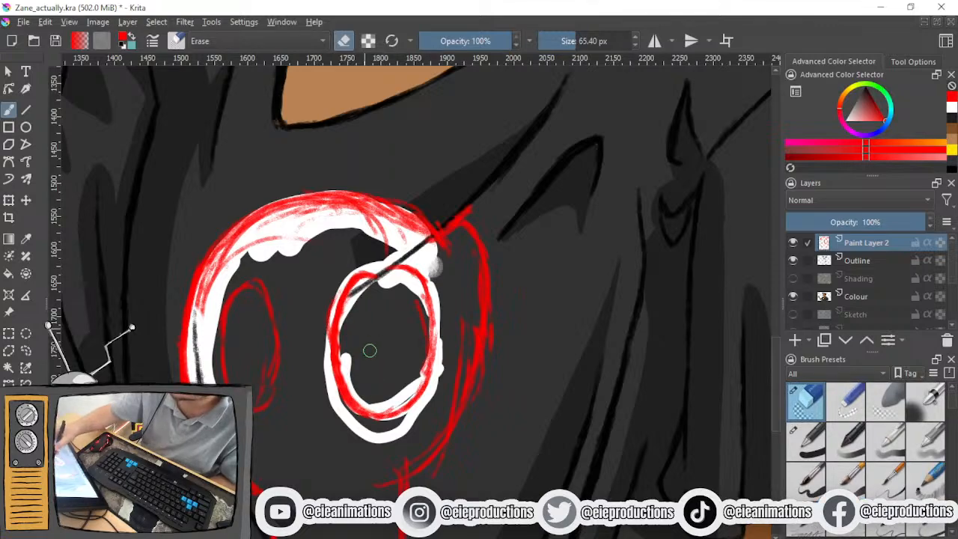
left_click_drag(416, 319, 420, 343)
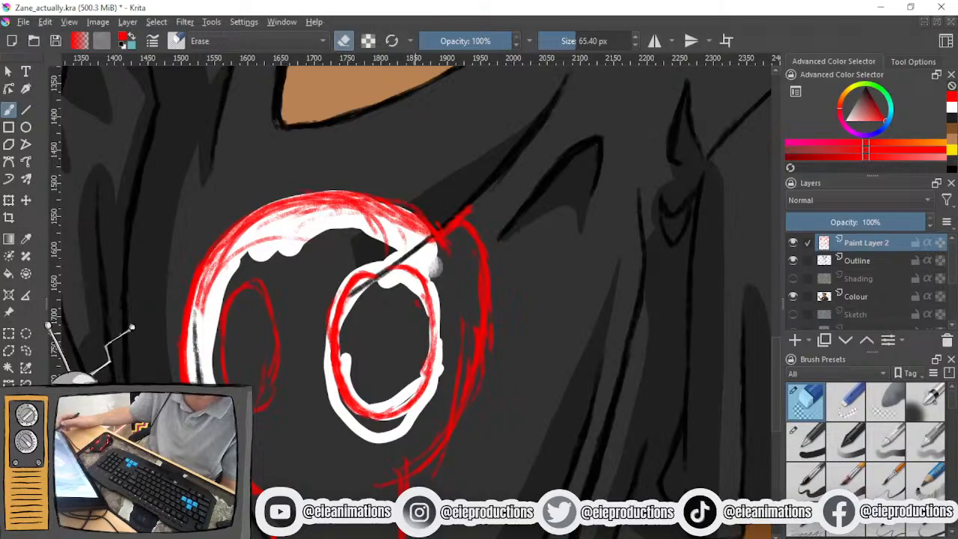
Try four red perspective guide lines fanning across the skull with the 10.01 px sketching brush, and undo them
key("slash")
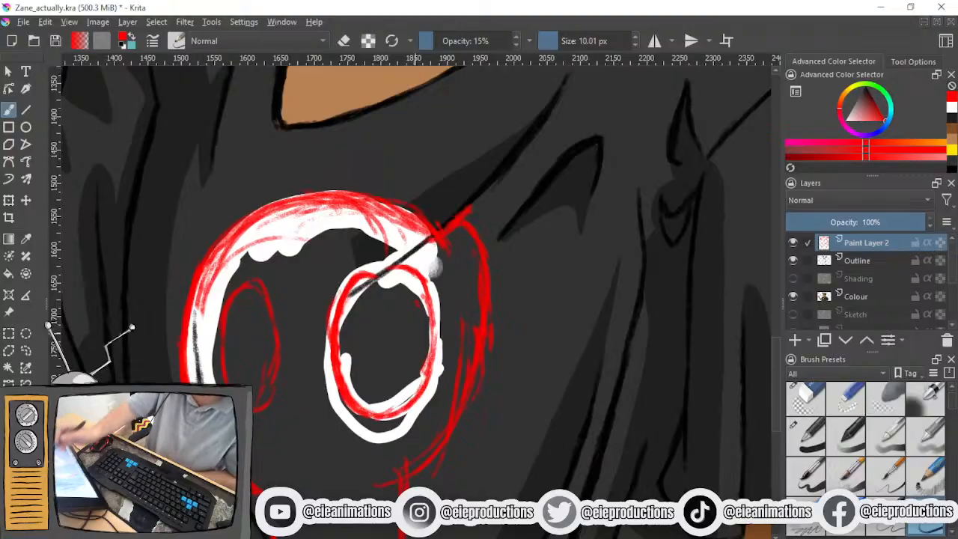
left_click_drag(135, 324, 557, 228)
left_click_drag(255, 409, 557, 439)
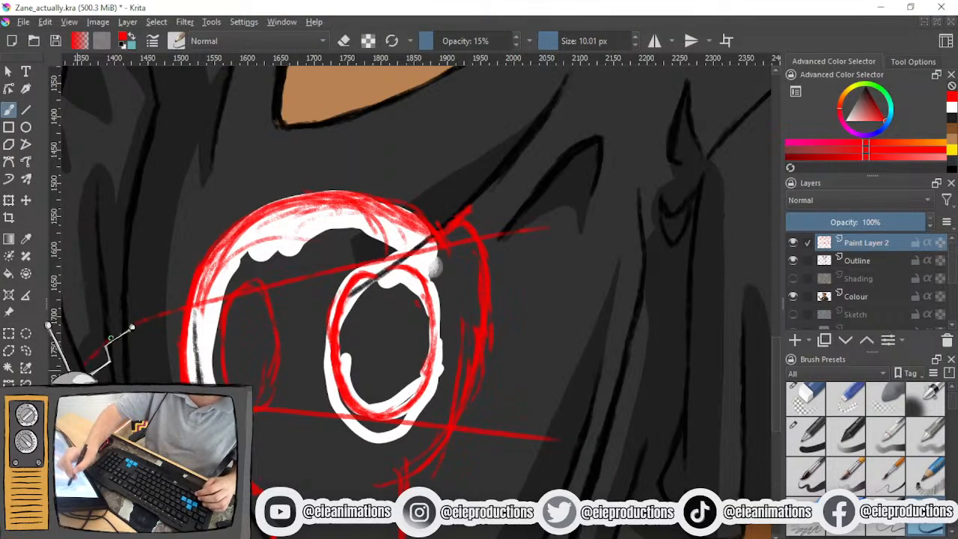
left_click_drag(83, 361, 409, 105)
left_click_drag(334, 495, 550, 533)
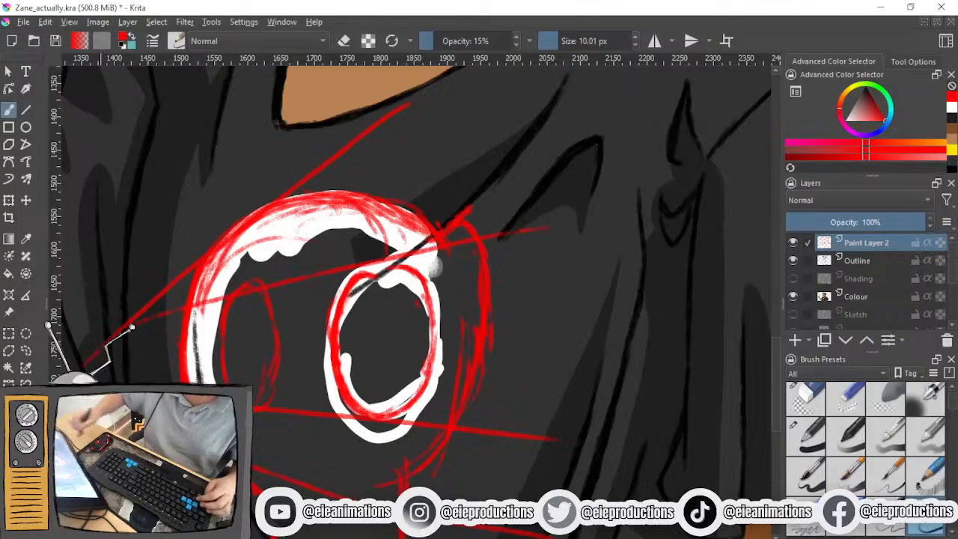
scroll(447, 359, "down", 3)
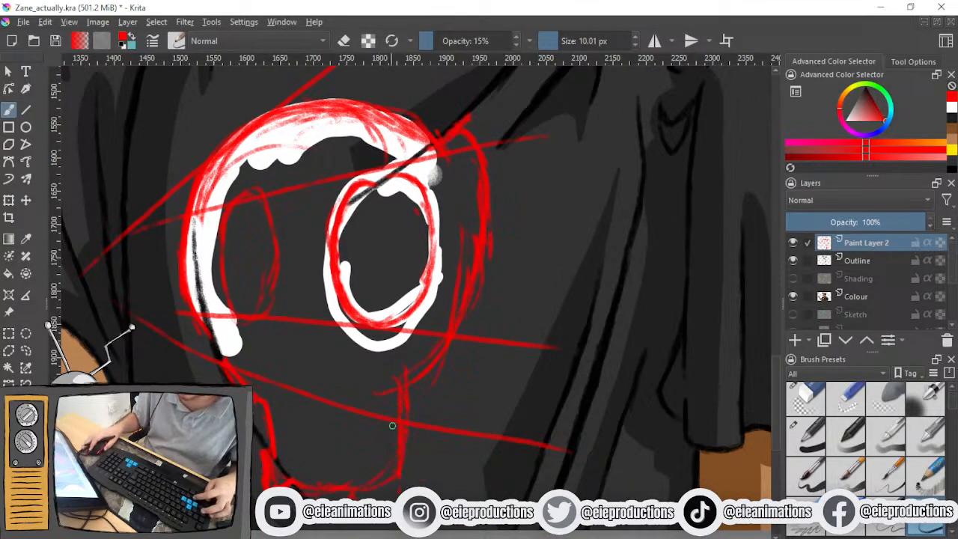
key("ctrl+z")
key("ctrl+z")
key("ctrl+z")
key("ctrl+z")
Rework the top of the wider eye socket's red oval at the fold, erasing part of its near corner and redrawing it in red
left_click_drag(472, 306, 488, 424)
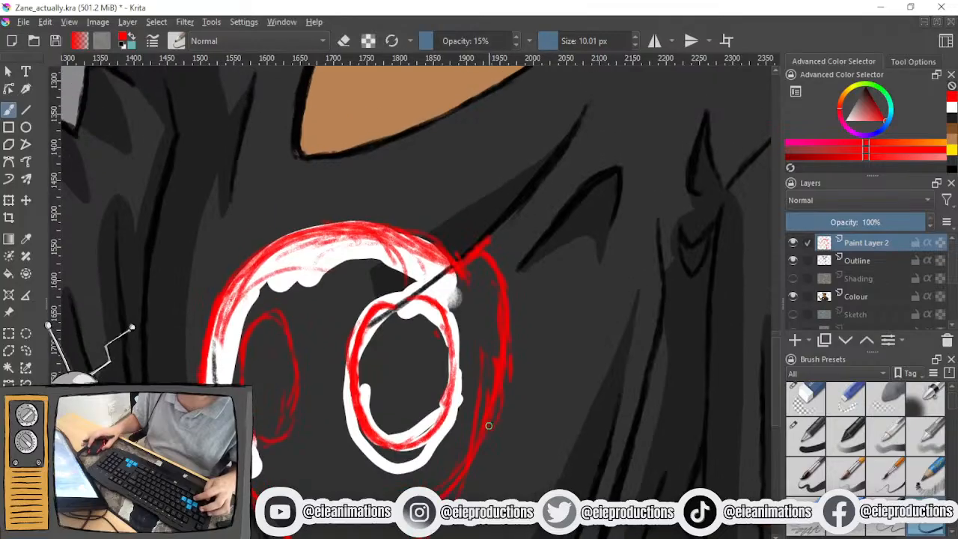
scroll(488, 425, "up", 1)
left_click_drag(353, 267, 310, 316)
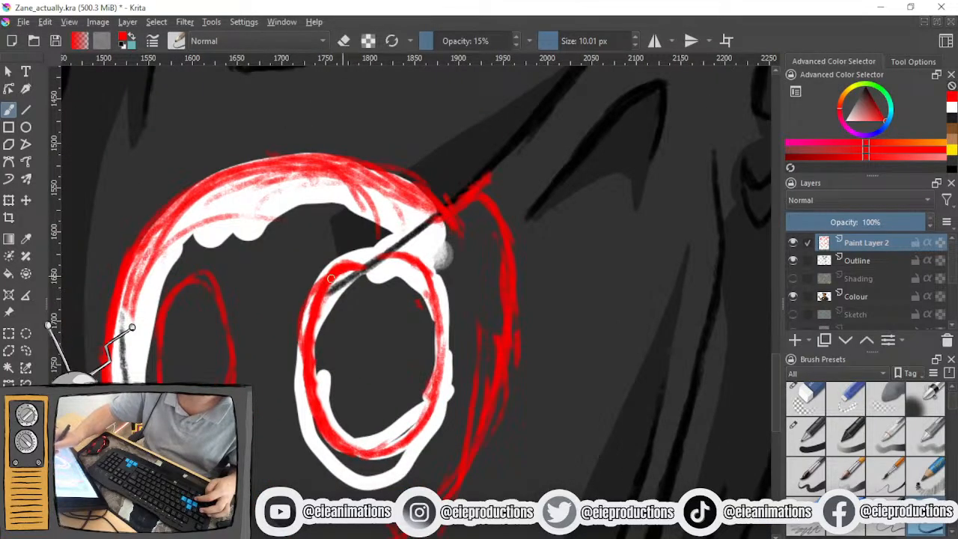
left_click_drag(332, 279, 300, 340)
left_click_drag(394, 252, 413, 263)
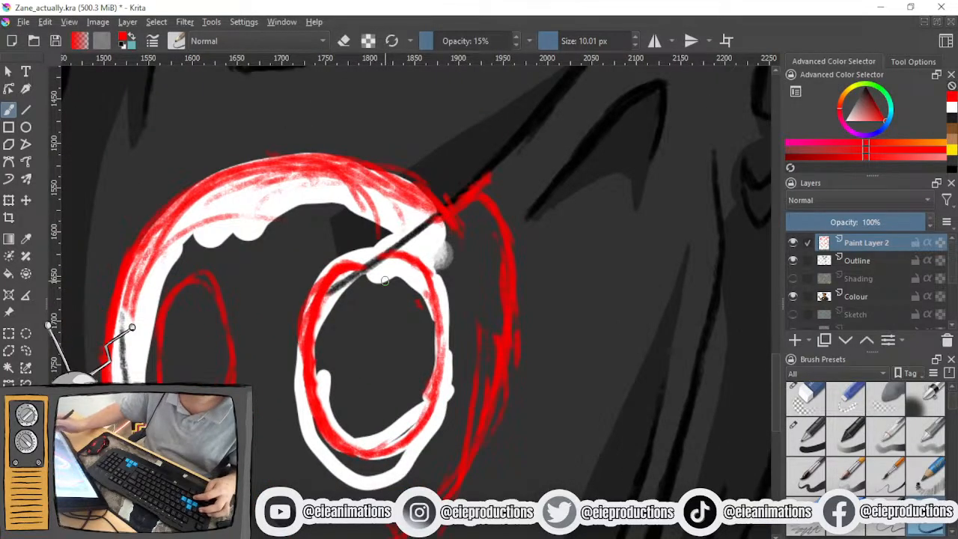
left_click(804, 398)
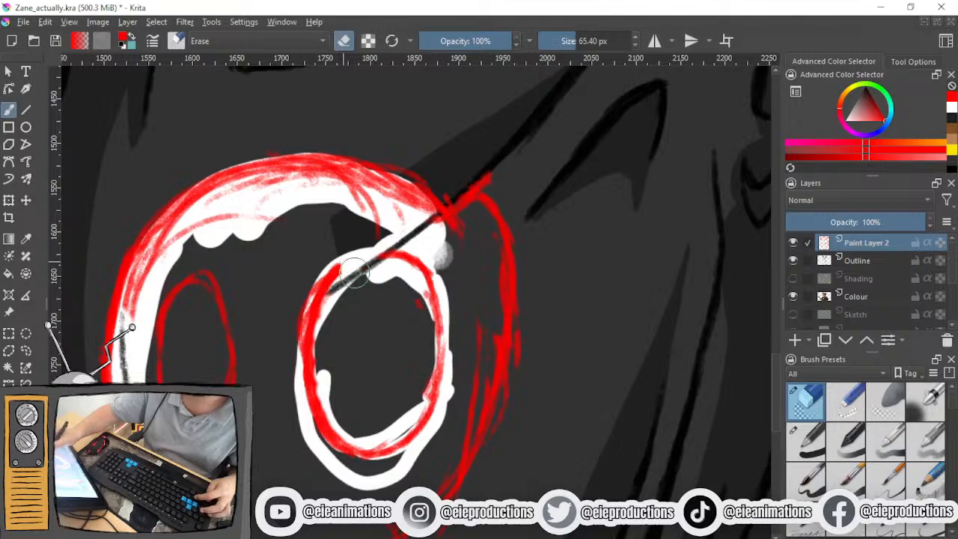
mouse_move(356, 274)
left_mouse_down()
mouse_move(313, 290)
mouse_move(304, 328)
mouse_move(320, 287)
left_mouse_up()
key("slash")
mouse_move(366, 260)
left_mouse_down()
mouse_move(312, 298)
mouse_move(315, 288)
left_mouse_up()
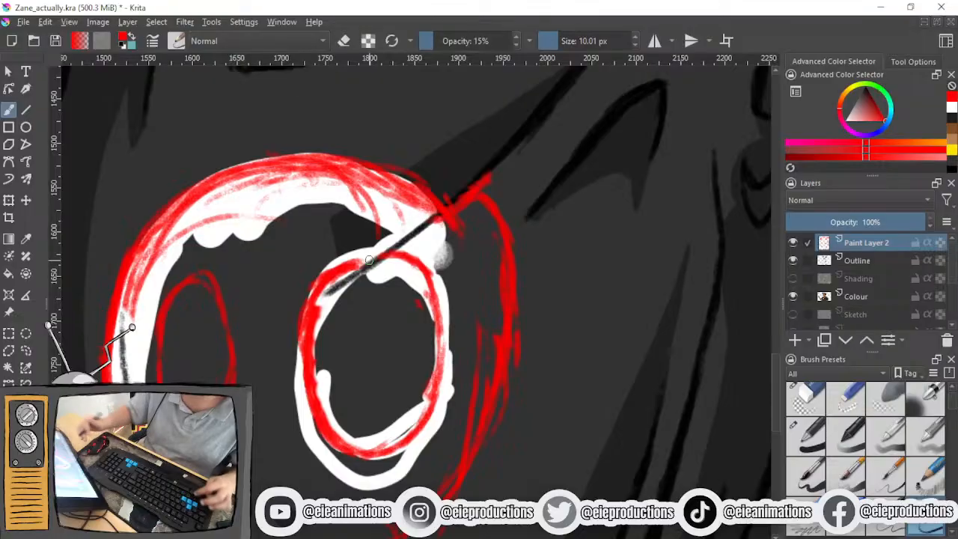
On the Colour layer, paint the forehead and the narrow eye socket's area white with the basic brush at 38.67 px
left_click(857, 296)
key("x")
left_click_drag(343, 364, 362, 334)
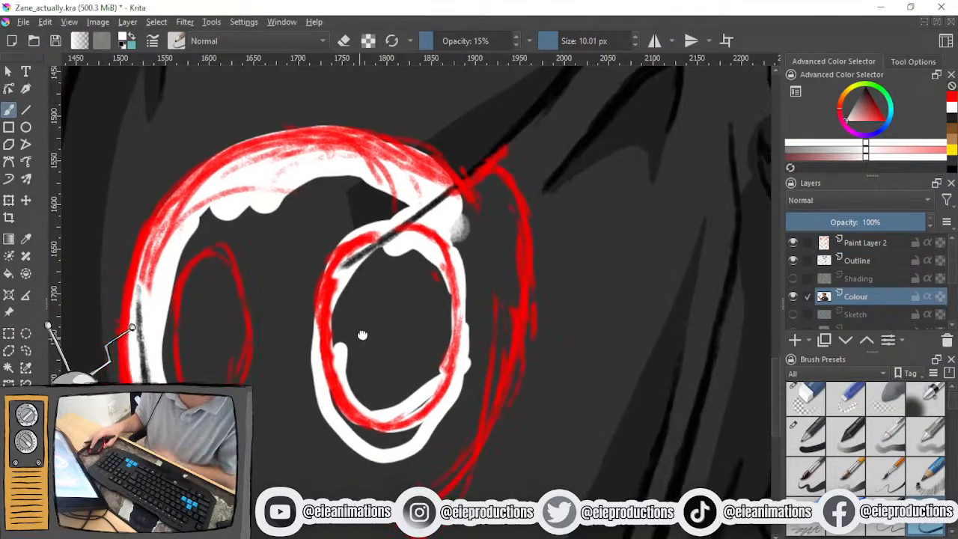
left_click_drag(394, 208, 322, 258)
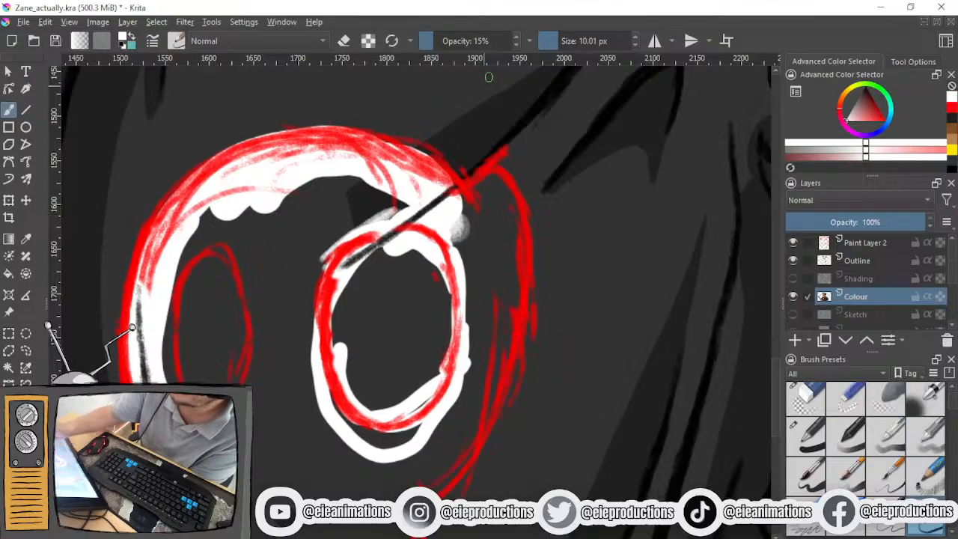
left_click(806, 437)
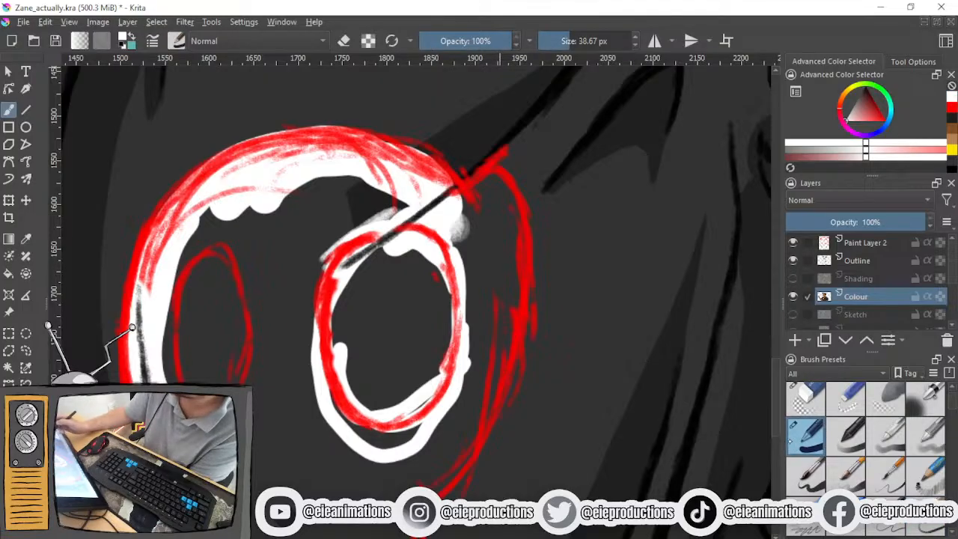
mouse_move(402, 200)
left_mouse_down()
mouse_move(382, 212)
mouse_move(319, 200)
mouse_move(249, 226)
mouse_move(221, 217)
mouse_move(173, 258)
mouse_move(171, 273)
mouse_move(207, 221)
mouse_move(243, 233)
mouse_move(194, 241)
mouse_move(236, 254)
mouse_move(265, 326)
mouse_move(254, 411)
mouse_move(171, 381)
mouse_move(194, 245)
mouse_move(174, 369)
mouse_move(238, 255)
mouse_move(253, 324)
mouse_move(221, 381)
left_mouse_up()
mouse_move(268, 173)
left_mouse_down()
mouse_move(202, 220)
mouse_move(151, 341)
left_mouse_up()
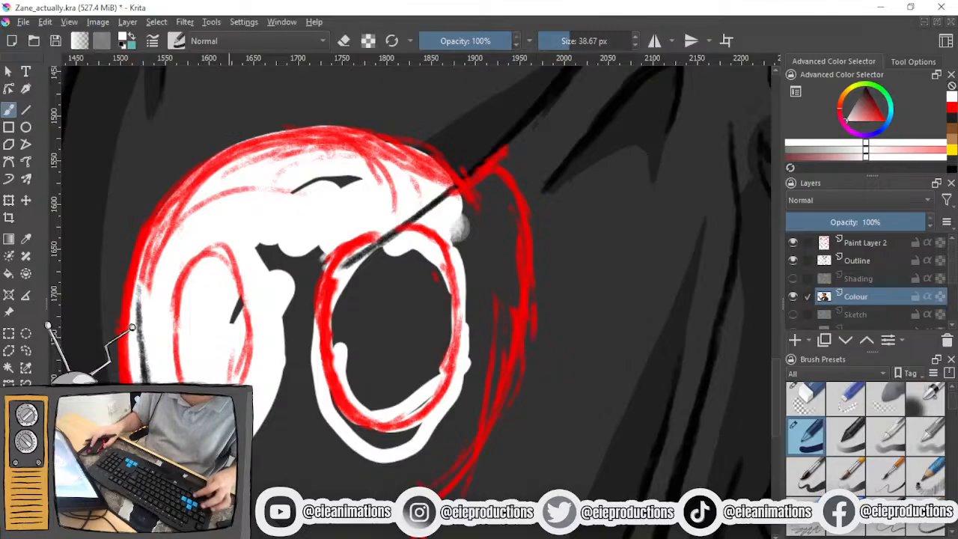
Fill the cheeks and the remaining gaps around the wider eye socket with white at 38.67 px
mouse_move(230, 464)
left_mouse_down()
mouse_move(232, 374)
mouse_move(195, 368)
mouse_move(268, 438)
left_mouse_up()
mouse_move(329, 410)
left_mouse_down()
mouse_move(425, 383)
mouse_move(490, 288)
mouse_move(497, 166)
mouse_move(480, 119)
mouse_move(491, 94)
mouse_move(507, 164)
mouse_move(502, 232)
mouse_move(454, 332)
mouse_move(391, 393)
left_mouse_up()
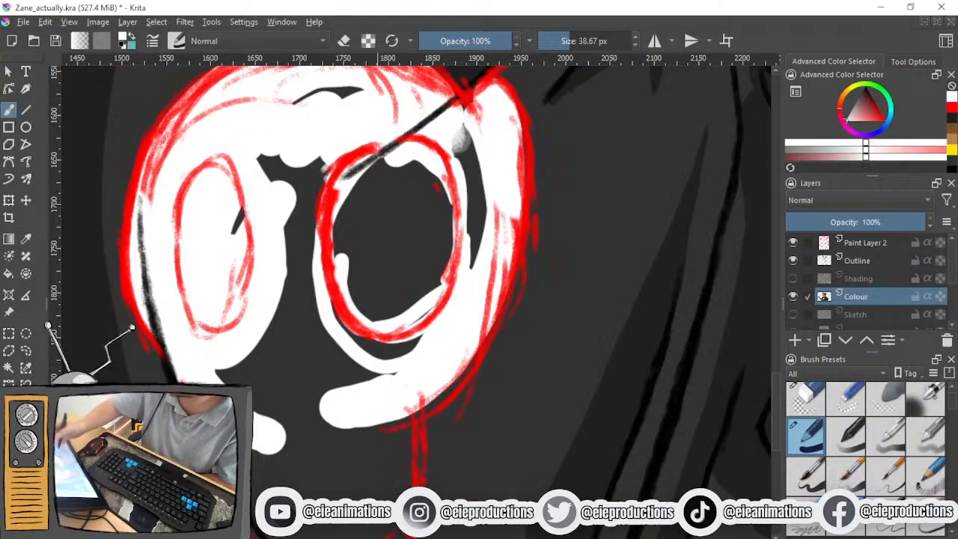
mouse_move(489, 134)
left_mouse_down()
mouse_move(504, 245)
mouse_move(452, 351)
mouse_move(352, 428)
left_mouse_up()
mouse_move(496, 272)
left_mouse_down()
mouse_move(402, 397)
mouse_move(352, 435)
mouse_move(325, 517)
left_mouse_up()
mouse_move(437, 245)
left_mouse_down()
mouse_move(428, 397)
mouse_move(449, 313)
mouse_move(367, 466)
mouse_move(288, 386)
mouse_move(344, 473)
mouse_move(260, 365)
mouse_move(290, 284)
mouse_move(266, 313)
mouse_move(216, 320)
mouse_move(195, 356)
left_mouse_up()
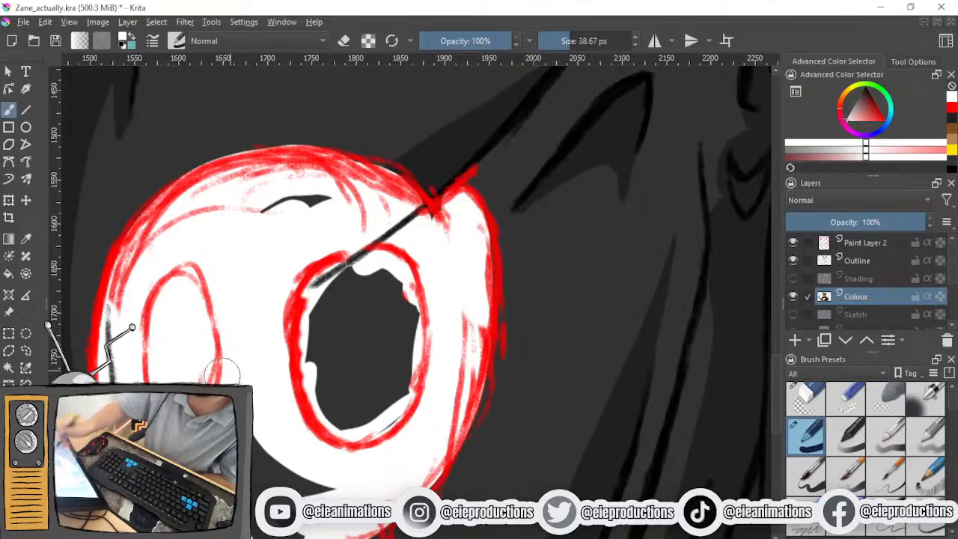
Paint both sides of the jaw white and fill the dark gap below the eye sockets
left_click_drag(269, 367, 285, 196)
left_click_drag(238, 328, 237, 380)
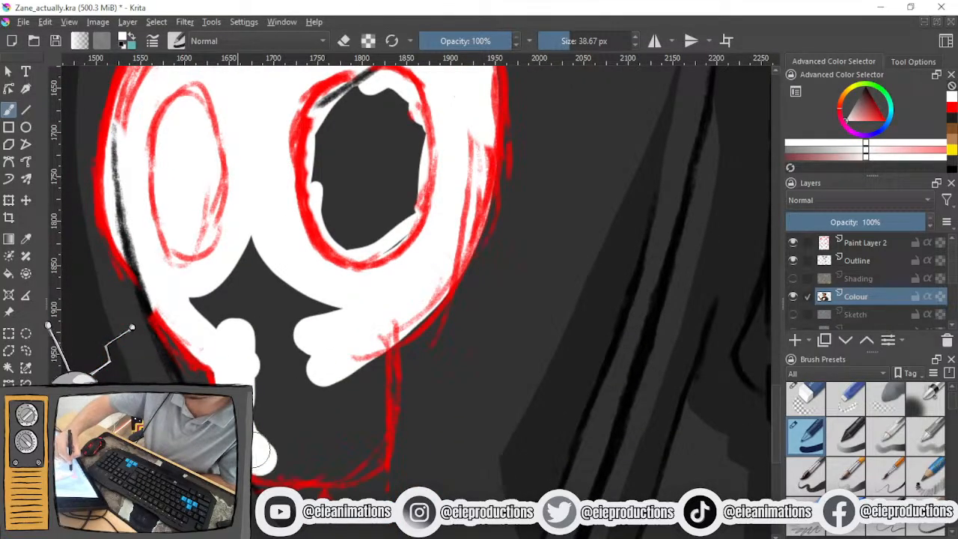
mouse_move(340, 353)
left_mouse_down()
mouse_move(368, 347)
mouse_move(367, 380)
mouse_move(373, 346)
mouse_move(365, 436)
mouse_move(371, 415)
mouse_move(364, 445)
left_mouse_up()
mouse_move(250, 247)
left_mouse_down()
mouse_move(240, 247)
mouse_move(222, 299)
left_mouse_up()
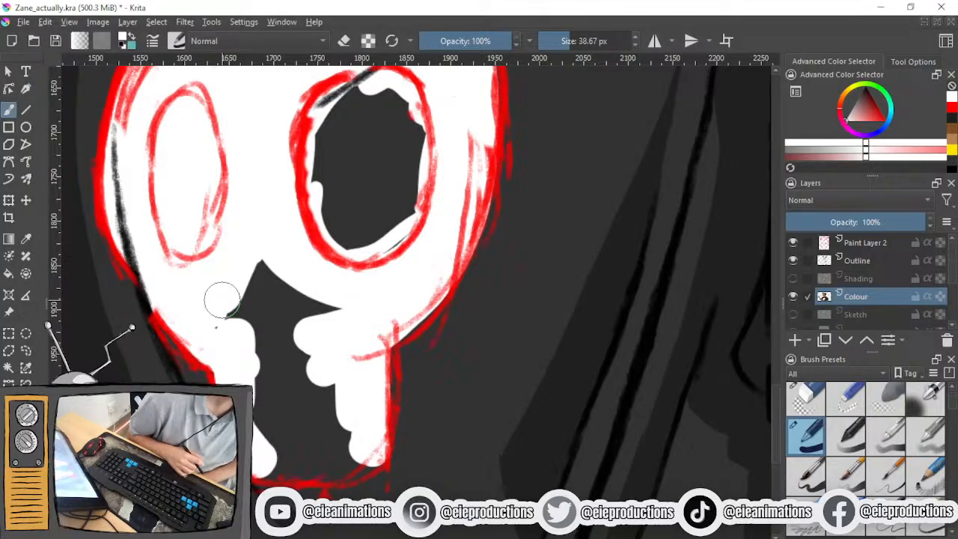
mouse_move(222, 300)
left_mouse_down()
mouse_move(242, 268)
mouse_move(274, 276)
mouse_move(279, 322)
mouse_move(312, 322)
left_mouse_up()
Edge the bottom of the jaw in white at 12.21 px and fill the jaw's interior at 31.73 px
left_click(554, 47)
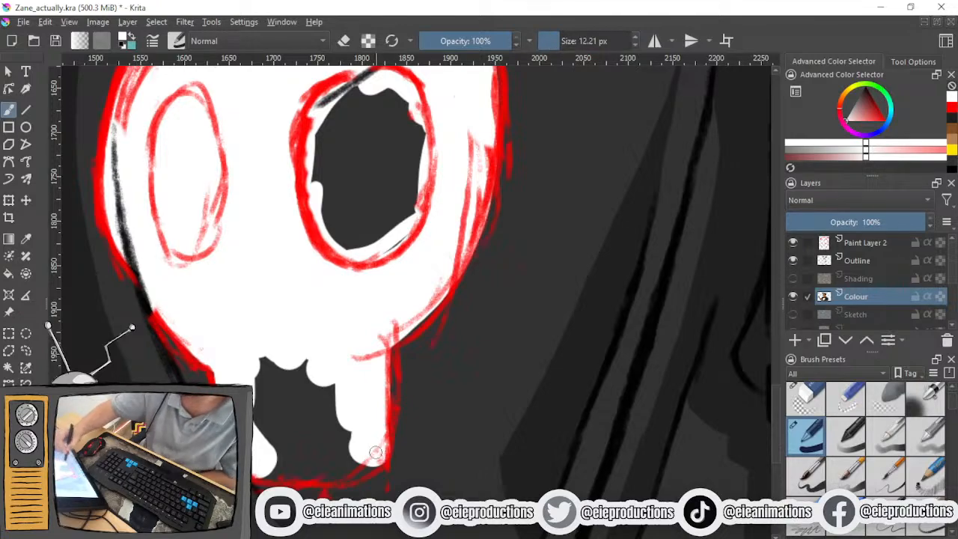
mouse_move(256, 470)
left_mouse_down()
mouse_move(339, 475)
mouse_move(325, 474)
mouse_move(376, 466)
left_mouse_up()
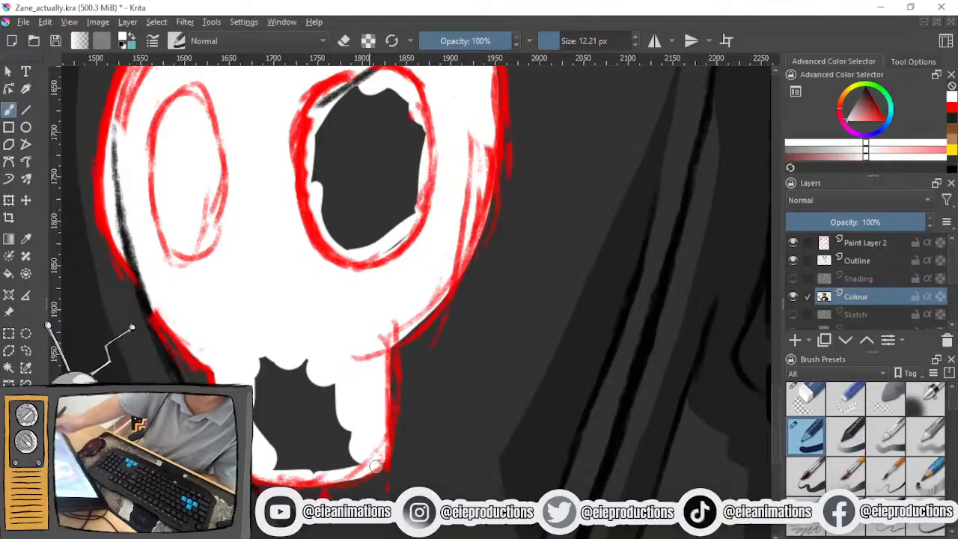
left_click(565, 46)
mouse_move(277, 361)
left_mouse_down()
mouse_move(255, 408)
mouse_move(264, 432)
mouse_move(314, 449)
mouse_move(341, 430)
mouse_move(360, 443)
mouse_move(326, 463)
mouse_move(276, 454)
mouse_move(324, 459)
left_mouse_up()
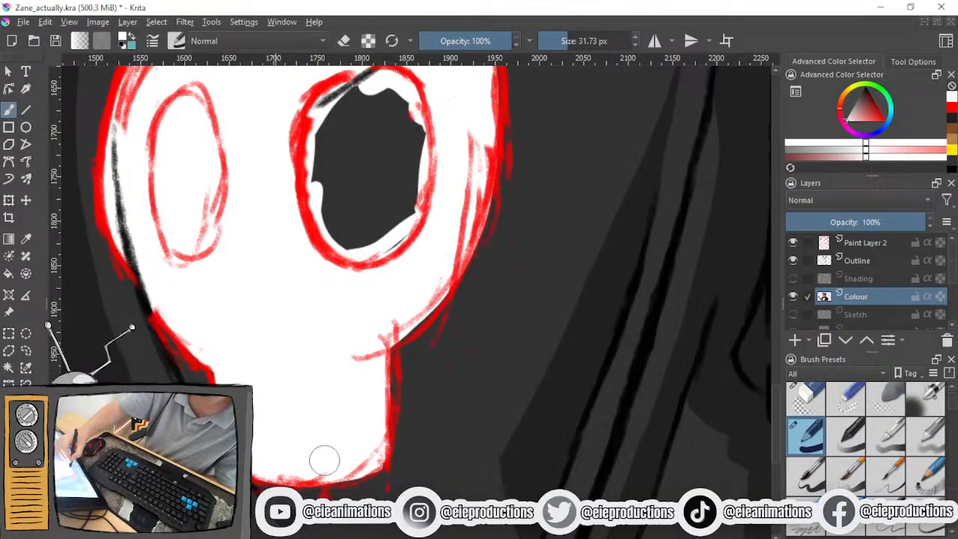
Paint the small corner of the jaw beyond the fold white with a 9.09 px brush
left_click(553, 43)
scroll(266, 461, "up", 2)
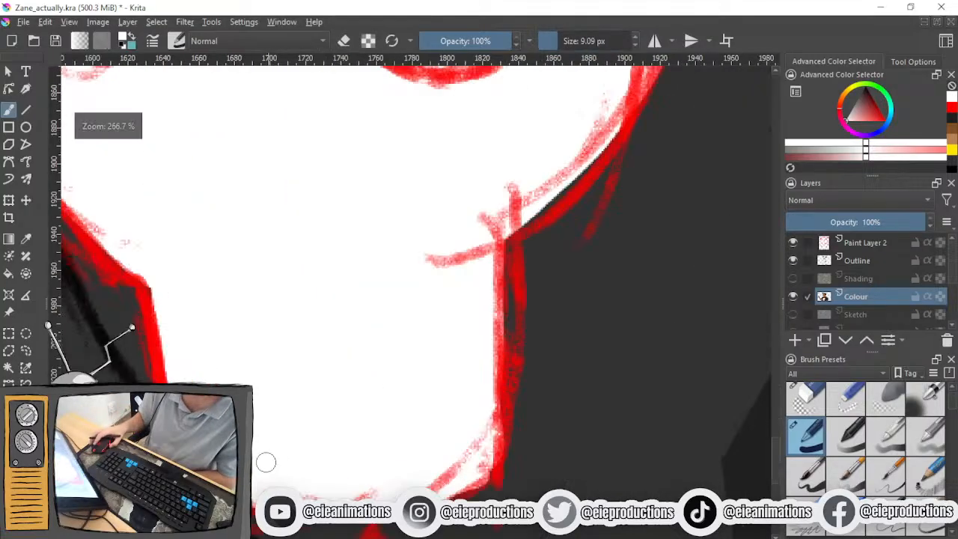
left_click_drag(281, 439, 340, 366)
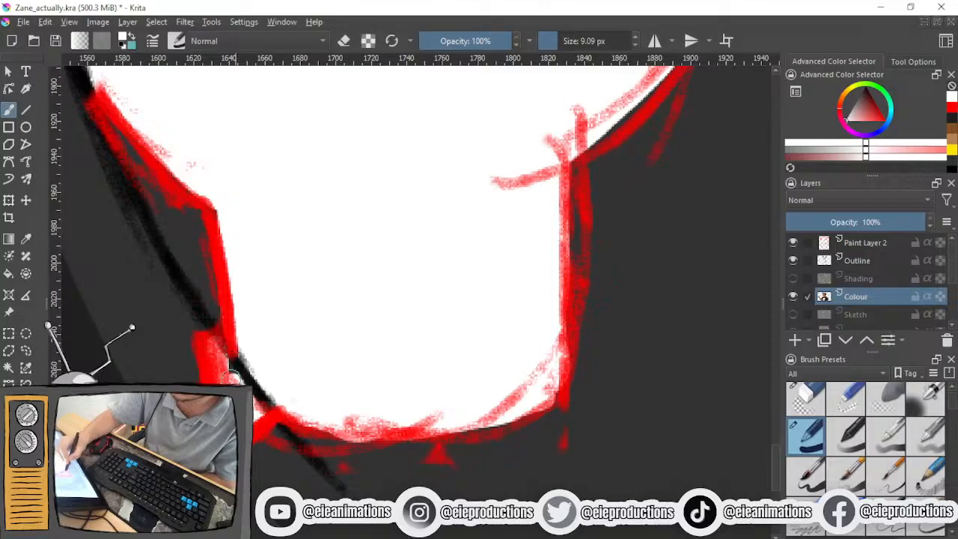
scroll(262, 393, "down", 2)
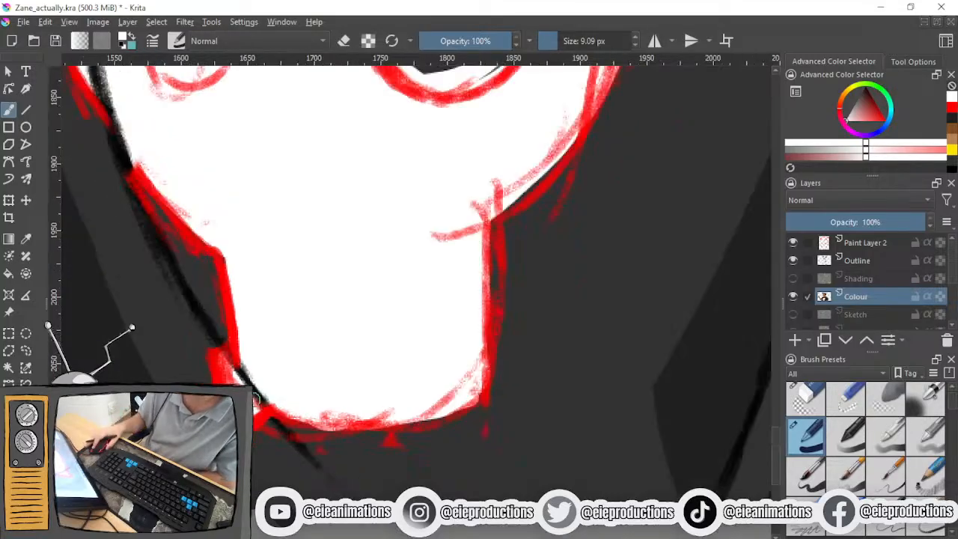
Pick the shirt's dark grey and paint the wider eye socket's edge along the red sketch with the 9.09 px brush
left_click_drag(387, 84, 389, 308)
left_click(395, 318, "ctrl")
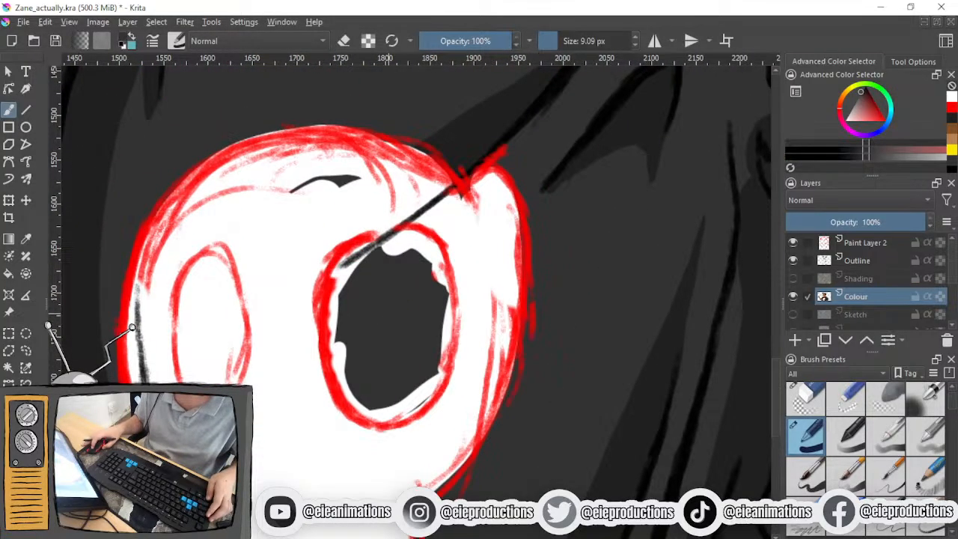
scroll(387, 330, "up", 4)
scroll(382, 338, "down", 2)
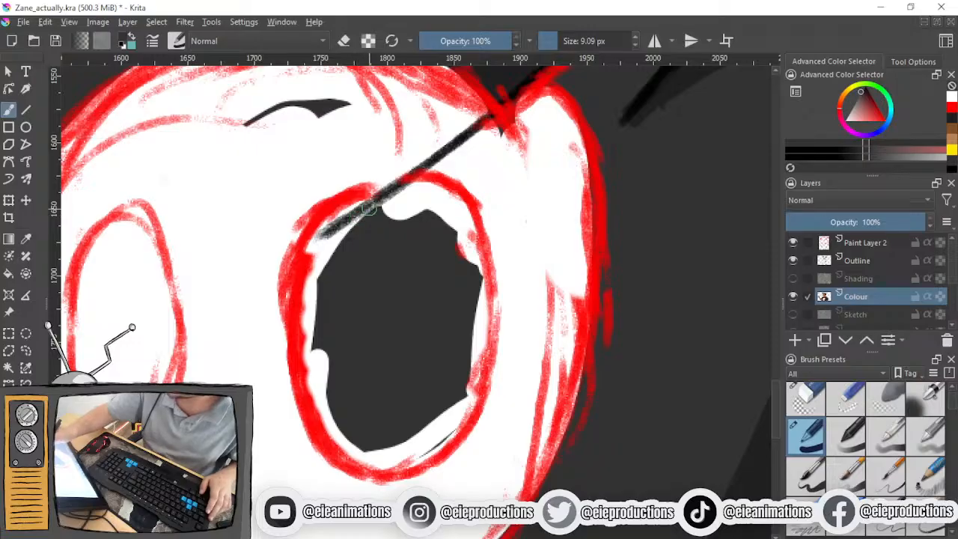
mouse_move(372, 205)
left_mouse_down()
mouse_move(318, 256)
mouse_move(330, 253)
left_mouse_up()
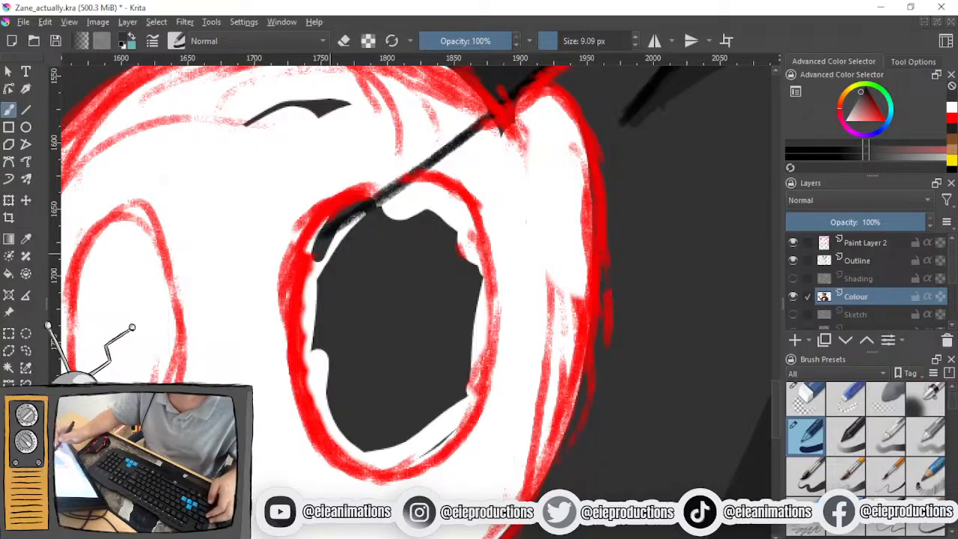
mouse_move(348, 216)
left_mouse_down()
mouse_move(314, 273)
mouse_move(316, 241)
mouse_move(318, 404)
mouse_move(404, 464)
left_mouse_up()
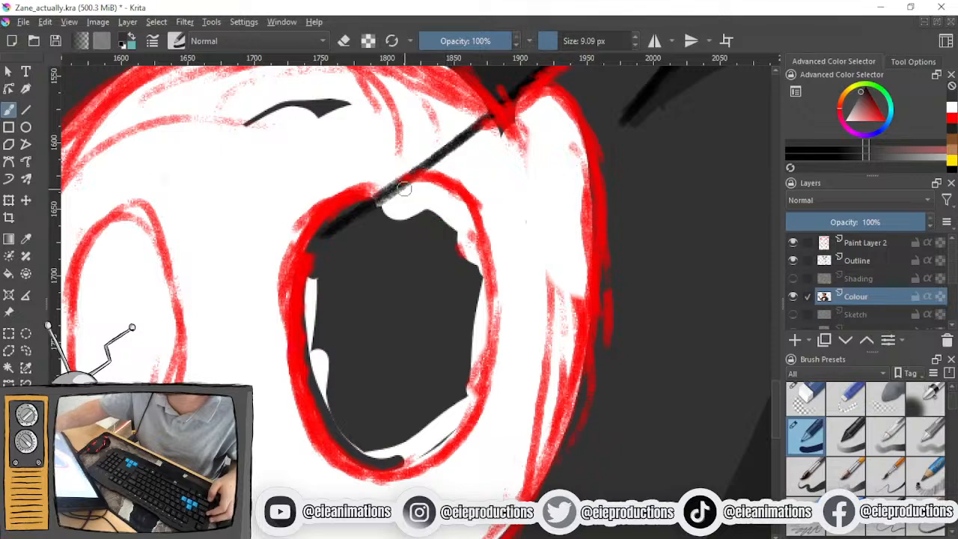
mouse_move(399, 193)
left_mouse_down()
mouse_move(443, 196)
mouse_move(474, 251)
mouse_move(478, 348)
left_mouse_up()
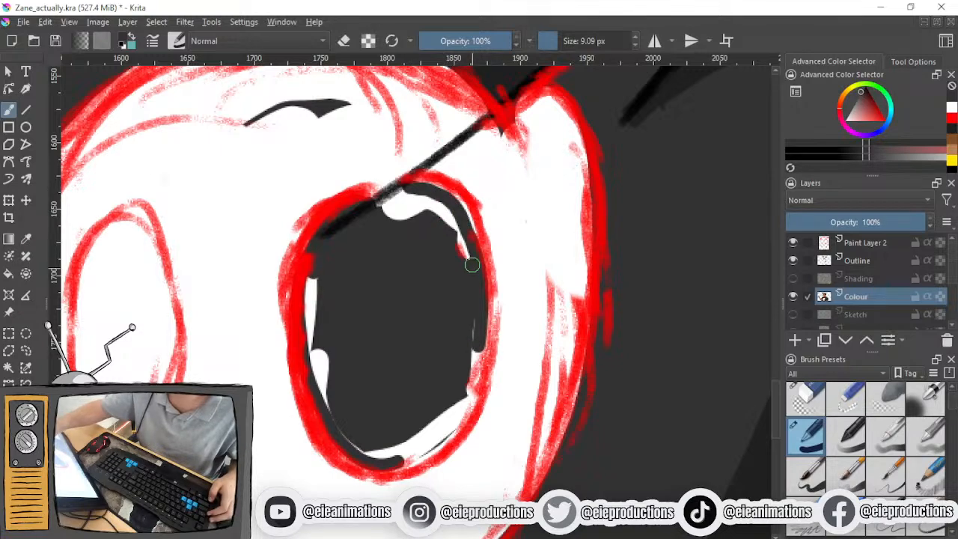
mouse_move(472, 264)
left_mouse_down()
mouse_move(468, 224)
mouse_move(454, 203)
mouse_move(413, 183)
left_mouse_up()
mouse_move(476, 243)
left_mouse_down()
mouse_move(483, 367)
mouse_move(463, 412)
mouse_move(422, 458)
mouse_move(361, 454)
left_mouse_up()
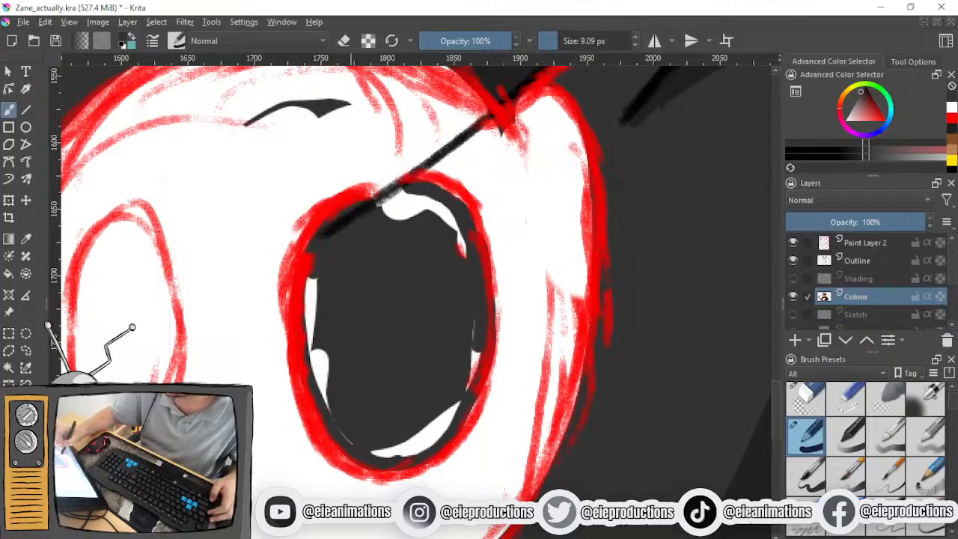
mouse_move(482, 326)
left_mouse_down()
mouse_move(470, 408)
mouse_move(455, 424)
left_mouse_up()
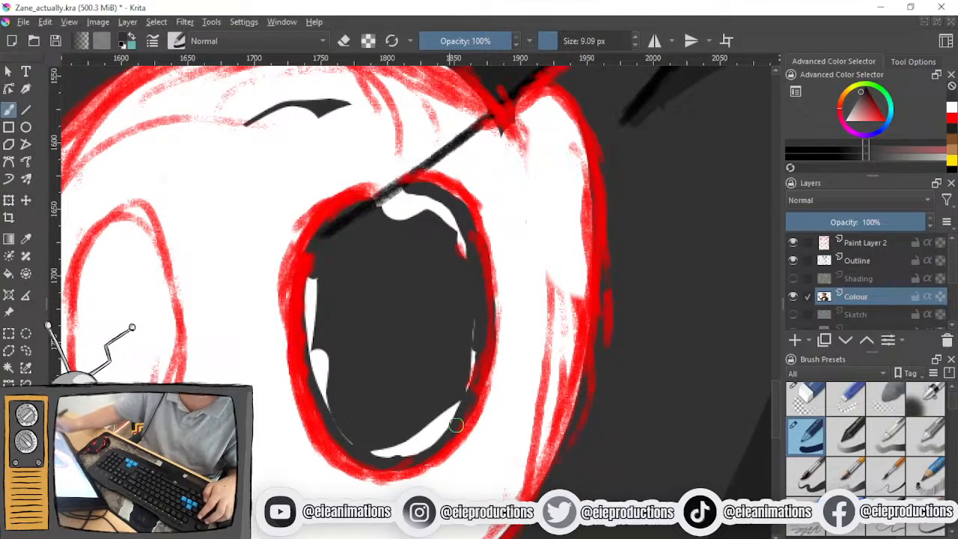
Hide the red sketch on Paint Layer 2 and fill the remaining white gaps inside the wider eye socket with dark grey
left_click(793, 260)
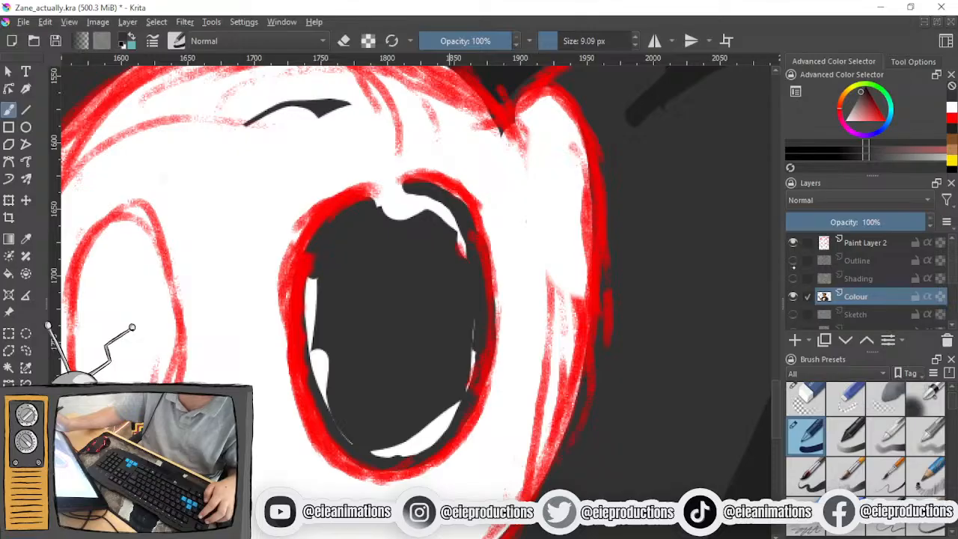
left_click(793, 242)
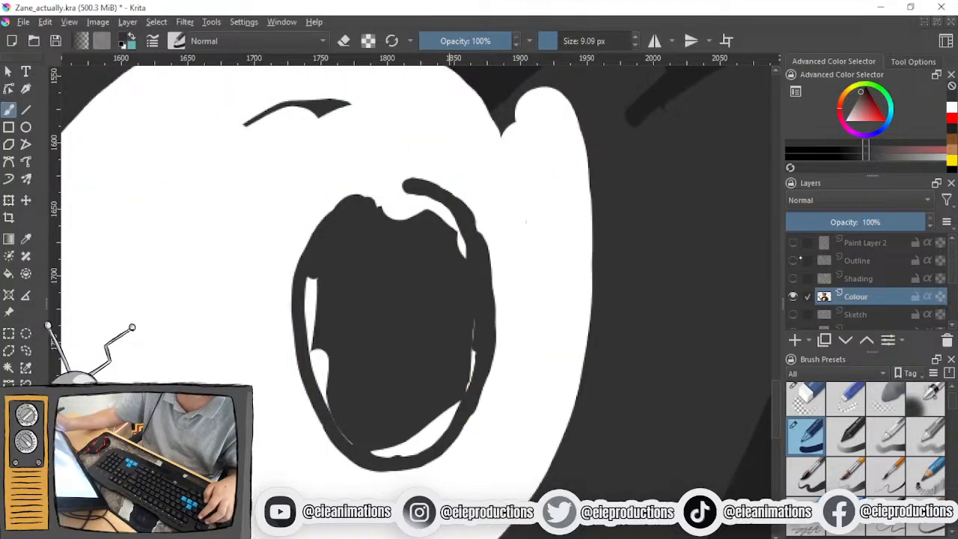
left_click(793, 261)
mouse_move(414, 200)
left_mouse_down()
mouse_move(384, 204)
mouse_move(397, 193)
mouse_move(382, 205)
mouse_move(353, 202)
mouse_move(333, 228)
left_mouse_up()
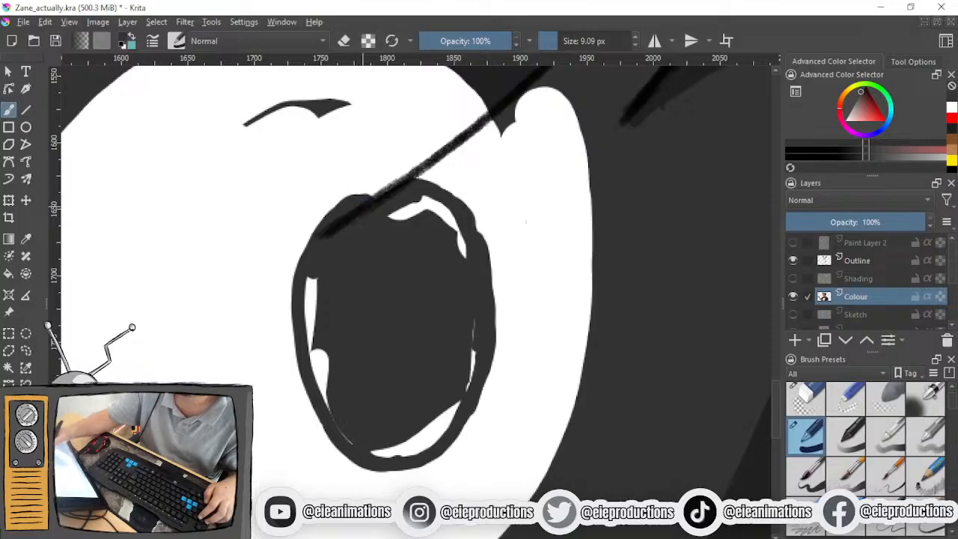
mouse_move(324, 316)
left_mouse_down()
mouse_move(306, 303)
mouse_move(309, 281)
mouse_move(340, 427)
mouse_move(351, 450)
mouse_move(389, 442)
mouse_move(376, 457)
mouse_move(439, 425)
mouse_move(473, 334)
mouse_move(447, 418)
mouse_move(420, 445)
mouse_move(438, 428)
left_mouse_up()
mouse_move(426, 213)
left_mouse_down()
mouse_move(399, 212)
mouse_move(389, 226)
mouse_move(426, 200)
mouse_move(455, 261)
mouse_move(443, 207)
mouse_move(460, 245)
mouse_move(455, 229)
mouse_move(488, 246)
mouse_move(391, 500)
left_mouse_up()
Pick white and smooth the top of the skull, covering the dark patch on the forehead and the notch beside the fold line
left_click(440, 446, "ctrl")
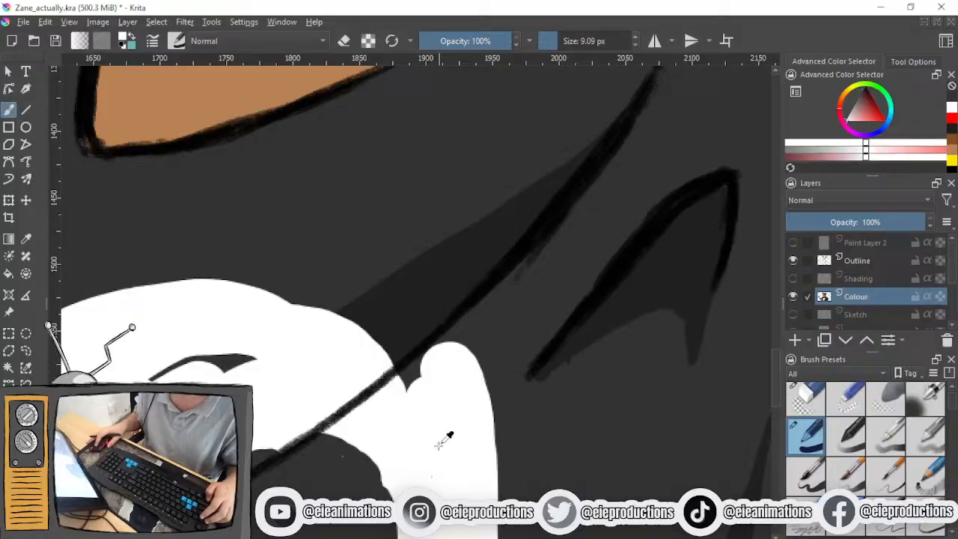
mouse_move(438, 446)
left_mouse_down()
mouse_move(422, 380)
mouse_move(401, 392)
mouse_move(398, 384)
mouse_move(435, 350)
mouse_move(460, 360)
left_mouse_up()
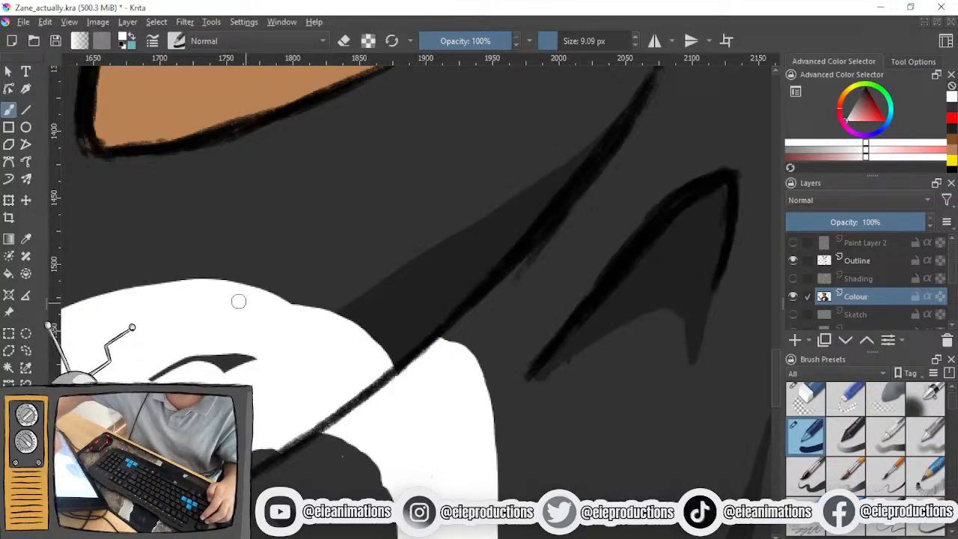
mouse_move(196, 289)
left_mouse_down()
mouse_move(207, 283)
mouse_move(318, 315)
left_mouse_up()
mouse_move(368, 354)
left_mouse_down()
mouse_move(313, 312)
mouse_move(236, 292)
left_mouse_up()
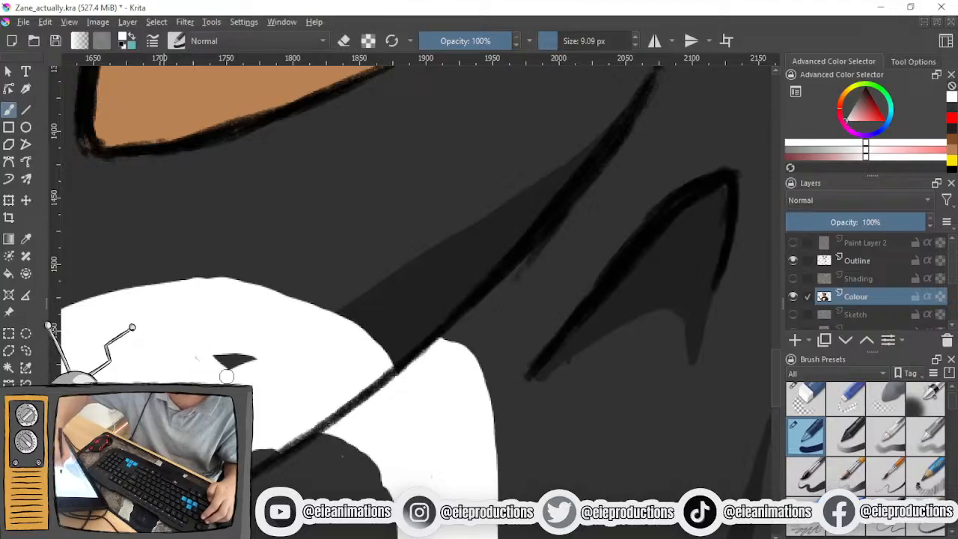
left_click_drag(318, 391, 291, 220)
Show the red sketch again and outline the narrower eye socket in the shirt's dark grey
left_click(303, 356, "ctrl")
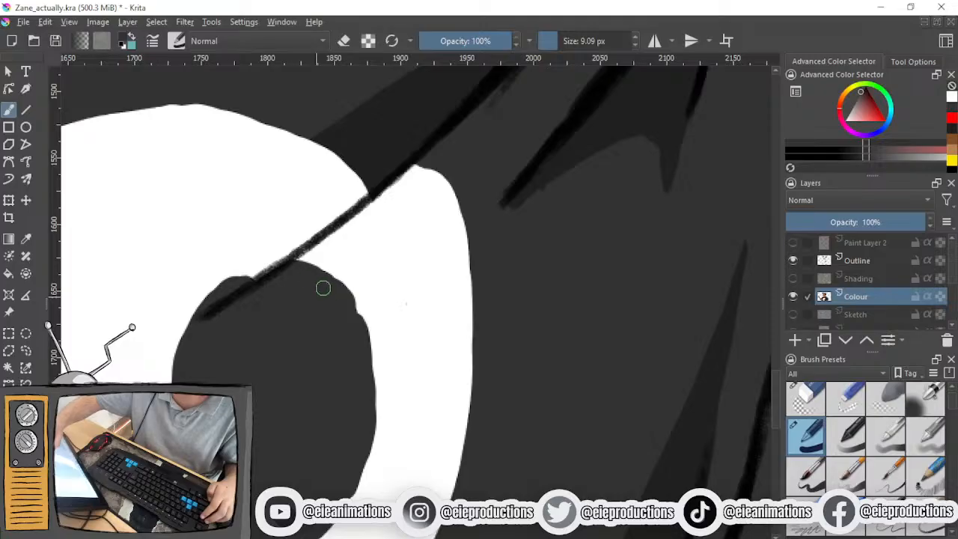
scroll(316, 287, "down", 2)
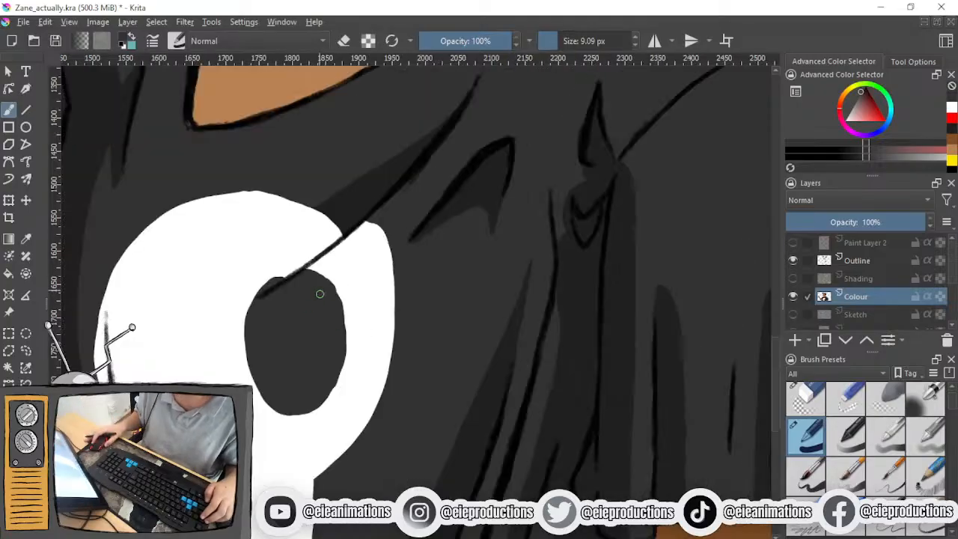
left_click(792, 279)
left_click(793, 279)
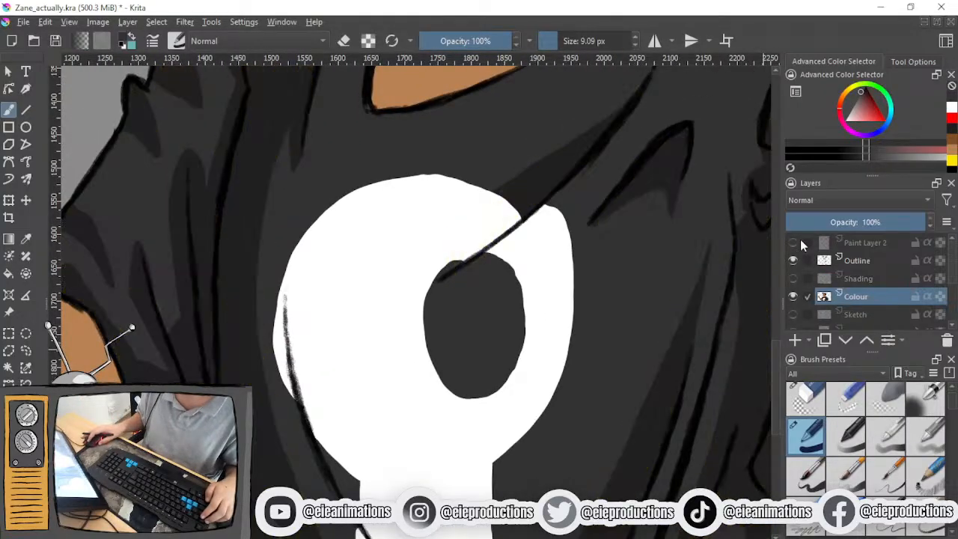
left_click(792, 242)
scroll(324, 263, "up", 3)
scroll(325, 263, "up", 2)
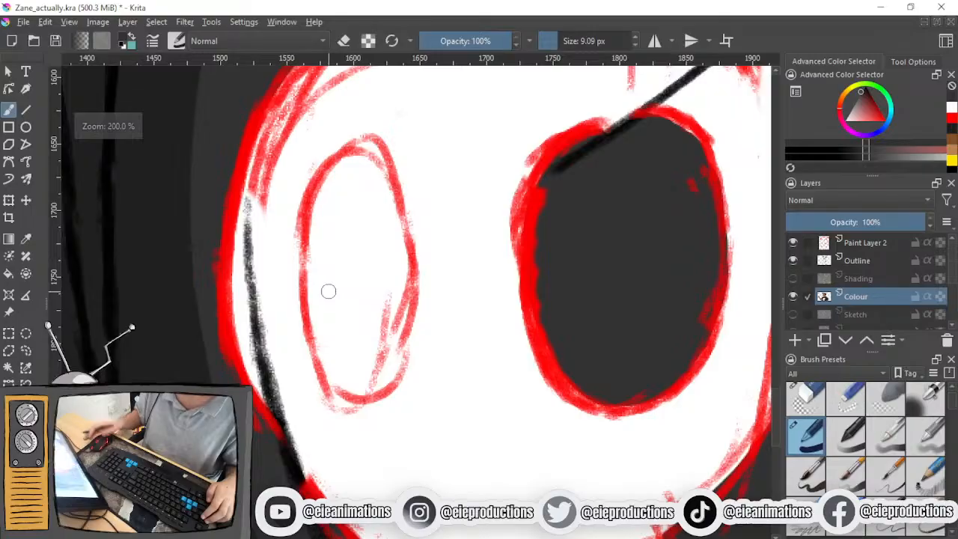
mouse_move(392, 214)
left_mouse_down()
mouse_move(372, 152)
mouse_move(345, 155)
mouse_move(312, 250)
mouse_move(315, 359)
mouse_move(354, 398)
mouse_move(389, 362)
mouse_move(387, 218)
mouse_move(364, 148)
mouse_move(396, 206)
mouse_move(400, 308)
mouse_move(377, 379)
mouse_move(366, 378)
mouse_move(372, 388)
mouse_move(399, 350)
mouse_move(401, 301)
mouse_move(403, 333)
left_mouse_up()
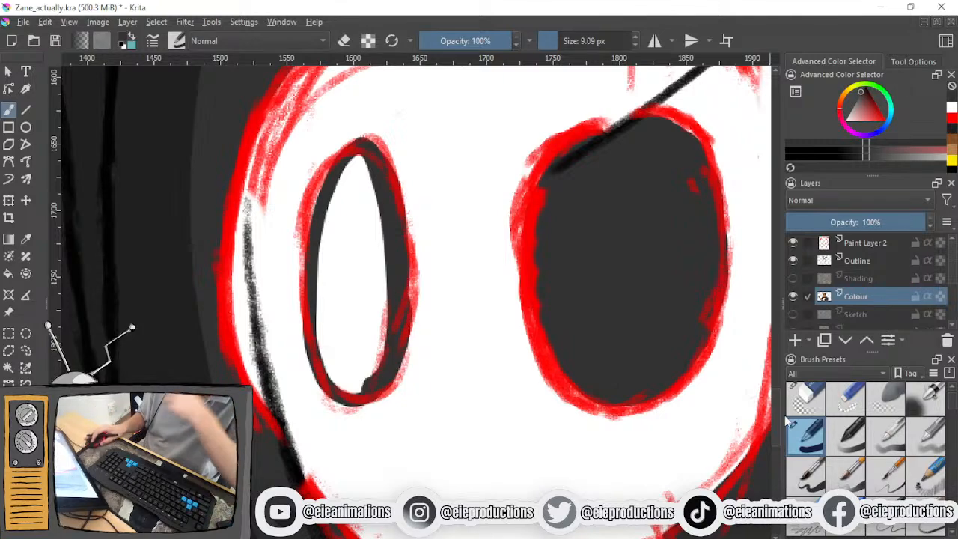
Hide the red sketch and fill the interior of the narrower eye socket with dark grey
left_click(793, 242)
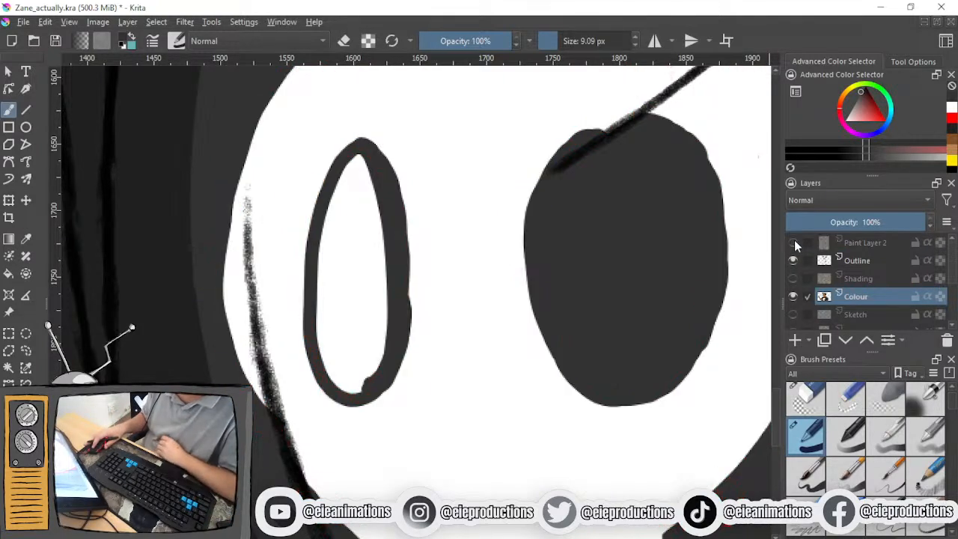
mouse_move(362, 180)
left_mouse_down()
mouse_move(336, 221)
mouse_move(343, 175)
mouse_move(318, 324)
mouse_move(329, 228)
mouse_move(347, 202)
mouse_move(330, 289)
mouse_move(342, 272)
mouse_move(362, 280)
mouse_move(376, 246)
mouse_move(378, 359)
mouse_move(375, 268)
mouse_move(336, 356)
mouse_move(327, 328)
left_mouse_up()
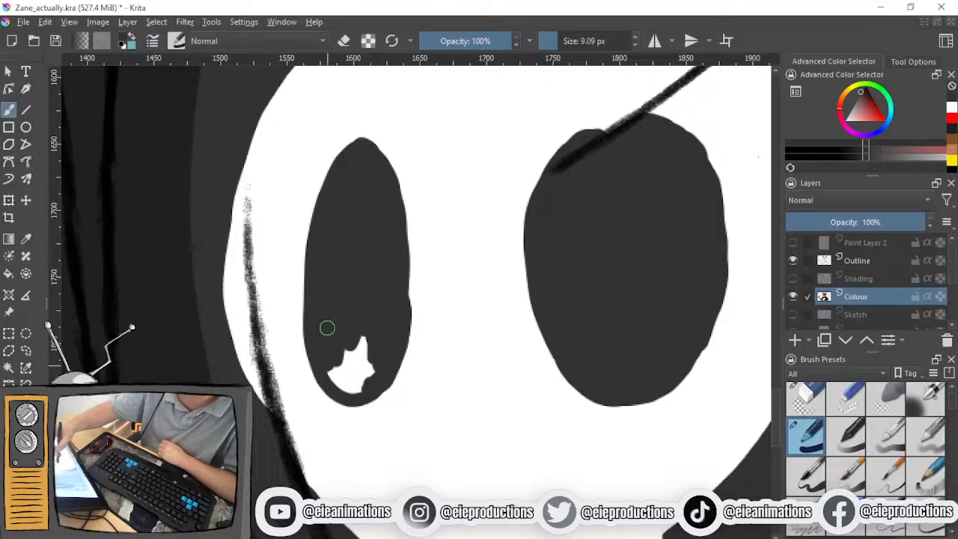
mouse_move(362, 286)
left_mouse_down()
mouse_move(333, 350)
mouse_move(331, 387)
mouse_move(351, 384)
mouse_move(372, 355)
left_mouse_up()
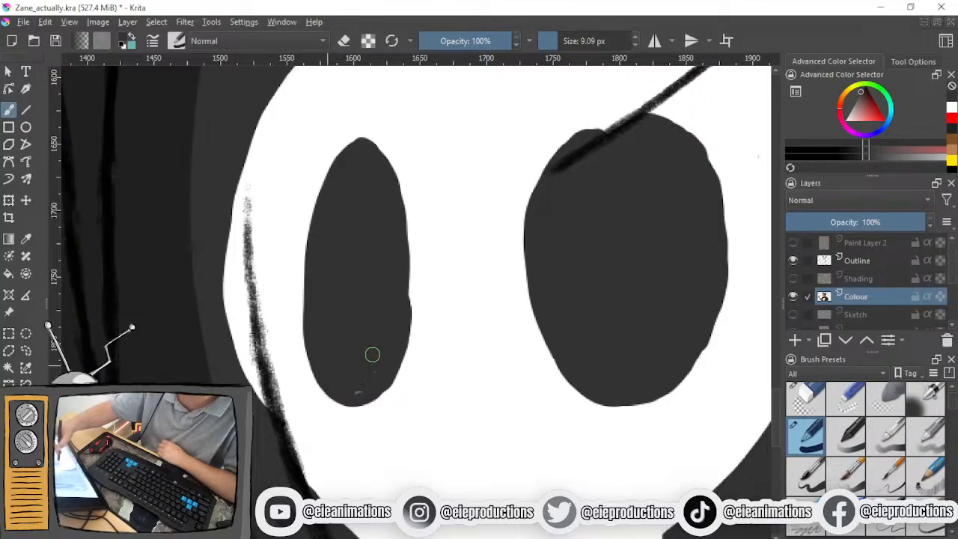
scroll(499, 323, "down", 3)
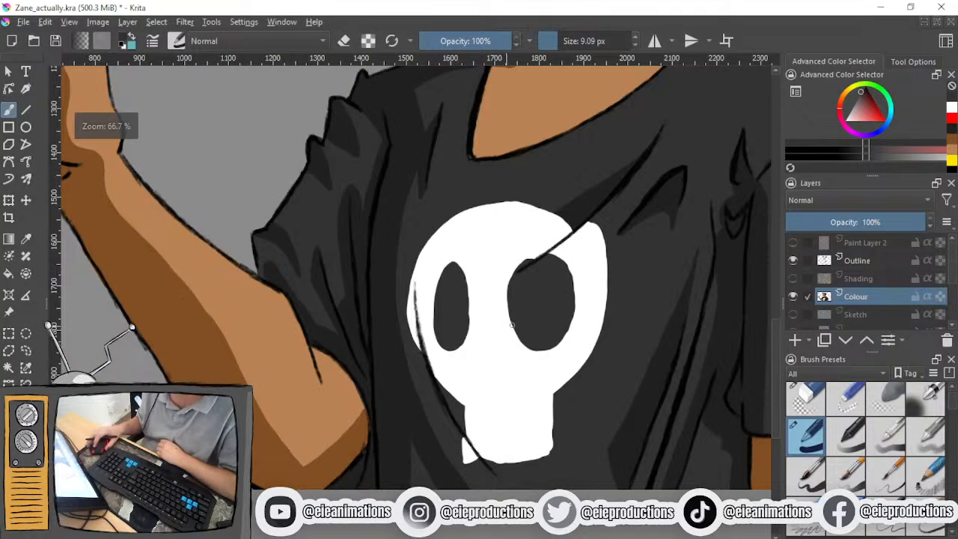
Show the Shading layer and pick the darker shadow grey from the shirt folds
left_click_drag(520, 401, 466, 403)
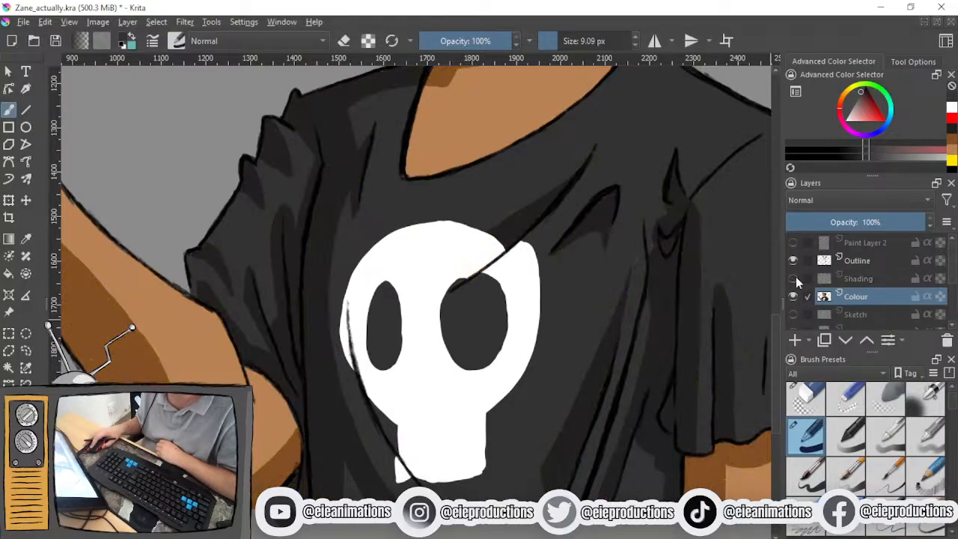
left_click(794, 278)
mouse_move(595, 284)
left_mouse_down()
mouse_move(507, 309)
mouse_move(547, 434)
mouse_move(572, 361)
mouse_move(577, 289)
left_mouse_up()
scroll(507, 309, "up", 3)
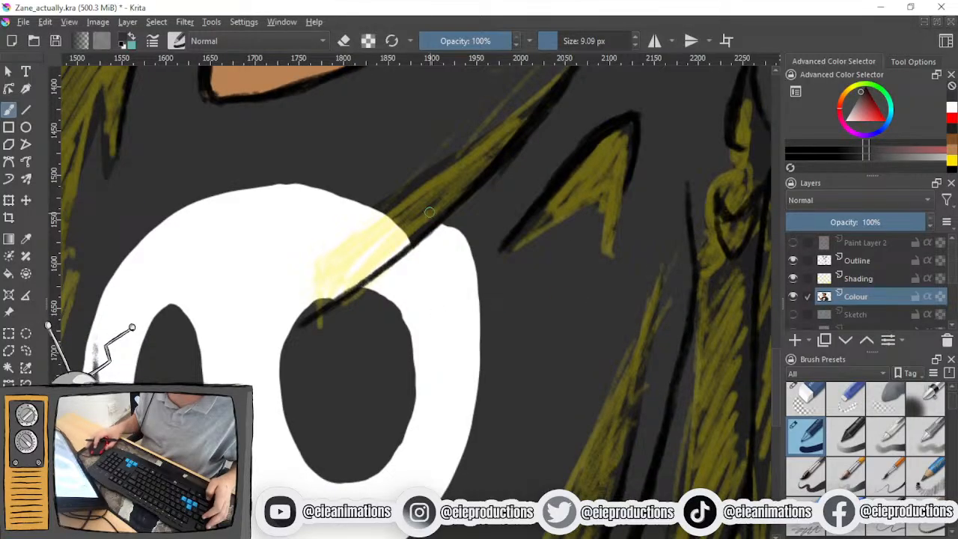
left_click_drag(452, 216, 356, 433)
left_click_drag(500, 371, 184, 327)
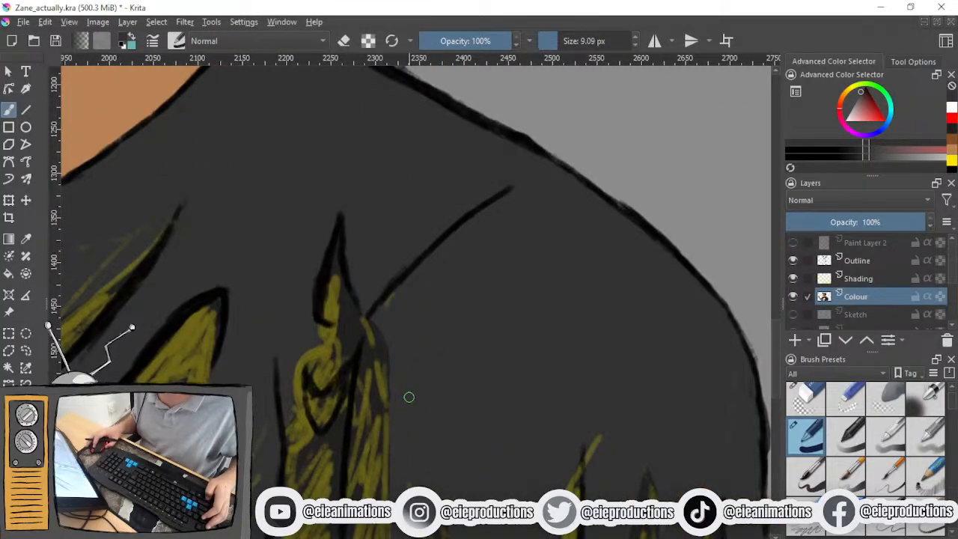
left_click_drag(408, 395, 419, 399)
left_click(361, 327, "ctrl")
Set the brush to 1.27 px and paint the shadow grey along the wider eye socket's upper edge beside the fold line
left_click_drag(351, 347, 442, 354)
scroll(491, 302, "up", 2)
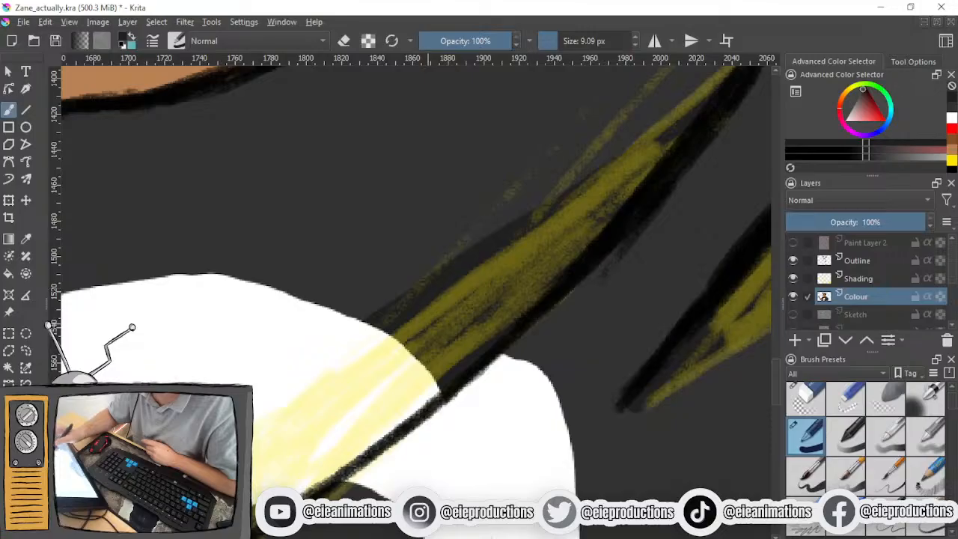
left_click_drag(428, 366, 488, 217)
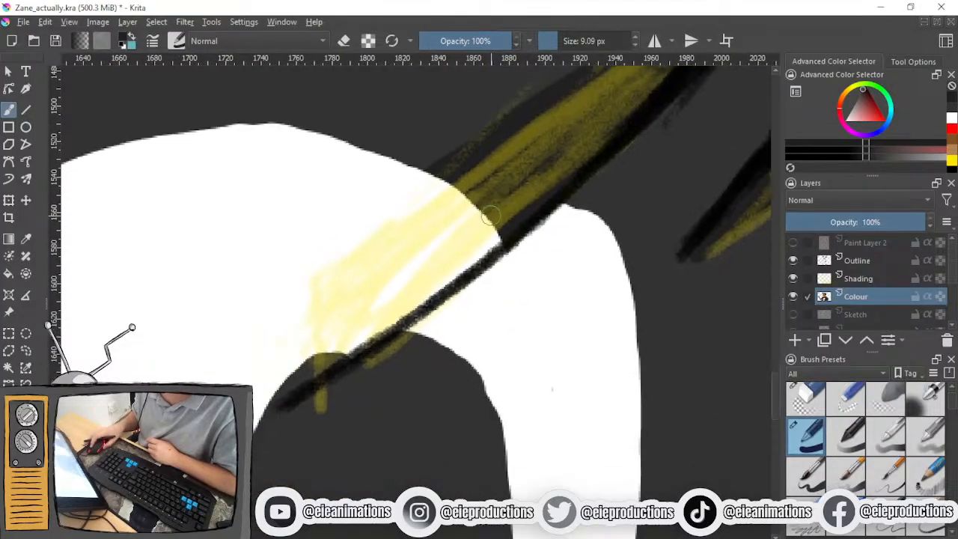
left_click_drag(548, 46, 540, 45)
scroll(310, 396, "up", 2)
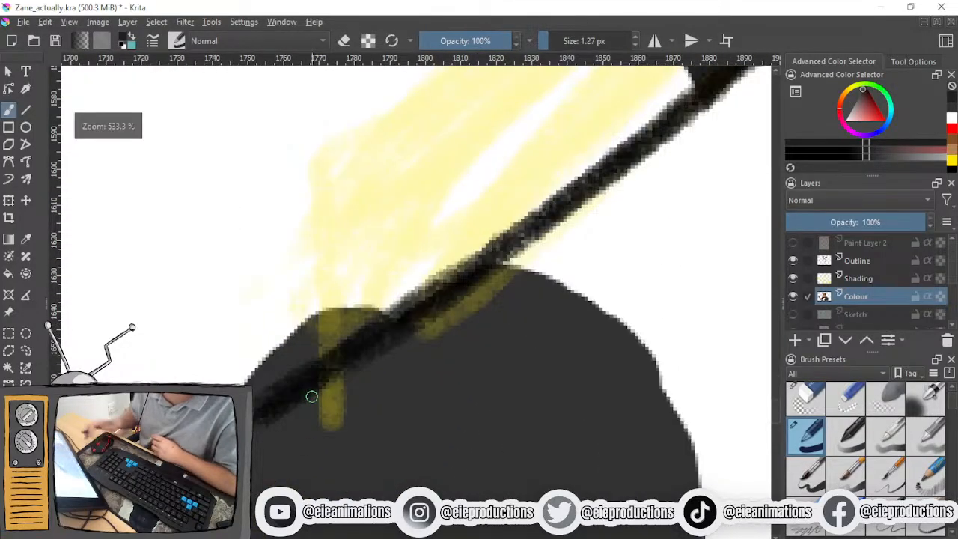
mouse_move(328, 344)
left_mouse_down()
mouse_move(394, 307)
mouse_move(322, 306)
mouse_move(369, 301)
mouse_move(371, 322)
left_mouse_up()
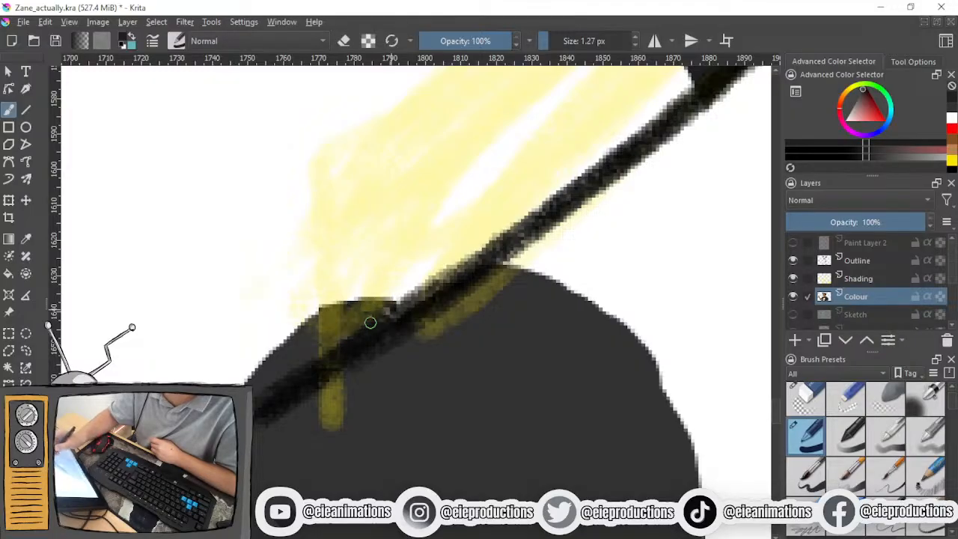
scroll(336, 341, "down", 6)
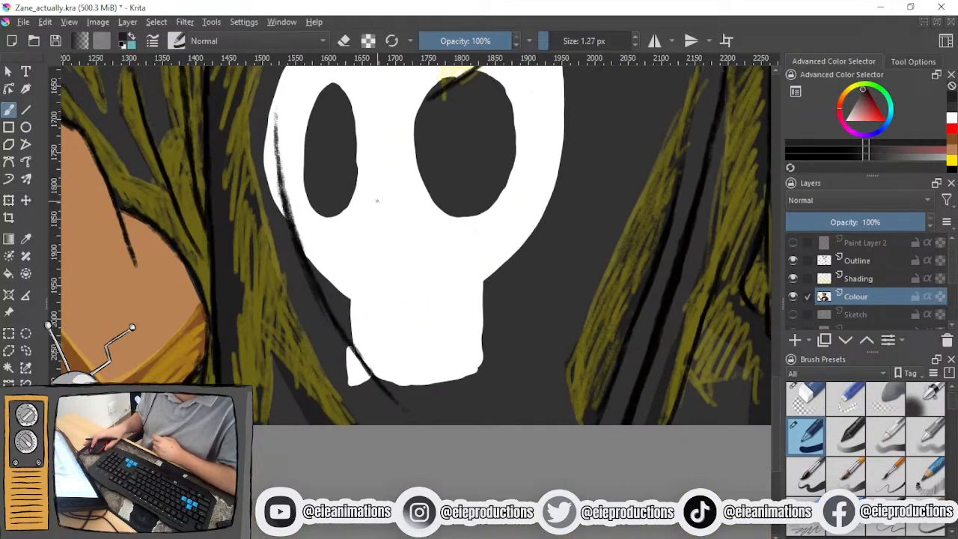
Show the Zane_Me.png reference layer and pick the grey shadow colour from the white print on its shirt
left_click_drag(377, 201, 359, 284)
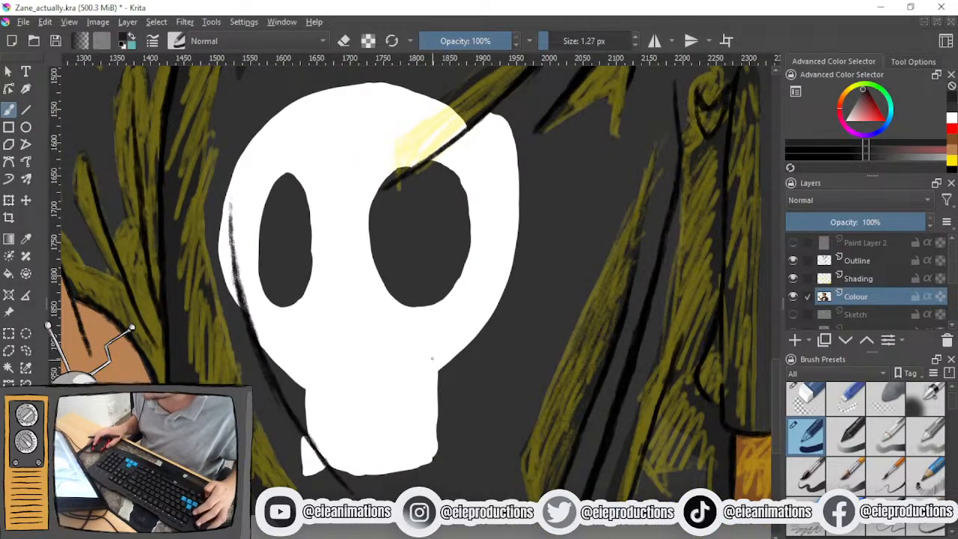
mouse_move(427, 351)
left_mouse_down()
mouse_move(434, 464)
mouse_move(431, 360)
left_mouse_up()
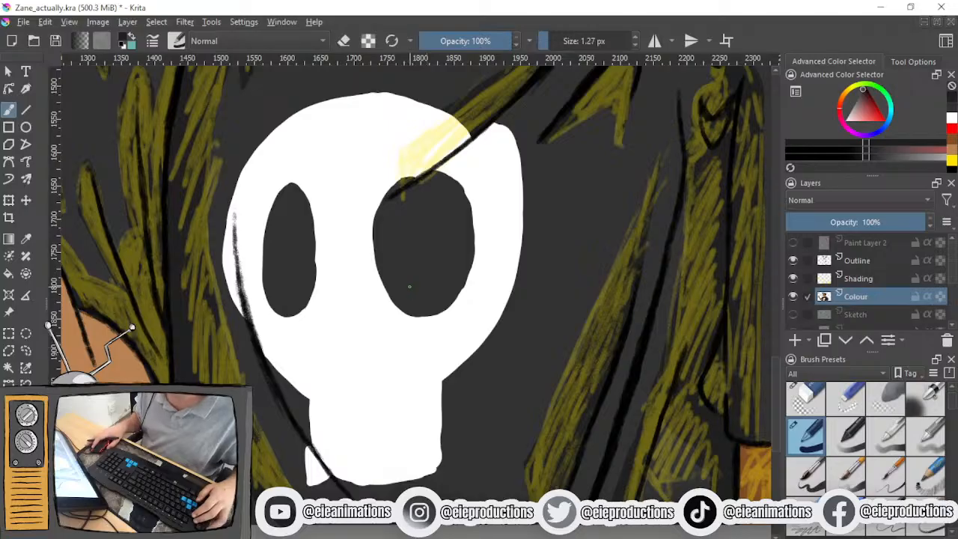
left_click_drag(410, 286, 417, 376)
scroll(421, 373, "down", 4)
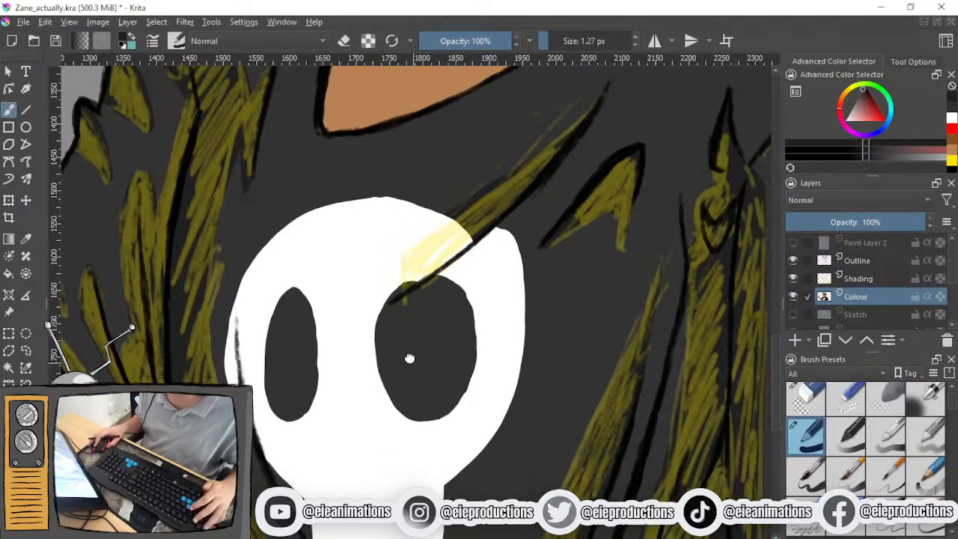
scroll(385, 389, "up", 1)
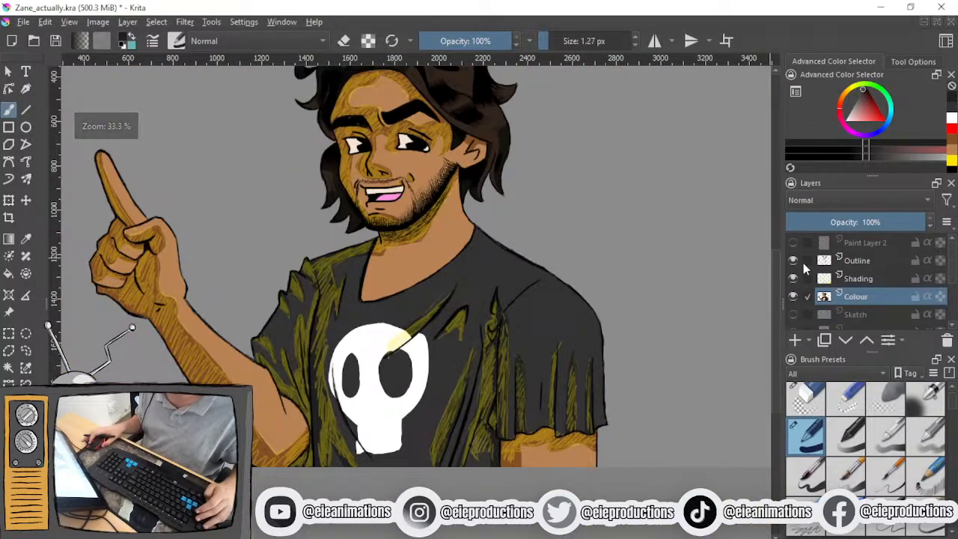
scroll(802, 281, "down", 1)
left_click(792, 320)
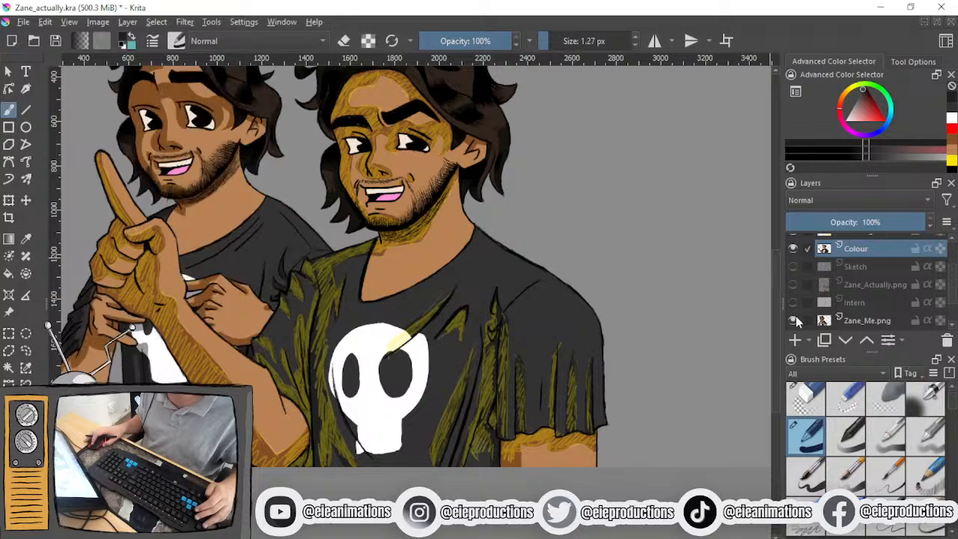
left_click_drag(326, 310, 442, 299)
scroll(291, 323, "up", 2)
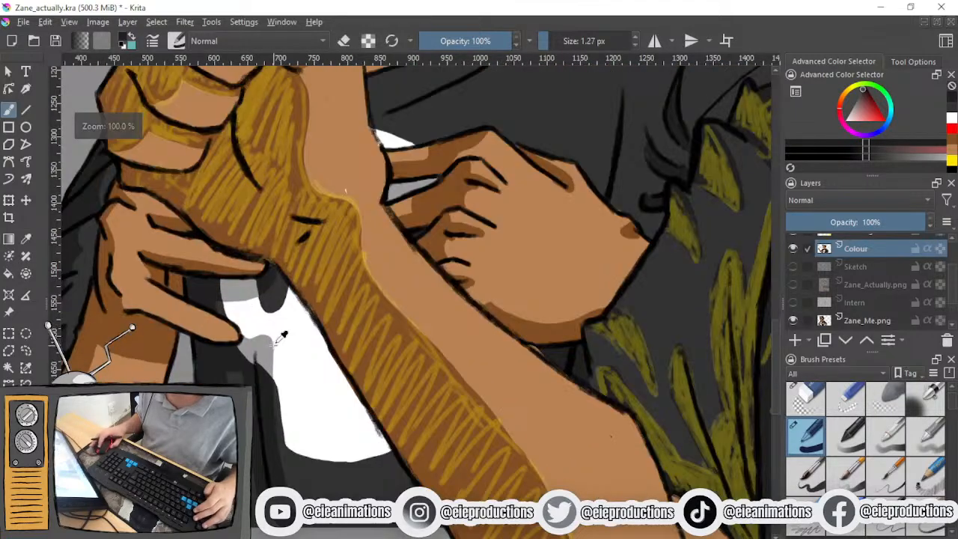
left_click(271, 348, "ctrl")
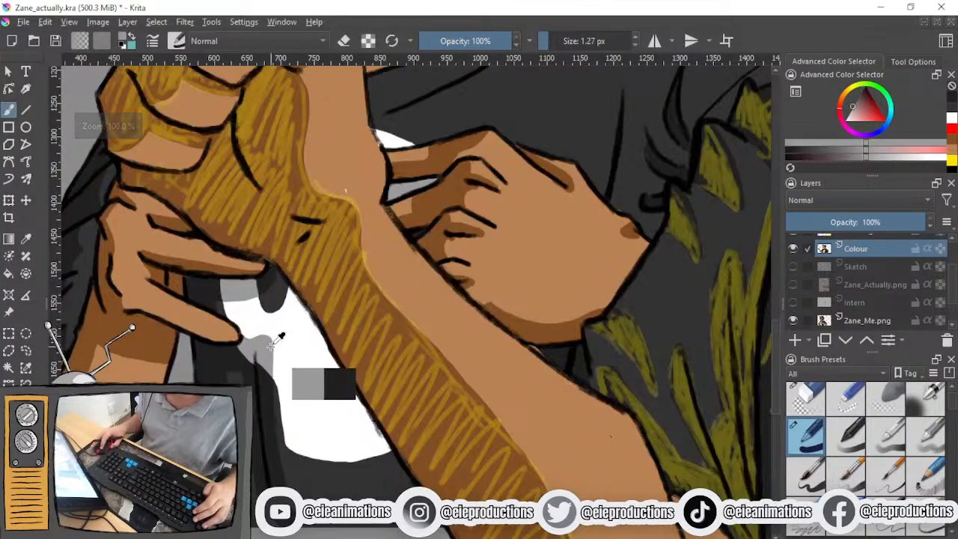
left_click(792, 248)
left_click(793, 248)
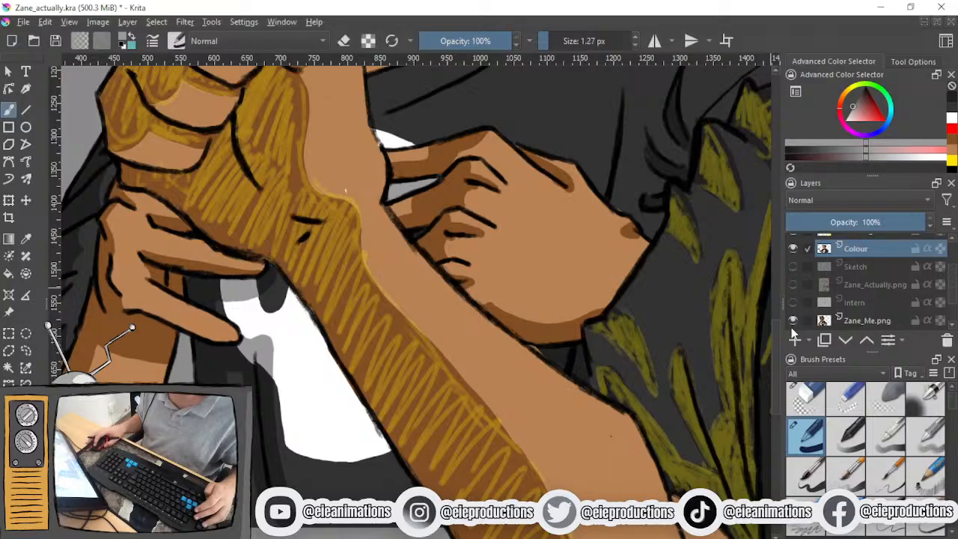
Hide the Zane_Me.png reference layer
left_click(793, 323)
scroll(348, 300, "down", 5)
scroll(462, 348, "up", 5)
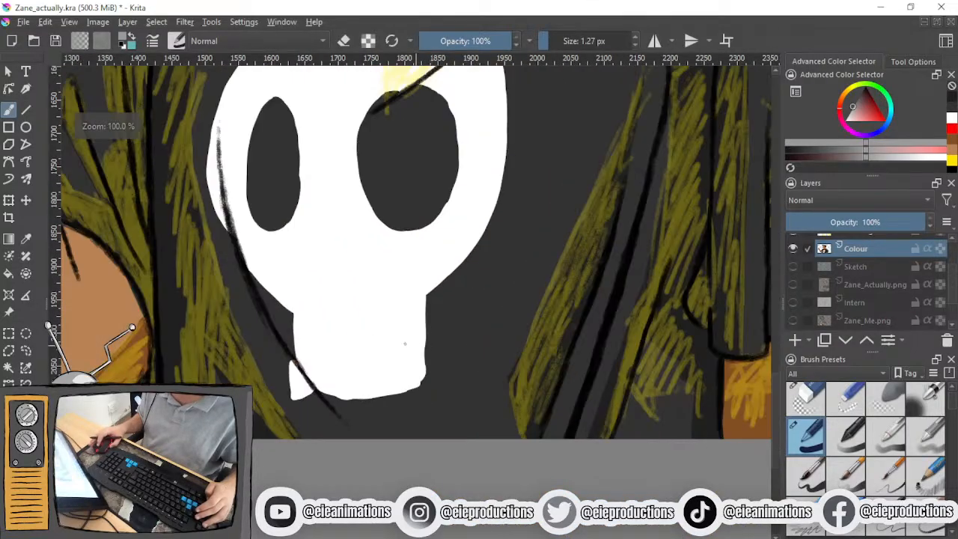
Outline in grey the left and upper edges of the fold shadow crossing the skull's forehead above the larger eye socket
left_click_drag(372, 352, 432, 340)
scroll(384, 354, "up", 2)
scroll(383, 352, "down", 1)
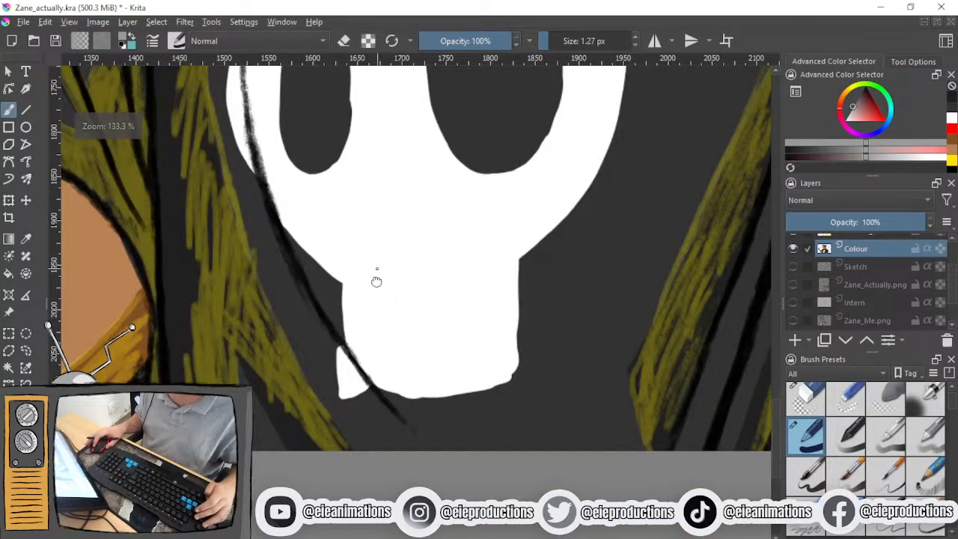
left_click_drag(378, 269, 362, 410)
left_click_drag(453, 234, 342, 440)
scroll(336, 331, "up", 1)
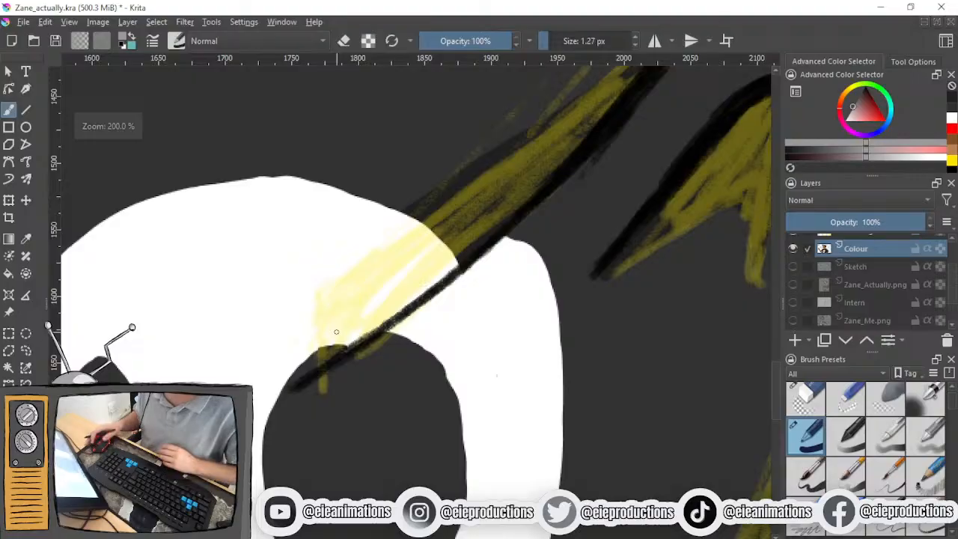
left_click(321, 328)
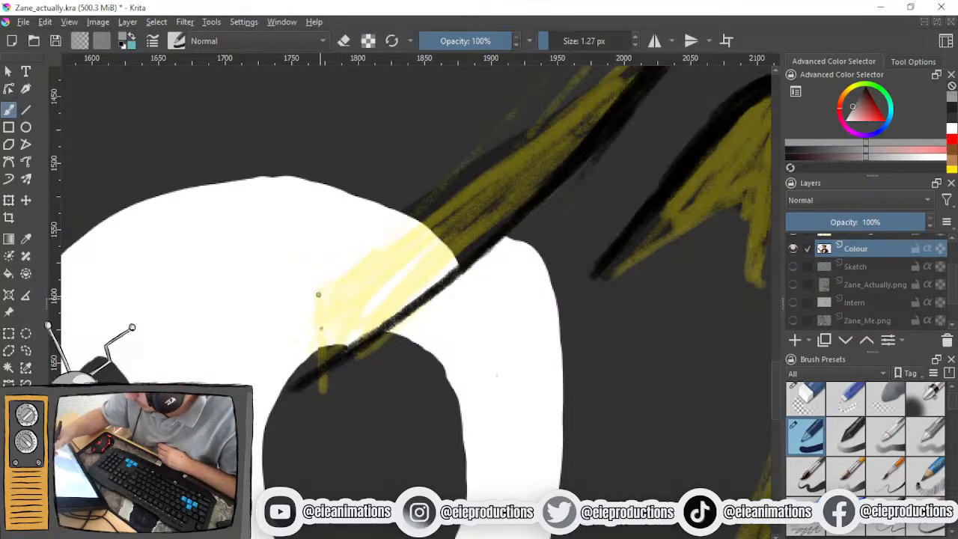
left_click_drag(318, 295, 320, 332)
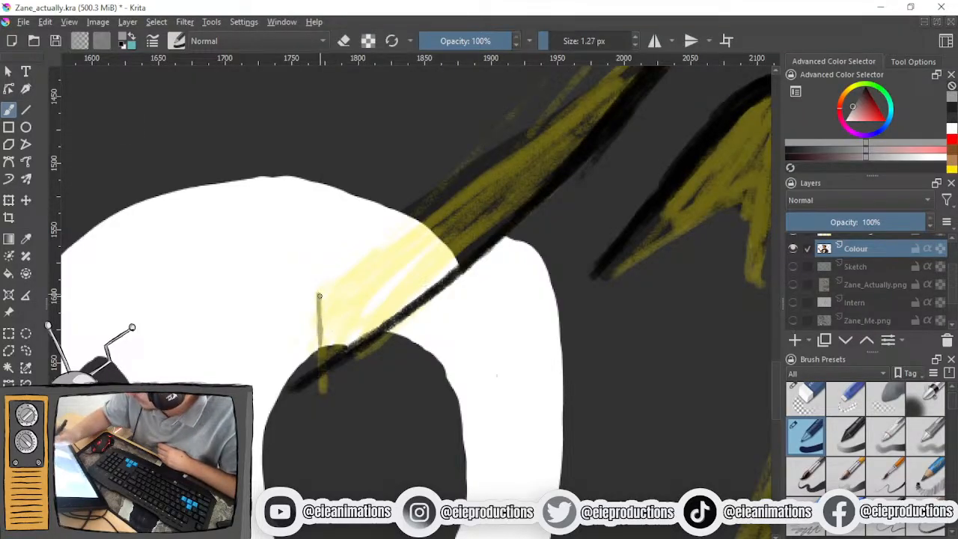
mouse_move(401, 216)
left_mouse_down()
mouse_move(320, 268)
mouse_move(318, 292)
left_mouse_up()
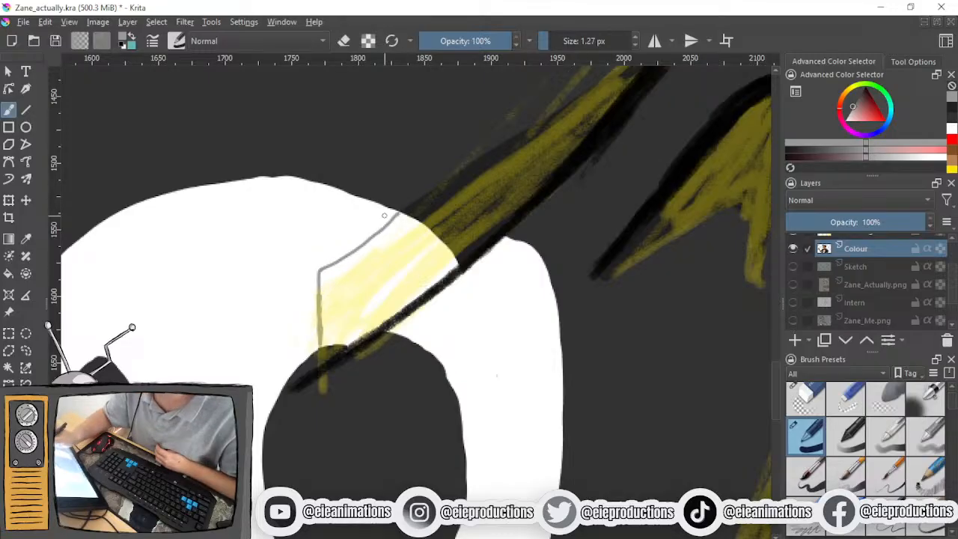
left_click_drag(394, 215, 323, 245)
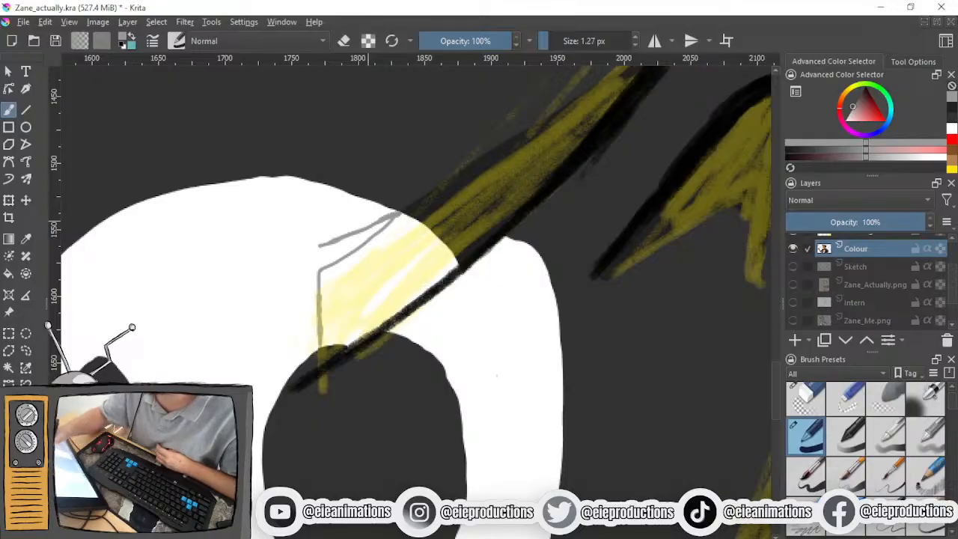
left_click_drag(319, 242, 319, 302)
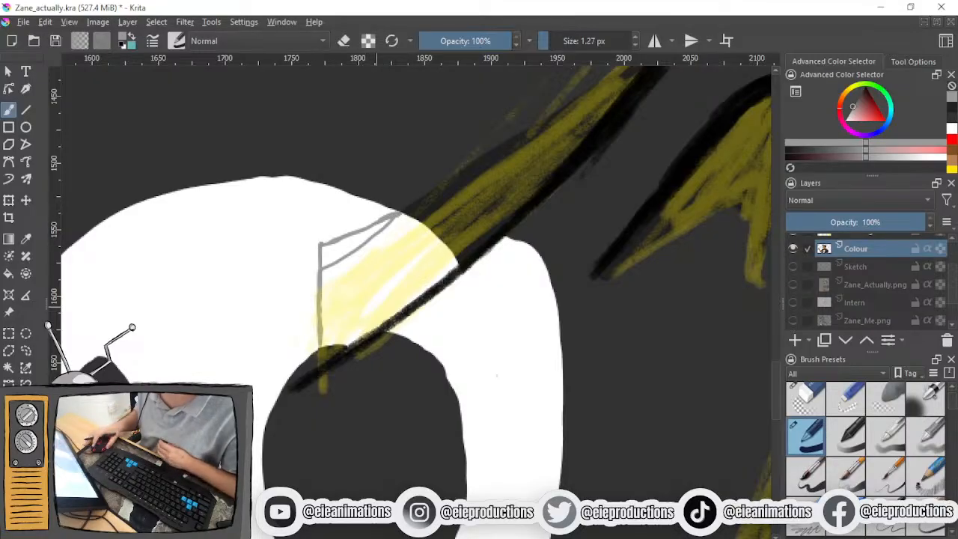
Hide the layer with the yellow shading guide
left_click(793, 242)
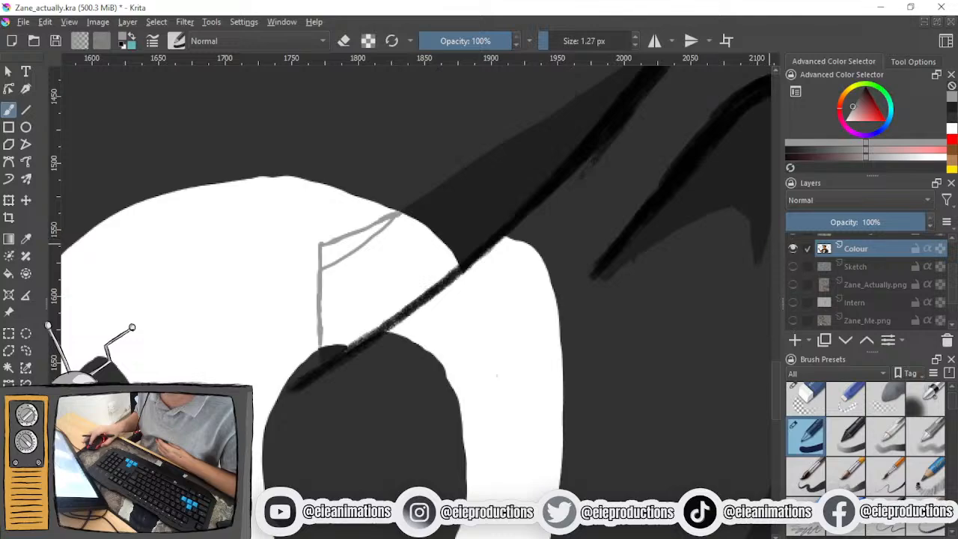
scroll(437, 271, "down", 5)
scroll(437, 271, "up", 4)
scroll(437, 271, "up", 3)
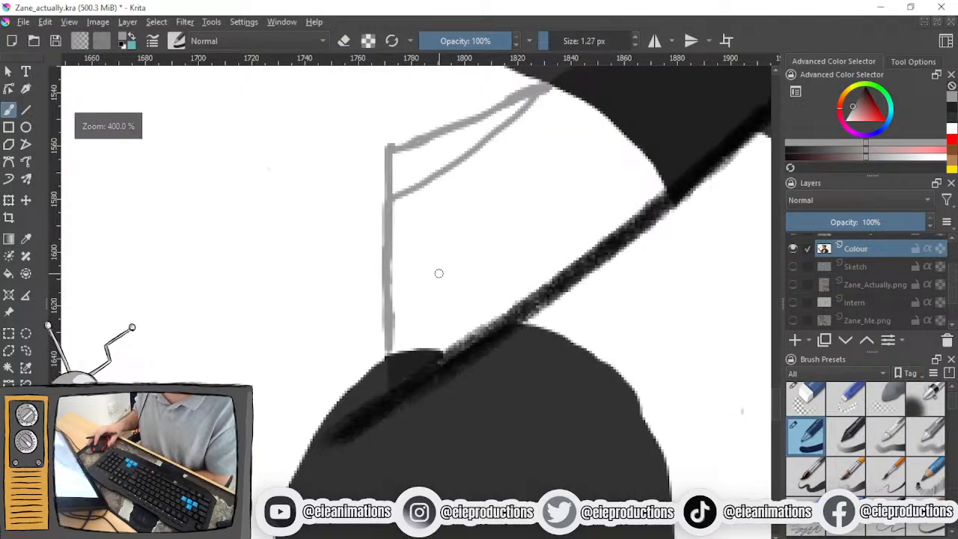
Trace the skull shadow's lower edge along the eye socket and its curved outer edge up to the black fold line
left_click_drag(448, 349, 401, 346)
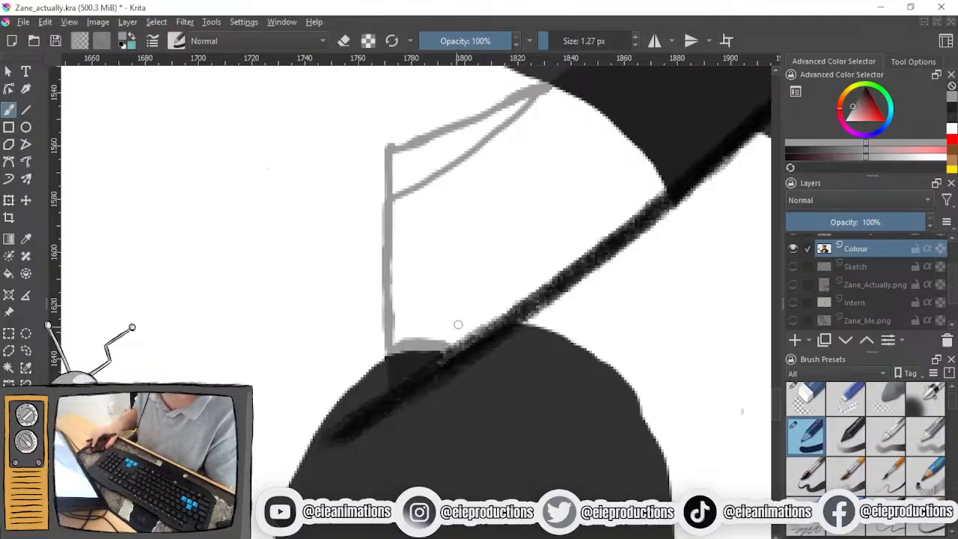
left_click_drag(471, 315, 352, 403)
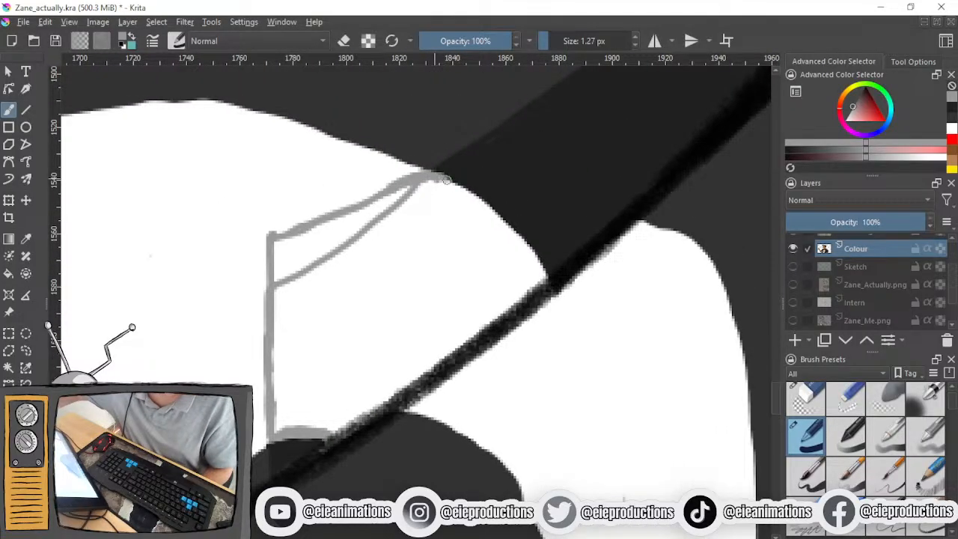
mouse_move(434, 175)
left_mouse_down()
mouse_move(546, 281)
mouse_move(514, 237)
mouse_move(425, 173)
mouse_move(515, 223)
mouse_move(555, 276)
left_mouse_up()
left_click_drag(516, 227, 547, 274)
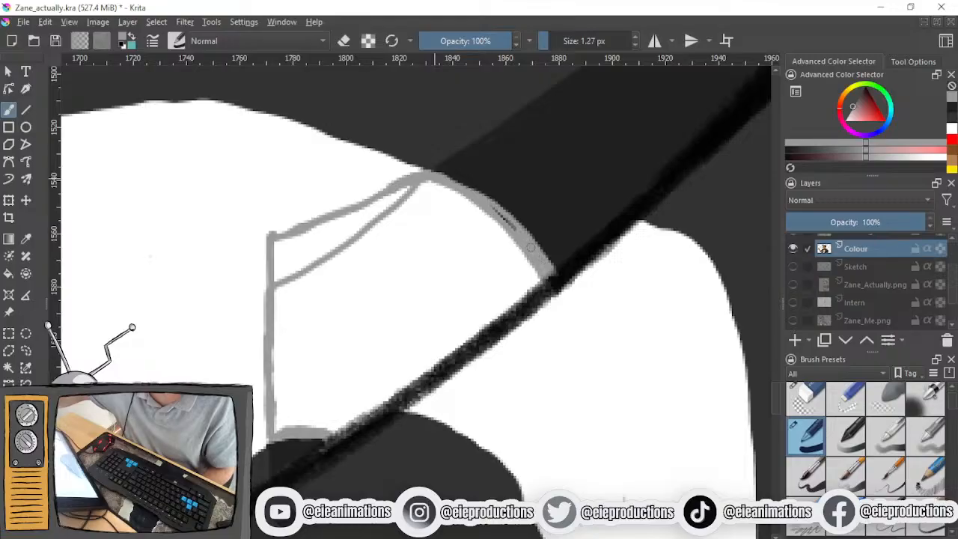
left_click_drag(497, 211, 522, 225)
mouse_move(446, 176)
left_mouse_down()
mouse_move(537, 241)
mouse_move(525, 235)
mouse_move(555, 268)
left_mouse_up()
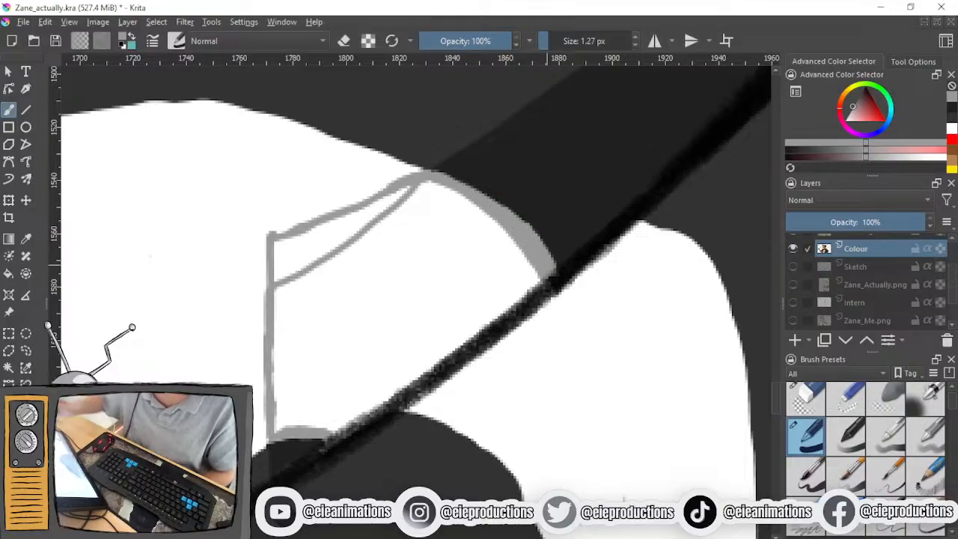
Thicken the grey outline along the skull shadow's left and upper edges
key("ctrl+s")
left_click_drag(472, 262, 554, 281)
left_click_drag(500, 197, 364, 250)
mouse_move(423, 231)
left_mouse_down()
mouse_move(383, 258)
mouse_move(360, 299)
mouse_move(362, 317)
mouse_move(358, 265)
mouse_move(367, 291)
mouse_move(359, 446)
left_mouse_up()
left_click_drag(361, 329, 363, 260)
mouse_move(399, 247)
left_mouse_down()
mouse_move(478, 211)
mouse_move(451, 223)
left_mouse_up()
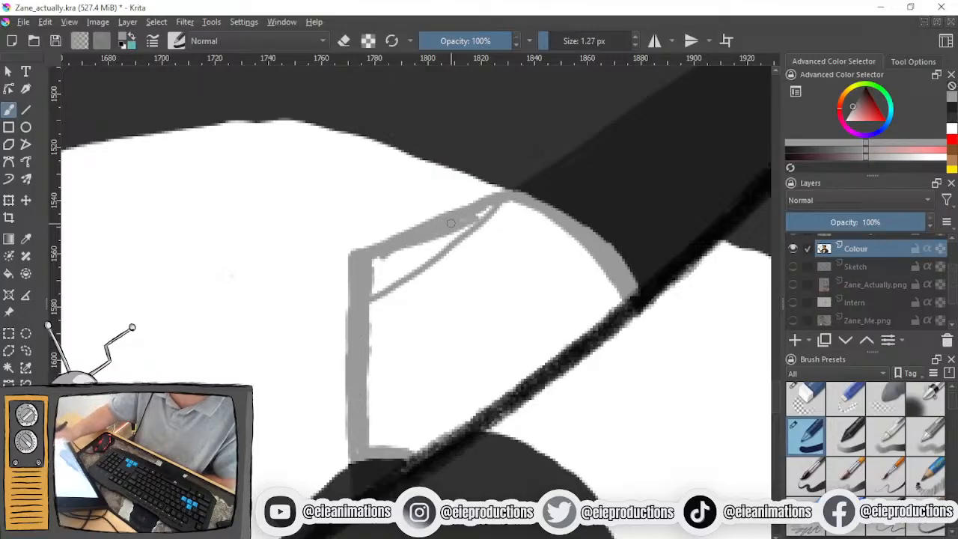
Fill the outlined skull shadow with grey using a brush of 25.67 px, undoing the last stray stroke
left_click(565, 42)
mouse_move(511, 222)
left_mouse_down()
mouse_move(469, 237)
mouse_move(508, 241)
mouse_move(511, 232)
mouse_move(397, 279)
mouse_move(394, 423)
mouse_move(435, 407)
mouse_move(593, 289)
mouse_move(558, 248)
mouse_move(512, 254)
mouse_move(509, 304)
mouse_move(437, 340)
mouse_move(498, 281)
mouse_move(533, 281)
mouse_move(452, 338)
left_mouse_up()
key("ctrl+z")
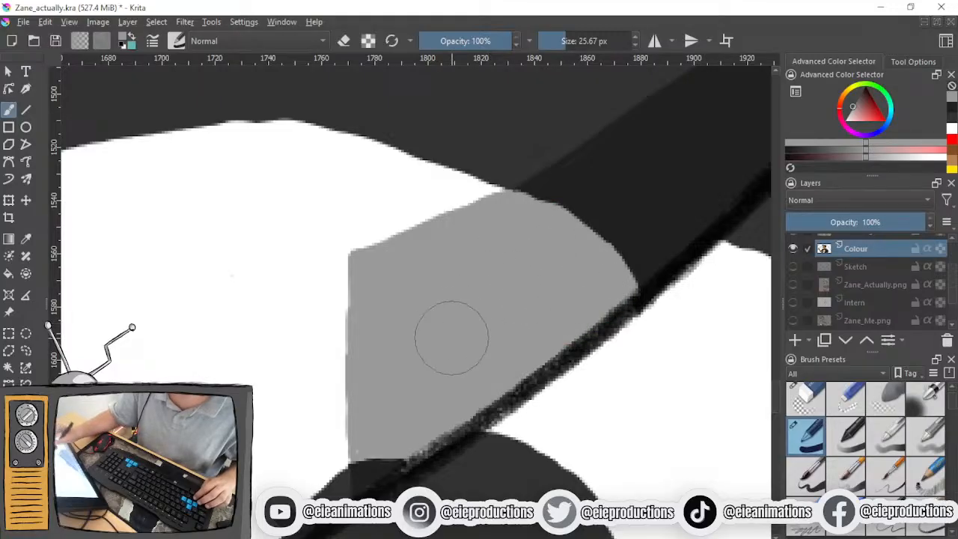
Reduce the brush size to 10.06 px
left_click(538, 45)
left_click(530, 43)
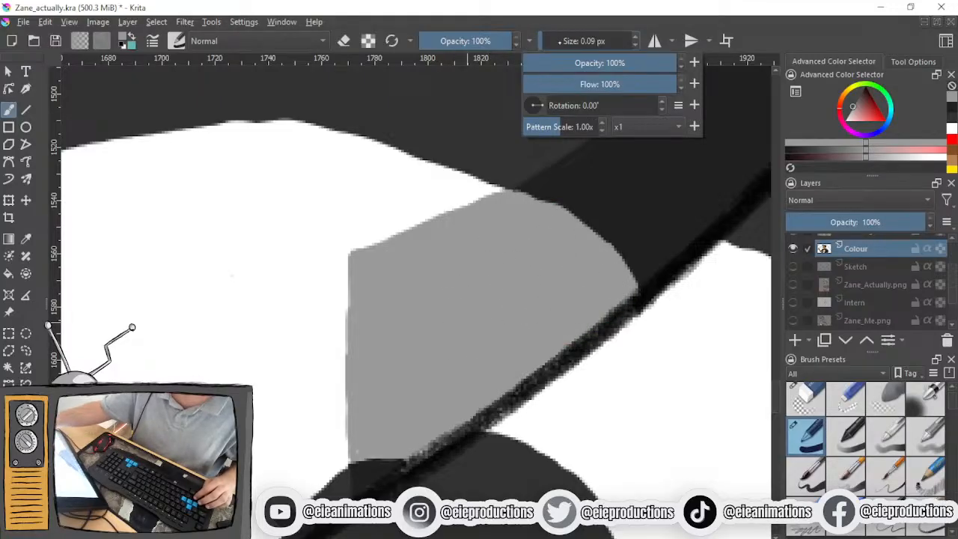
left_click(559, 45)
left_click(560, 49)
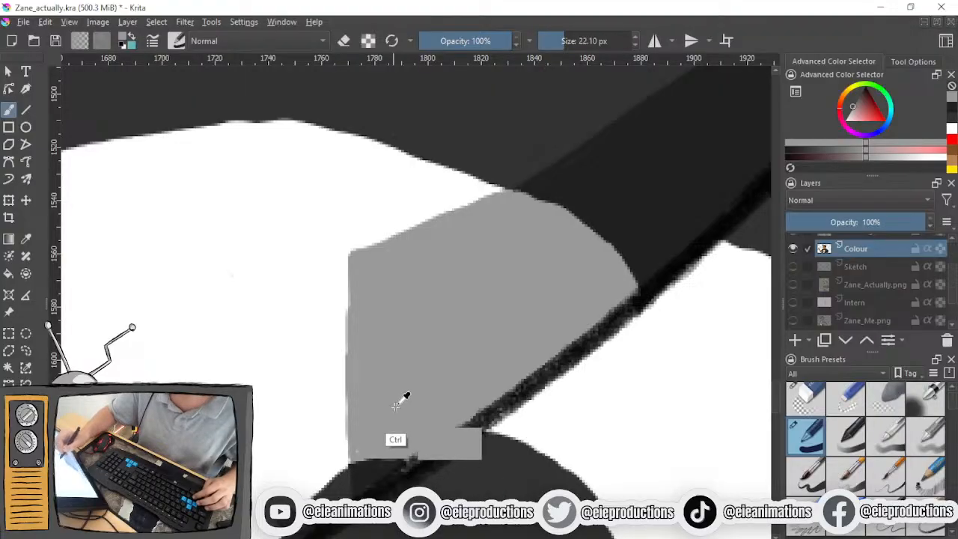
left_click(557, 44)
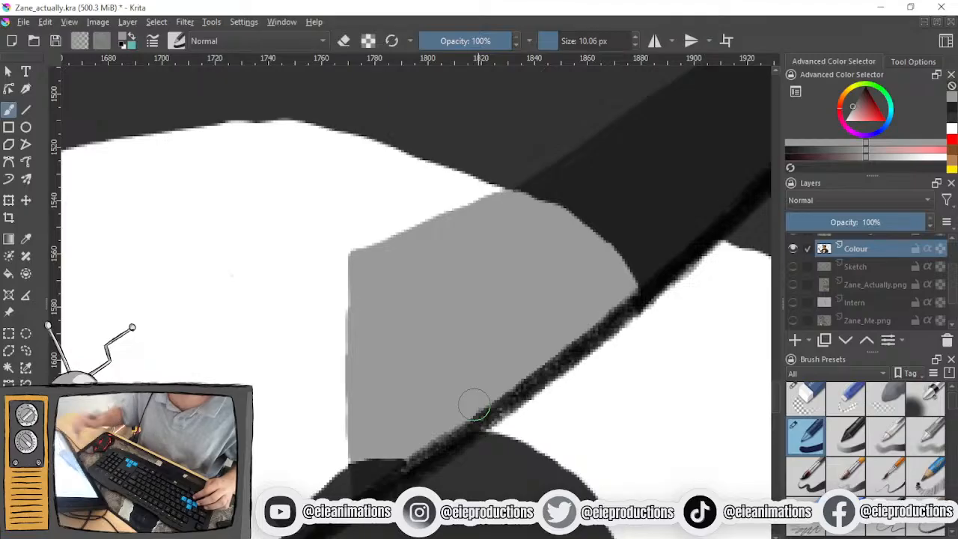
Hide Paint Layer 1 and the Background layer so the character stands on transparency
scroll(471, 396, "down", 4)
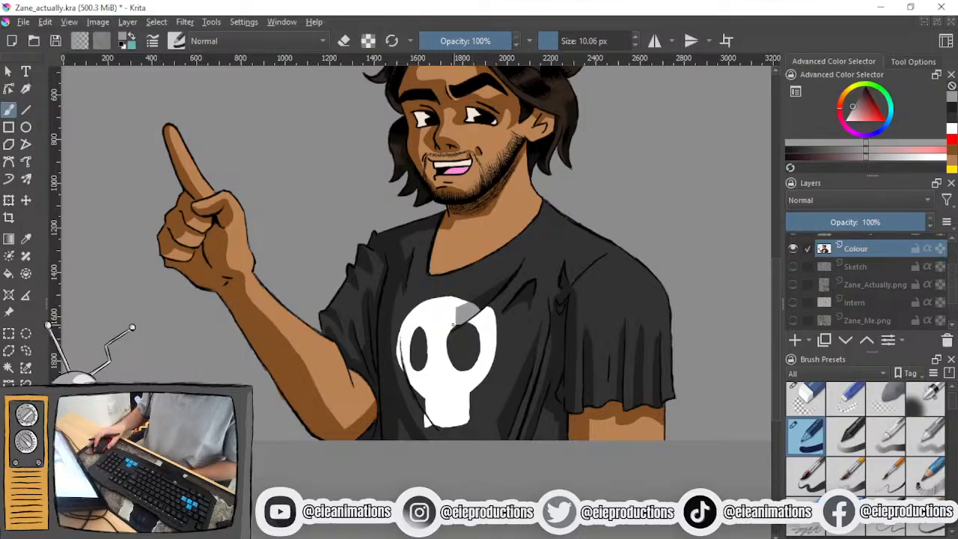
scroll(452, 325, "down", 2)
left_click_drag(464, 253, 427, 334)
scroll(427, 334, "up", 2)
scroll(798, 301, "down", 2)
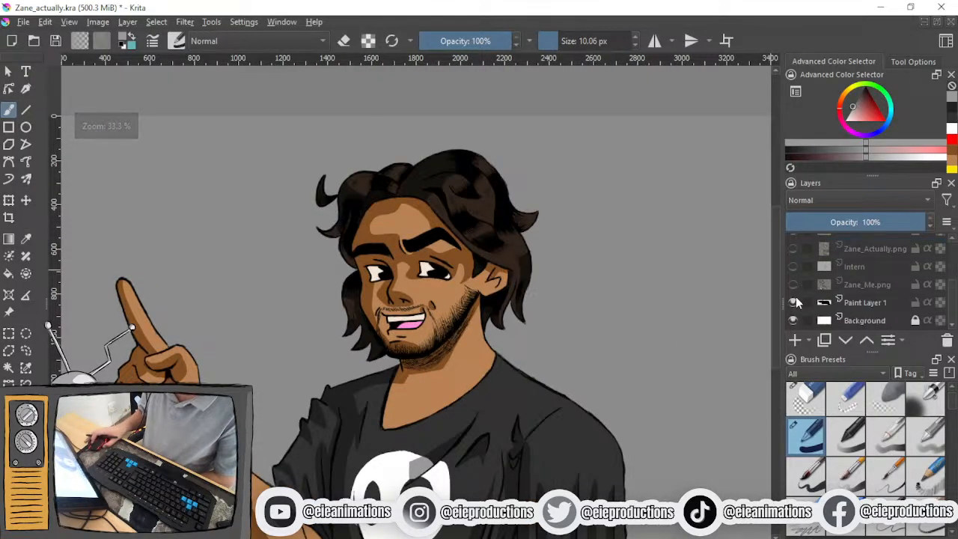
left_click(793, 303)
left_click(793, 321)
left_click_drag(421, 269, 473, 177)
Start saving the drawing under a new name and browse to the Zane folder inside Poses on the other drive's desktop
left_click(23, 22)
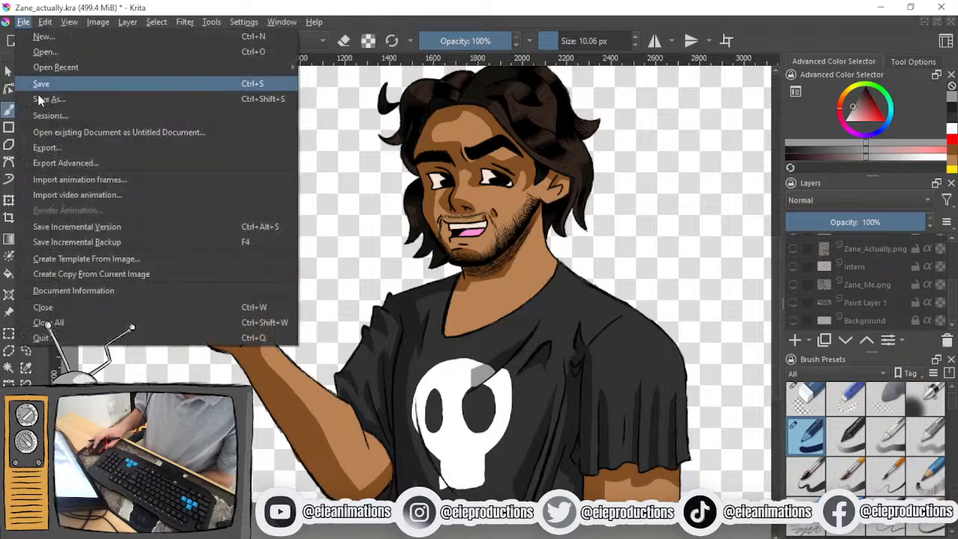
left_click(51, 100)
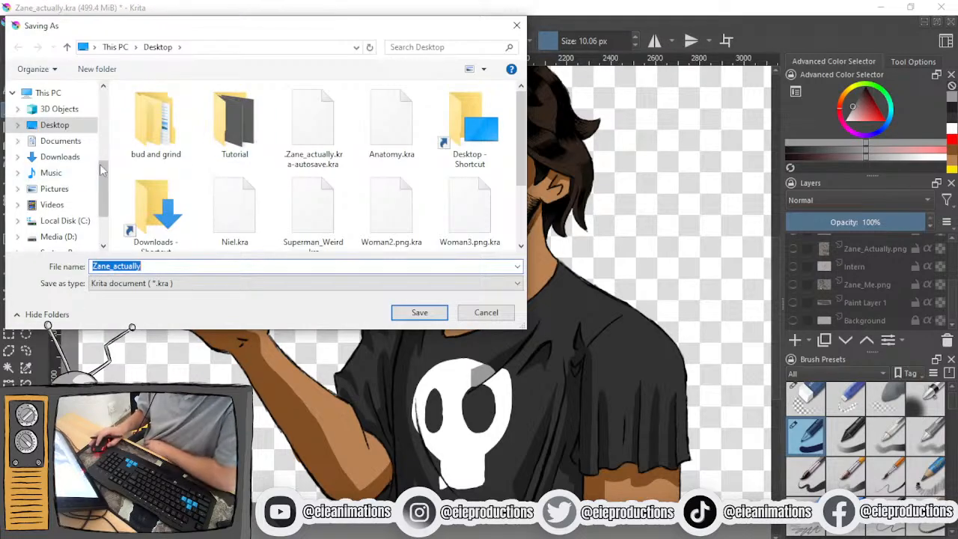
double_click(465, 149)
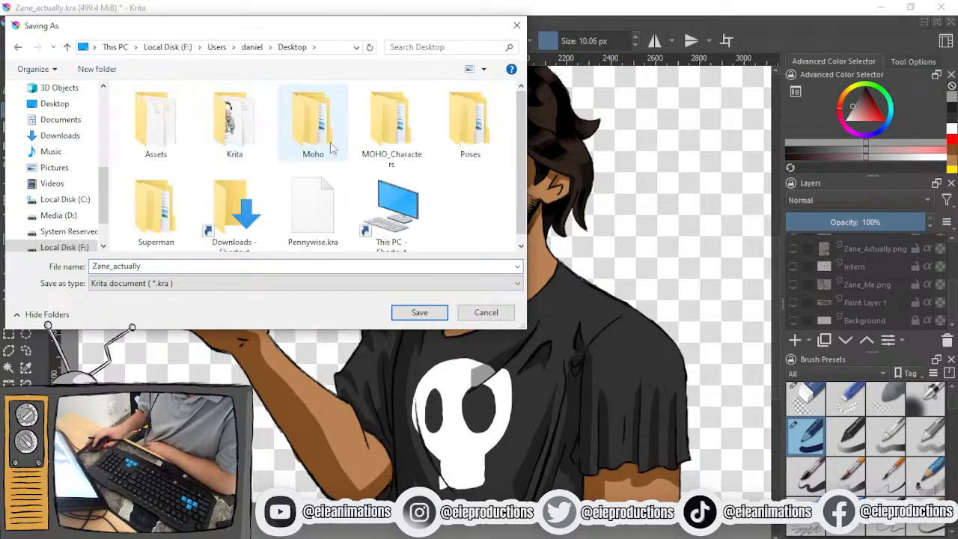
double_click(454, 153)
double_click(159, 137)
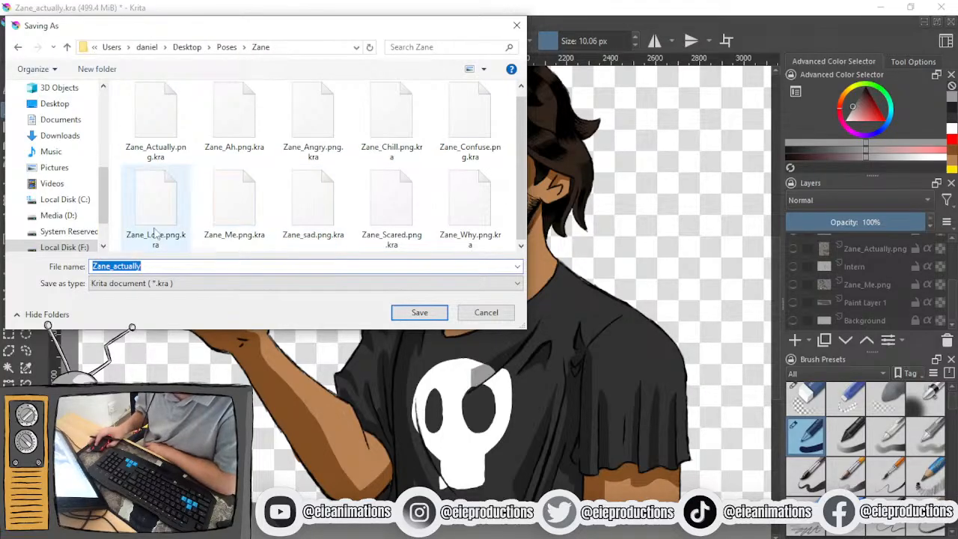
Change the file name to Zane_Actually with a capital A
left_click(117, 265)
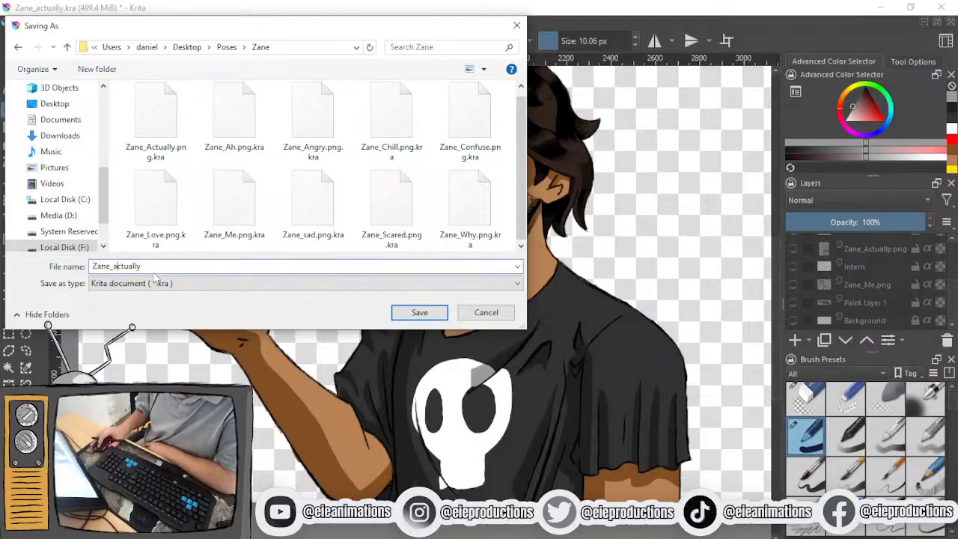
key("BackSpace")
type("A")
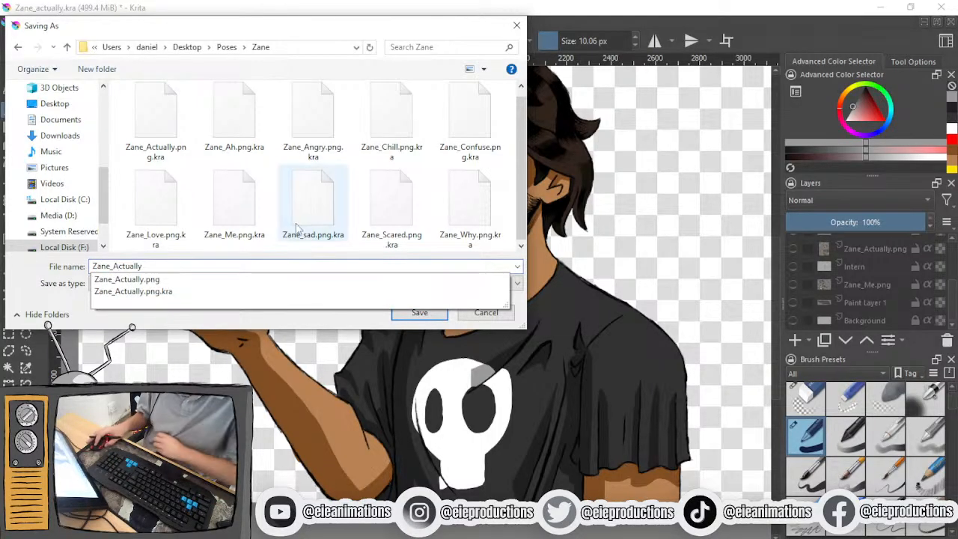
left_click(183, 325)
Save the drawing as a PNG image, replacing the existing Zane_Actually.png and keeping the default export options
left_click(142, 282)
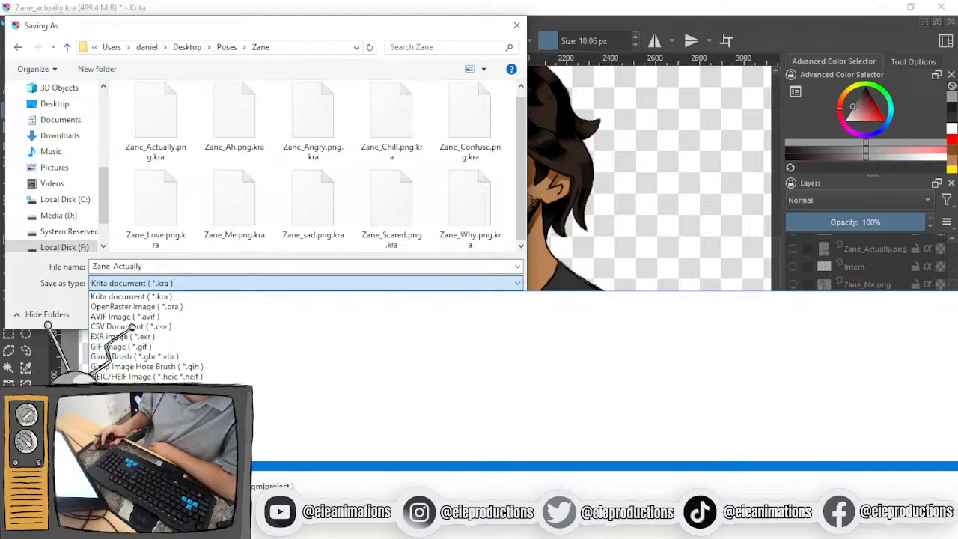
left_click(172, 456)
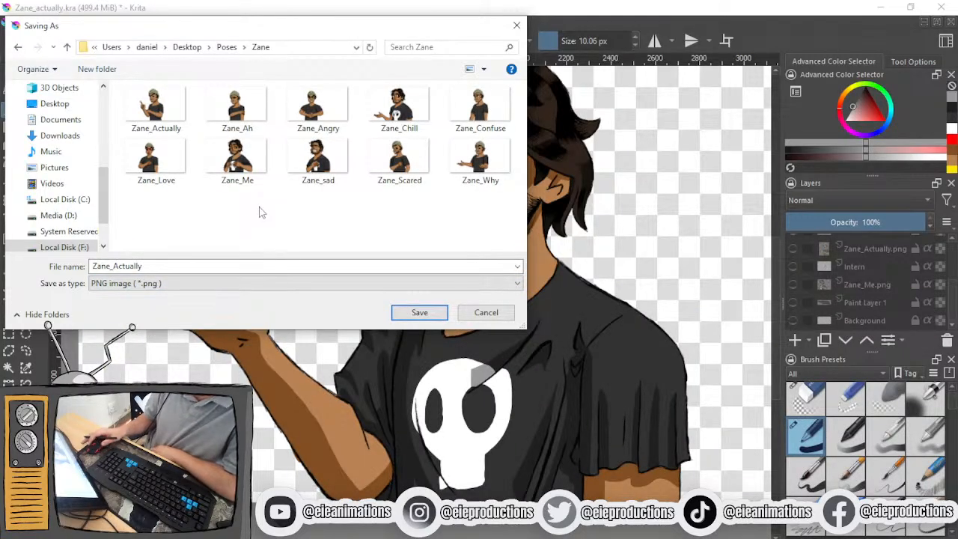
left_click(431, 313)
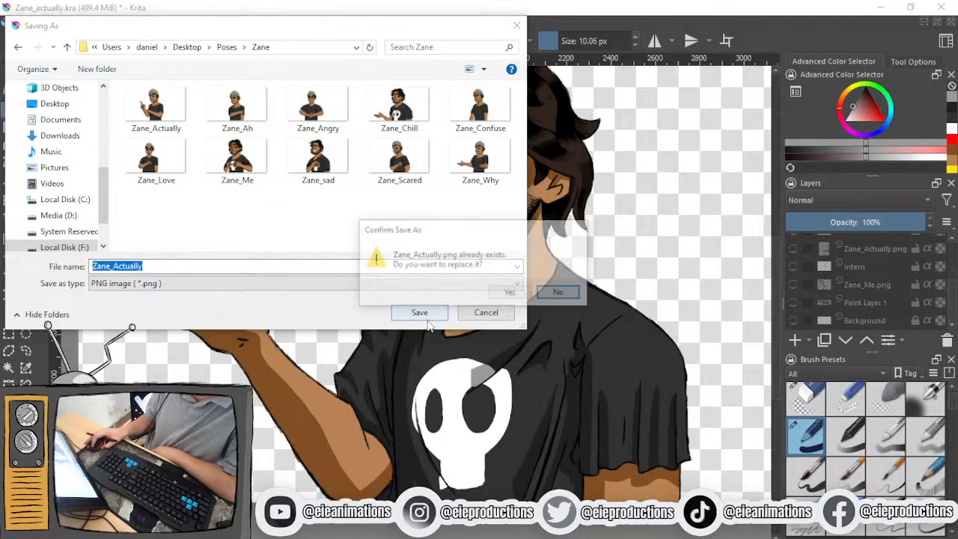
left_click(511, 293)
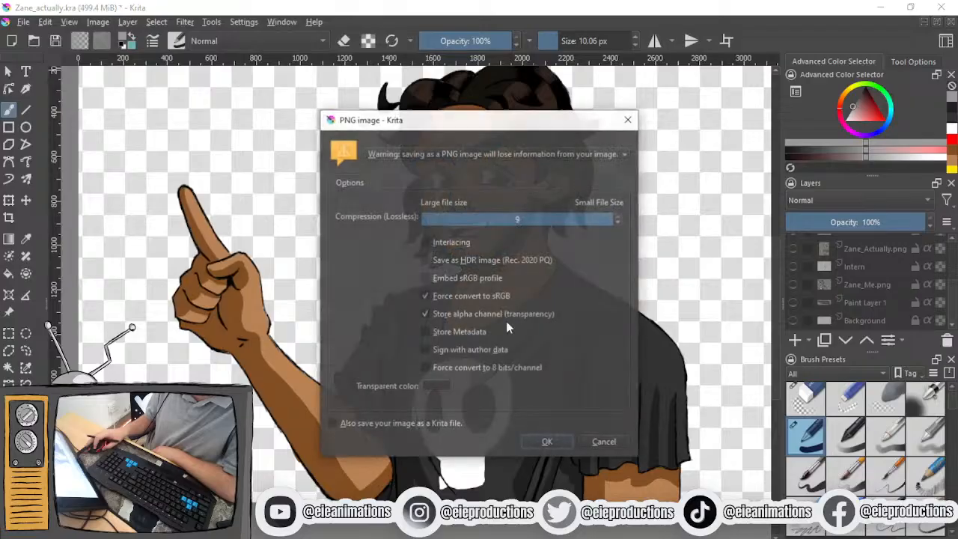
left_click(543, 442)
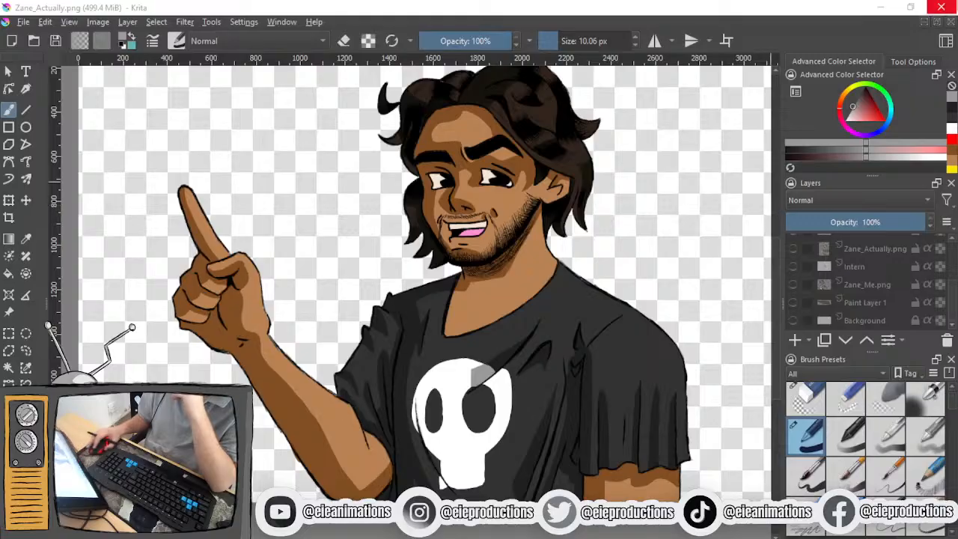
Close and relaunch Krita from the desktop, and take its window out of full-screen size
left_click(950, 6)
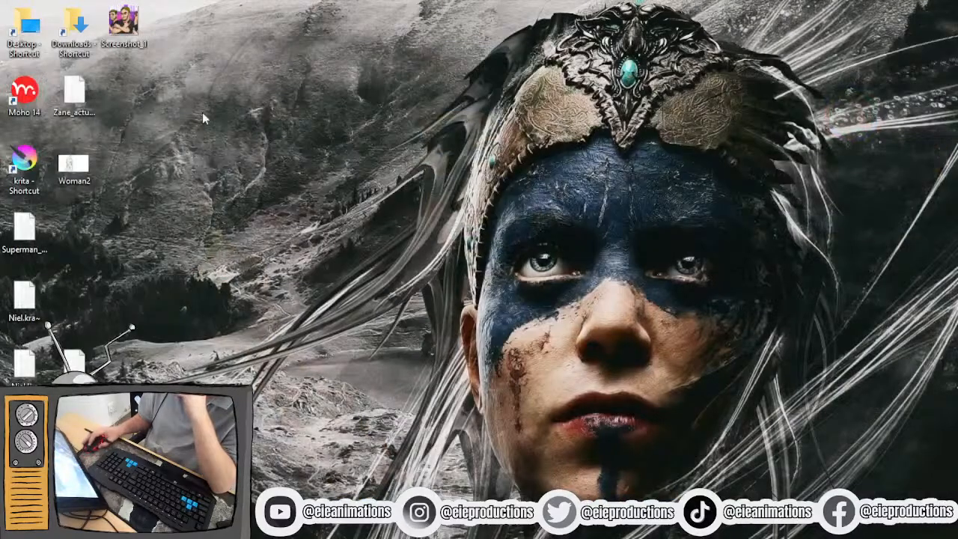
double_click(30, 160)
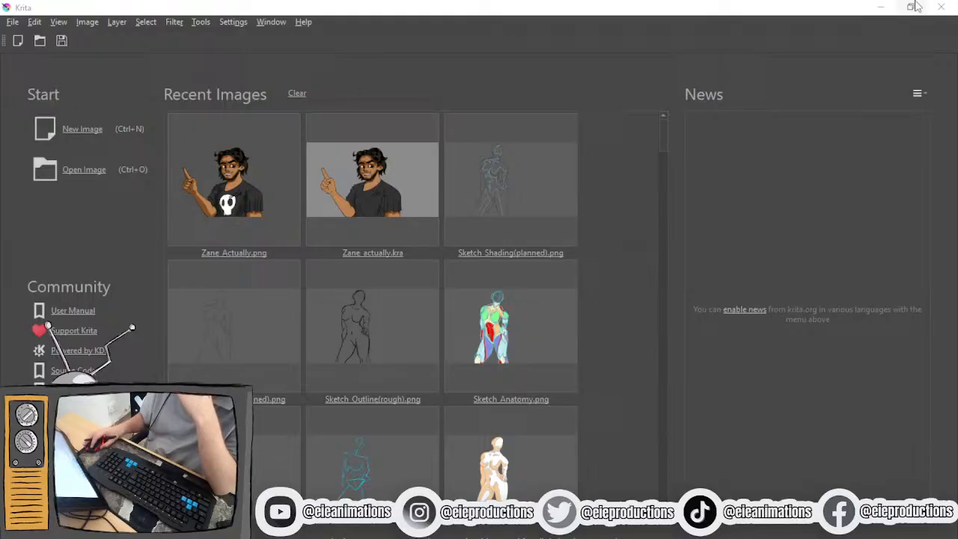
left_click(910, 6)
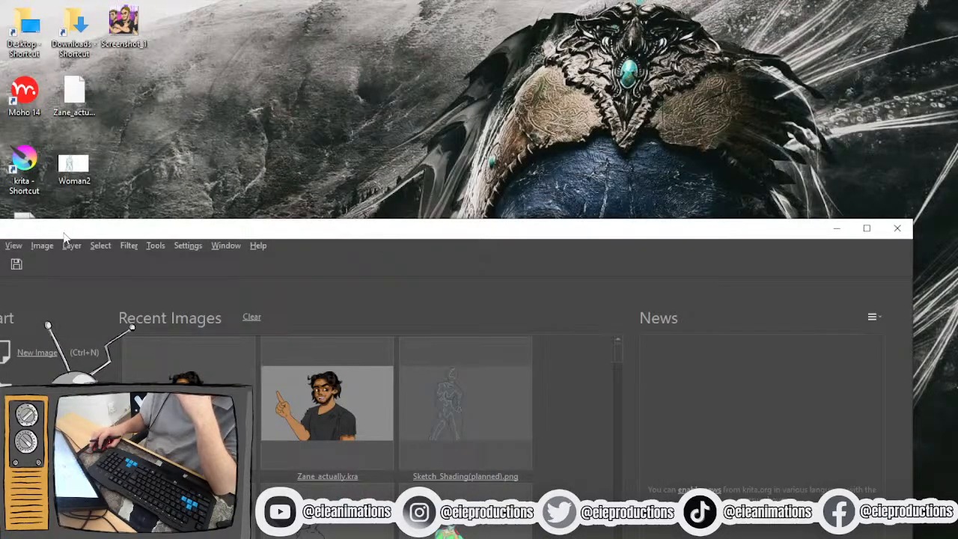
Open the drawing Niel.kra from the desktop in Krita and enlarge its window to fill the screen
left_click_drag(66, 232, 391, 105)
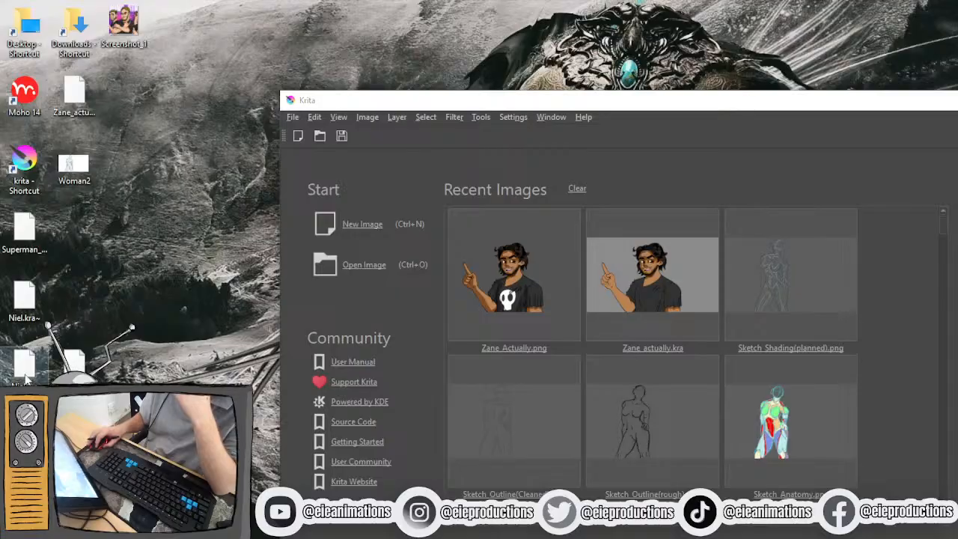
left_click_drag(26, 366, 588, 270)
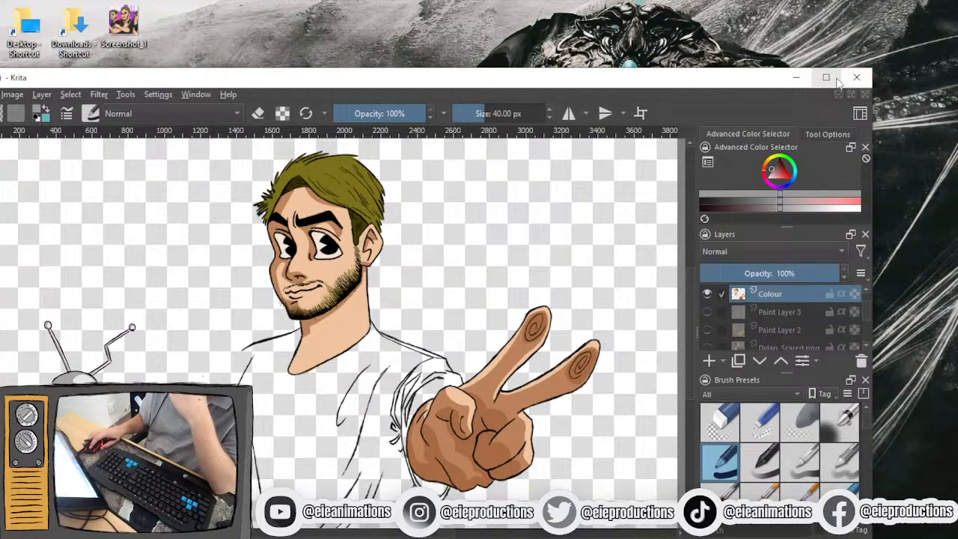
left_click(837, 82)
Examine the shading on the character's face, neck and peace-sign hand, and the uncoloured shirt outline
left_click_drag(540, 327, 533, 257)
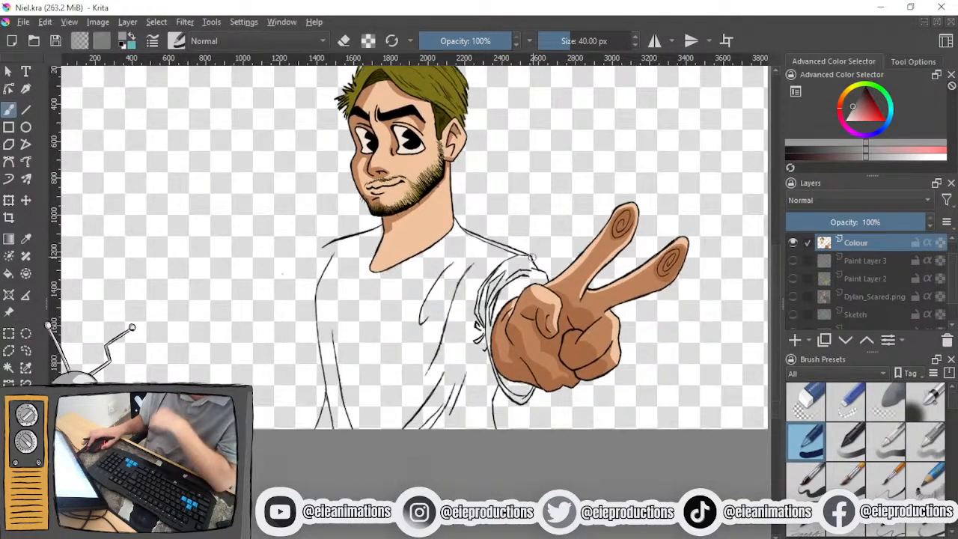
scroll(532, 257, "up", 2)
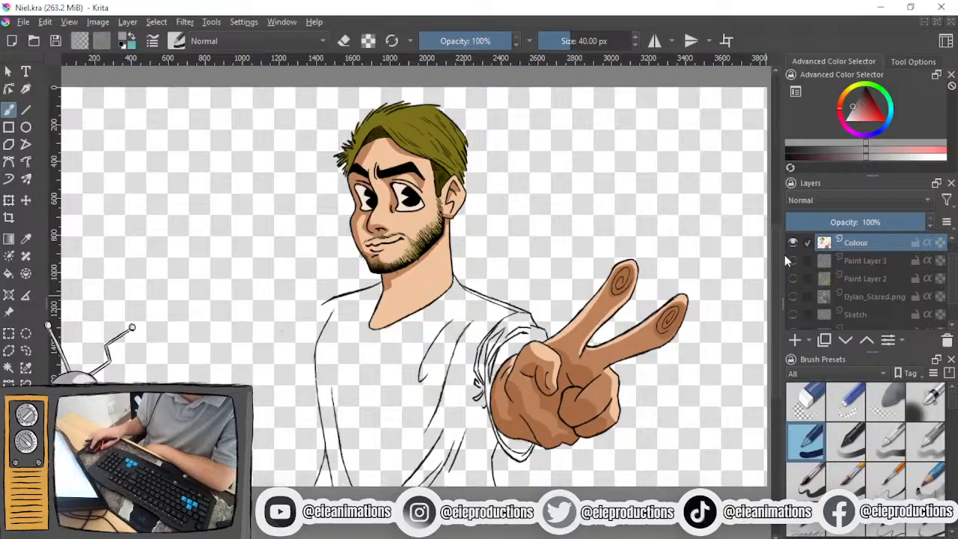
left_click_drag(465, 365, 414, 318)
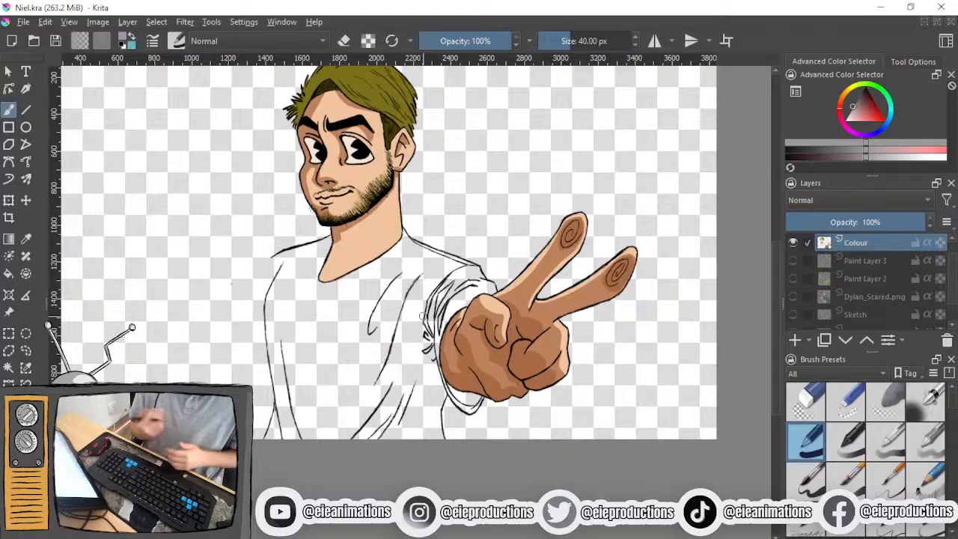
scroll(509, 352, "up", 2)
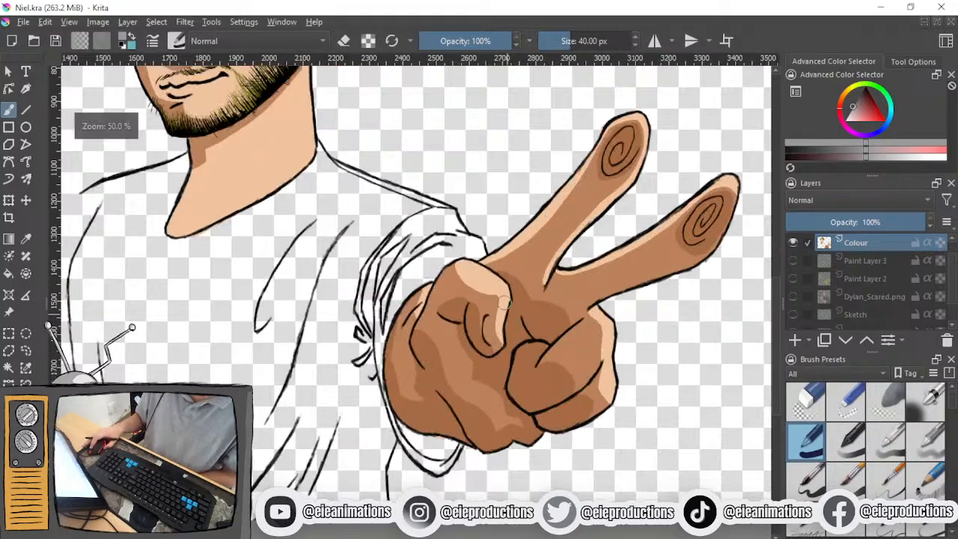
left_click_drag(509, 341, 582, 473)
scroll(342, 299, "up", 1)
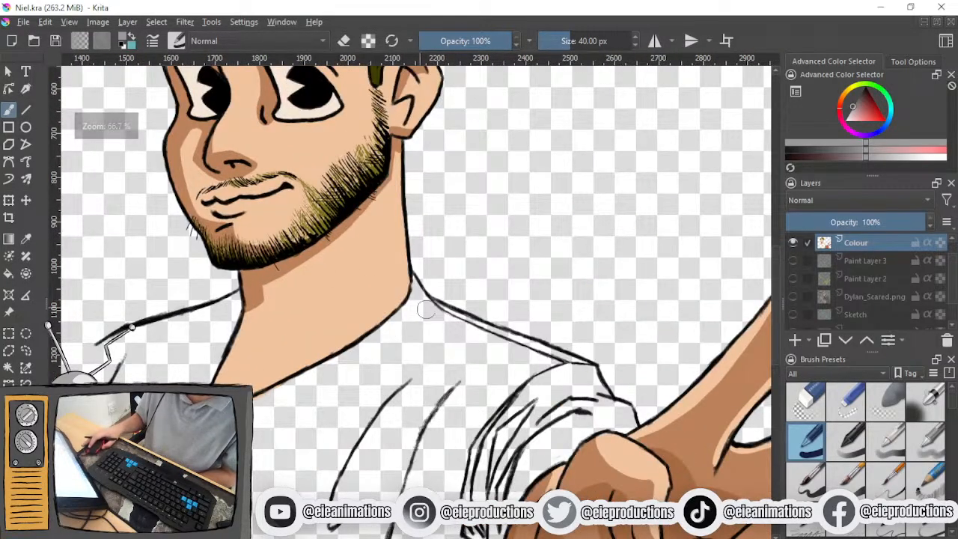
left_click_drag(512, 359, 364, 226)
left_click_drag(461, 360, 387, 233)
scroll(368, 317, "up", 3)
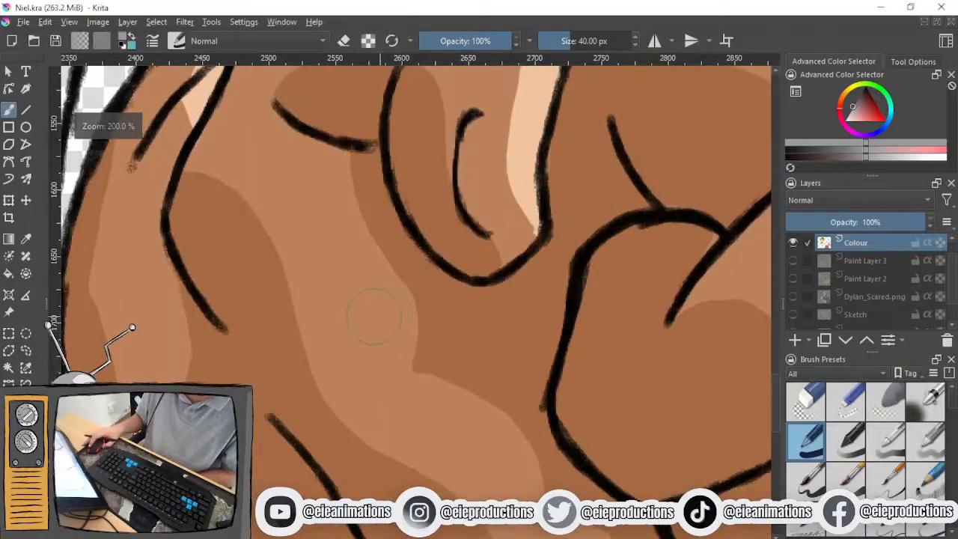
scroll(323, 278, "down", 2)
left_click_drag(235, 261, 284, 333)
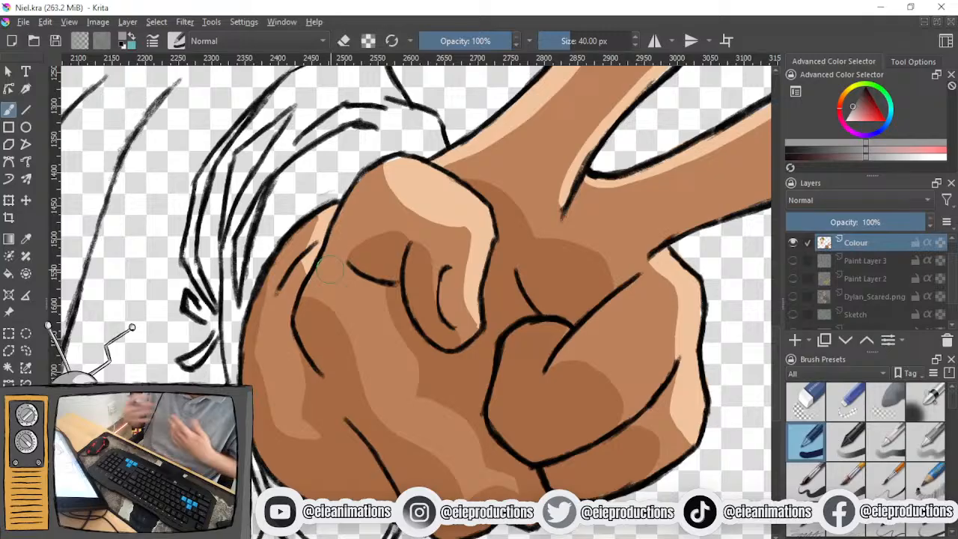
left_click_drag(488, 361, 338, 314)
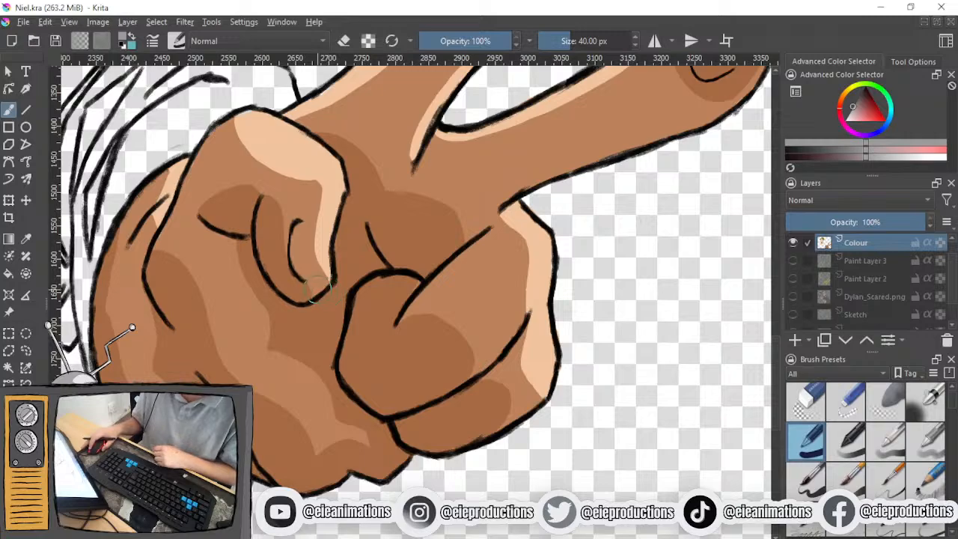
mouse_move(316, 292)
left_mouse_down()
mouse_move(336, 364)
mouse_move(329, 352)
left_mouse_up()
scroll(329, 352, "down", 4)
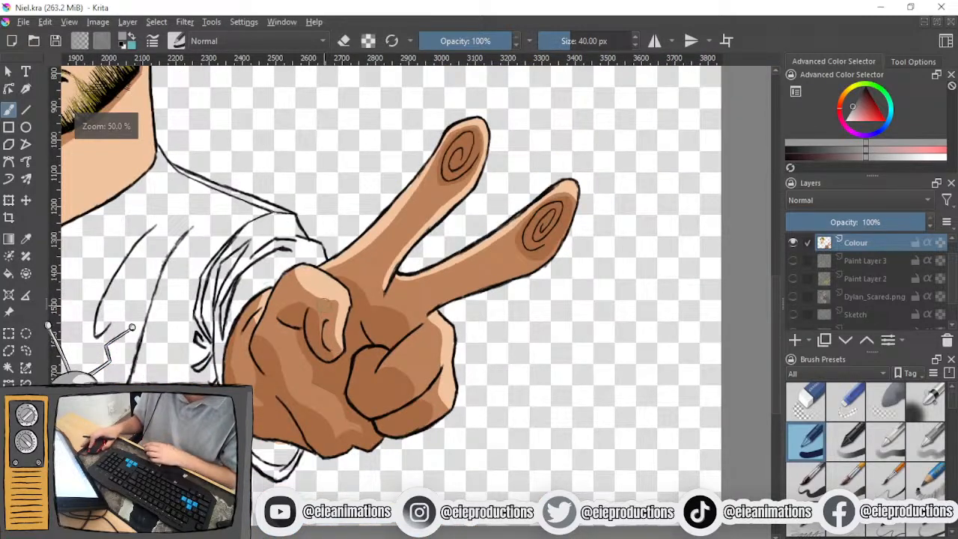
scroll(271, 268, "up", 2)
left_click_drag(270, 268, 432, 406)
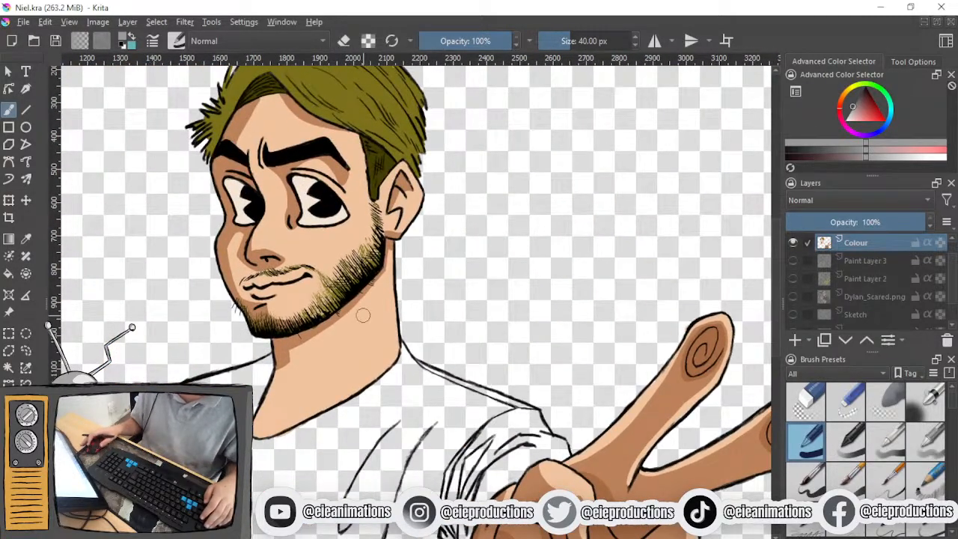
left_click_drag(398, 331, 242, 296)
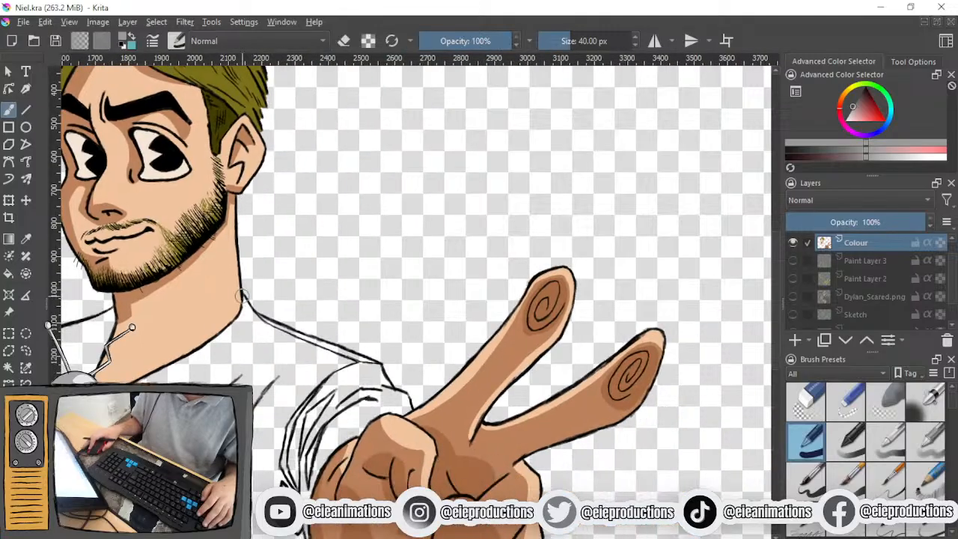
left_click_drag(369, 380, 293, 280)
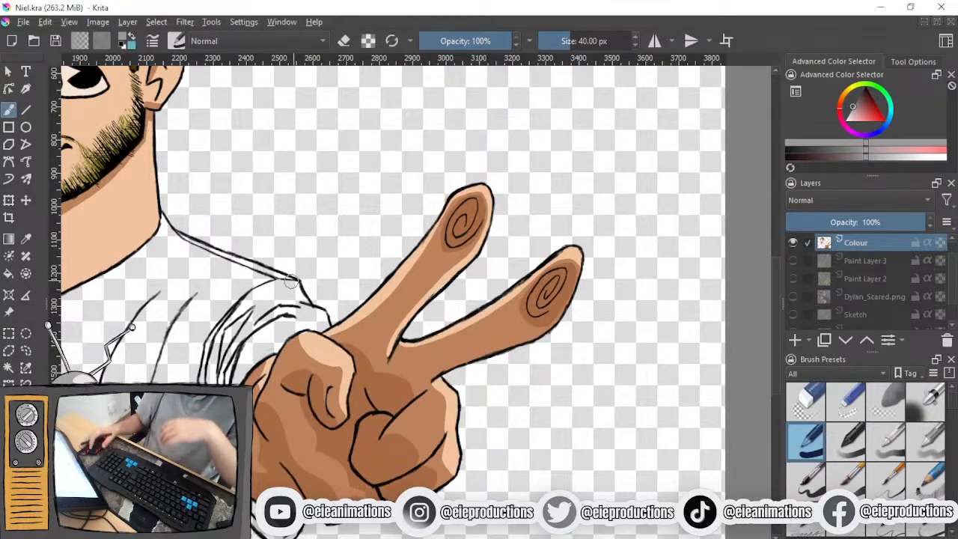
scroll(331, 277, "down", 2)
left_click_drag(336, 280, 492, 265)
scroll(347, 264, "up", 2)
Make Paint Layer 2 with the yellow shirt marks visible while keeping Paint Layer 3 hidden
left_click(792, 261)
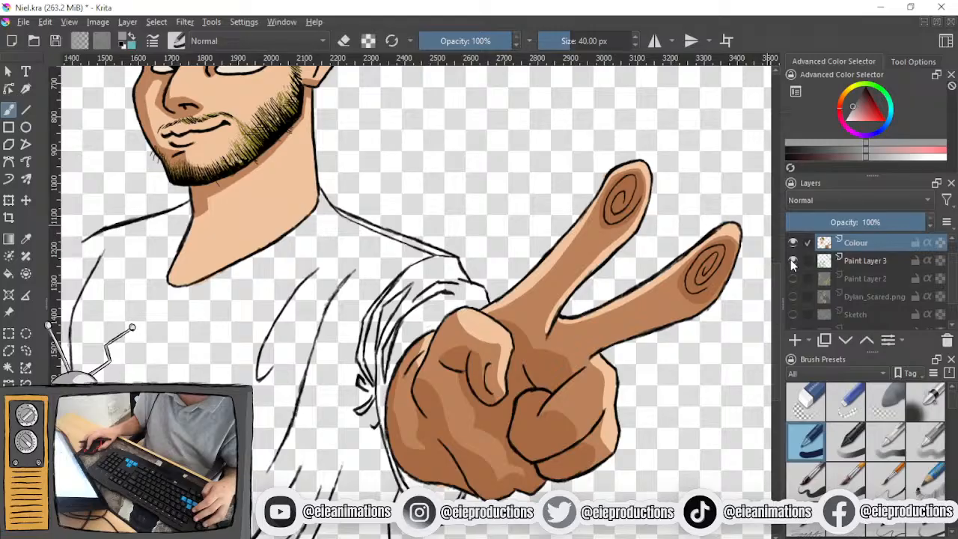
left_click(791, 261)
left_click(796, 277)
left_click(797, 277)
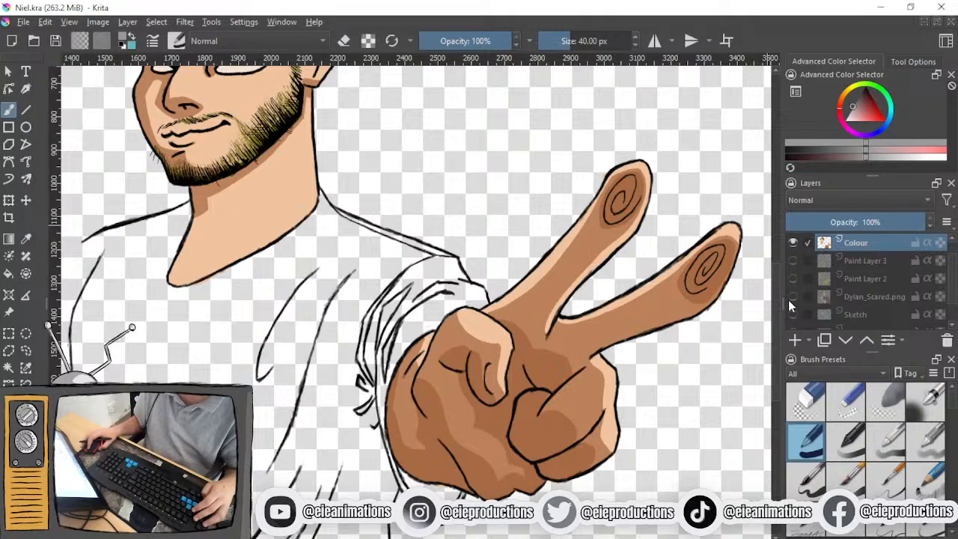
left_click(791, 277)
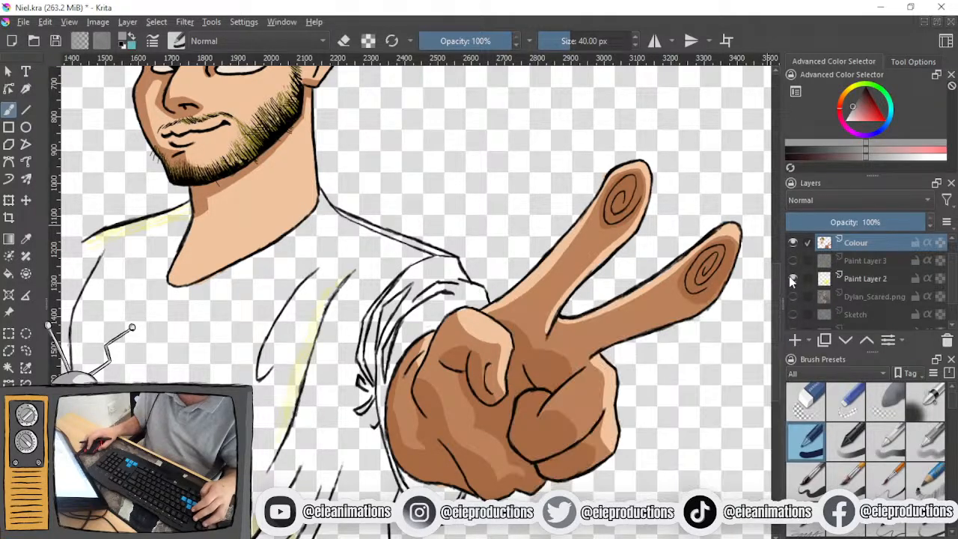
scroll(580, 266, "down", 3)
scroll(488, 258, "up", 3)
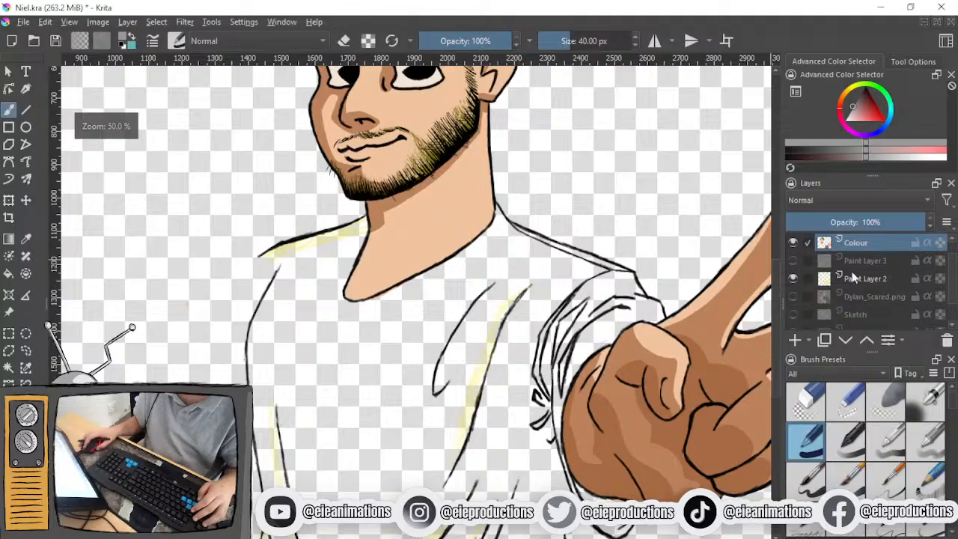
Make Paint Layer 1 visible as a darker backdrop behind the whole character
scroll(804, 294, "down", 1)
left_click(792, 302)
scroll(676, 298, "down", 4)
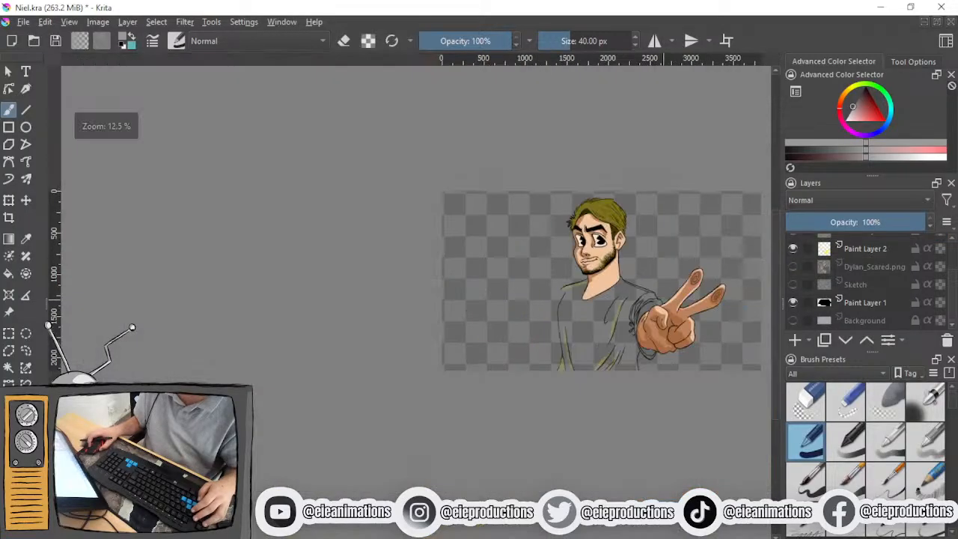
scroll(677, 298, "up", 2)
left_click_drag(540, 282, 436, 285)
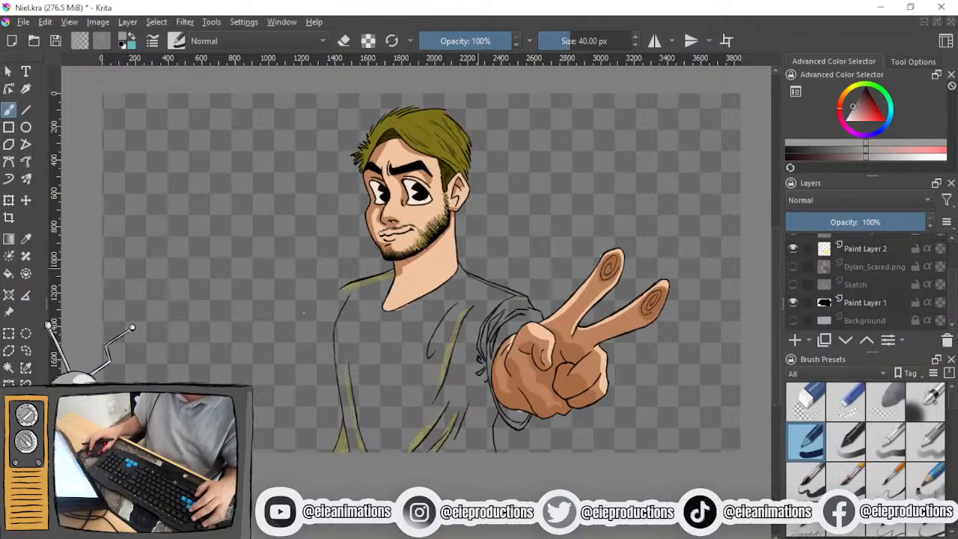
Compare the drawing with Paint Layer 3 shown and hidden, leaving that layer hidden
scroll(793, 292, "up", 2)
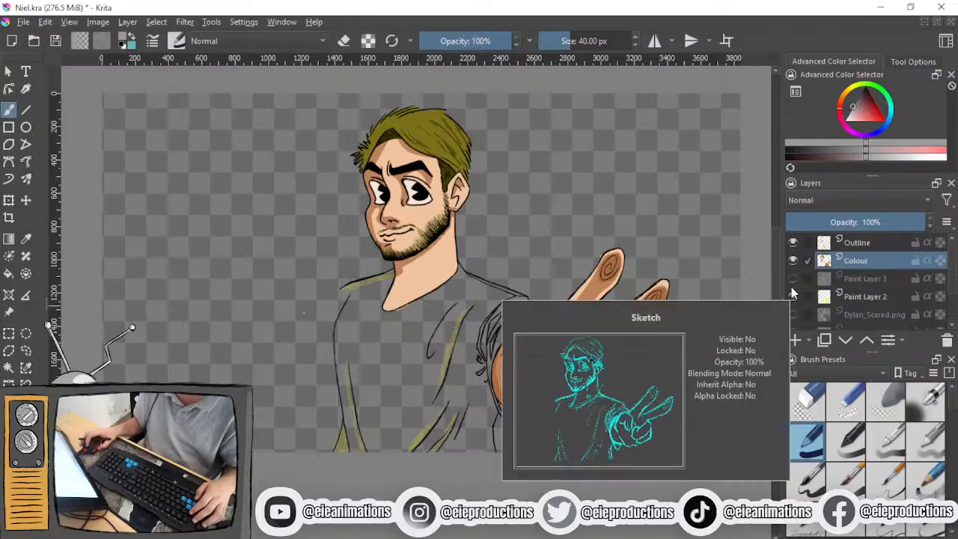
left_click(793, 279)
left_click(793, 279)
left_click(793, 278)
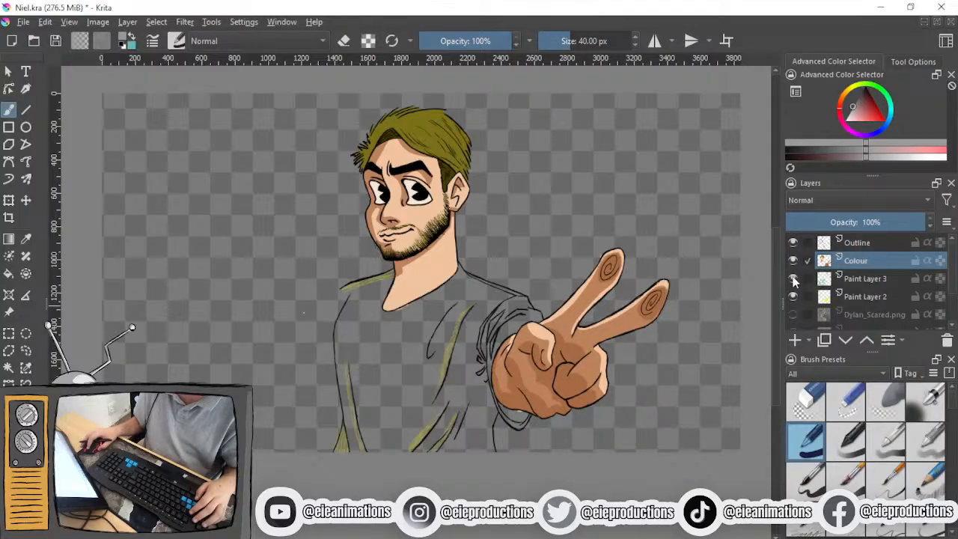
scroll(554, 249, "up", 2)
scroll(553, 249, "down", 2)
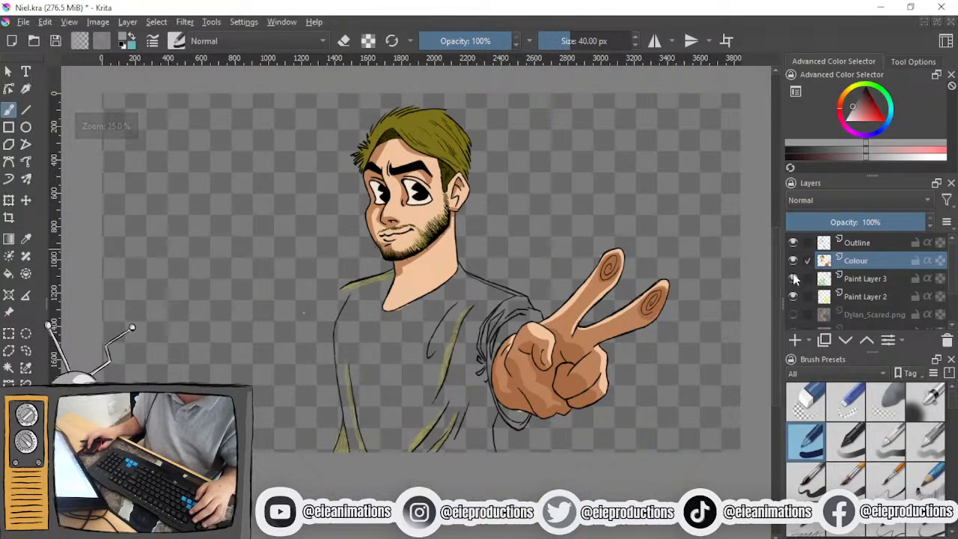
left_click(792, 278)
Make the Sketch layer with the cyan construction lines visible
scroll(793, 282, "down", 2)
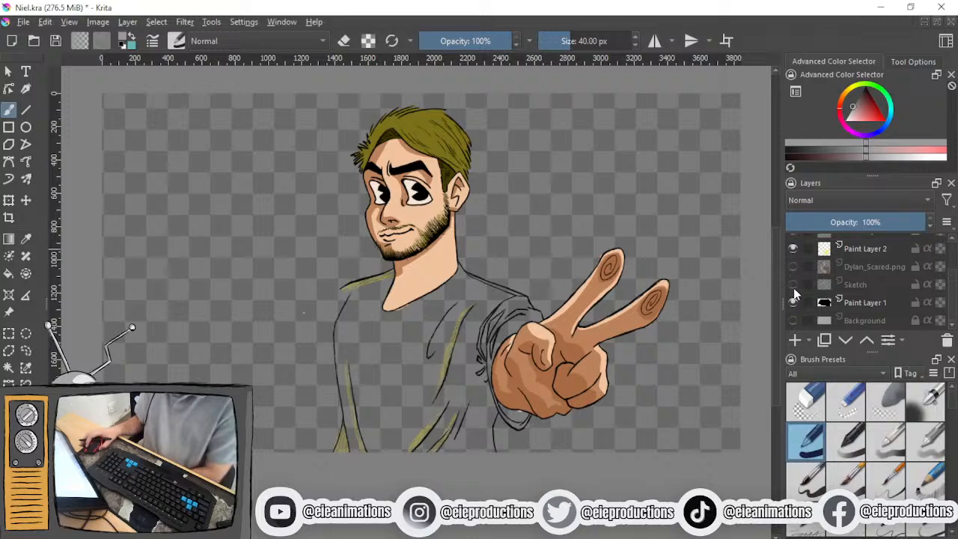
left_click(793, 284)
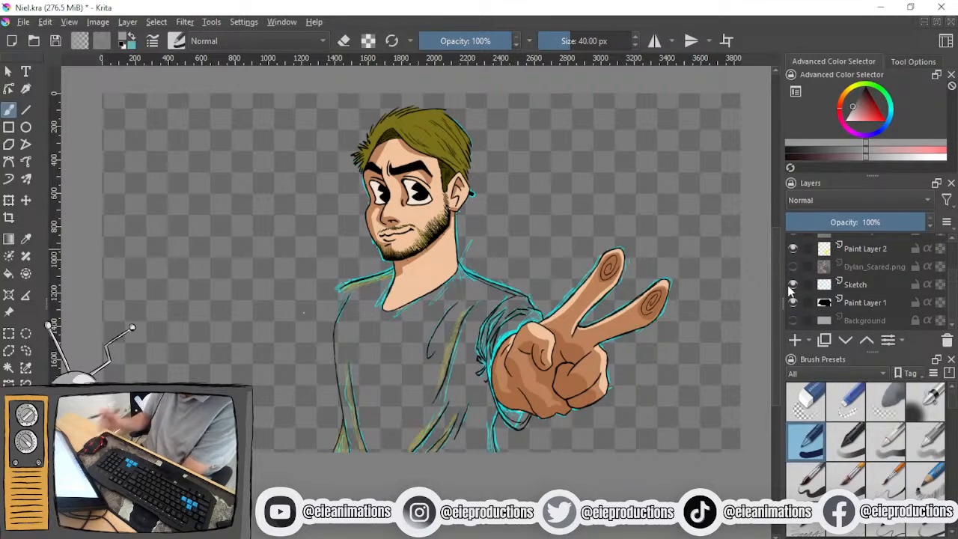
mouse_move(790, 290)
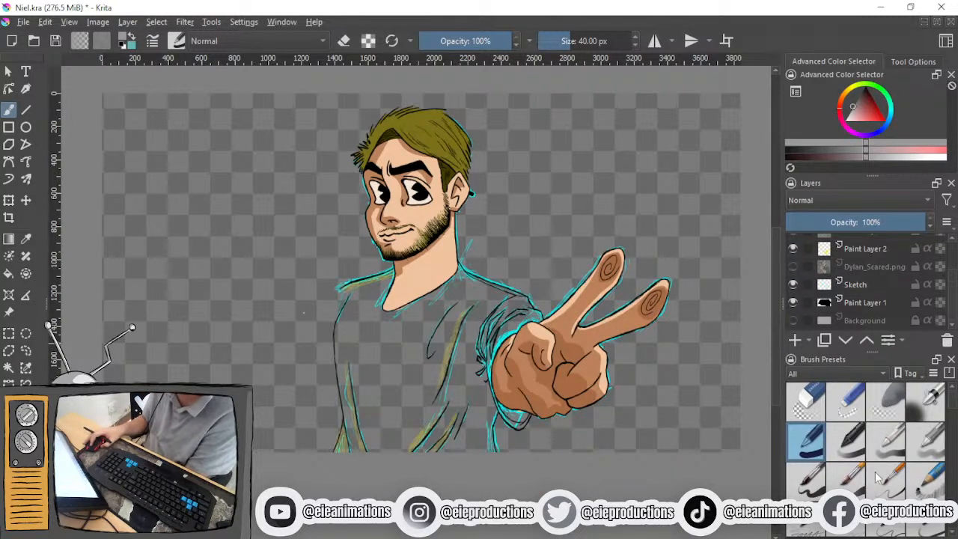
Choose a sketching brush of 10 px at 15% opacity and sample the cyan of the existing sketch lines
left_click(890, 400)
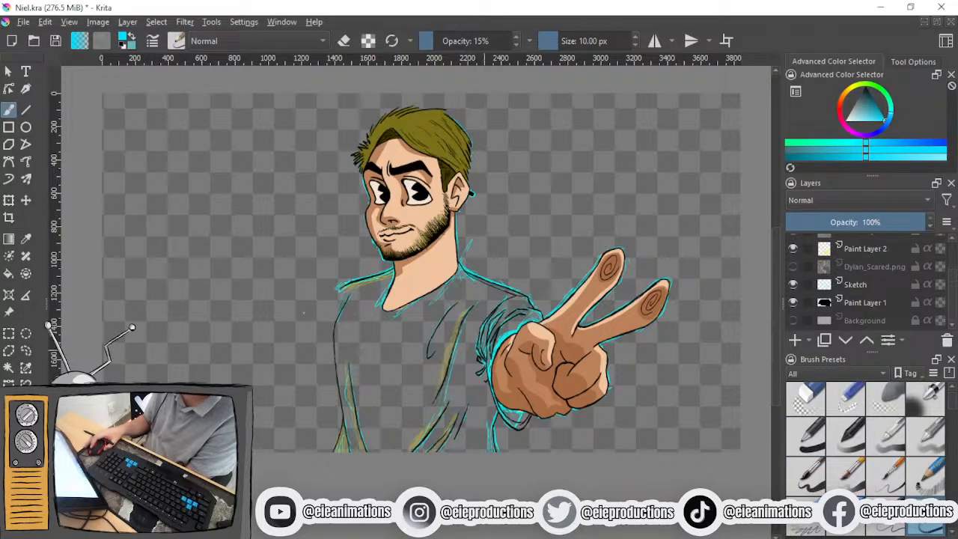
scroll(498, 404, "up", 3)
left_click_drag(562, 438, 518, 380)
scroll(518, 380, "up", 4)
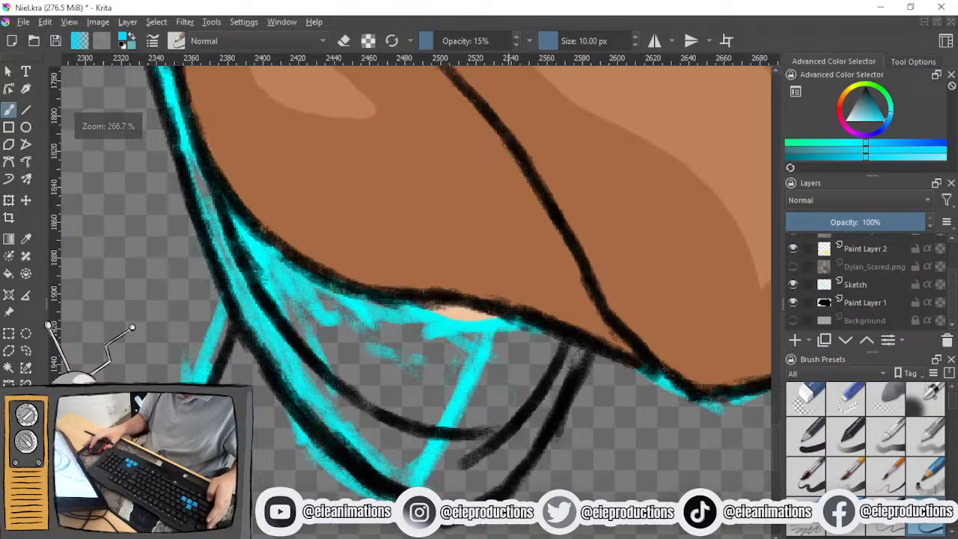
left_click(468, 377, "ctrl")
scroll(477, 378, "down", 5)
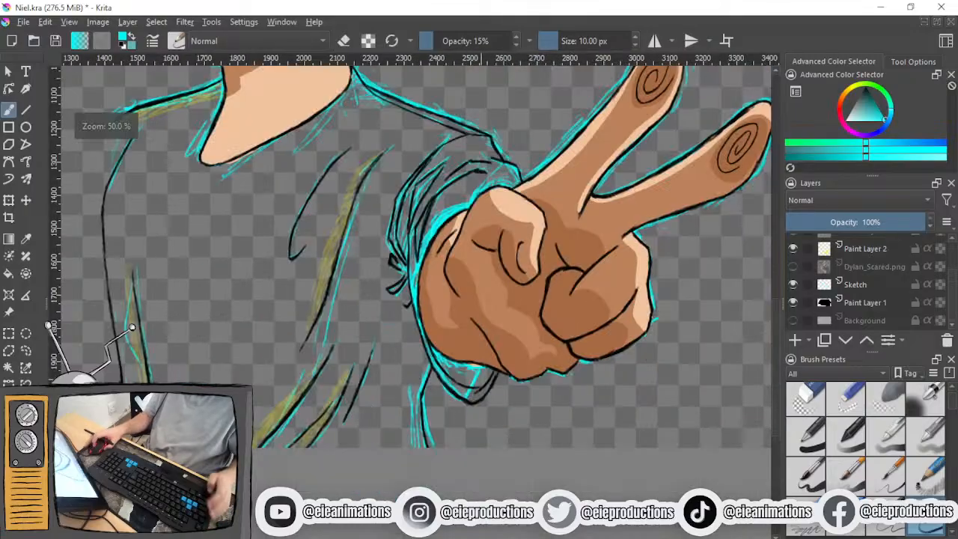
Sketch the missing arm in cyan with repeated lines running from the side of the torso out into the empty canvas
left_click_drag(424, 329, 639, 379)
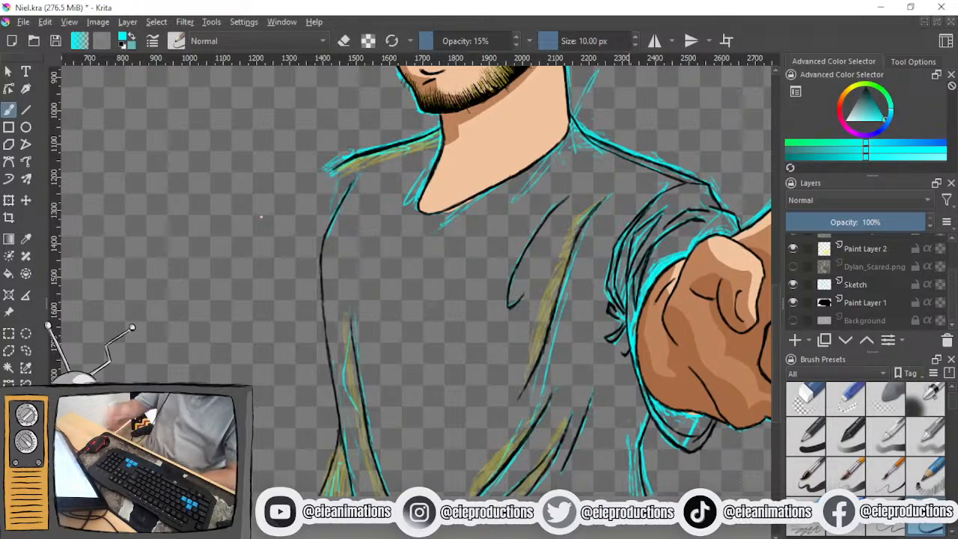
mouse_move(316, 187)
left_mouse_down()
mouse_move(378, 402)
mouse_move(358, 373)
mouse_move(452, 416)
mouse_move(386, 397)
mouse_move(337, 359)
mouse_move(226, 323)
left_mouse_up()
scroll(364, 403, "down", 1)
left_click_drag(374, 377, 258, 323)
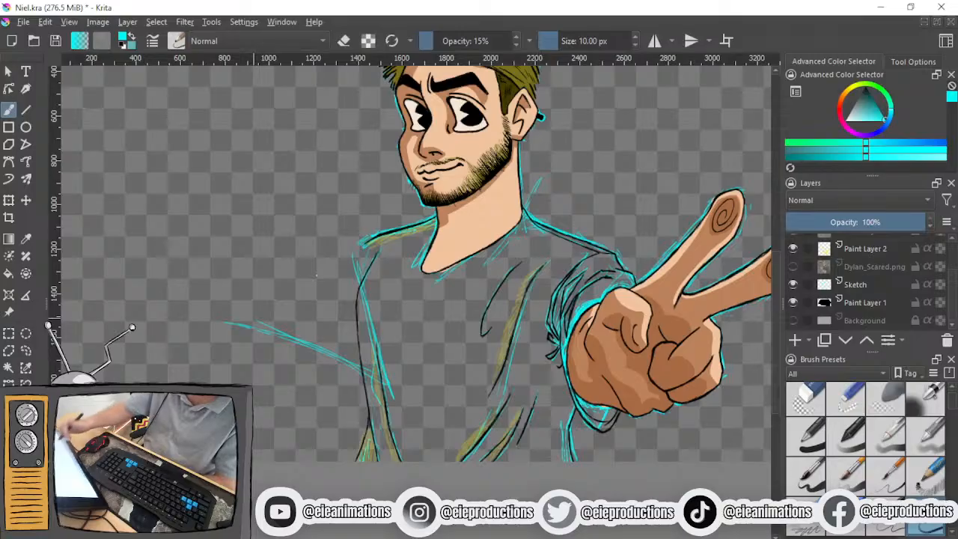
left_click_drag(401, 386, 393, 427)
left_click_drag(390, 366, 383, 426)
mouse_move(394, 393)
left_mouse_down()
mouse_move(384, 426)
mouse_move(259, 328)
left_mouse_up()
left_click_drag(383, 416, 262, 335)
left_click_drag(358, 394, 247, 331)
mouse_move(379, 406)
left_mouse_down()
mouse_move(232, 307)
mouse_move(238, 339)
left_mouse_up()
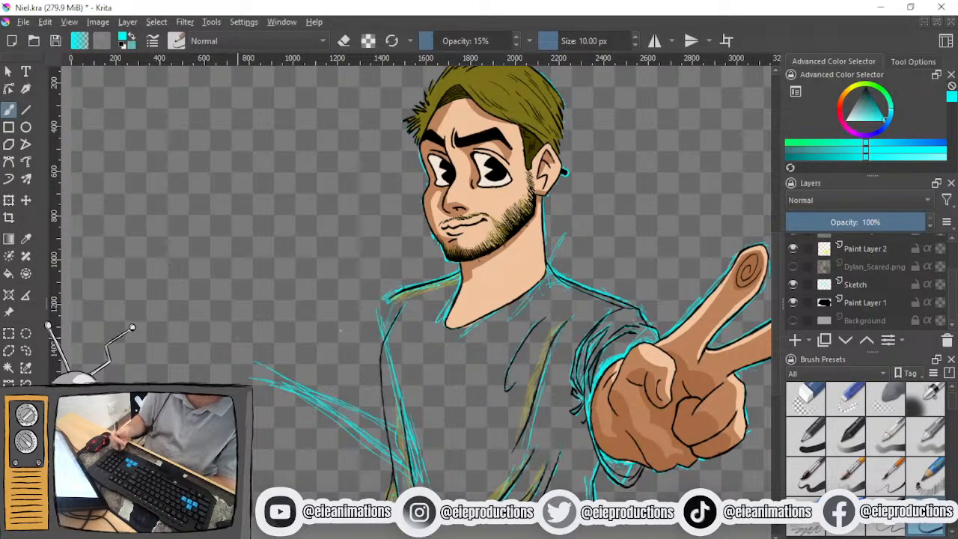
Sketch a rounded hand shape in cyan at the outer end of the new arm
left_click_drag(262, 360, 253, 342)
left_click_drag(251, 350, 237, 326)
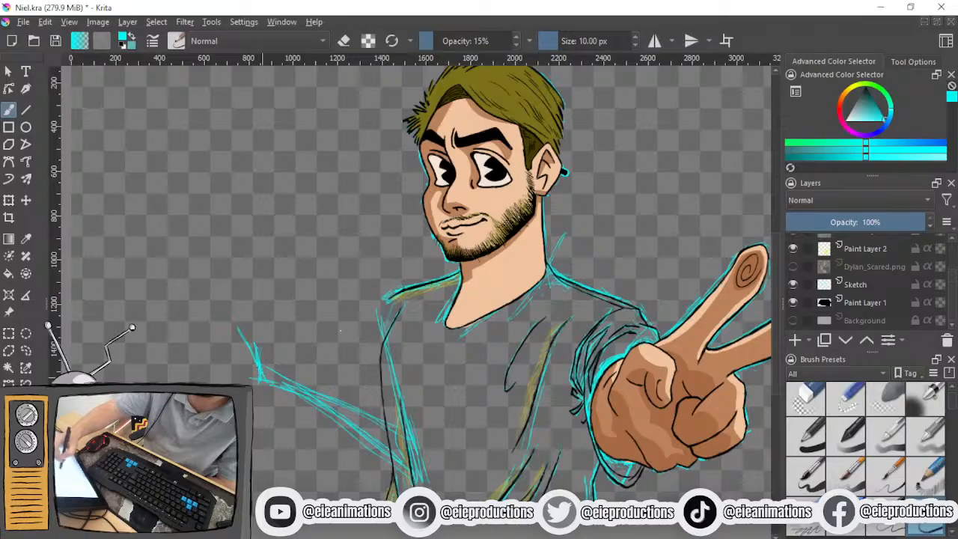
mouse_move(189, 356)
left_mouse_down()
mouse_move(178, 319)
mouse_move(184, 339)
mouse_move(241, 326)
mouse_move(181, 320)
mouse_move(175, 358)
left_mouse_up()
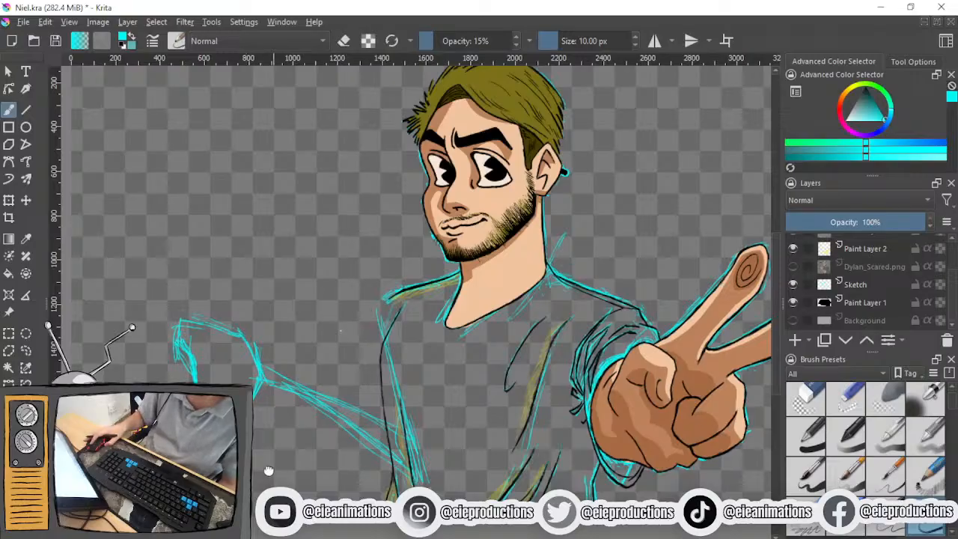
Sketch the outer sleeve edge in cyan from the shoulder down to the new arm
scroll(341, 330, "up", 3)
mouse_move(326, 207)
left_mouse_down()
mouse_move(278, 311)
mouse_move(328, 378)
left_mouse_up()
left_click_drag(310, 289, 315, 319)
left_click_drag(317, 318, 349, 449)
left_click_drag(336, 402, 352, 465)
left_click_drag(341, 421, 357, 470)
Sketch the upper contour of the new arm in cyan, from the hand shape to the sleeve edge
mouse_move(277, 310)
left_mouse_down()
mouse_move(261, 182)
mouse_move(250, 199)
left_mouse_up()
left_click_drag(121, 267, 236, 321)
left_click_drag(158, 289, 295, 337)
left_click_drag(232, 314, 334, 346)
left_click_drag(250, 200, 366, 164)
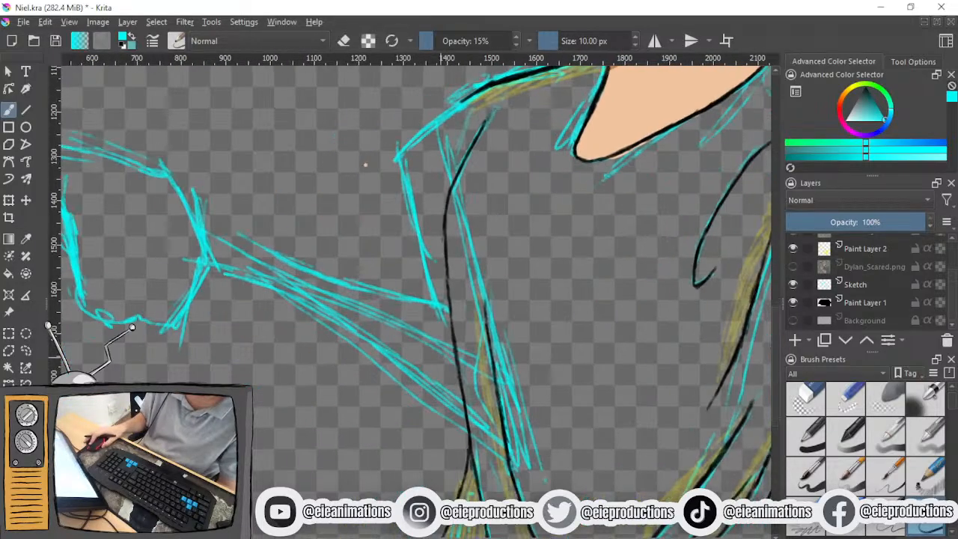
Sketch the lower contour of the new arm in cyan, from the base of the hand shape to the torso
mouse_move(181, 327)
left_mouse_down()
mouse_move(261, 356)
mouse_move(349, 414)
left_mouse_up()
left_click_drag(264, 376, 369, 434)
left_click_drag(193, 344, 359, 445)
left_click_drag(271, 377, 405, 445)
left_click_drag(341, 412, 458, 470)
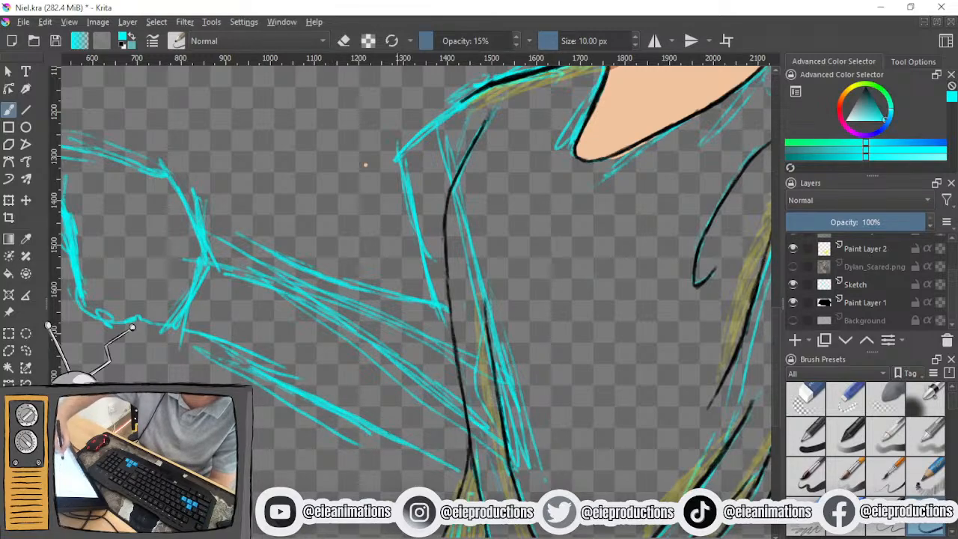
mouse_move(398, 440)
left_mouse_down()
mouse_move(461, 472)
mouse_move(387, 445)
mouse_move(455, 482)
left_mouse_up()
Erase the lower contour line of the new arm with the 50 px eraser
scroll(472, 462, "down", 4)
scroll(387, 445, "up", 4)
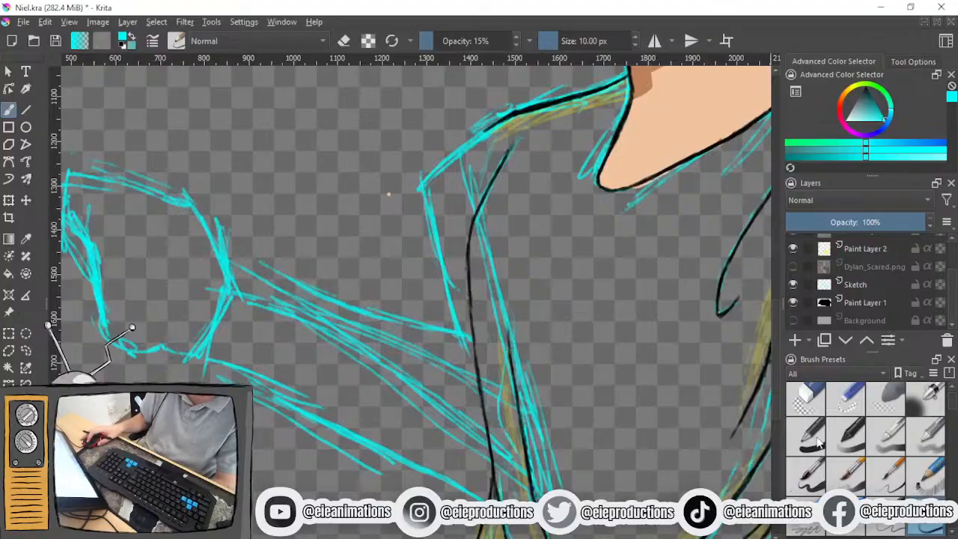
left_click(808, 397)
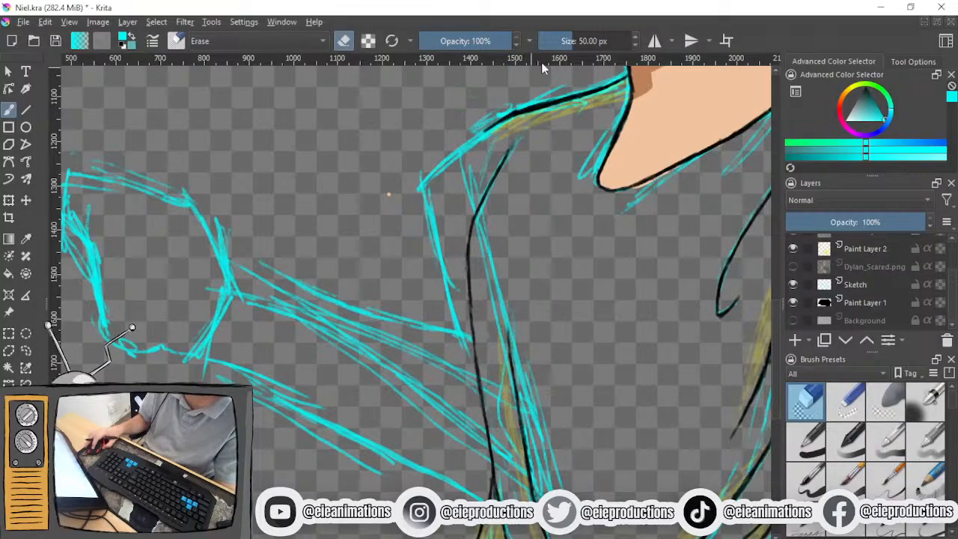
left_click_drag(394, 483, 427, 421)
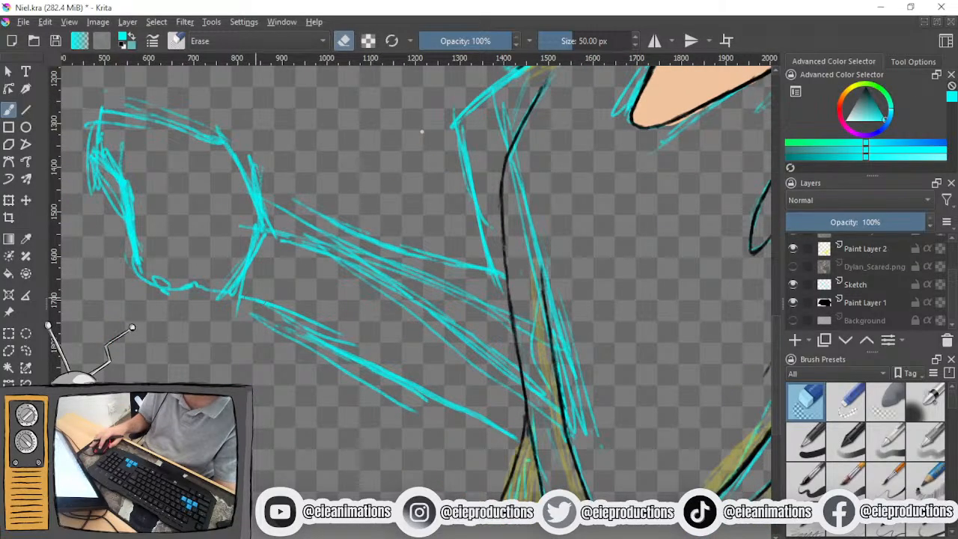
left_click_drag(244, 297, 358, 345)
mouse_move(515, 436)
left_mouse_down()
mouse_move(278, 329)
mouse_move(434, 395)
left_mouse_up()
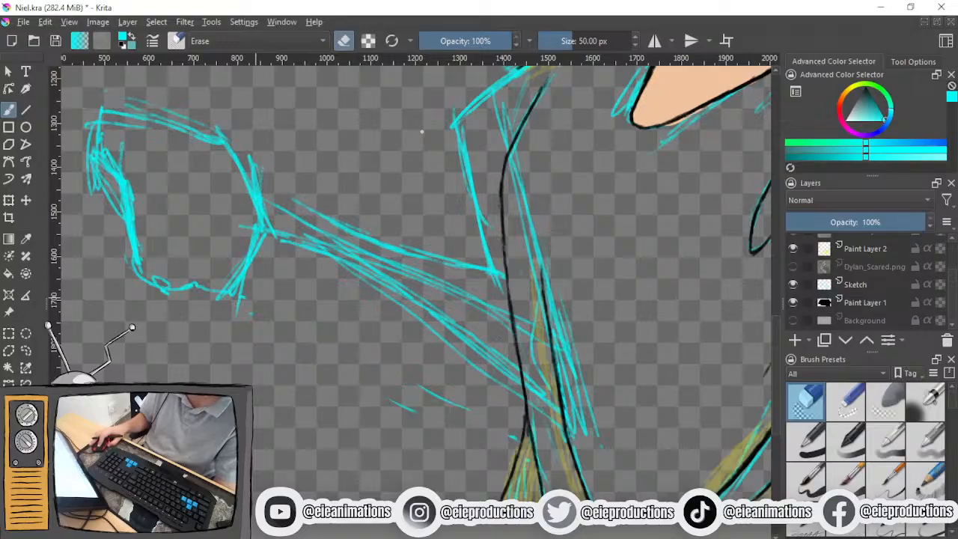
Resketch the arm's lower contour in cyan with the 10 px sketching brush, curving from the wrist to the torso
left_click(917, 528)
left_click_drag(430, 280, 380, 303)
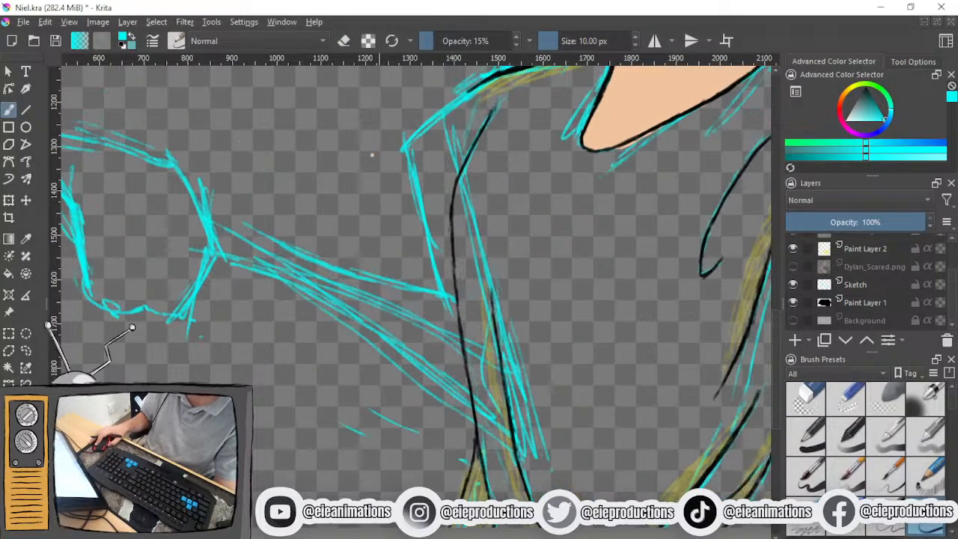
mouse_move(192, 324)
left_mouse_down()
mouse_move(257, 330)
mouse_move(326, 368)
left_mouse_up()
mouse_move(271, 339)
left_mouse_down()
mouse_move(389, 389)
mouse_move(302, 354)
mouse_move(427, 418)
left_mouse_up()
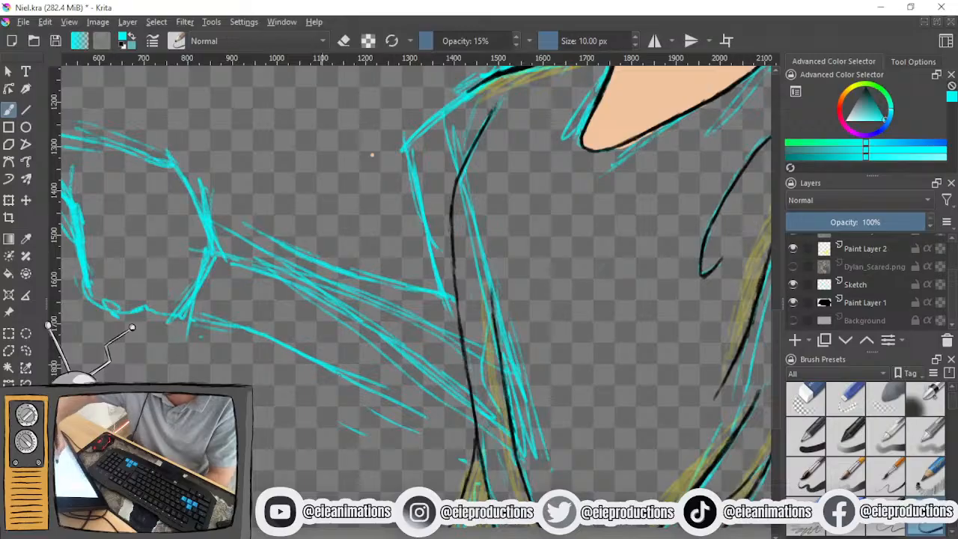
left_click_drag(331, 371, 470, 461)
left_click_drag(275, 349, 369, 397)
left_click_drag(242, 329, 461, 455)
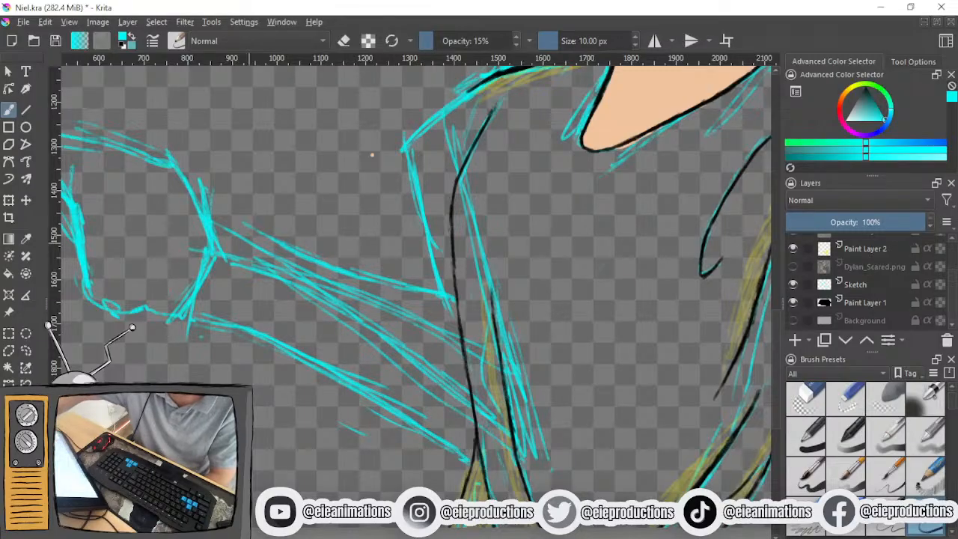
Reinforce the upper contour of the new arm with repeated cyan strokes running to the sleeve opening
mouse_move(241, 232)
left_mouse_down()
mouse_move(369, 284)
mouse_move(463, 292)
left_mouse_up()
mouse_move(404, 287)
left_mouse_down()
mouse_move(354, 275)
mouse_move(375, 284)
left_mouse_up()
left_click_drag(271, 251, 450, 304)
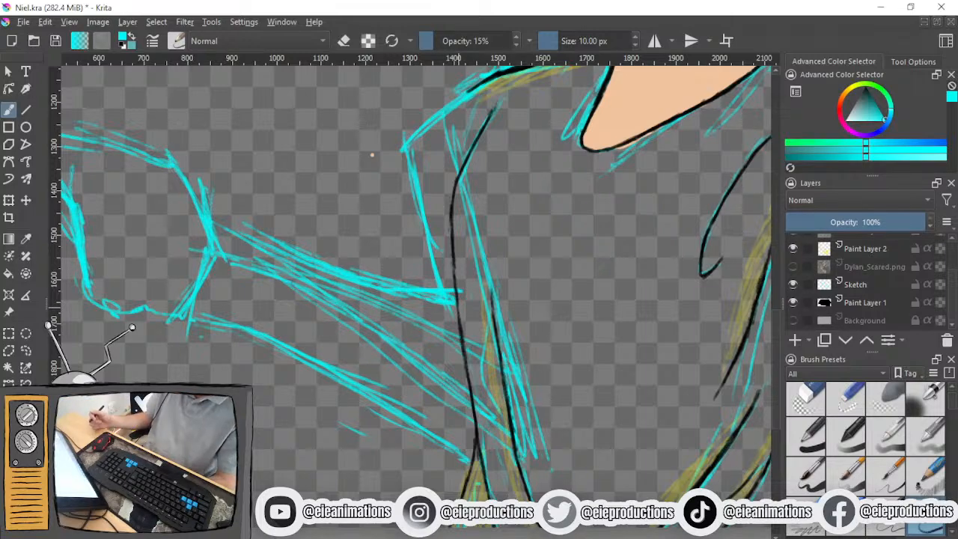
mouse_move(364, 286)
left_mouse_down()
mouse_move(449, 313)
mouse_move(463, 327)
left_mouse_up()
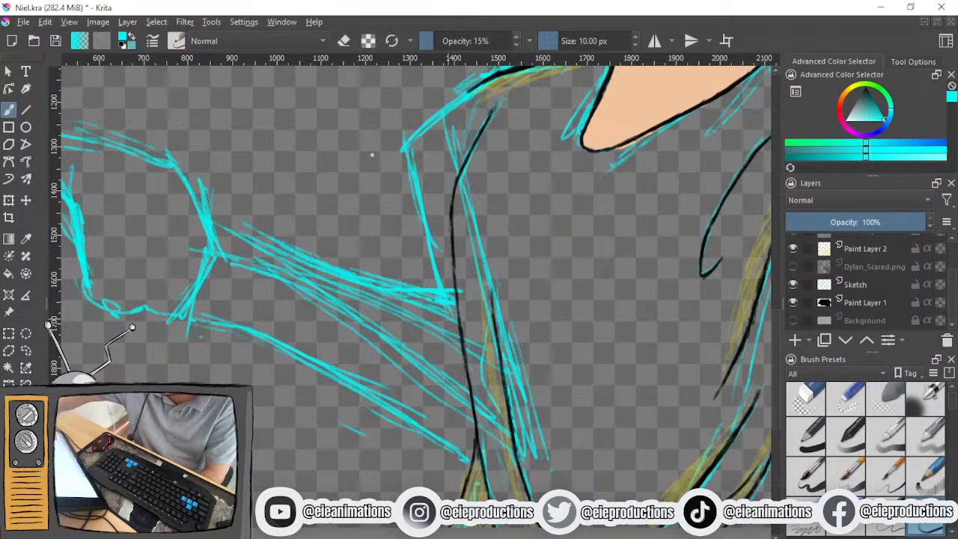
mouse_move(395, 290)
left_mouse_down()
mouse_move(460, 312)
mouse_move(458, 303)
left_mouse_up()
Outline the cyan arm and hand with a contour-following selection, then move them down toward the torso and rotate them slightly clockwise
scroll(353, 263, "down", 3)
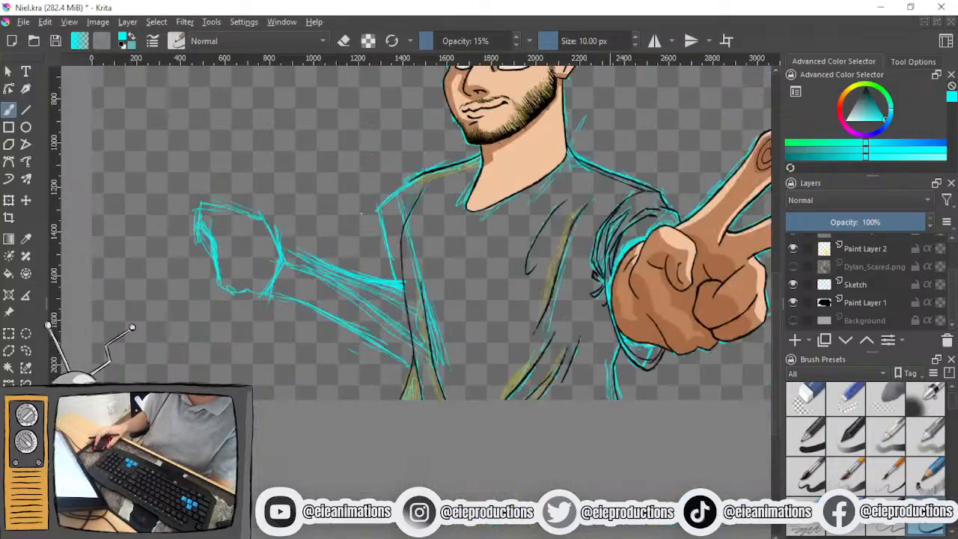
left_click_drag(337, 262, 313, 306)
scroll(344, 267, "up", 4)
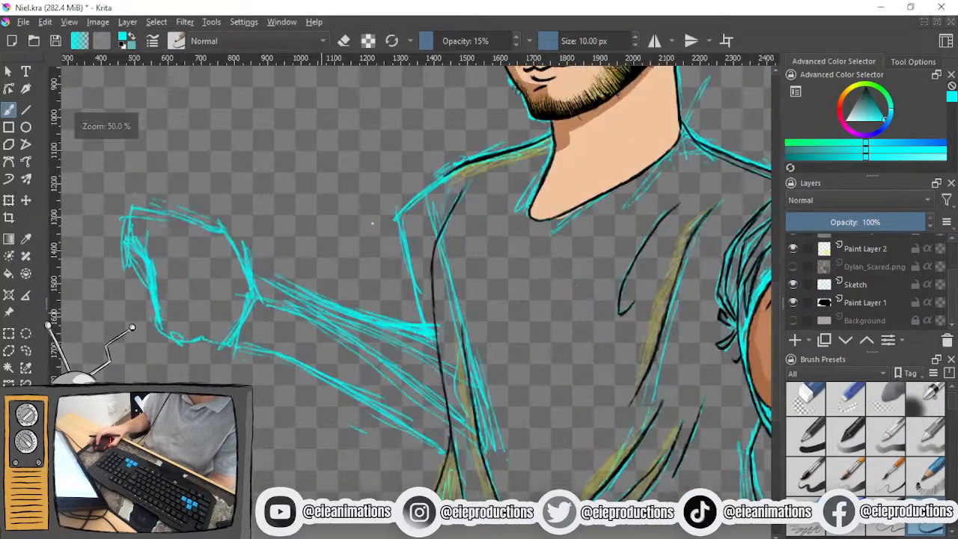
scroll(372, 222, "down", 4)
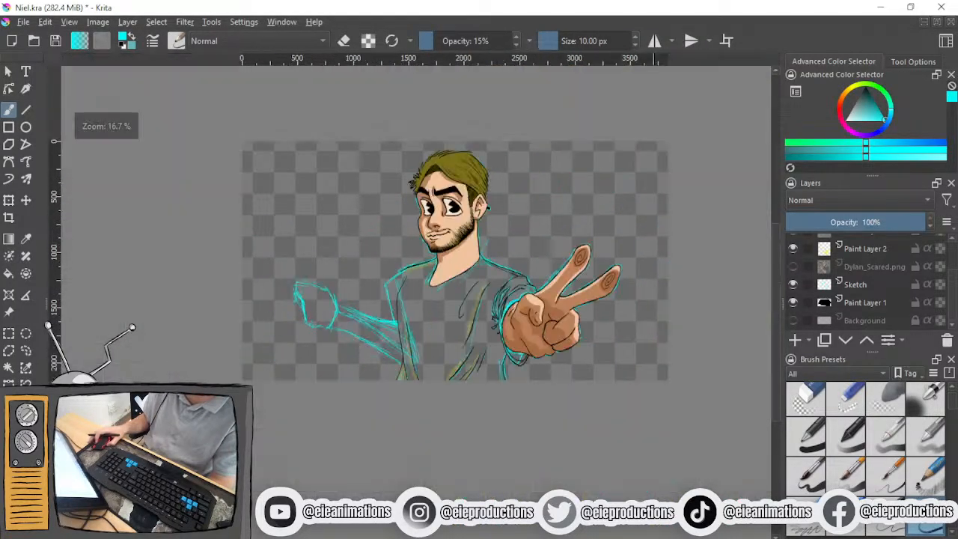
scroll(377, 273, "up", 1)
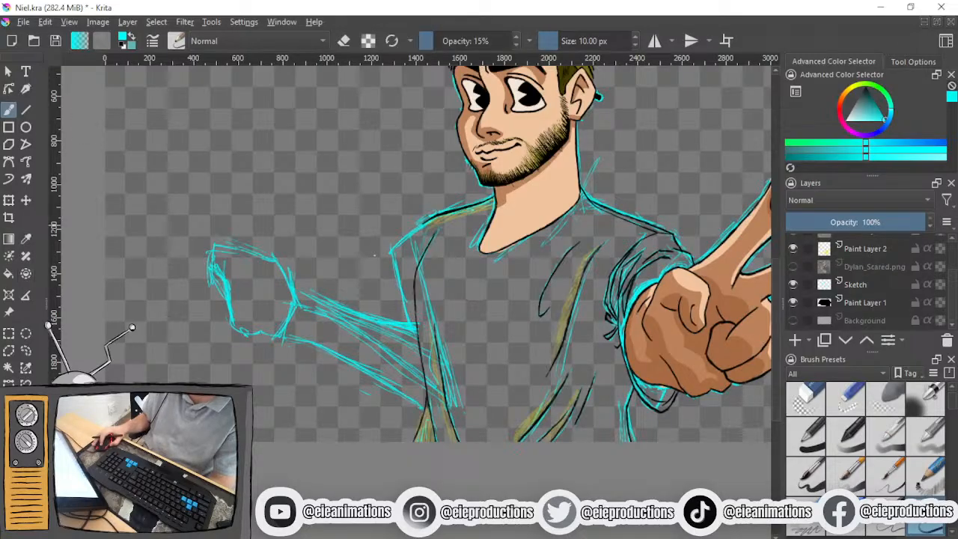
left_click(26, 349)
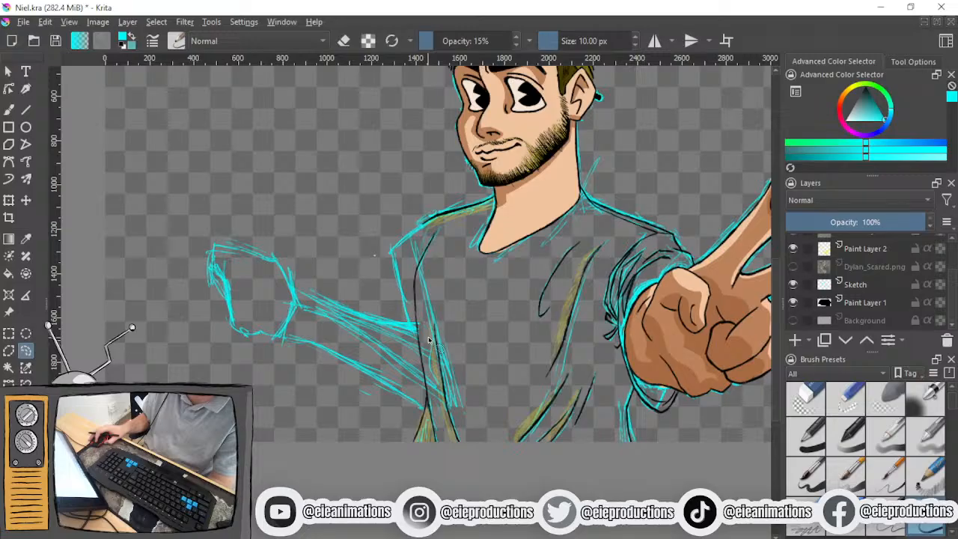
mouse_move(210, 223)
left_mouse_down()
mouse_move(224, 368)
mouse_move(288, 404)
mouse_move(397, 425)
mouse_move(436, 415)
mouse_move(408, 294)
left_mouse_up()
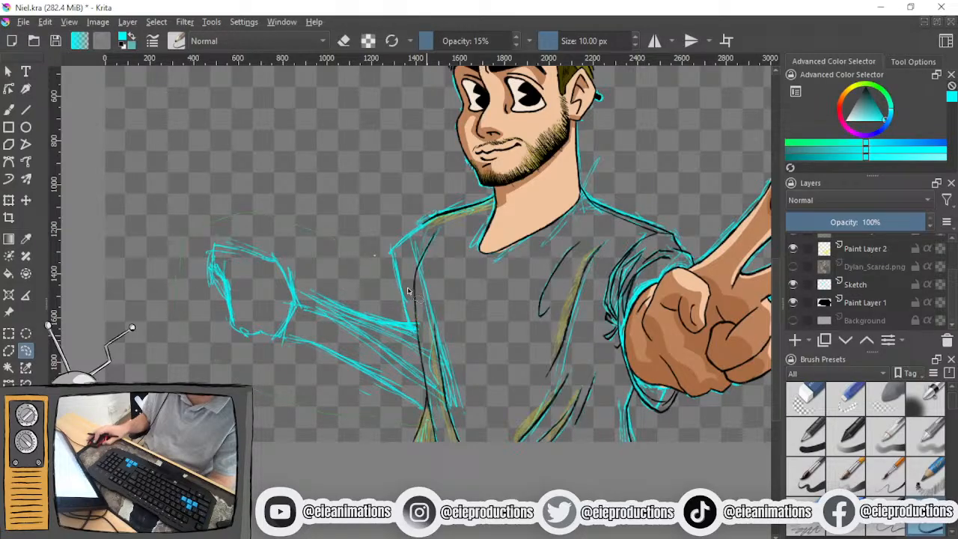
left_click(9, 202)
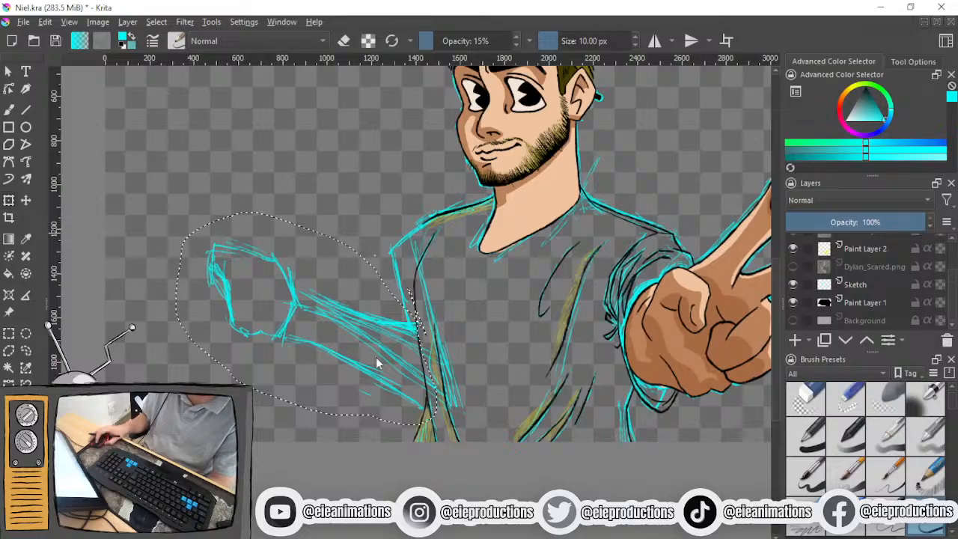
mouse_move(374, 349)
left_mouse_down()
mouse_move(367, 376)
mouse_move(392, 387)
left_mouse_up()
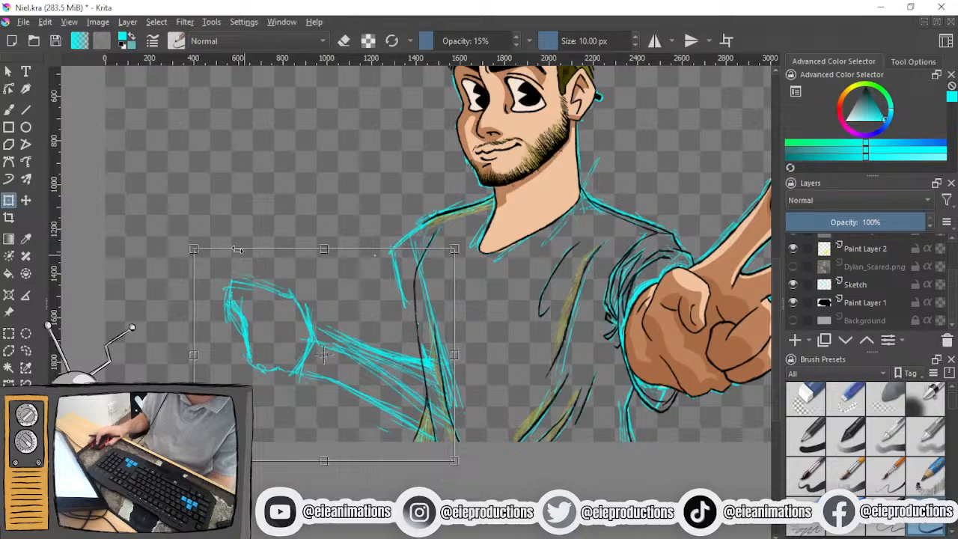
left_click_drag(218, 212, 242, 212)
key("Return")
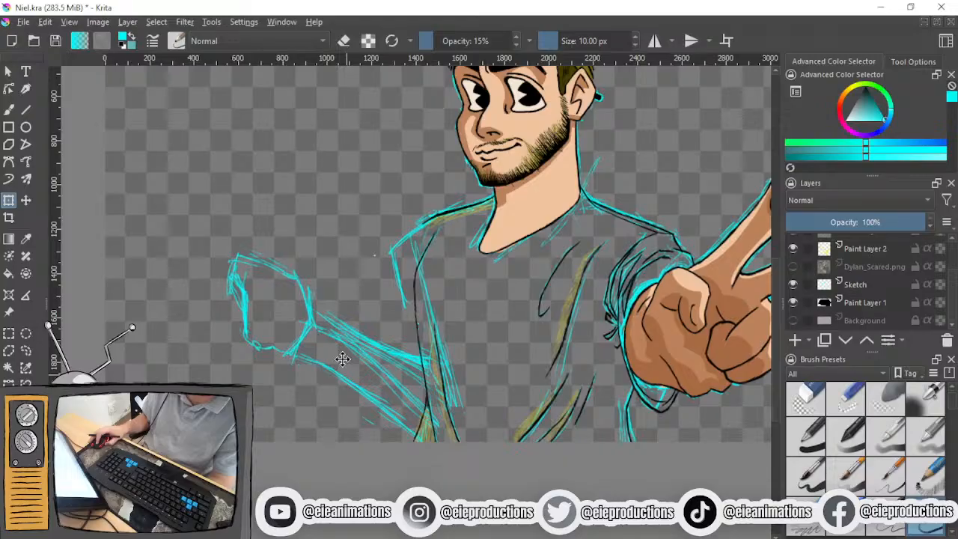
Clear the selection around the transformed arm and return to the freehand brush
left_click(342, 359)
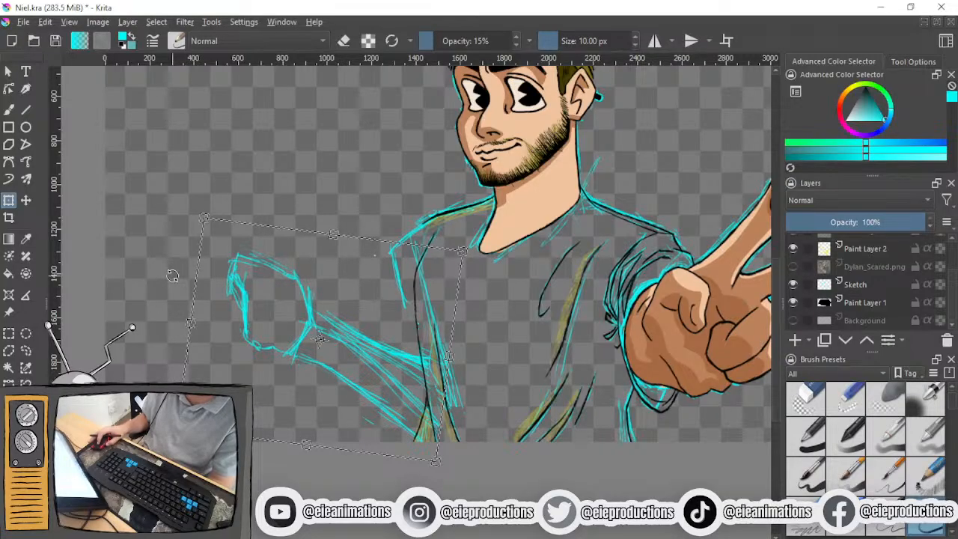
key("b")
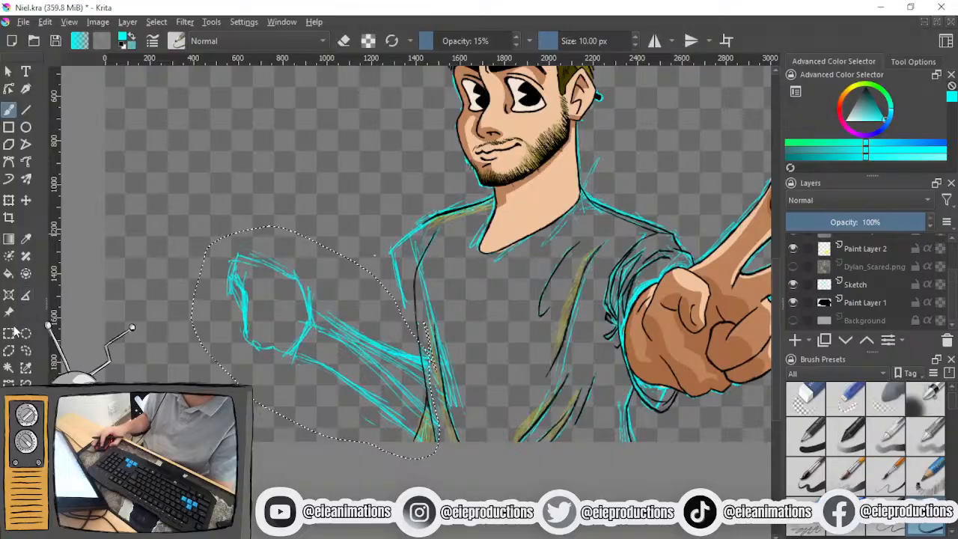
key("ctrl+r")
left_click(134, 200)
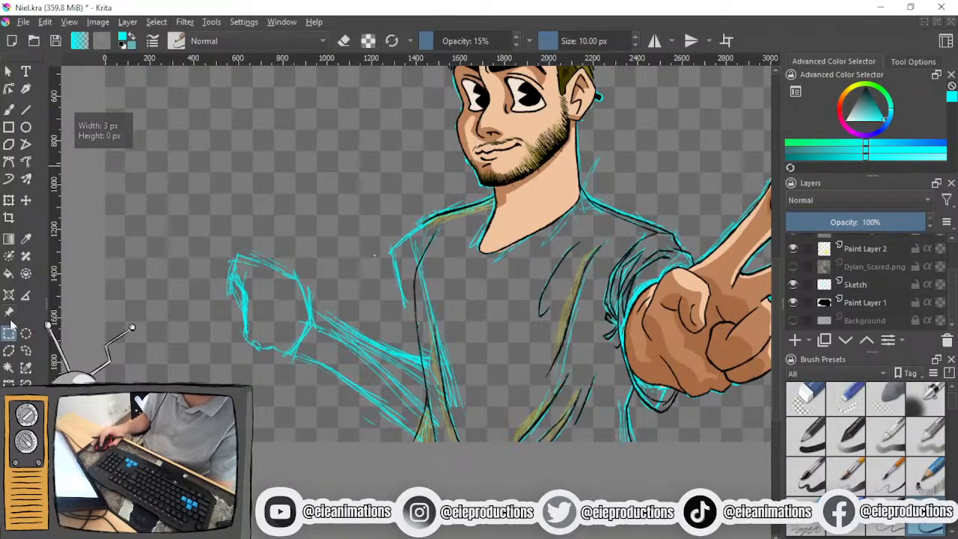
left_click(10, 111)
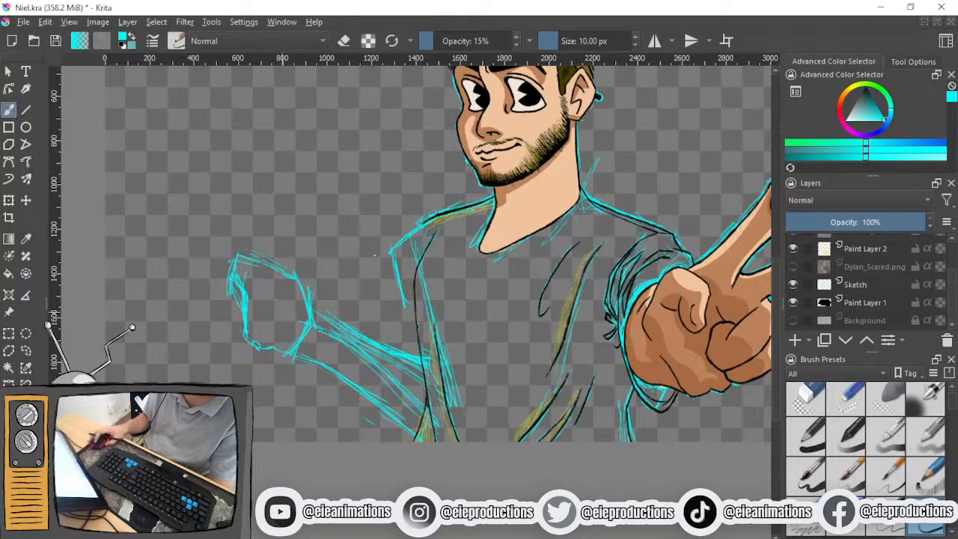
Extend the outer sleeve edge in cyan from the shoulder down to the repositioned arm and add a short hem there
scroll(322, 316, "up", 2)
left_click_drag(334, 320, 146, 307)
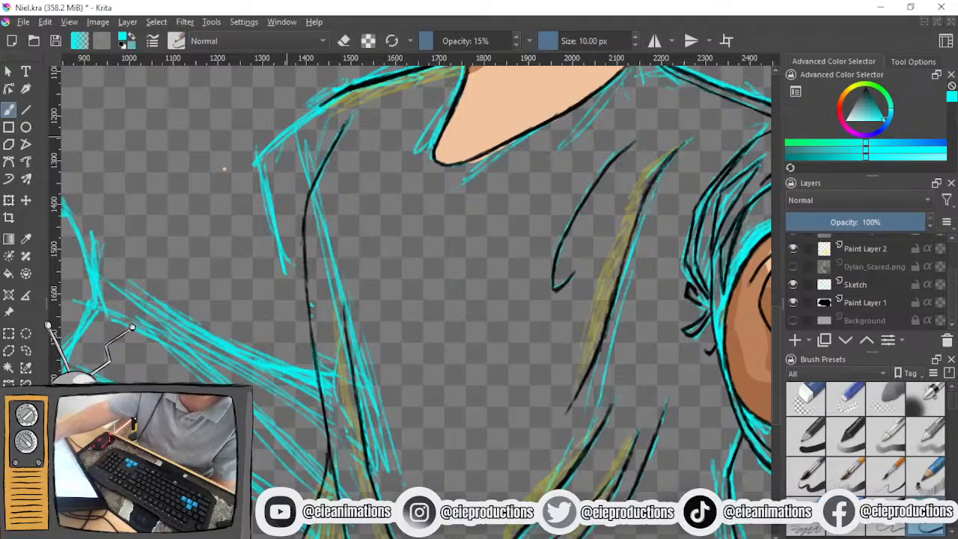
mouse_move(262, 187)
left_mouse_down()
mouse_move(287, 323)
mouse_move(334, 362)
left_mouse_up()
left_click_drag(287, 327, 311, 347)
mouse_move(280, 329)
left_mouse_down()
mouse_move(292, 336)
mouse_move(280, 356)
mouse_move(310, 349)
left_mouse_up()
left_click_drag(268, 262, 291, 355)
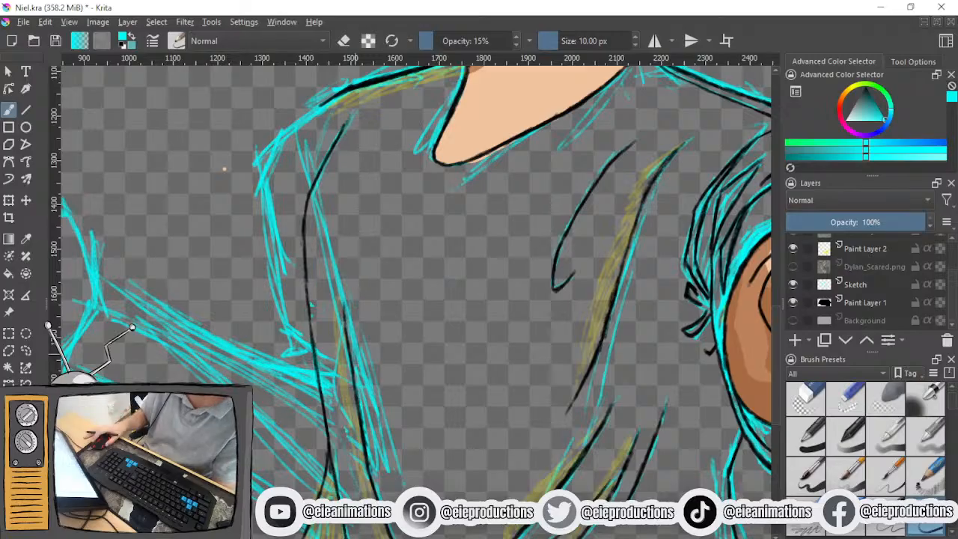
Sketch a pointed cloth fold near the sleeve hem in cyan and thicken the outer sleeve edge above it
scroll(356, 352, "down", 4)
scroll(356, 352, "up", 2)
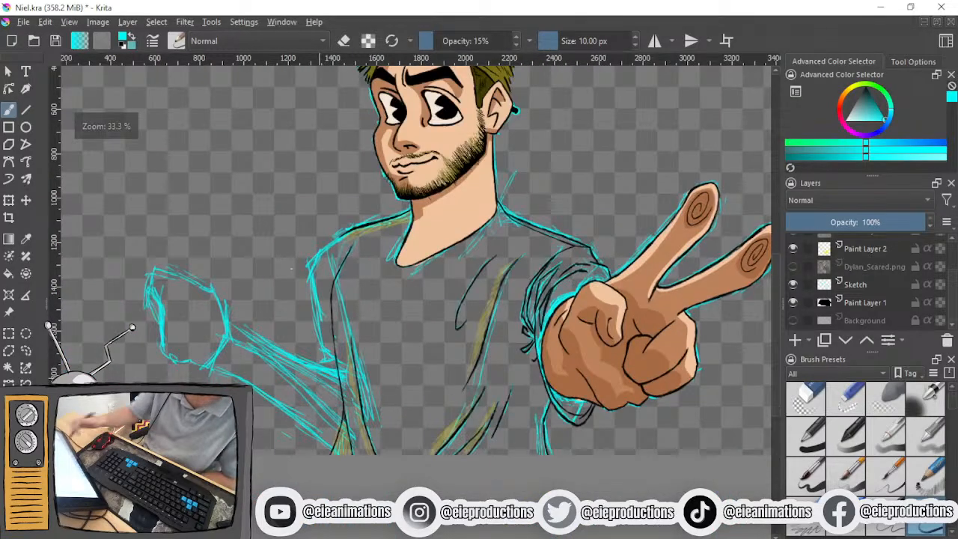
scroll(353, 333, "up", 3)
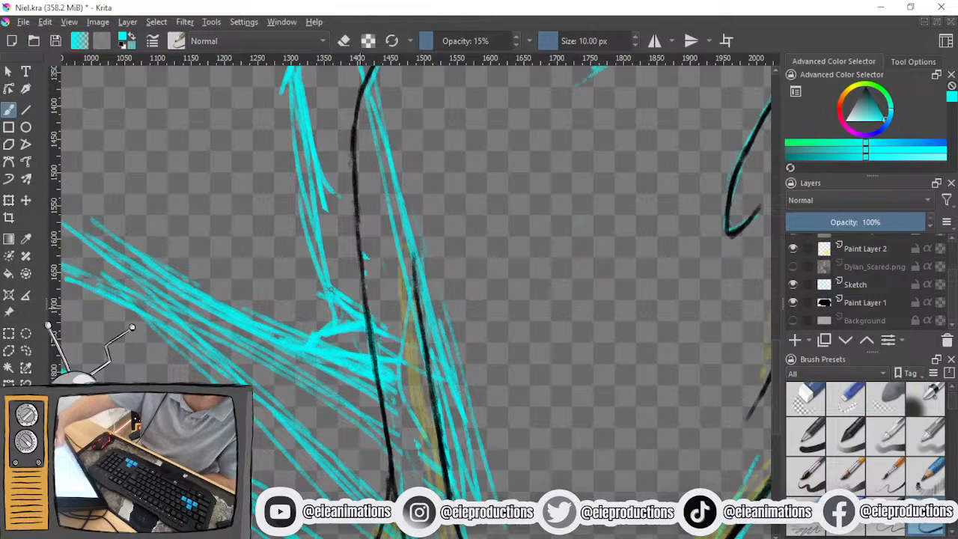
mouse_move(356, 318)
left_mouse_down()
mouse_move(301, 271)
mouse_move(326, 181)
mouse_move(311, 241)
left_mouse_up()
mouse_move(319, 287)
left_mouse_down()
mouse_move(331, 327)
mouse_move(323, 284)
mouse_move(385, 330)
mouse_move(333, 303)
mouse_move(294, 112)
left_mouse_up()
left_click_drag(293, 113, 318, 232)
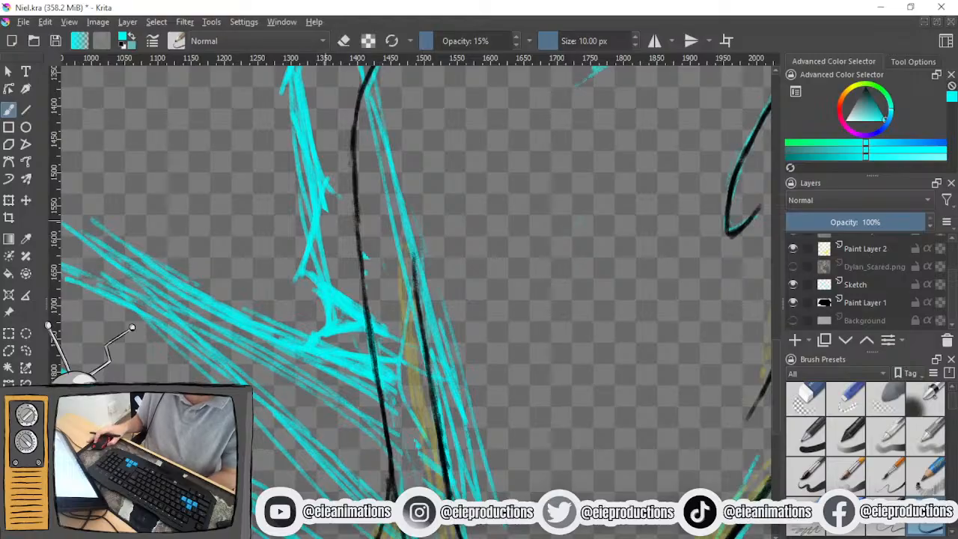
Sketch cyan fold lines at the shoulder corner and inside the sleeve, plus another shoulder line running to the neck
scroll(239, 276, "up", 5)
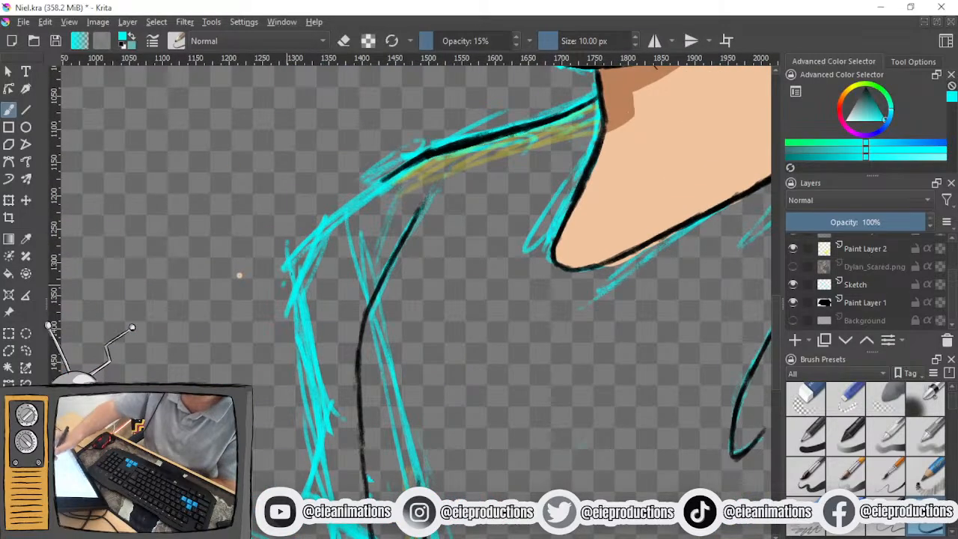
mouse_move(310, 248)
left_mouse_down()
mouse_move(284, 281)
mouse_move(372, 329)
left_mouse_up()
left_click_drag(323, 274, 363, 317)
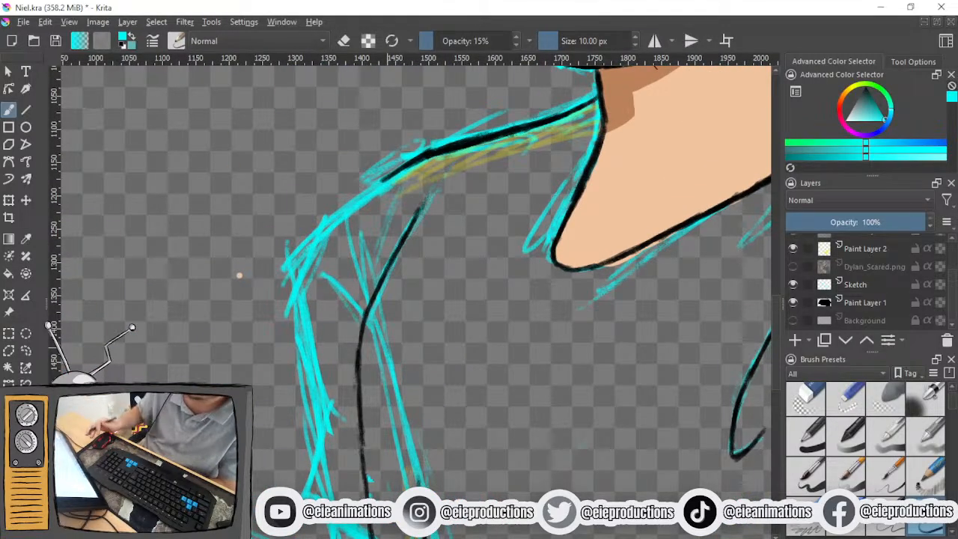
scroll(387, 322, "down", 3)
scroll(334, 305, "up", 2)
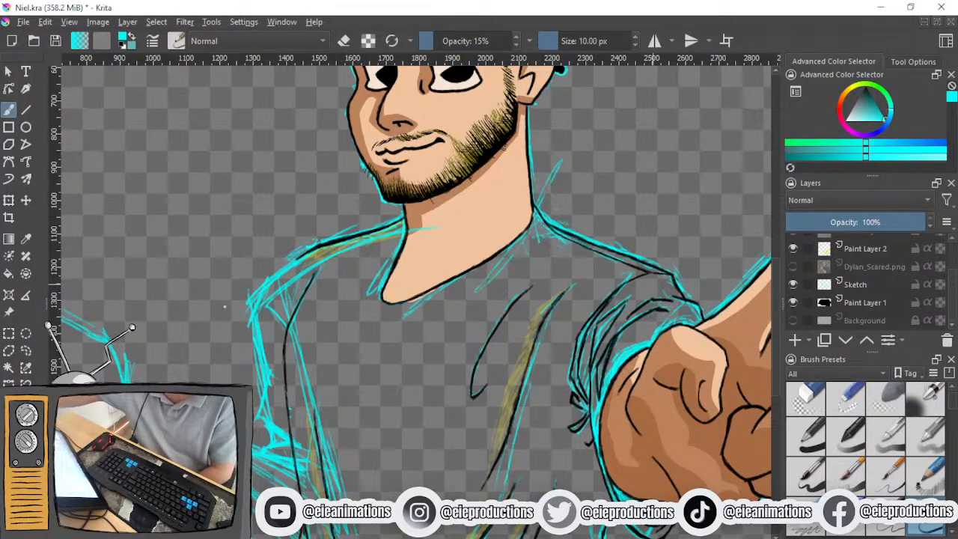
left_click_drag(224, 305, 342, 206)
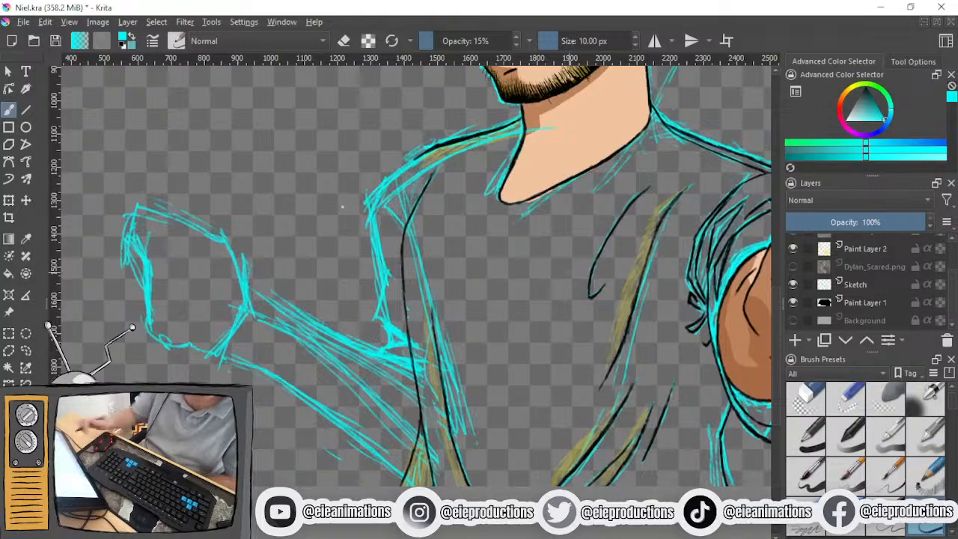
left_click_drag(387, 235, 393, 307)
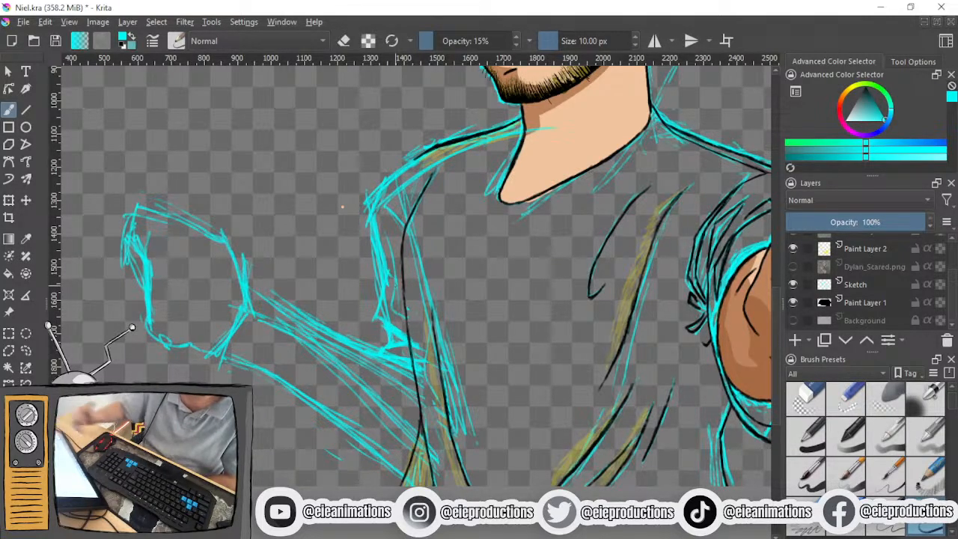
Build up the outer edge of the hand shape with short cyan strokes from its upper corner down to its base
scroll(341, 207, "down", 2)
scroll(401, 191, "up", 2)
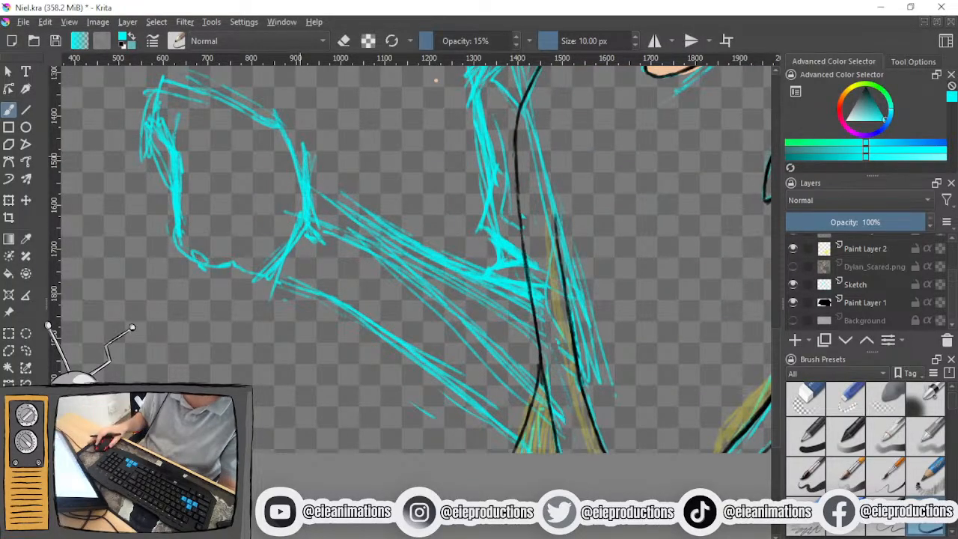
left_click_drag(436, 80, 555, 186)
mouse_move(283, 253)
left_mouse_down()
mouse_move(289, 291)
mouse_move(289, 276)
left_mouse_up()
left_click_drag(280, 235, 262, 262)
left_click_drag(285, 197, 274, 229)
mouse_move(273, 253)
left_mouse_down()
mouse_move(285, 275)
mouse_move(284, 339)
mouse_move(299, 370)
left_mouse_up()
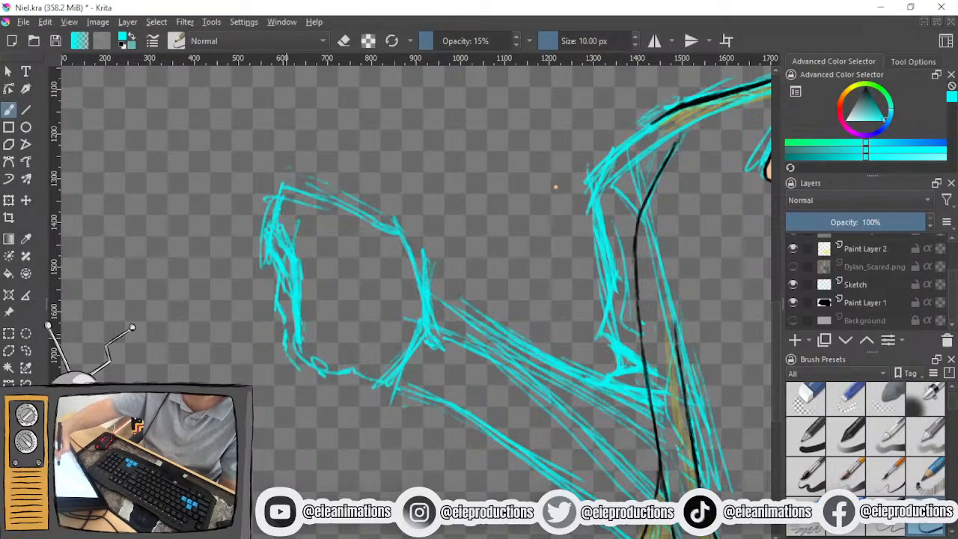
Reinforce the lower edge of the hand near the wrist with short cyan strokes
mouse_move(282, 337)
left_mouse_down()
mouse_move(297, 369)
mouse_move(355, 377)
left_mouse_up()
left_click_drag(351, 367, 366, 349)
left_click_drag(326, 380, 357, 357)
left_click_drag(346, 369, 358, 335)
Erase the heavy outer edge of the hand shape with the 50 px eraser preset
mouse_move(339, 202)
left_mouse_down()
mouse_move(324, 187)
mouse_move(310, 199)
mouse_move(375, 203)
mouse_move(404, 226)
mouse_move(223, 247)
left_mouse_up()
scroll(378, 232, "down", 4)
scroll(262, 187, "up", 2)
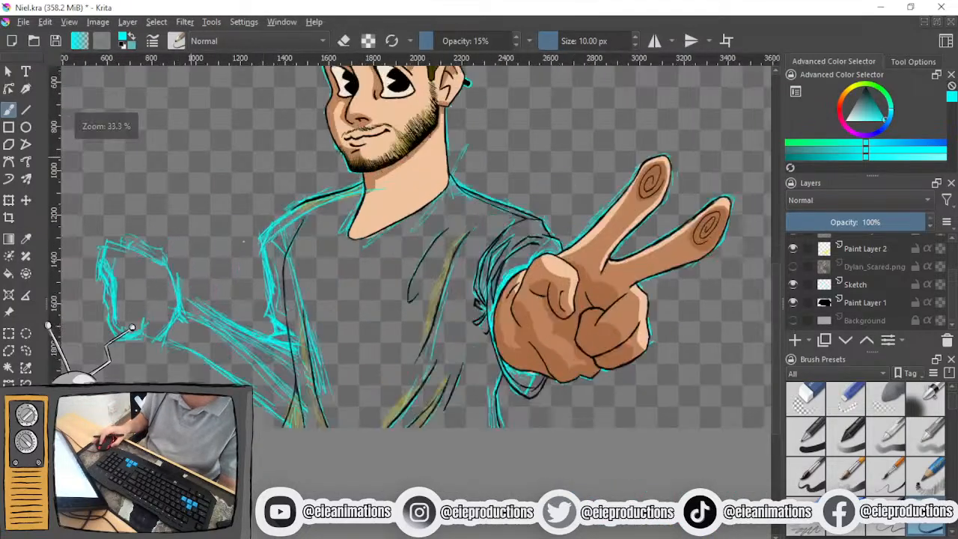
left_click_drag(282, 199, 370, 215)
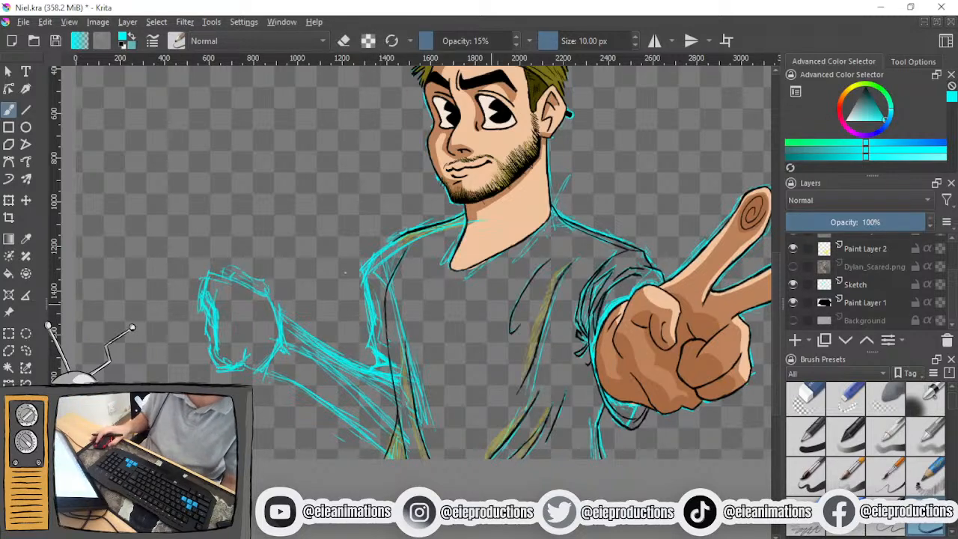
scroll(345, 273, "up", 2)
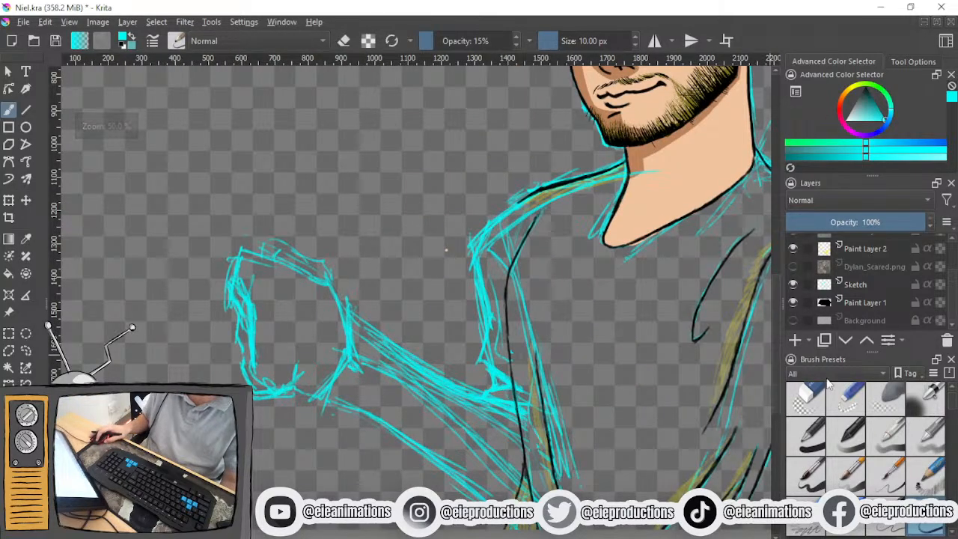
left_click(813, 398)
mouse_move(235, 258)
left_mouse_down()
mouse_move(265, 386)
mouse_move(247, 264)
mouse_move(226, 359)
mouse_move(253, 262)
left_mouse_up()
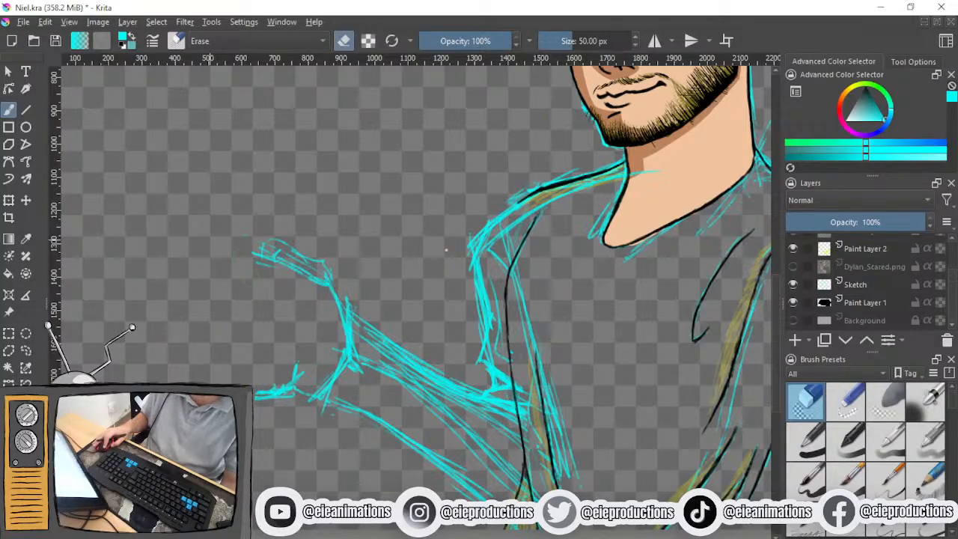
Redraw the hand's lower edge and a wider curved outer edge in cyan with the 10 px sketch brush
left_click(927, 526)
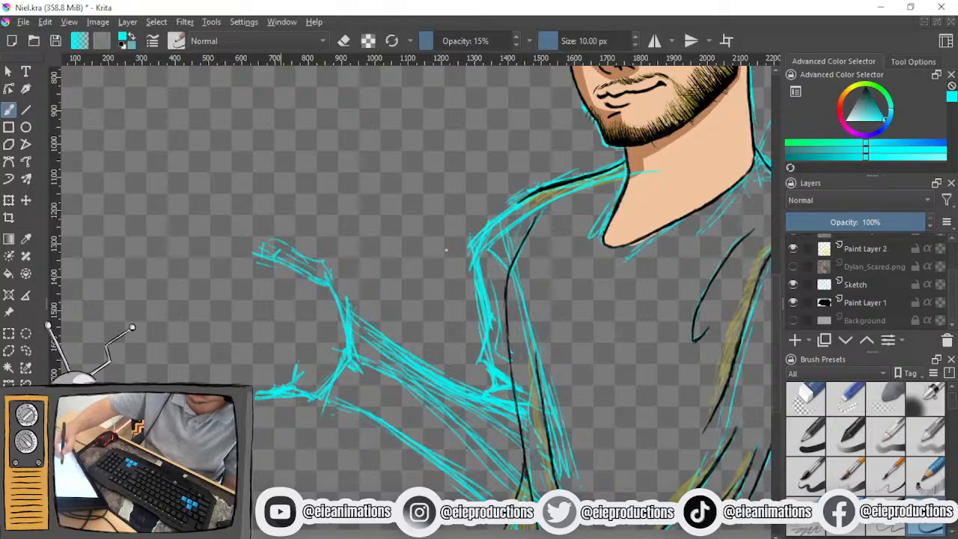
left_click_drag(327, 390, 302, 405)
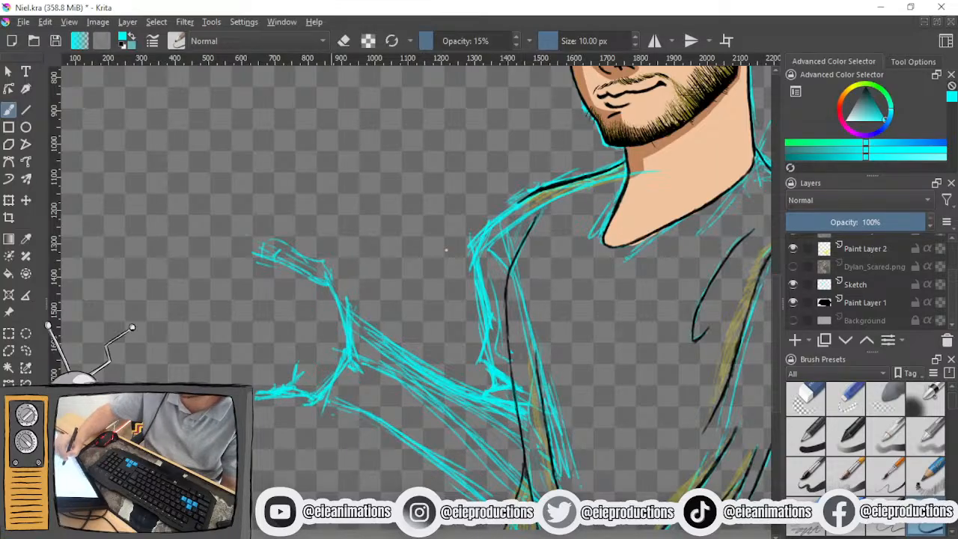
left_click_drag(223, 395, 307, 405)
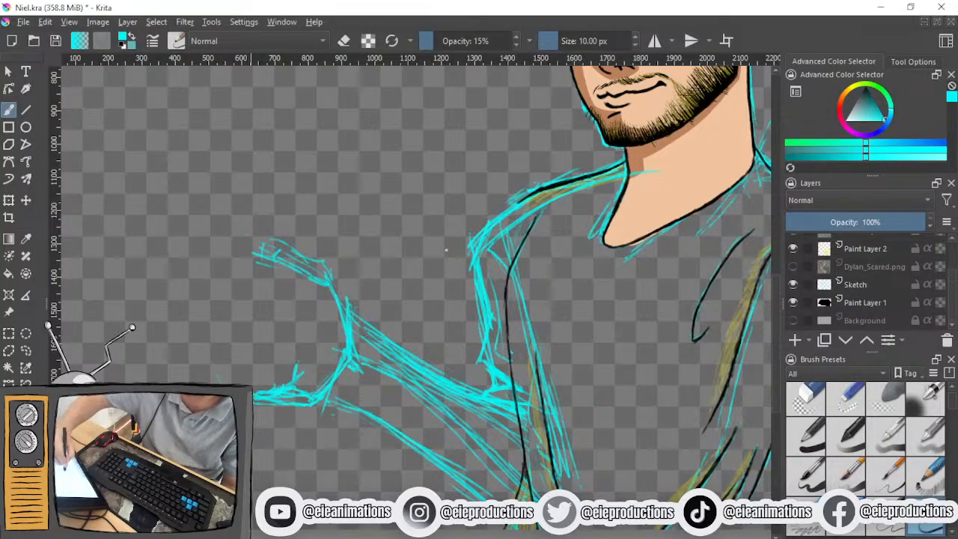
left_click_drag(247, 245, 206, 359)
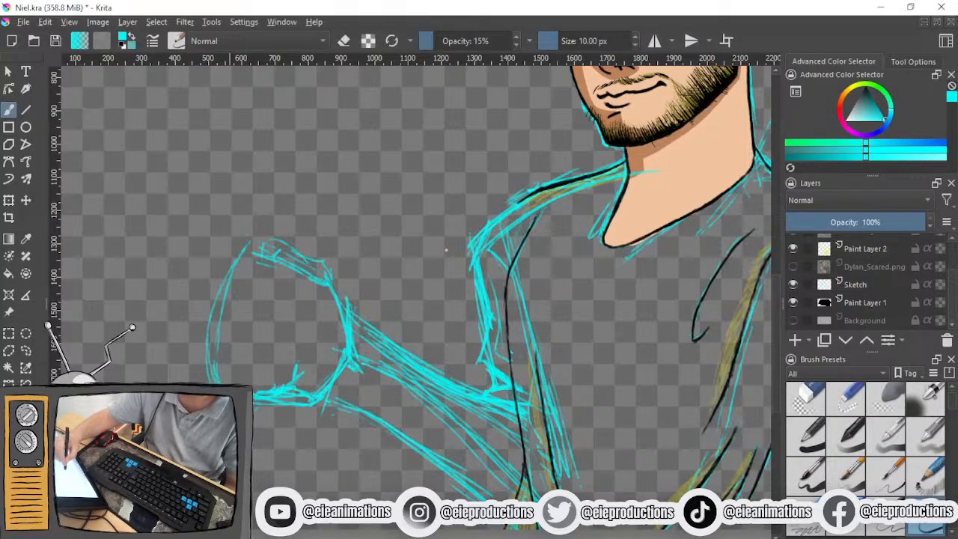
Sketch a cyan line inside the hand for the finger ends and a short curve below its upper corner
left_click_drag(274, 342, 269, 371)
left_click_drag(271, 360, 264, 390)
left_click_drag(277, 340, 269, 372)
left_click_drag(276, 319, 273, 347)
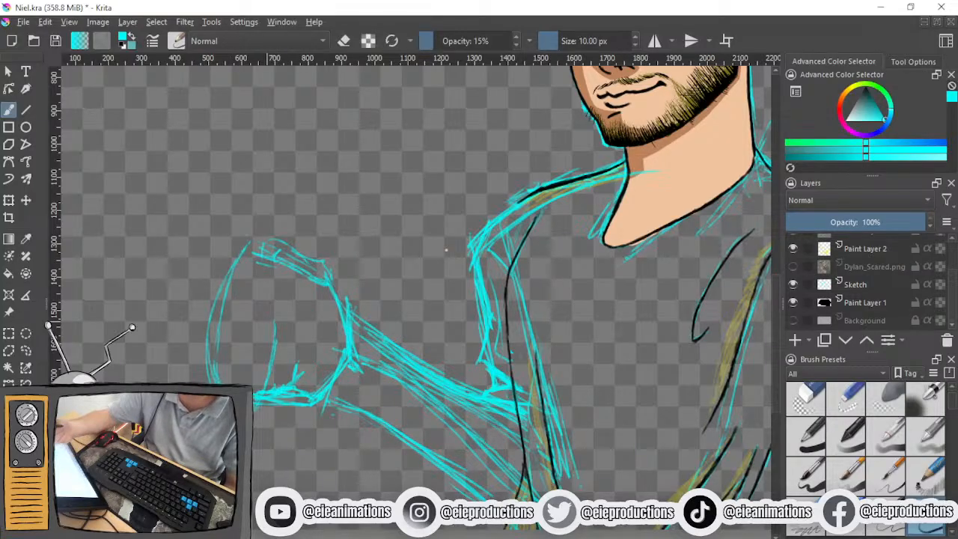
left_click_drag(258, 286, 238, 300)
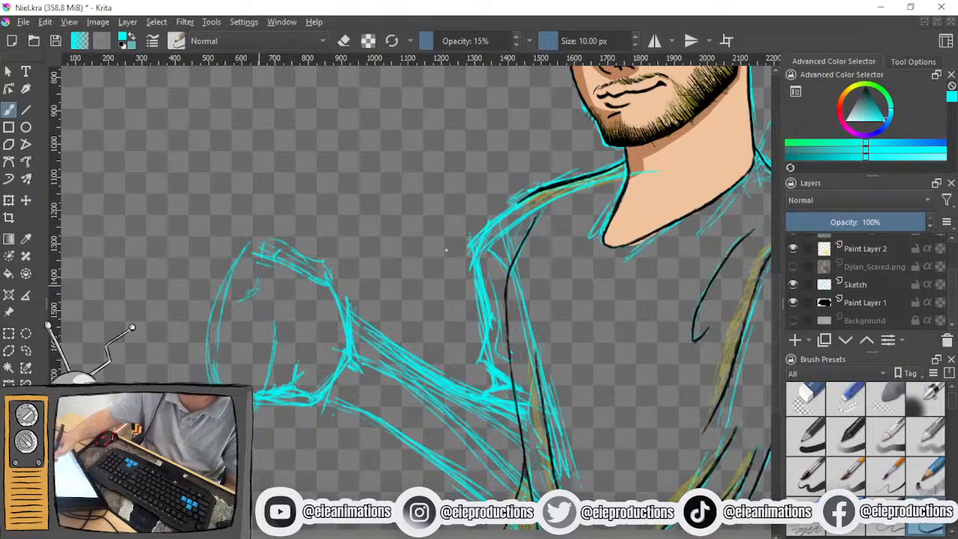
Sketch the uppermost curled finger in cyan at the hand's upper outer corner, closing its rounded tip
mouse_move(244, 241)
left_mouse_down()
mouse_move(258, 266)
mouse_move(244, 243)
mouse_move(216, 275)
left_mouse_up()
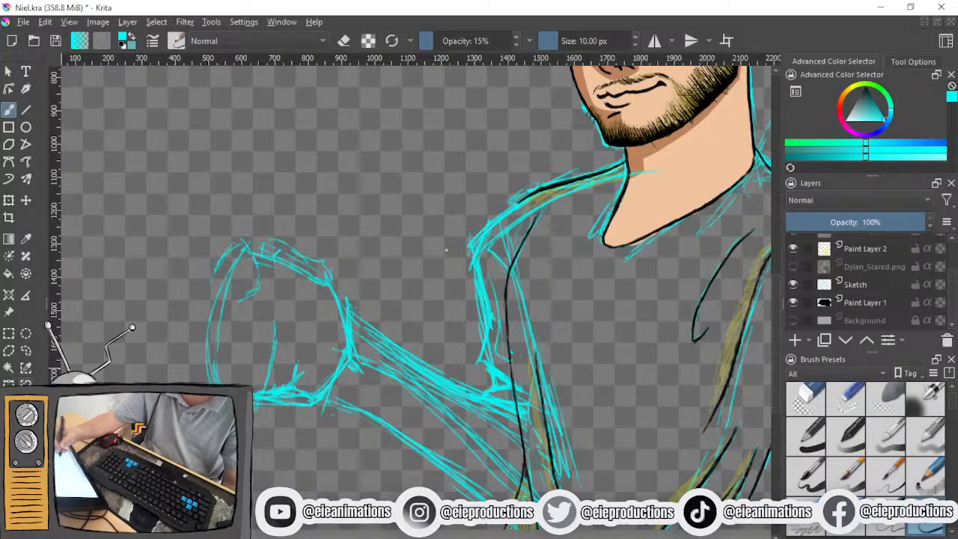
left_click_drag(249, 254, 260, 285)
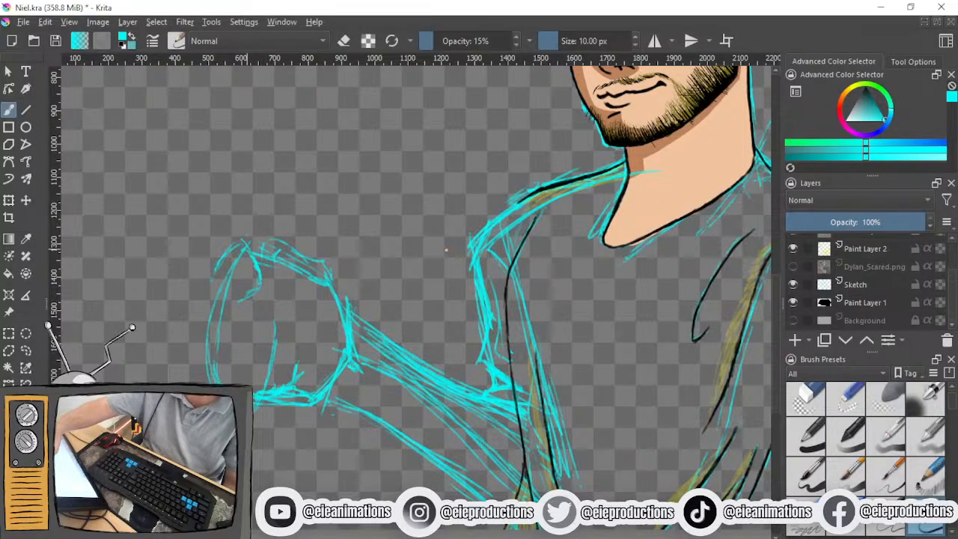
mouse_move(237, 241)
left_mouse_down()
mouse_move(266, 249)
mouse_move(241, 238)
left_mouse_up()
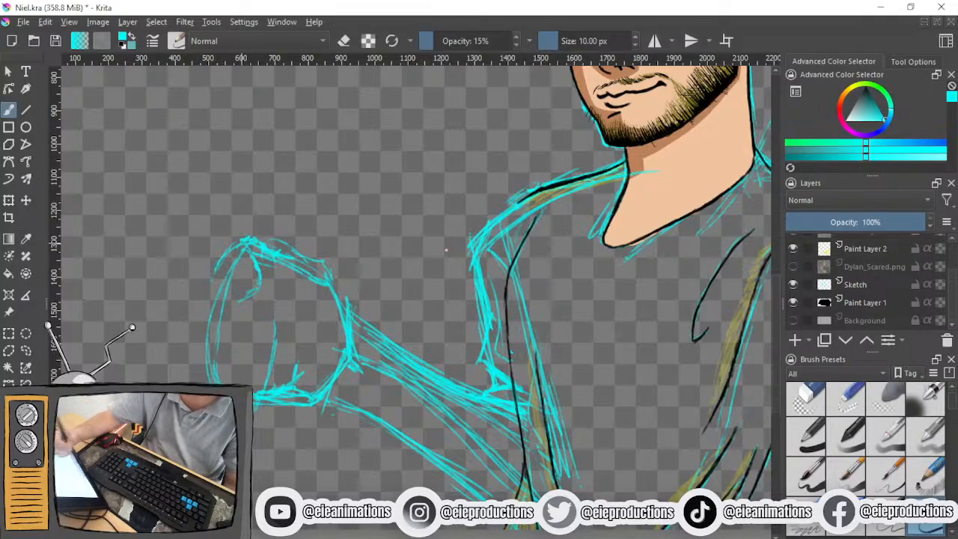
left_click_drag(259, 280, 266, 295)
mouse_move(219, 270)
left_mouse_down()
mouse_move(223, 288)
mouse_move(223, 278)
left_mouse_up()
mouse_move(223, 275)
left_mouse_down()
mouse_move(232, 302)
mouse_move(265, 292)
mouse_move(259, 277)
mouse_move(260, 297)
mouse_move(232, 293)
left_mouse_up()
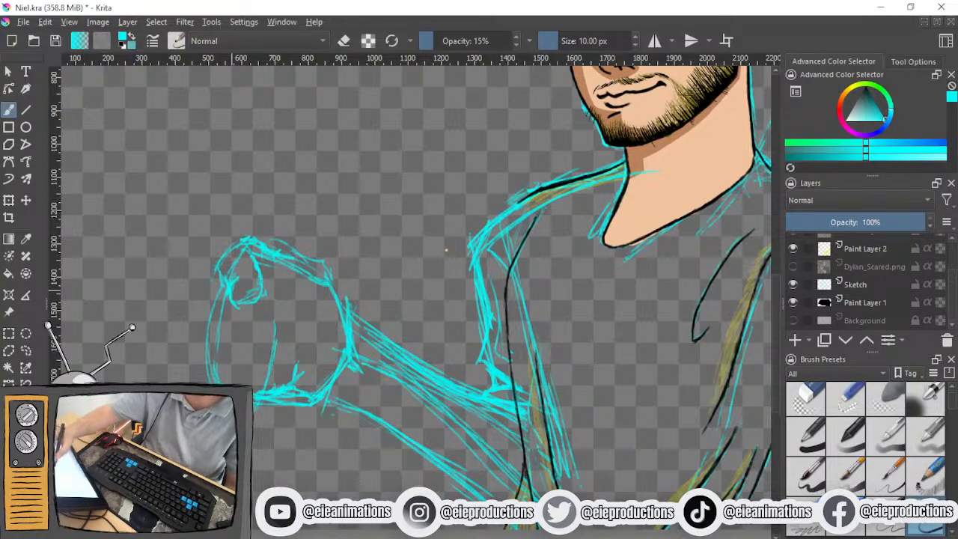
Sketch the second and third curled fingers in cyan below the uppermost one
mouse_move(224, 288)
left_mouse_down()
mouse_move(212, 320)
mouse_move(223, 349)
mouse_move(243, 347)
left_mouse_up()
mouse_move(220, 324)
left_mouse_down()
mouse_move(248, 351)
mouse_move(262, 349)
mouse_move(258, 315)
mouse_move(258, 355)
left_mouse_up()
left_click_drag(257, 354, 274, 342)
left_click_drag(261, 321, 267, 350)
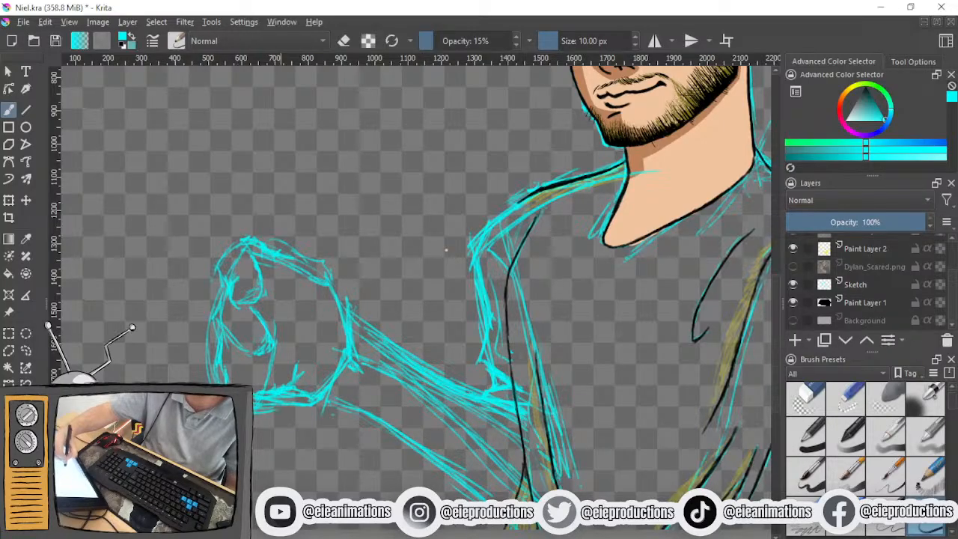
left_click_drag(284, 370, 245, 378)
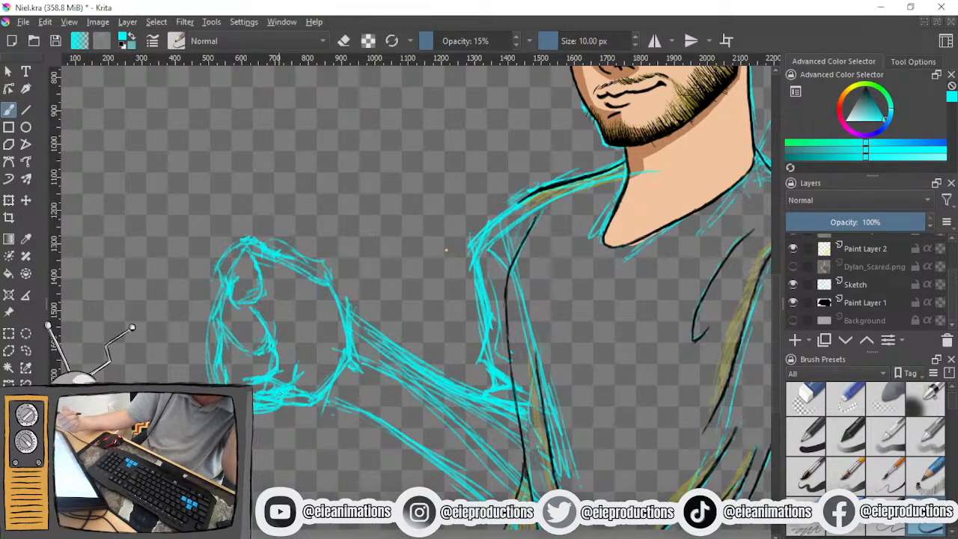
Erase the outer contours of the upper two fingers
left_click(807, 403)
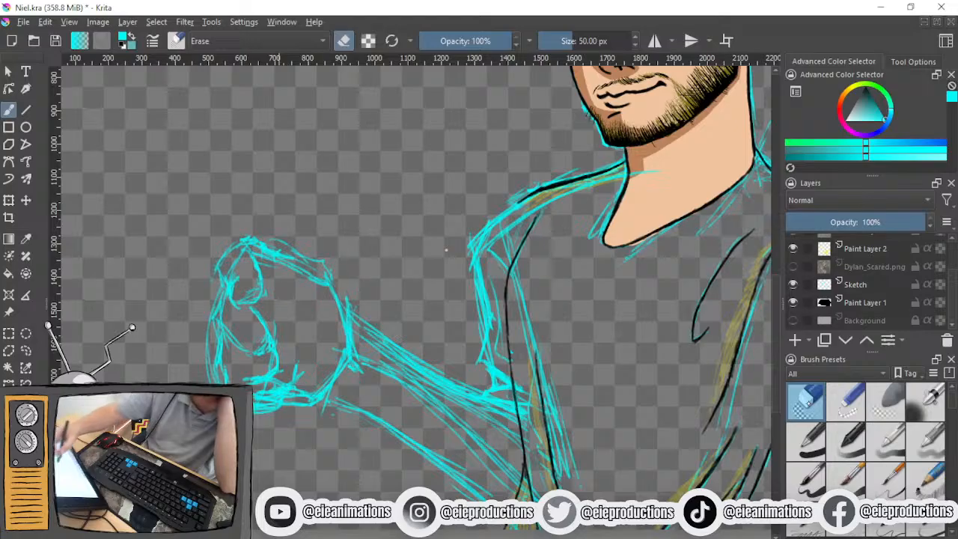
mouse_move(239, 242)
left_mouse_down()
mouse_move(220, 264)
mouse_move(238, 256)
left_mouse_up()
left_click_drag(212, 302, 212, 327)
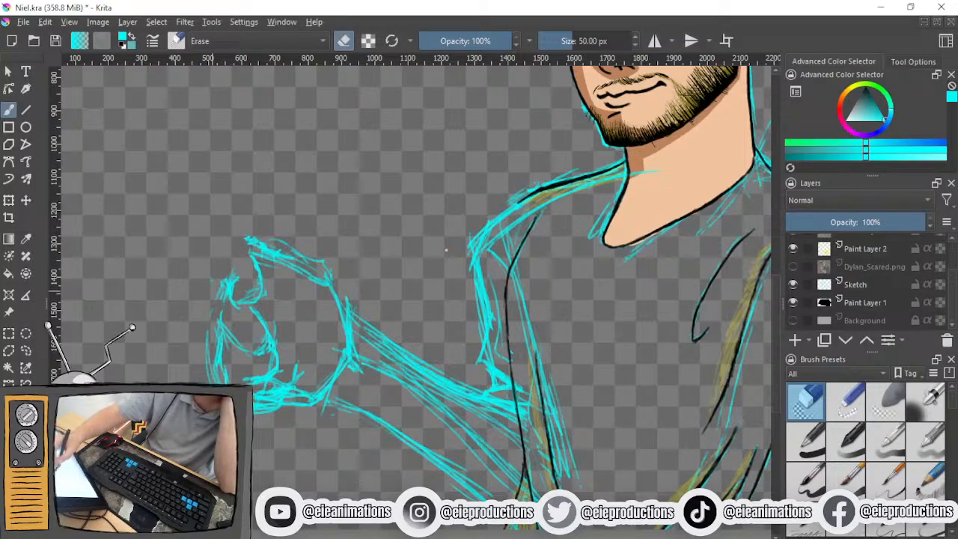
mouse_move(221, 286)
left_mouse_down()
mouse_move(220, 326)
mouse_move(206, 342)
left_mouse_up()
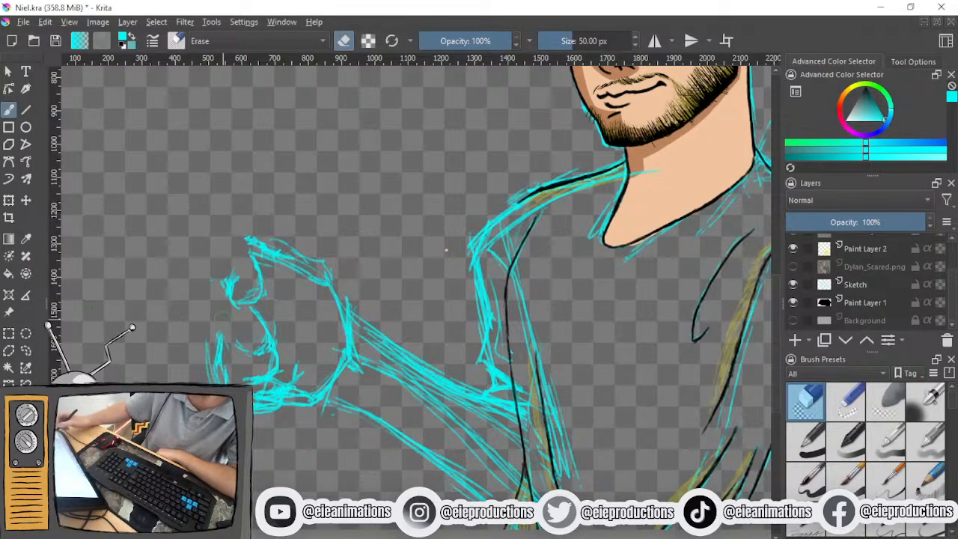
Redraw the upper two fingers in cyan so that they extend farther outward from the hand
key("slash")
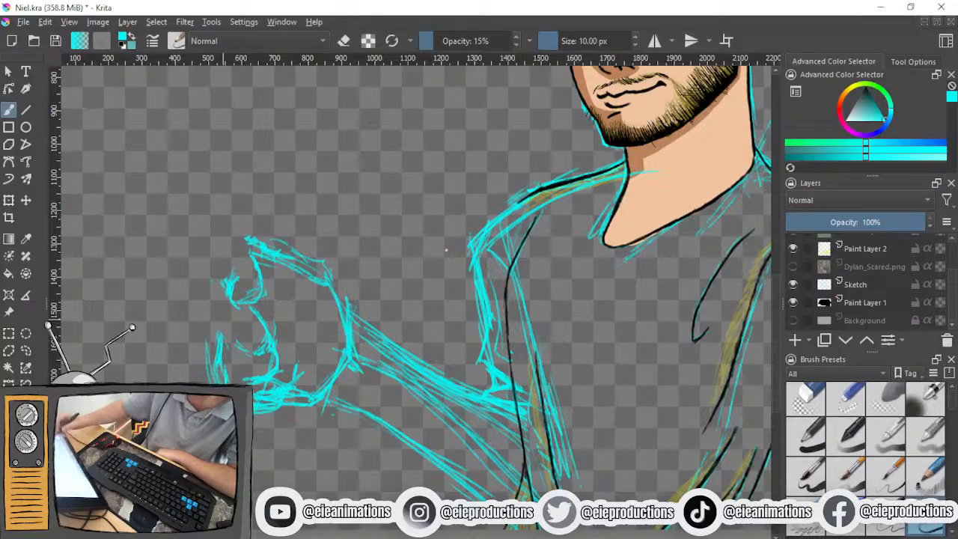
left_click_drag(223, 332, 234, 344)
mouse_move(209, 284)
left_mouse_down()
mouse_move(202, 312)
mouse_move(219, 330)
mouse_move(196, 321)
mouse_move(197, 294)
mouse_move(223, 287)
mouse_move(219, 276)
mouse_move(205, 278)
left_mouse_up()
mouse_move(202, 224)
left_mouse_down()
mouse_move(211, 271)
mouse_move(205, 238)
mouse_move(244, 223)
mouse_move(264, 241)
left_mouse_up()
left_click_drag(205, 256, 195, 293)
left_click_drag(206, 301, 199, 314)
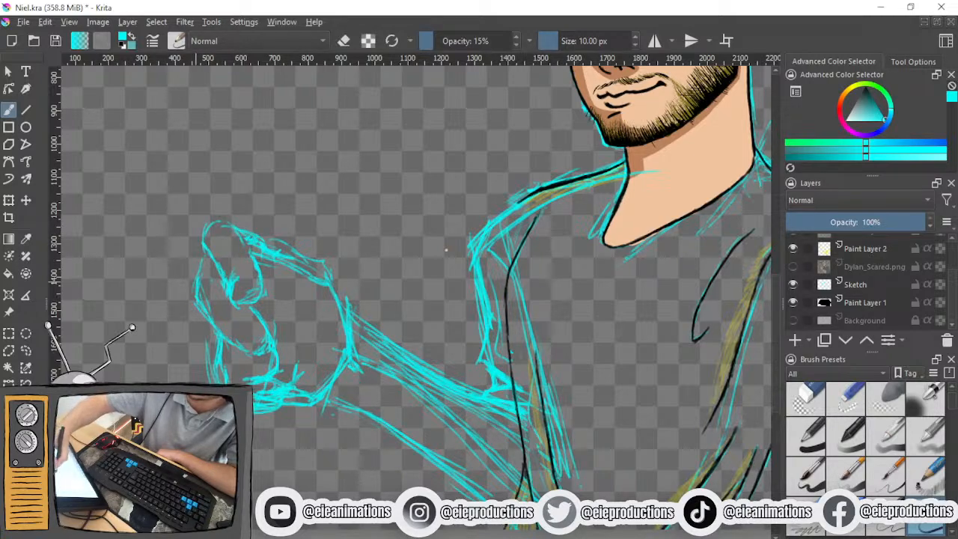
Outline the third finger below the second in cyan and round off the little finger at the hand's base
mouse_move(201, 262)
left_mouse_down()
mouse_move(194, 305)
mouse_move(214, 359)
left_mouse_up()
mouse_move(204, 322)
left_mouse_down()
mouse_move(217, 358)
mouse_move(277, 379)
left_mouse_up()
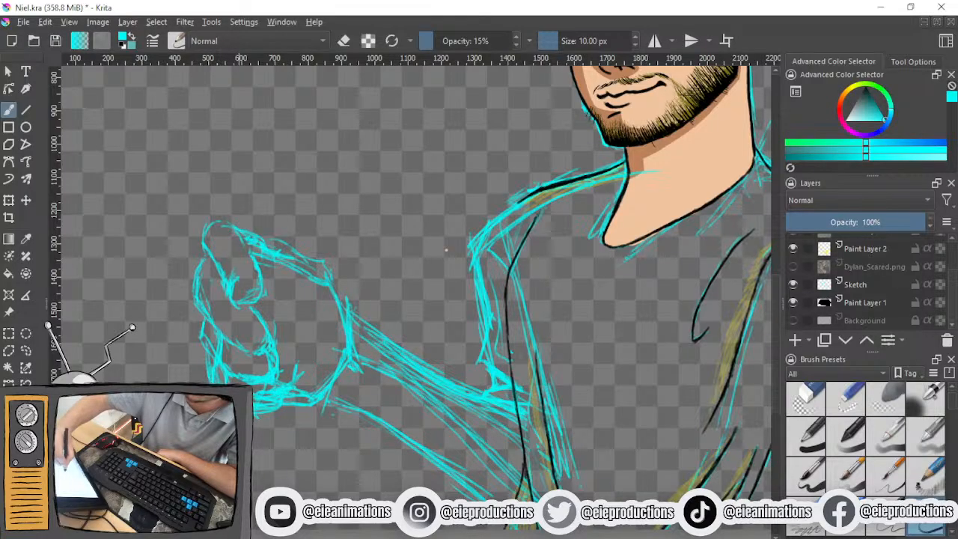
mouse_move(276, 397)
left_mouse_down()
mouse_move(288, 405)
mouse_move(276, 422)
left_mouse_up()
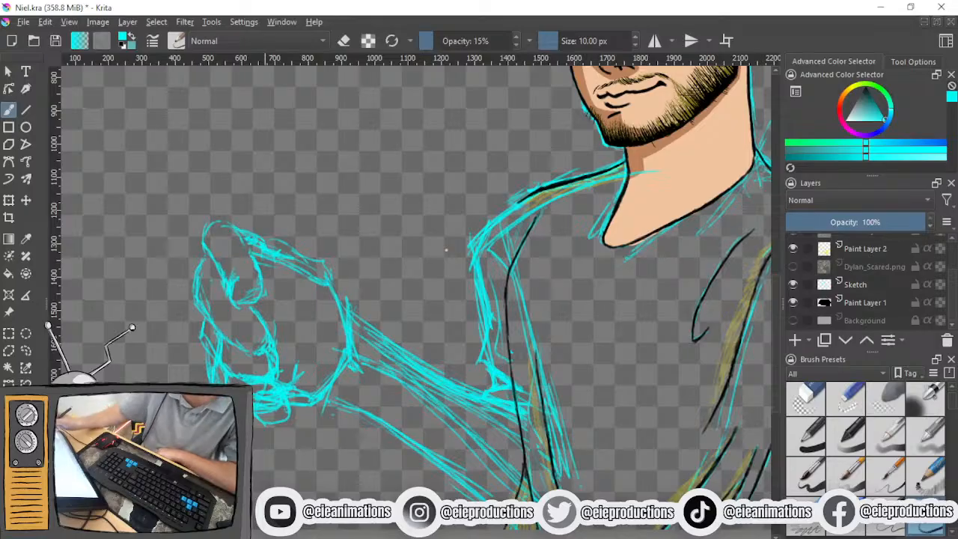
Erase the crowded lines of the lower fingers and the uppermost fingertip, then redraw that fingertip rounder and shorter in cyan
left_click(808, 399)
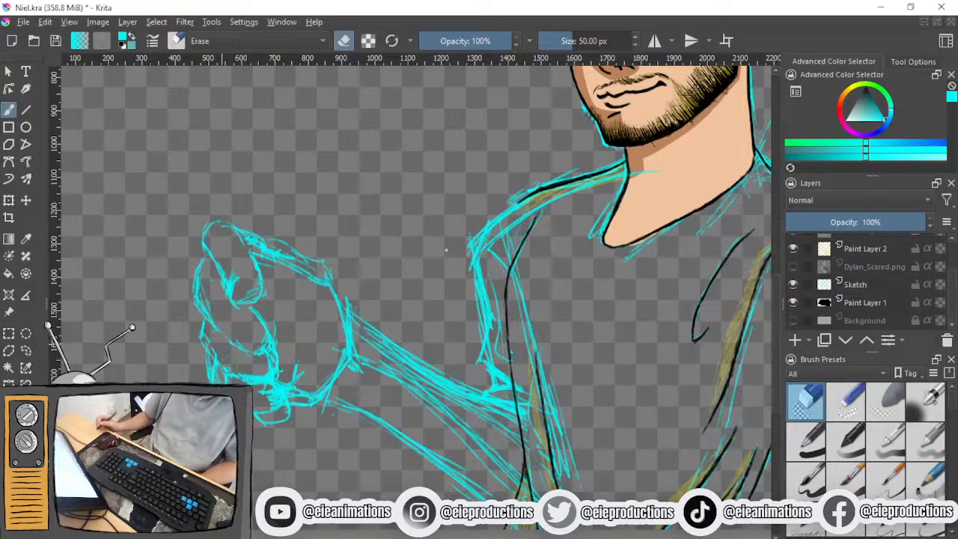
left_click_drag(268, 352, 286, 410)
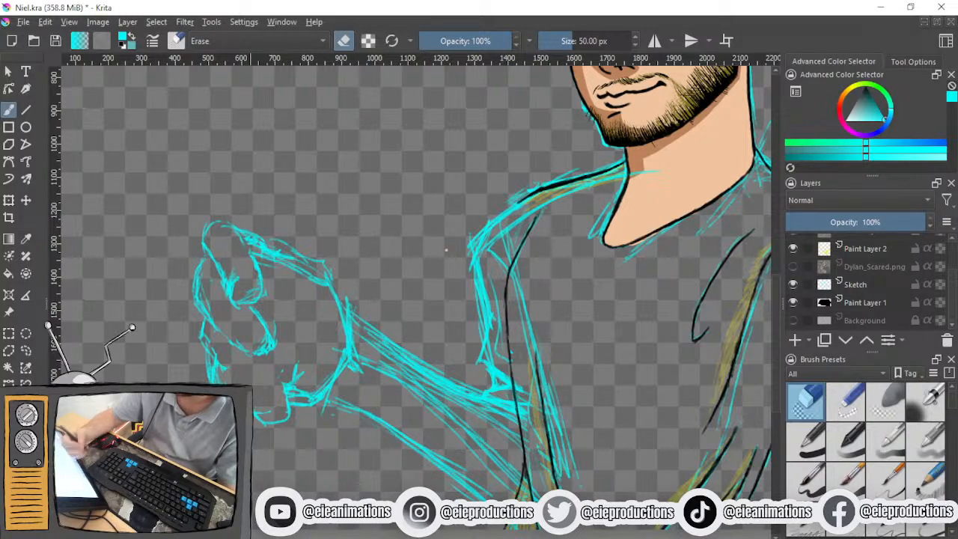
mouse_move(232, 271)
left_mouse_down()
mouse_move(236, 304)
mouse_move(262, 308)
mouse_move(219, 286)
mouse_move(259, 267)
mouse_move(250, 292)
mouse_move(259, 275)
mouse_move(230, 252)
mouse_move(235, 292)
mouse_move(229, 255)
mouse_move(220, 265)
mouse_move(236, 295)
mouse_move(250, 292)
left_mouse_up()
key("e")
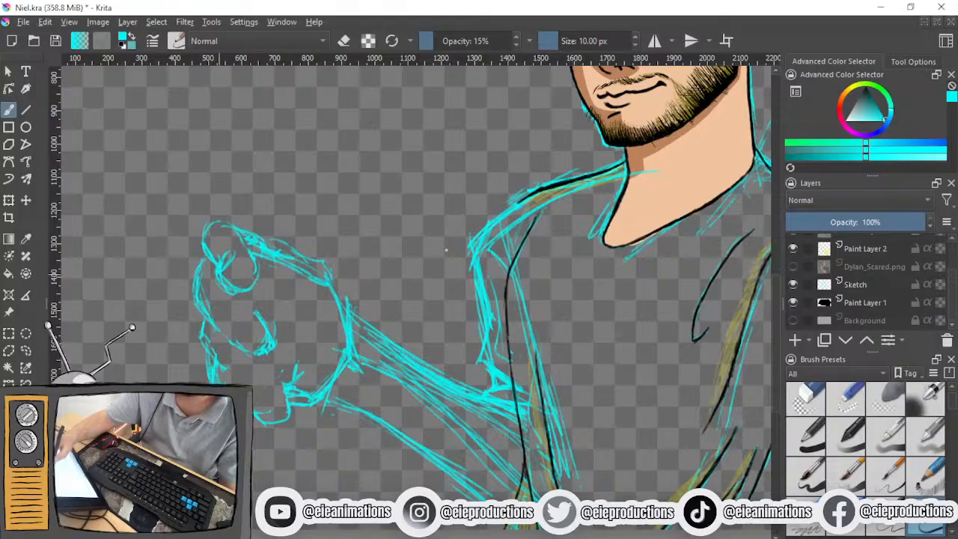
mouse_move(237, 292)
left_mouse_down()
mouse_move(259, 265)
mouse_move(239, 294)
mouse_move(258, 255)
mouse_move(241, 239)
left_mouse_up()
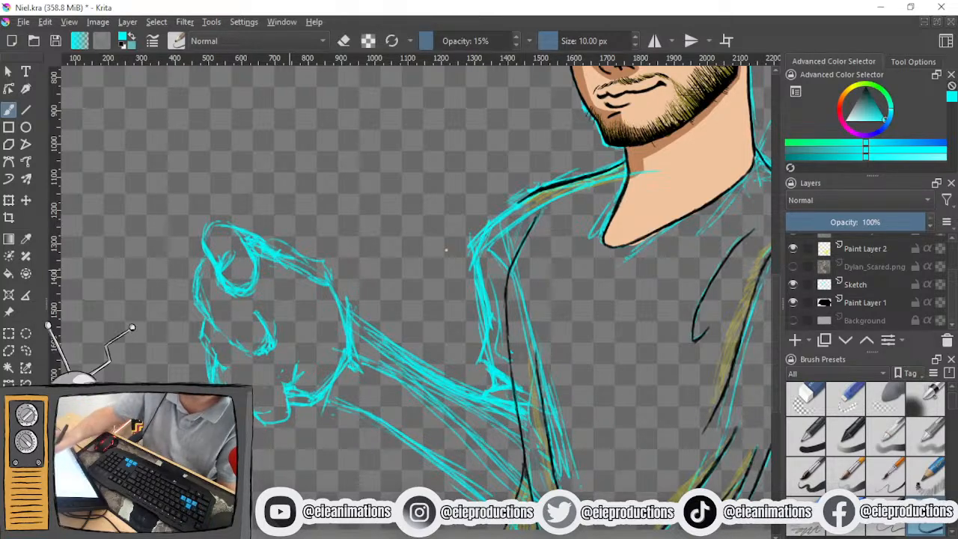
Raise the knuckle above the uppermost finger in cyan and extend the back of the hand down toward the wrist
mouse_move(211, 227)
left_mouse_down()
mouse_move(264, 212)
mouse_move(297, 253)
left_mouse_up()
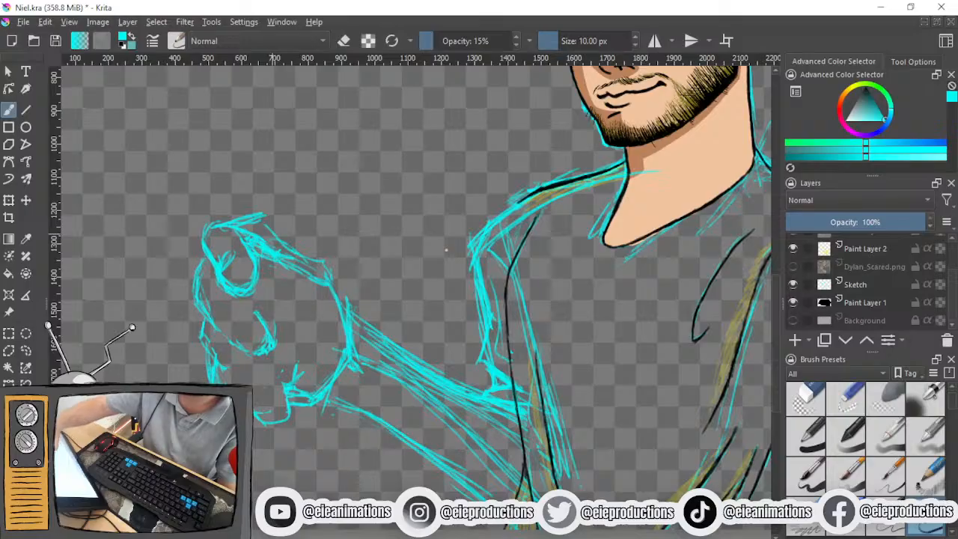
left_click_drag(263, 226, 302, 255)
left_click_drag(259, 222, 321, 269)
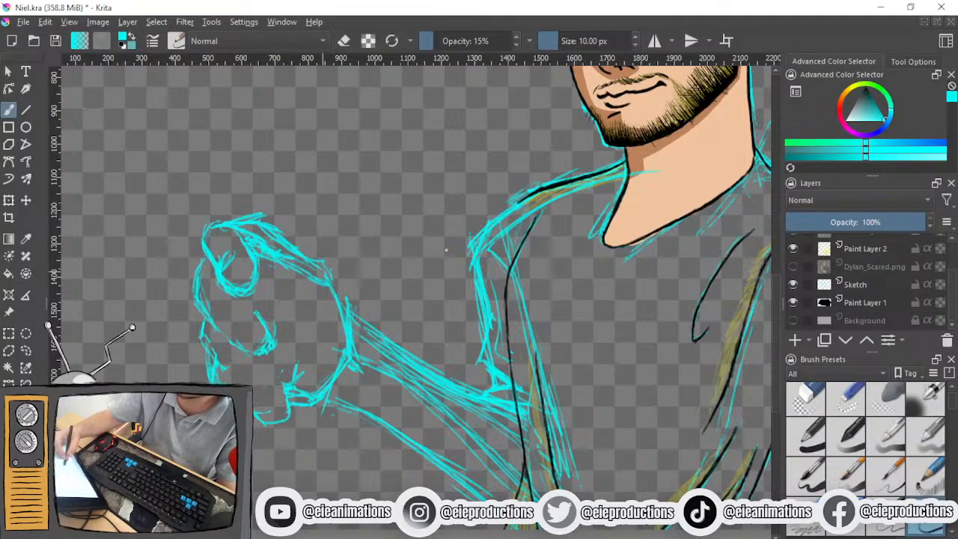
Strengthen the second finger's rounded outline in cyan and erase the stray mark inside it
mouse_move(244, 297)
left_mouse_down()
mouse_move(274, 325)
mouse_move(269, 315)
left_mouse_up()
left_click_drag(250, 302, 276, 340)
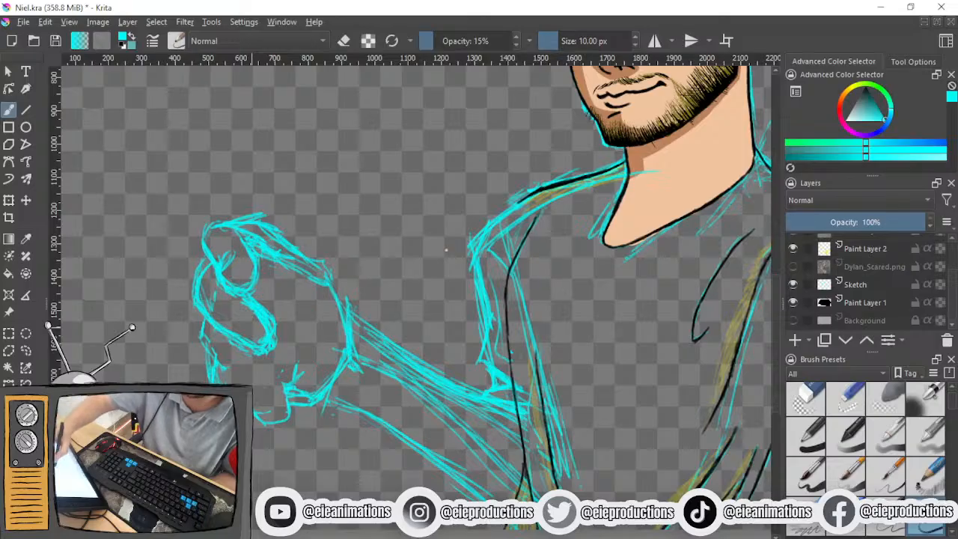
left_click_drag(245, 321, 247, 329)
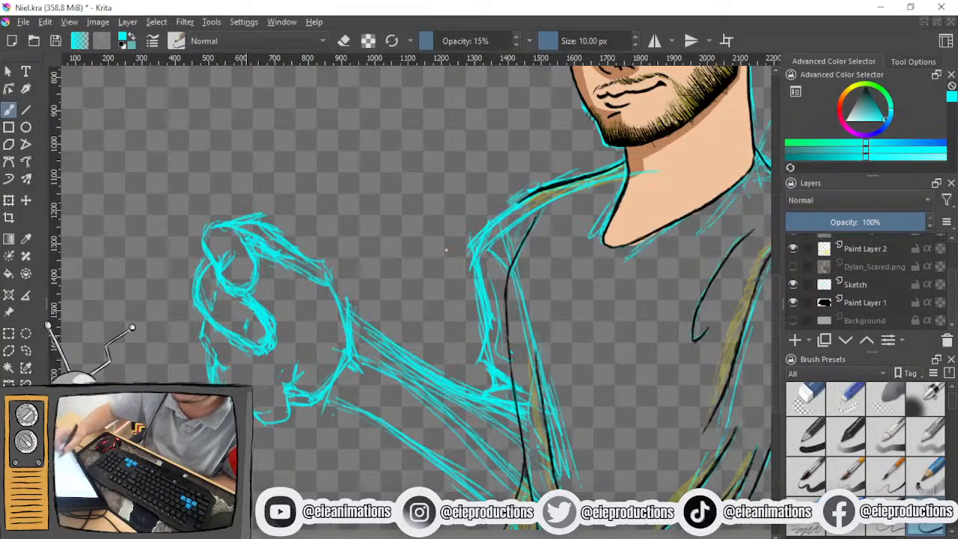
key("e")
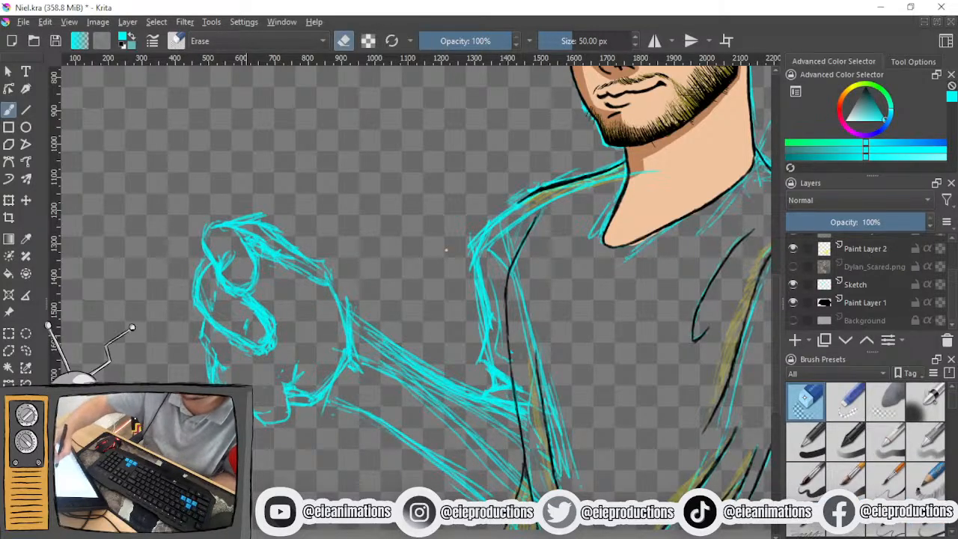
key("e")
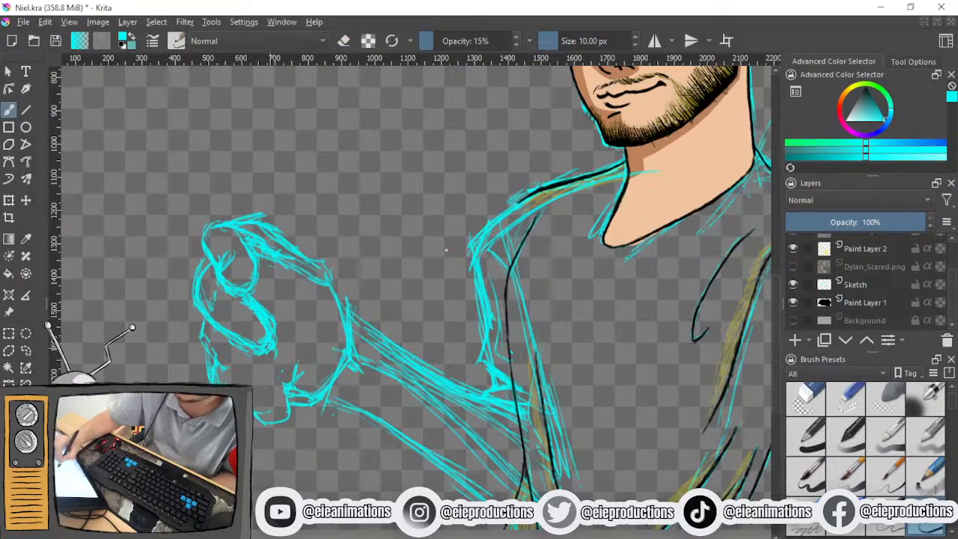
Redraw the third finger's rounded outline in cyan beneath the second finger, along with the edge of the little finger
left_click_drag(210, 320, 203, 350)
left_click_drag(201, 330, 213, 359)
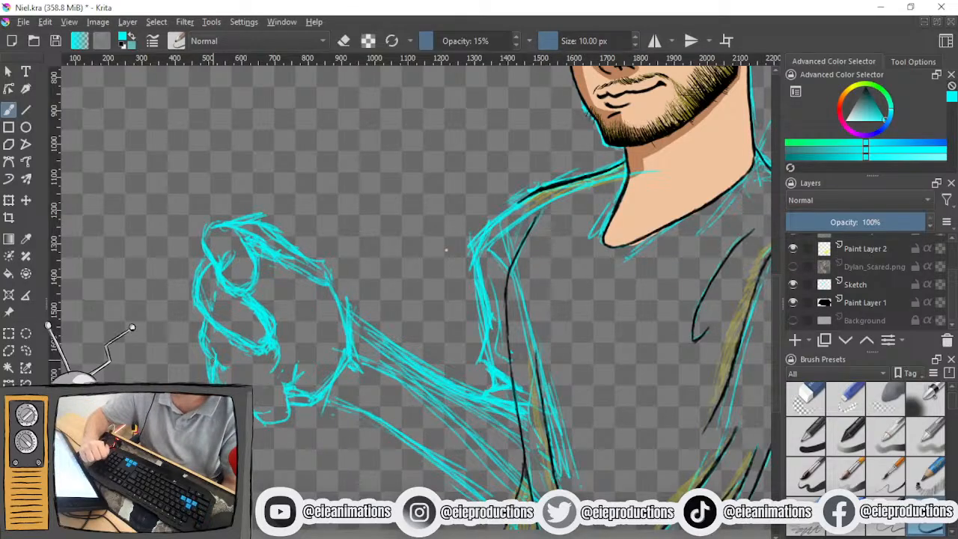
mouse_move(206, 326)
left_mouse_down()
mouse_move(213, 359)
mouse_move(237, 371)
mouse_move(277, 373)
mouse_move(281, 364)
mouse_move(265, 370)
mouse_move(284, 386)
mouse_move(268, 400)
left_mouse_up()
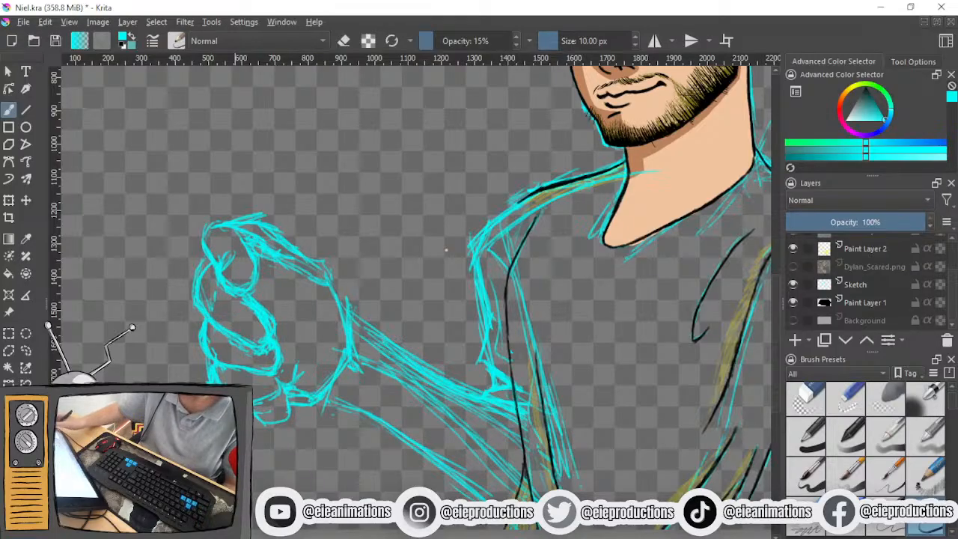
Erase the stray lower line beneath the little finger and return to the 10 px sketching brush
left_click(805, 400)
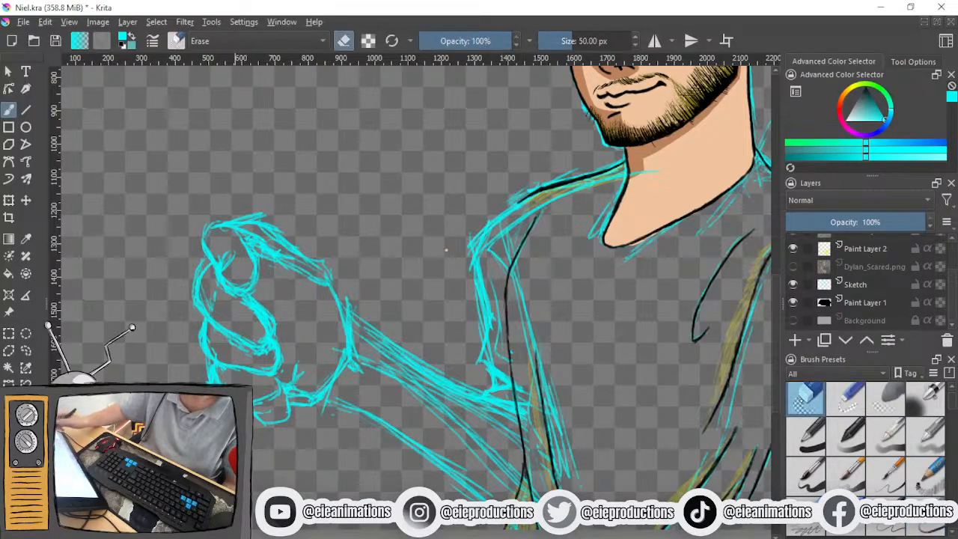
key("ctrl+s")
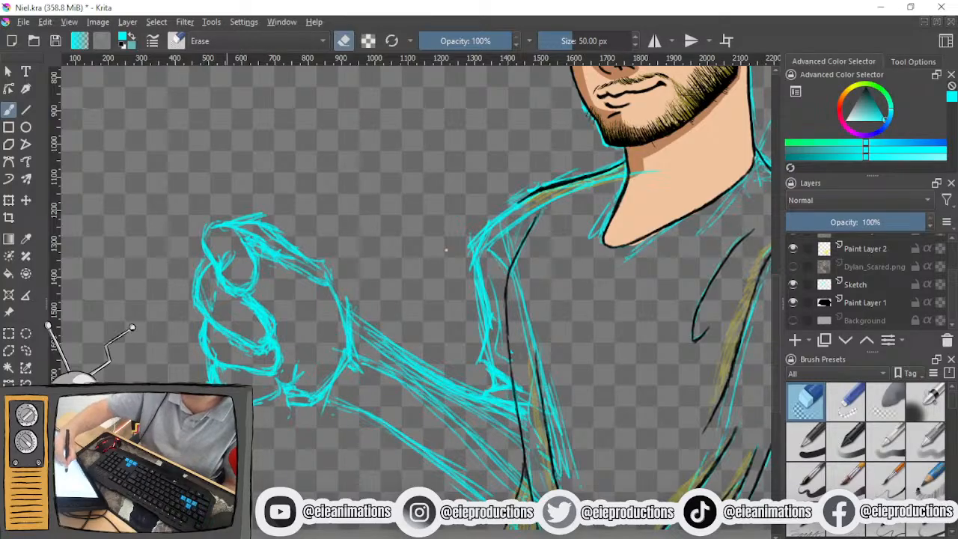
key("e")
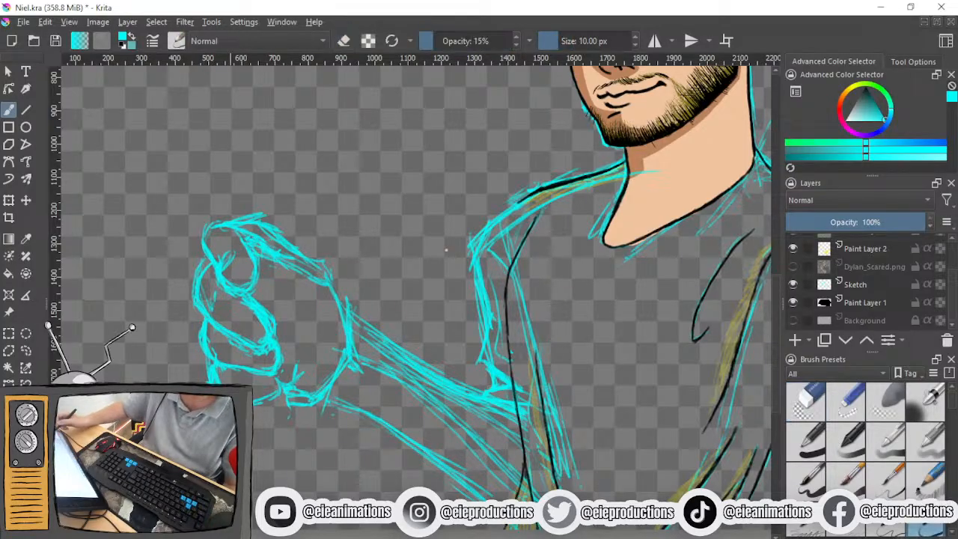
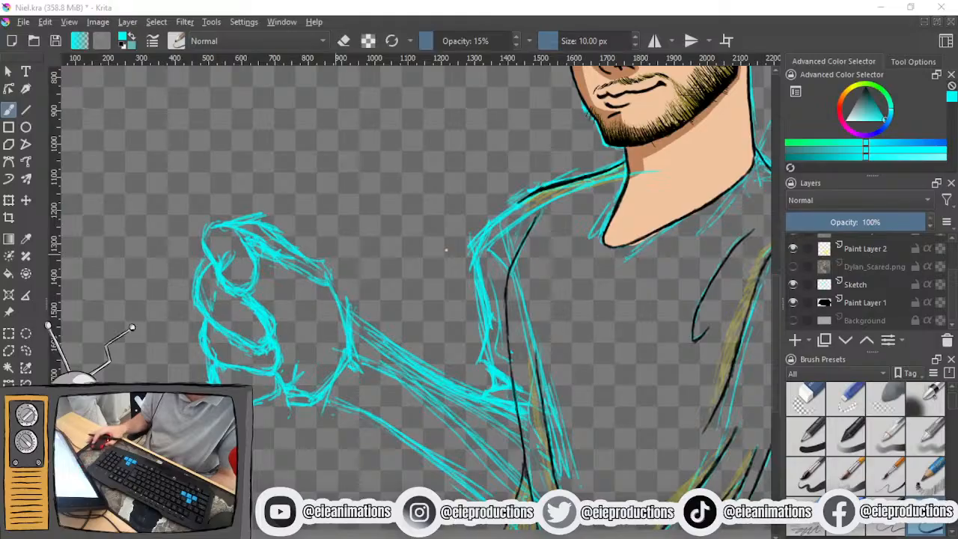
Set the brush colour to black and ink the missing arm's shoulder line from the existing outline down to the sleeve's outer corner
left_click_drag(356, 218, 265, 241)
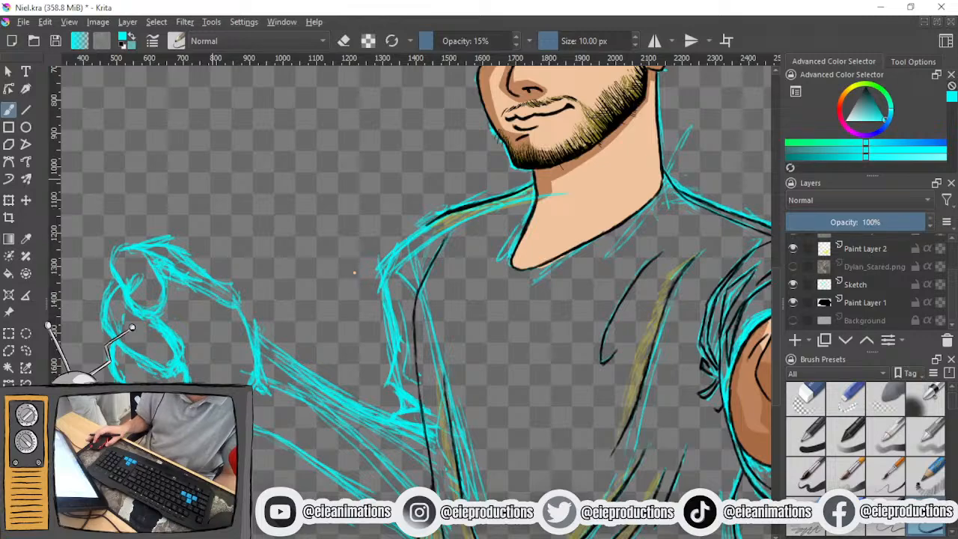
left_click_drag(209, 190, 190, 181)
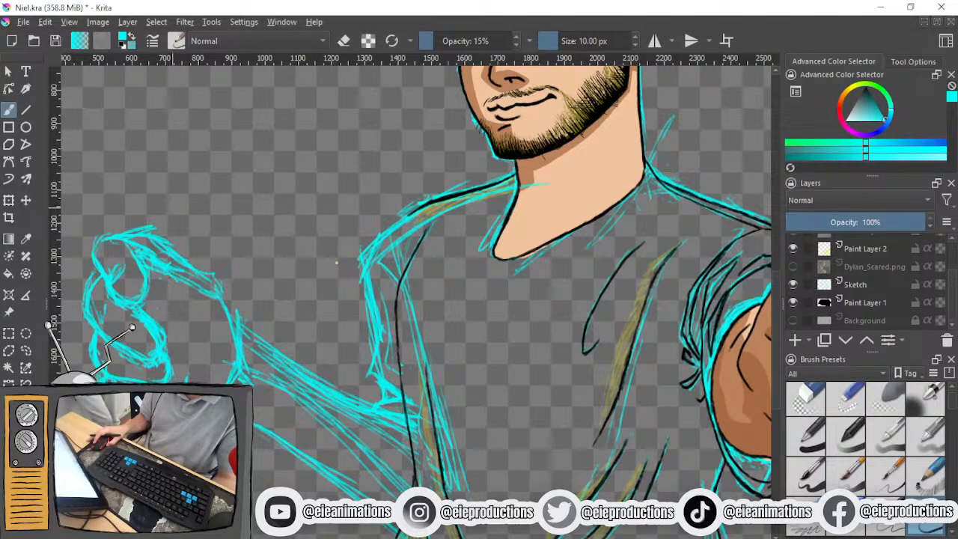
left_click_drag(135, 218, 149, 175)
scroll(258, 205, "up", 1)
left_click_drag(258, 205, 225, 244)
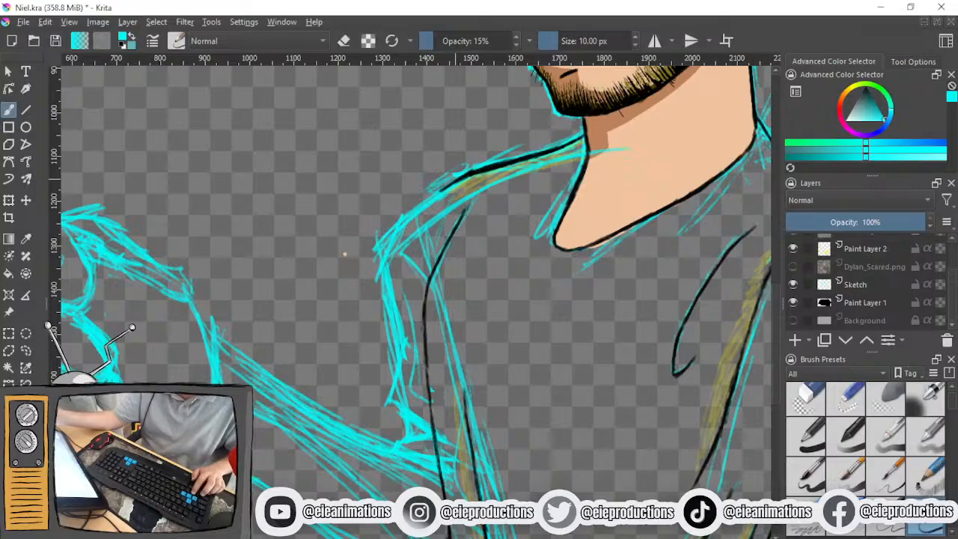
key("d")
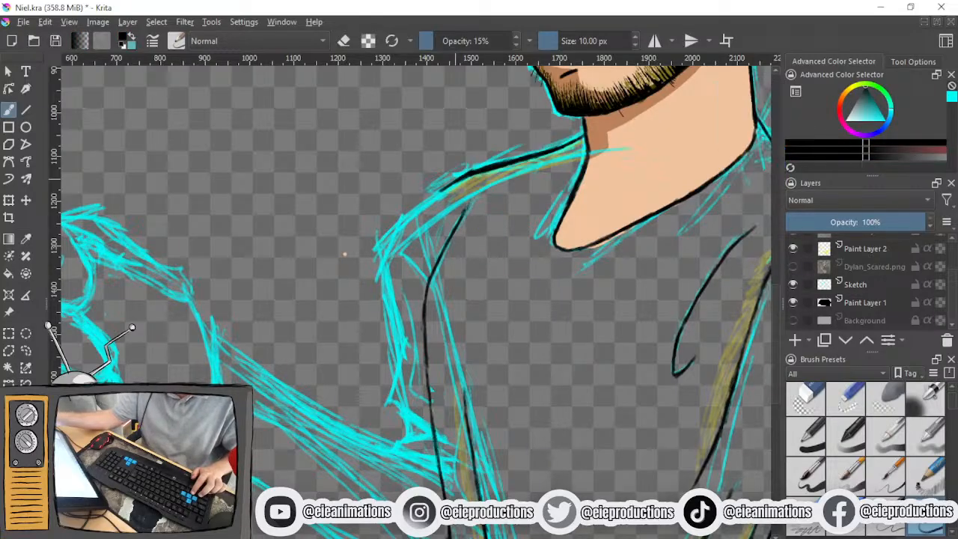
left_click(865, 87)
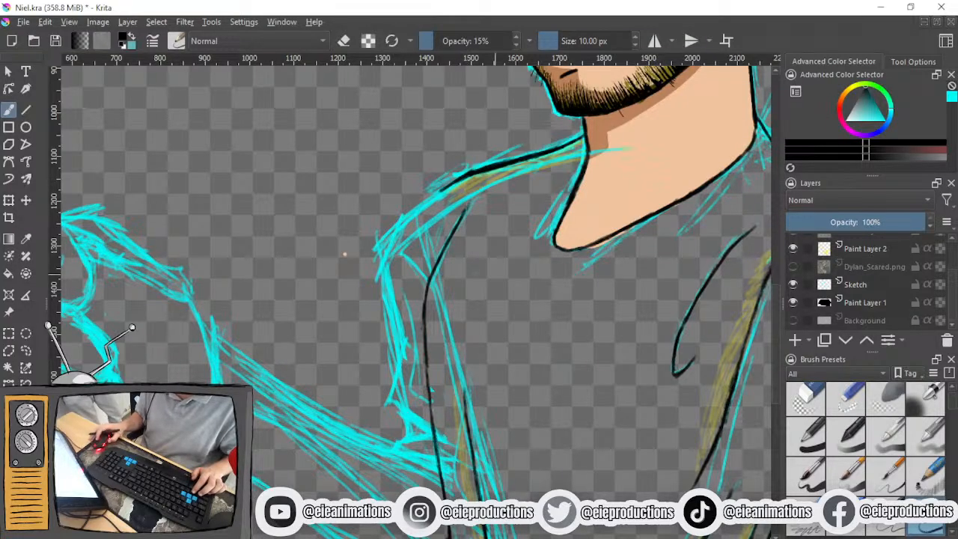
left_click_drag(462, 259, 474, 320)
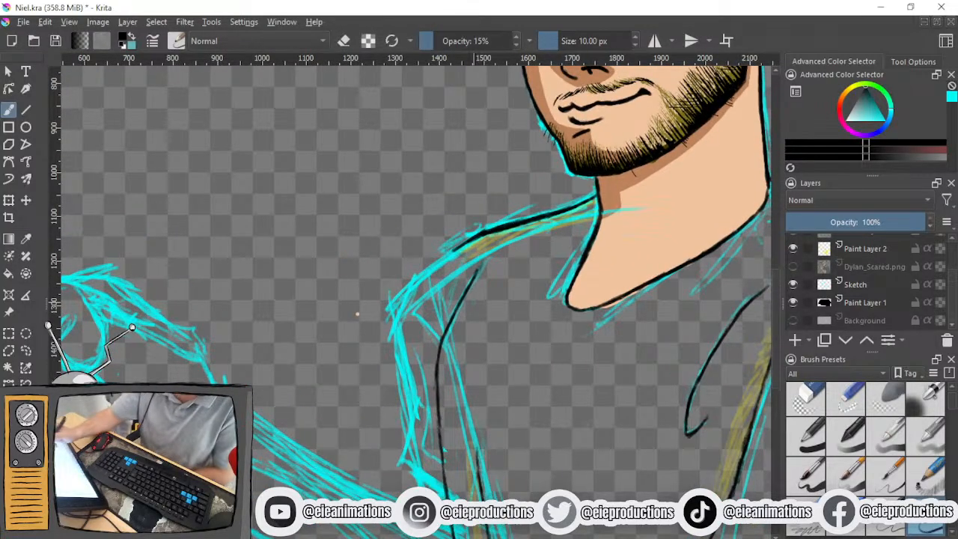
left_click_drag(390, 297, 428, 265)
left_click_drag(474, 237, 389, 303)
mouse_move(392, 300)
left_mouse_down()
mouse_move(471, 243)
mouse_move(388, 304)
left_mouse_up()
left_click_drag(431, 268, 488, 235)
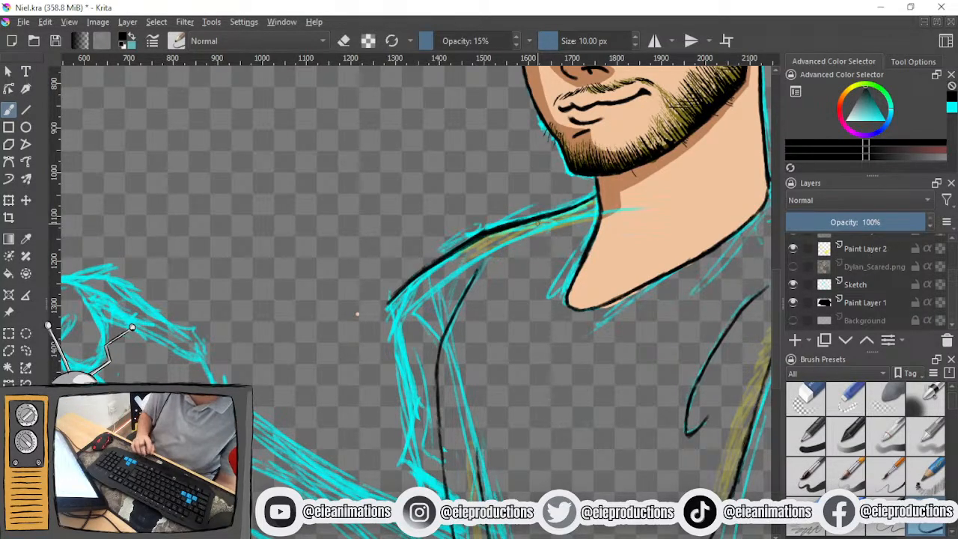
Ink the sleeve's outer edge in black from the shoulder corner down to the pointed hem, including the small fold at the cuff
left_click_drag(539, 215, 522, 114)
scroll(516, 180, "up", 1)
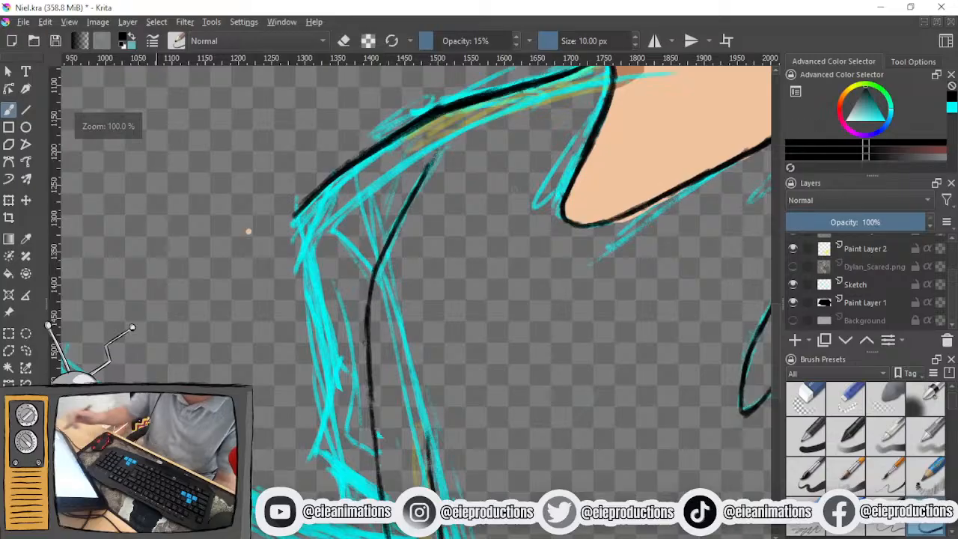
mouse_move(305, 201)
left_mouse_down()
mouse_move(296, 252)
mouse_move(295, 233)
mouse_move(322, 329)
left_mouse_up()
left_click_drag(298, 235, 325, 343)
left_click_drag(298, 259, 325, 347)
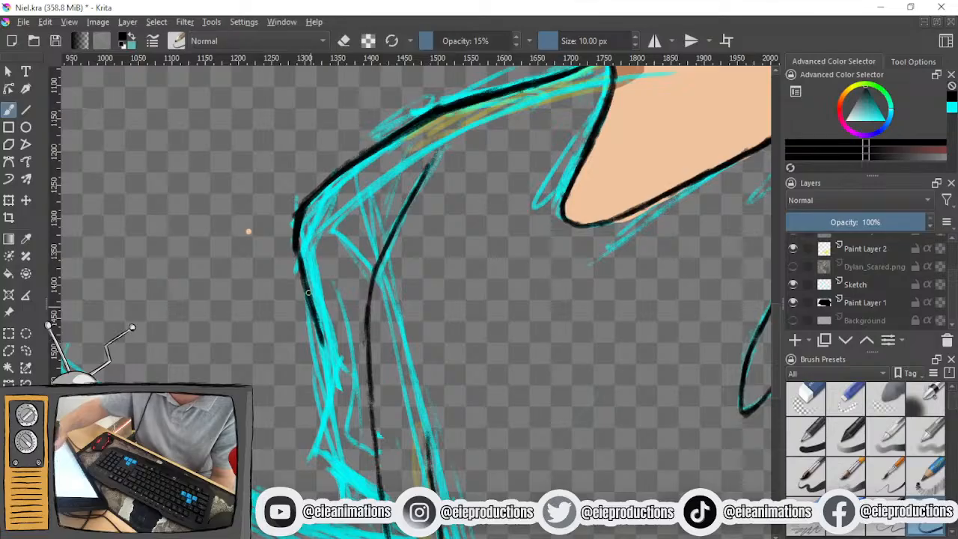
left_click_drag(308, 294, 327, 371)
mouse_move(319, 338)
left_mouse_down()
mouse_move(332, 377)
mouse_move(323, 417)
left_mouse_up()
left_click_drag(333, 361, 306, 458)
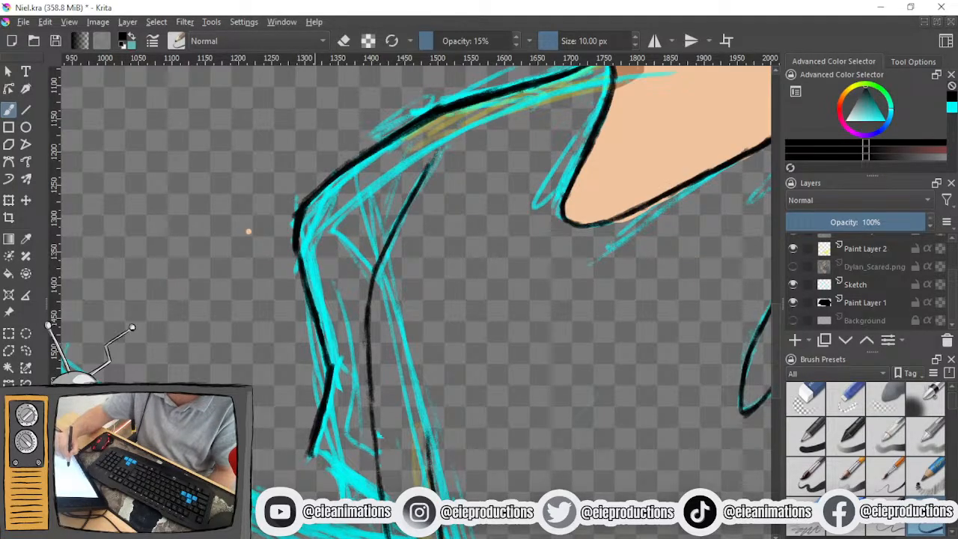
left_click_drag(312, 455, 375, 499)
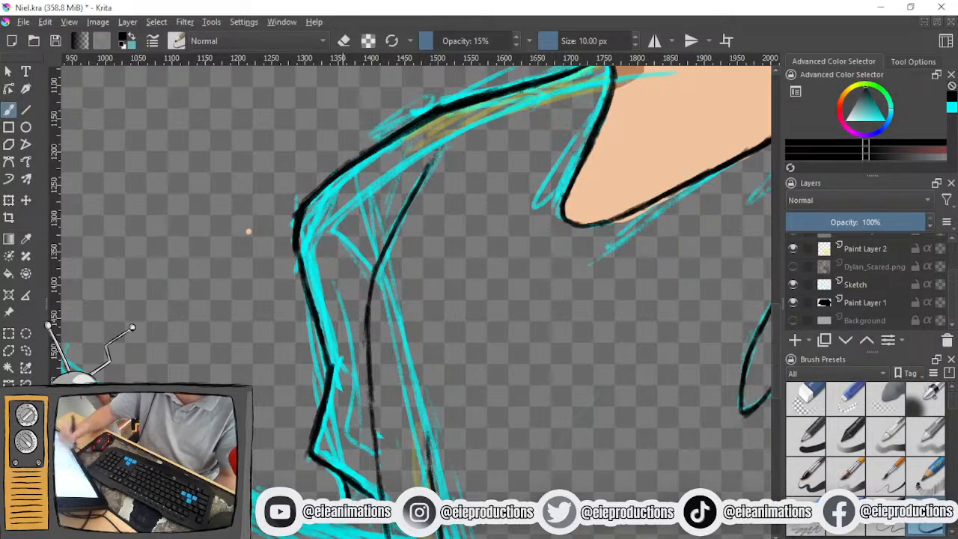
left_click_drag(384, 496, 422, 538)
Ink a short angled fold line inside the sleeve in black, joining its outer edge at the bend
left_click_drag(383, 456, 354, 319)
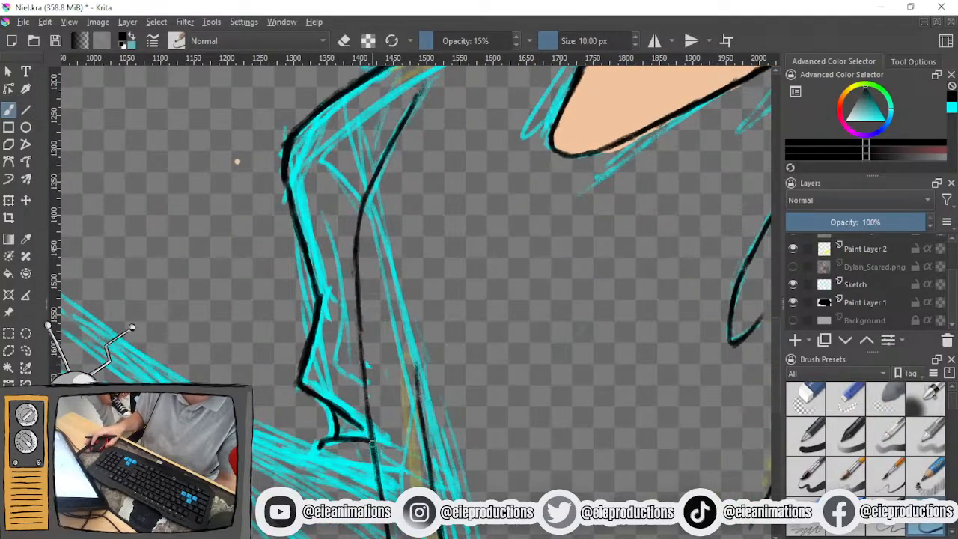
scroll(377, 281, "down", 2)
scroll(373, 400, "down", 1)
left_click_drag(362, 379, 359, 410)
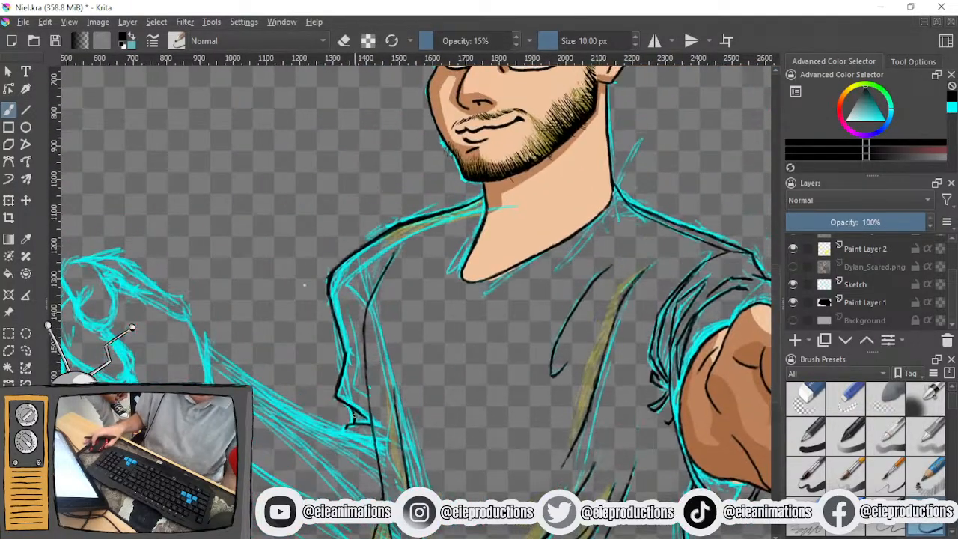
scroll(359, 411, "up", 2)
left_click_drag(337, 208, 354, 263)
mouse_move(341, 213)
left_mouse_down()
mouse_move(352, 258)
mouse_move(347, 238)
mouse_move(351, 270)
mouse_move(331, 317)
left_mouse_up()
mouse_move(352, 266)
left_mouse_down()
mouse_move(332, 317)
mouse_move(337, 305)
left_mouse_up()
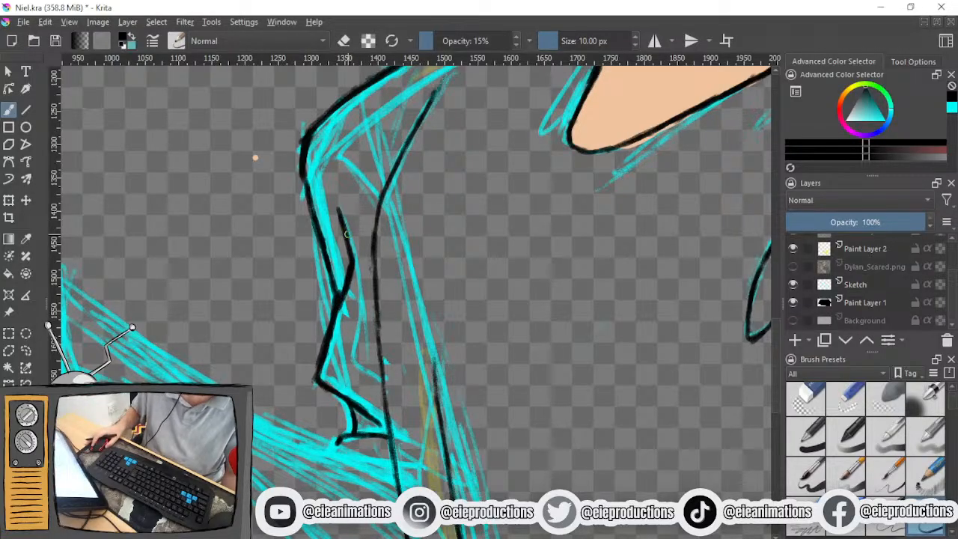
mouse_move(345, 231)
left_mouse_down()
mouse_move(350, 246)
mouse_move(338, 183)
mouse_move(412, 199)
left_mouse_up()
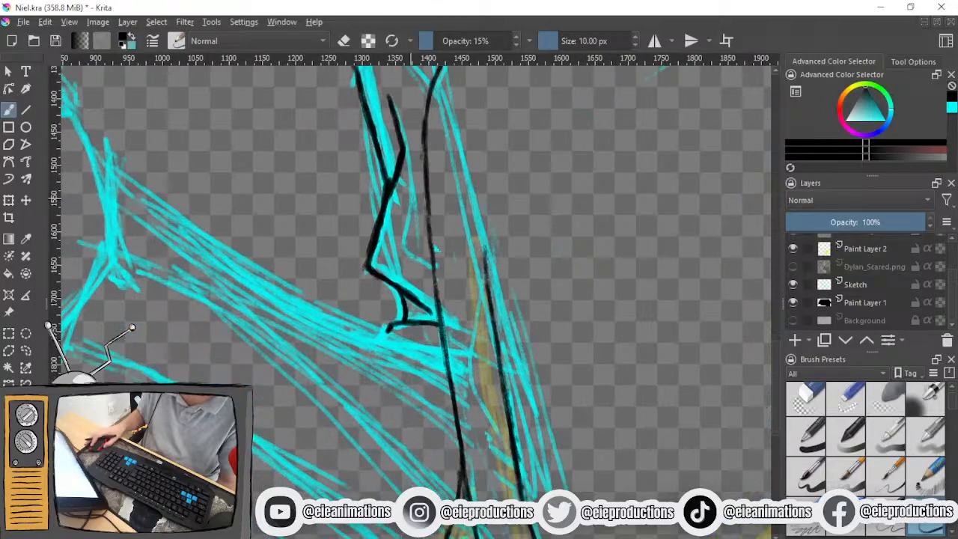
scroll(352, 264, "down", 2)
left_click_drag(354, 268, 424, 330)
scroll(423, 330, "down", 3)
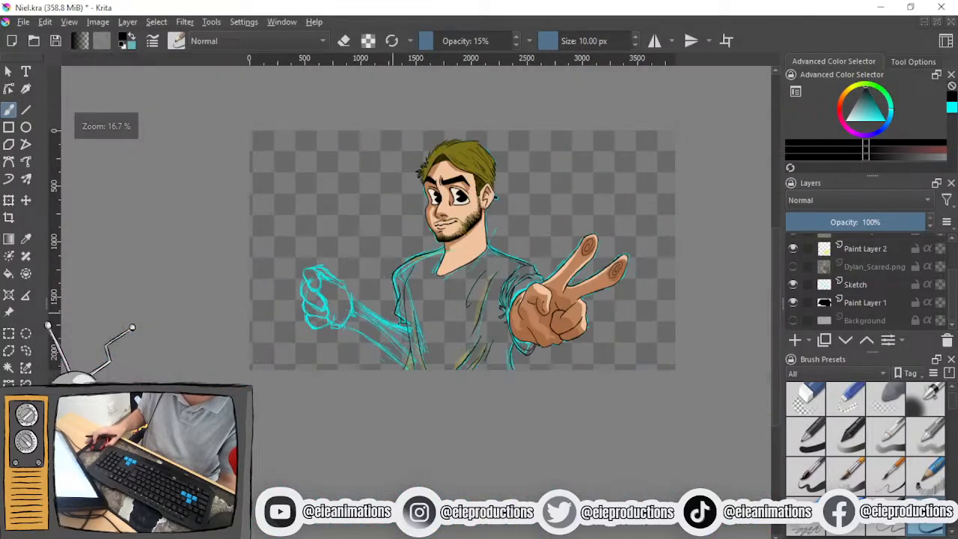
scroll(424, 330, "up", 1)
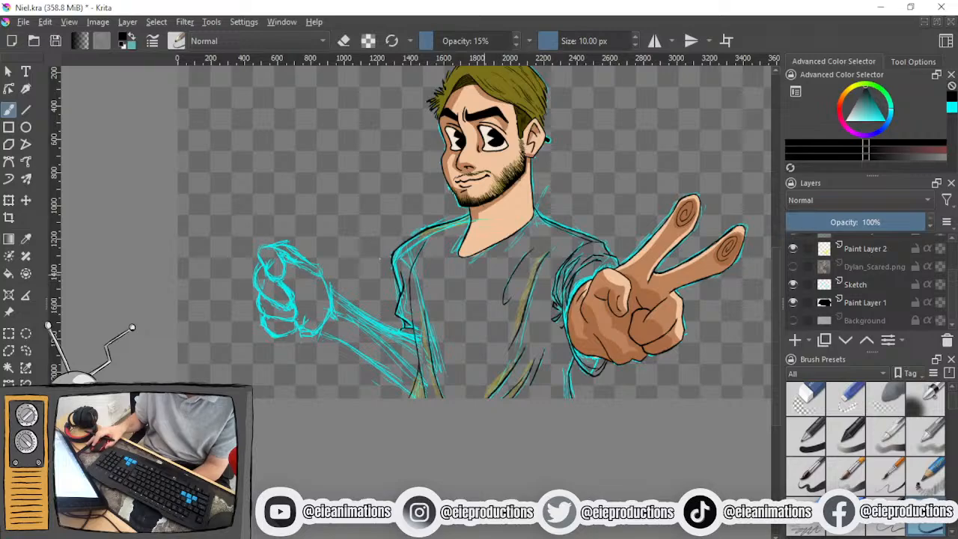
scroll(379, 258, "up", 5)
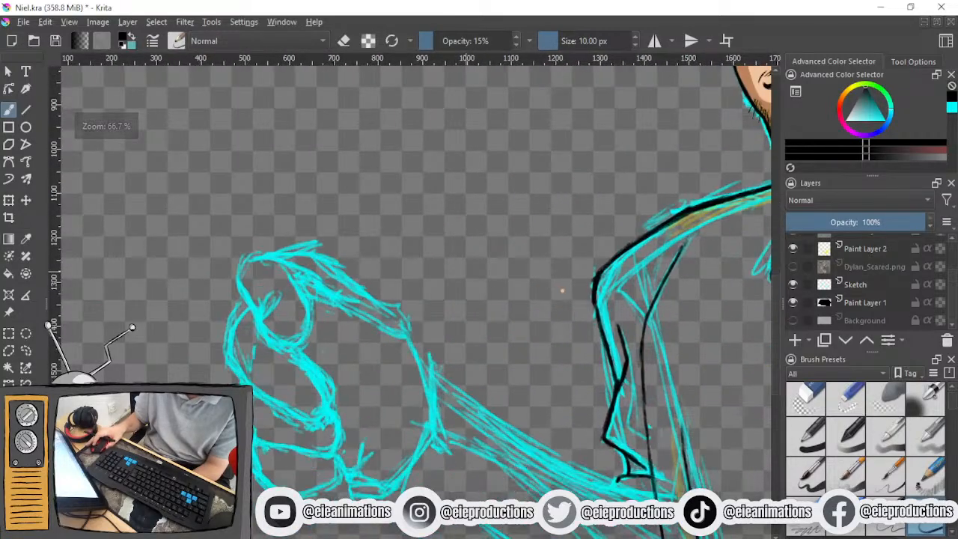
scroll(464, 289, "up", 1)
left_click_drag(462, 285, 392, 281)
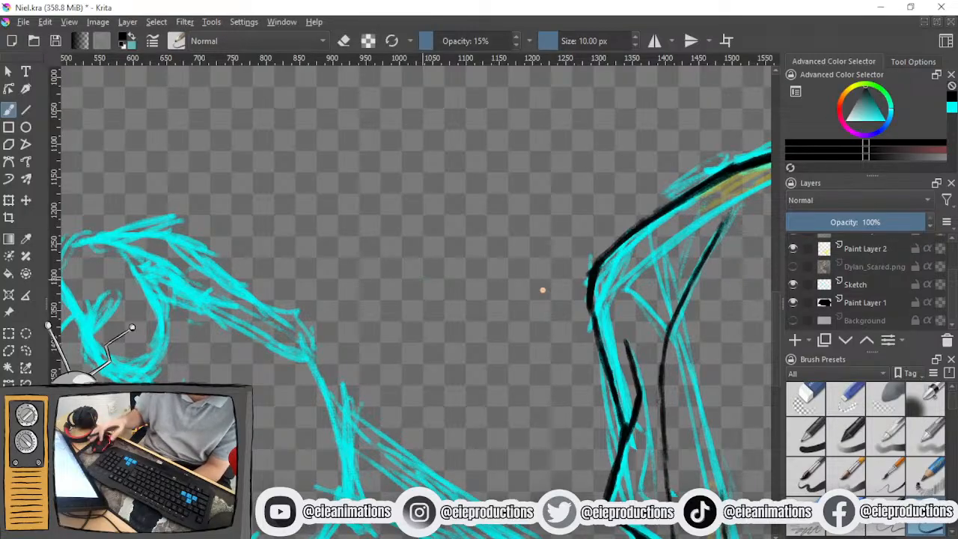
left_click_drag(542, 290, 597, 289)
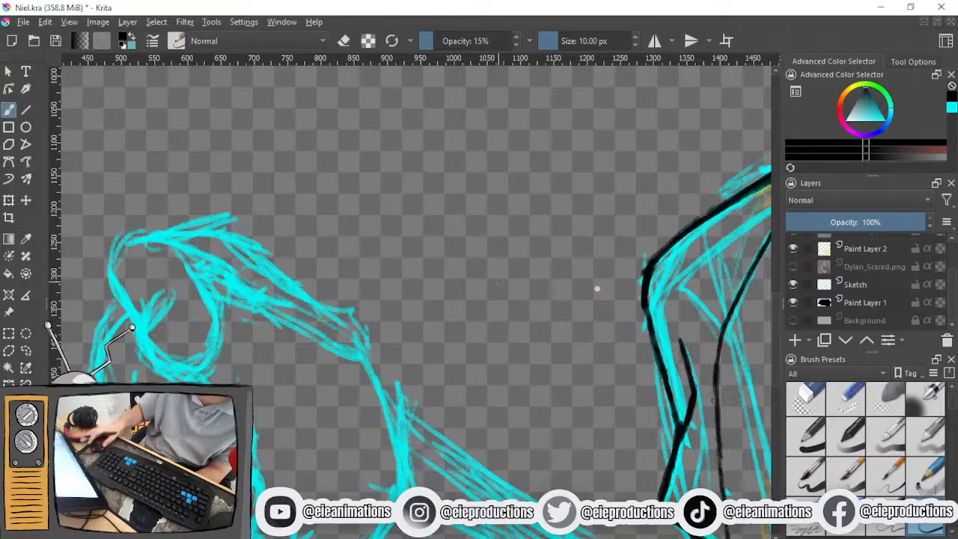
scroll(434, 306, "down", 1)
left_click_drag(426, 312, 530, 284)
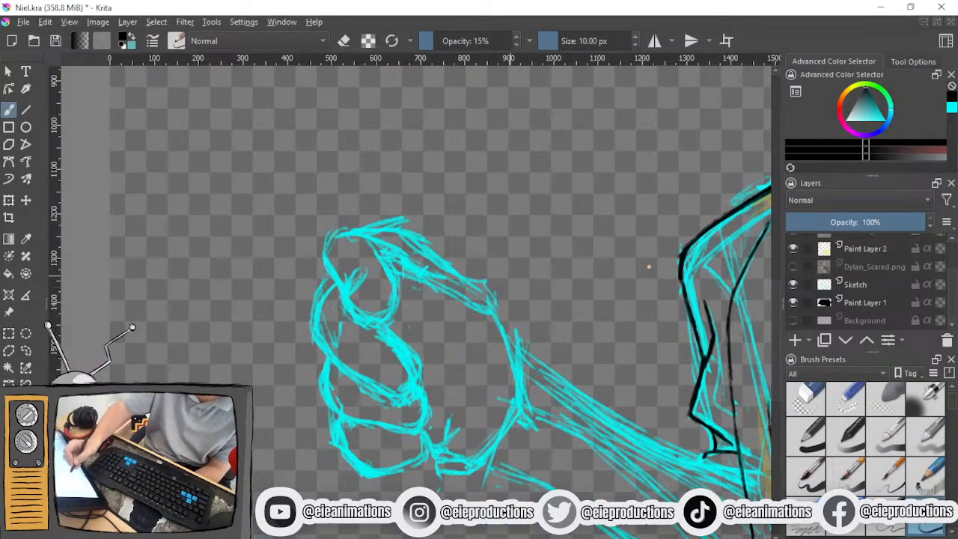
left_click_drag(255, 378, 548, 166)
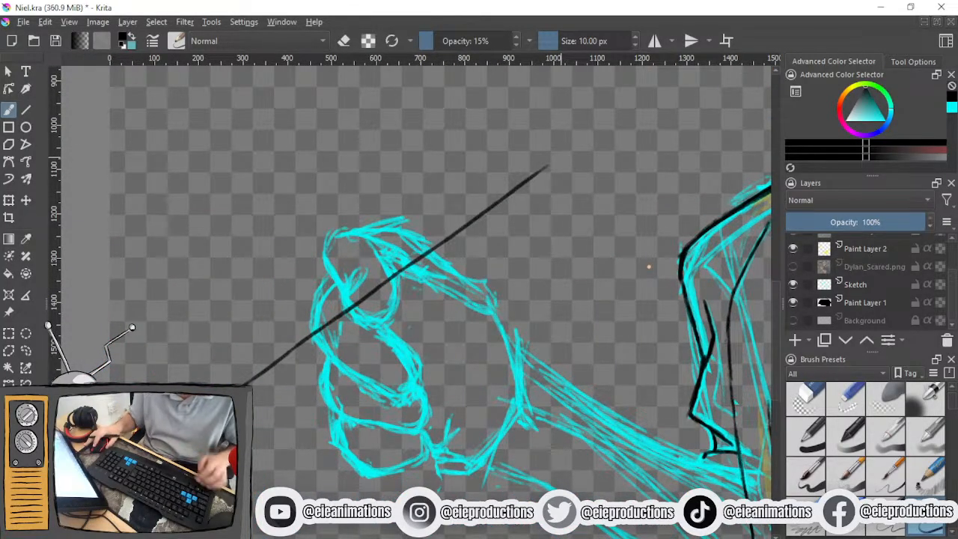
key("ctrl+z")
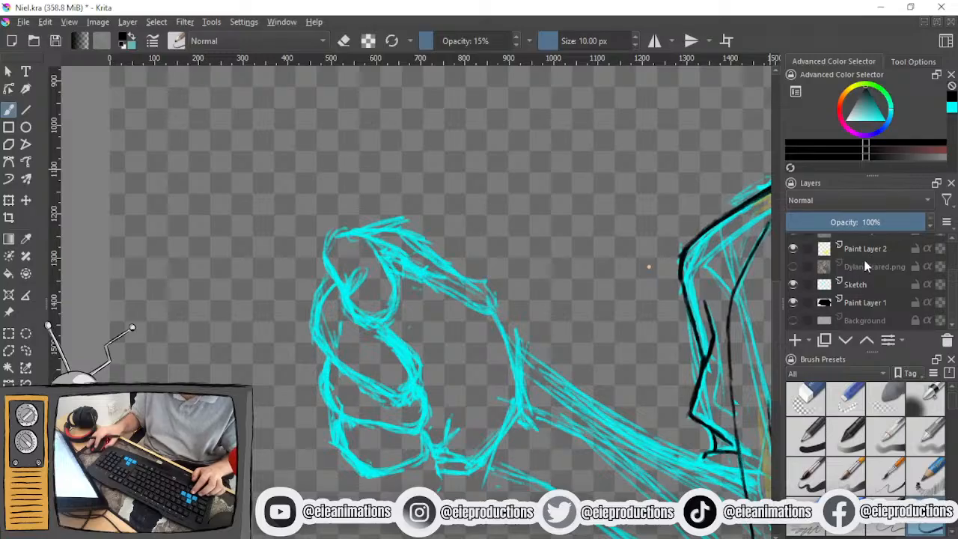
Toggle the Colour layer's visibility off and on to check which strokes lie on it
scroll(860, 269, "up", 1)
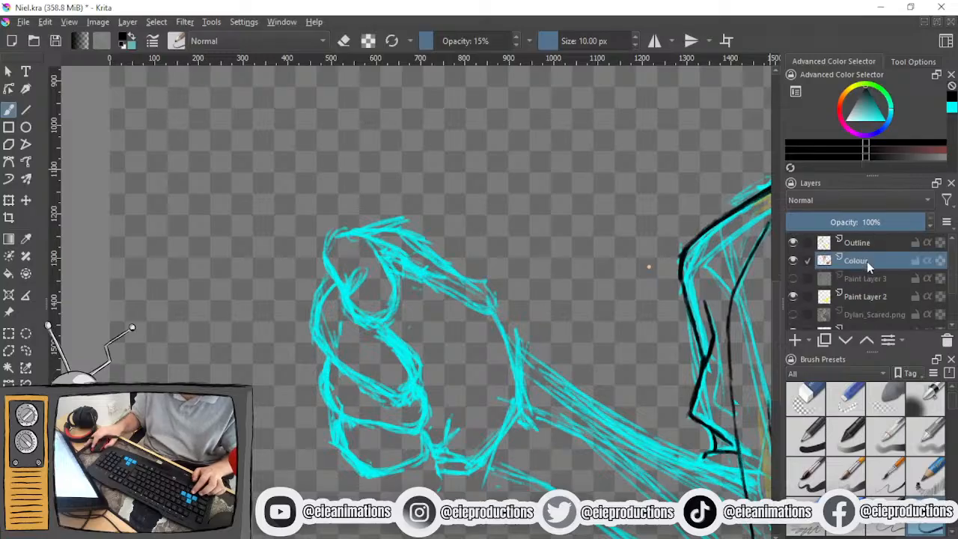
left_click(793, 259)
left_click(793, 259)
left_click(793, 260)
left_click(793, 260)
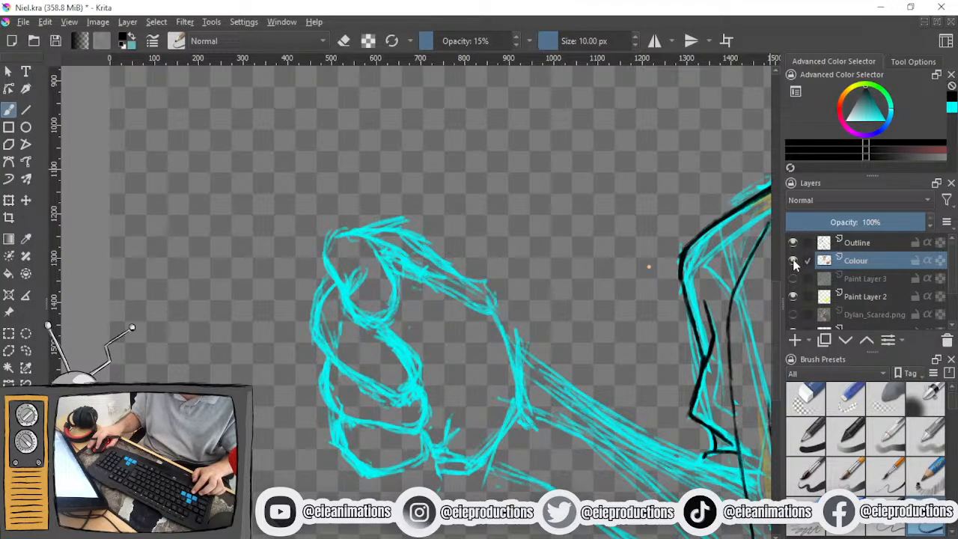
Lower the Colour layer's opacity so its strokes serve as a faded guide, and make the Outline layer active
left_click_drag(670, 256, 580, 249)
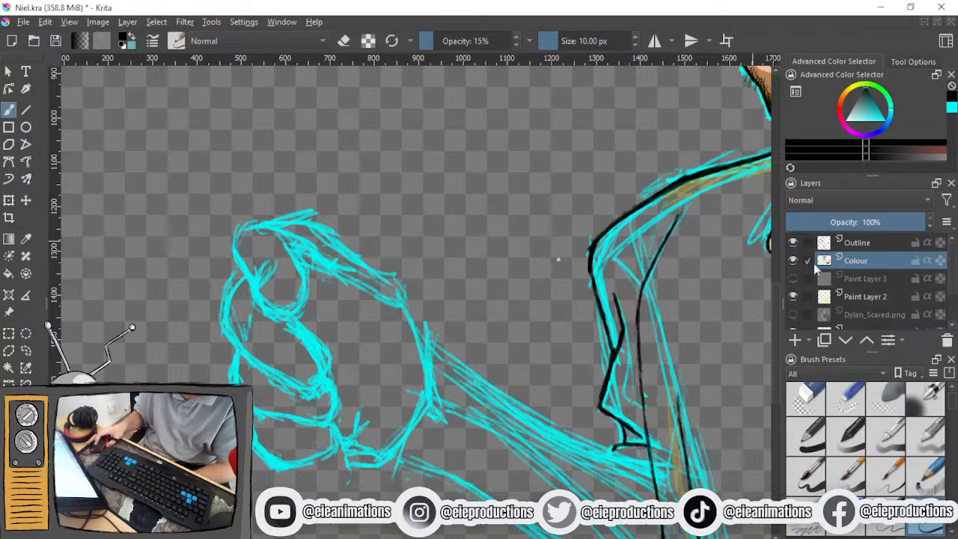
left_click_drag(558, 260, 419, 258)
left_click(857, 242)
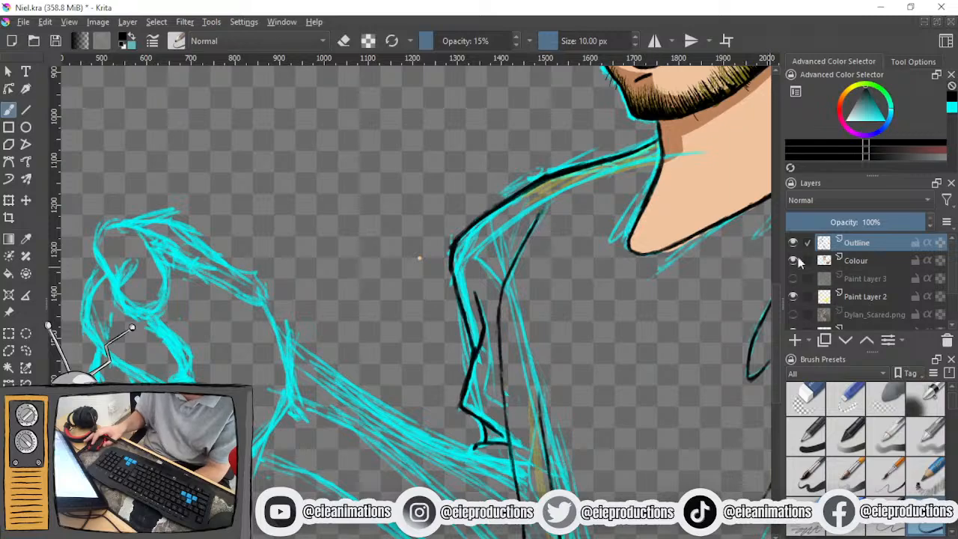
left_click(872, 260)
left_click(838, 220)
left_click(857, 245)
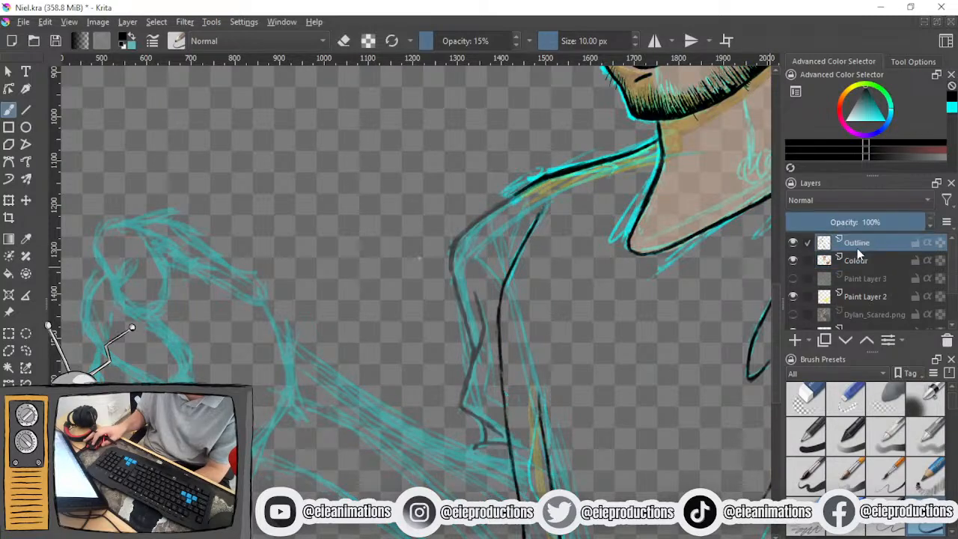
Retrace the faded shoulder line and the sleeve's outer edge in solid black, from the shoulder seam down to the fold
scroll(419, 258, "up", 3)
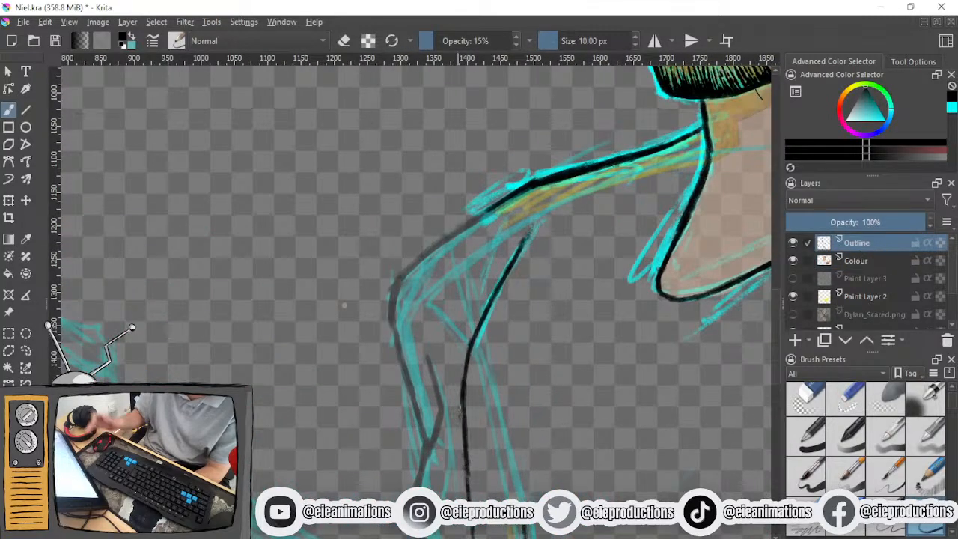
left_click_drag(527, 189, 424, 257)
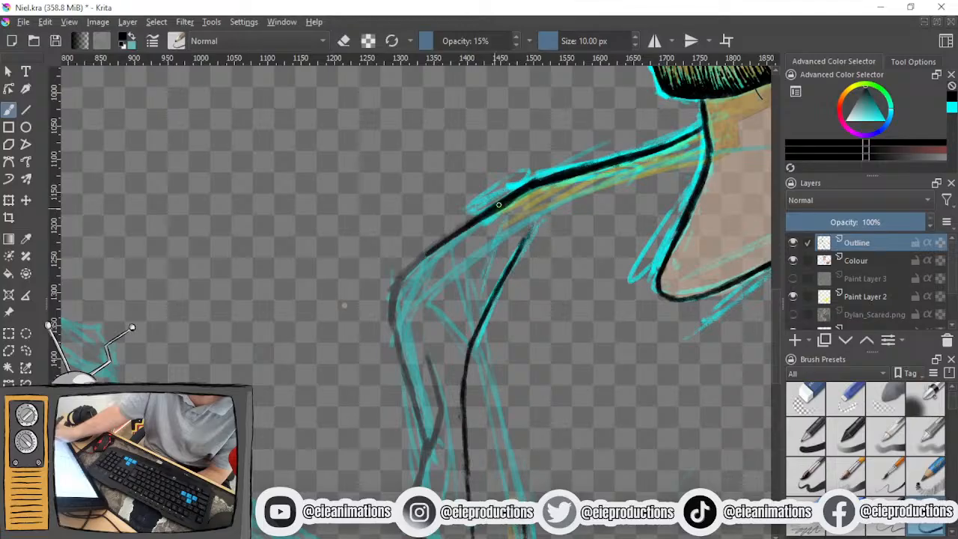
left_click_drag(488, 214, 407, 272)
mouse_move(446, 242)
left_mouse_down()
mouse_move(398, 280)
mouse_move(399, 300)
left_mouse_up()
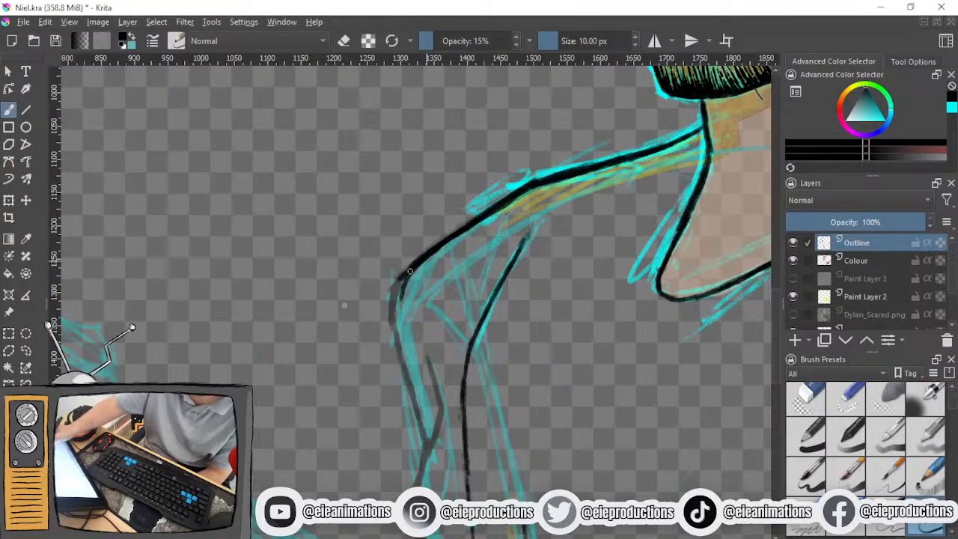
mouse_move(413, 267)
left_mouse_down()
mouse_move(392, 305)
mouse_move(407, 280)
mouse_move(395, 329)
left_mouse_up()
left_click_drag(404, 287, 401, 341)
mouse_move(398, 307)
left_mouse_down()
mouse_move(411, 381)
mouse_move(395, 330)
mouse_move(430, 447)
mouse_move(395, 384)
mouse_move(365, 264)
left_mouse_up()
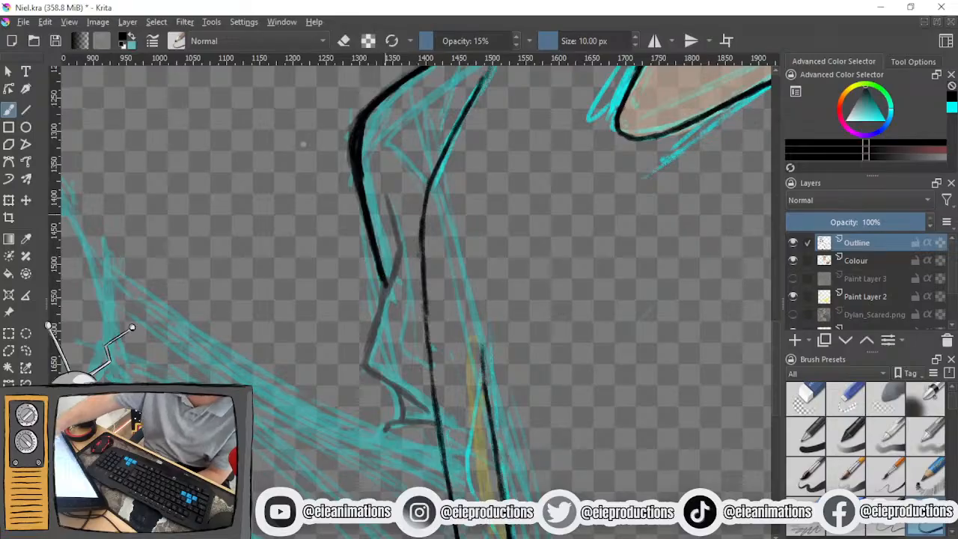
Retrace the inner fold line, the sleeve's lower edge and the small folded cuff in solid black over the faded guide
mouse_move(385, 196)
left_mouse_down()
mouse_move(401, 250)
mouse_move(383, 292)
left_mouse_up()
left_click_drag(400, 253, 369, 341)
mouse_move(392, 289)
left_mouse_down()
mouse_move(366, 356)
mouse_move(368, 344)
mouse_move(376, 374)
mouse_move(371, 368)
mouse_move(421, 406)
left_mouse_up()
mouse_move(383, 376)
left_mouse_down()
mouse_move(402, 415)
mouse_move(400, 395)
mouse_move(403, 425)
mouse_move(385, 433)
mouse_move(406, 417)
mouse_move(437, 422)
left_mouse_up()
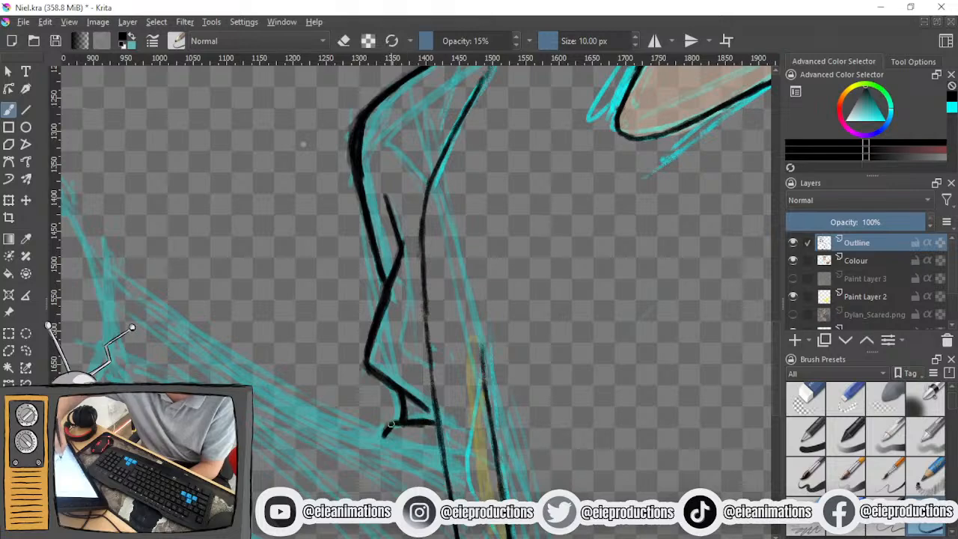
Toggle the Colour and Outline layers' visibility to compare their strokes, and restore the Colour layer's opacity to 100%
left_click(793, 261)
left_click(870, 260)
left_click(792, 261)
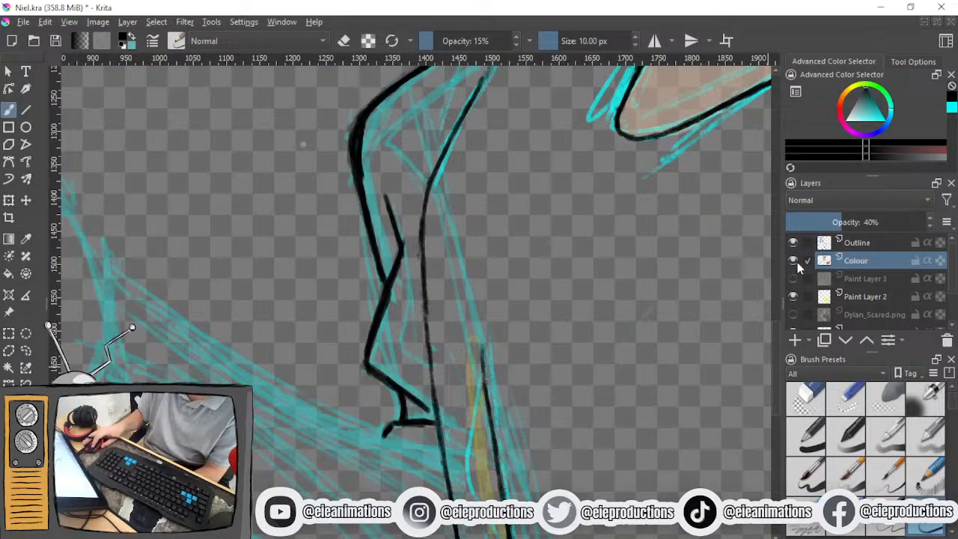
left_click(794, 243)
left_click(793, 242)
left_click(793, 242)
left_click(793, 243)
left_click_drag(860, 229, 952, 226)
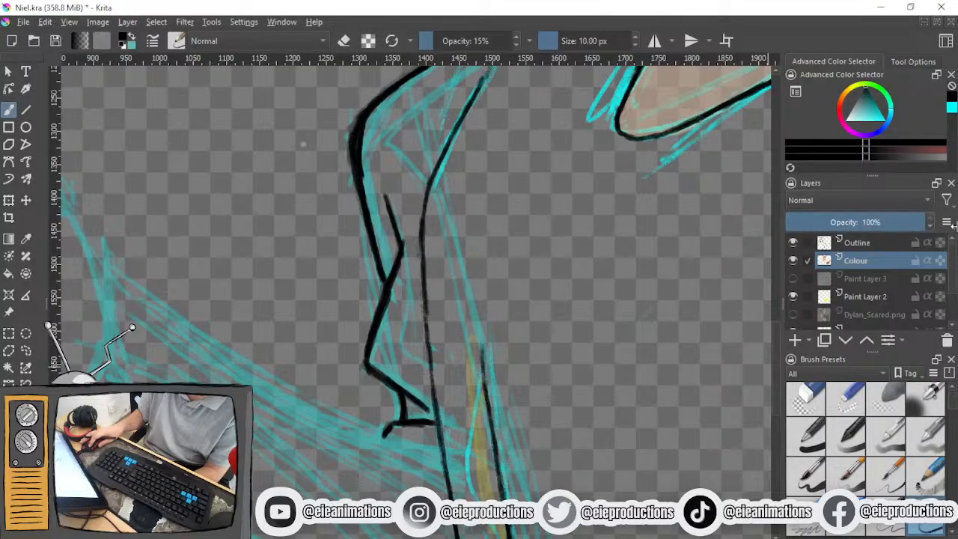
Sketch a long straight guide line in cyan on the Colour layer, passing through the fist and extending toward the shoulder
left_click(952, 109)
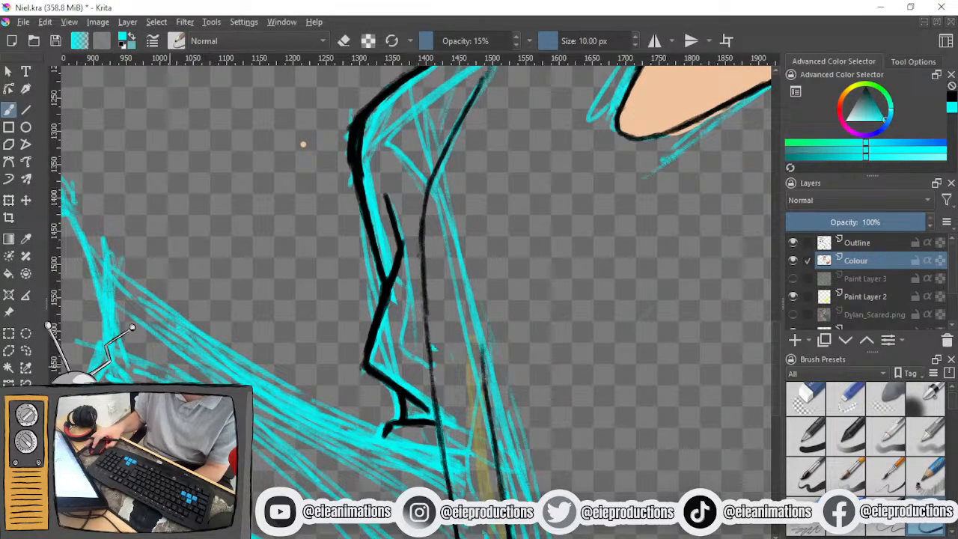
left_click_drag(179, 367, 495, 426)
scroll(225, 377, "down", 1)
scroll(224, 378, "up", 1)
left_click_drag(354, 370, 500, 370)
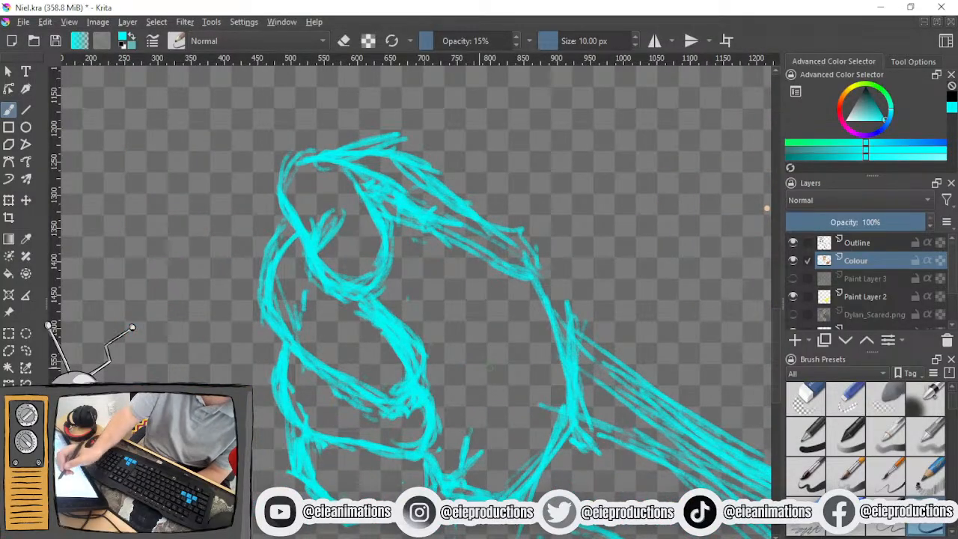
mouse_move(145, 293)
left_mouse_down()
mouse_move(342, 231)
mouse_move(660, 164)
mouse_move(105, 303)
mouse_move(690, 148)
left_mouse_up()
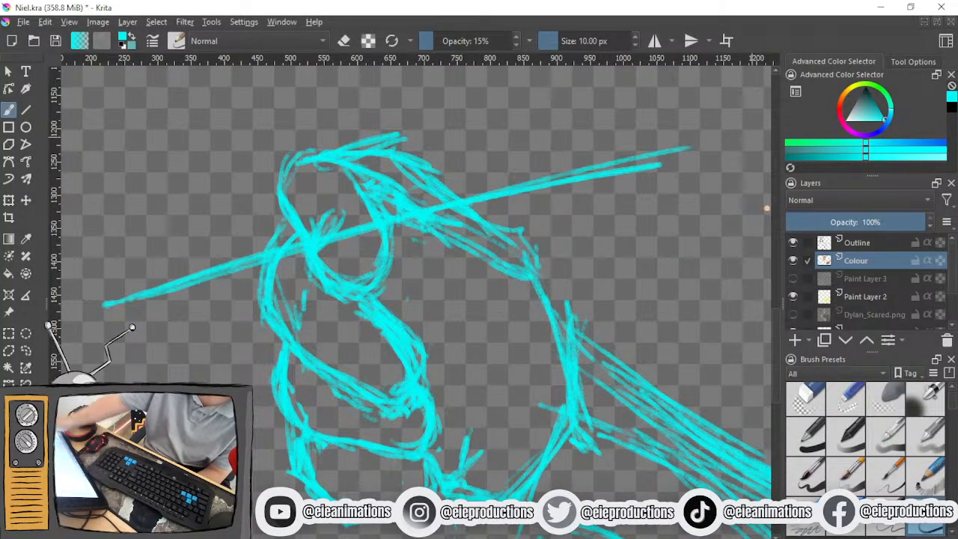
scroll(711, 193, "down", 2)
left_click_drag(715, 194, 467, 276)
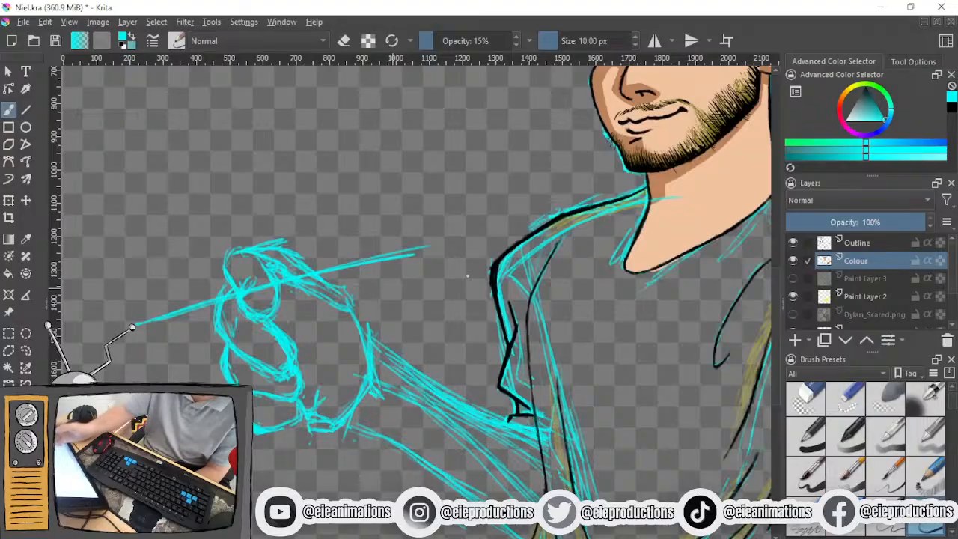
mouse_move(396, 254)
left_mouse_down()
mouse_move(466, 241)
mouse_move(401, 253)
left_mouse_up()
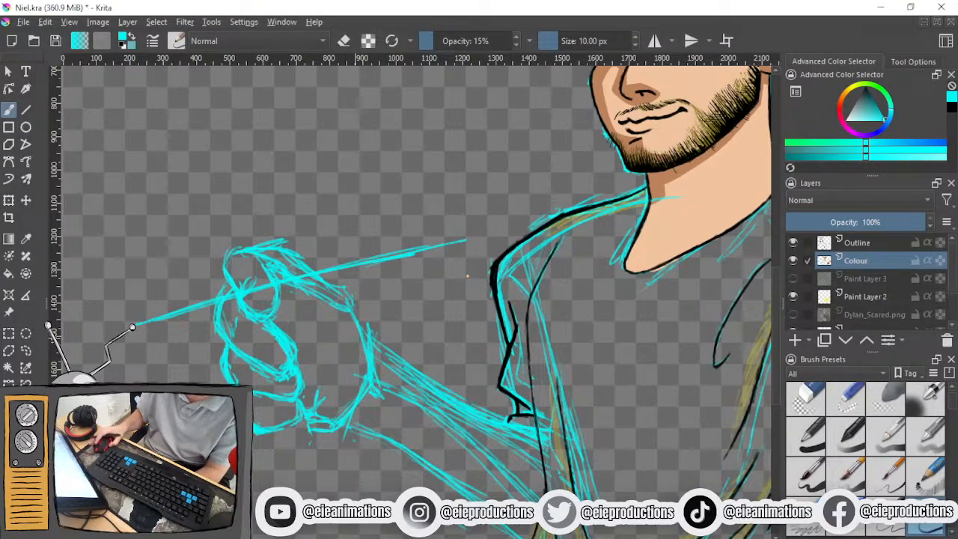
Erase the sketched curve of the palm's heel near the wrist, and return to the 10 px sketching brush
scroll(467, 276, "down", 1)
scroll(568, 226, "up", 2)
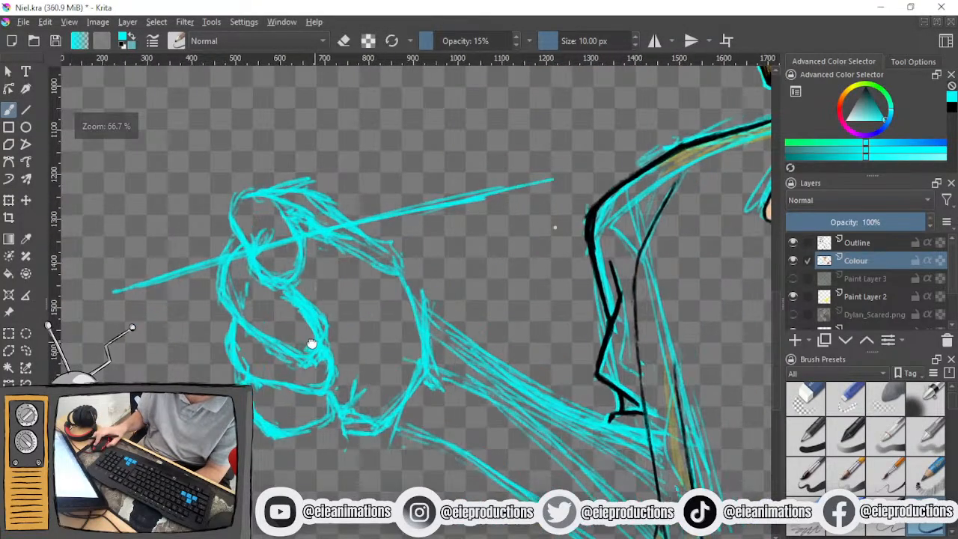
left_click(805, 400)
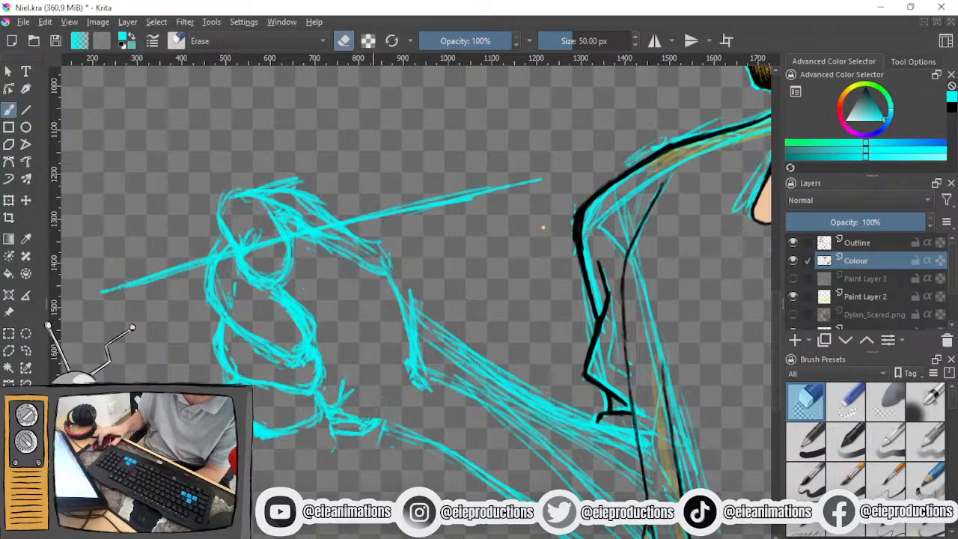
scroll(542, 226, "down", 2)
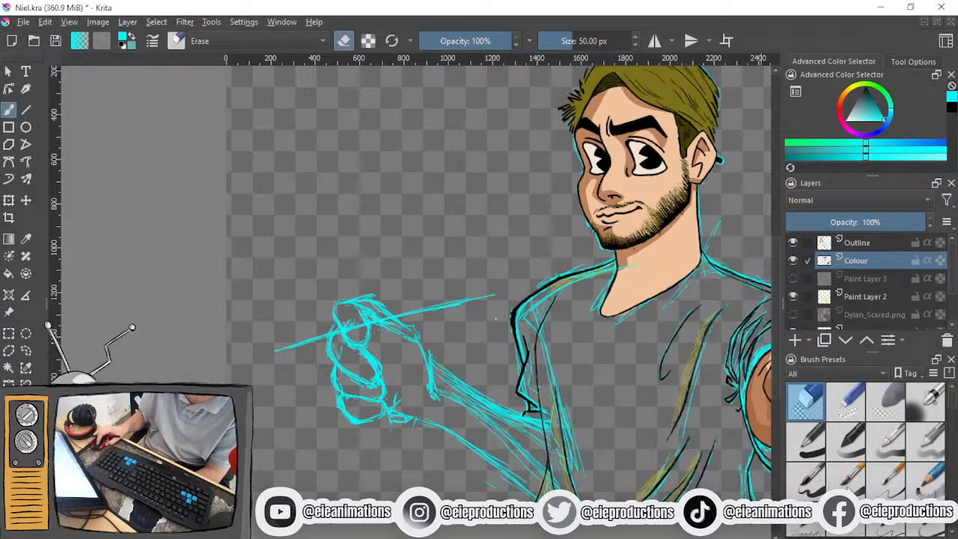
key("slash")
Sketch a rounded knuckle above the fist in cyan, the back of the hand down to the wrist, and a curved palm crease
scroll(406, 346, "up", 2)
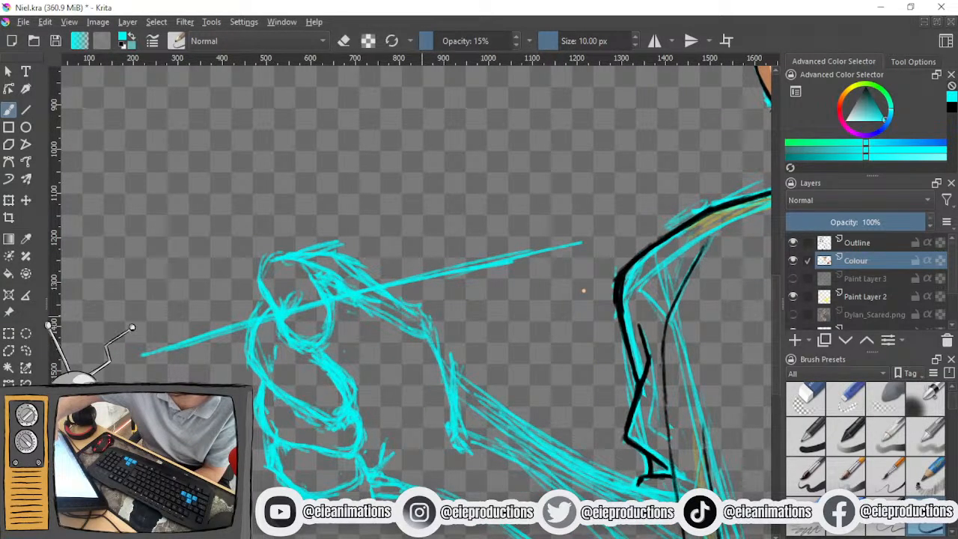
mouse_move(375, 263)
left_mouse_down()
mouse_move(357, 238)
mouse_move(337, 241)
mouse_move(331, 251)
mouse_move(367, 335)
mouse_move(341, 301)
left_mouse_up()
left_click_drag(349, 229, 415, 292)
mouse_move(375, 264)
left_mouse_down()
mouse_move(412, 293)
mouse_move(430, 326)
mouse_move(441, 320)
mouse_move(448, 366)
left_mouse_up()
mouse_move(441, 319)
left_mouse_down()
mouse_move(464, 382)
mouse_move(485, 397)
left_mouse_up()
left_click_drag(436, 331, 484, 397)
left_click_drag(430, 305, 447, 329)
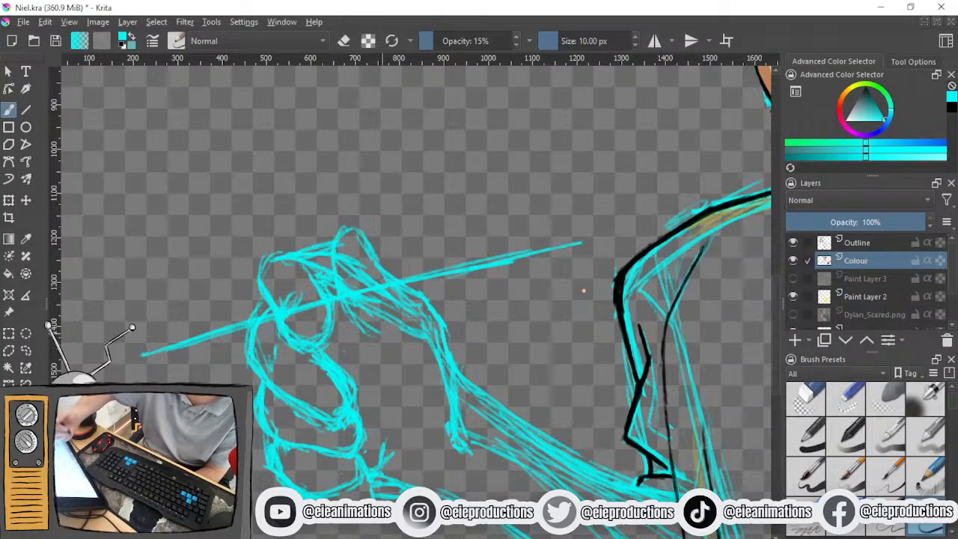
mouse_move(383, 352)
left_mouse_down()
mouse_move(401, 417)
mouse_move(385, 405)
left_mouse_up()
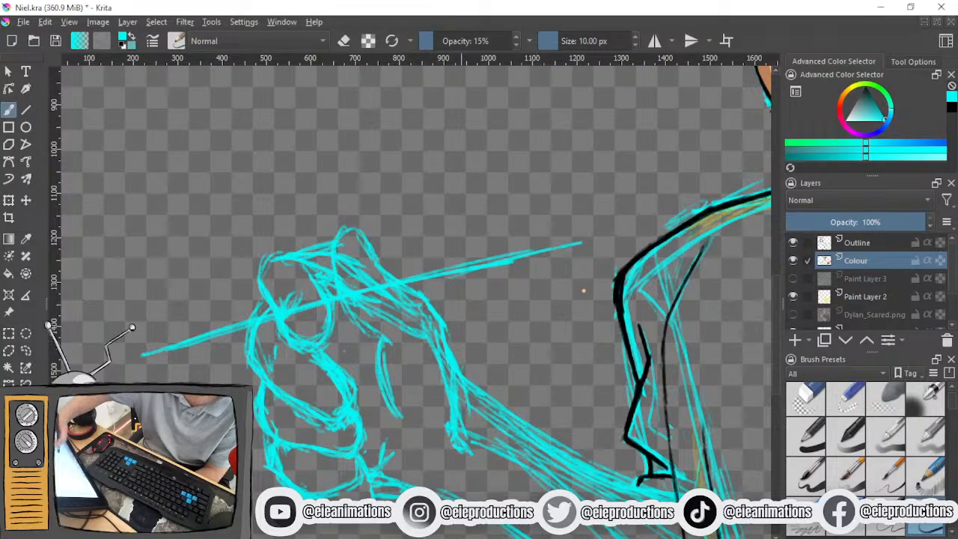
Select the sketched fist and its guide line with a freehand outline, and shrink, rotate clockwise and move them closer to the body
scroll(489, 411, "down", 4)
scroll(489, 412, "up", 3)
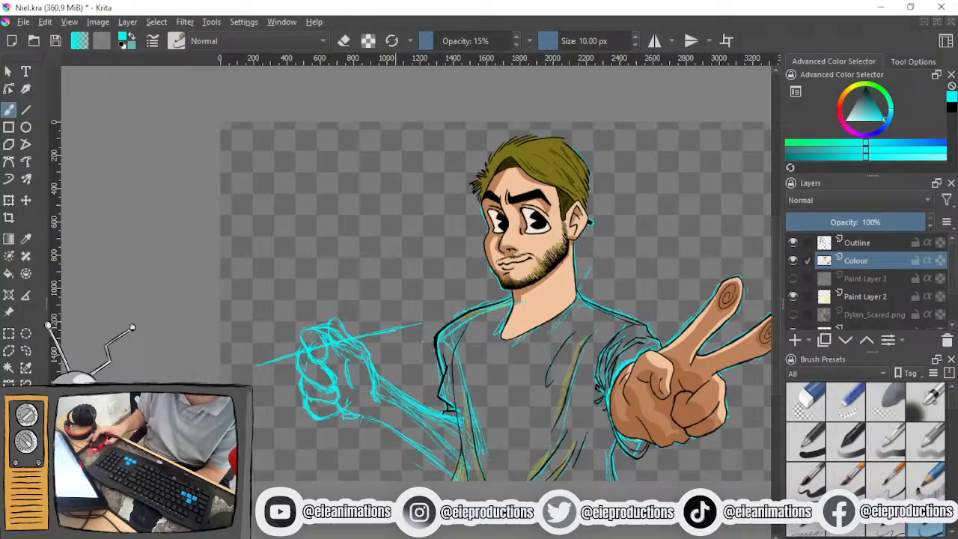
left_click(26, 350)
mouse_move(347, 299)
left_mouse_down()
mouse_move(314, 300)
mouse_move(262, 323)
mouse_move(244, 366)
mouse_move(270, 423)
left_mouse_up()
mouse_move(373, 420)
left_mouse_down()
mouse_move(429, 371)
mouse_move(432, 340)
mouse_move(319, 294)
mouse_move(292, 322)
left_mouse_up()
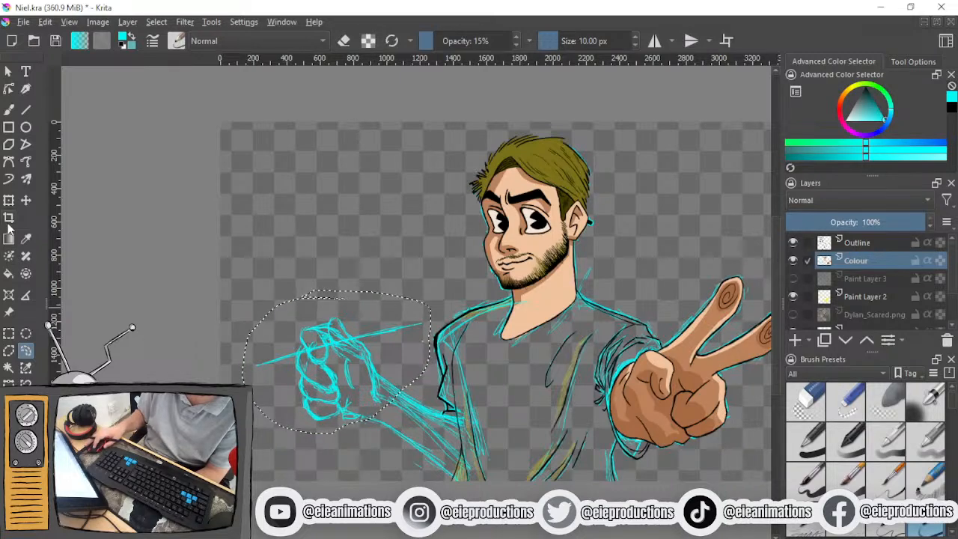
key("ctrl+t")
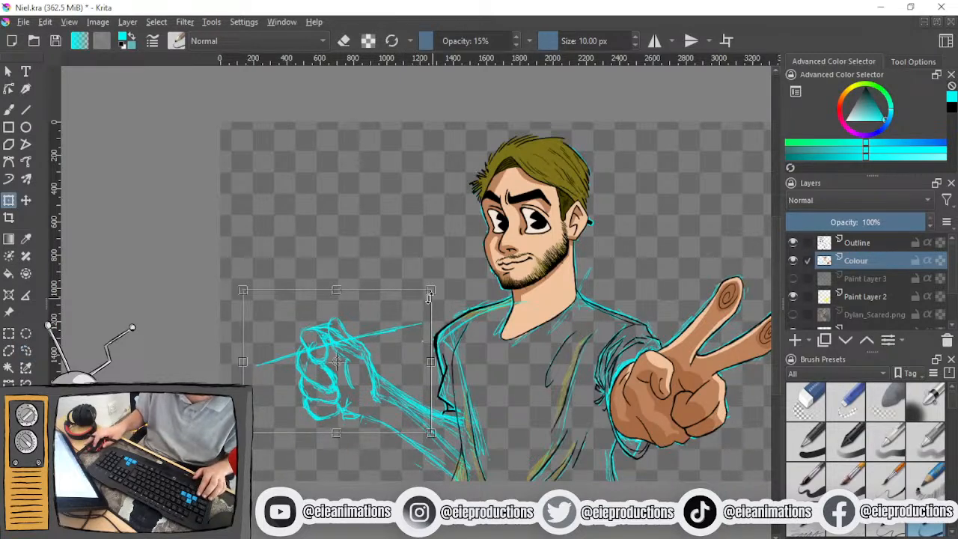
left_click_drag(428, 291, 394, 318)
left_click_drag(366, 394, 394, 378)
left_click_drag(399, 304, 405, 331)
mouse_move(402, 293)
left_mouse_down()
mouse_move(430, 294)
mouse_move(408, 391)
mouse_move(411, 380)
left_mouse_up()
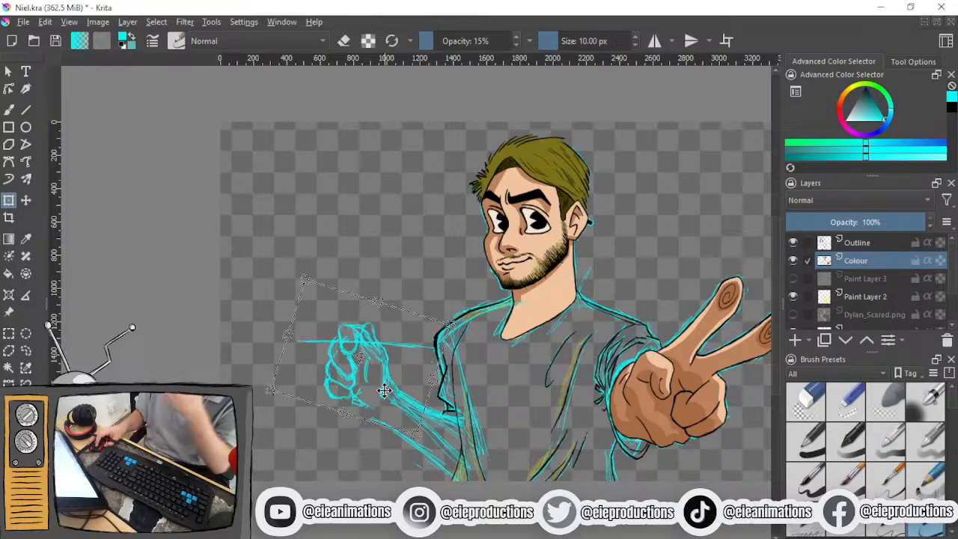
key("b")
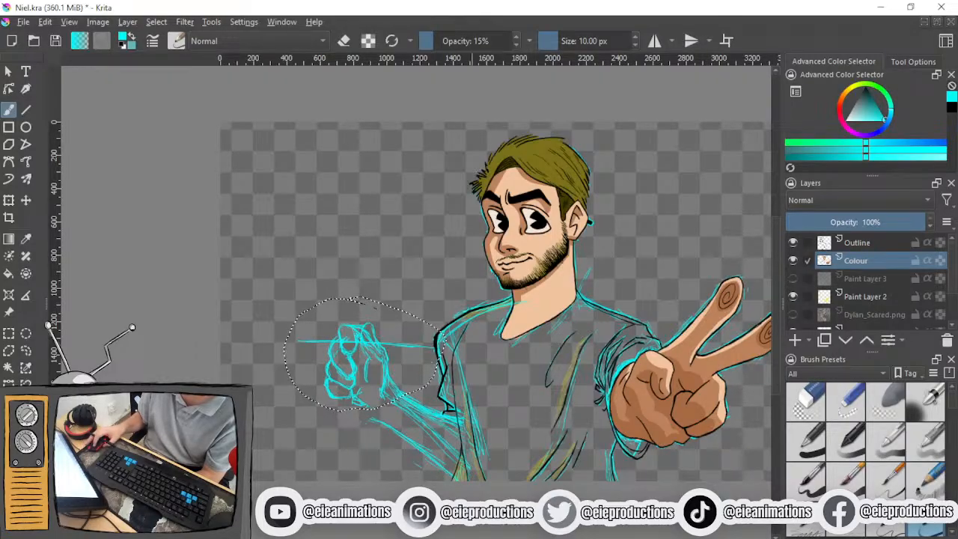
key("ctrl+r")
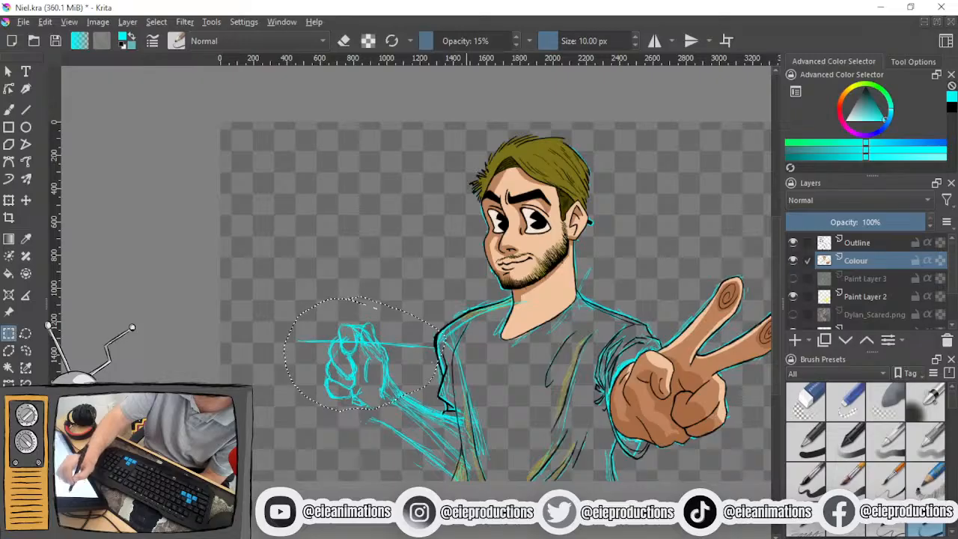
left_click(343, 234)
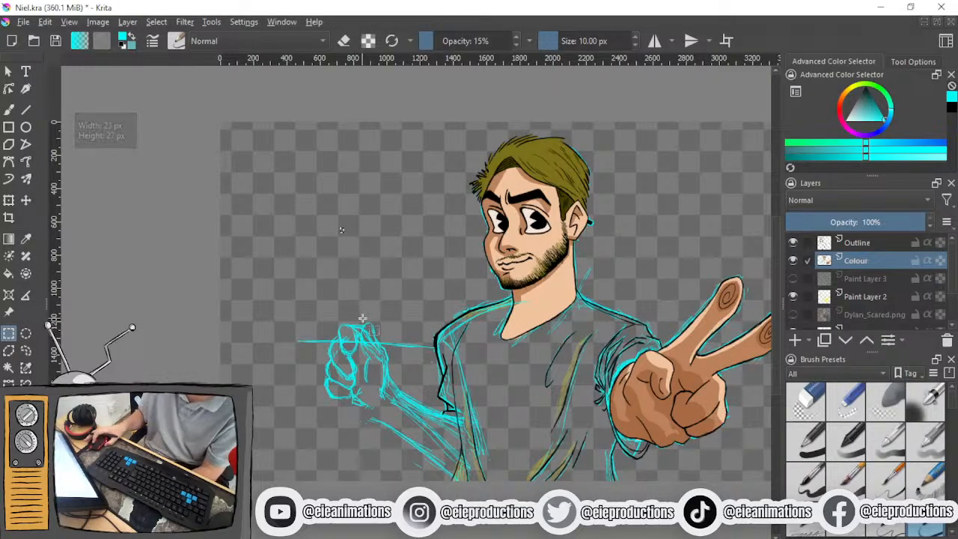
scroll(363, 318, "up", 1)
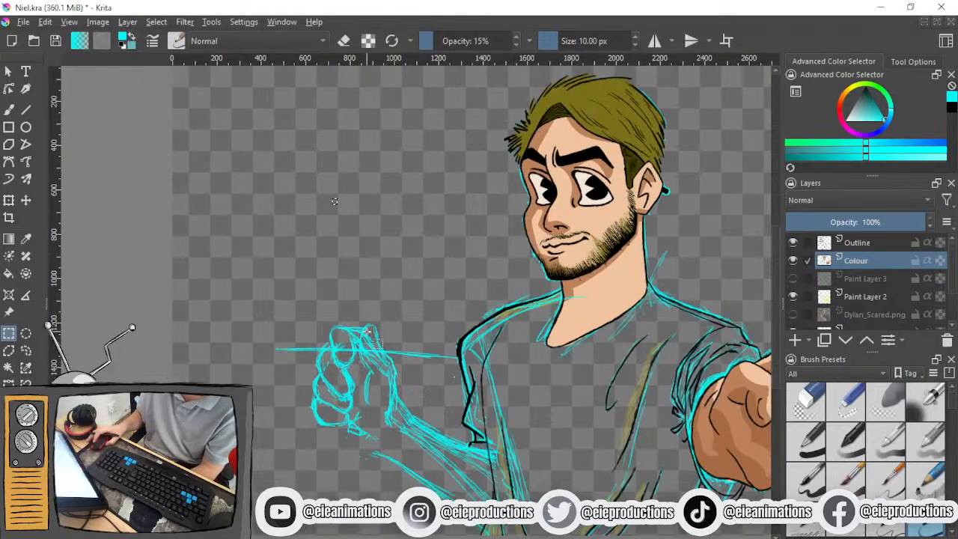
left_click(805, 400)
scroll(425, 419, "down", 2)
scroll(425, 419, "up", 3)
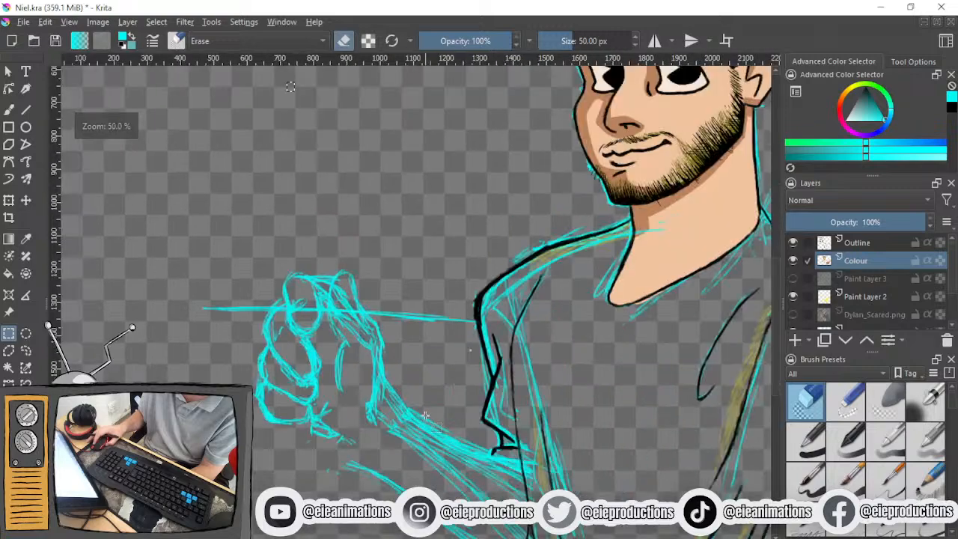
left_click(941, 530)
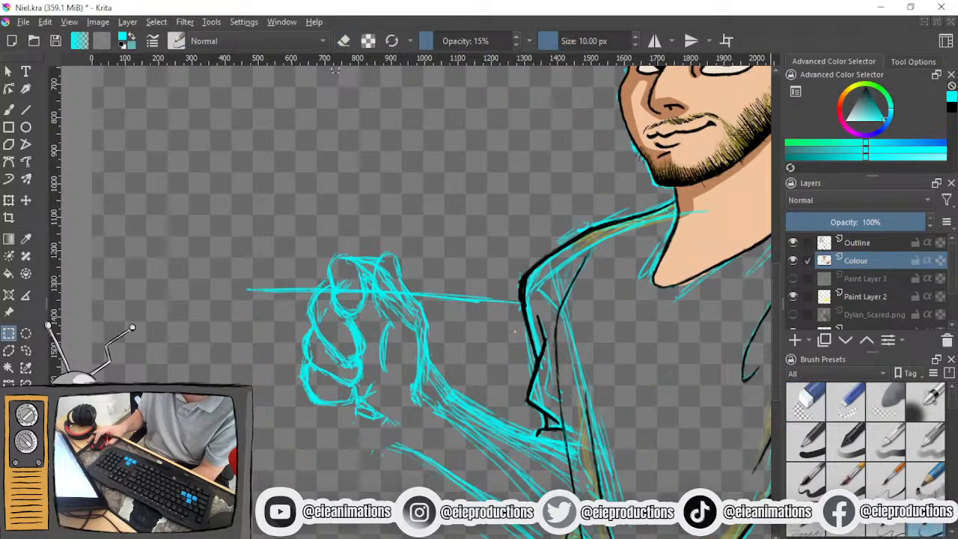
scroll(462, 462, "up", 1)
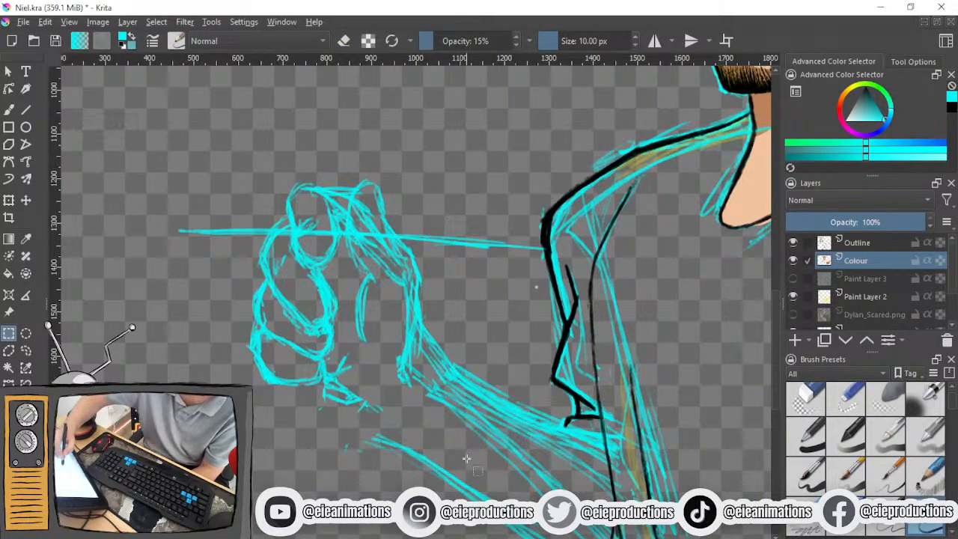
Clear the stray selection and sketch the fist's lower edge down to the forearm, plus a rounded outer wrist contour, in cyan
left_click_drag(295, 385, 300, 395)
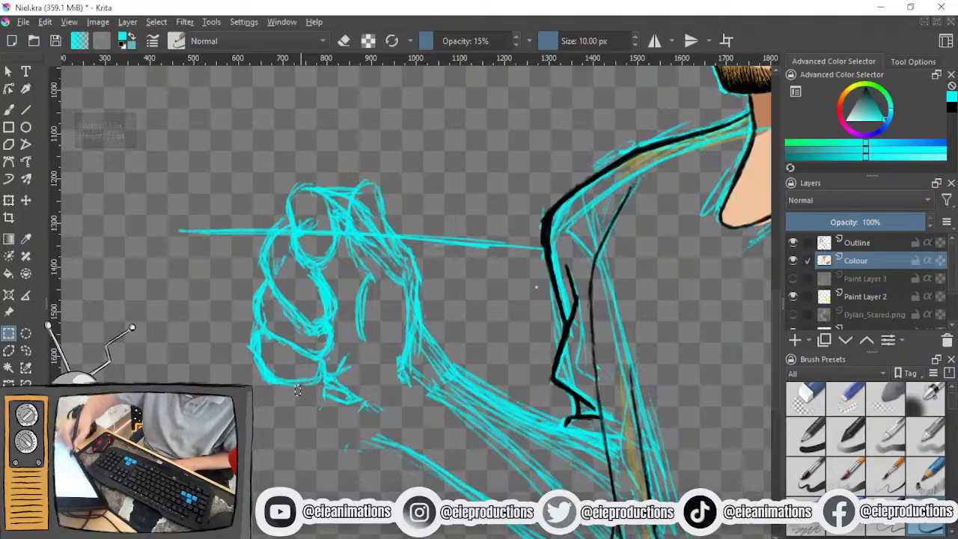
left_click(297, 389)
key("b")
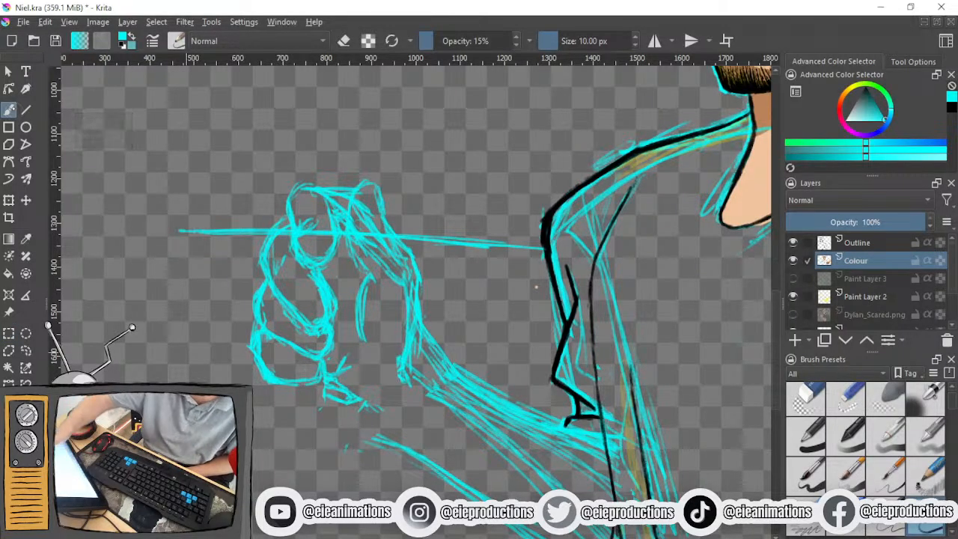
mouse_move(295, 383)
left_mouse_down()
mouse_move(300, 399)
mouse_move(329, 404)
mouse_move(369, 446)
left_mouse_up()
left_click_drag(337, 409, 369, 445)
mouse_move(327, 402)
left_mouse_down()
mouse_move(353, 434)
mouse_move(417, 447)
left_mouse_up()
mouse_move(402, 250)
left_mouse_down()
mouse_move(433, 288)
mouse_move(434, 362)
mouse_move(449, 371)
left_mouse_up()
Erase the old wrist lines inside the new contour, and extend the palm crease up to the thumb and further down in cyan
left_click(806, 398)
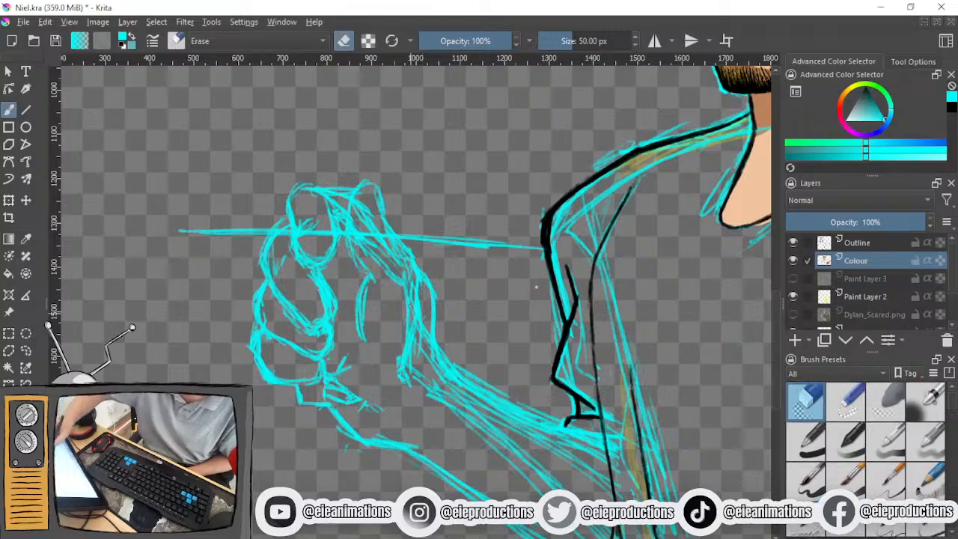
left_click_drag(411, 308, 402, 370)
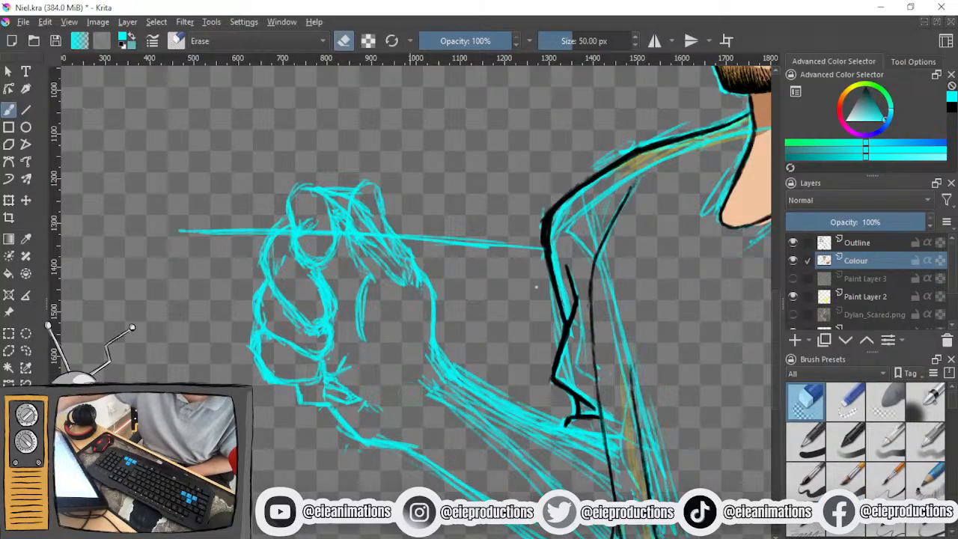
key("e")
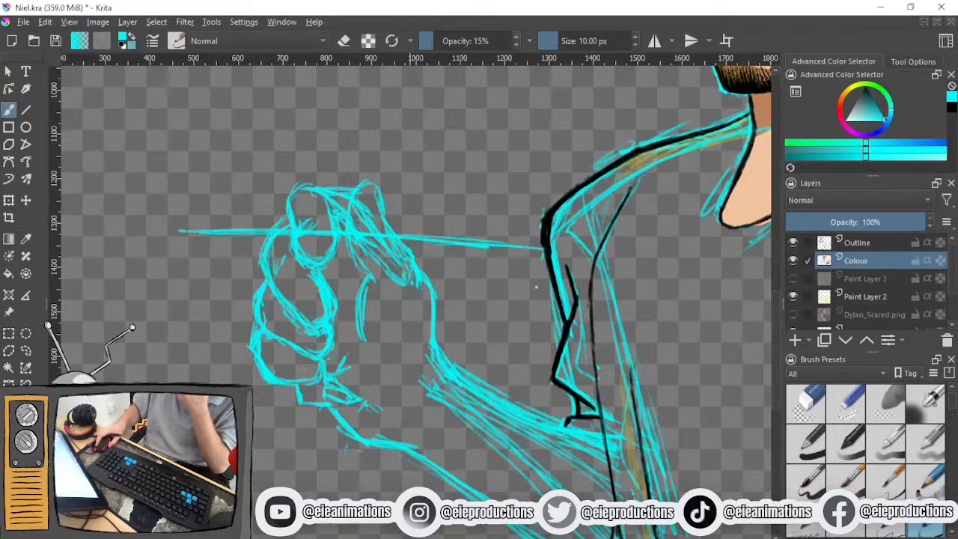
mouse_move(366, 243)
left_mouse_down()
mouse_move(352, 277)
mouse_move(363, 301)
mouse_move(362, 343)
left_mouse_up()
mouse_move(368, 277)
left_mouse_down()
mouse_move(361, 362)
mouse_move(372, 362)
left_mouse_up()
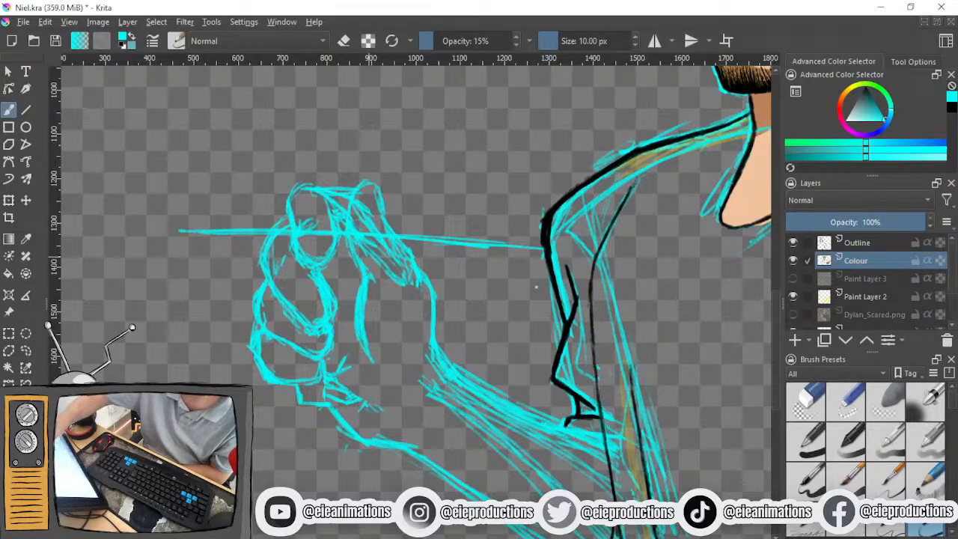
Go over the sketched thumb, the curled index fingertip and the middle finger's outline again to thicken them in cyan
scroll(536, 286, "down", 3)
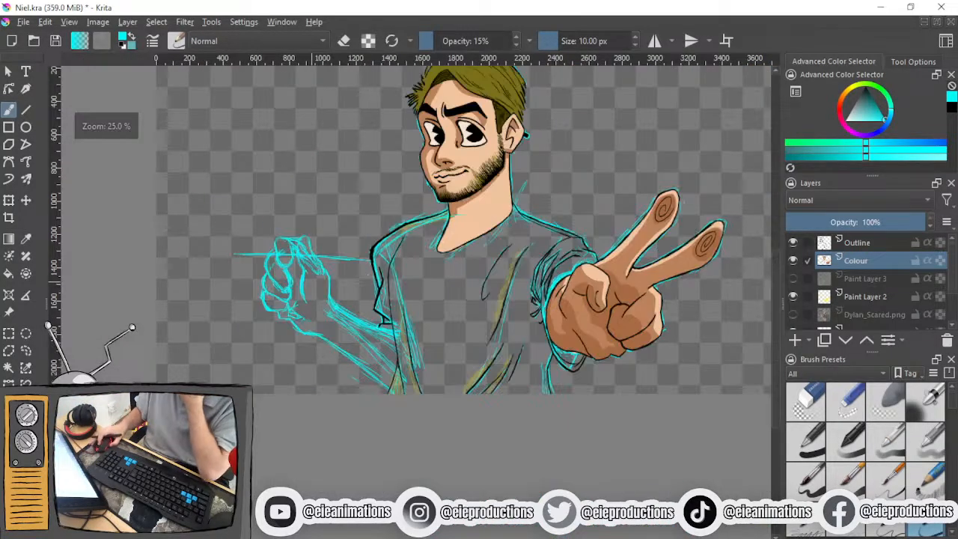
scroll(337, 320, "up", 2)
scroll(324, 318, "up", 4)
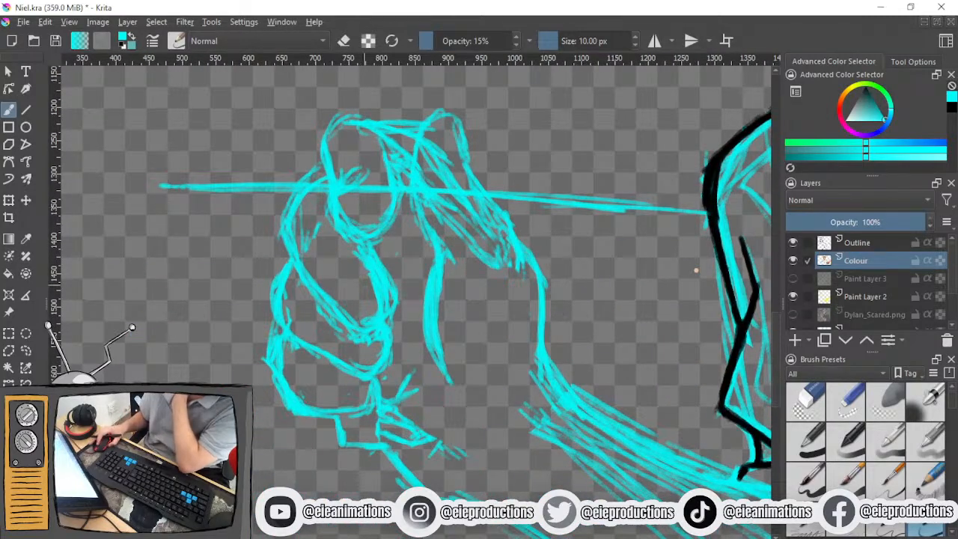
mouse_move(366, 298)
left_mouse_down()
mouse_move(364, 276)
mouse_move(359, 312)
mouse_move(356, 300)
left_mouse_up()
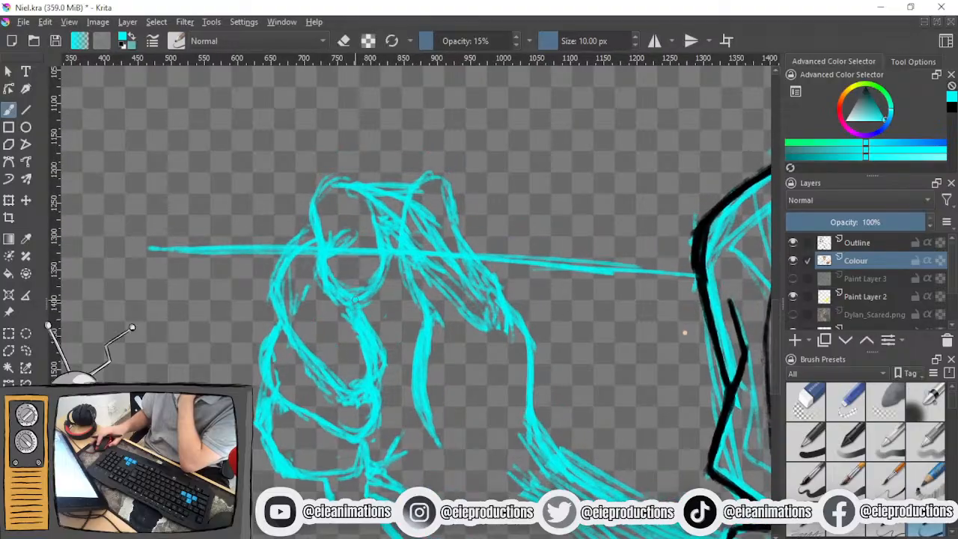
mouse_move(434, 169)
left_mouse_down()
mouse_move(408, 217)
mouse_move(438, 317)
left_mouse_up()
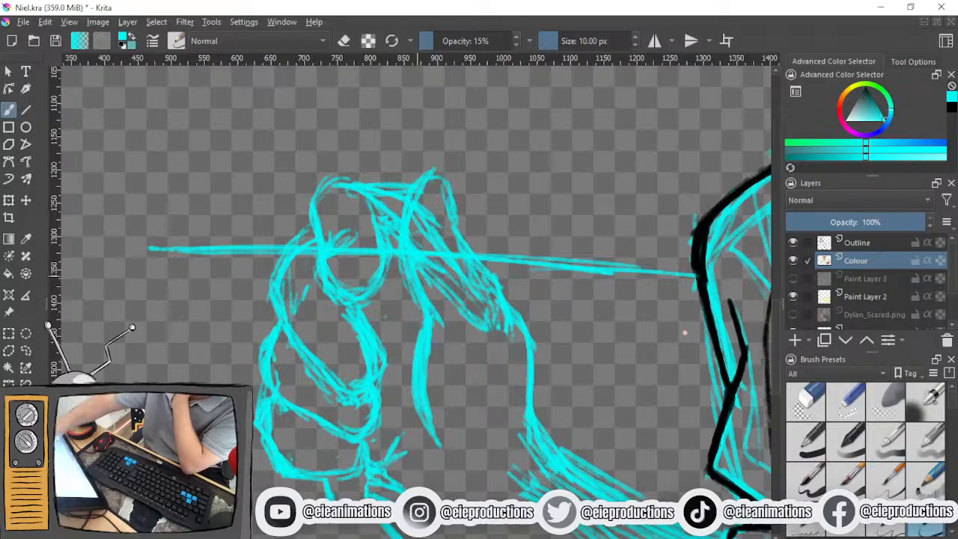
mouse_move(329, 185)
left_mouse_down()
mouse_move(326, 259)
mouse_move(368, 283)
mouse_move(360, 287)
mouse_move(324, 251)
mouse_move(379, 264)
left_mouse_up()
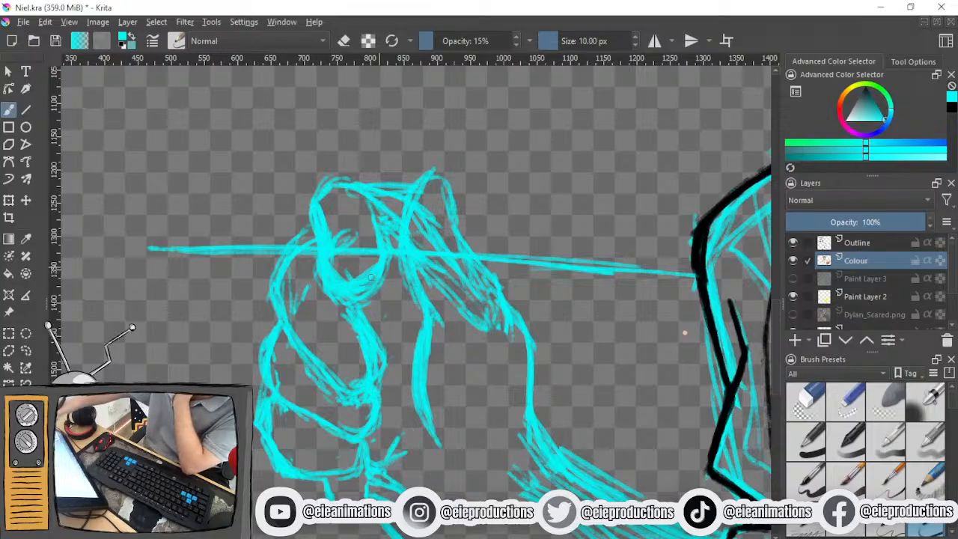
mouse_move(304, 247)
left_mouse_down()
mouse_move(284, 287)
mouse_move(303, 249)
left_mouse_up()
mouse_move(280, 285)
left_mouse_down()
mouse_move(300, 339)
mouse_move(364, 380)
left_mouse_up()
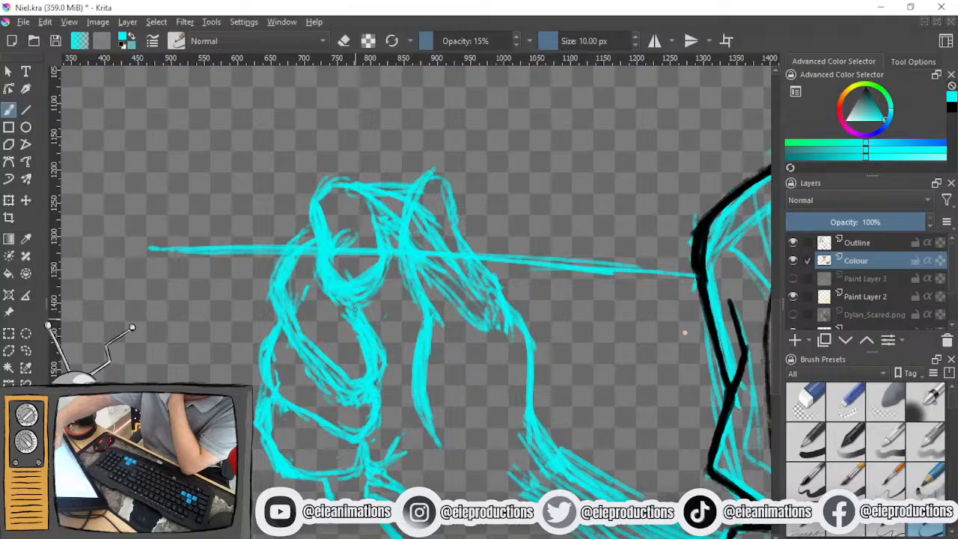
mouse_move(313, 353)
left_mouse_down()
mouse_move(348, 394)
mouse_move(340, 379)
left_mouse_up()
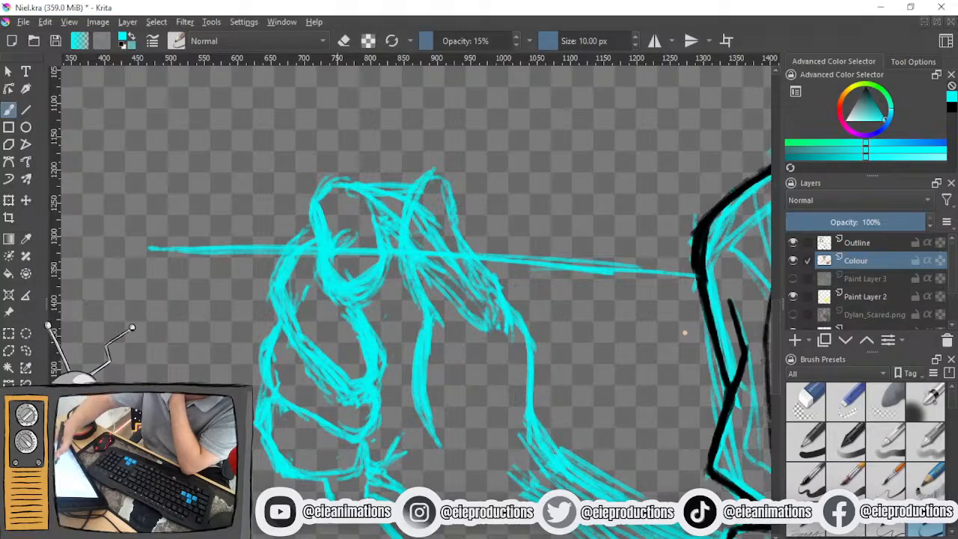
Reinforce the contours of the fist's two lower fingers in cyan, thickening the little finger's outer and bottom edges
mouse_move(272, 321)
left_mouse_down()
mouse_move(269, 393)
mouse_move(275, 385)
mouse_move(326, 415)
left_mouse_up()
left_click_drag(314, 410, 347, 433)
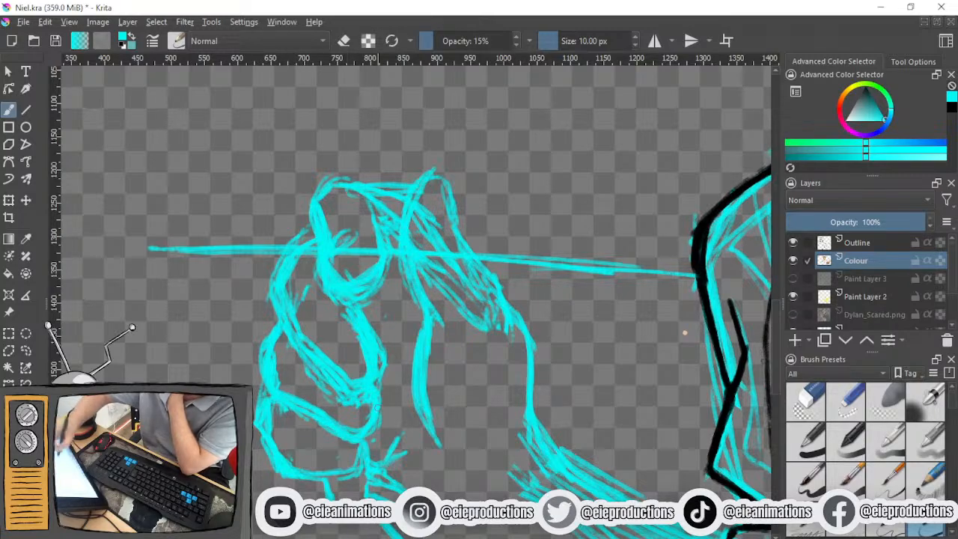
scroll(377, 397, "down", 2)
left_click_drag(373, 424, 380, 389)
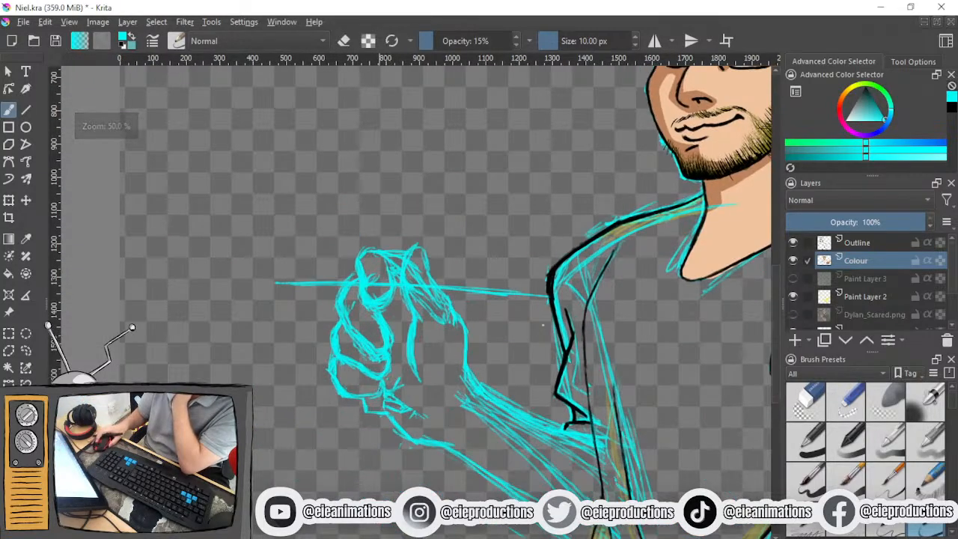
scroll(379, 388, "up", 4)
left_click_drag(224, 279, 210, 328)
mouse_move(225, 280)
left_mouse_down()
mouse_move(207, 345)
mouse_move(255, 384)
left_mouse_up()
mouse_move(220, 331)
left_mouse_down()
mouse_move(255, 389)
mouse_move(313, 409)
mouse_move(356, 403)
left_mouse_up()
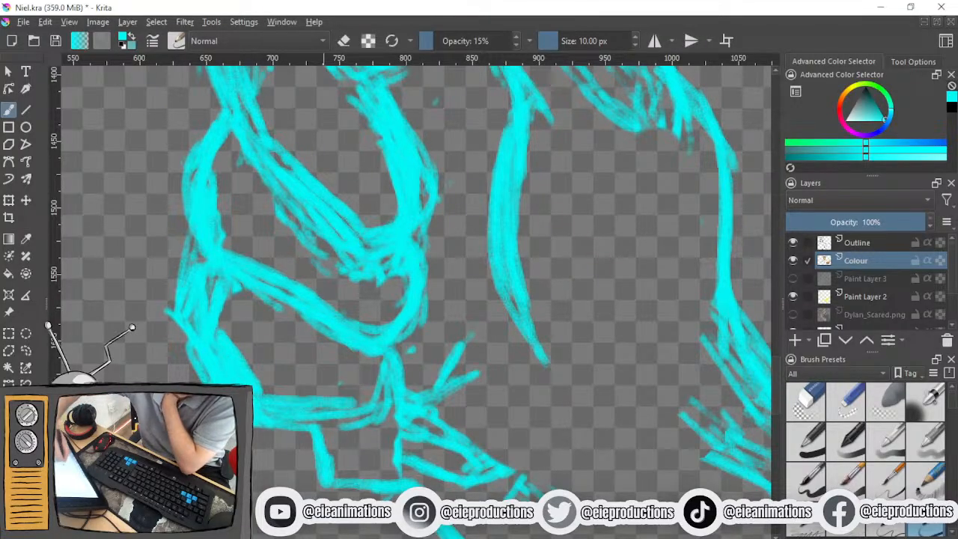
left_click_drag(270, 409, 364, 405)
scroll(365, 403, "down", 6)
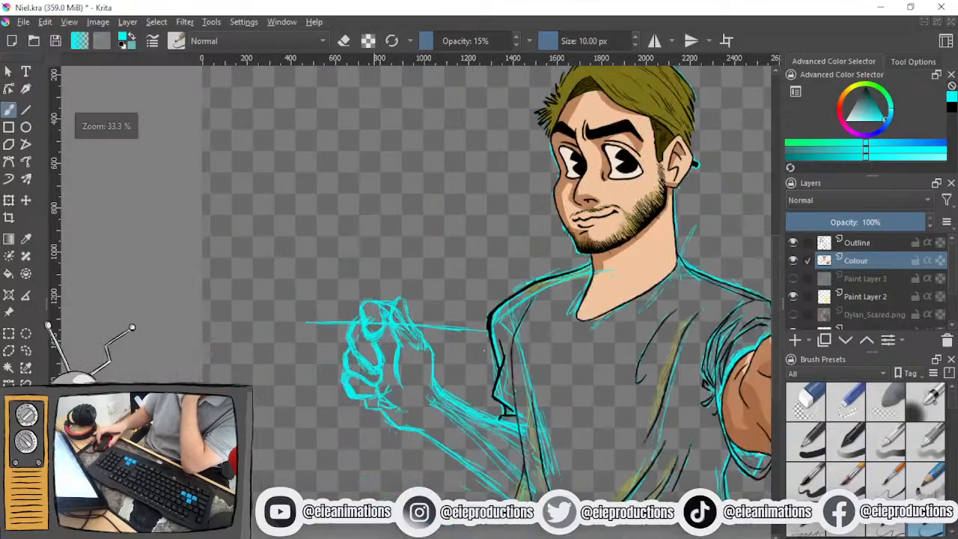
Erase the hand's lower edge between the little finger and the wrist, and trim the excess lines outside the little finger
scroll(366, 426, "up", 4)
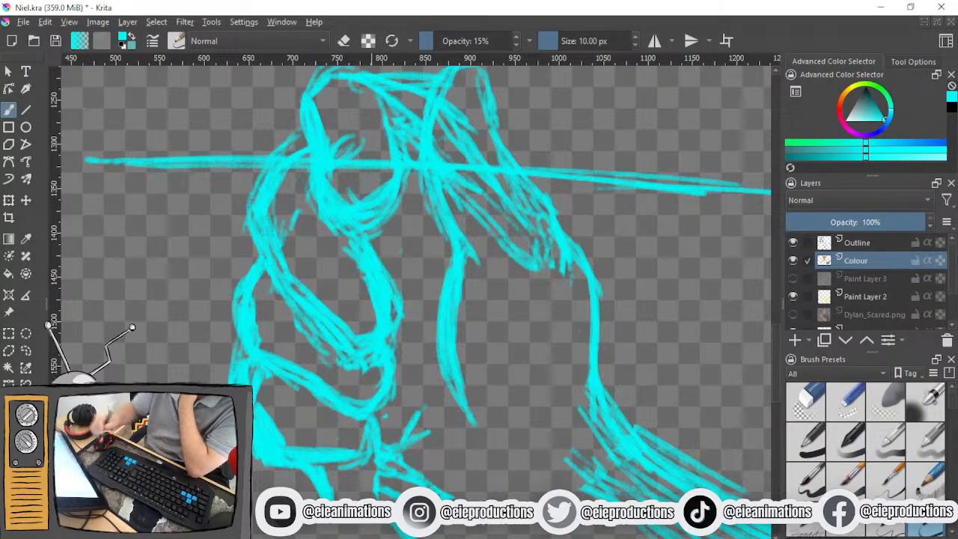
mouse_move(366, 511)
left_mouse_down()
mouse_move(341, 436)
mouse_move(370, 457)
left_mouse_up()
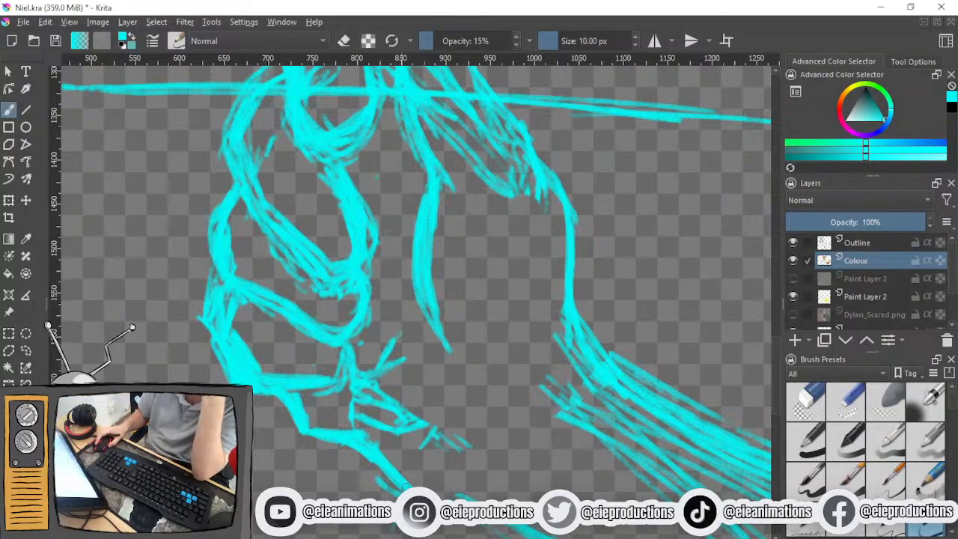
left_click_drag(442, 482, 313, 437)
scroll(318, 438, "down", 2)
scroll(394, 464, "up", 2)
left_click_drag(567, 129, 698, 163)
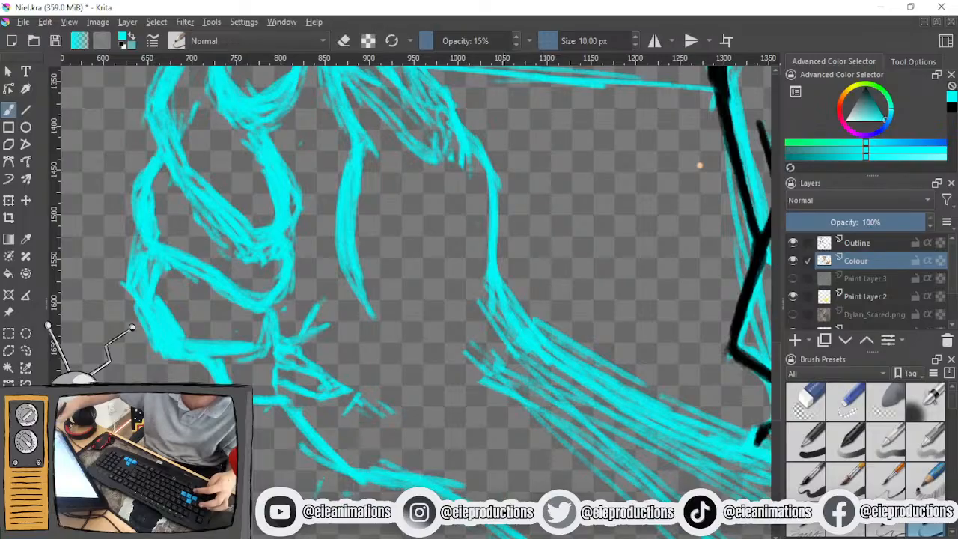
key("e")
mouse_move(240, 399)
left_mouse_down()
mouse_move(275, 402)
mouse_move(280, 421)
left_mouse_up()
mouse_move(115, 268)
left_mouse_down()
mouse_move(123, 320)
mouse_move(160, 367)
mouse_move(141, 293)
left_mouse_up()
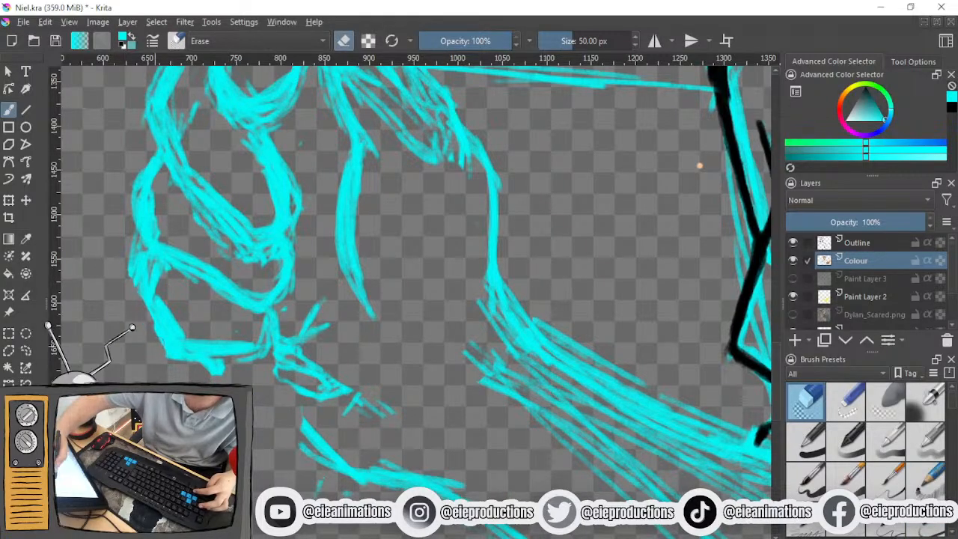
mouse_move(154, 330)
left_mouse_down()
mouse_move(172, 356)
mouse_move(131, 275)
mouse_move(139, 258)
mouse_move(163, 360)
mouse_move(201, 330)
left_mouse_up()
scroll(167, 355, "down", 3)
scroll(166, 350, "down", 1)
Redraw the hand's lower edge in cyan as a smooth curve from the little finger down to the wrist
left_click(914, 524)
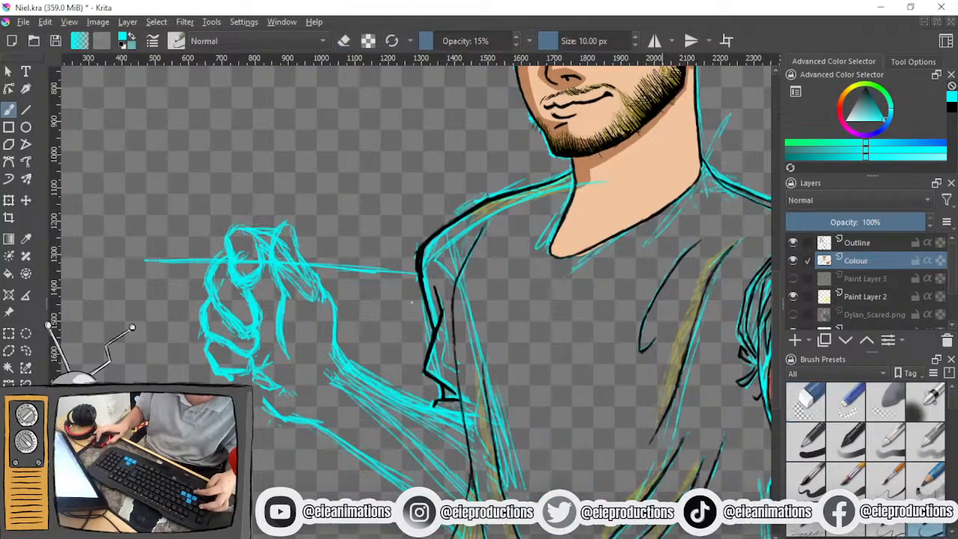
scroll(500, 476, "up", 2)
left_click_drag(505, 476, 766, 507)
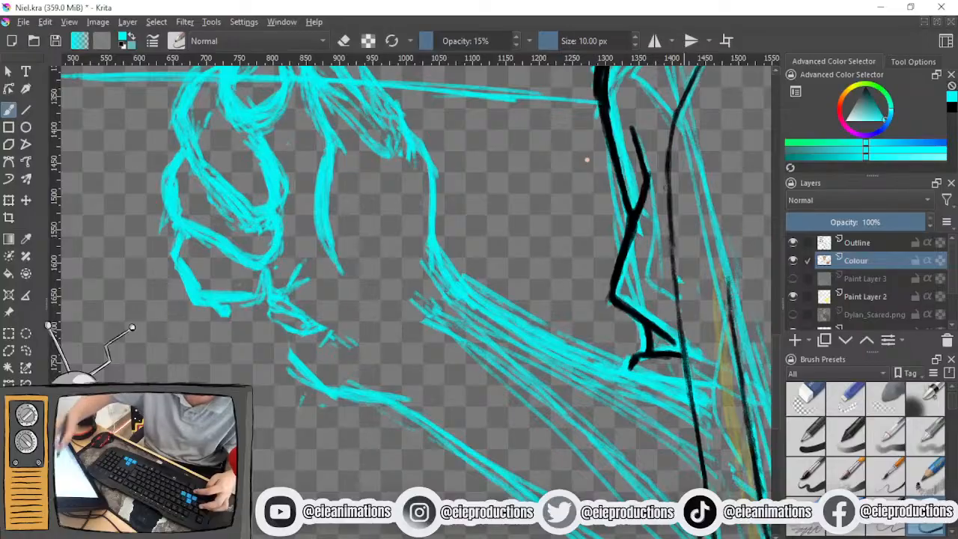
left_click_drag(241, 327, 272, 363)
left_click_drag(246, 323, 305, 381)
left_click_drag(260, 348, 328, 397)
mouse_move(253, 344)
left_mouse_down()
mouse_move(217, 310)
mouse_move(221, 321)
mouse_move(250, 332)
left_mouse_up()
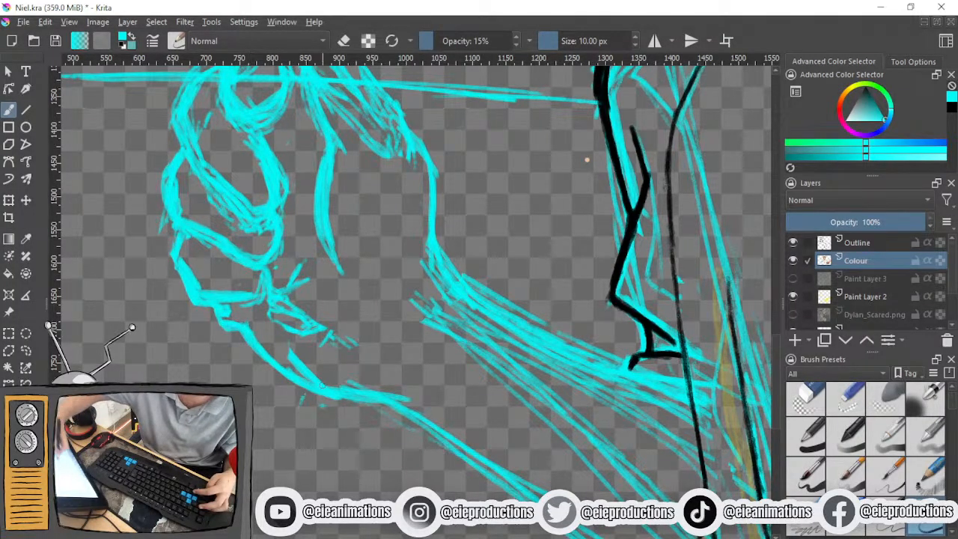
scroll(215, 367, "down", 3)
scroll(215, 366, "up", 3)
left_click_drag(215, 366, 328, 446)
scroll(723, 240, "down", 3)
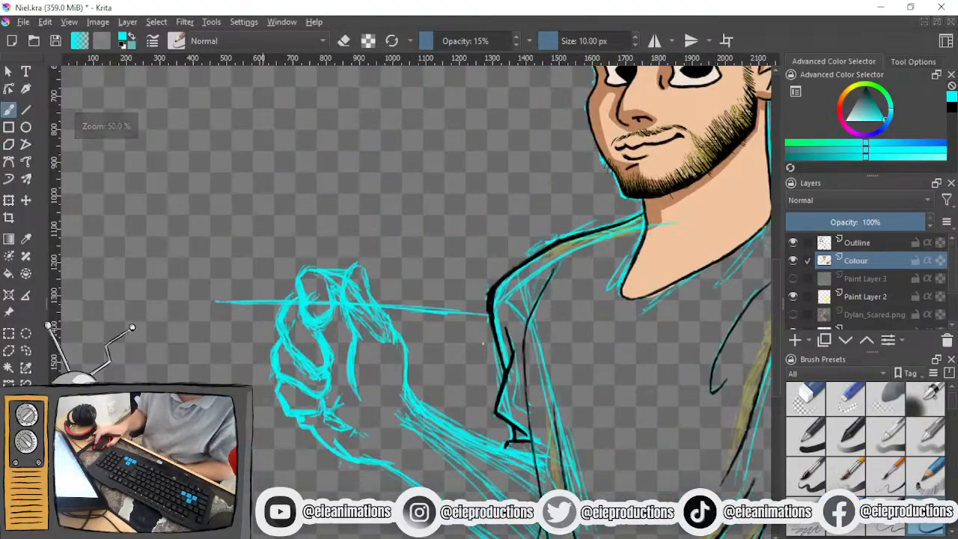
Sketch an outer contour along the two lower fingers in cyan, and erase the part beside the little finger
scroll(723, 240, "down", 1)
scroll(307, 404, "up", 4)
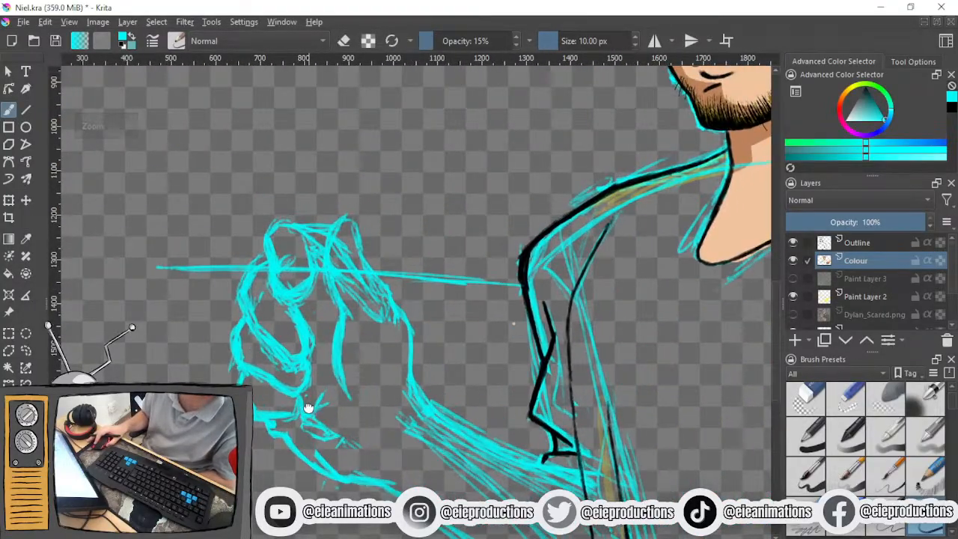
scroll(514, 323, "up", 2)
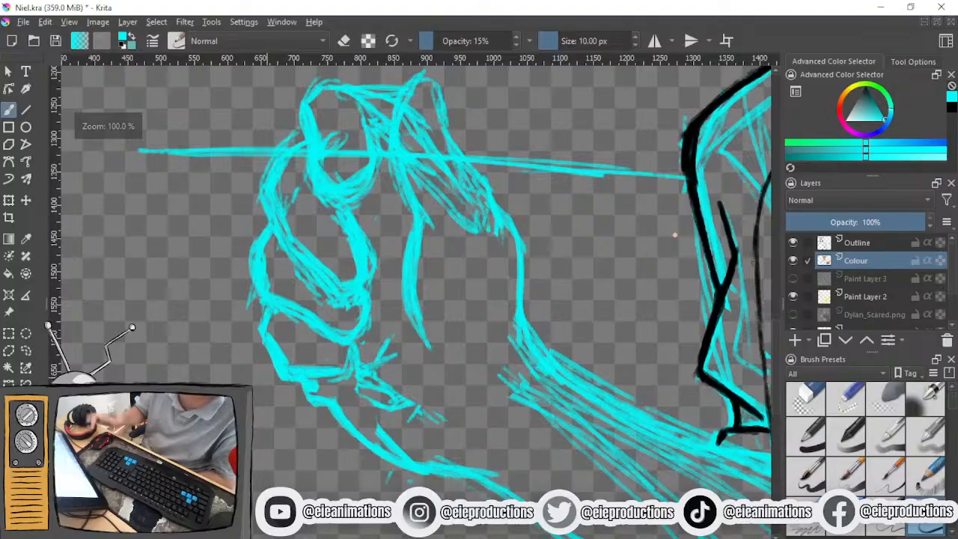
mouse_move(267, 217)
left_mouse_down()
mouse_move(247, 238)
mouse_move(253, 262)
mouse_move(239, 296)
mouse_move(260, 348)
mouse_move(275, 367)
mouse_move(331, 370)
left_mouse_up()
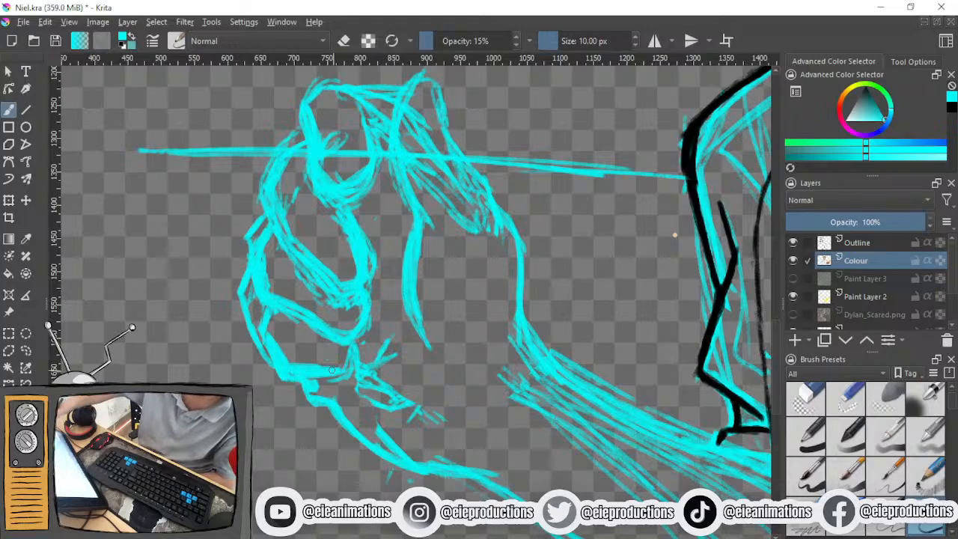
left_click(807, 397)
mouse_move(239, 301)
left_mouse_down()
mouse_move(247, 277)
mouse_move(252, 329)
left_mouse_up()
key("/")
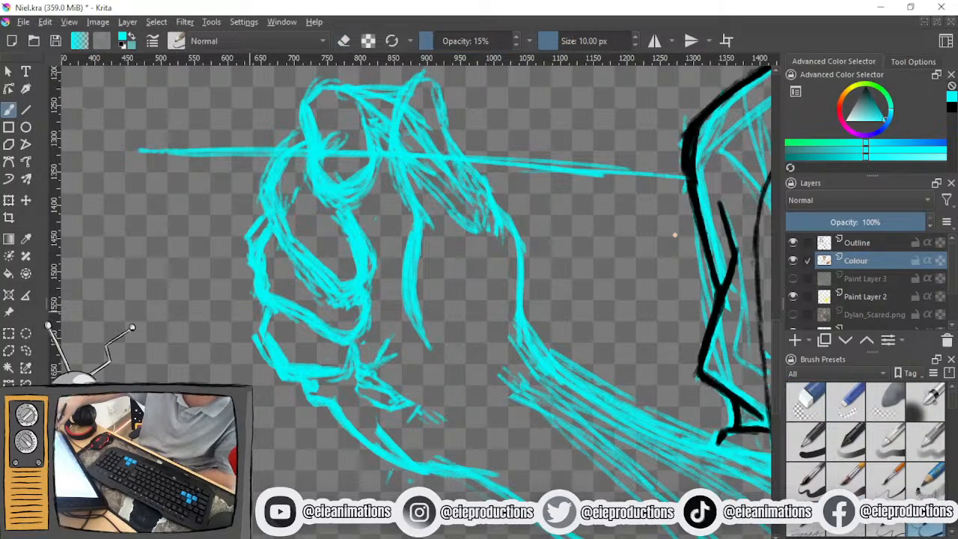
Draw a wider, bulging outer contour for the little finger in cyan, reaching down to the fist's bottom edge
mouse_move(253, 282)
left_mouse_down()
mouse_move(238, 310)
mouse_move(257, 347)
left_mouse_up()
left_click_drag(262, 346, 277, 374)
left_click_drag(247, 313, 277, 377)
left_click_drag(239, 311, 246, 327)
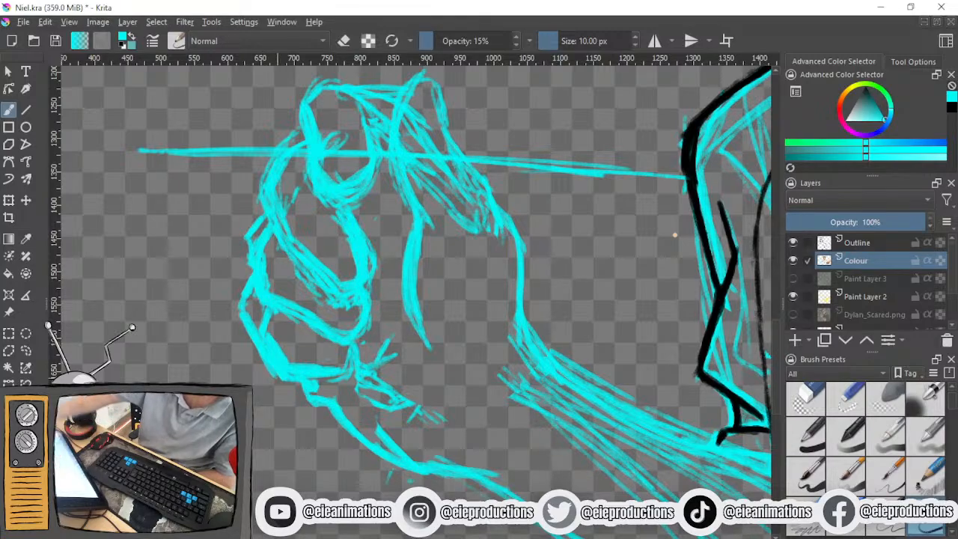
Erase the old little-finger line left inside the new, wider contour
scroll(279, 466, "down", 3)
scroll(299, 464, "up", 2)
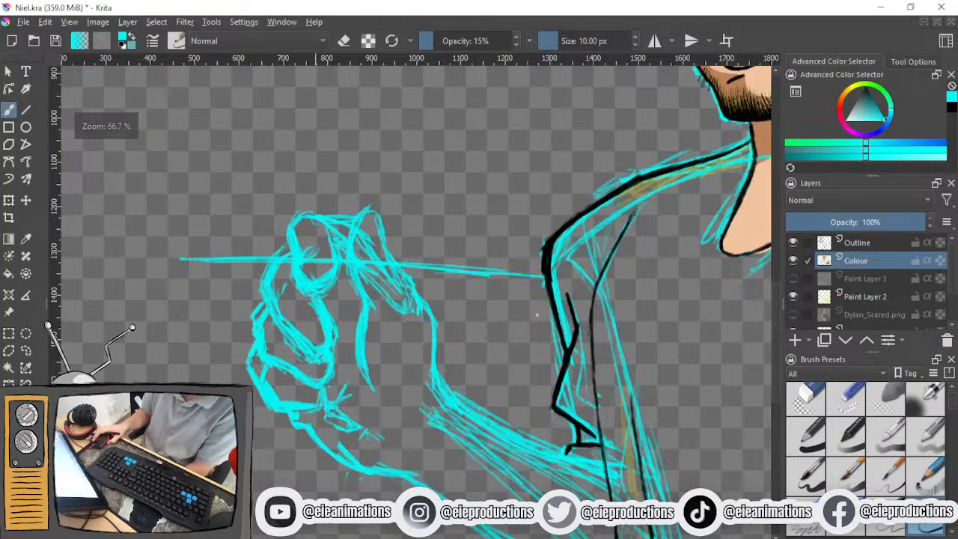
left_click(806, 398)
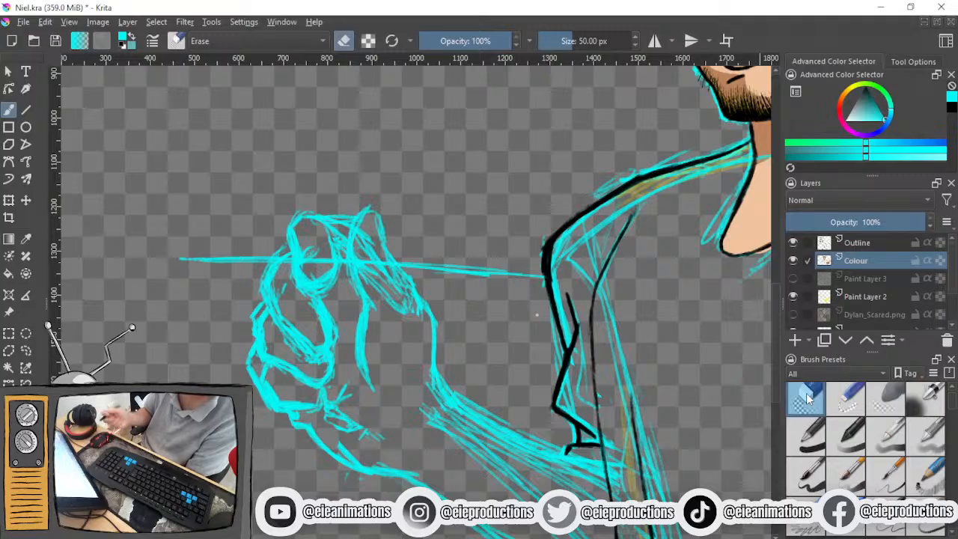
left_click_drag(270, 363, 283, 401)
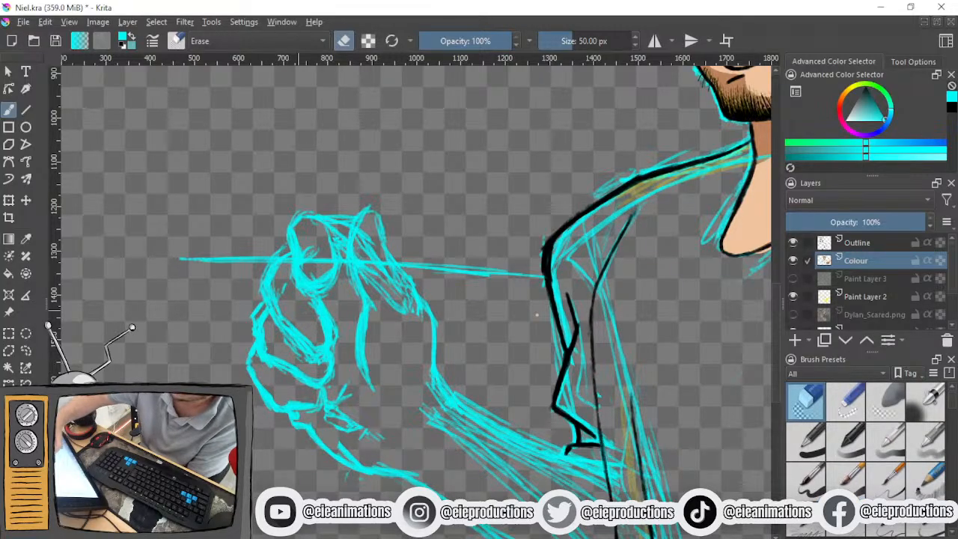
left_click_drag(286, 285, 281, 290)
mouse_move(299, 337)
left_mouse_down()
mouse_move(309, 344)
mouse_move(200, 326)
left_mouse_up()
Erase the horizontal guide line on both sides of the fist
scroll(305, 326, "down", 3)
scroll(305, 324, "up", 2)
scroll(207, 324, "down", 1)
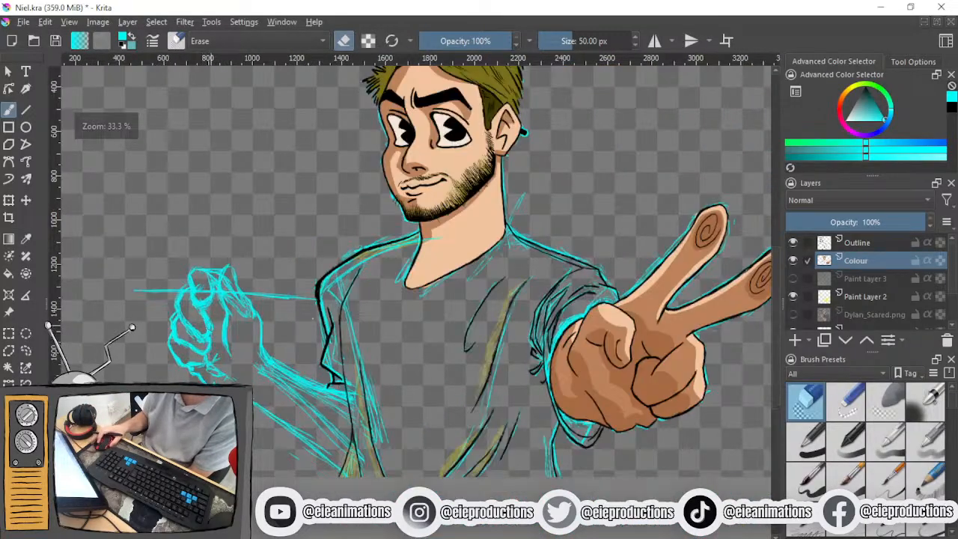
scroll(207, 325, "down", 2)
scroll(206, 325, "up", 2)
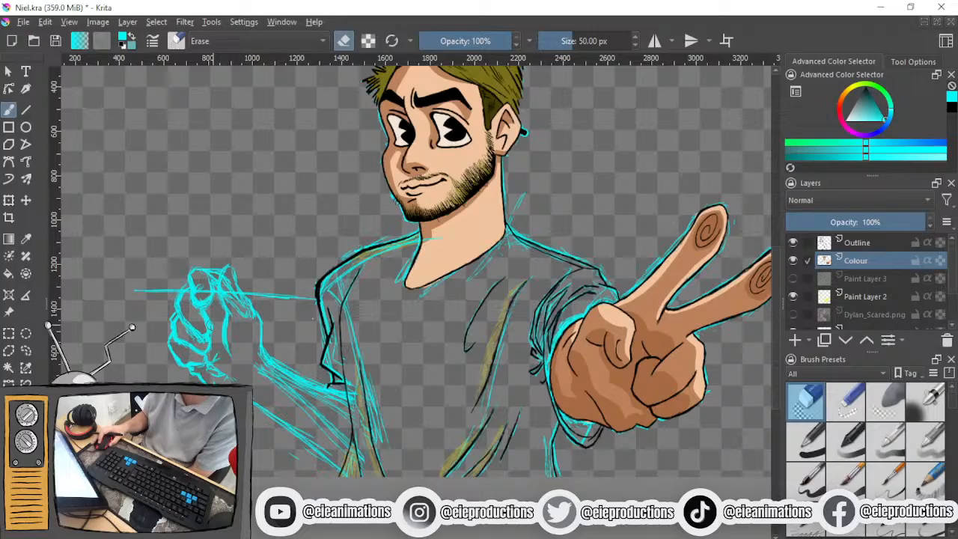
scroll(313, 319, "down", 1)
scroll(312, 319, "up", 1)
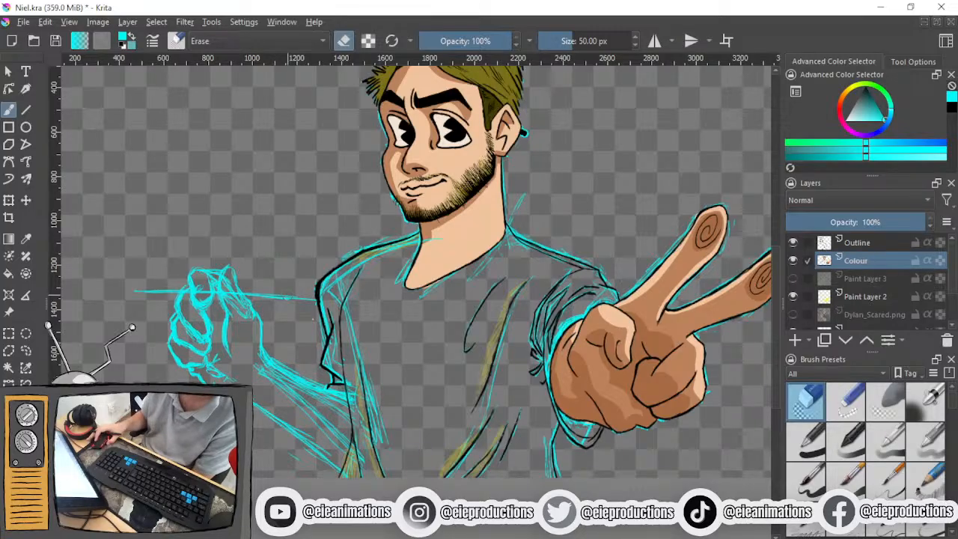
scroll(287, 295, "up", 2)
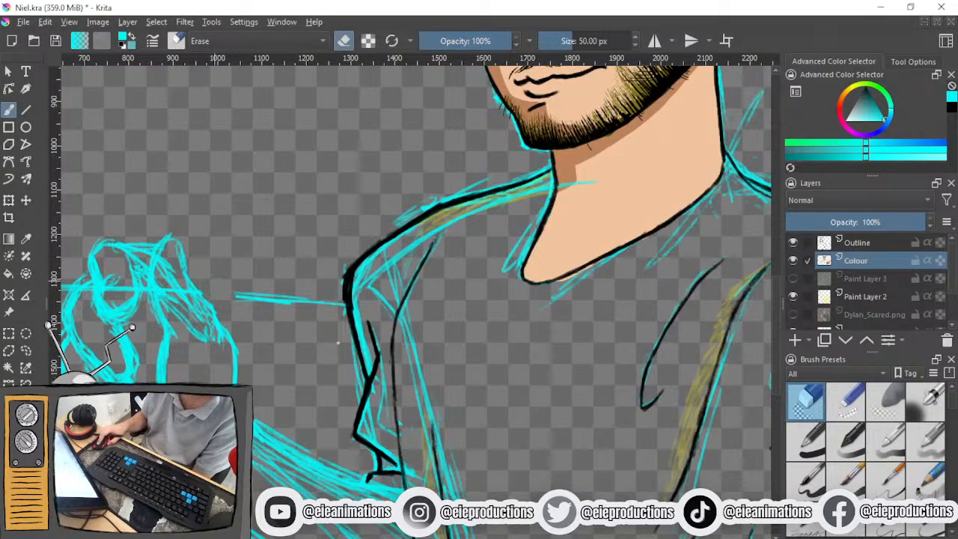
left_click_drag(270, 294, 434, 292)
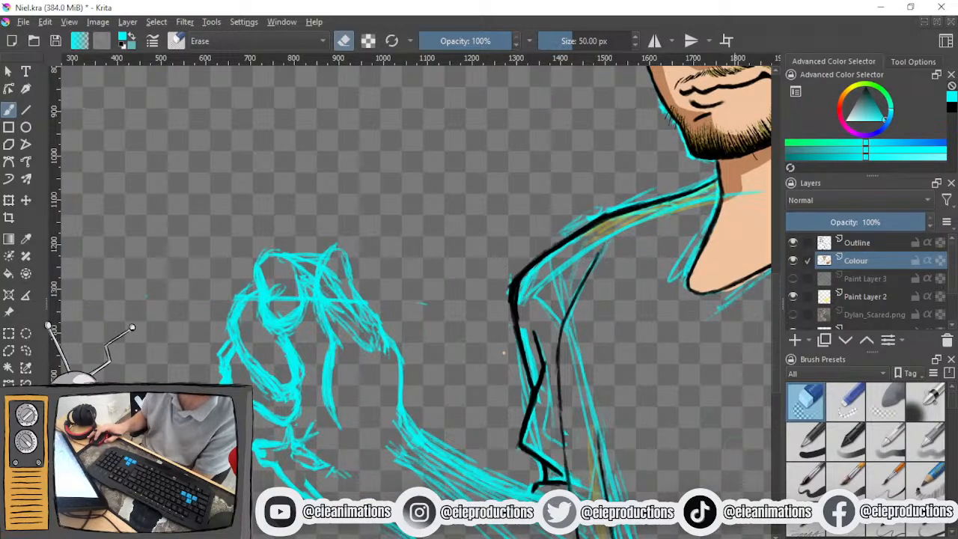
Sketch a slanted guide line in cyan passing behind the fist and rising toward the character's face
left_click(925, 521)
left_click_drag(742, 440, 753, 460)
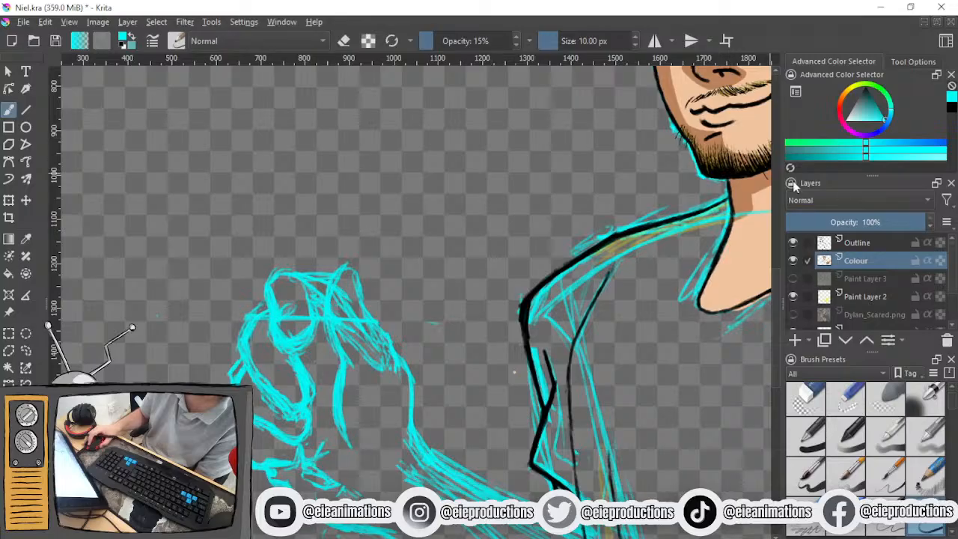
left_click_drag(247, 348, 486, 243)
left_click_drag(314, 322, 158, 382)
left_click_drag(210, 357, 494, 240)
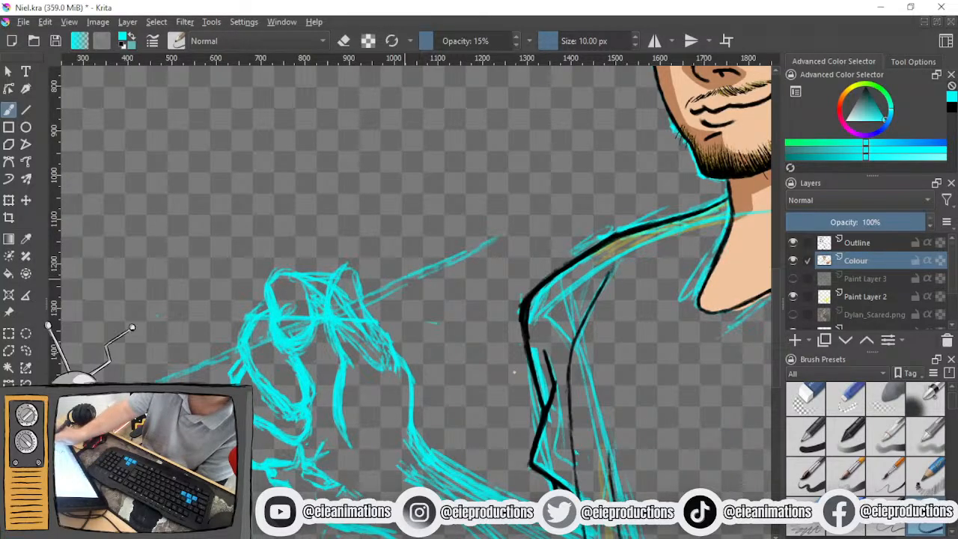
mouse_move(373, 298)
left_mouse_down()
mouse_move(544, 210)
mouse_move(457, 252)
left_mouse_up()
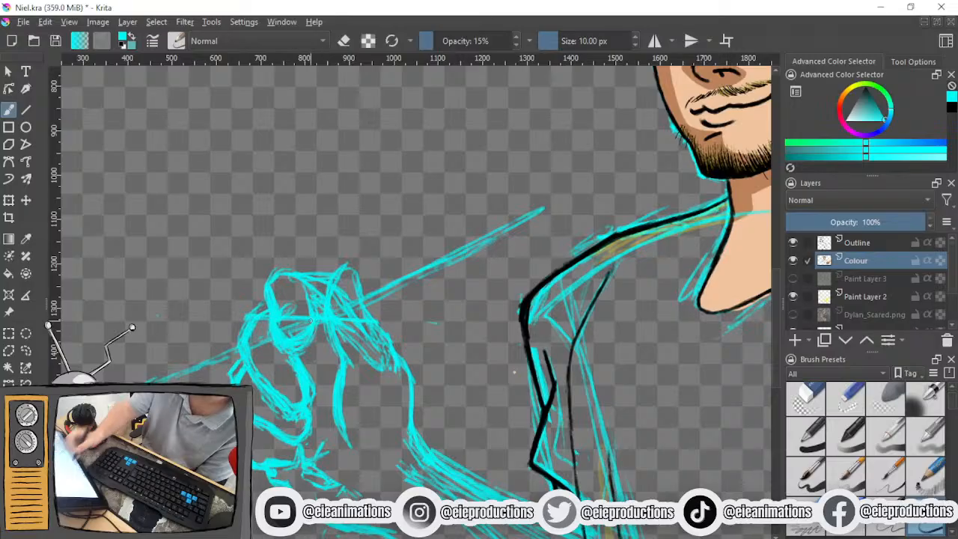
Erase the outer ends of the slanted cyan guide line on both sides of the fist to shorten it
key("e")
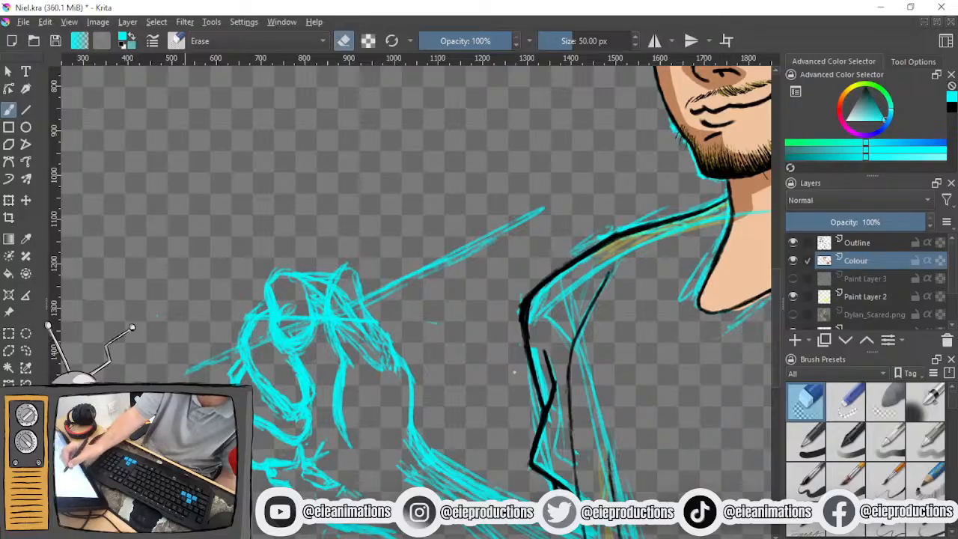
key("slash")
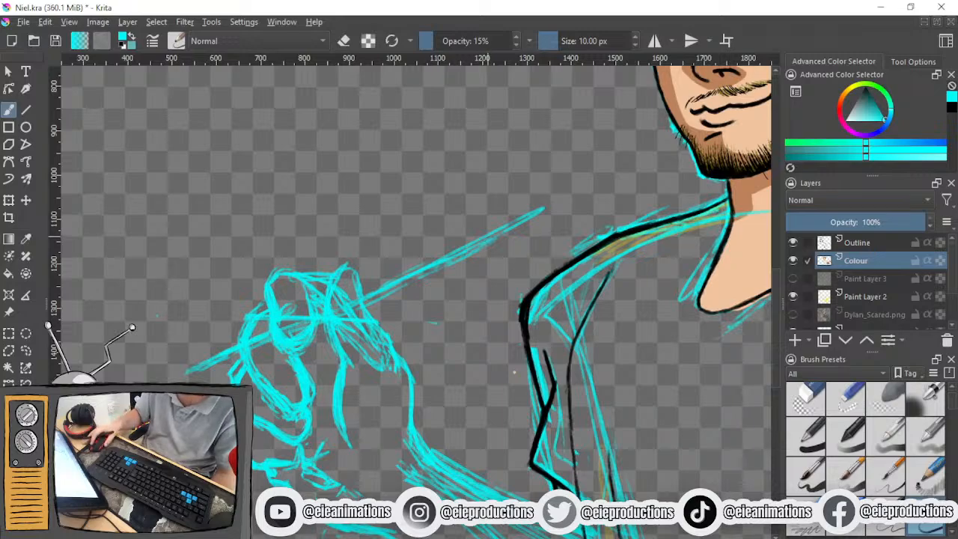
scroll(487, 238, "down", 2)
left_click_drag(481, 265, 414, 342)
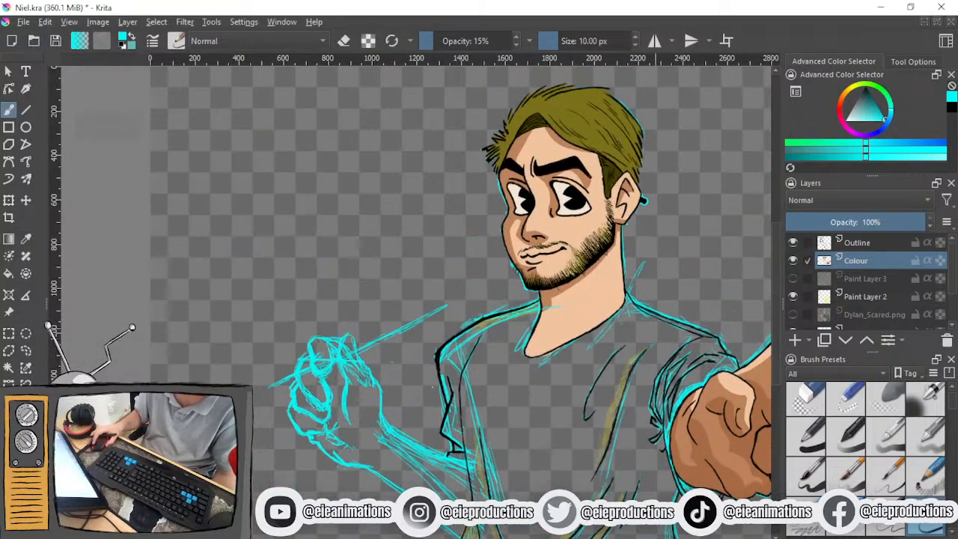
left_click(787, 392)
left_click_drag(437, 311, 440, 292)
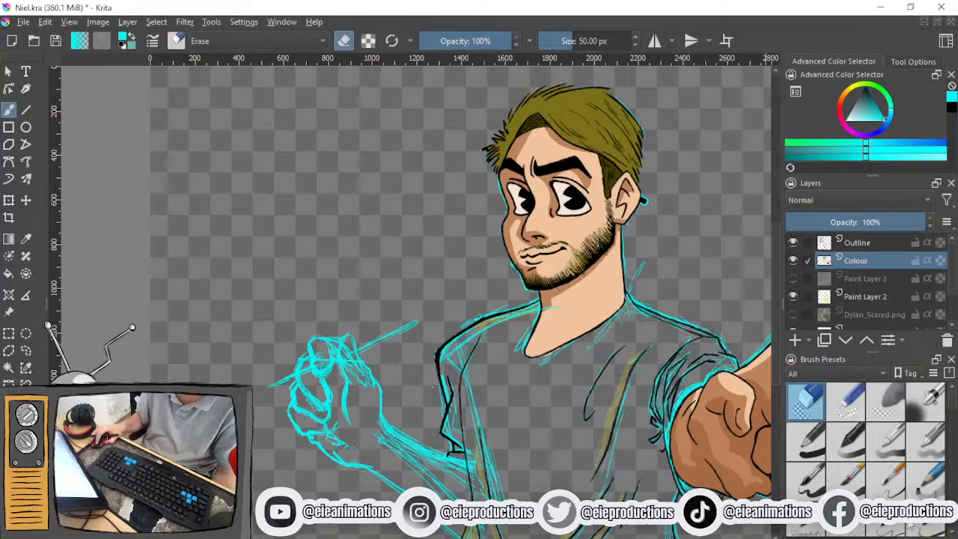
left_click(911, 526)
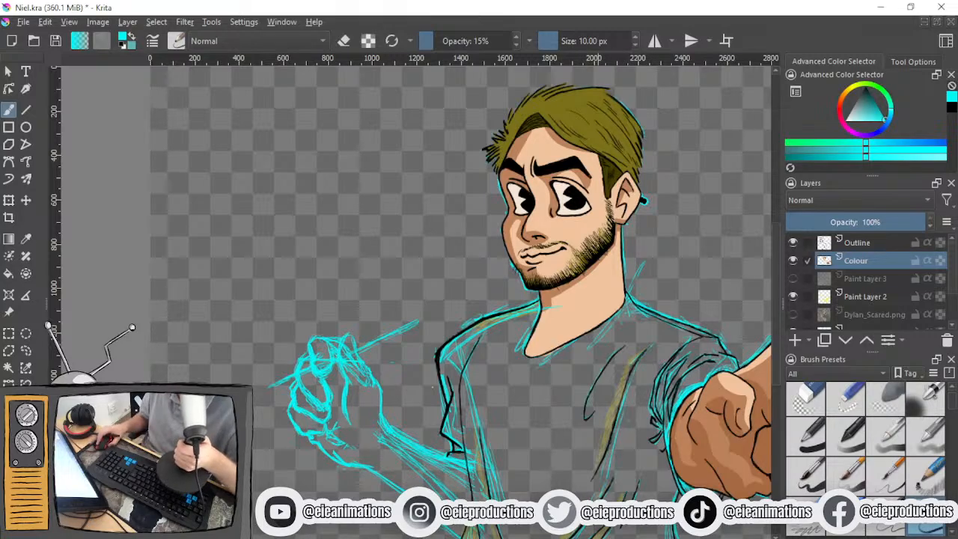
Ink the forearm's upper edge in black on the Outline layer, from the wrist to the sleeve opening
left_click_drag(597, 517, 629, 434)
scroll(473, 378, "up", 2)
left_click_drag(475, 379, 453, 429)
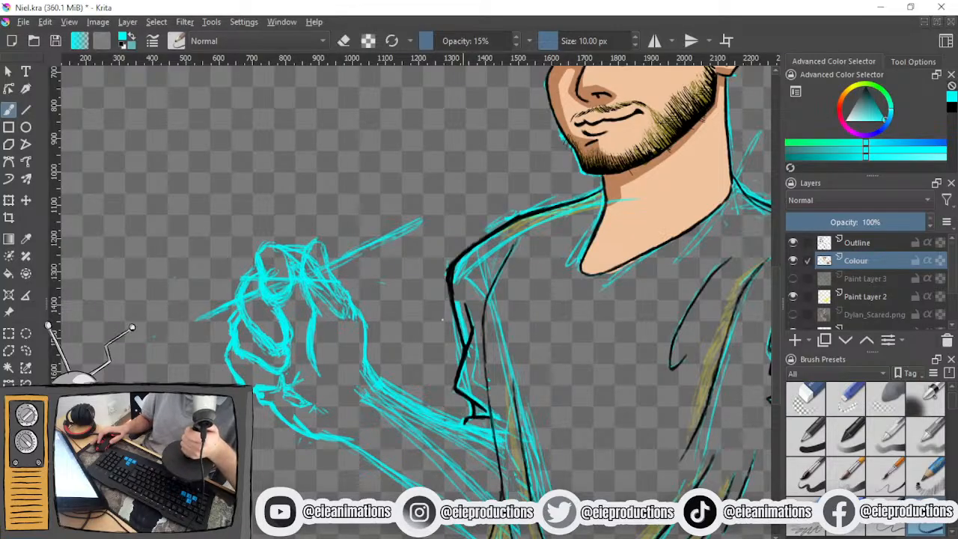
left_click_drag(463, 410, 452, 384)
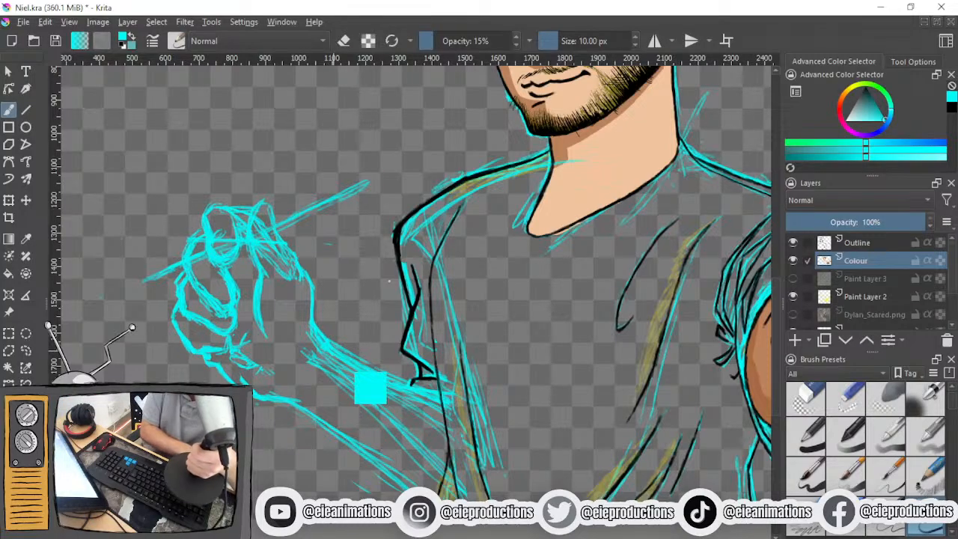
left_click(756, 190, "ctrl")
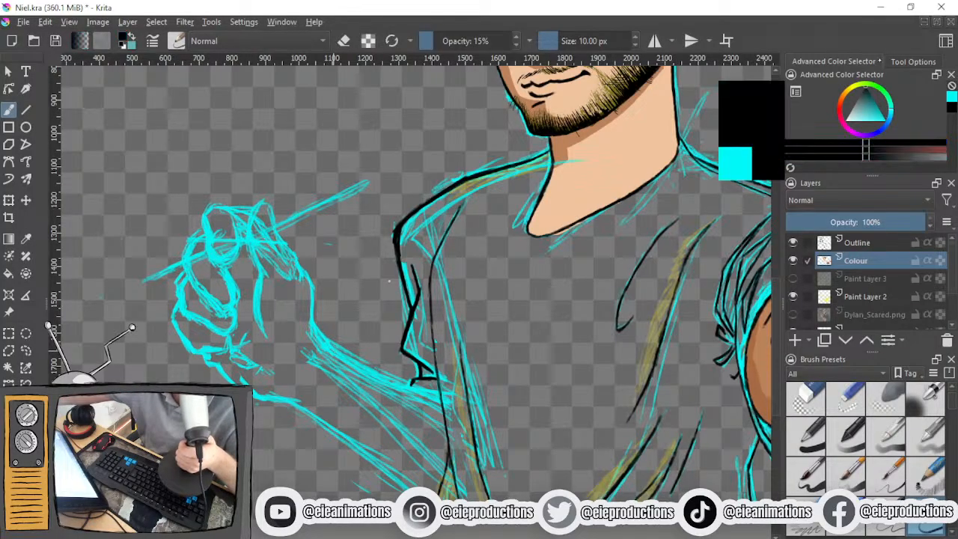
left_click(868, 242)
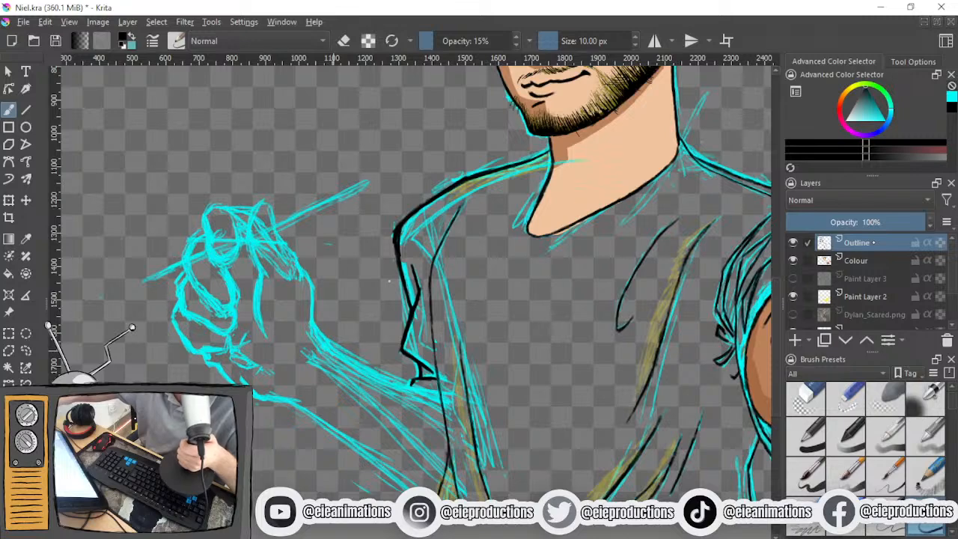
left_click_drag(314, 326, 387, 375)
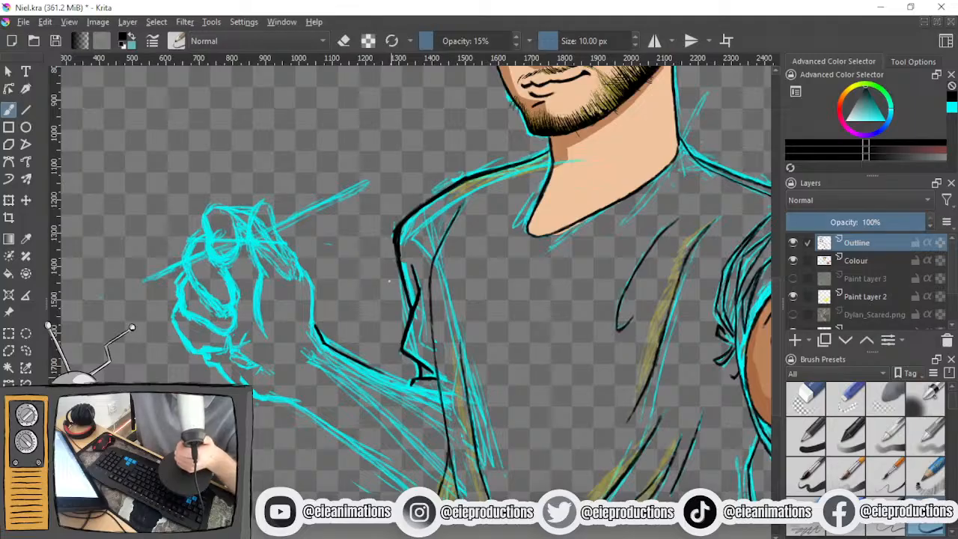
left_click_drag(371, 370, 435, 401)
left_click_drag(411, 387, 443, 407)
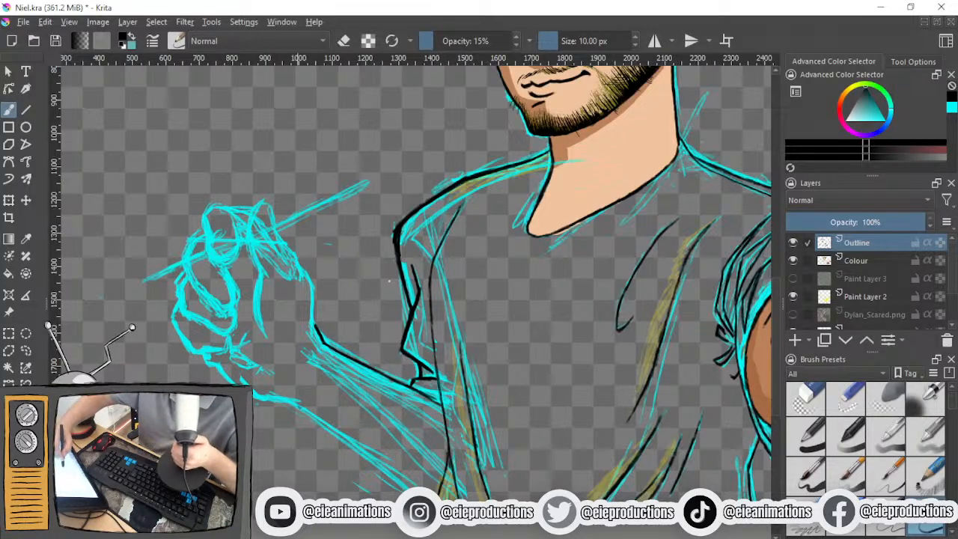
Ink the forearm's lower edge in black, plus the underside of the fist with a small crease at the wrist
left_click_drag(292, 402, 366, 461)
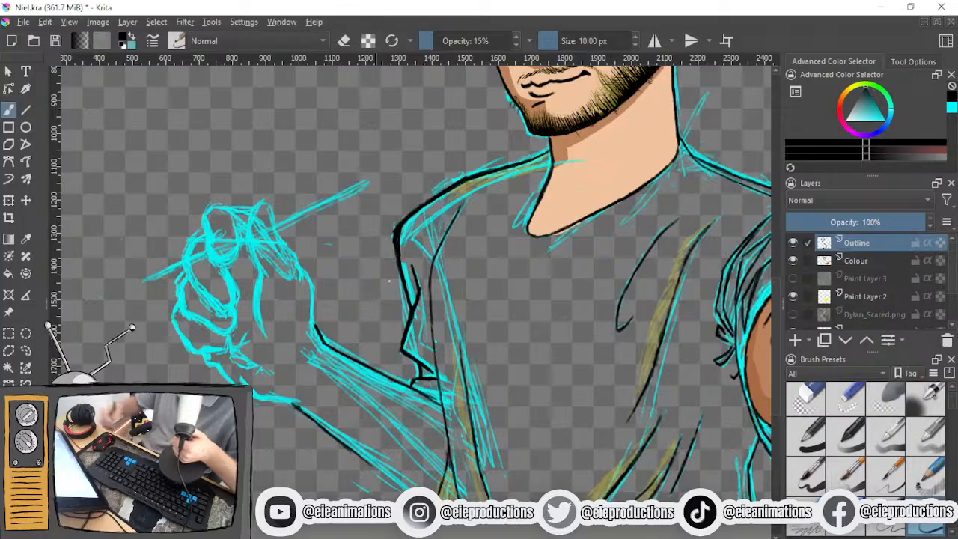
left_click_drag(353, 451, 387, 474)
left_click_drag(355, 452, 409, 489)
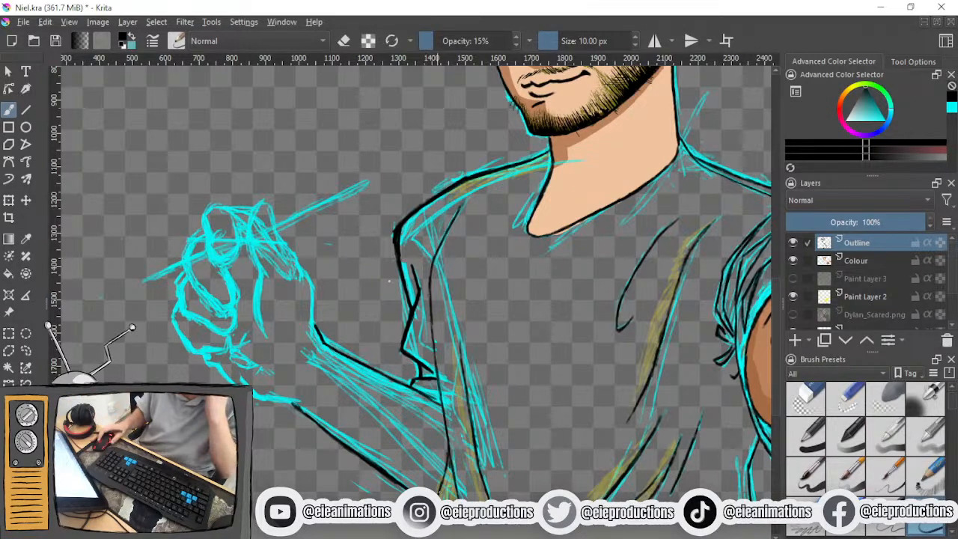
scroll(388, 281, "up", 2)
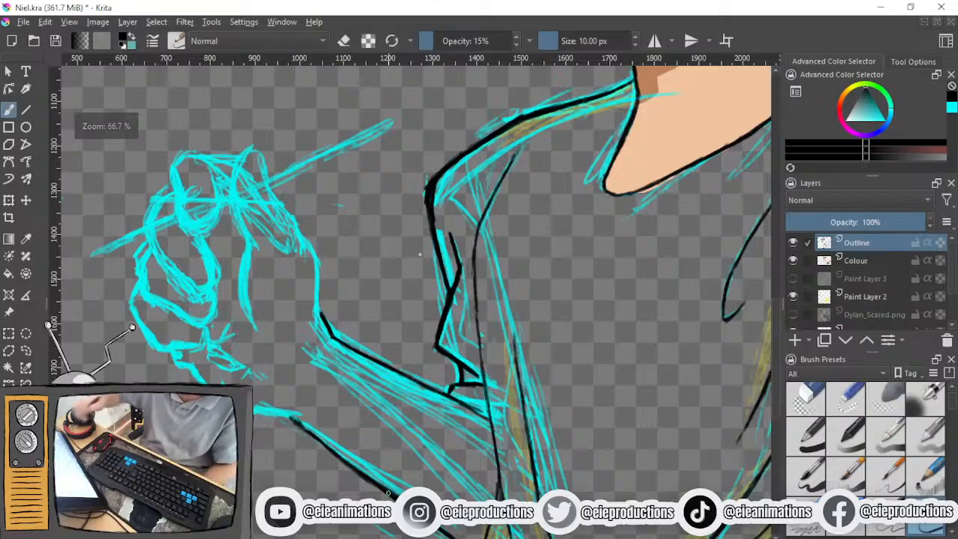
mouse_move(304, 395)
left_mouse_down()
mouse_move(313, 405)
mouse_move(274, 406)
mouse_move(304, 397)
mouse_move(302, 424)
left_mouse_up()
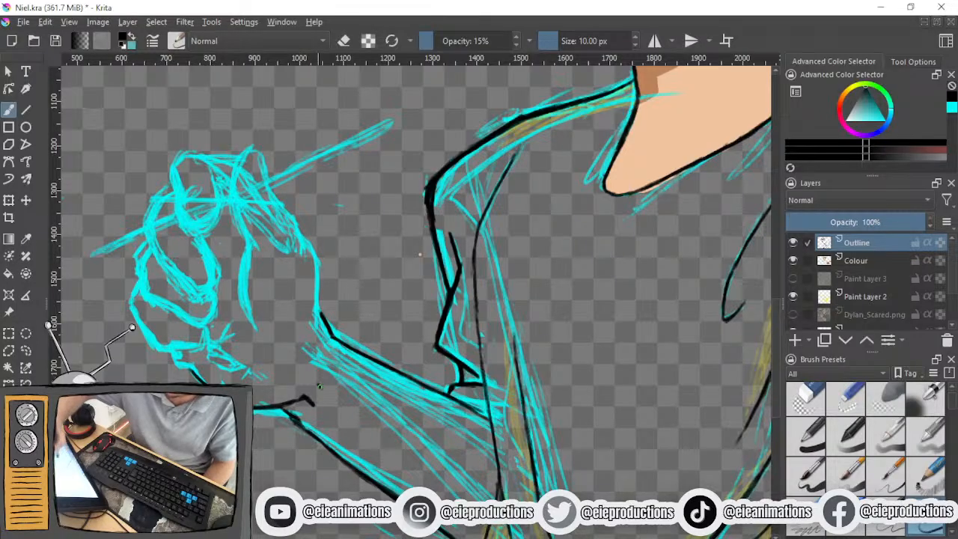
Ink the inner wrist and the thumb's outer contour in black, from the forearm up to near the thumb tip
left_click_drag(316, 298, 321, 320)
left_click_drag(315, 253, 327, 329)
left_click_drag(315, 271, 316, 306)
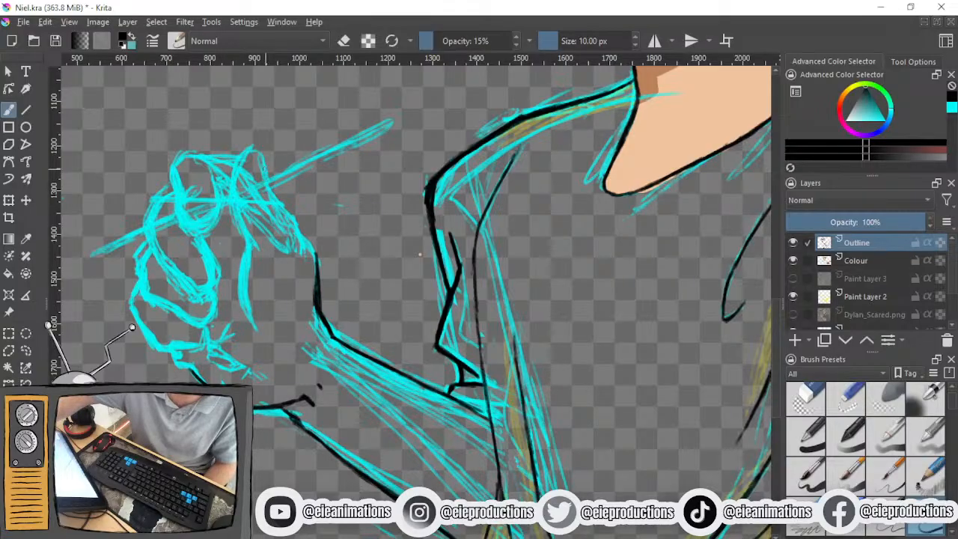
mouse_move(260, 159)
left_mouse_down()
mouse_move(267, 187)
mouse_move(300, 226)
left_mouse_up()
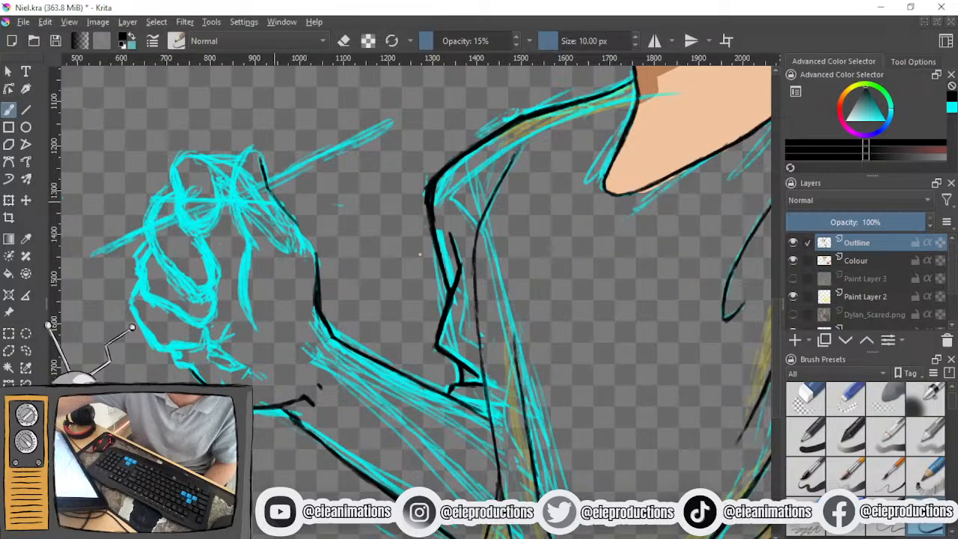
left_click_drag(270, 192, 319, 260)
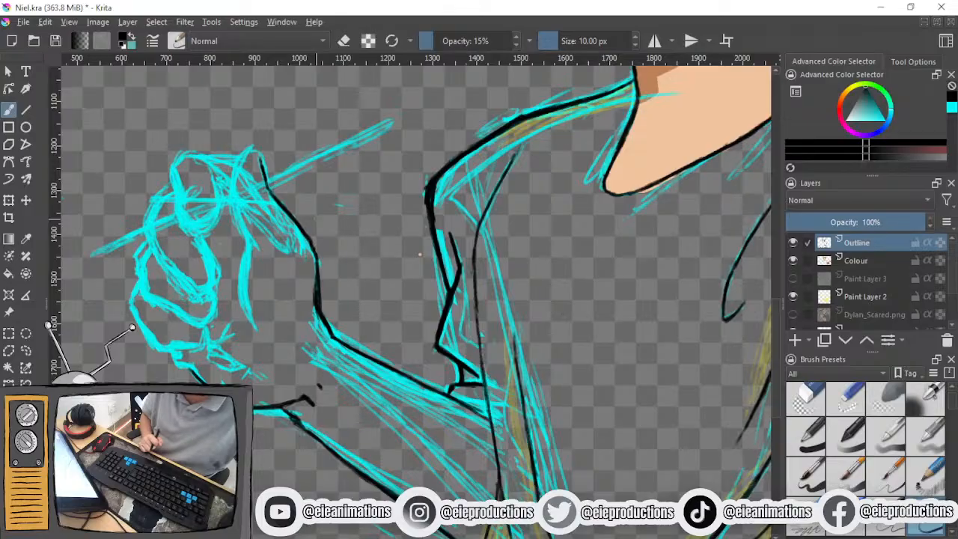
Ink the rounded thumb tip and its inner contour in black, continuing down into the palm crease
mouse_move(238, 161)
left_mouse_down()
mouse_move(259, 154)
mouse_move(233, 193)
mouse_move(243, 236)
left_mouse_up()
mouse_move(238, 194)
left_mouse_down()
mouse_move(250, 241)
mouse_move(241, 233)
mouse_move(244, 291)
left_mouse_up()
key("ctrl+z")
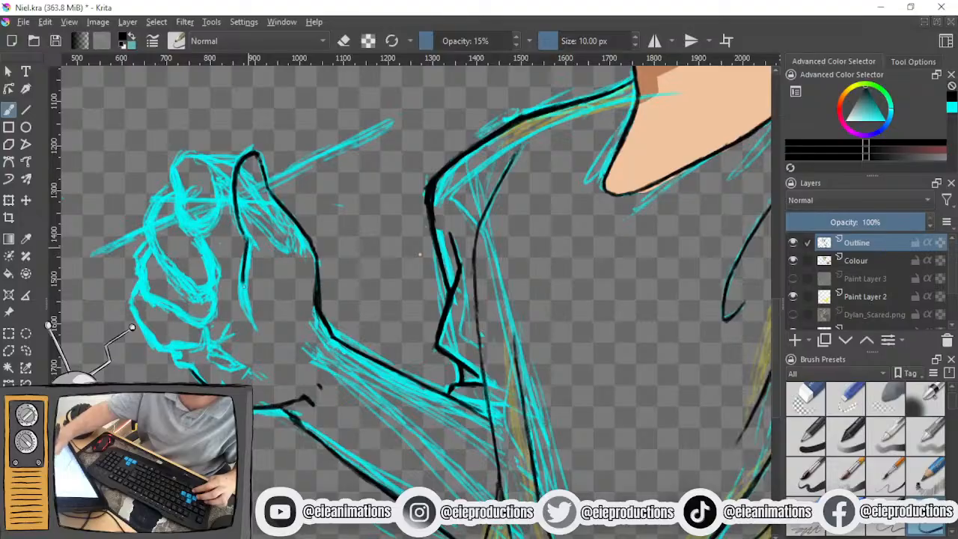
left_click_drag(243, 256, 244, 314)
left_click_drag(244, 279, 247, 323)
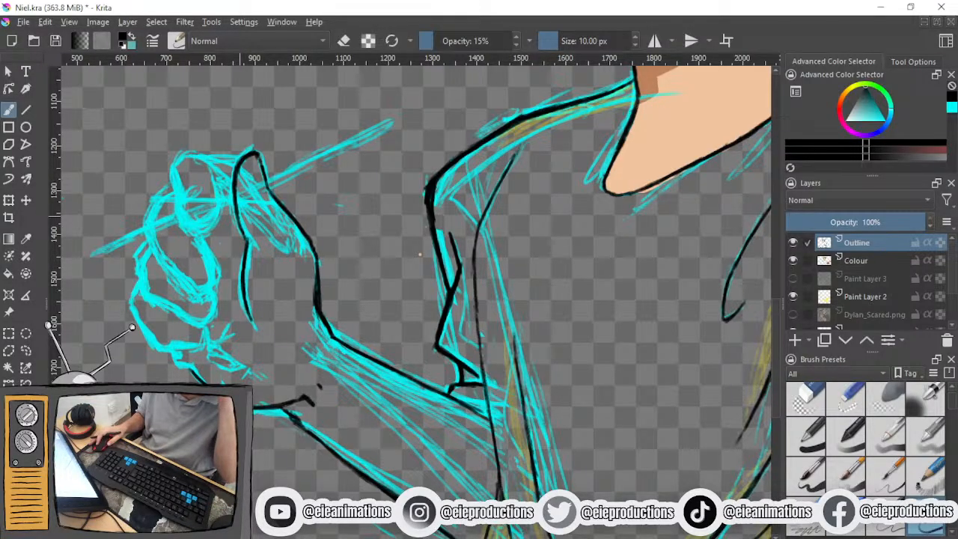
Ink the top edge of the index finger from the thumb and its outer side downward in black
left_click_drag(239, 248, 327, 272)
left_click_drag(328, 231, 237, 232)
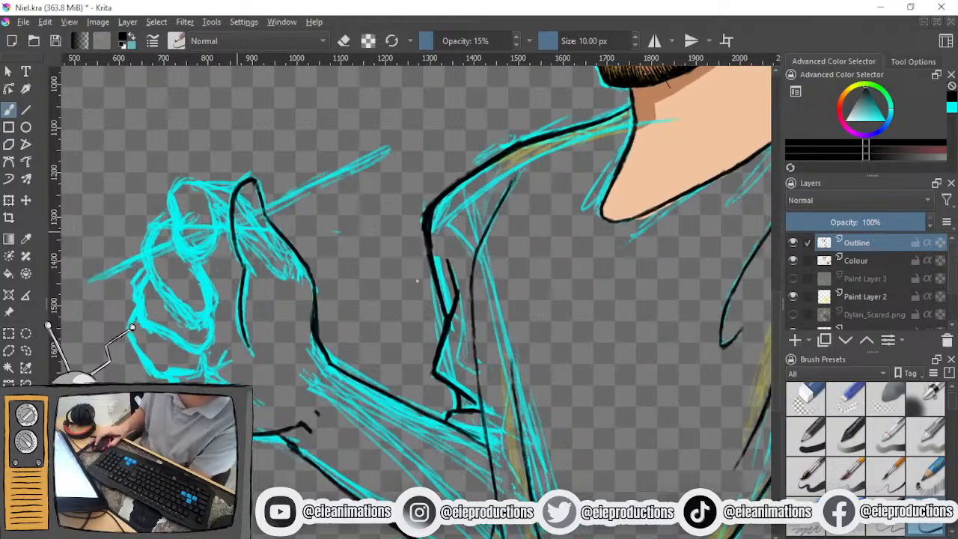
scroll(239, 231, "down", 2)
scroll(240, 227, "up", 2)
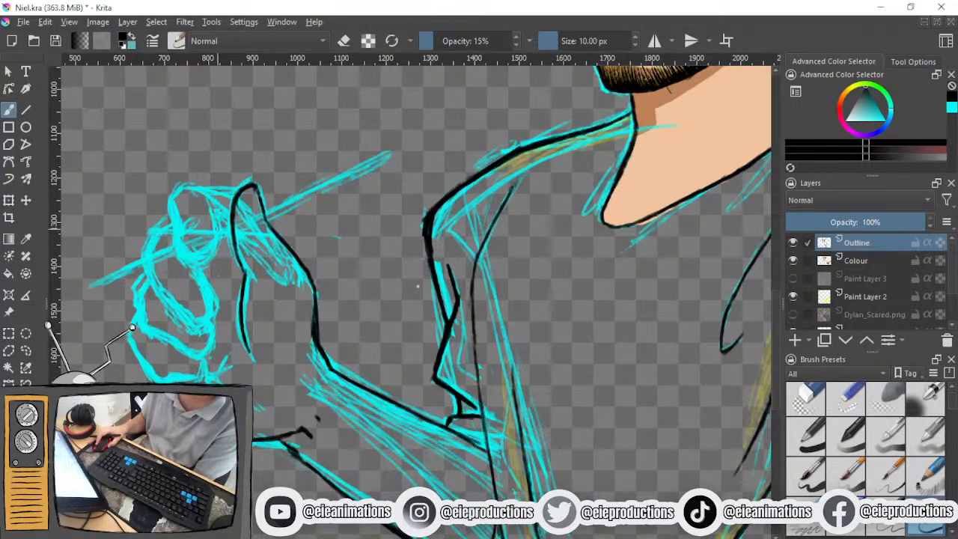
left_click_drag(417, 285, 434, 290)
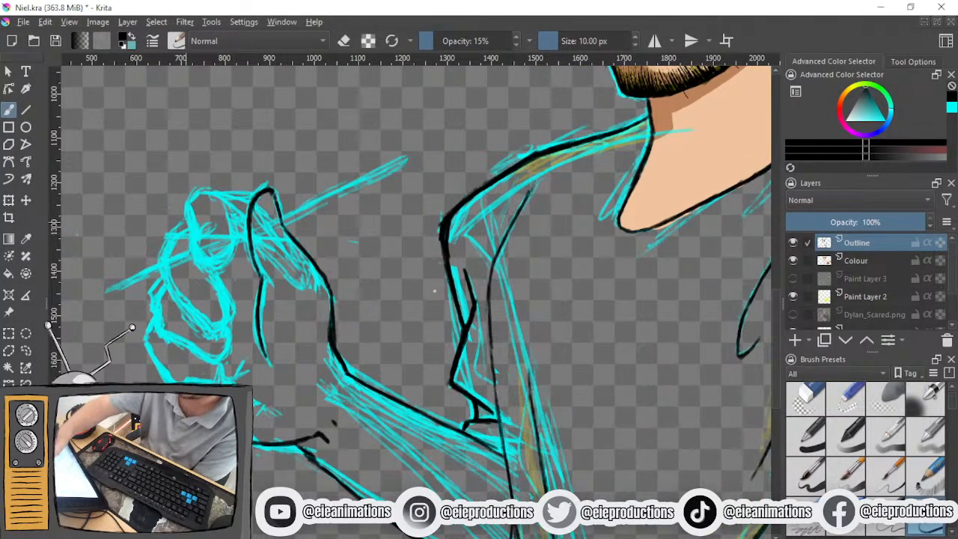
mouse_move(187, 204)
left_mouse_down()
mouse_move(207, 191)
mouse_move(252, 198)
left_mouse_up()
mouse_move(188, 202)
left_mouse_down()
mouse_move(197, 247)
mouse_move(193, 223)
mouse_move(196, 238)
left_mouse_up()
left_click_drag(190, 201, 196, 245)
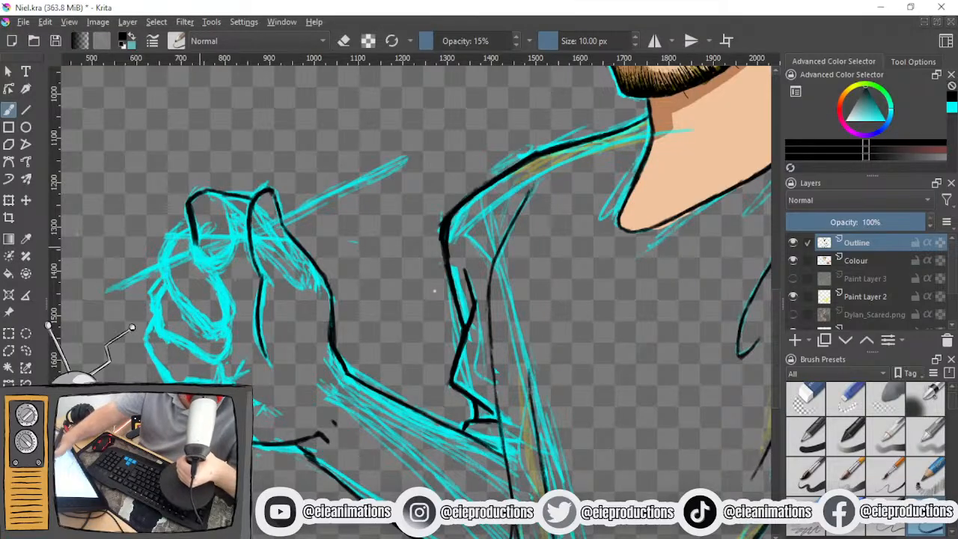
left_click_drag(209, 226, 195, 252)
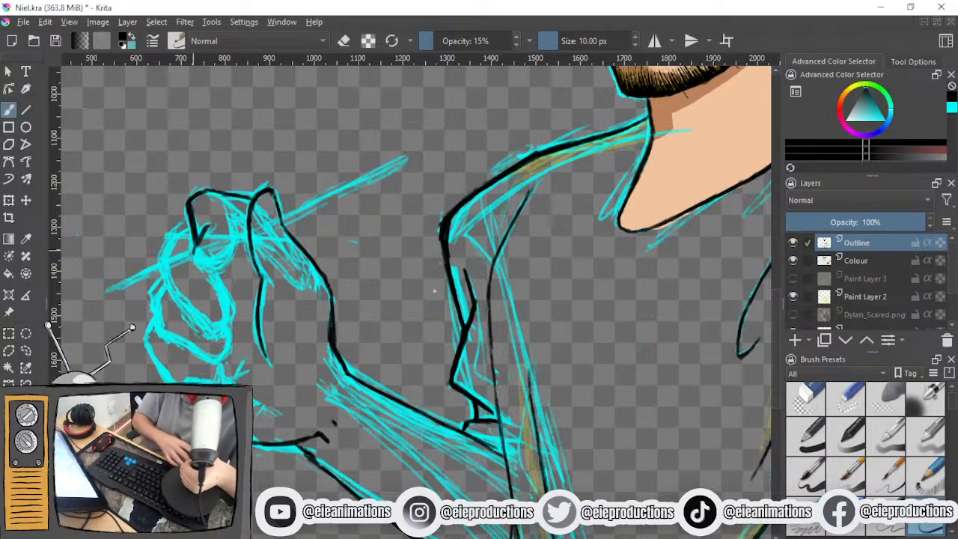
key("ctrl+z")
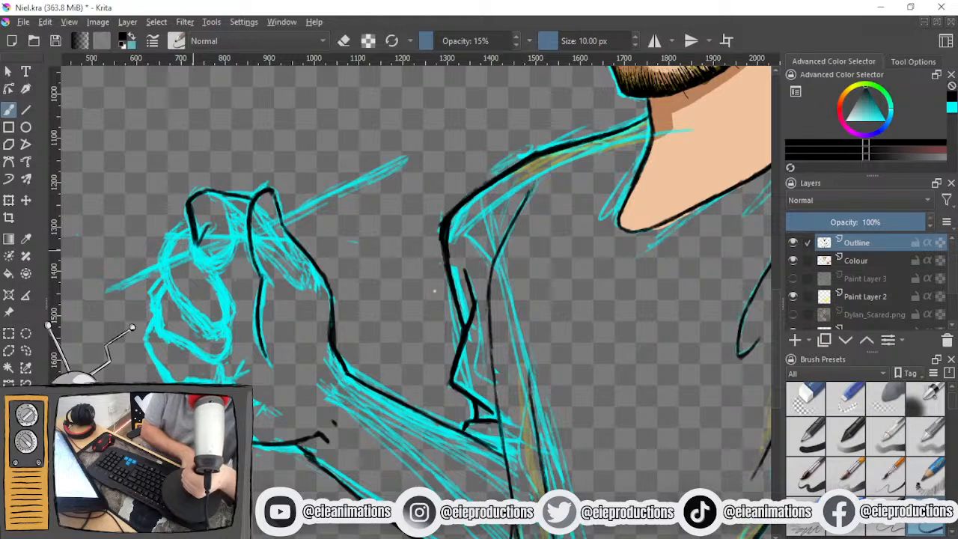
key("ctrl+z")
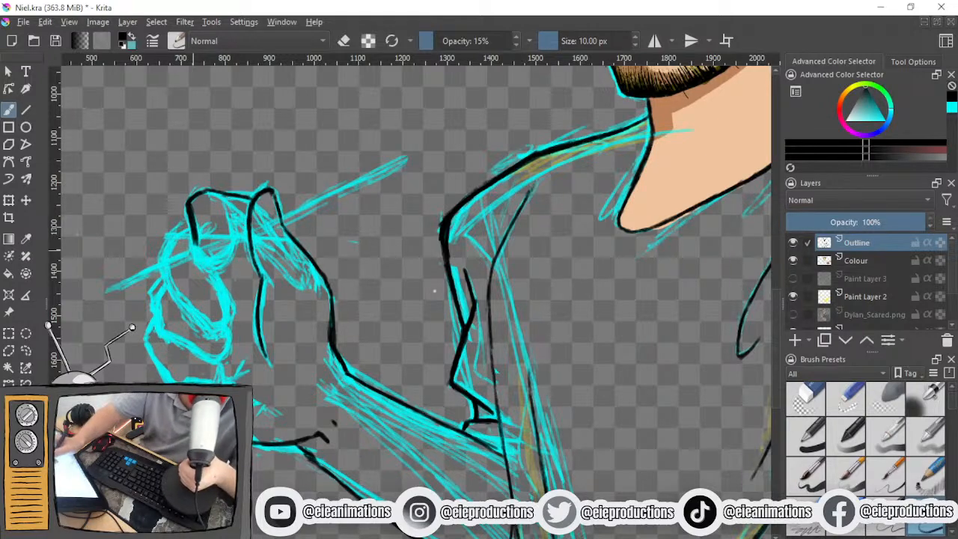
left_click_drag(211, 225, 198, 244)
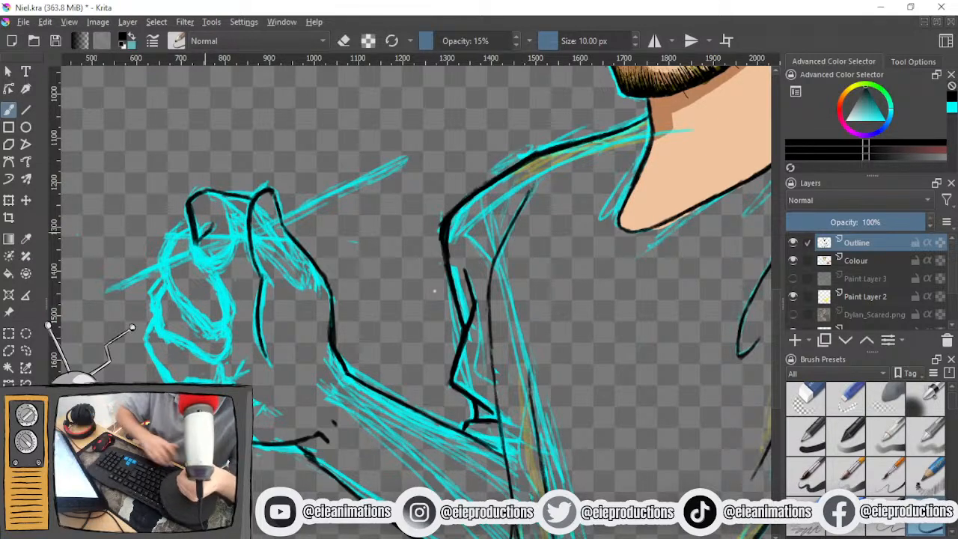
key("ctrl+z")
key("ctrl+z")
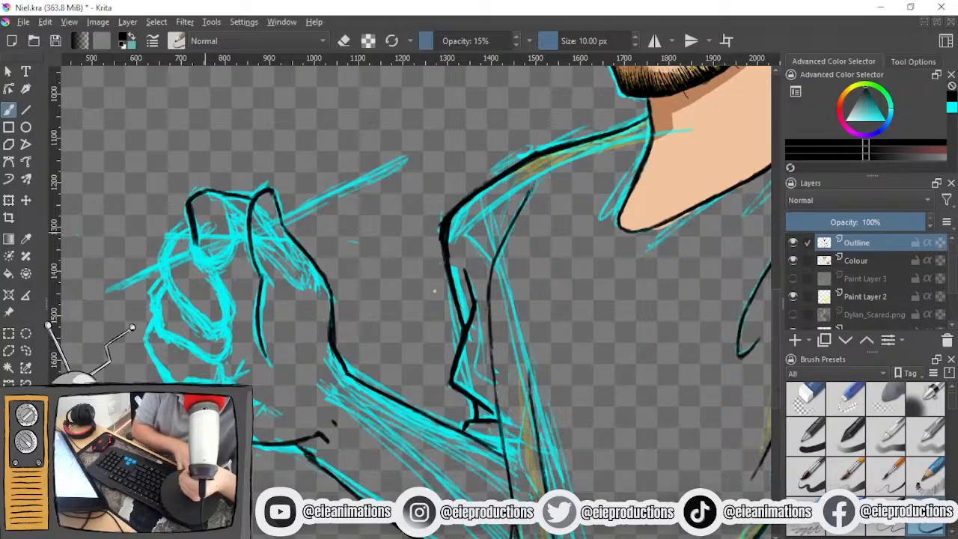
Ink the index finger's rounded tip and inner side in black, following the cyan loop
left_click_drag(196, 240, 206, 262)
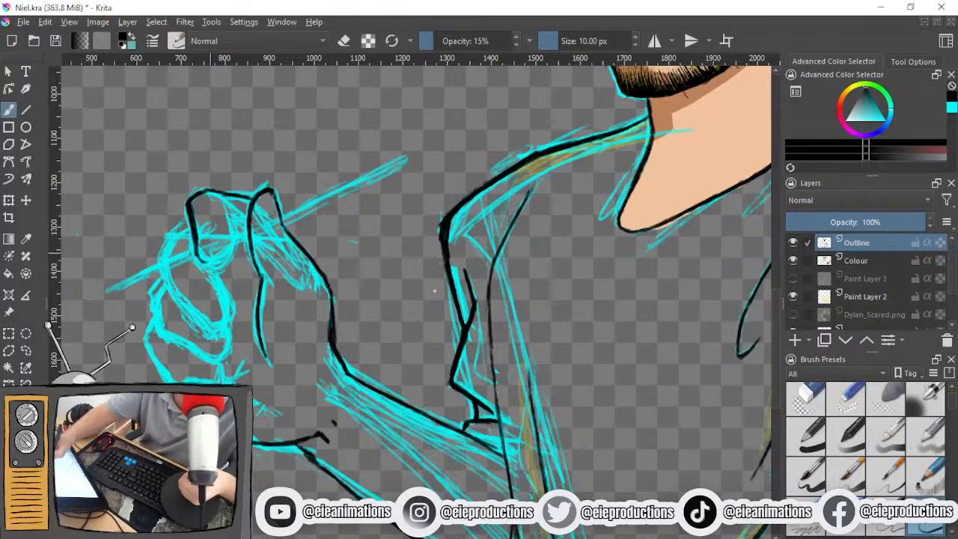
mouse_move(230, 214)
left_mouse_down()
mouse_move(228, 256)
mouse_move(204, 261)
mouse_move(225, 263)
left_mouse_up()
left_click_drag(217, 263, 231, 256)
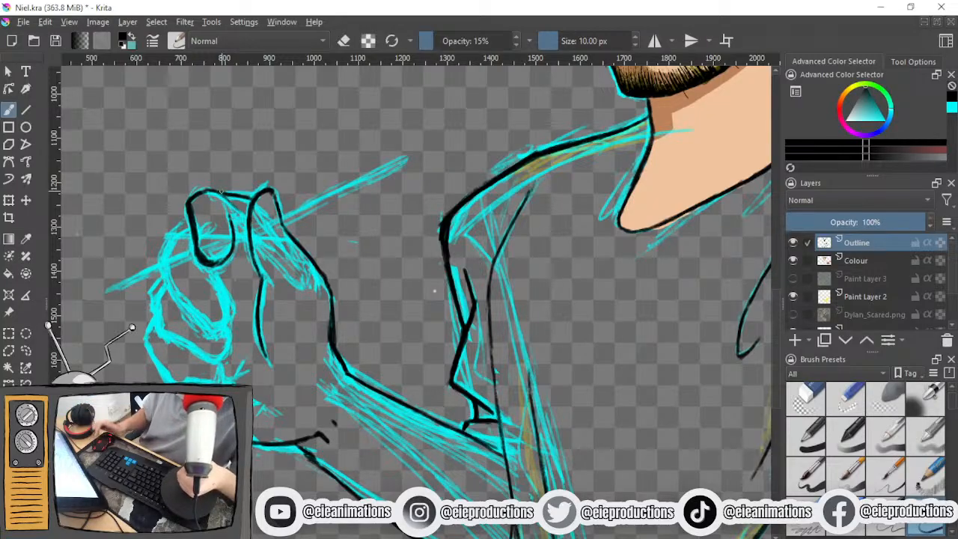
Redraw the index finger's upper line sloping down to the thumb, and erase the old straight line above it
mouse_move(217, 193)
left_mouse_down()
mouse_move(244, 197)
mouse_move(250, 214)
mouse_move(238, 202)
left_mouse_up()
left_click(803, 396)
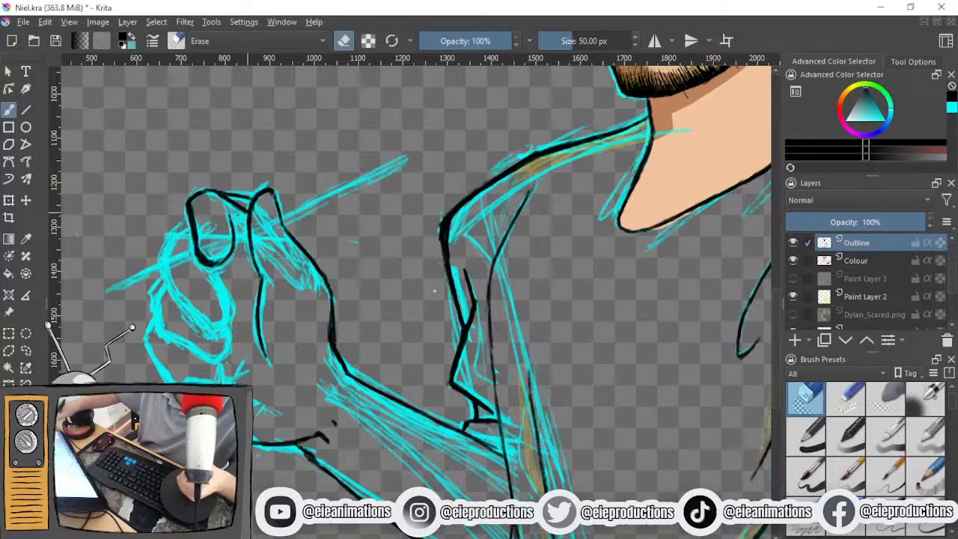
mouse_move(230, 177)
left_mouse_down()
mouse_move(239, 197)
mouse_move(249, 195)
mouse_move(234, 193)
mouse_move(235, 201)
left_mouse_up()
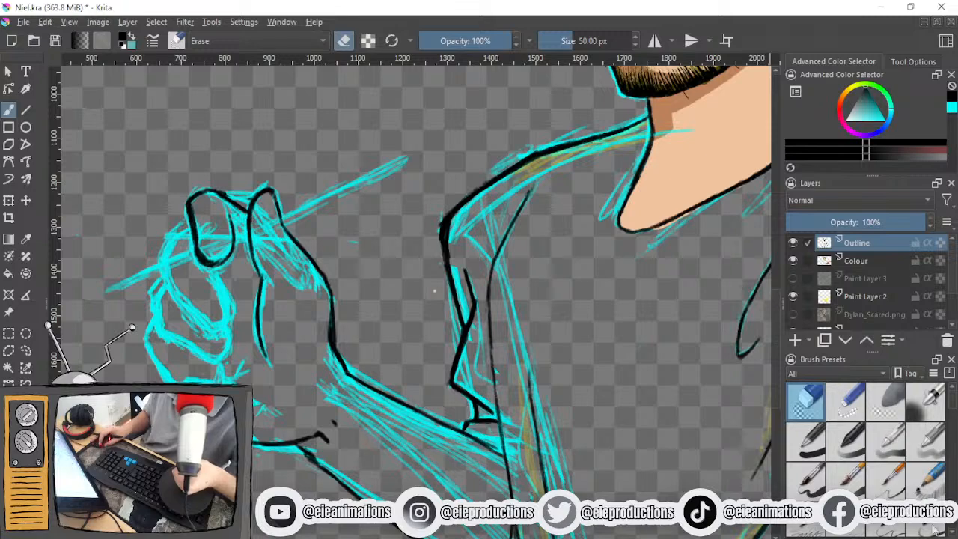
left_click(934, 531)
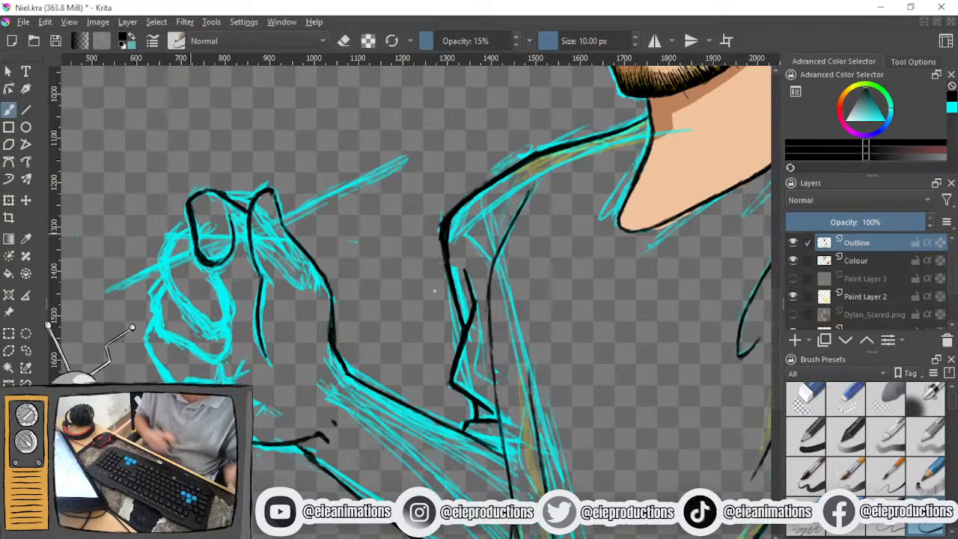
left_click_drag(125, 247, 193, 211)
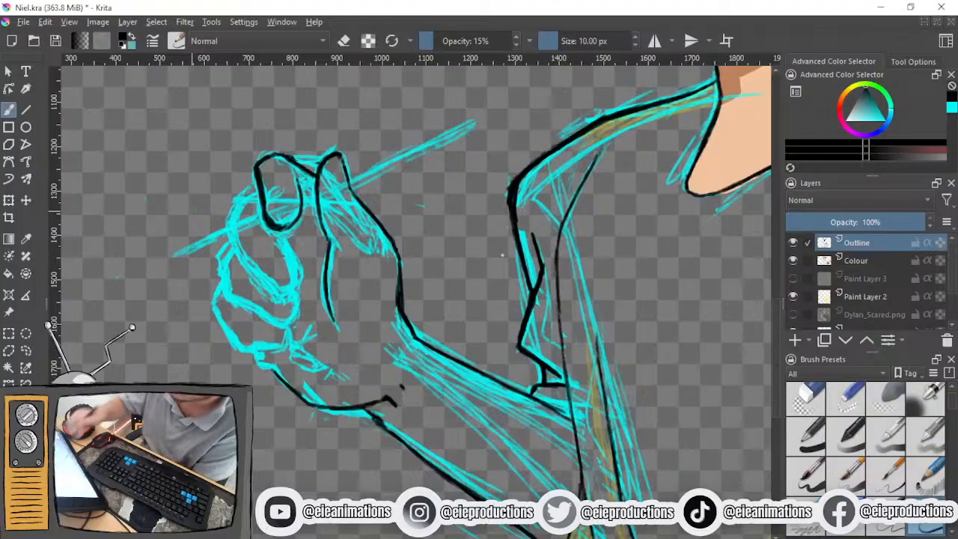
Ink the short black corner beneath the little finger, joining it to the lower contour of the palm
left_click_drag(258, 349, 267, 366)
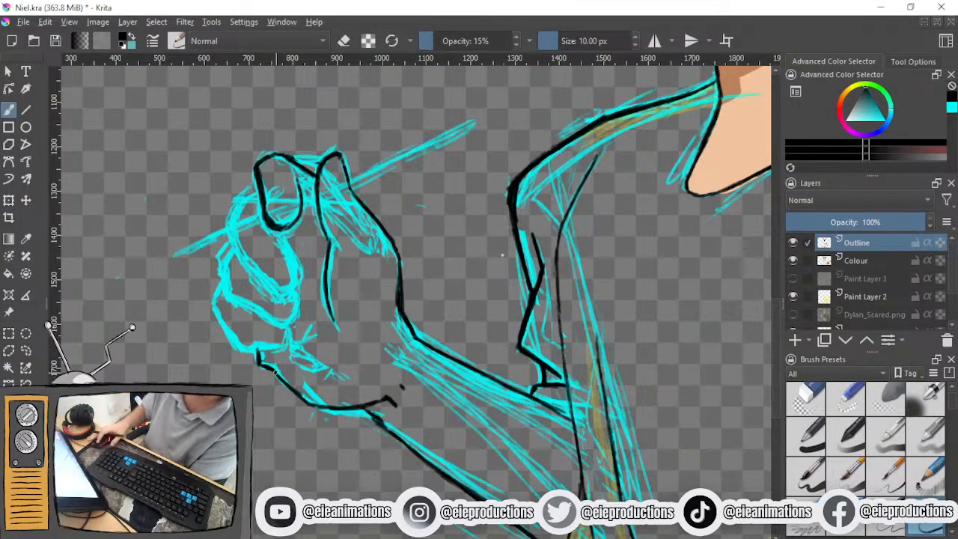
scroll(265, 368, "up", 1)
mouse_move(277, 369)
left_mouse_down()
mouse_move(260, 411)
mouse_move(274, 499)
left_mouse_up()
scroll(261, 406, "down", 2)
scroll(262, 404, "up", 2)
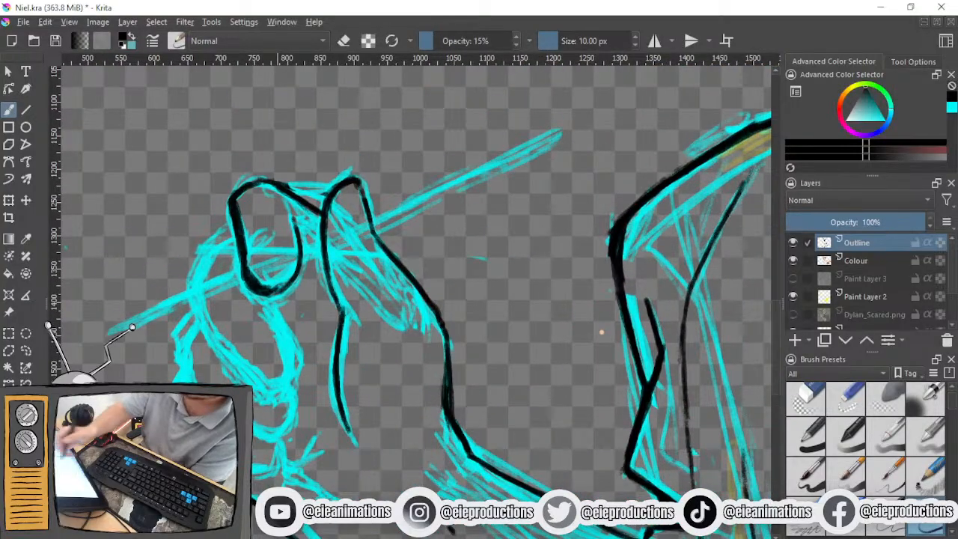
On the Colour layer, sketch the held pen's lower end in cyan as a thicker barrel with a tapered tip
left_click(857, 265)
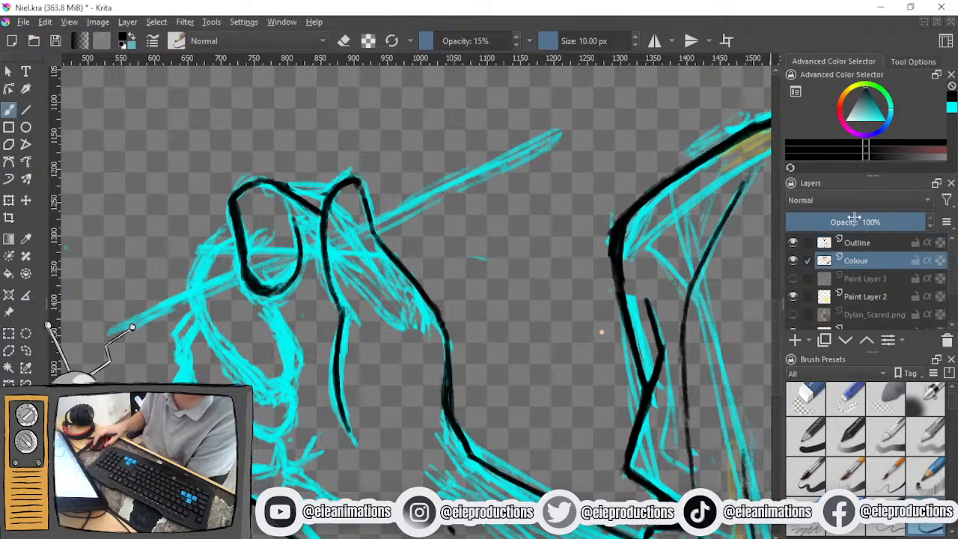
left_click(885, 119)
scroll(601, 331, "down", 3)
scroll(474, 266, "up", 2)
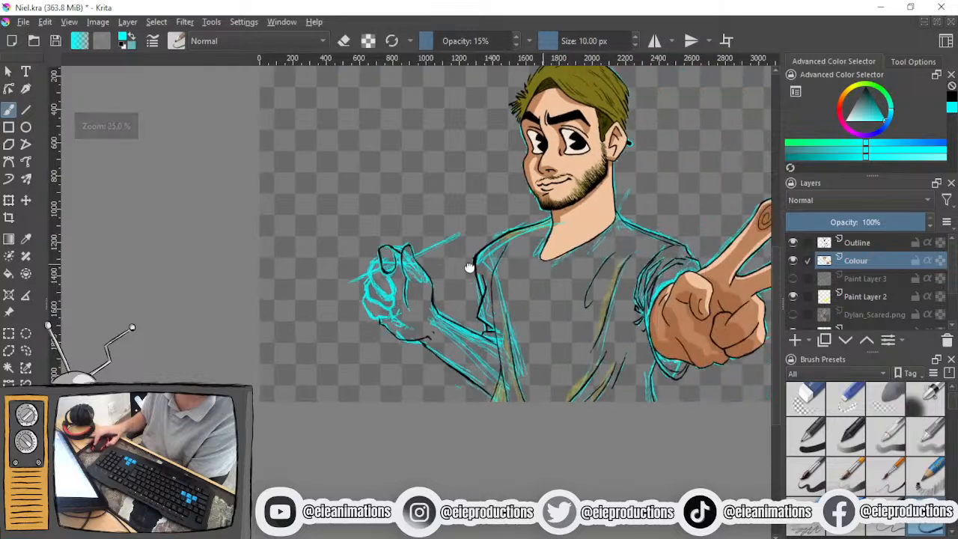
scroll(389, 229, "up", 2)
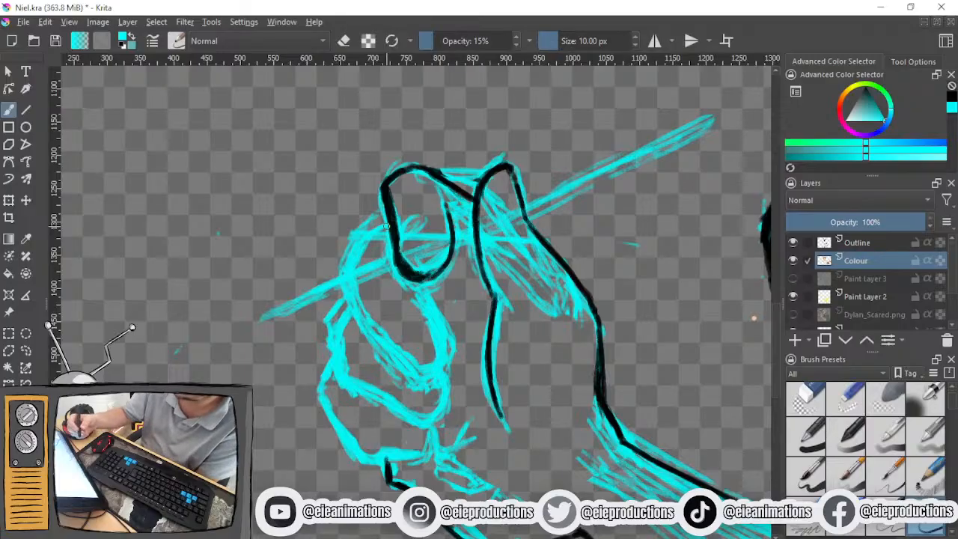
mouse_move(300, 310)
left_mouse_down()
mouse_move(304, 286)
mouse_move(285, 277)
mouse_move(270, 307)
mouse_move(295, 277)
mouse_move(392, 242)
left_mouse_up()
mouse_move(308, 270)
left_mouse_down()
mouse_move(346, 259)
mouse_move(337, 260)
left_mouse_up()
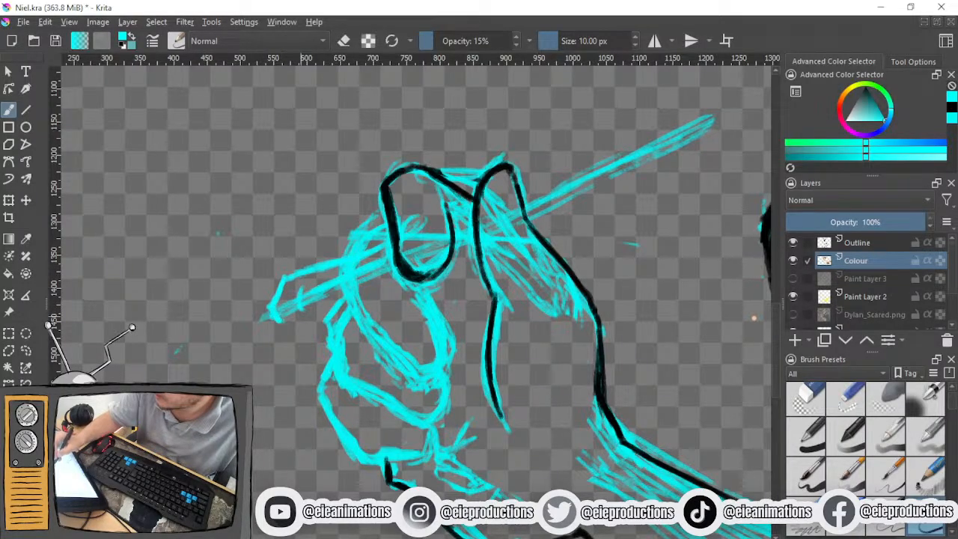
mouse_move(280, 319)
left_mouse_down()
mouse_move(302, 327)
mouse_move(318, 311)
mouse_move(303, 326)
mouse_move(311, 325)
mouse_move(334, 297)
mouse_move(393, 270)
left_mouse_up()
mouse_move(319, 313)
left_mouse_down()
mouse_move(393, 270)
mouse_move(362, 286)
left_mouse_up()
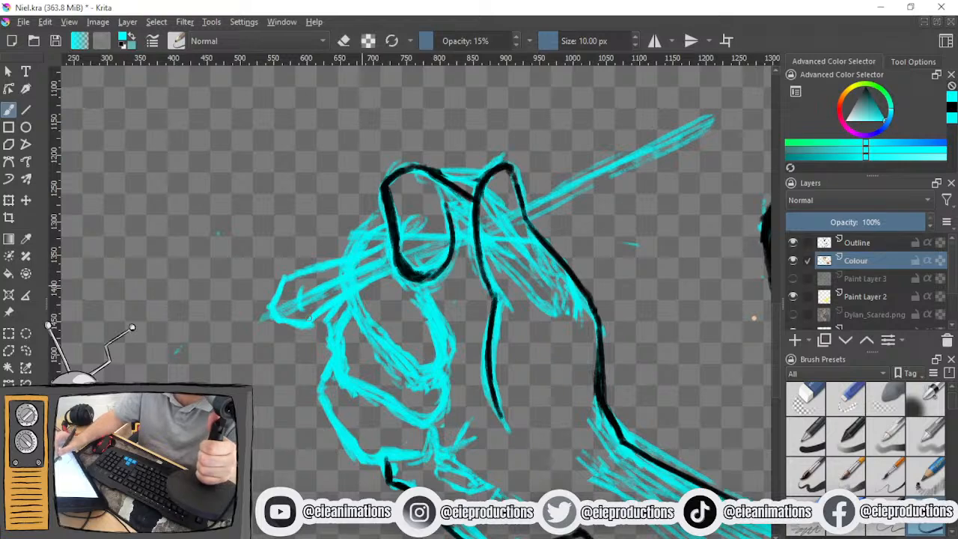
left_click_drag(358, 292, 392, 270)
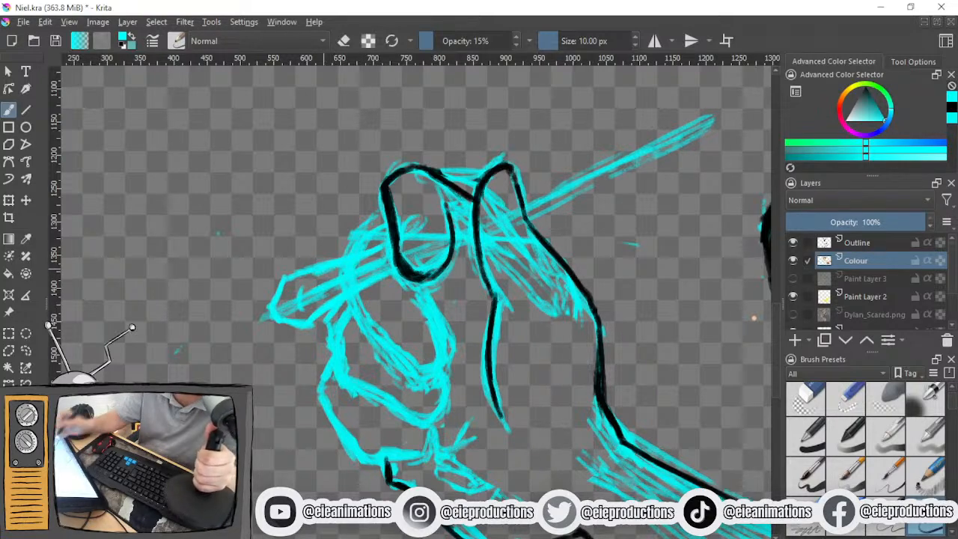
Sketch the pen's upper barrel beyond the thumb in cyan, reinforcing both long edges
left_click_drag(754, 318, 716, 376)
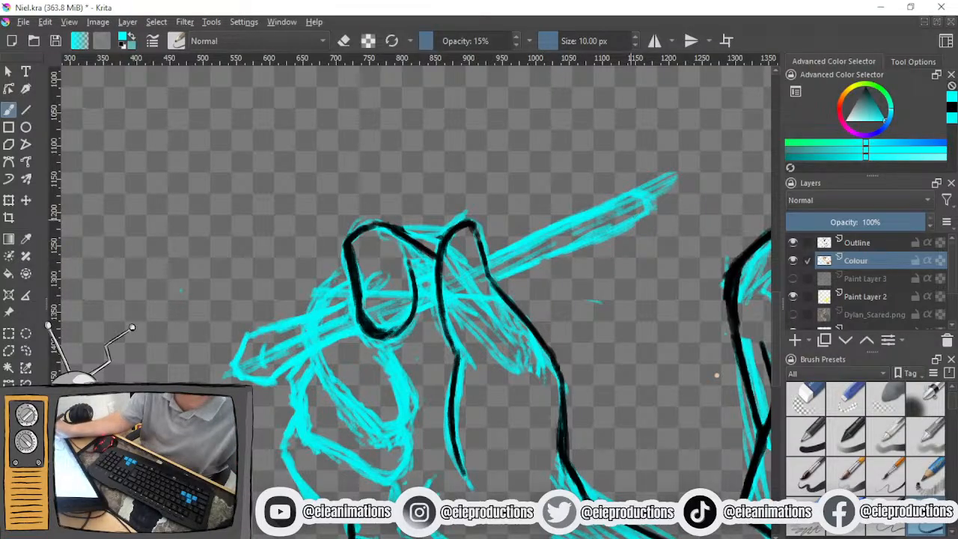
left_click_drag(632, 216, 553, 248)
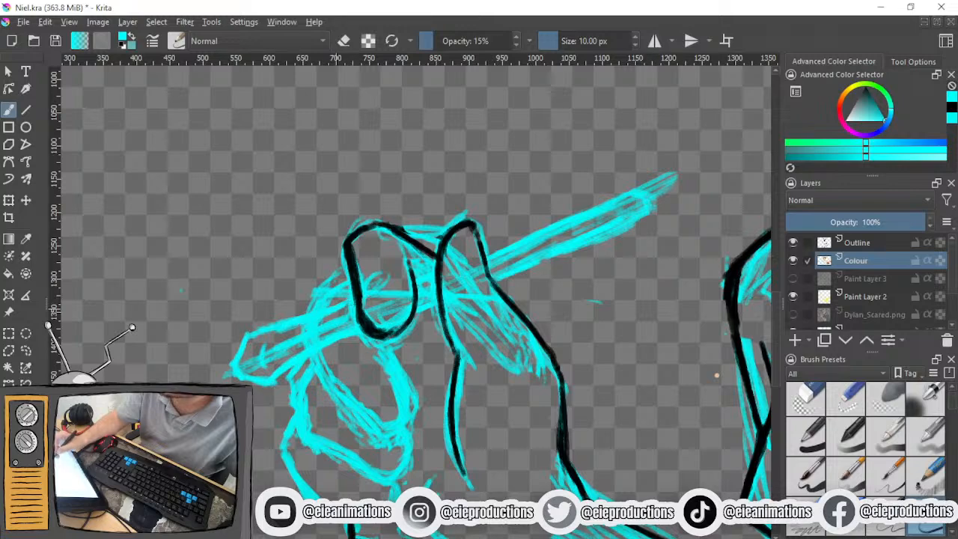
left_click_drag(491, 252, 627, 198)
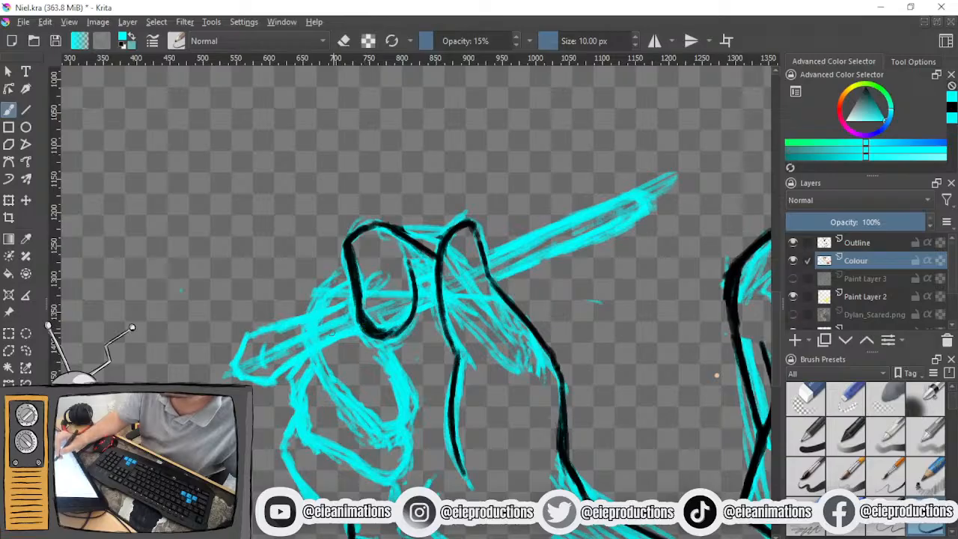
left_click_drag(500, 277, 630, 219)
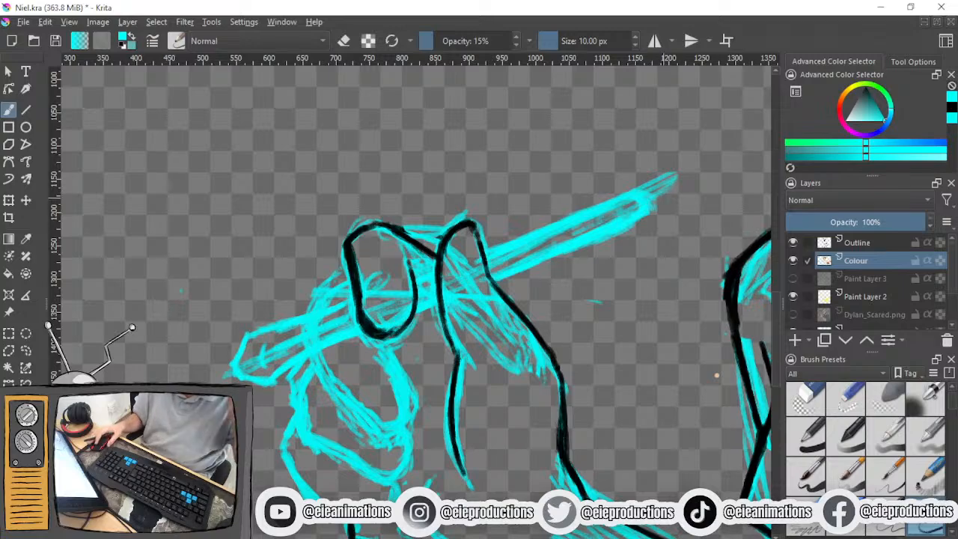
On the Outline layer, ink the pen's tapered lower end and both barrel edges up to the index finger in black
left_click_drag(665, 204, 689, 149)
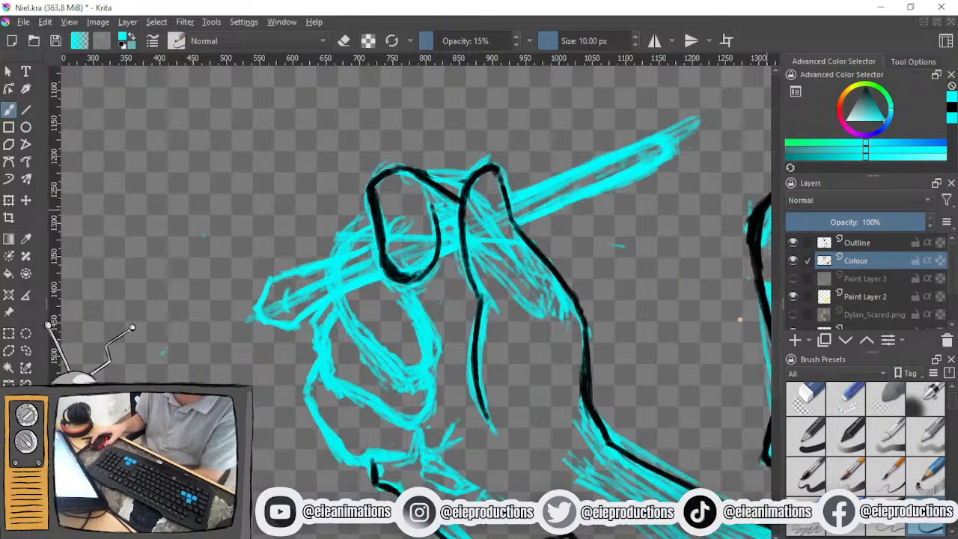
left_click(902, 242)
left_click(859, 129)
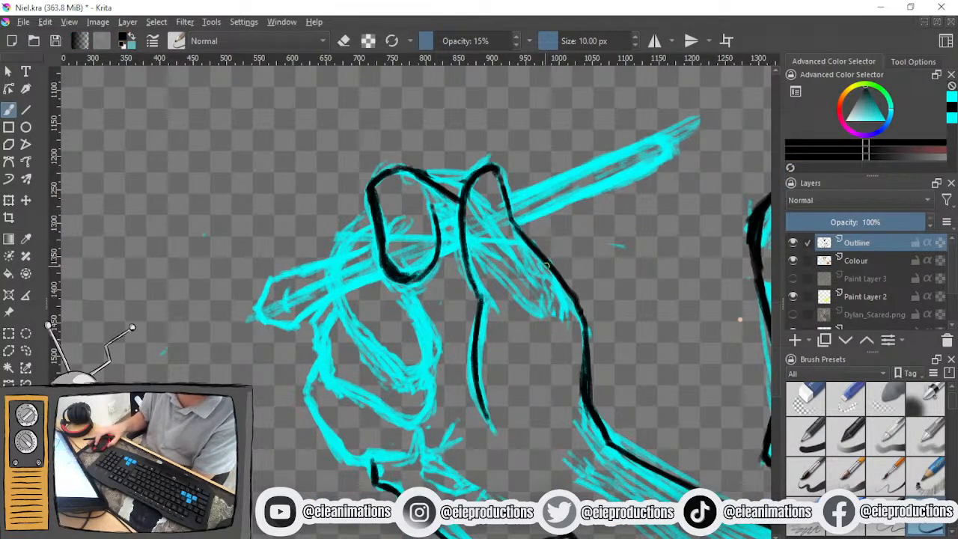
left_click_drag(545, 264, 642, 245)
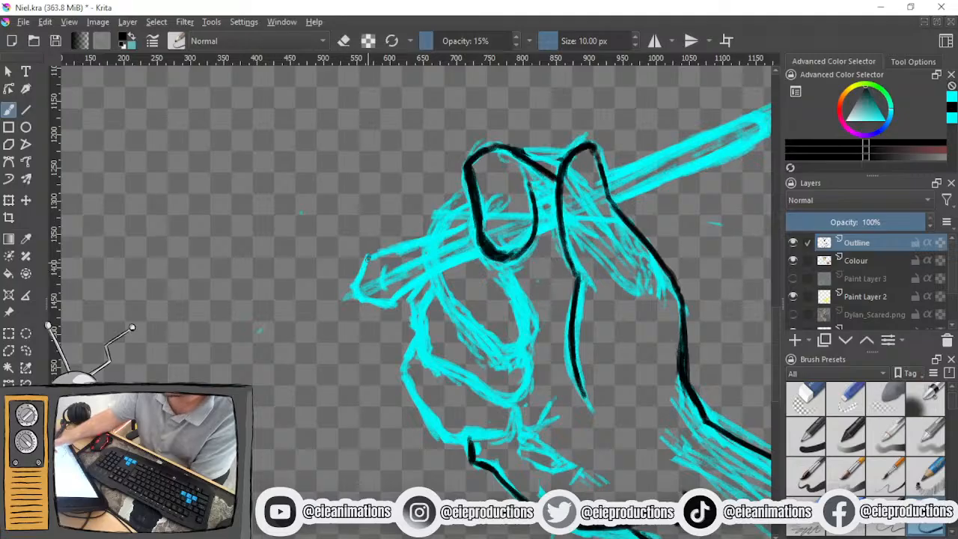
left_click_drag(369, 259, 350, 291)
key("ctrl+z")
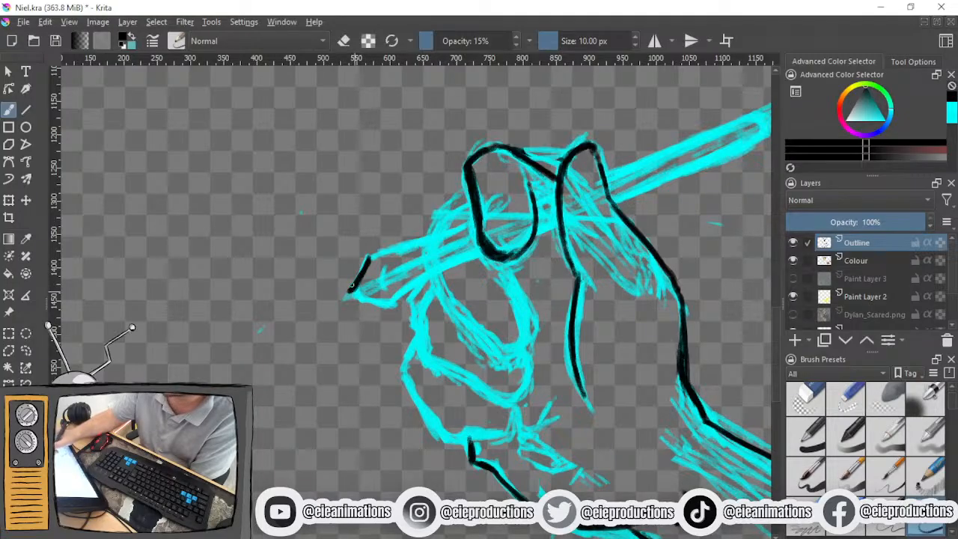
left_click_drag(367, 256, 428, 247)
left_click_drag(473, 226, 377, 253)
mouse_move(470, 254)
left_mouse_down()
mouse_move(398, 298)
mouse_move(355, 300)
mouse_move(394, 305)
left_mouse_up()
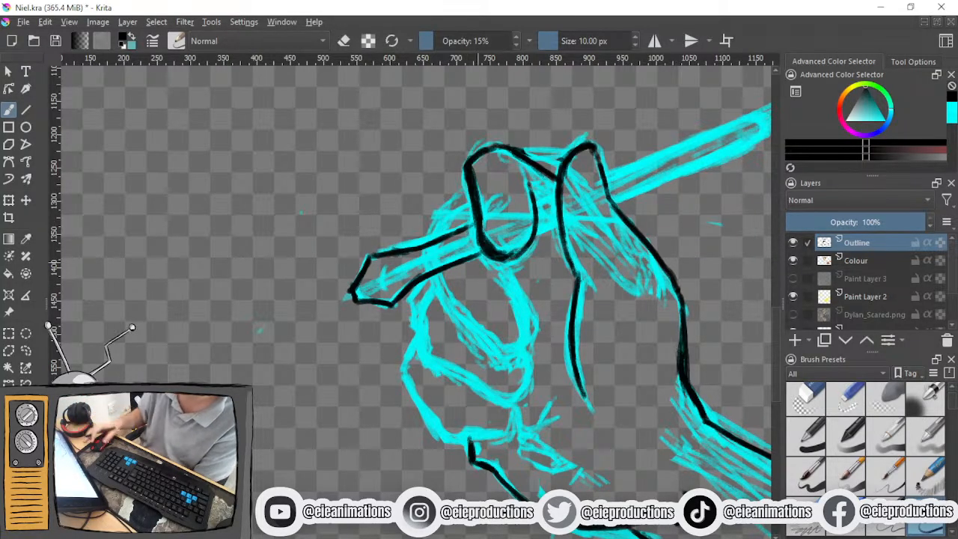
Ink the two short pen edges in the gap between the index finger and the thumb in black
left_click_drag(506, 262, 426, 321)
mouse_move(455, 262)
left_mouse_down()
mouse_move(478, 252)
mouse_move(457, 260)
mouse_move(467, 256)
left_mouse_up()
left_click_drag(458, 290, 481, 280)
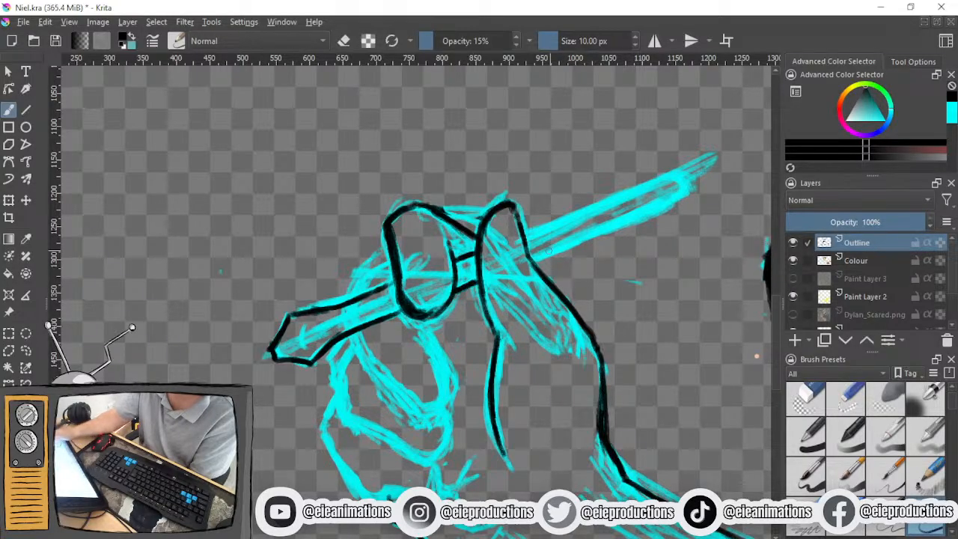
Ink both long edges of the pen beyond the thumb in black and close them with a rounded end
left_click_drag(532, 258, 619, 224)
mouse_move(532, 257)
left_mouse_down()
mouse_move(675, 199)
mouse_move(529, 259)
left_mouse_up()
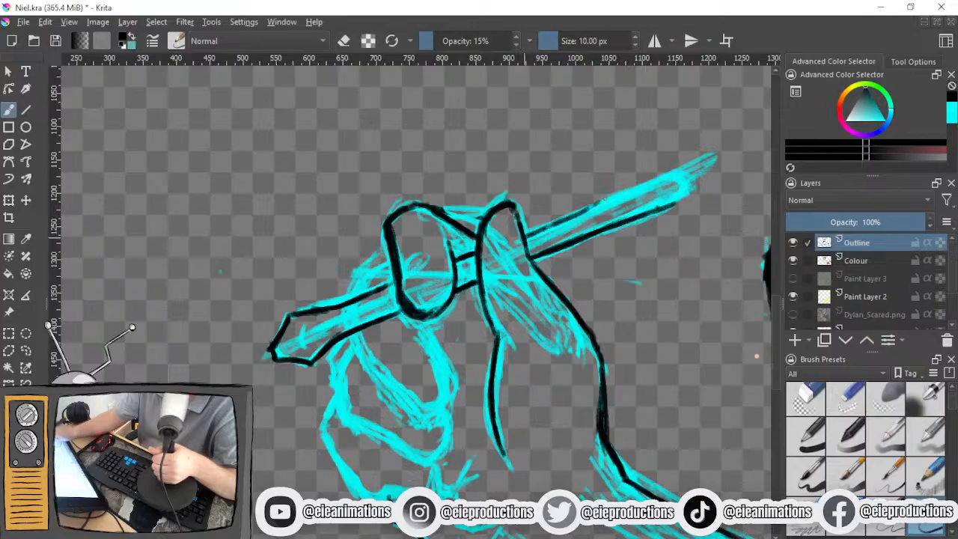
left_click_drag(525, 238, 647, 190)
left_click_drag(570, 218, 654, 184)
mouse_move(601, 206)
left_mouse_down()
mouse_move(687, 179)
mouse_move(660, 191)
mouse_move(652, 183)
mouse_move(681, 185)
mouse_move(677, 199)
mouse_move(618, 226)
left_mouse_up()
mouse_move(676, 199)
left_mouse_down()
mouse_move(638, 218)
mouse_move(681, 194)
left_mouse_up()
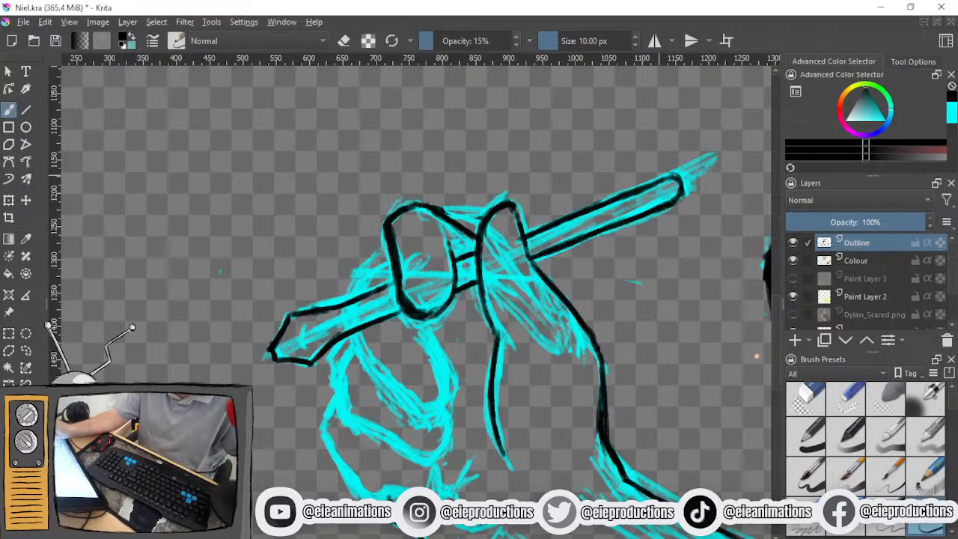
Ink a small nib at the pen's pointed end and a short line across its tapered section
mouse_move(652, 182)
left_mouse_down()
mouse_move(672, 176)
mouse_move(681, 193)
mouse_move(675, 201)
mouse_move(673, 177)
mouse_move(652, 178)
left_mouse_up()
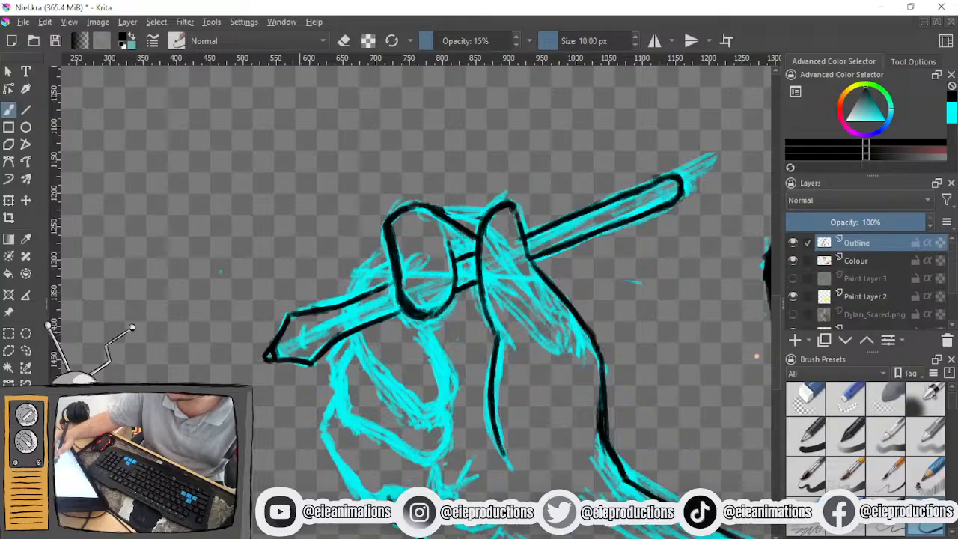
mouse_move(299, 327)
left_mouse_down()
mouse_move(305, 347)
mouse_move(299, 327)
left_mouse_up()
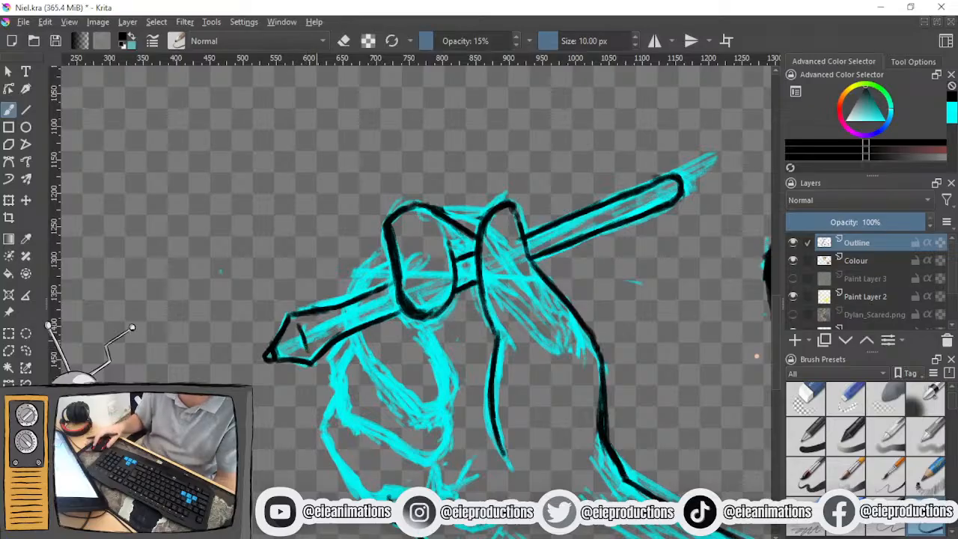
Ink the middle finger in black, with its knuckle above the pen and its rounded loop below, thickening the palm-side line
scroll(327, 342, "down", 1)
scroll(329, 342, "up", 2)
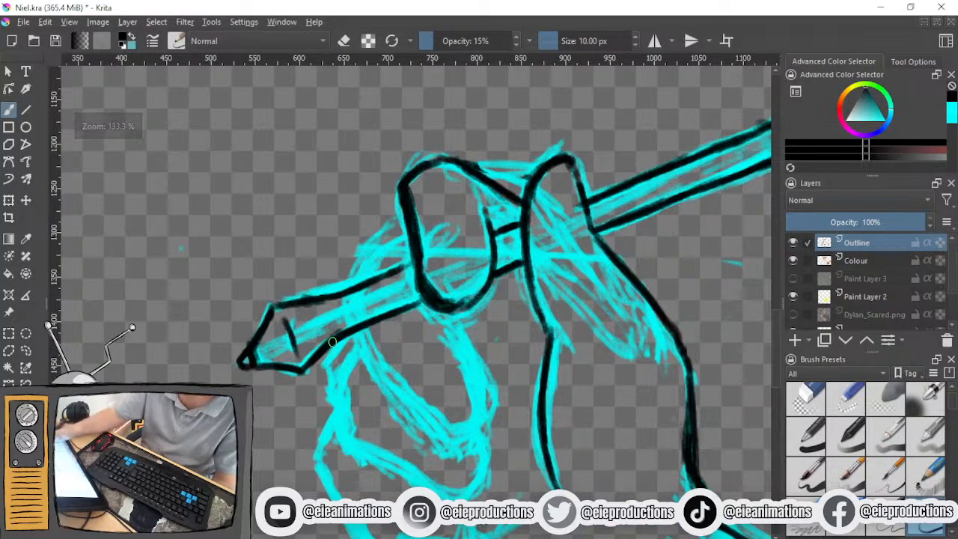
mouse_move(406, 236)
left_mouse_down()
mouse_move(374, 248)
mouse_move(368, 267)
left_mouse_up()
mouse_move(360, 329)
left_mouse_down()
mouse_move(387, 385)
mouse_move(367, 334)
left_mouse_up()
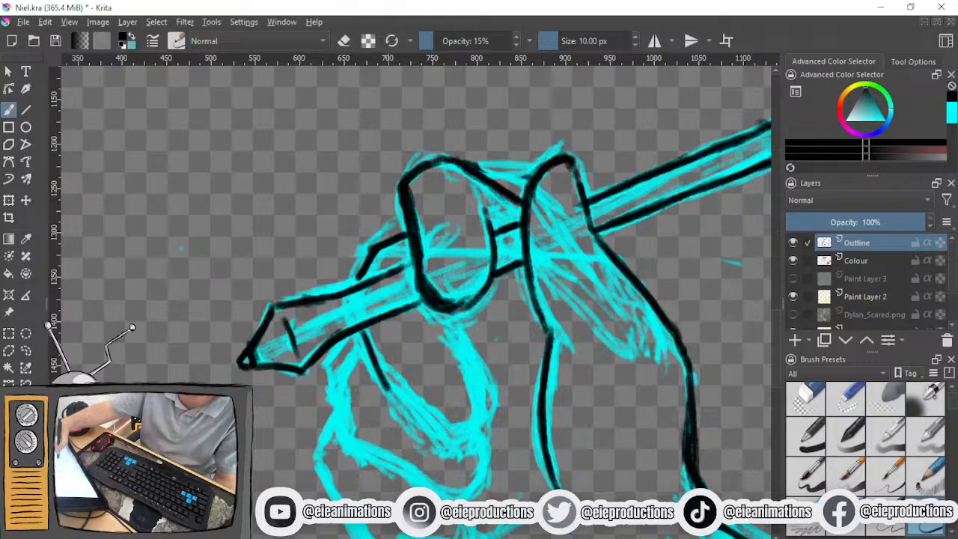
left_click_drag(384, 388, 445, 443)
left_click_drag(454, 326, 492, 410)
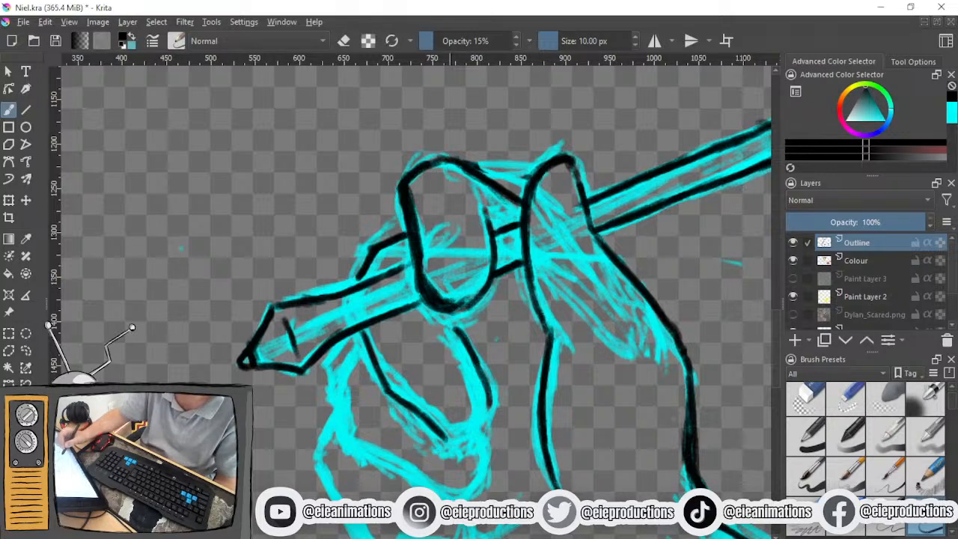
mouse_move(439, 438)
left_mouse_down()
mouse_move(475, 427)
mouse_move(488, 395)
mouse_move(463, 437)
mouse_move(446, 437)
mouse_move(474, 429)
mouse_move(450, 438)
mouse_move(479, 423)
left_mouse_up()
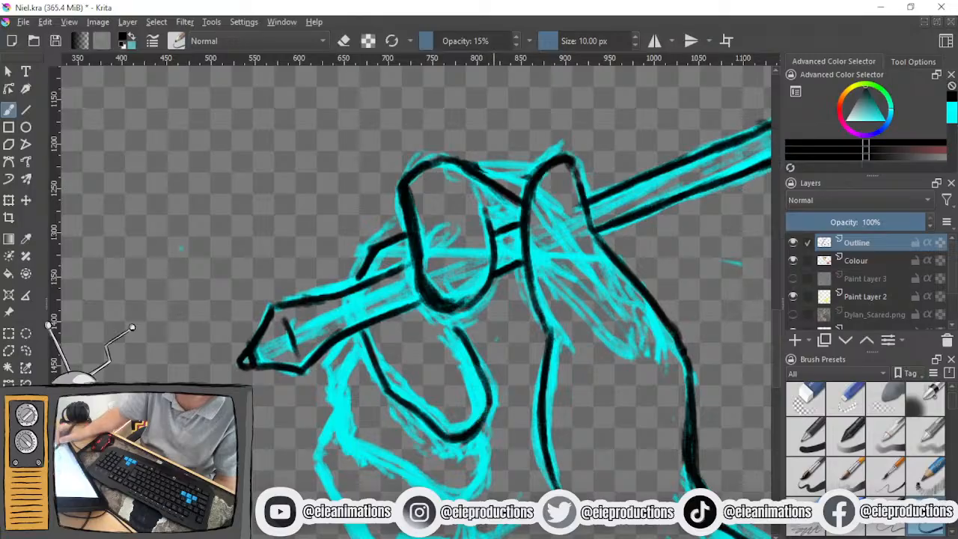
left_click_drag(449, 325, 485, 396)
Ink a short slanted palm crease in black, running from below the index fingertip down to the middle finger
mouse_move(472, 363)
left_mouse_down()
mouse_move(484, 412)
mouse_move(460, 293)
left_mouse_up()
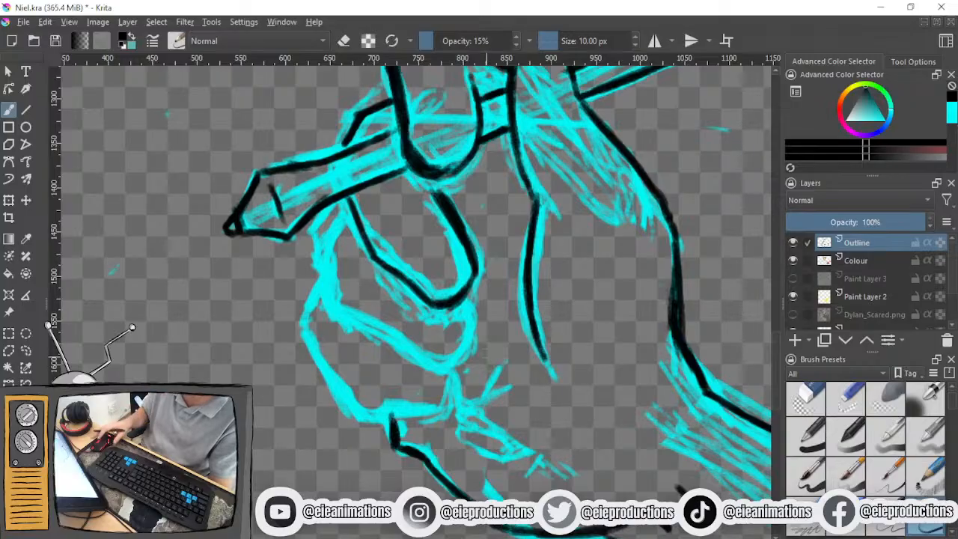
left_click_drag(487, 355, 491, 458)
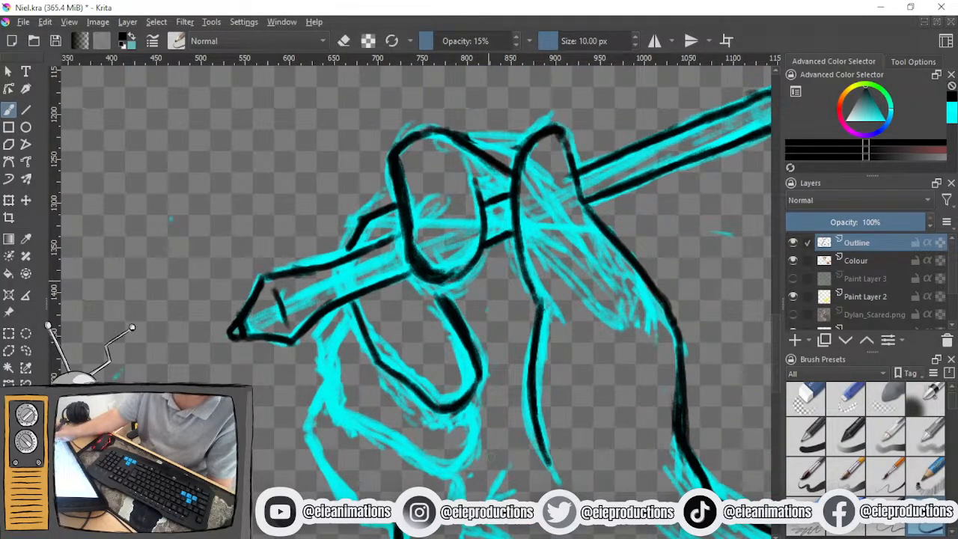
left_click_drag(490, 274, 467, 327)
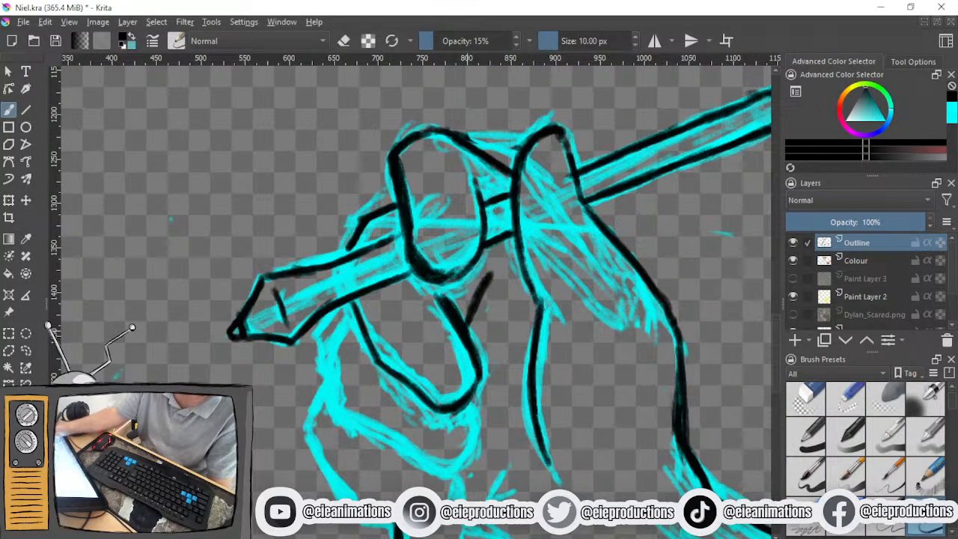
Ink the crease beneath the index finger and the outline of the next curled finger in black over the cyan sketch
left_click_drag(462, 275, 473, 288)
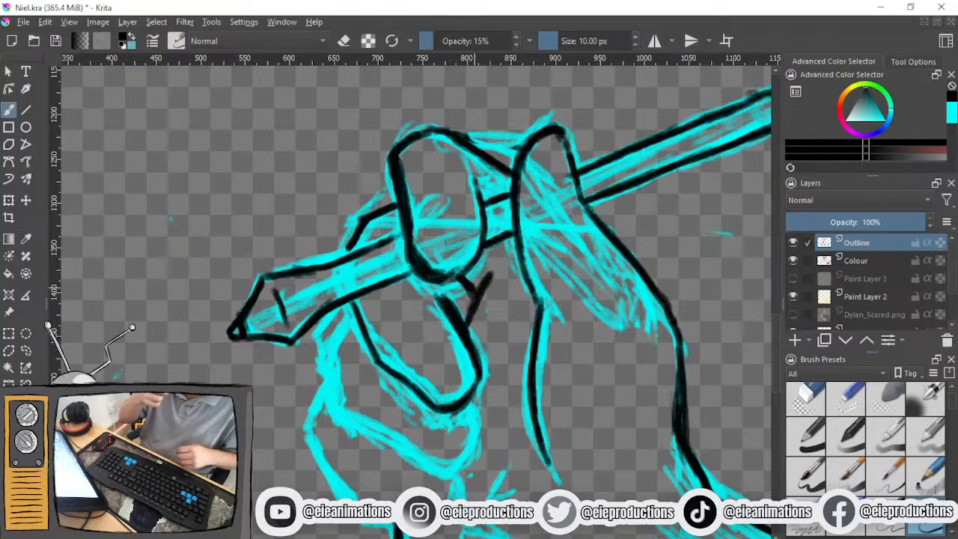
mouse_move(439, 372)
left_mouse_down()
mouse_move(486, 262)
mouse_move(507, 238)
left_mouse_up()
mouse_move(545, 267)
left_mouse_down()
mouse_move(536, 325)
mouse_move(545, 283)
mouse_move(537, 307)
left_mouse_up()
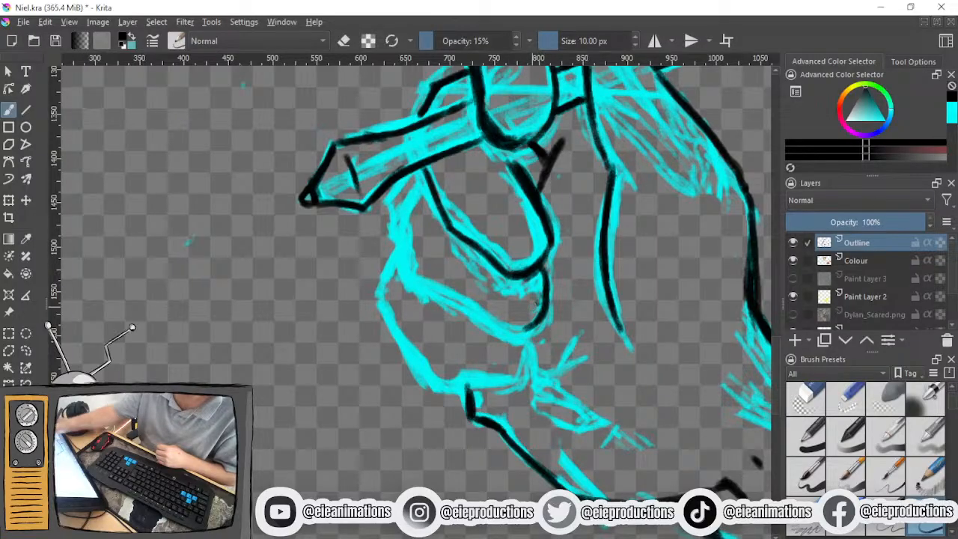
mouse_move(397, 204)
left_mouse_down()
mouse_move(422, 174)
mouse_move(399, 246)
mouse_move(399, 222)
mouse_move(416, 284)
mouse_move(516, 330)
mouse_move(499, 326)
mouse_move(531, 328)
left_mouse_up()
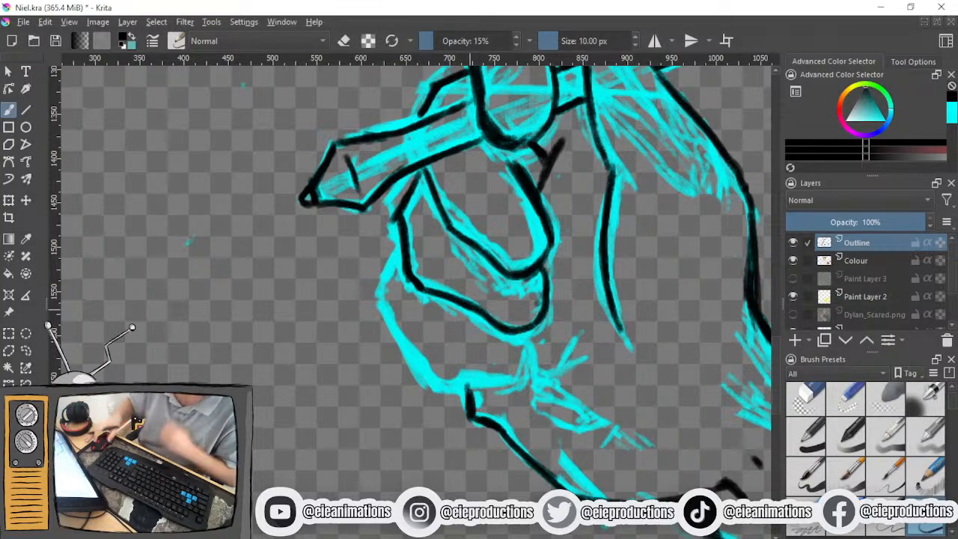
Ink the outline of the lowest curled finger on the pen-holding hand, joining it to the finger above
key("minus")
scroll(462, 322, "down", 1)
scroll(463, 322, "up", 2)
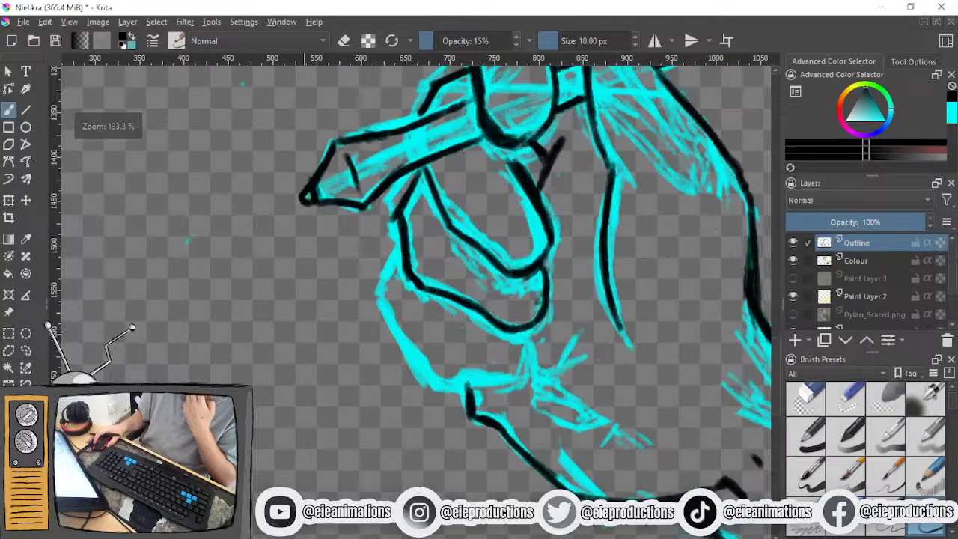
left_click_drag(399, 253, 383, 286)
mouse_move(399, 254)
left_mouse_down()
mouse_move(384, 283)
mouse_move(427, 378)
mouse_move(422, 368)
mouse_move(440, 380)
mouse_move(518, 374)
left_mouse_up()
mouse_move(527, 334)
left_mouse_down()
mouse_move(518, 373)
mouse_move(507, 374)
left_mouse_up()
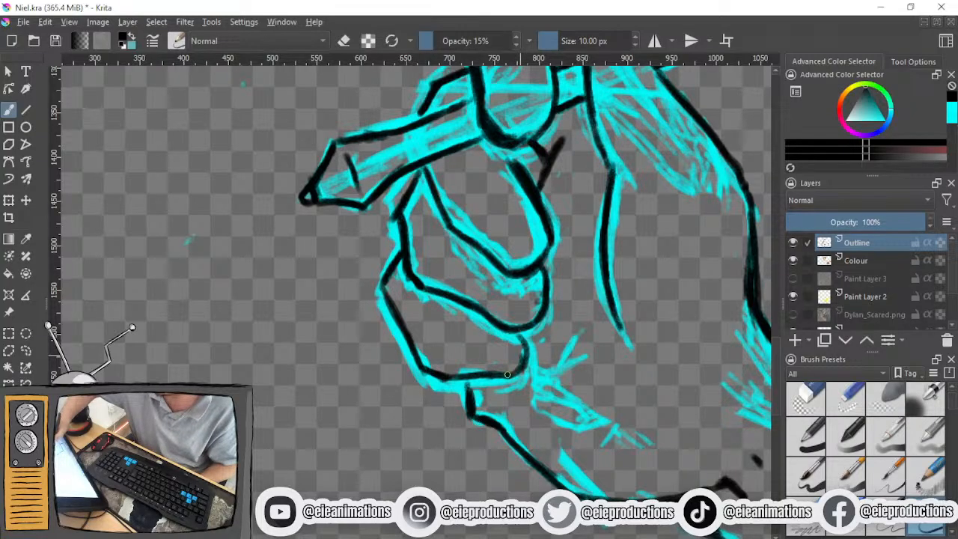
Hide the Colour layer to check the line art of the hand and arm, and show the layer again
scroll(508, 375, "down", 6)
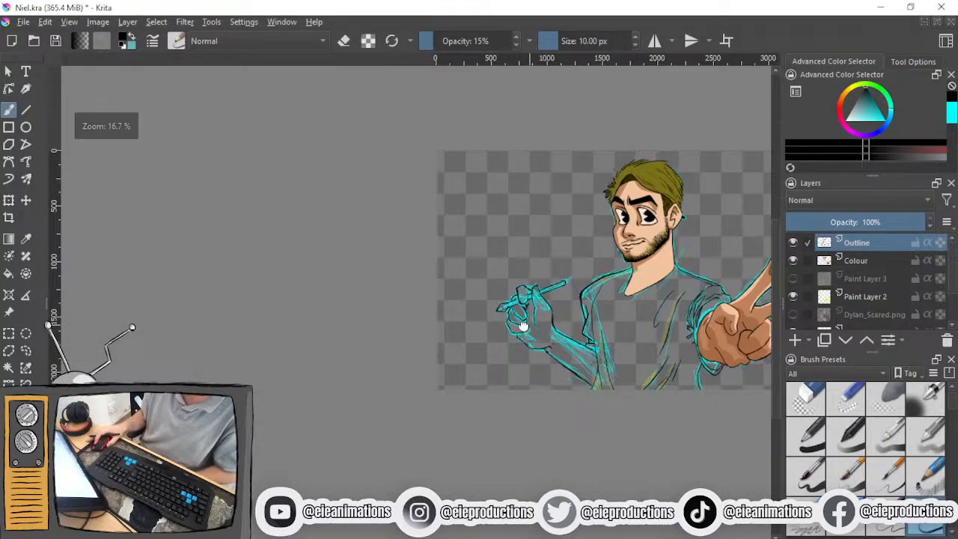
scroll(523, 327, "up", 3)
left_click(792, 260)
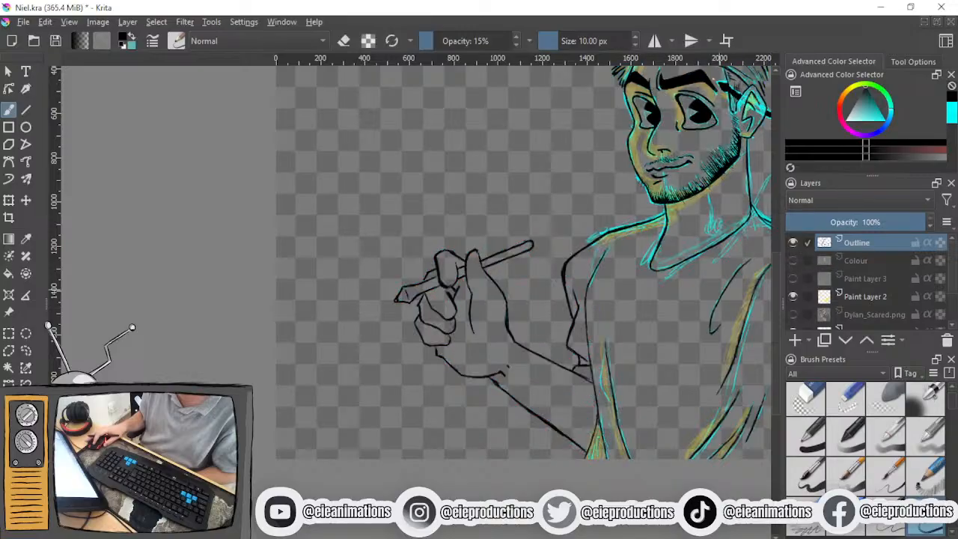
scroll(558, 350, "down", 3)
scroll(597, 348, "up", 3)
left_click_drag(596, 348, 540, 367)
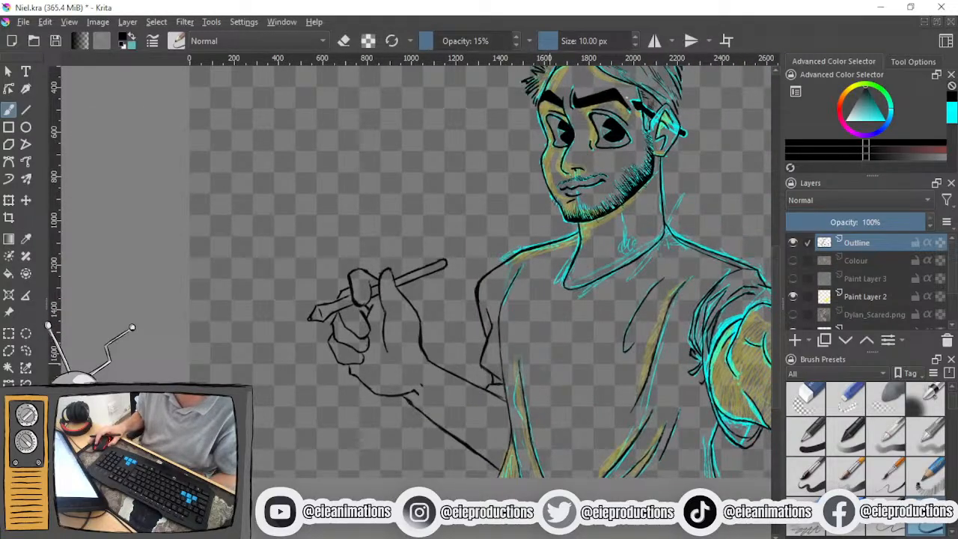
scroll(577, 327, "down", 3)
scroll(578, 328, "up", 3)
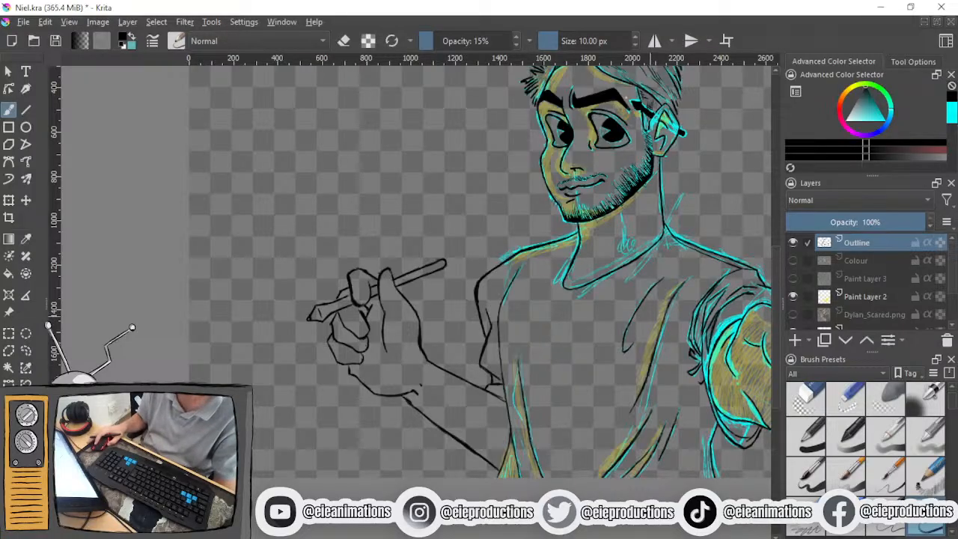
left_click(792, 261)
On the Colour layer, erase the cyan sketch around the pen-holding hand and forearm with a 456.15 px eraser
left_click(849, 259)
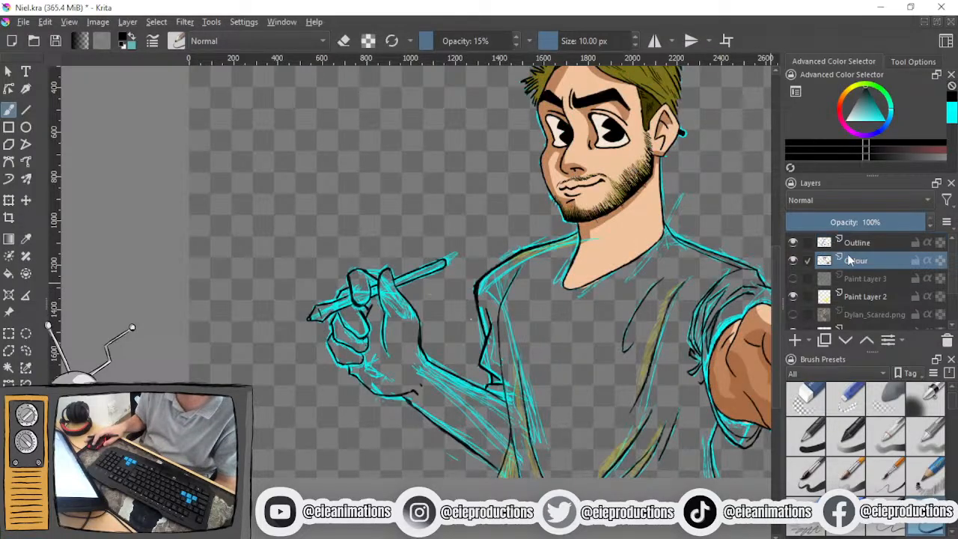
left_click(805, 397)
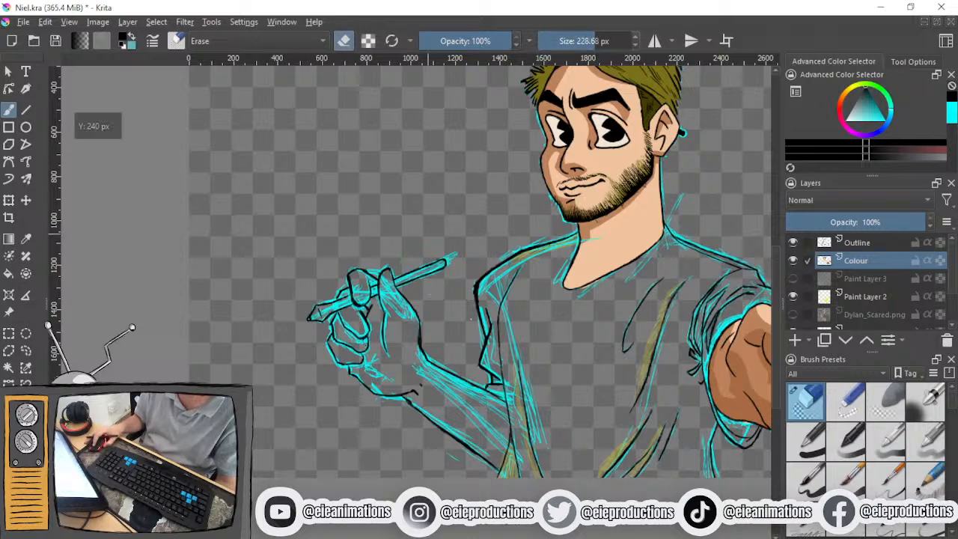
left_click(609, 41)
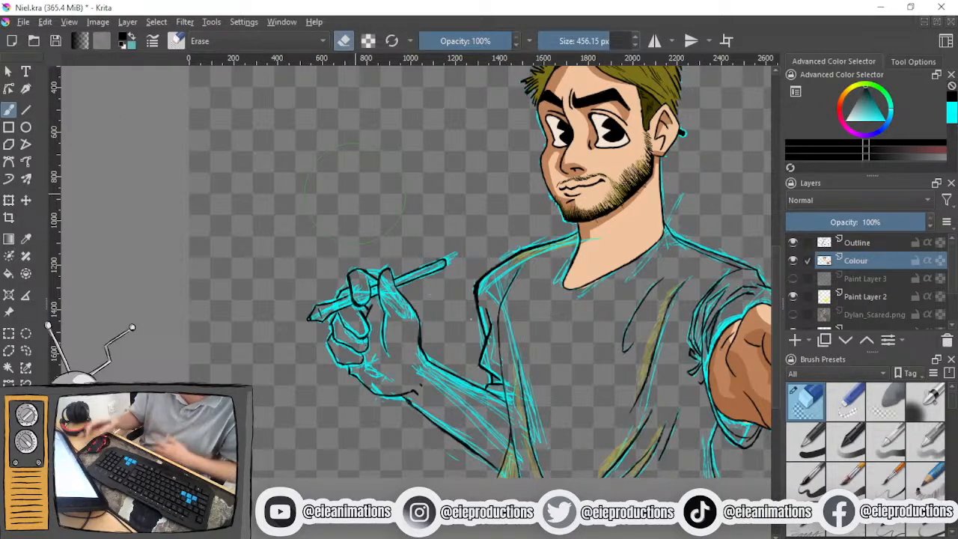
mouse_move(330, 322)
left_mouse_down()
mouse_move(419, 299)
mouse_move(479, 404)
mouse_move(524, 389)
mouse_move(520, 261)
left_mouse_up()
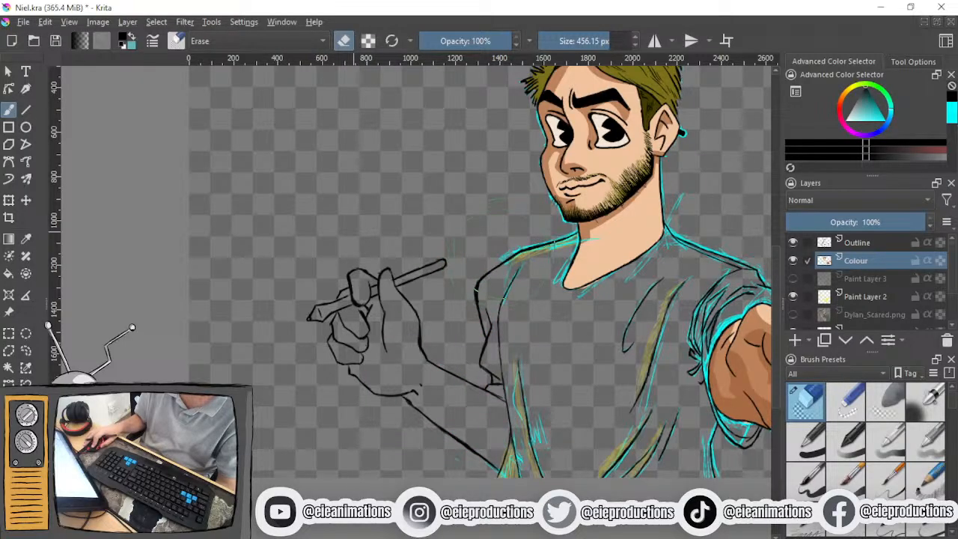
Hide the Outline layer and Paint Layer 2 to find where the remaining cyan strokes are
left_click(792, 259)
left_click(792, 258)
left_click(793, 242)
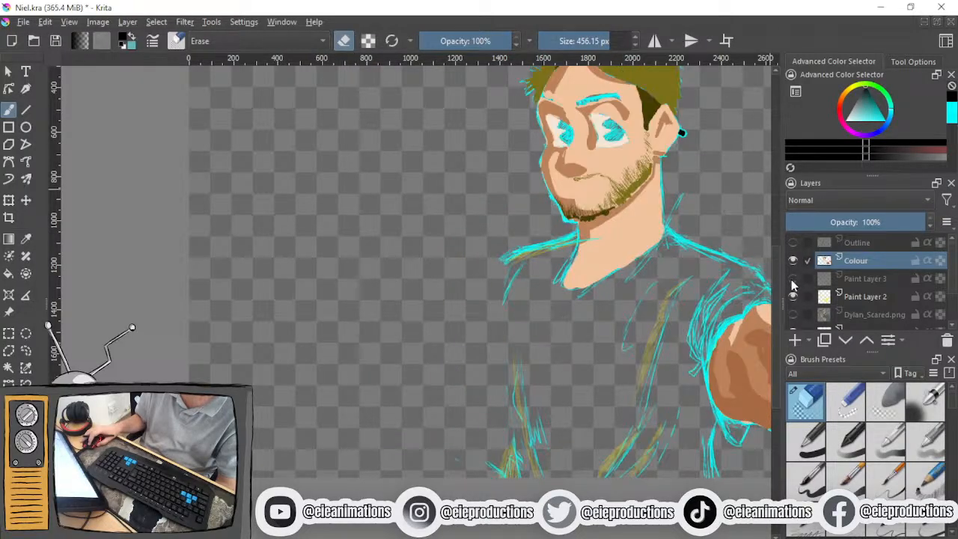
left_click(792, 297)
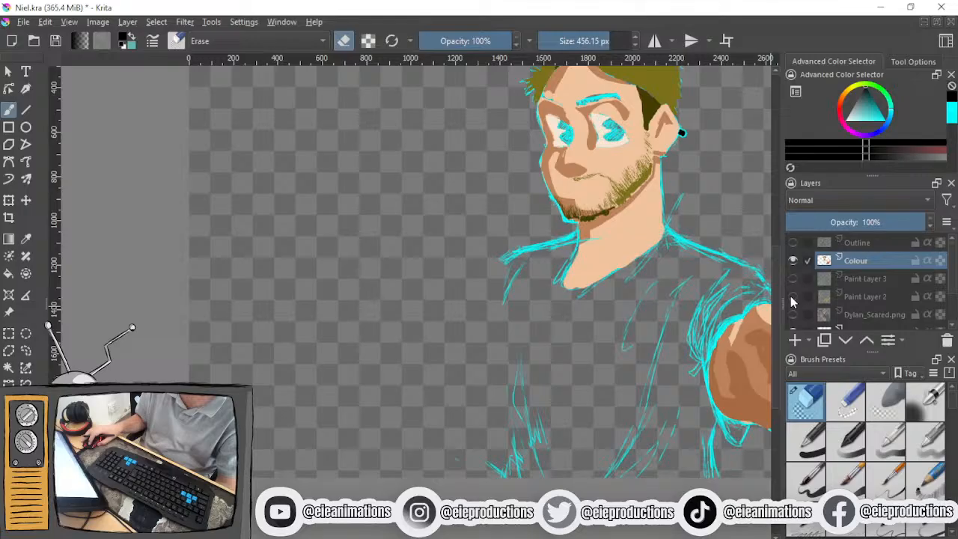
left_click(792, 297)
left_click(792, 296)
left_click(792, 297)
left_click(792, 296)
Hide the cyan sketch layer lower in the stack and keep the Colour layer visible
left_click(791, 261)
left_click(791, 261)
left_click(792, 260)
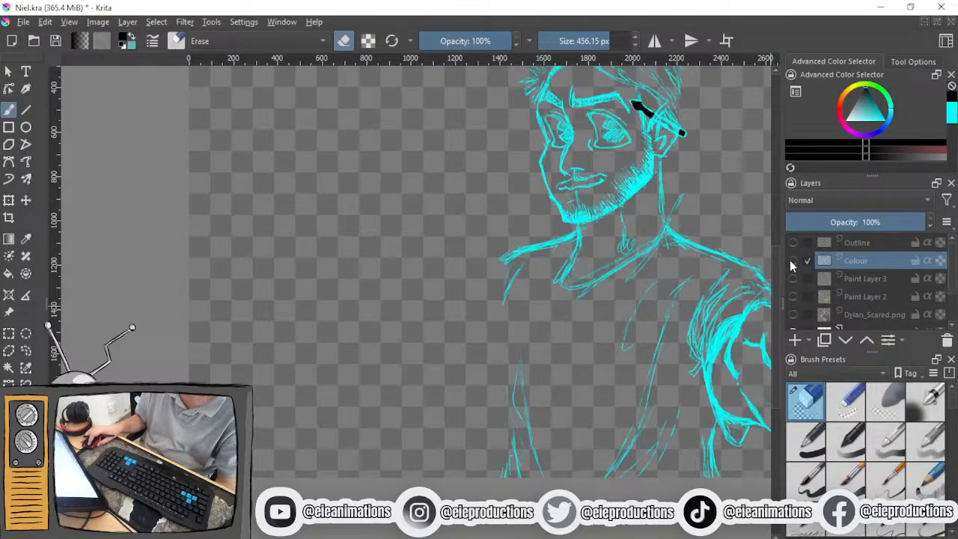
left_click(791, 260)
left_click(791, 261)
scroll(794, 300, "down", 3)
left_click(794, 285)
scroll(795, 269, "up", 3)
left_click(791, 260)
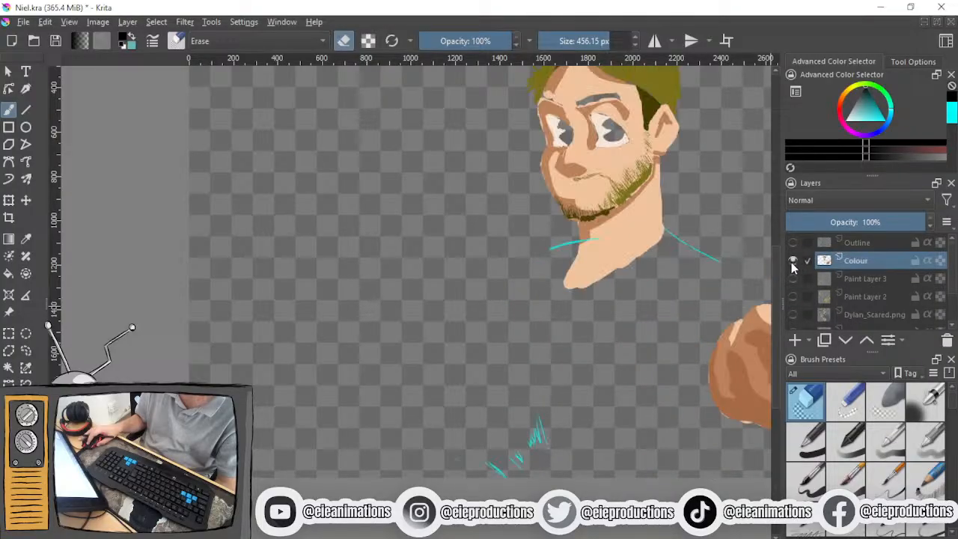
Erase the stray cyan strokes on the lower torso, and both shoulder lines beside the neck with the eraser at 43.82 px
left_click(530, 449)
left_click_drag(531, 449, 263, 464)
scroll(464, 309, "up", 3)
left_click_drag(393, 92, 652, 298)
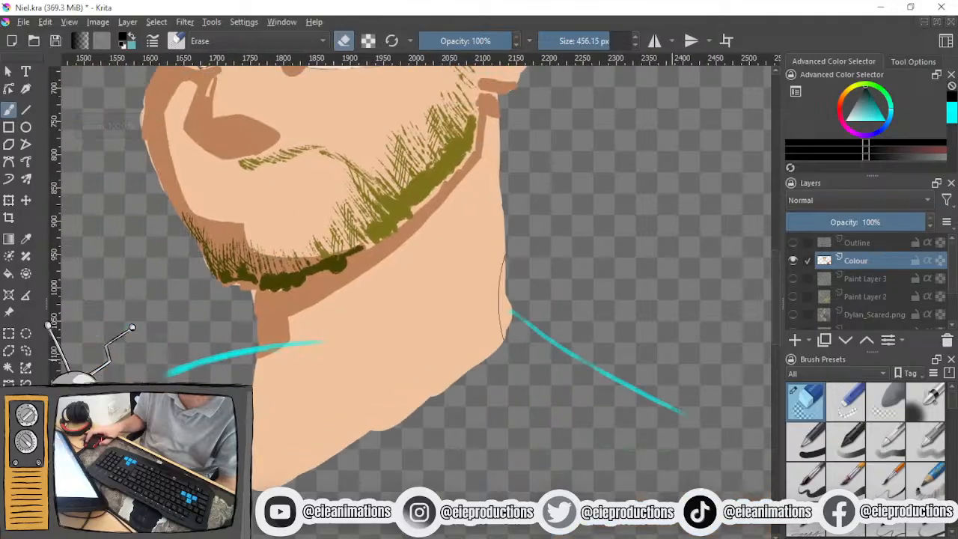
left_click(571, 41)
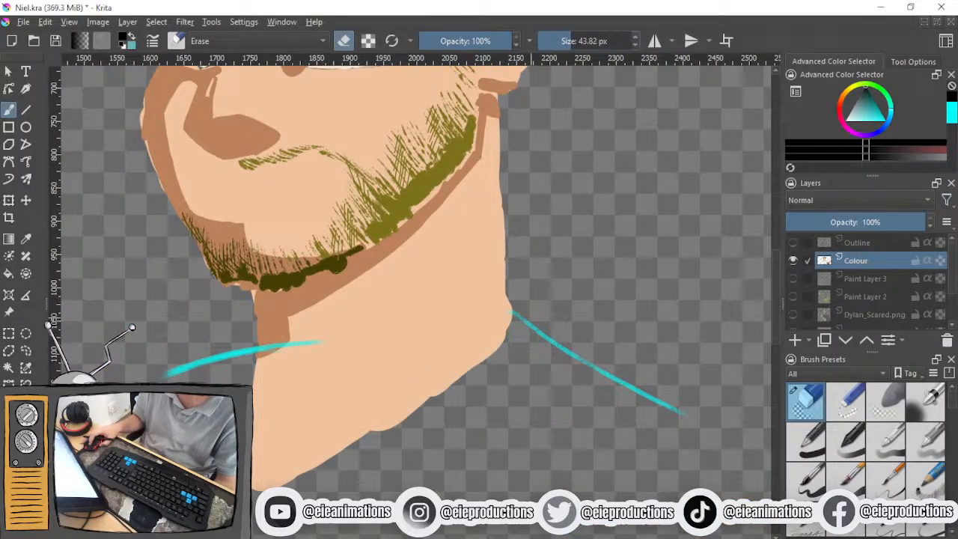
left_click_drag(507, 313, 681, 411)
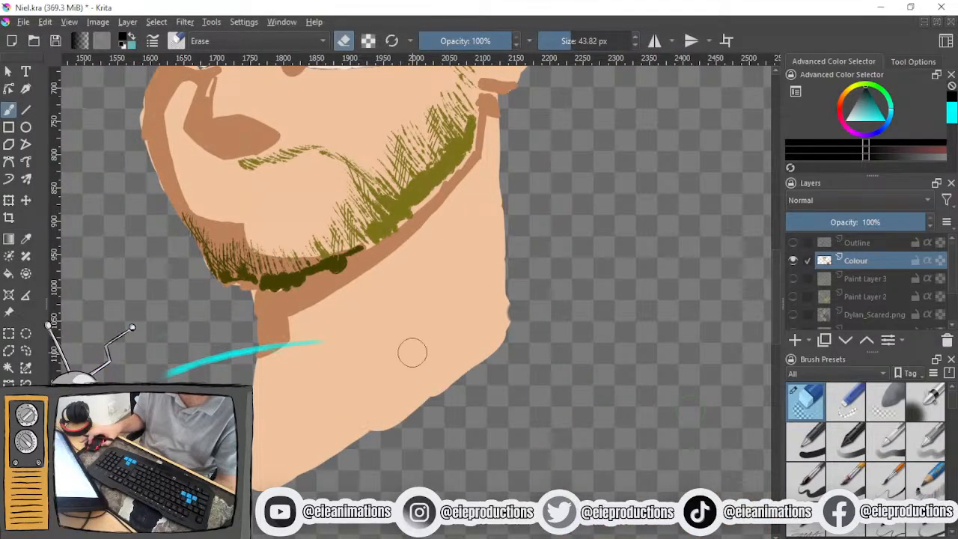
mouse_move(350, 352)
left_mouse_down()
mouse_move(575, 361)
mouse_move(470, 362)
mouse_move(401, 383)
left_mouse_up()
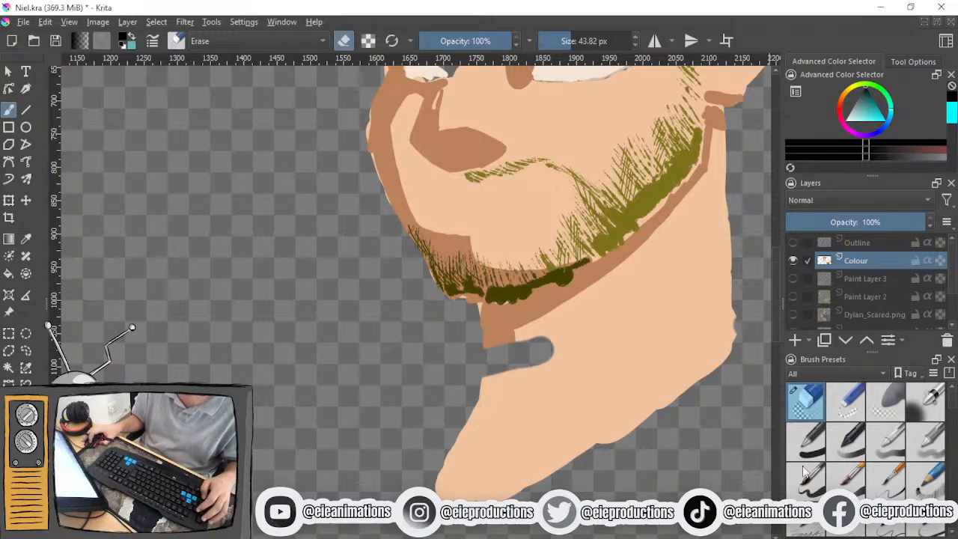
Show the Outline layer and repaint the erased gap in the neck with the sampled light skin tone and a 40 px brush
left_click(806, 434)
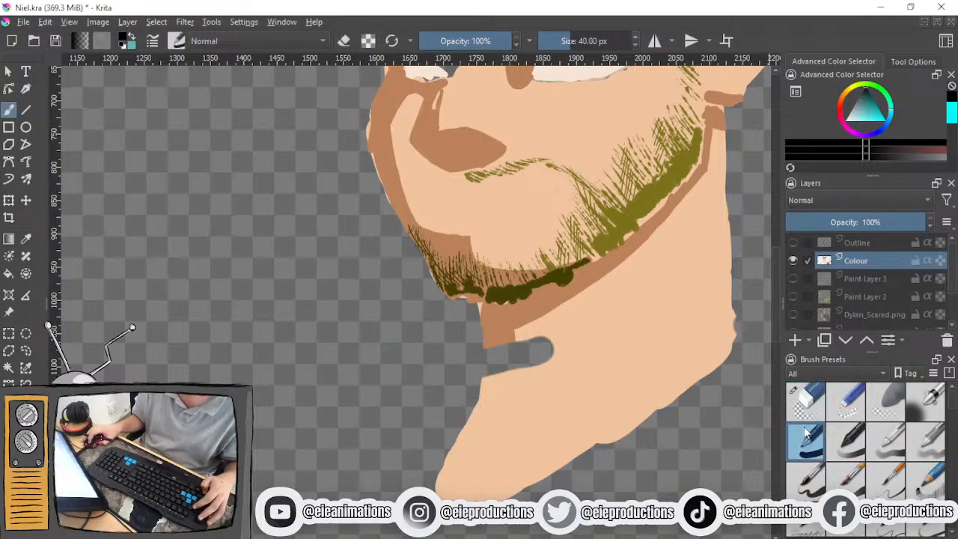
left_click(793, 242)
left_click(583, 333, "ctrl")
scroll(530, 368, "up", 1)
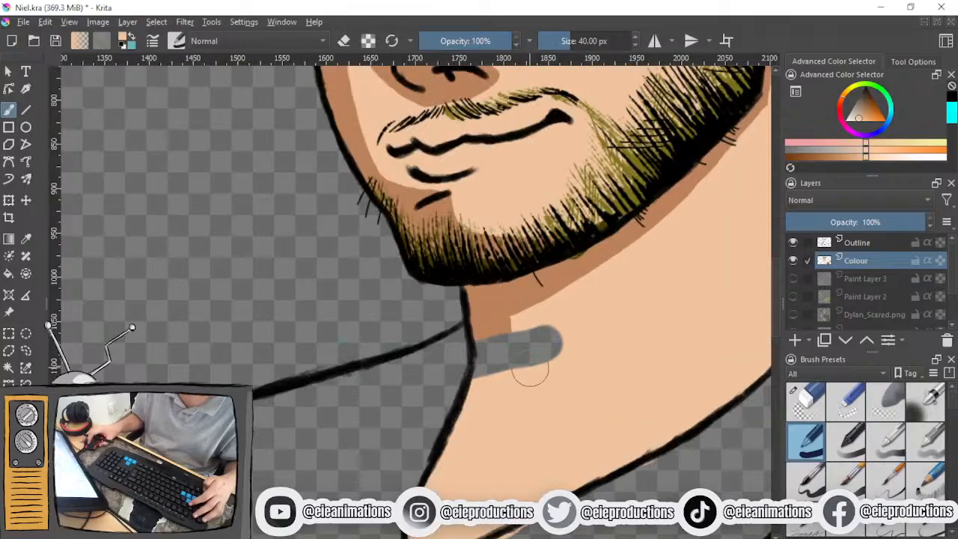
mouse_move(531, 369)
left_mouse_down()
mouse_move(547, 364)
mouse_move(532, 338)
mouse_move(533, 378)
left_mouse_up()
left_click_drag(529, 337, 523, 394)
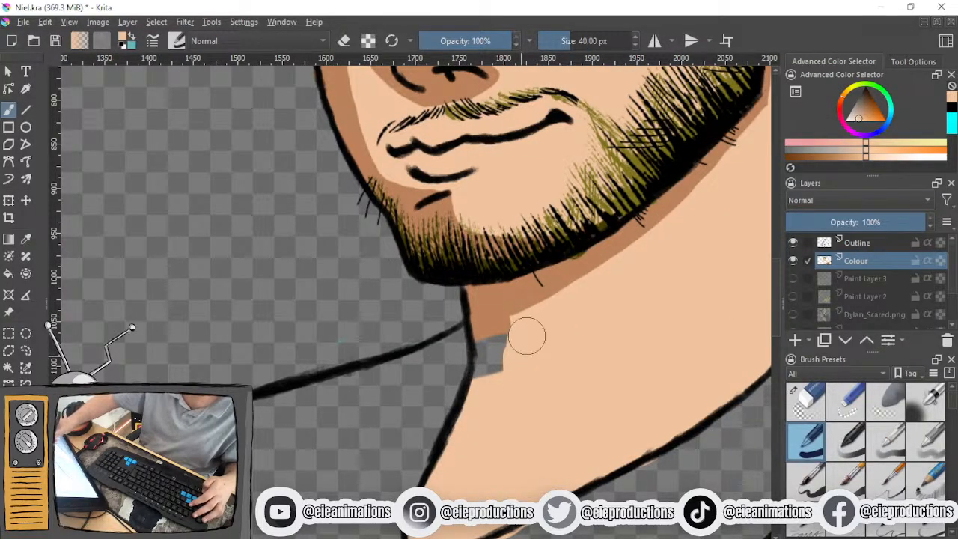
Restore the neck shadow with the sampled darker skin tone, refining its edge with the brush at 18.87 px
left_click(499, 311, "ctrl")
left_click_drag(488, 328, 489, 363)
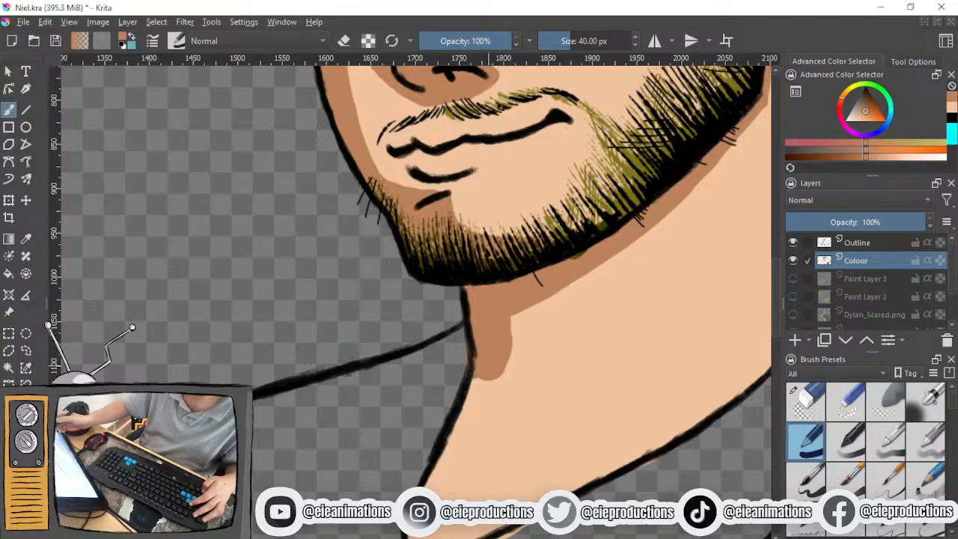
left_click_drag(563, 46, 559, 46)
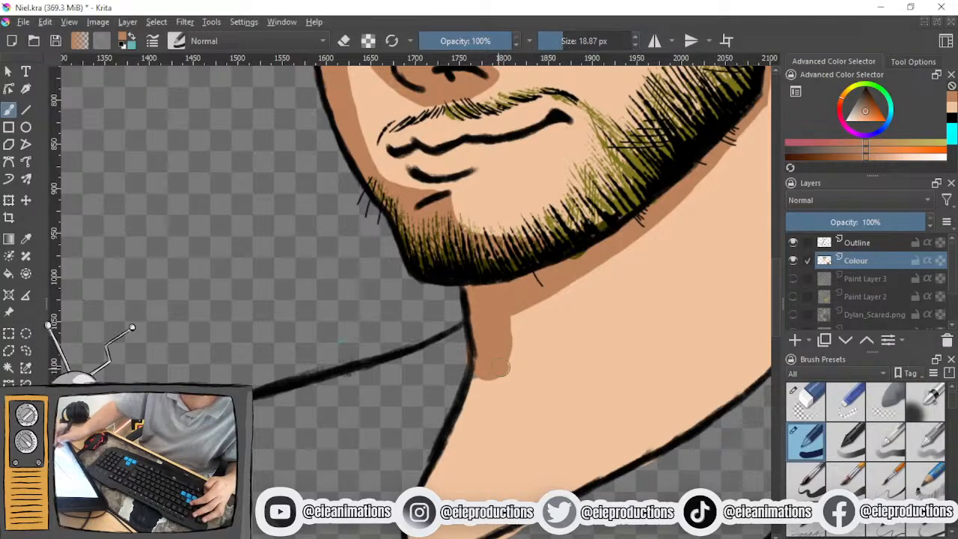
mouse_move(472, 386)
left_mouse_down()
mouse_move(505, 364)
mouse_move(513, 315)
left_mouse_up()
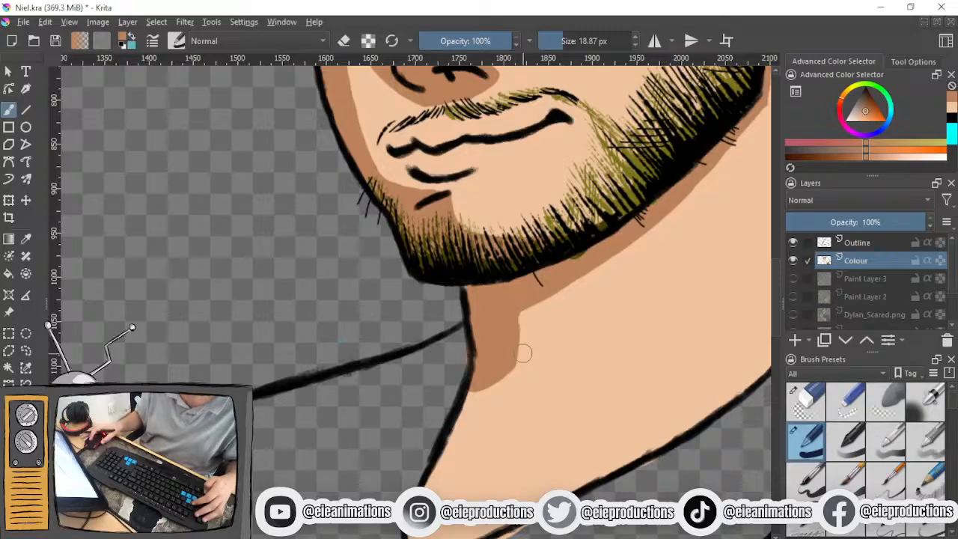
Check the whole figure without the sketch and save the drawing
key("minus")
key("minus")
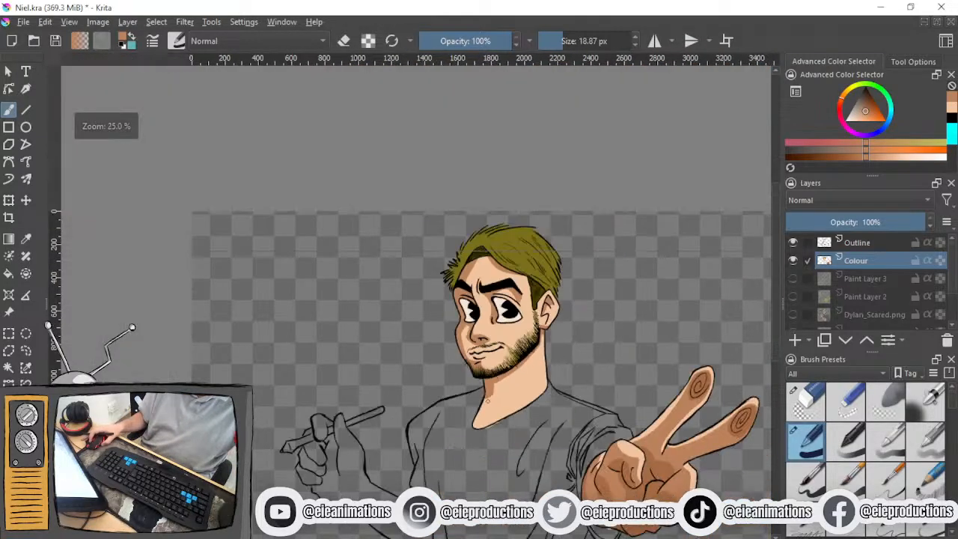
left_click_drag(489, 409, 500, 333)
scroll(491, 338, "up", 2)
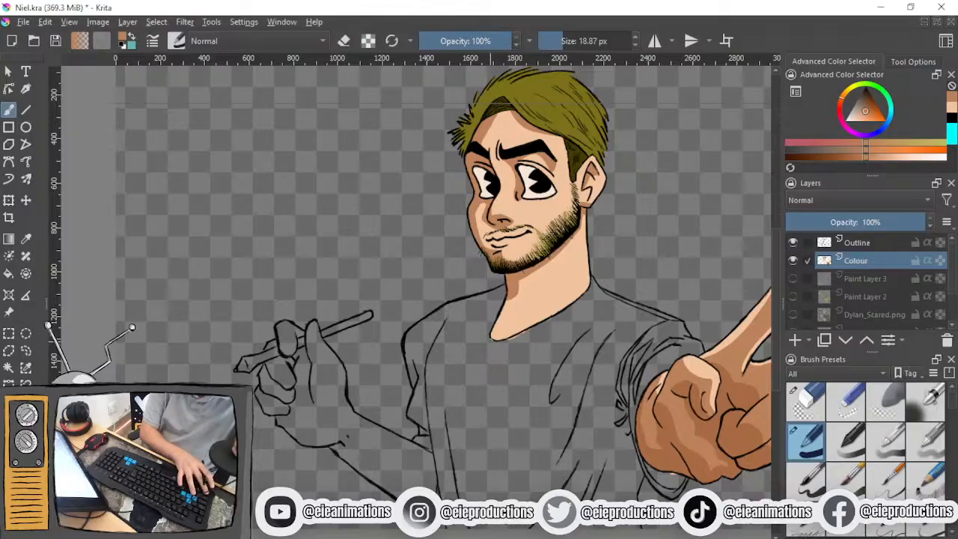
left_click(490, 341, "ctrl")
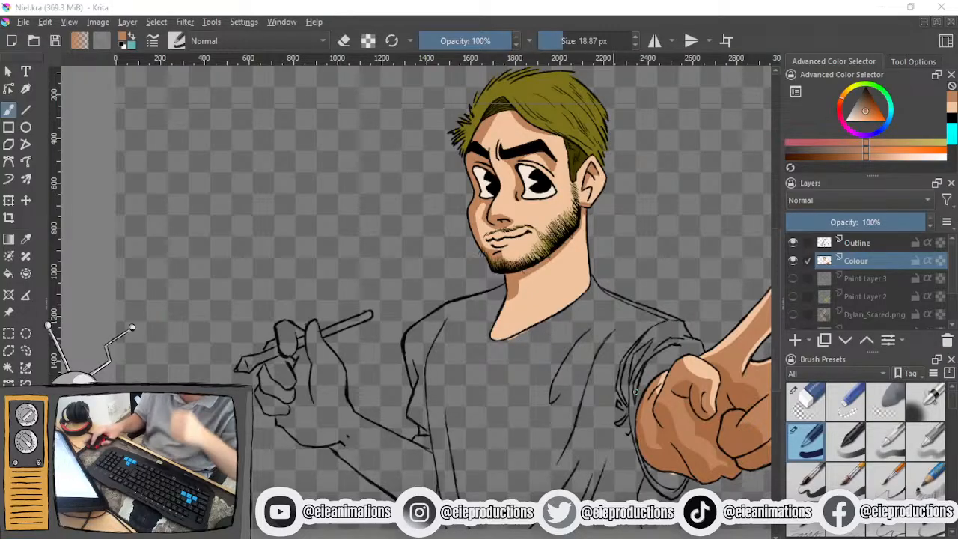
Show Paint Layer 2 with the yellow shirt marks and set its opacity to 100%
left_click_drag(591, 373, 250, 239)
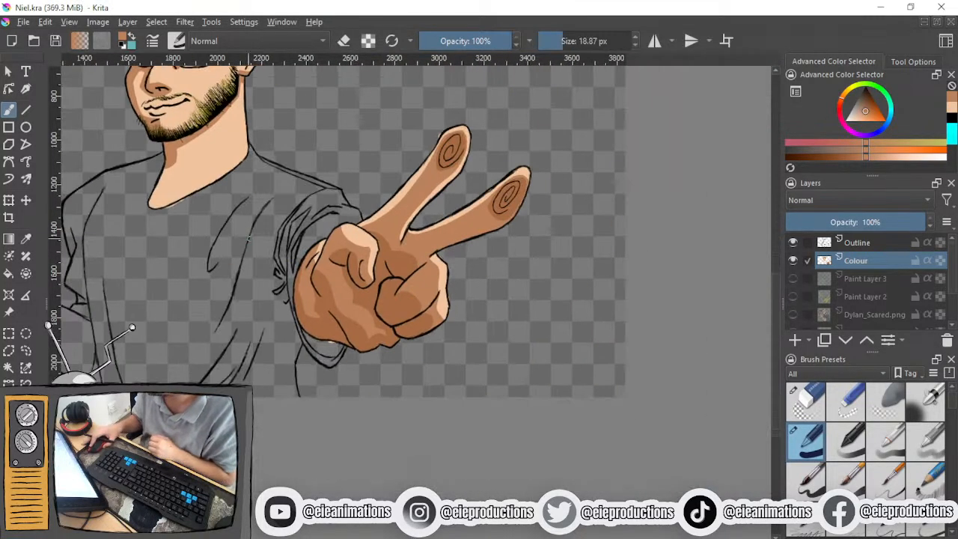
left_click(794, 294)
left_click_drag(487, 292, 737, 366)
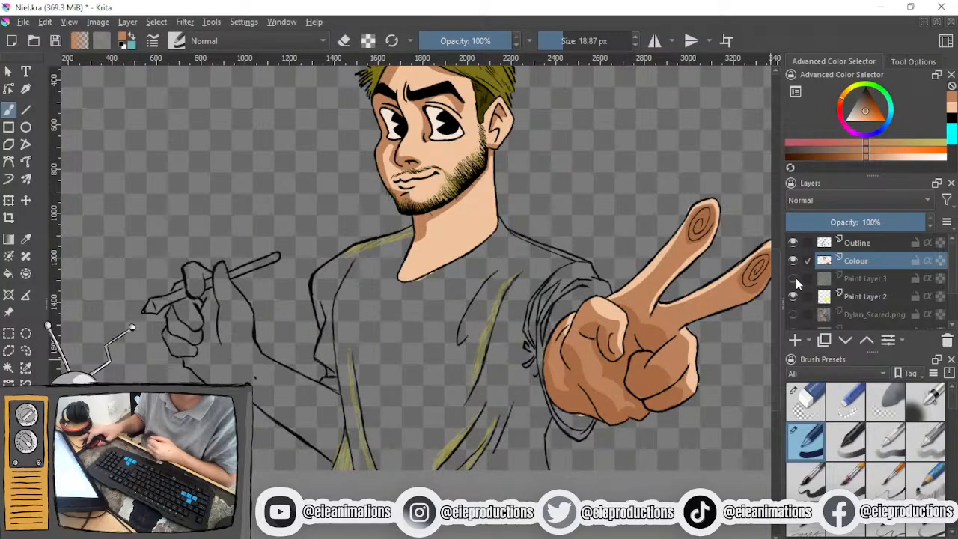
left_click(854, 292)
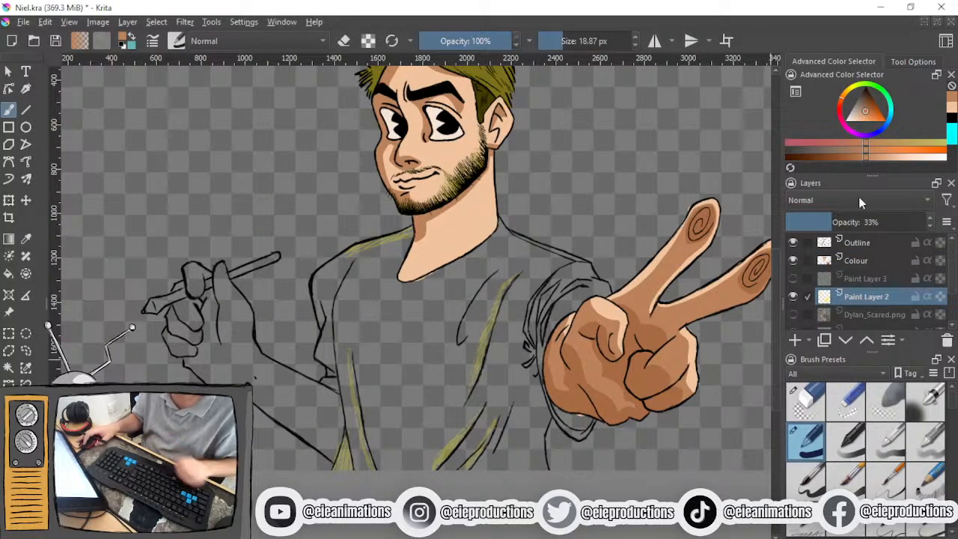
left_click_drag(861, 222, 939, 222)
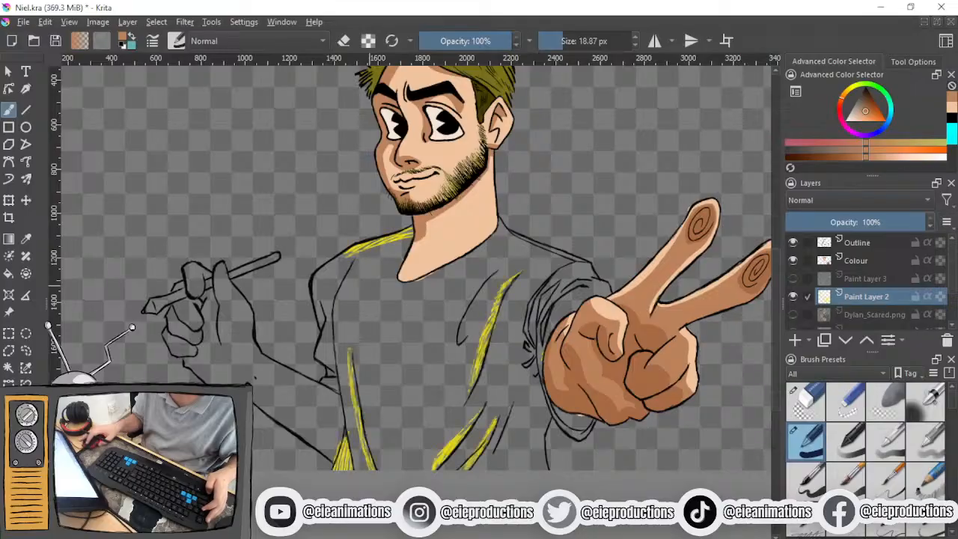
Sample the yellow from the shoulder marks and shade the sleeve opening beneath the fist with the 10 px brush preset at 15% opacity
key("1")
left_click_drag(367, 292, 287, 413)
scroll(322, 289, "up", 4)
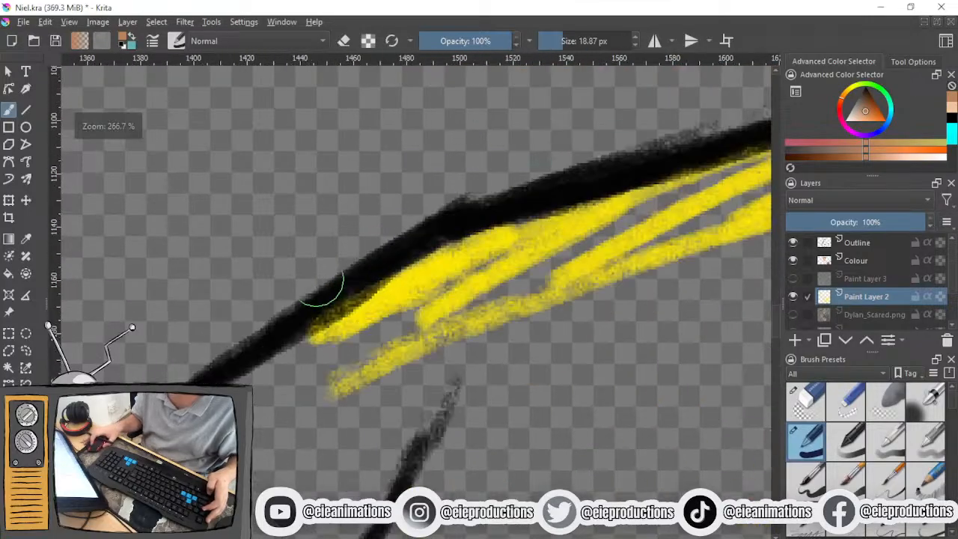
left_click(419, 276, "ctrl")
scroll(423, 271, "down", 10)
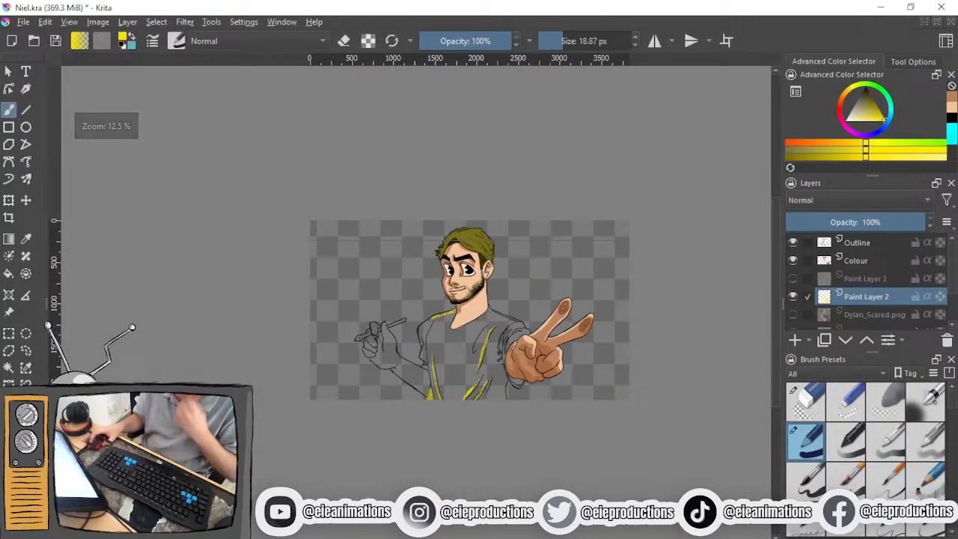
left_click(926, 528)
scroll(485, 366, "up", 4)
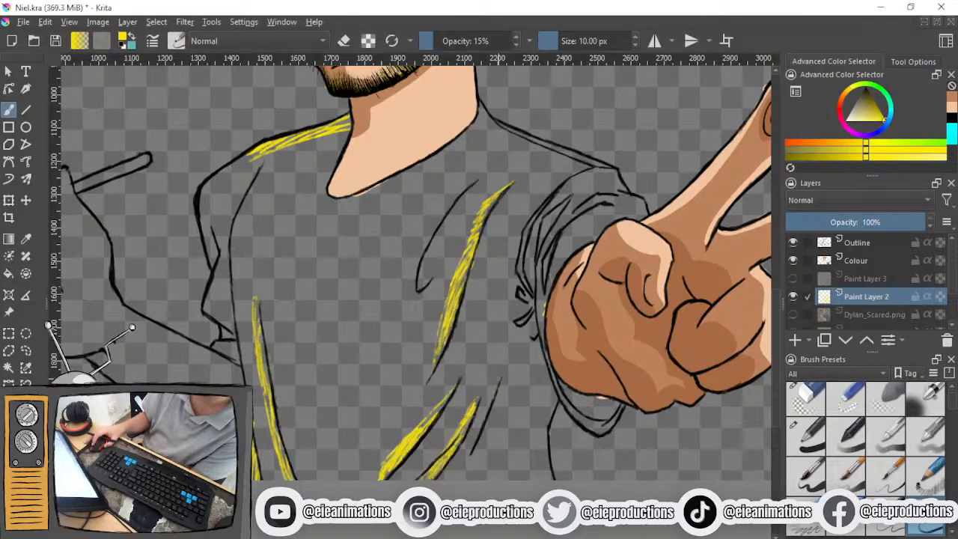
scroll(506, 396, "up", 3)
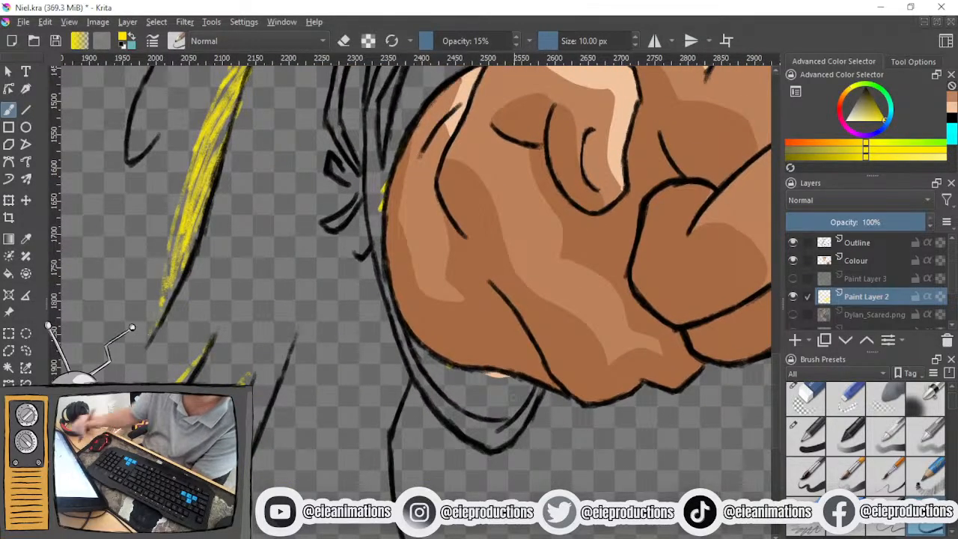
left_click_drag(413, 346, 449, 396)
mouse_move(431, 361)
left_mouse_down()
mouse_move(460, 408)
mouse_move(512, 382)
mouse_move(526, 407)
left_mouse_up()
left_click_drag(526, 384, 533, 398)
scroll(496, 388, "down", 5)
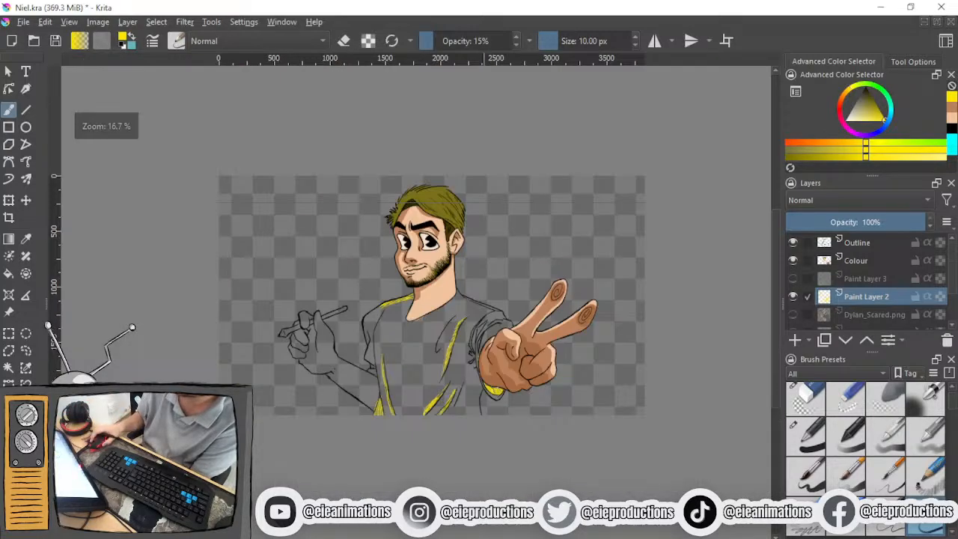
Sketch a yellow shadow boundary on the chest from the pen arm's shoulder fold down to the existing side stripe
scroll(407, 371, "up", 3)
scroll(269, 356, "up", 1)
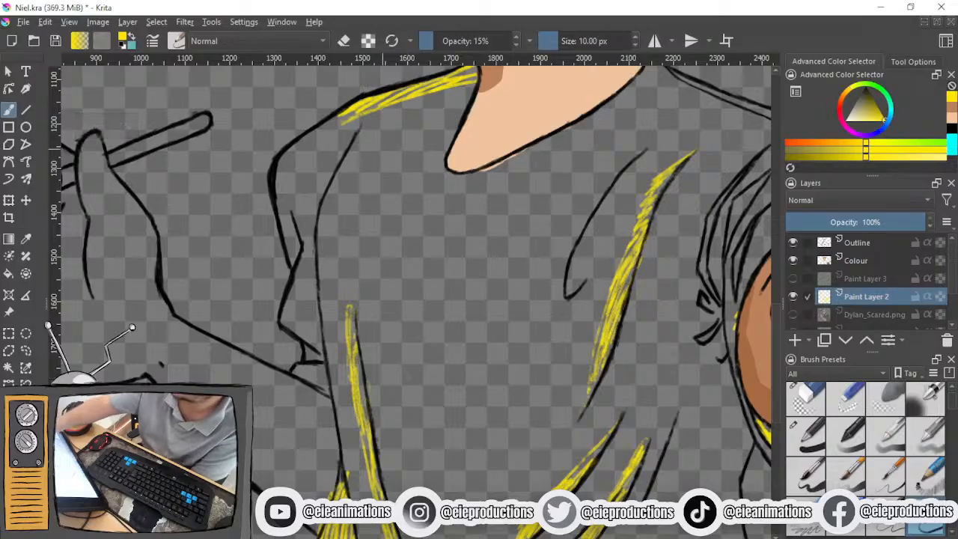
mouse_move(364, 131)
left_mouse_down()
mouse_move(385, 182)
mouse_move(349, 269)
left_mouse_up()
mouse_move(368, 223)
left_mouse_down()
mouse_move(348, 281)
mouse_move(349, 314)
left_mouse_up()
left_click_drag(349, 271, 346, 359)
scroll(350, 390, "up", 2)
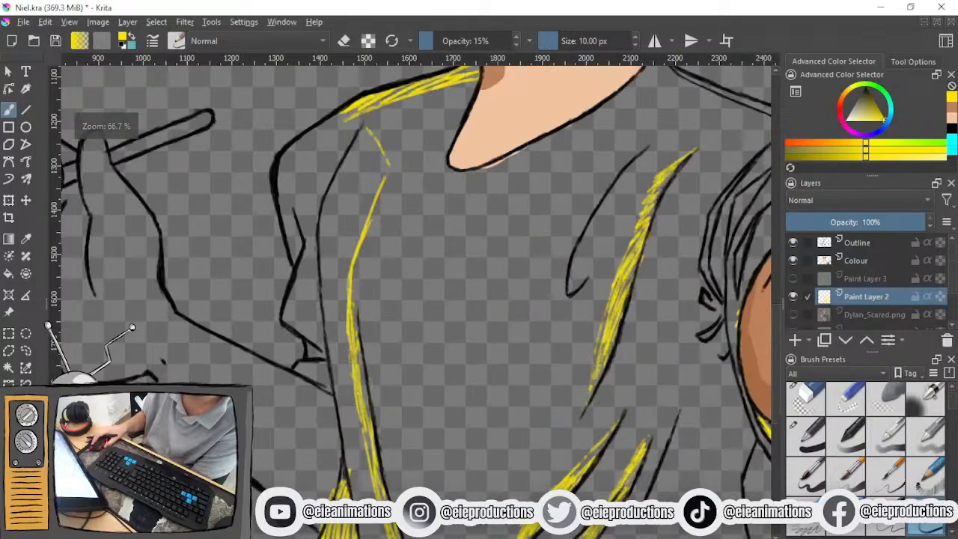
left_click_drag(352, 390, 367, 490)
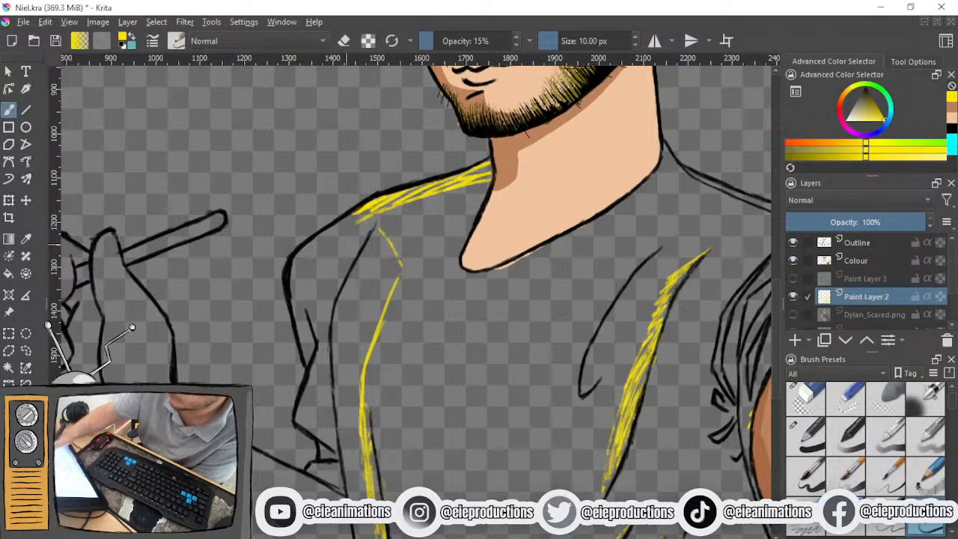
Sketch yellow shading guides from the shoulder down the upper sleeve of the pen-holding arm, plus a small triangle in its lower fold
left_click_drag(372, 213, 298, 291)
mouse_move(341, 243)
left_mouse_down()
mouse_move(306, 279)
mouse_move(319, 341)
left_mouse_up()
left_click_drag(316, 268, 308, 322)
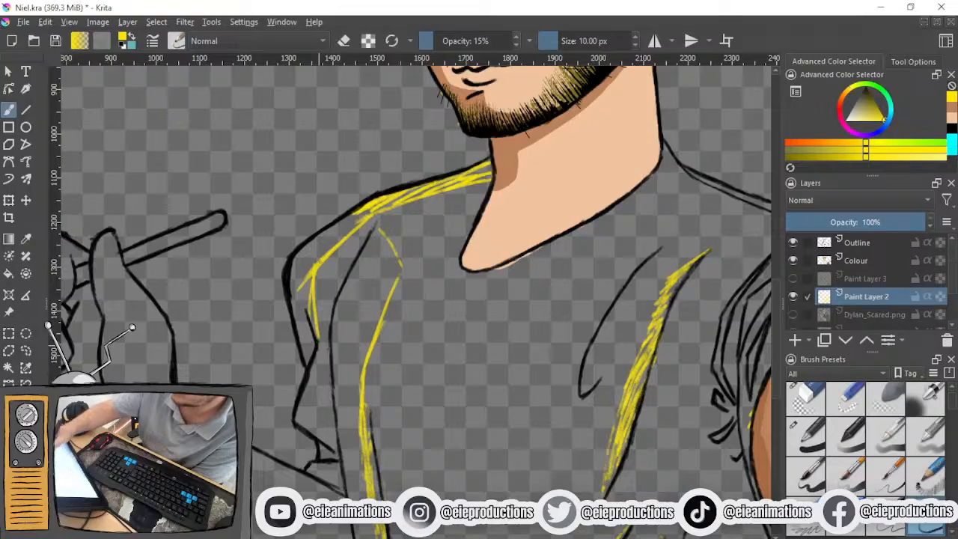
left_click_drag(370, 217, 315, 317)
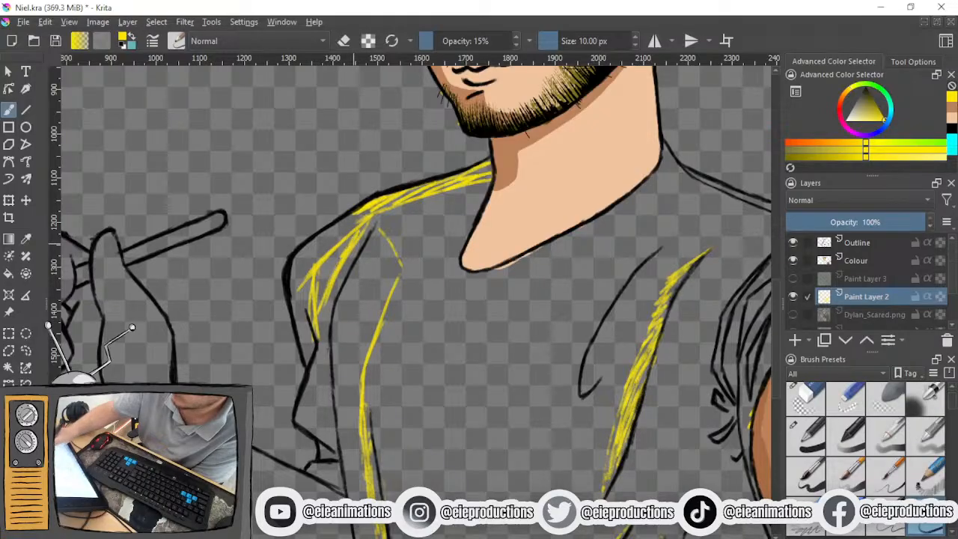
left_click_drag(340, 259, 315, 318)
left_click_drag(317, 298, 313, 322)
mouse_move(320, 365)
left_mouse_down()
mouse_move(306, 413)
mouse_move(318, 371)
mouse_move(311, 327)
mouse_move(223, 342)
mouse_move(325, 378)
left_mouse_up()
Fill the pen arm's upper sleeve and middle fold with dense yellow hatching along the outline
scroll(327, 385, "down", 2)
scroll(325, 378, "up", 3)
left_click_drag(394, 118, 282, 207)
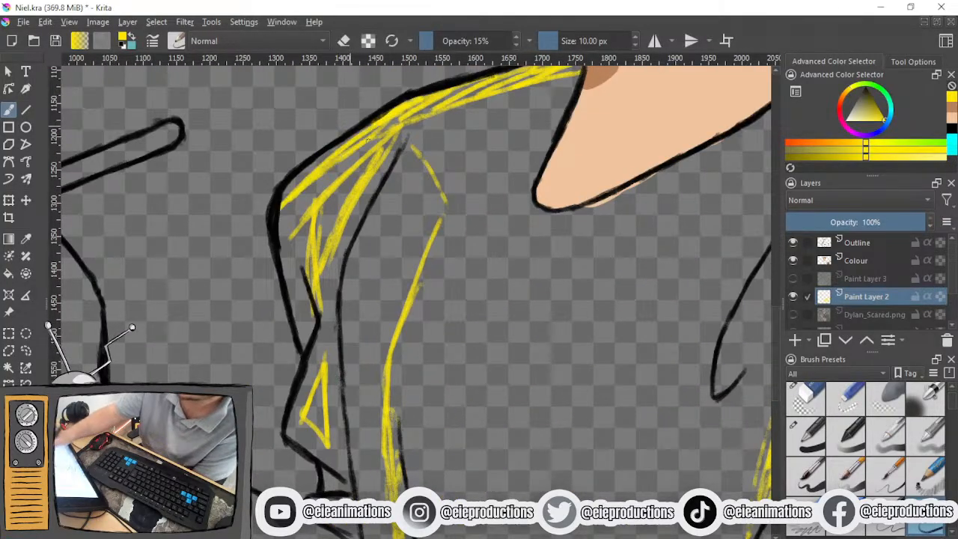
mouse_move(375, 138)
left_mouse_down()
mouse_move(290, 246)
mouse_move(315, 240)
mouse_move(300, 333)
left_mouse_up()
left_click_drag(401, 147, 330, 292)
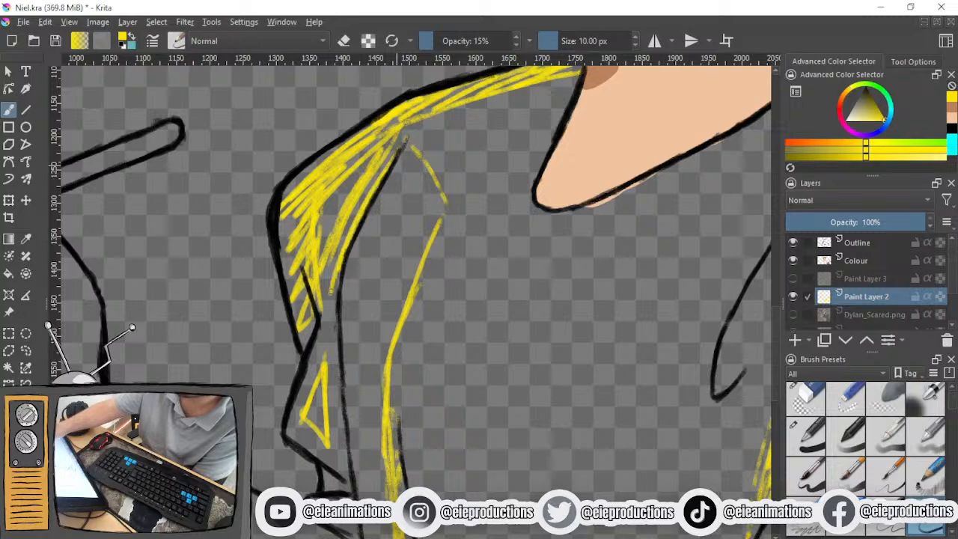
mouse_move(351, 243)
left_mouse_down()
mouse_move(314, 325)
mouse_move(301, 391)
left_mouse_up()
left_click_drag(333, 333, 295, 426)
left_click_drag(333, 367, 339, 297)
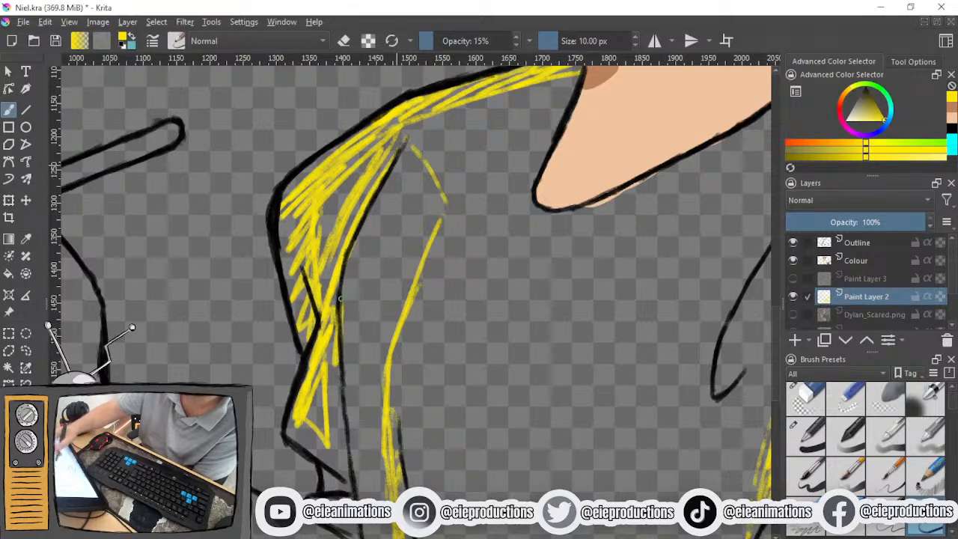
mouse_move(283, 217)
left_mouse_down()
mouse_move(308, 315)
mouse_move(314, 282)
mouse_move(296, 289)
mouse_move(321, 305)
mouse_move(405, 118)
mouse_move(309, 193)
mouse_move(283, 194)
mouse_move(301, 180)
mouse_move(283, 278)
mouse_move(334, 290)
mouse_move(307, 326)
mouse_move(304, 351)
mouse_move(333, 361)
mouse_move(336, 405)
mouse_move(330, 353)
left_mouse_up()
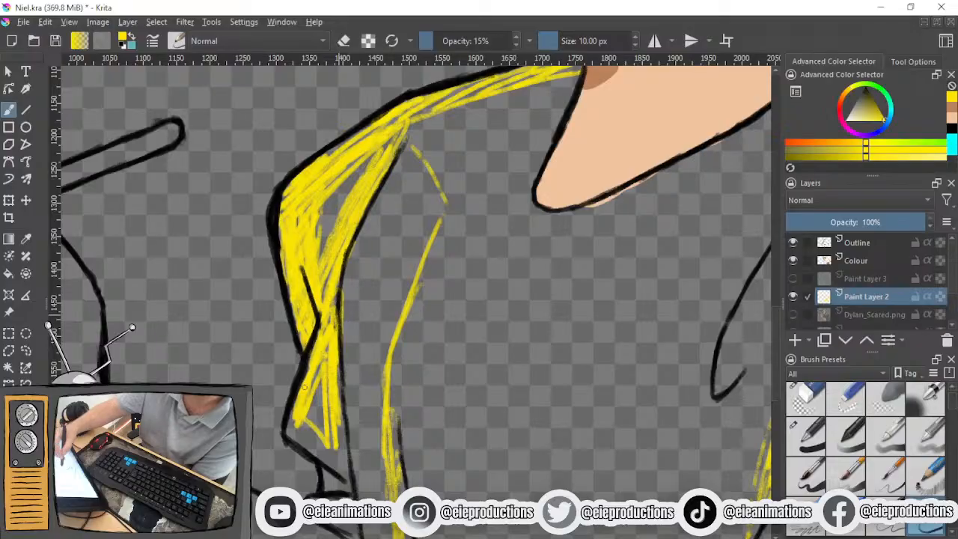
mouse_move(320, 391)
left_mouse_down()
mouse_move(292, 305)
mouse_move(278, 357)
mouse_move(307, 378)
left_mouse_up()
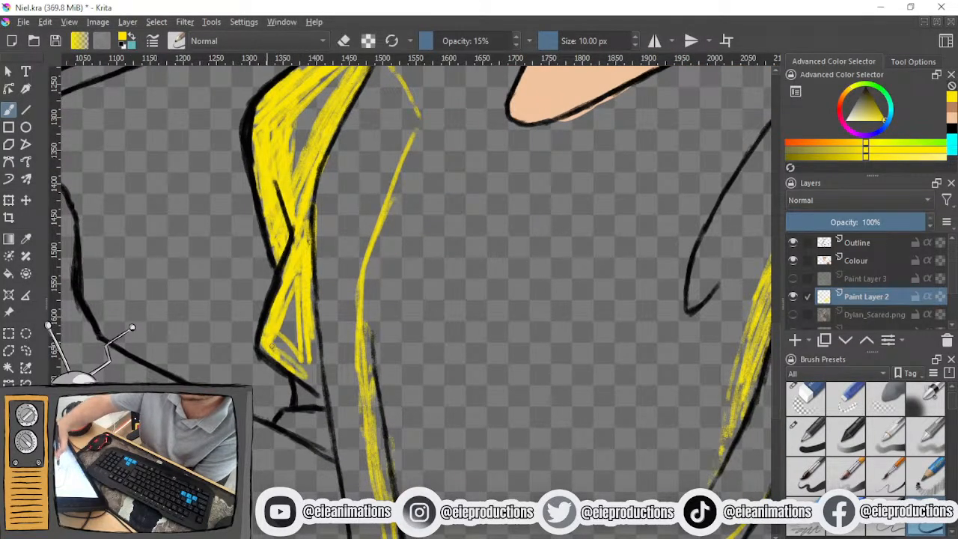
Shade the bottom folds and cuff of the pen arm's sleeve in yellow down to the armpit line
left_click_drag(273, 337, 311, 385)
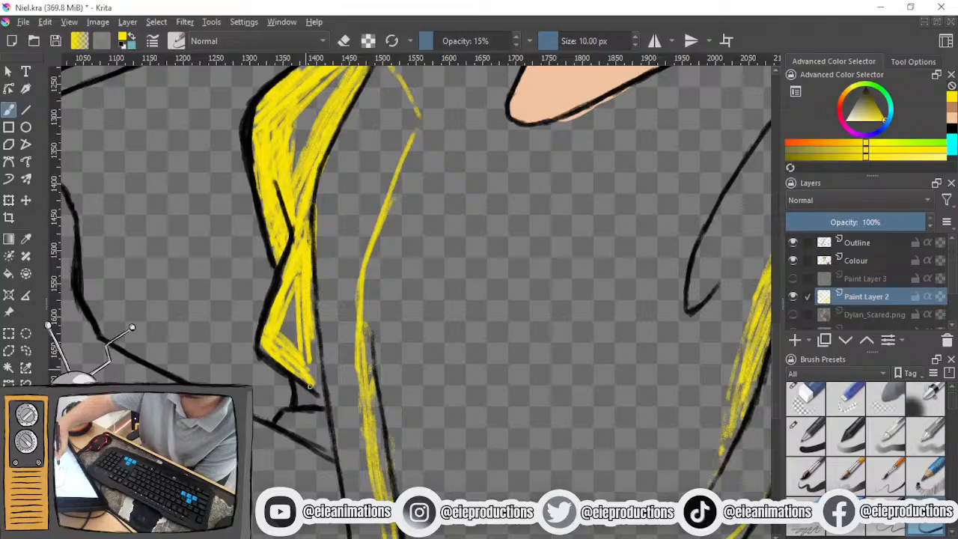
left_click_drag(307, 348, 311, 388)
left_click_drag(318, 315, 320, 403)
mouse_move(315, 359)
left_mouse_down()
mouse_move(299, 380)
mouse_move(321, 428)
mouse_move(319, 453)
mouse_move(333, 463)
left_mouse_up()
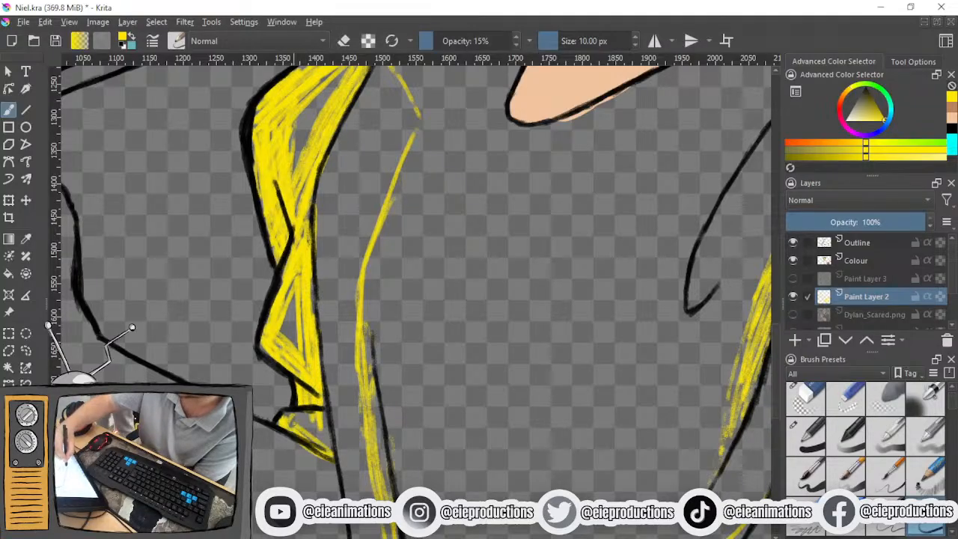
mouse_move(295, 408)
left_mouse_down()
mouse_move(328, 447)
mouse_move(299, 433)
left_mouse_up()
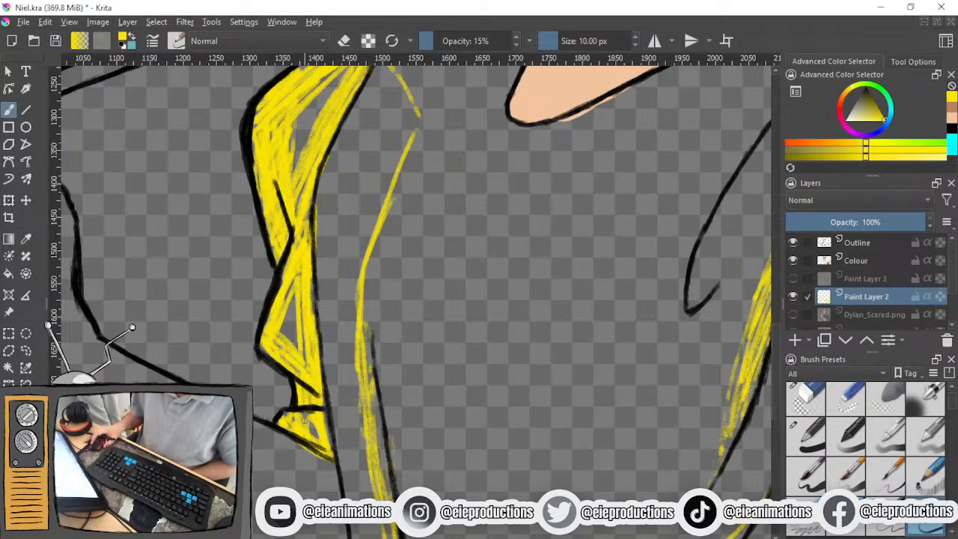
scroll(304, 419, "down", 2)
scroll(304, 419, "up", 4)
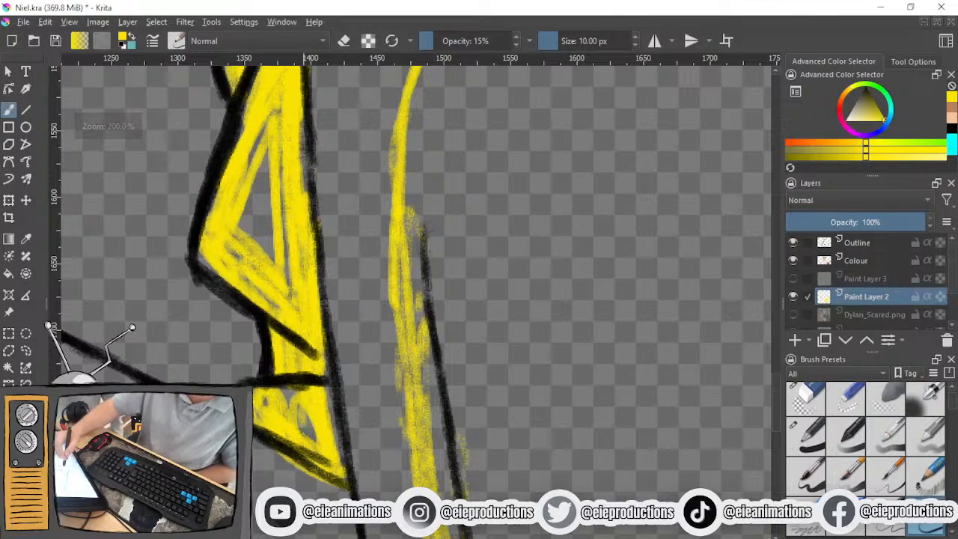
left_click_drag(295, 403, 314, 445)
mouse_move(322, 390)
left_mouse_down()
mouse_move(314, 434)
mouse_move(333, 440)
left_mouse_up()
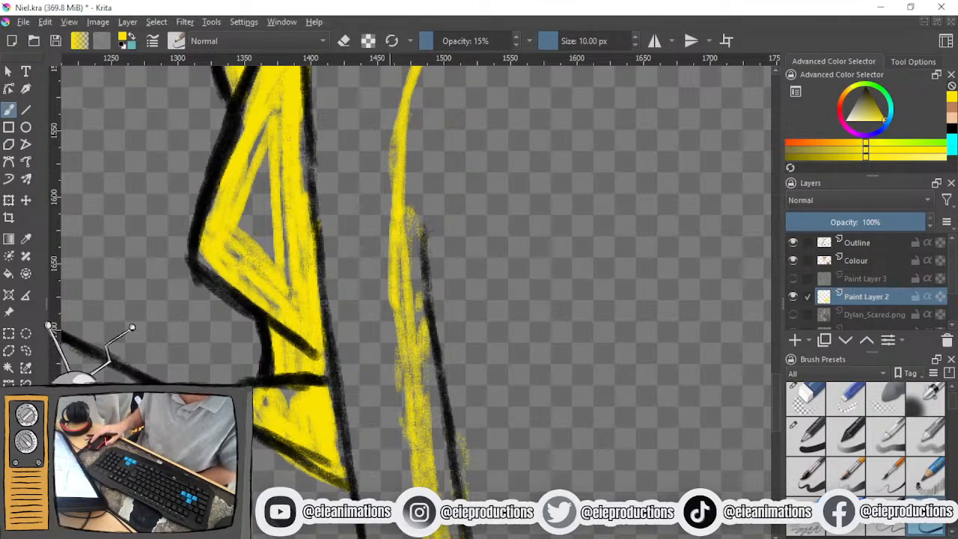
Draw a yellow crescent-shaped shadow beside the curved fold line in the middle of the chest and hatch it in
scroll(384, 284, "down", 3)
scroll(553, 372, "up", 1)
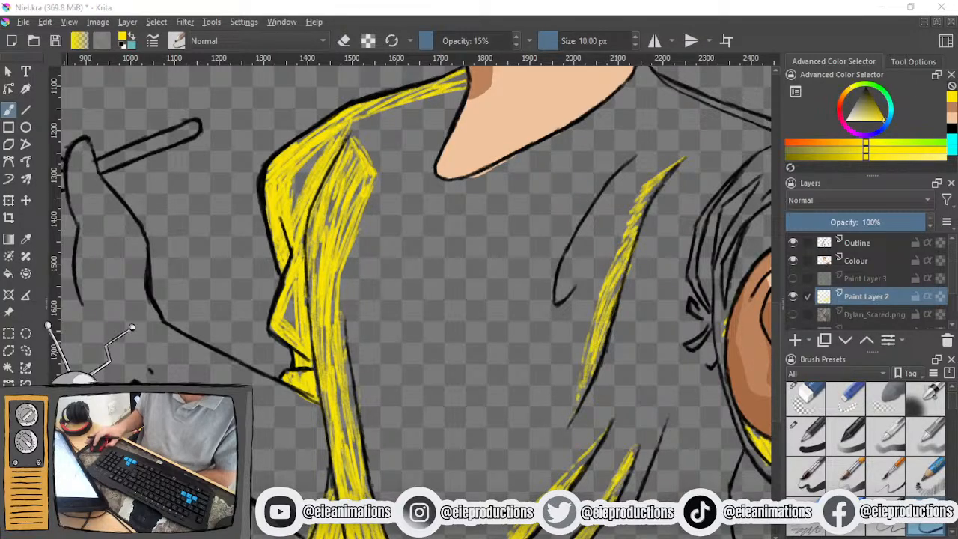
left_click_drag(464, 247, 359, 312)
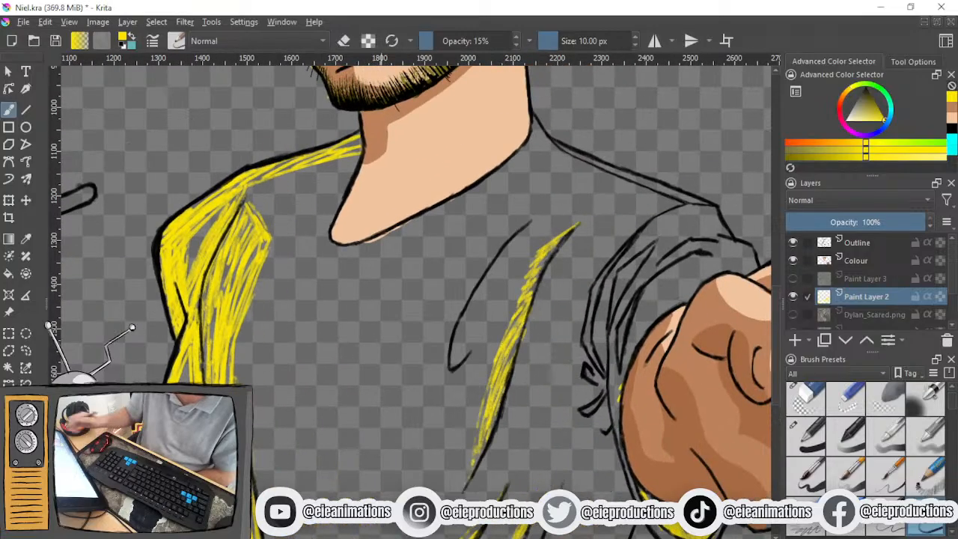
mouse_move(459, 272)
left_mouse_down()
mouse_move(438, 308)
mouse_move(445, 384)
left_mouse_up()
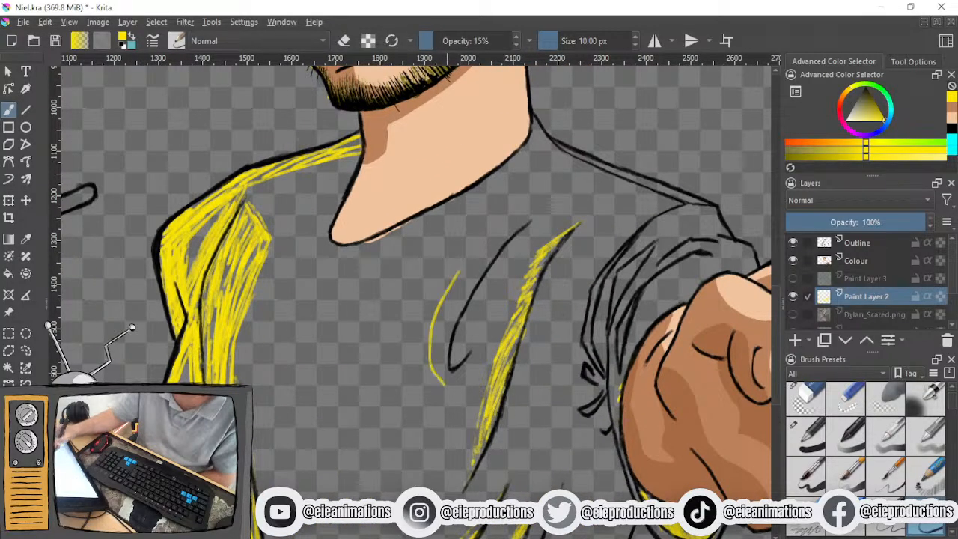
left_click_drag(453, 274, 417, 382)
mouse_move(434, 311)
left_mouse_down()
mouse_move(419, 363)
mouse_move(441, 385)
left_mouse_up()
left_click_drag(428, 334, 440, 384)
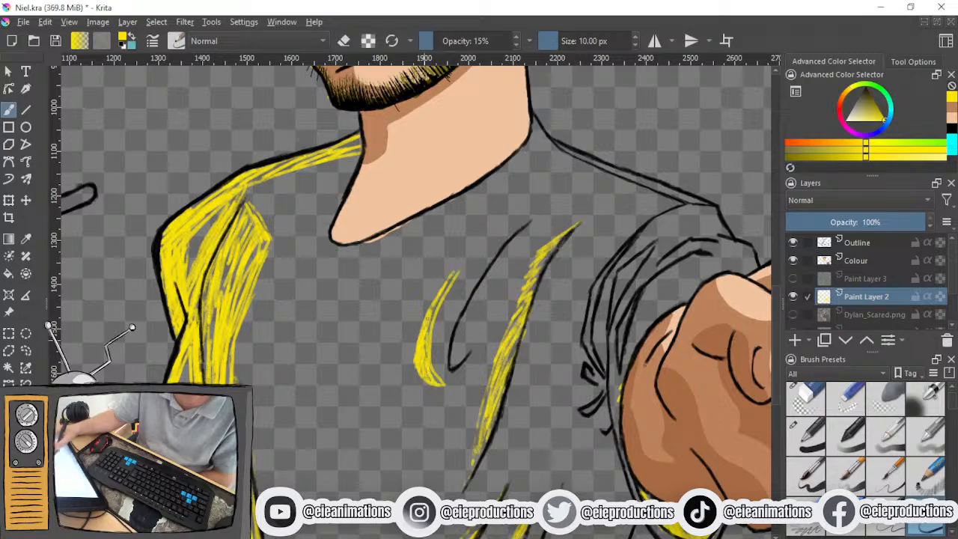
Mark yellow shadow edges across the upper sleeve folds of the peace-sign arm and inside the sleeve above the fist
scroll(466, 301, "down", 4)
left_click_drag(467, 303, 419, 262)
scroll(473, 314, "up", 2)
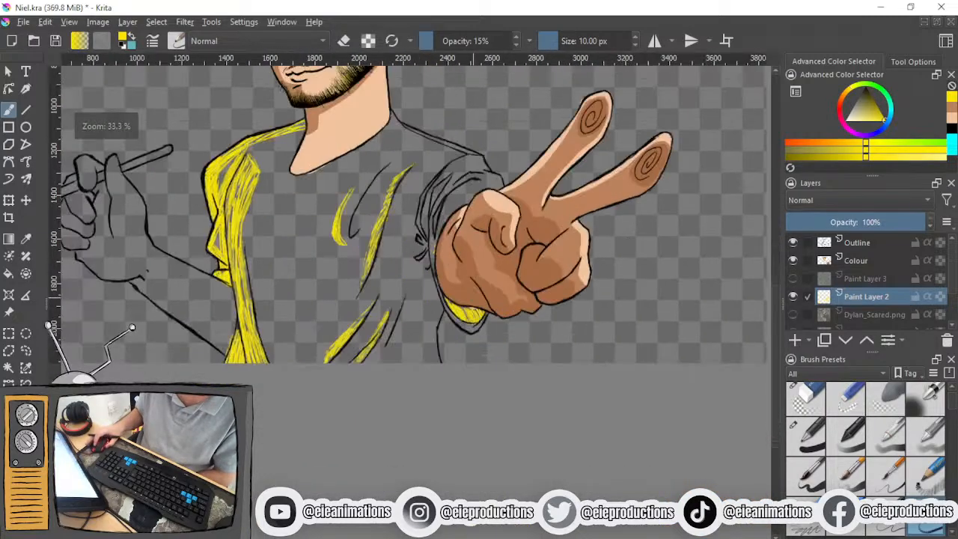
left_click_drag(472, 283, 476, 355)
scroll(457, 292, "up", 2)
left_click_drag(456, 293, 473, 354)
scroll(489, 278, "up", 1)
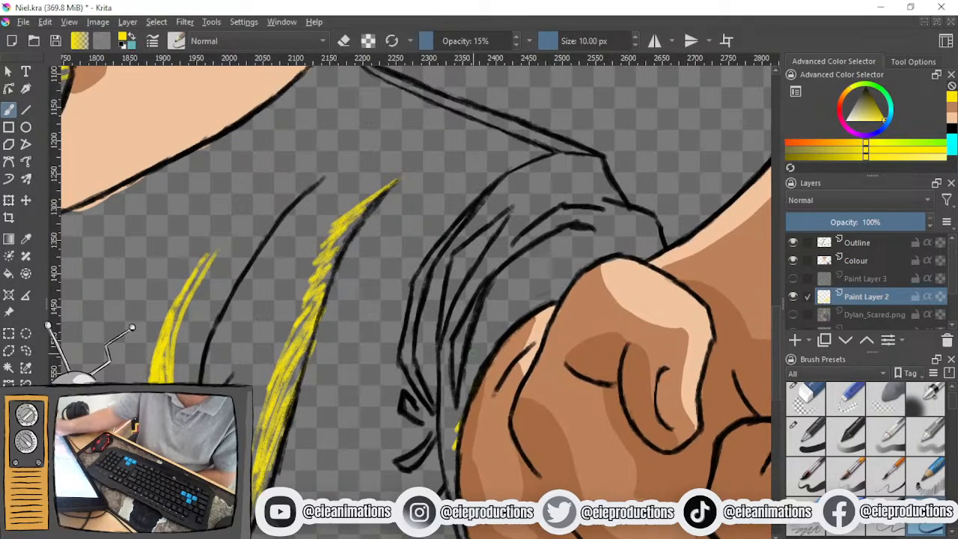
left_click_drag(480, 213, 522, 234)
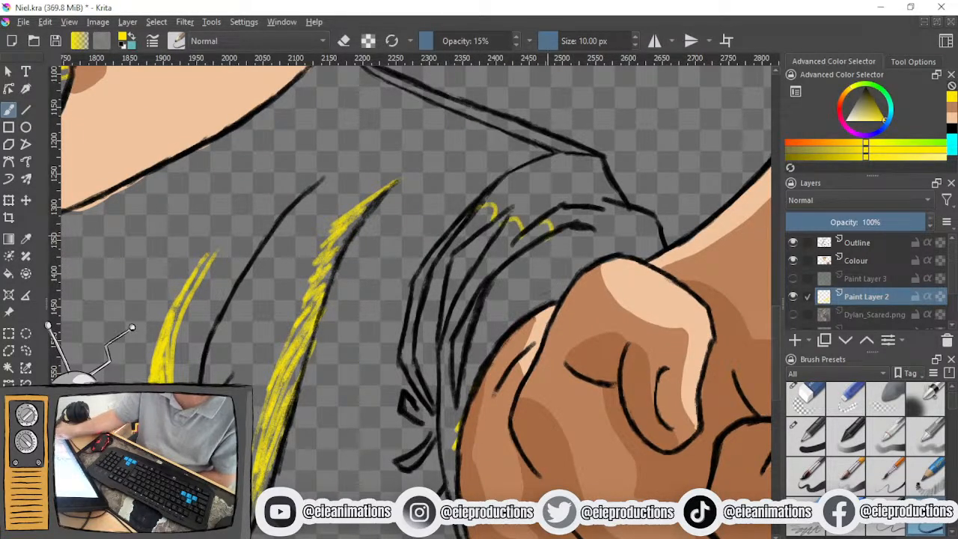
mouse_move(518, 269)
left_mouse_down()
mouse_move(525, 316)
mouse_move(529, 298)
left_mouse_up()
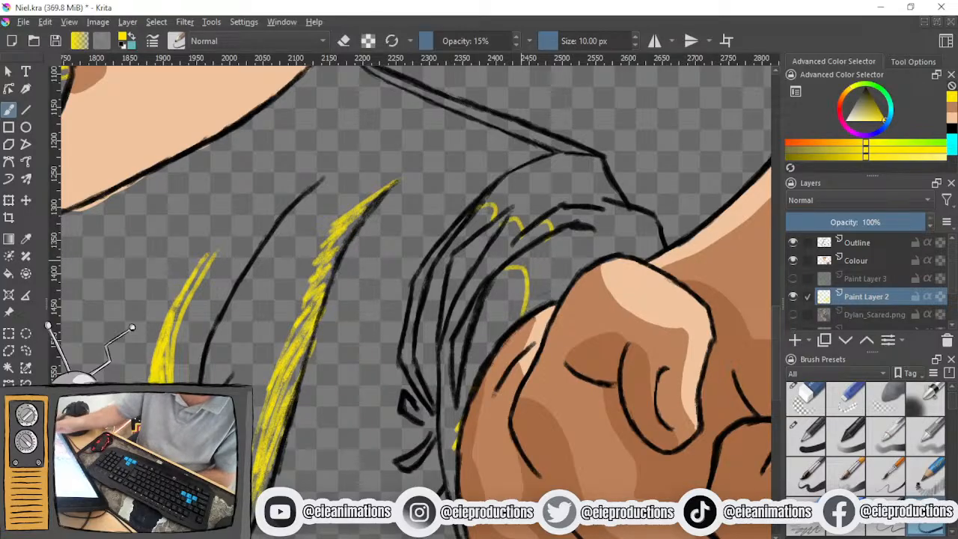
Shade the sleeve rim around the fist in yellow and mark shadows along the neighbouring armpit folds and shirt side
scroll(419, 285, "down", 5)
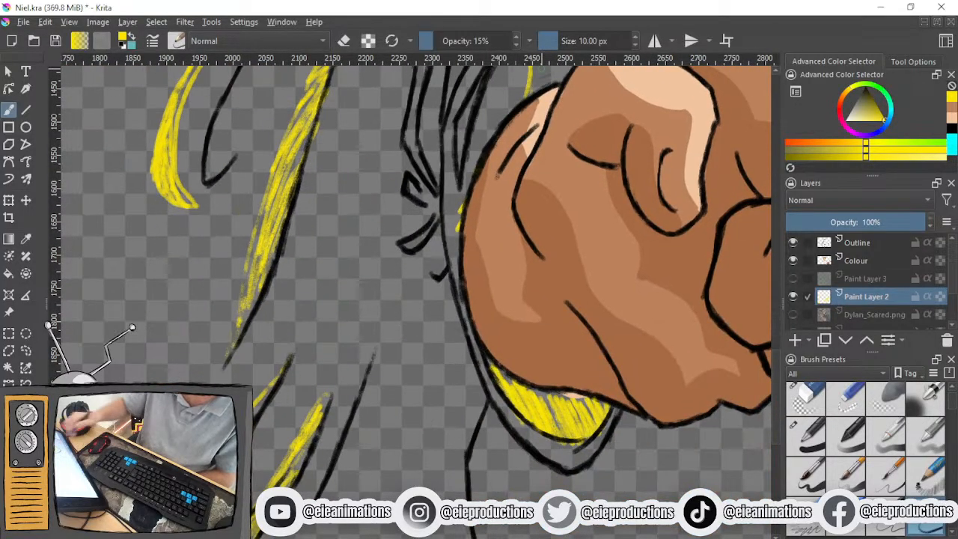
mouse_move(458, 278)
left_mouse_down()
mouse_move(484, 380)
mouse_move(522, 433)
mouse_move(565, 458)
mouse_move(541, 446)
mouse_move(500, 387)
left_mouse_up()
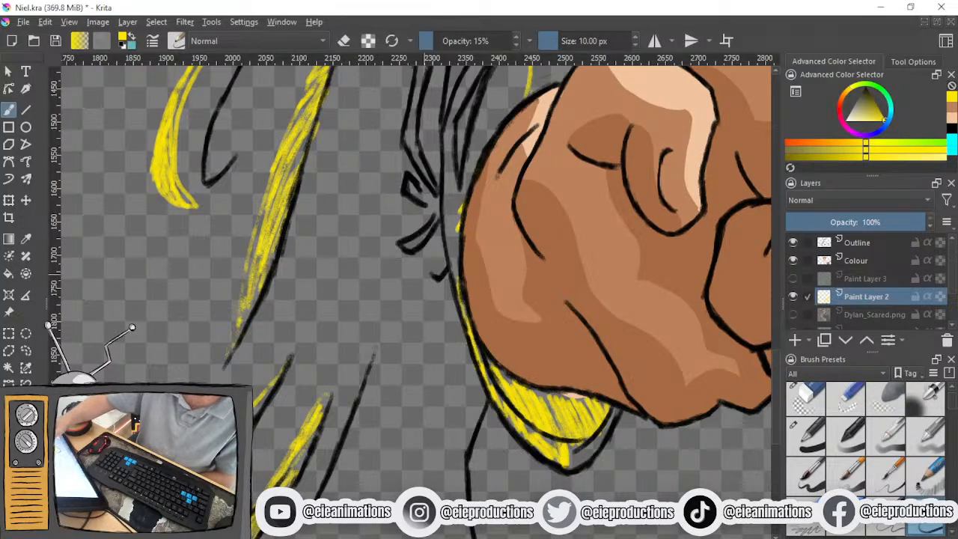
left_click_drag(423, 298, 455, 399)
left_click_drag(431, 336, 466, 416)
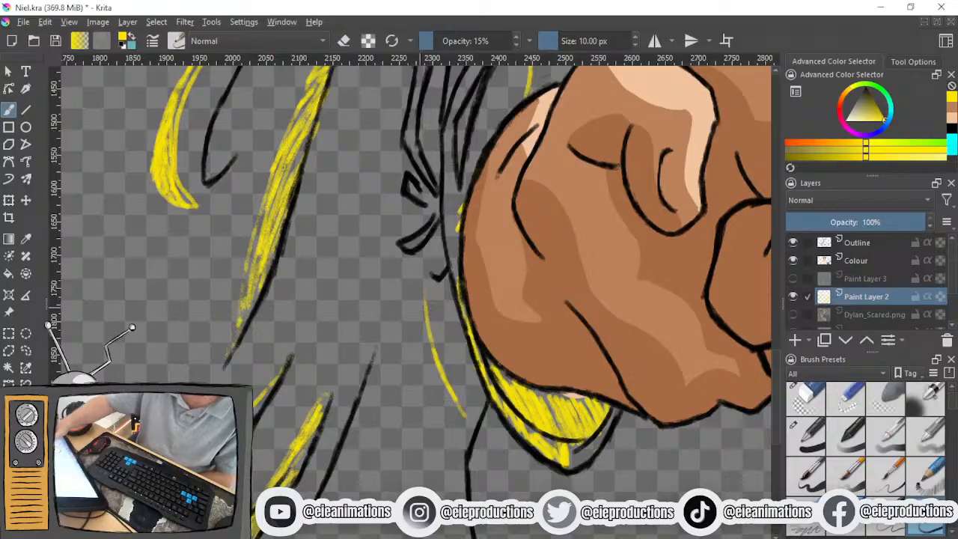
mouse_move(421, 288)
left_mouse_down()
mouse_move(407, 263)
mouse_move(422, 256)
mouse_move(413, 213)
mouse_move(402, 243)
mouse_move(421, 233)
mouse_move(423, 203)
mouse_move(415, 379)
left_mouse_up()
mouse_move(423, 210)
left_mouse_down()
mouse_move(400, 274)
mouse_move(416, 337)
mouse_move(400, 357)
mouse_move(423, 347)
mouse_move(406, 276)
mouse_move(396, 309)
left_mouse_up()
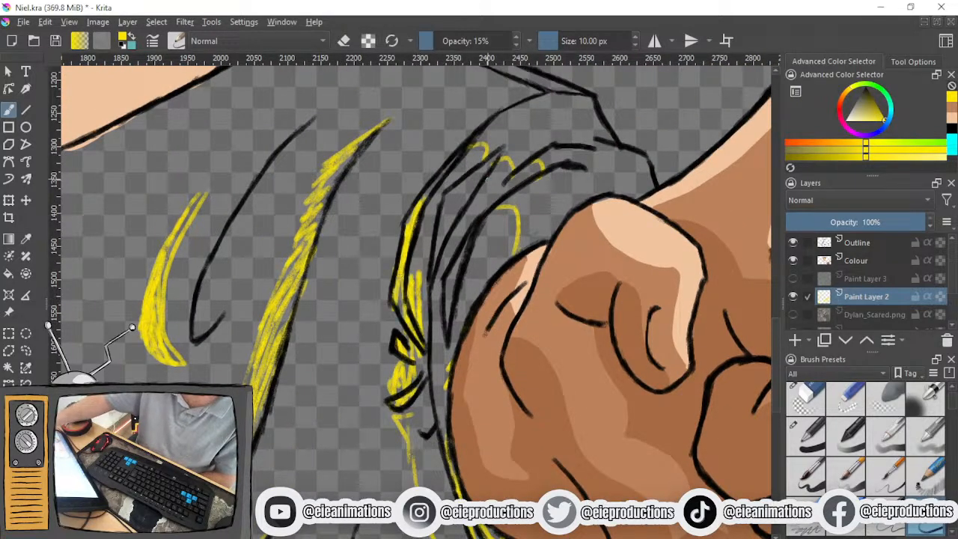
Toggle the visibility of Paint Layer 3 on and off, and make Colour the active layer
scroll(486, 174, "down", 3)
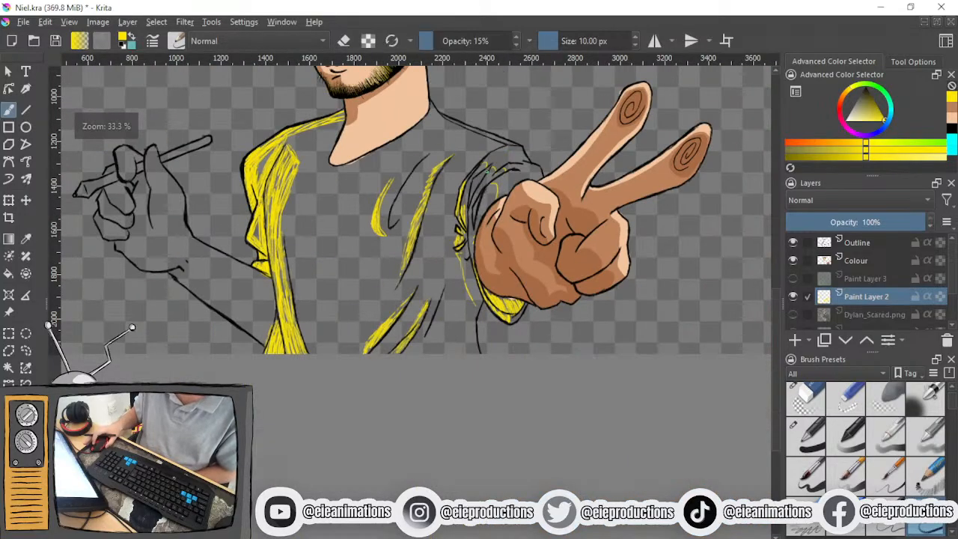
left_click_drag(487, 172, 452, 258)
left_click(794, 281)
left_click(793, 281)
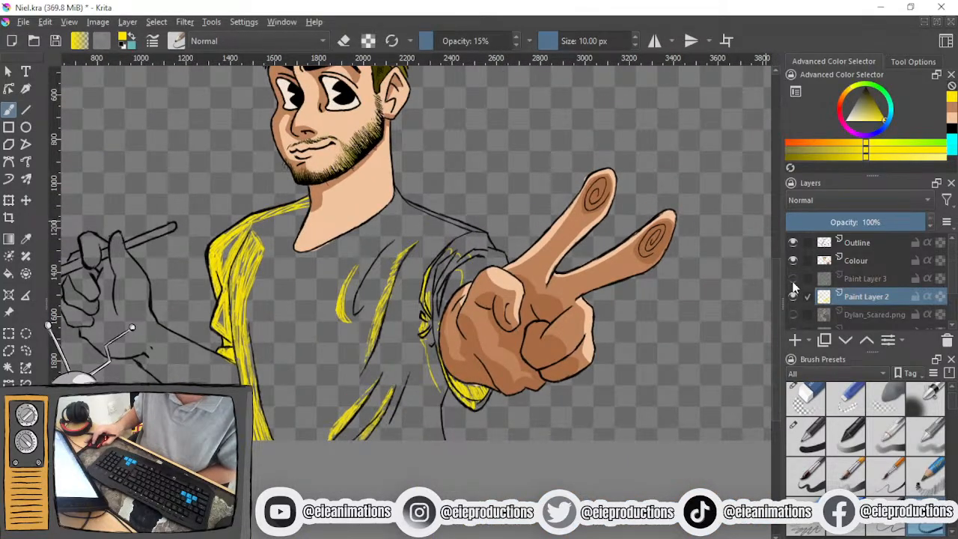
left_click(858, 262)
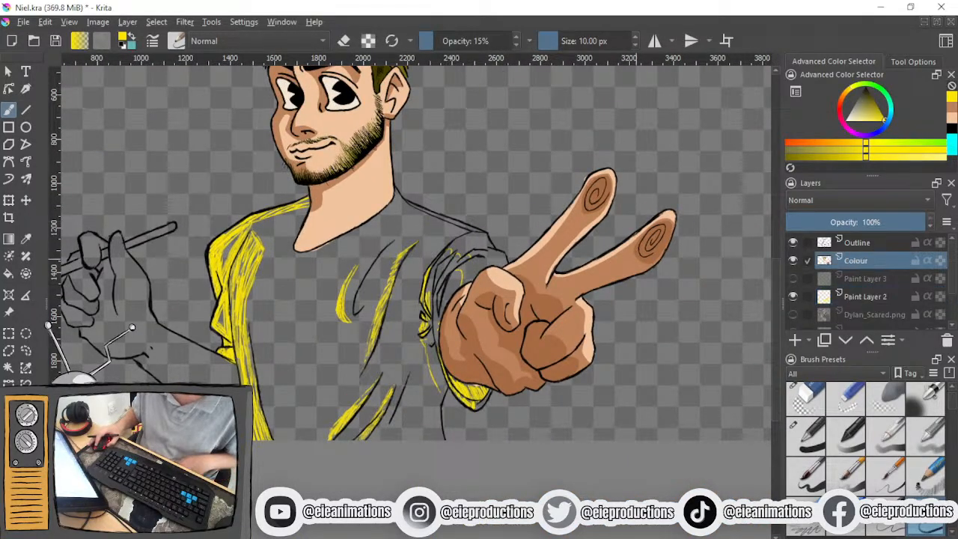
Toggle the Colour layer's visibility off and on to check which parts of the portrait it holds
left_click(792, 260)
left_click(793, 261)
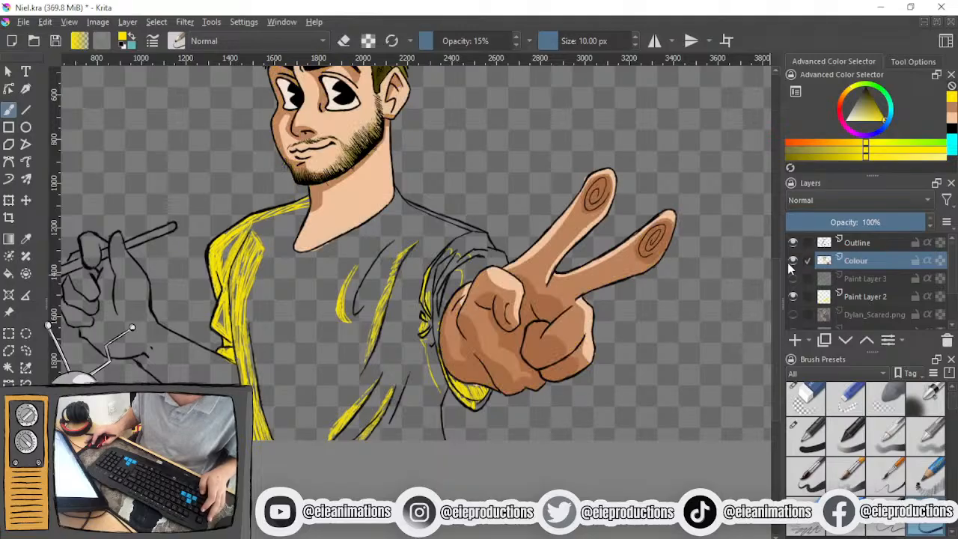
left_click(791, 262)
left_click(792, 262)
Show the Dylan_Scared.png reference layer, sample the dark grey of its shirt as the paint colour, and hide the layer
key("minus")
key("minus")
key("minus")
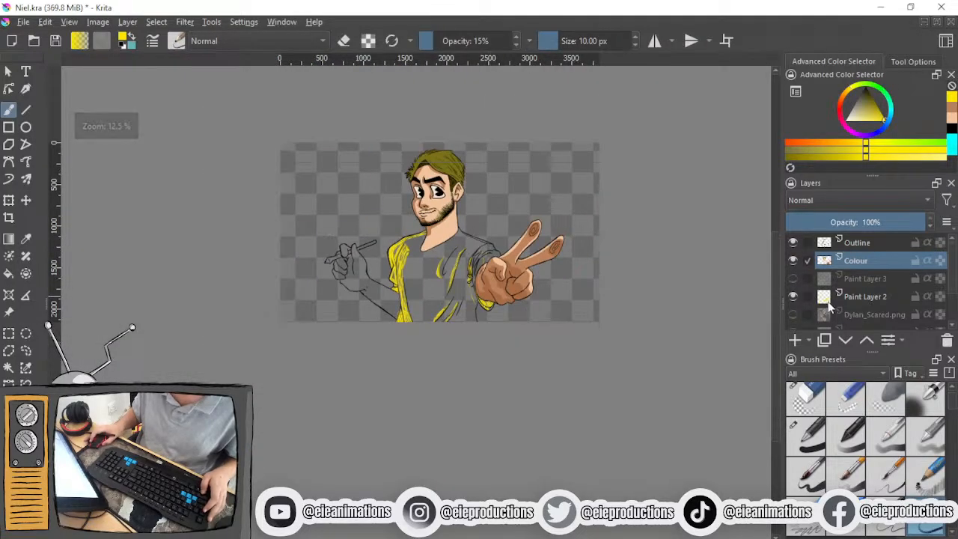
left_click(792, 315)
key("plus")
key("plus")
key("plus")
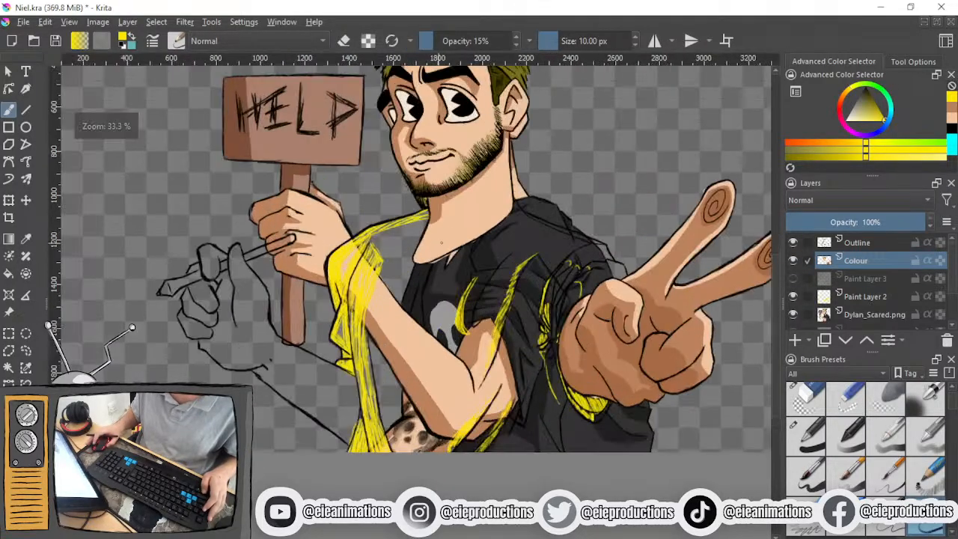
key("plus")
key("plus")
left_click(346, 275, "ctrl")
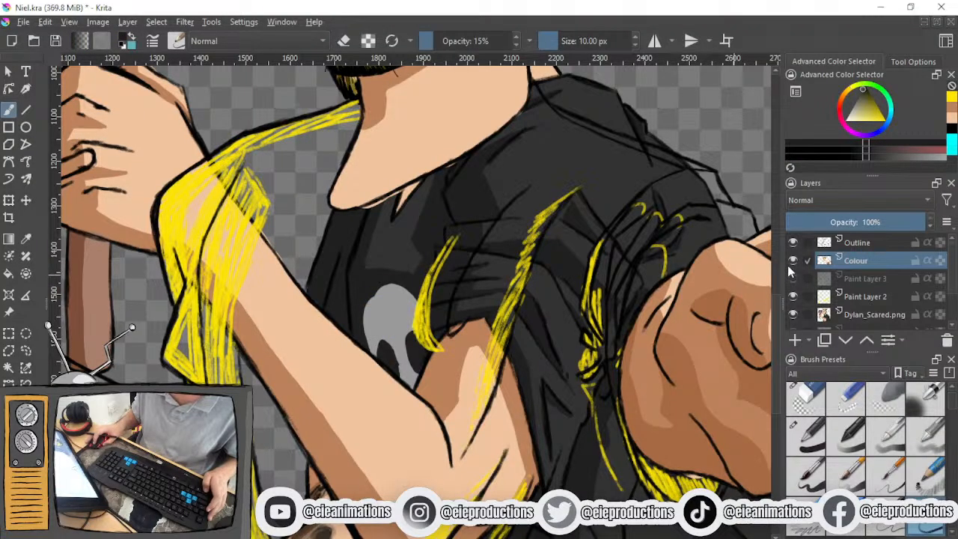
left_click(555, 163, "ctrl")
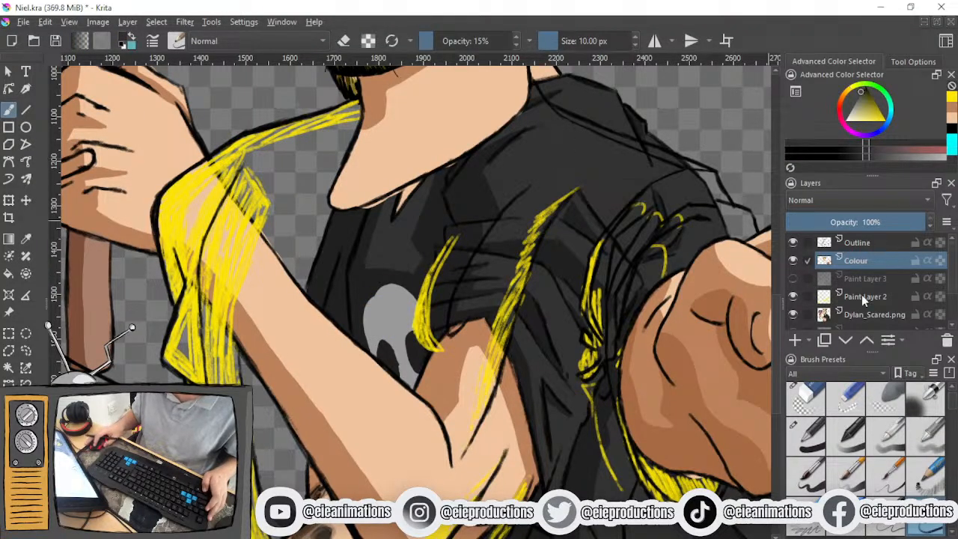
left_click(793, 315)
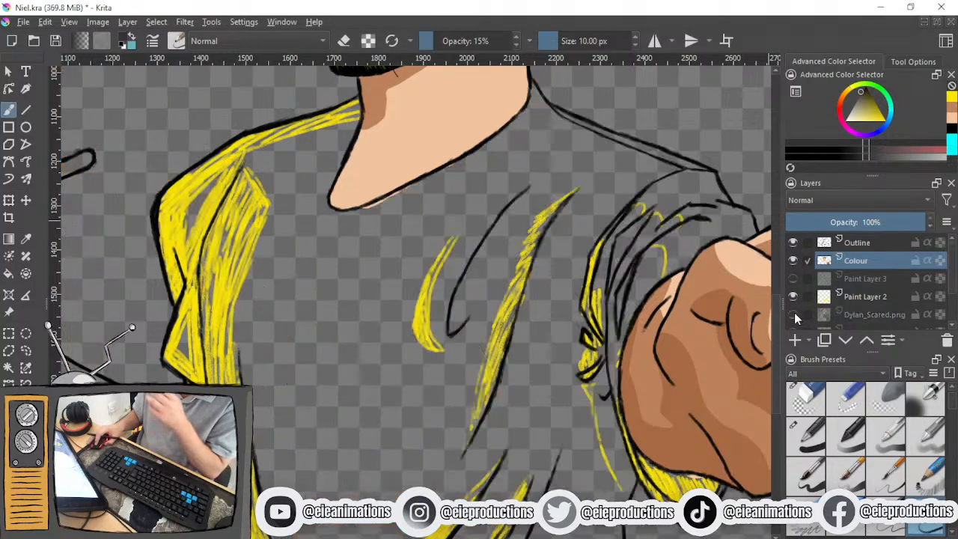
left_click(573, 41)
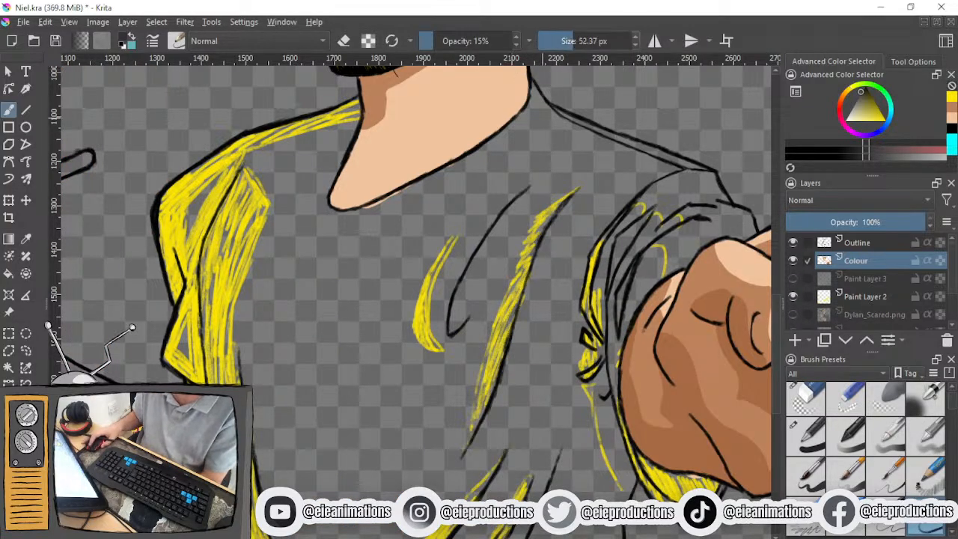
left_click_drag(467, 222, 510, 131)
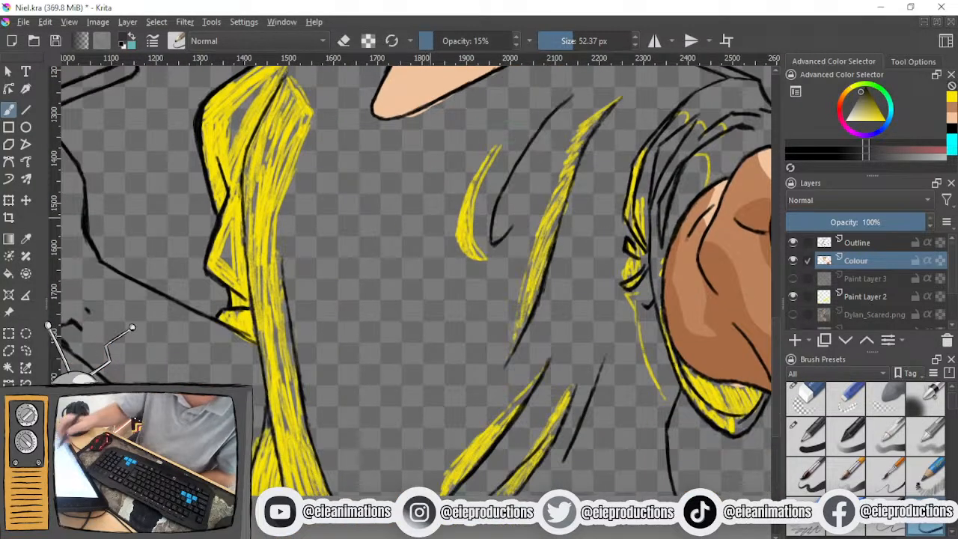
mouse_move(239, 228)
left_mouse_down()
mouse_move(234, 241)
mouse_move(227, 214)
mouse_move(225, 250)
left_mouse_up()
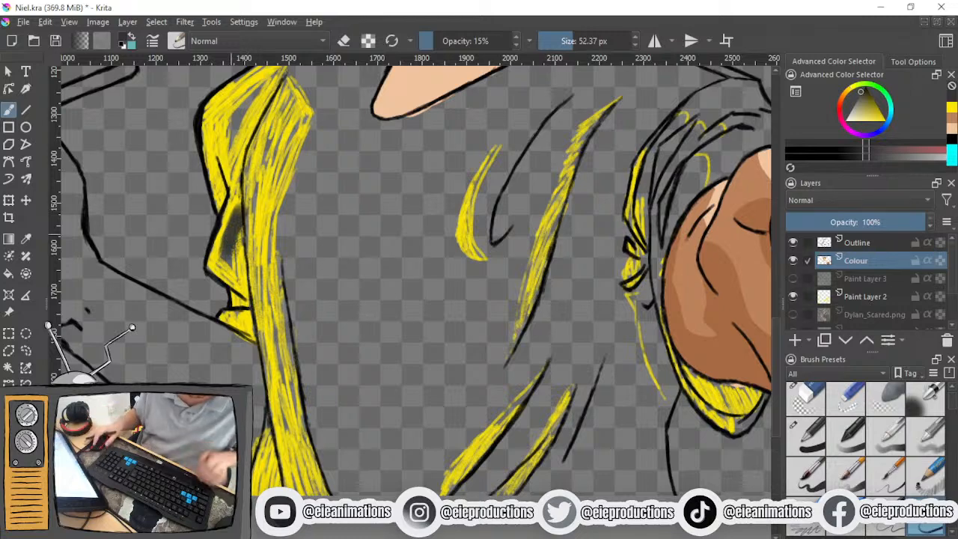
key("ctrl+z")
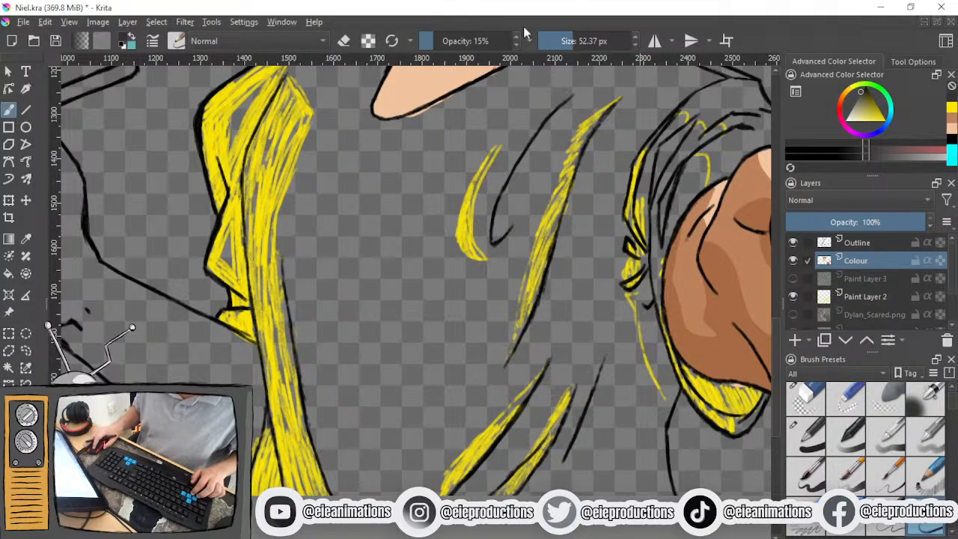
Paint the sleeve beside the arm holding the pen in dark grey, using an opaque brush of 18.87 px
left_click(806, 436)
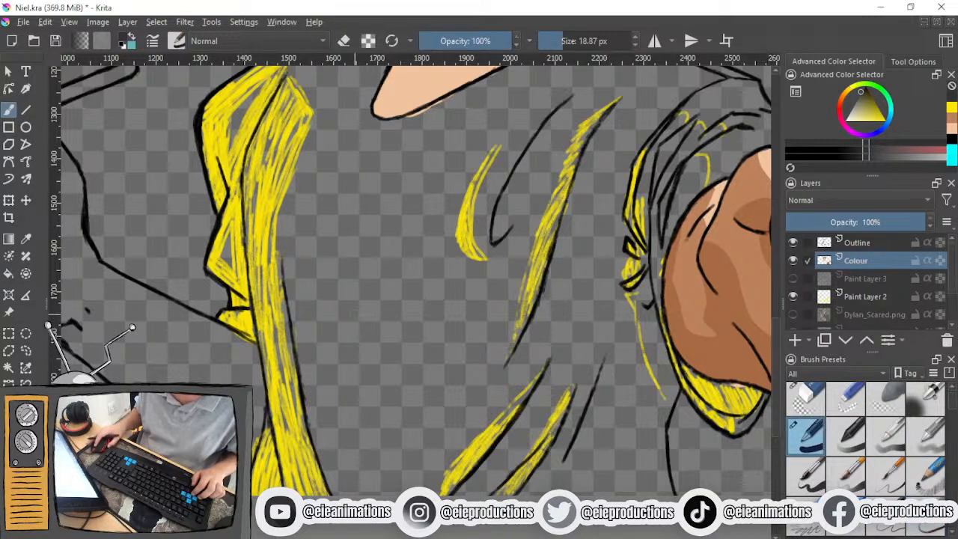
mouse_move(299, 141)
left_mouse_down()
mouse_move(276, 178)
mouse_move(241, 113)
mouse_move(215, 142)
mouse_move(209, 129)
mouse_move(211, 184)
mouse_move(228, 219)
mouse_move(234, 161)
mouse_move(247, 232)
mouse_move(228, 207)
mouse_move(227, 166)
mouse_move(232, 243)
mouse_move(216, 253)
mouse_move(229, 226)
mouse_move(212, 251)
mouse_move(247, 300)
mouse_move(229, 254)
mouse_move(236, 242)
left_mouse_up()
left_click_drag(226, 314, 258, 327)
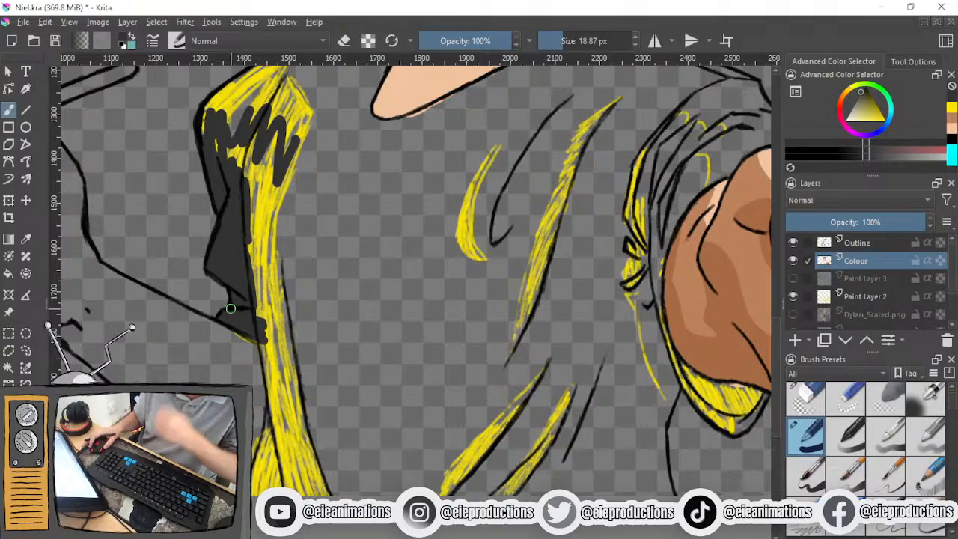
Enlarge the brush to 122.33 px and fill the lower chest and belly of the shirt in dark grey
left_click(576, 42)
scroll(265, 307, "down", 3)
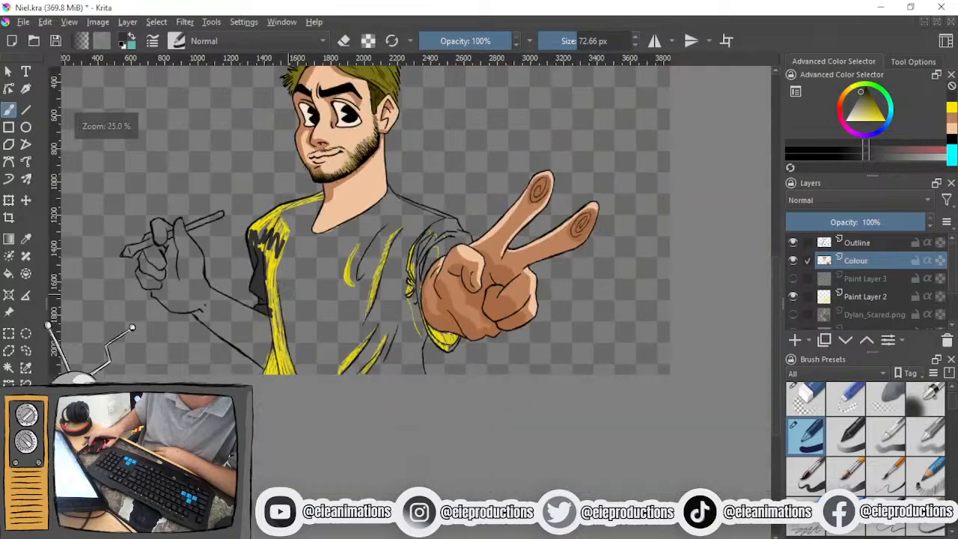
scroll(271, 303, "up", 1)
left_click(587, 46)
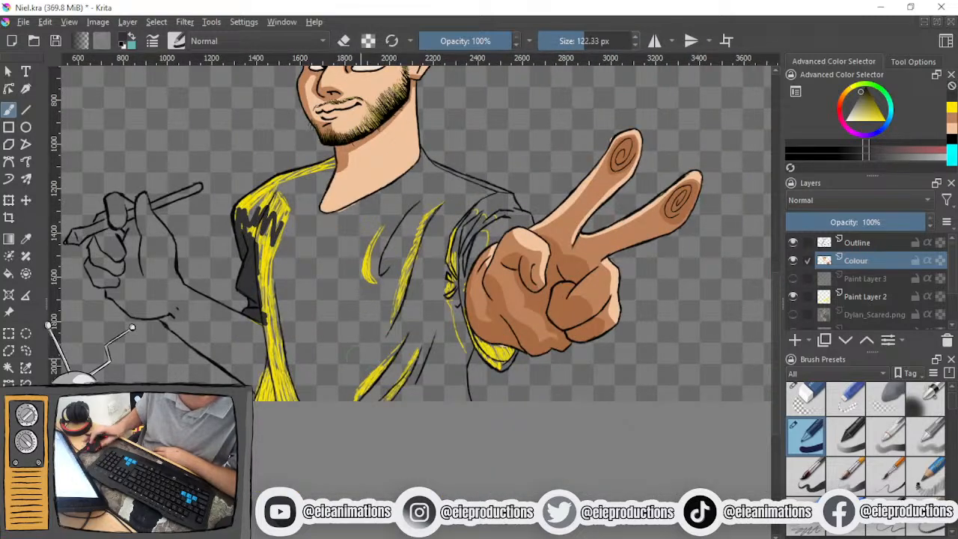
mouse_move(325, 259)
left_mouse_down()
mouse_move(324, 392)
mouse_move(341, 273)
mouse_move(378, 359)
mouse_move(403, 298)
mouse_move(430, 352)
mouse_move(438, 349)
mouse_move(453, 392)
left_mouse_up()
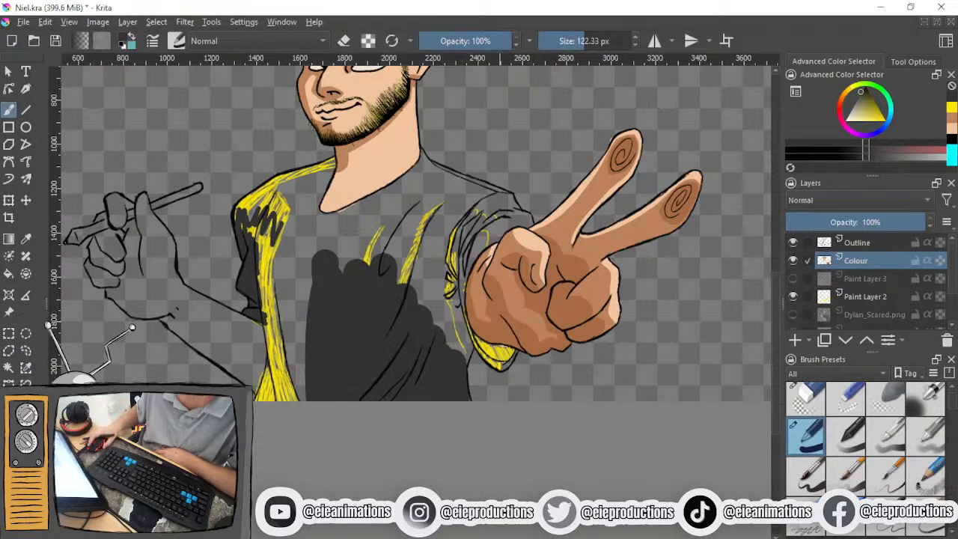
Extend the dark grey fill over the shirt's side and front next to the arm holding the pen
left_click_drag(226, 324, 121, 315)
scroll(318, 279, "up", 2)
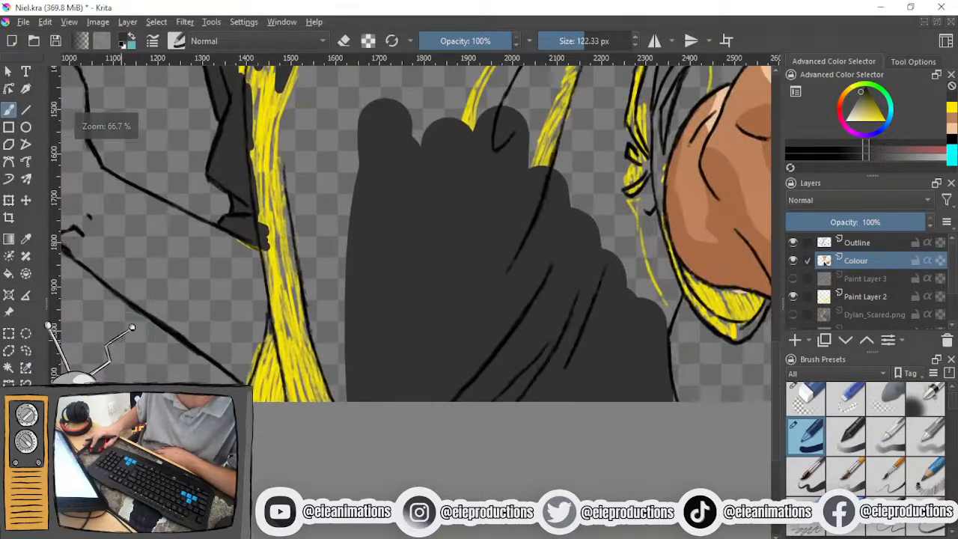
mouse_move(314, 224)
left_mouse_down()
mouse_move(300, 346)
mouse_move(304, 303)
mouse_move(274, 393)
mouse_move(292, 375)
mouse_move(306, 331)
mouse_move(339, 400)
mouse_move(347, 175)
mouse_move(329, 180)
left_mouse_up()
mouse_move(353, 351)
left_mouse_down()
mouse_move(359, 410)
mouse_move(346, 516)
left_mouse_up()
mouse_move(275, 229)
left_mouse_down()
mouse_move(261, 236)
mouse_move(285, 438)
mouse_move(280, 365)
left_mouse_up()
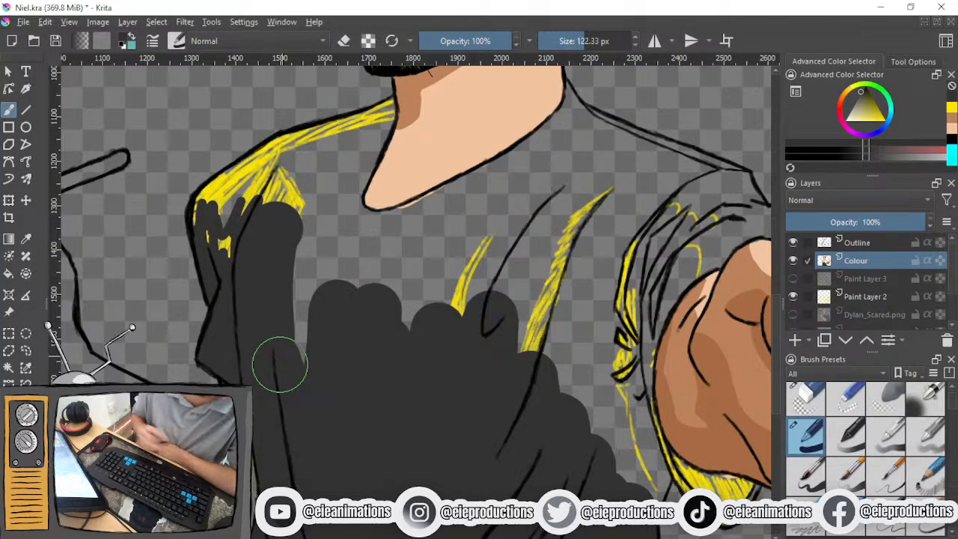
Fill the shirt area along the underside of the neckline with dark grey
left_click_drag(504, 376, 395, 427)
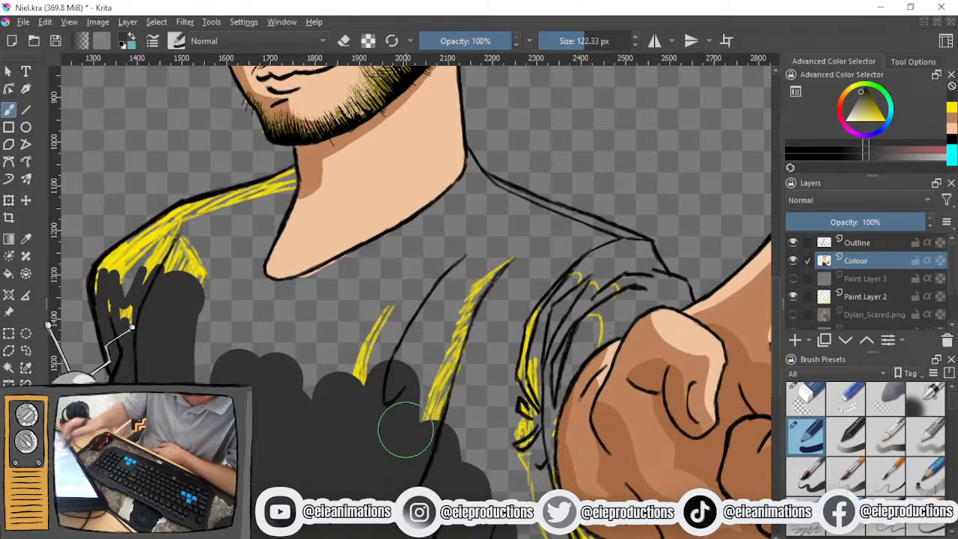
mouse_move(437, 258)
left_mouse_down()
mouse_move(285, 344)
mouse_move(415, 260)
left_mouse_up()
mouse_move(358, 278)
left_mouse_down()
mouse_move(280, 315)
mouse_move(336, 287)
mouse_move(294, 307)
mouse_move(266, 307)
mouse_move(250, 293)
mouse_move(299, 307)
mouse_move(246, 305)
left_mouse_up()
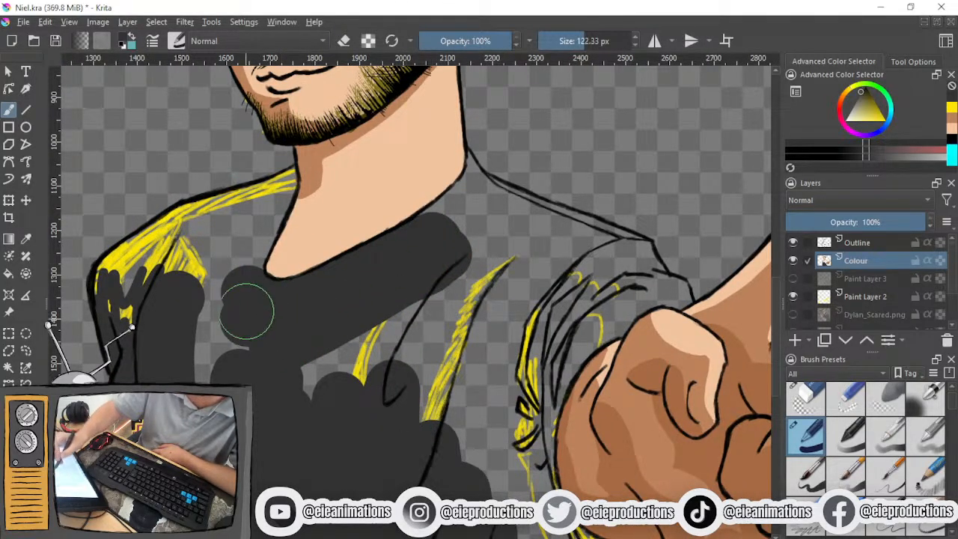
Sample the light skin tone and touch up the pointed lower corner of the neck with a 22.10 px brush
left_click(338, 206, "ctrl")
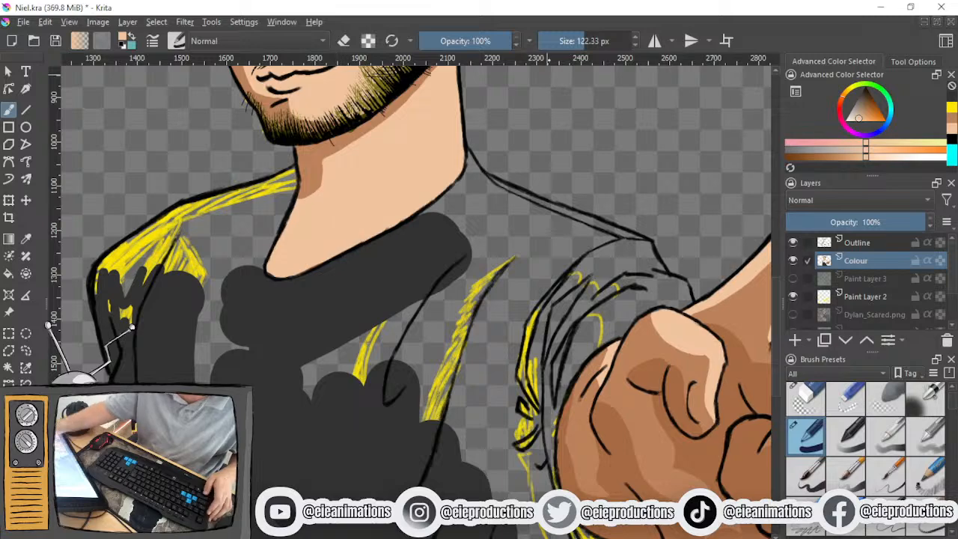
left_click(562, 42)
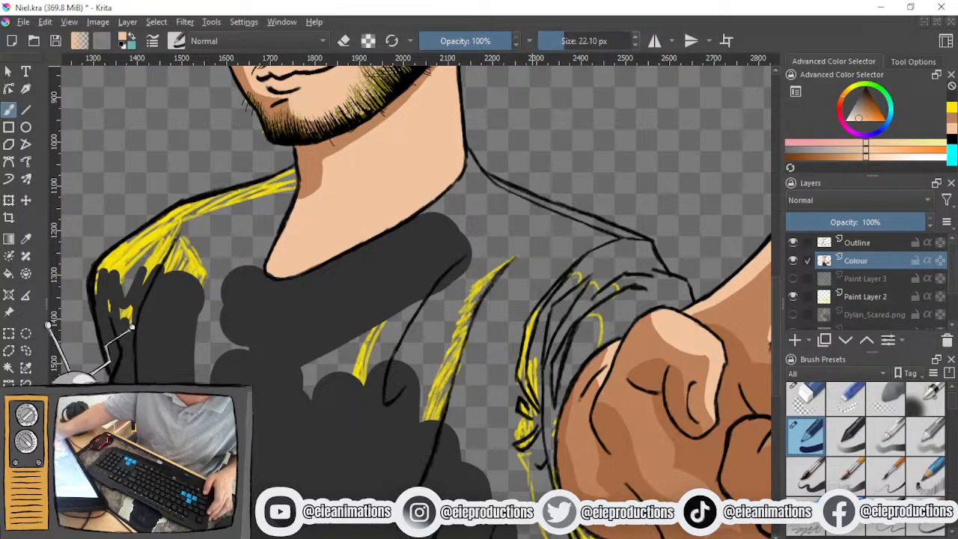
left_click_drag(280, 262, 272, 270)
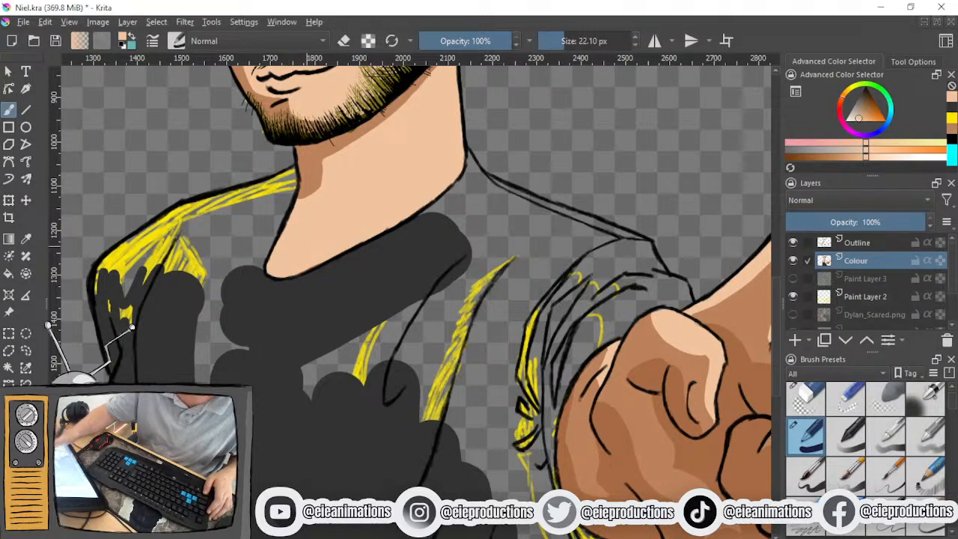
Resample the shirt's dark grey and fill the shoulder and upper sleeve of the pen arm up to the neck with a 43.82 px brush
left_click(352, 300, "ctrl")
left_click(573, 43)
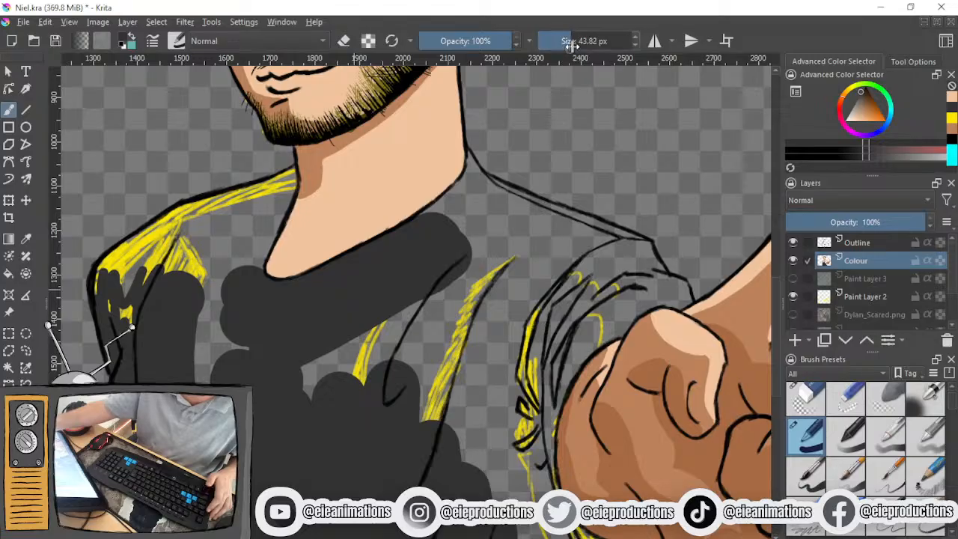
mouse_move(193, 271)
left_mouse_down()
mouse_move(190, 381)
mouse_move(209, 287)
mouse_move(222, 347)
left_mouse_up()
mouse_move(238, 247)
left_mouse_down()
mouse_move(153, 278)
mouse_move(191, 227)
mouse_move(101, 288)
mouse_move(121, 252)
mouse_move(215, 199)
mouse_move(184, 220)
mouse_move(146, 271)
mouse_move(197, 243)
mouse_move(217, 312)
left_mouse_up()
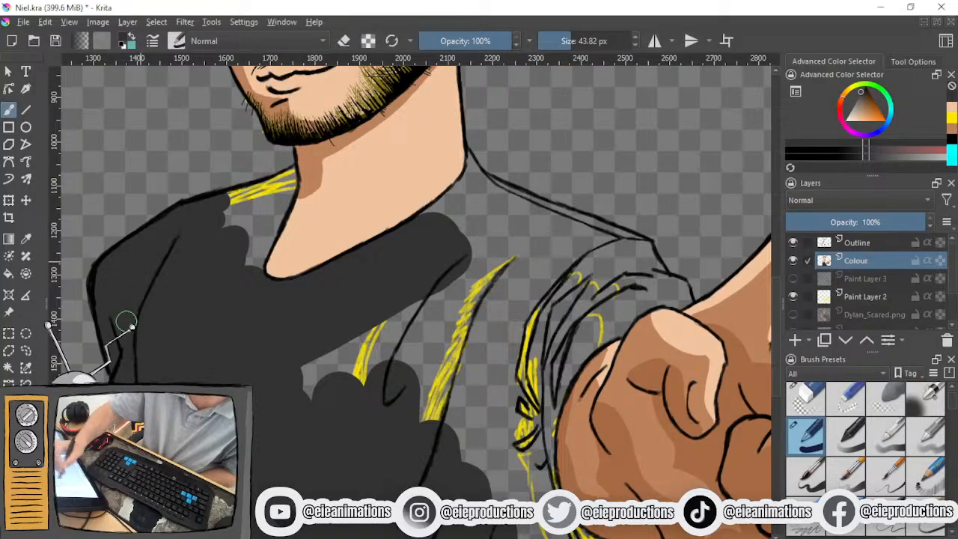
mouse_move(122, 321)
left_mouse_down()
mouse_move(203, 262)
mouse_move(241, 257)
mouse_move(251, 277)
mouse_move(277, 200)
mouse_move(228, 211)
mouse_move(232, 197)
mouse_move(288, 178)
mouse_move(247, 209)
left_mouse_up()
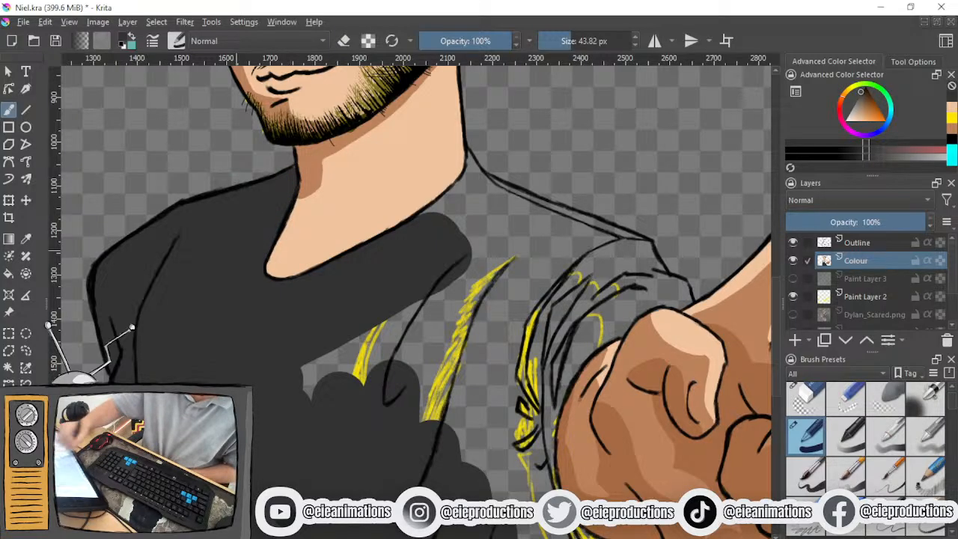
Fill the remaining mid-chest gaps and the shirt side up to the armpit folds by the fist in dark grey
left_click_drag(206, 296, 61, 223)
mouse_move(224, 254)
left_mouse_down()
mouse_move(190, 256)
mouse_move(173, 299)
mouse_move(250, 308)
mouse_move(312, 353)
mouse_move(242, 284)
mouse_move(293, 231)
mouse_move(304, 340)
mouse_move(318, 364)
left_mouse_up()
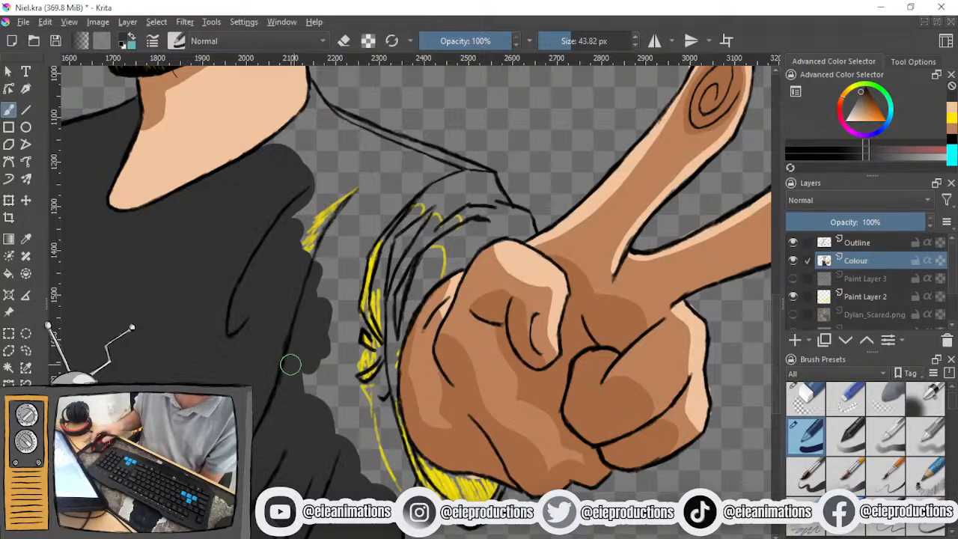
mouse_move(322, 357)
left_mouse_down()
mouse_move(314, 342)
mouse_move(292, 341)
left_mouse_up()
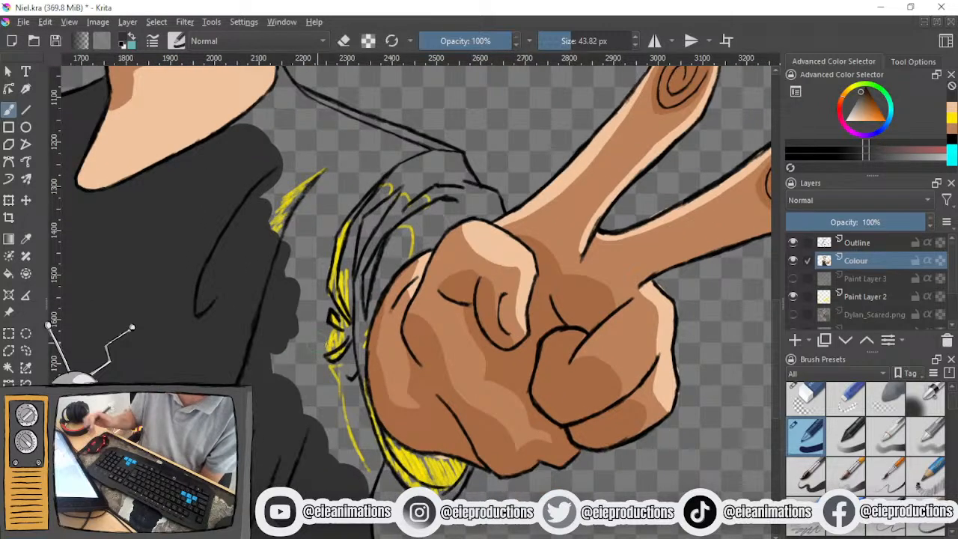
mouse_move(330, 262)
left_mouse_down()
mouse_move(292, 407)
mouse_move(321, 421)
mouse_move(353, 365)
mouse_move(336, 391)
left_mouse_up()
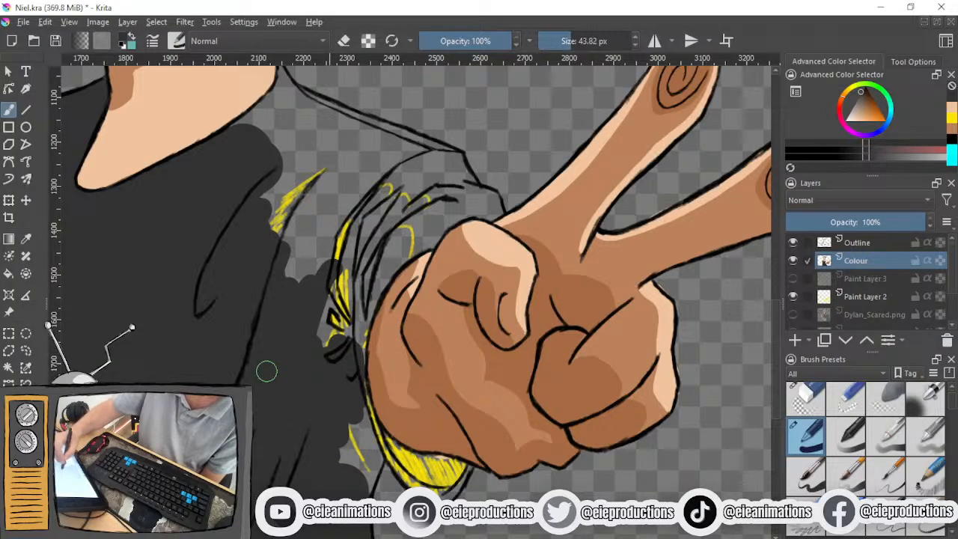
Close the Windows Security window covering the canvas
scroll(284, 350, "down", 2)
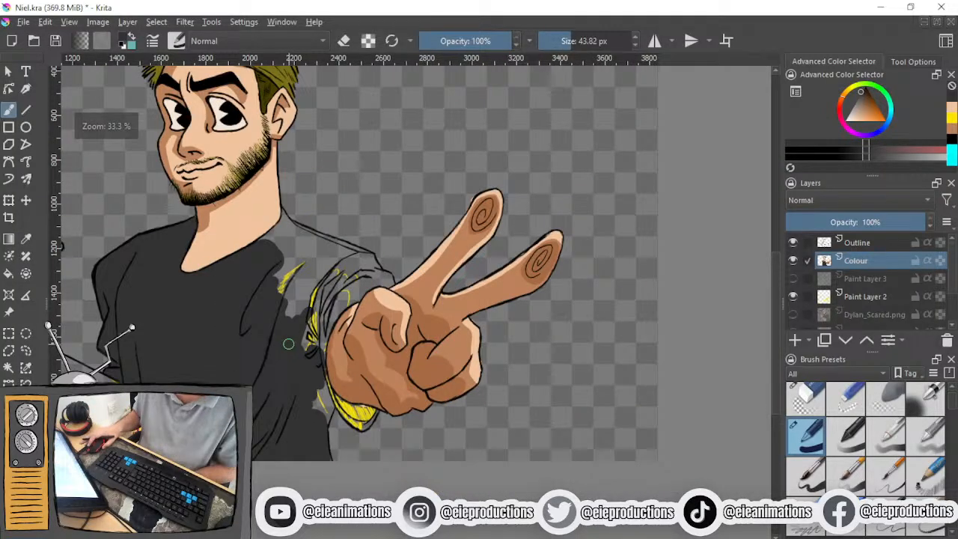
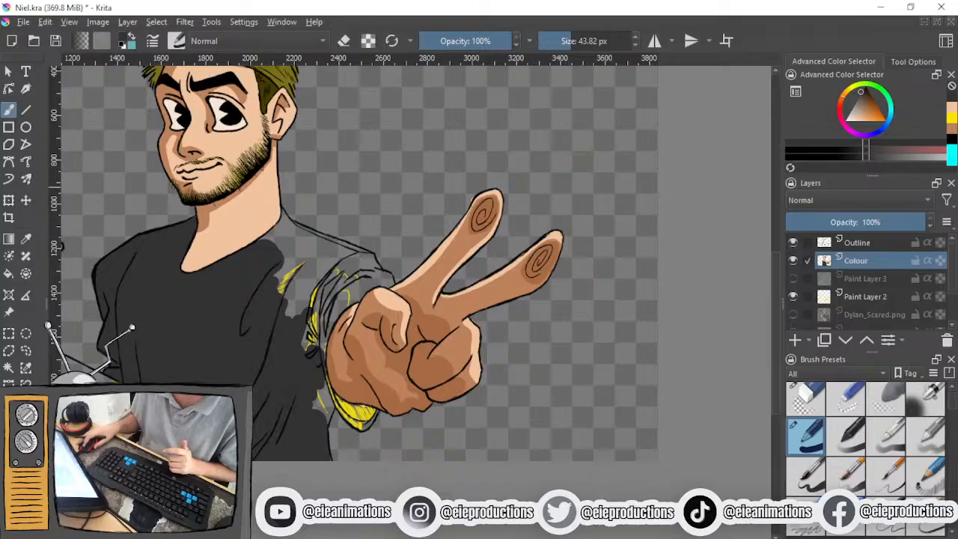
left_click_drag(599, 227, 618, 434)
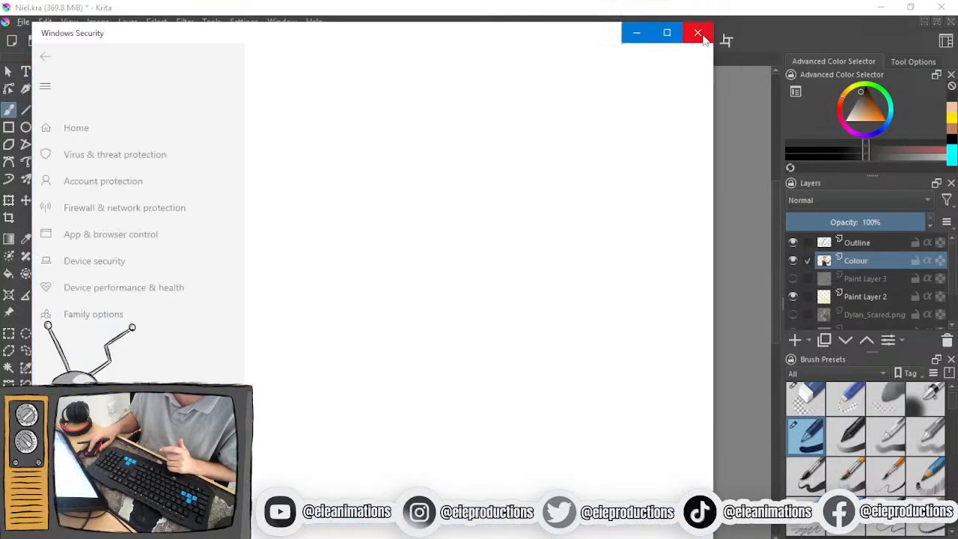
left_click(702, 35)
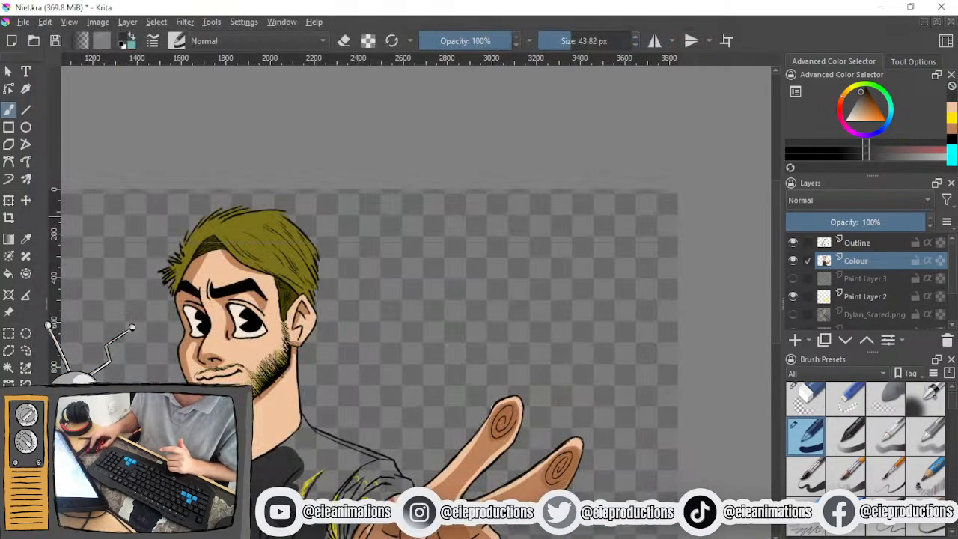
Switch to a sketching brush at 15% opacity and 9.09 px, and draw a small rectangle in the empty area above the raised fingers
left_click(929, 526)
scroll(480, 267, "up", 2)
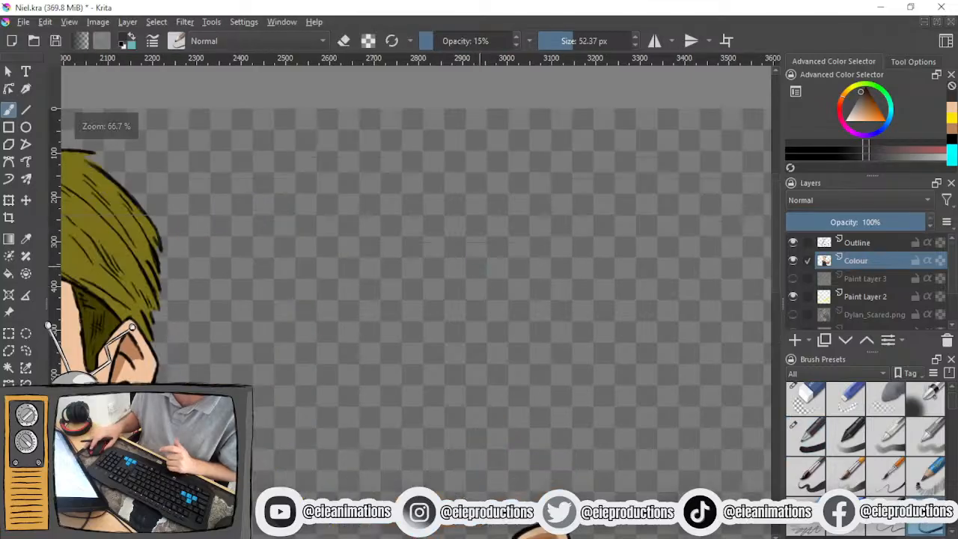
left_click(553, 40)
left_click_drag(552, 40, 558, 41)
left_click_drag(511, 211, 507, 239)
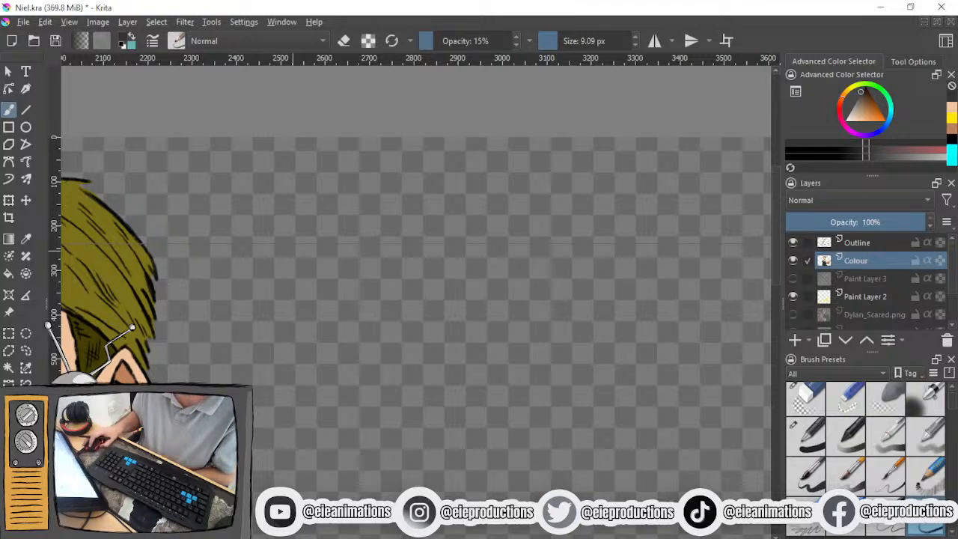
left_click_drag(339, 351, 201, 115)
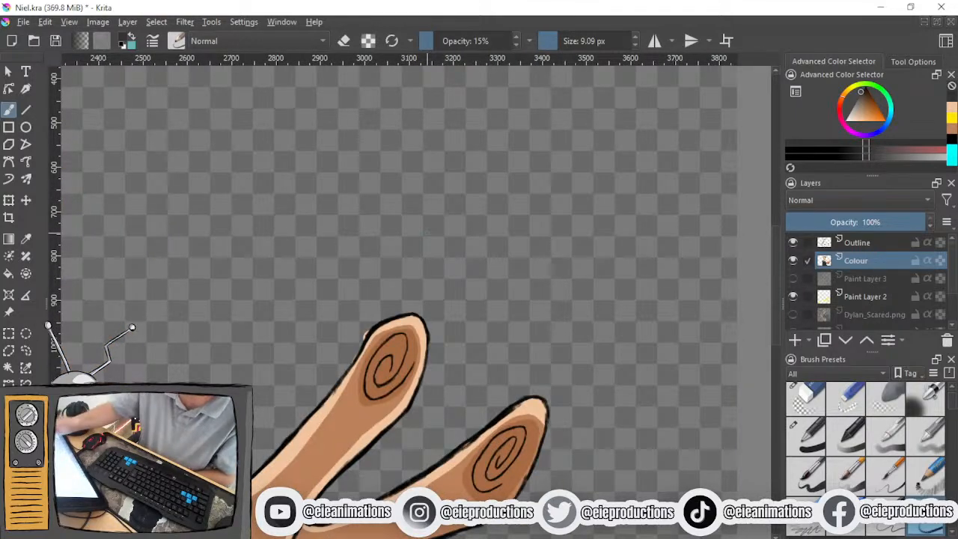
mouse_move(438, 147)
left_mouse_down()
mouse_move(519, 201)
mouse_move(525, 138)
mouse_move(437, 143)
mouse_move(470, 205)
mouse_move(531, 149)
mouse_move(434, 157)
mouse_move(401, 241)
mouse_move(349, 224)
left_mouse_up()
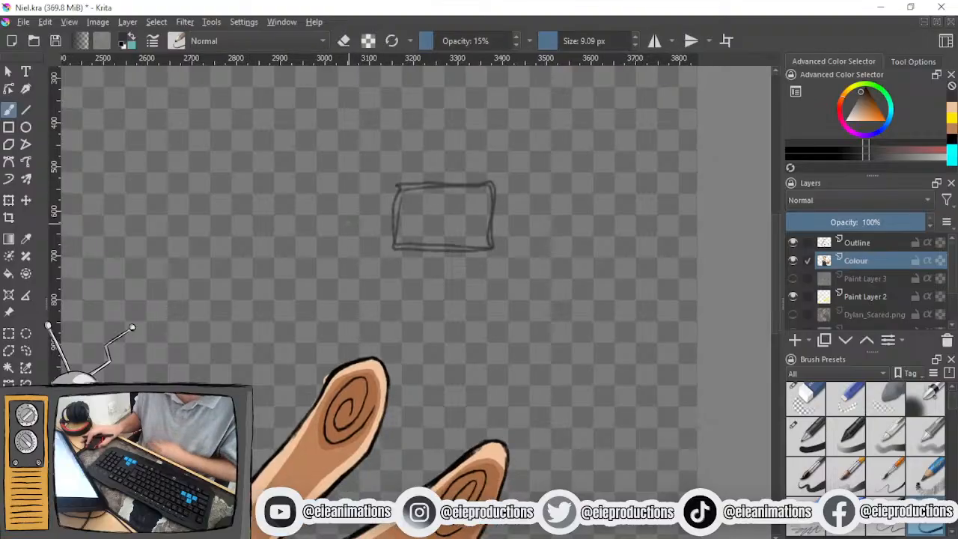
Hide Paint Layer 1
scroll(349, 223, "down", 1)
scroll(349, 223, "up", 1)
scroll(876, 294, "down", 2)
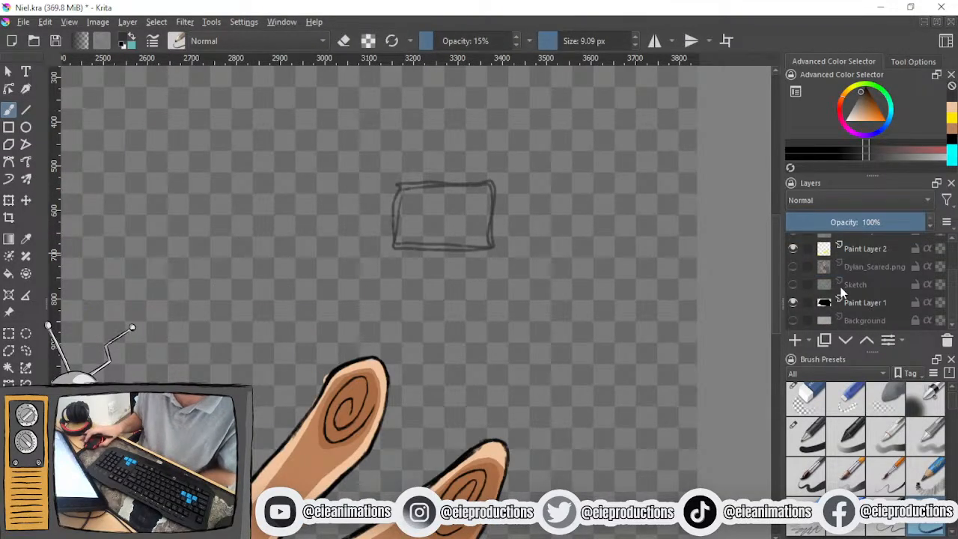
left_click(791, 302)
scroll(822, 290, "up", 2)
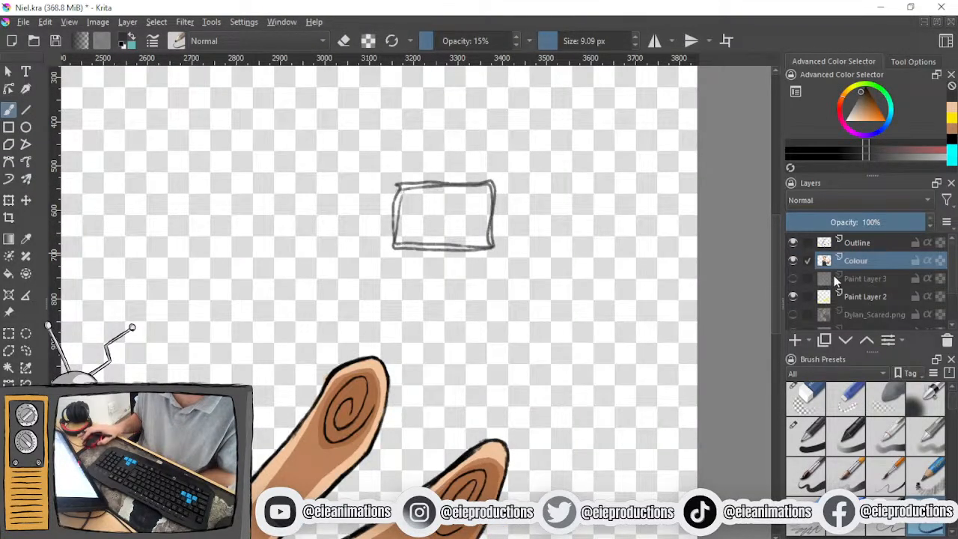
Sketch a small video camera below the rectangle with an arrow pointing up from it to the rectangle
left_click_drag(414, 216, 423, 306)
left_click_drag(425, 252, 386, 201)
mouse_move(372, 346)
left_mouse_down()
mouse_move(373, 384)
mouse_move(416, 344)
left_mouse_up()
left_click_drag(421, 386, 442, 357)
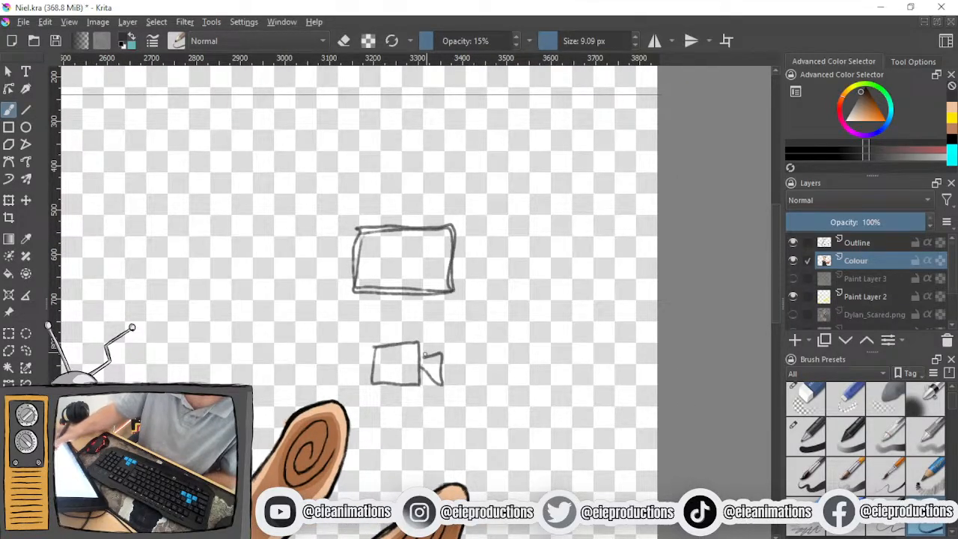
mouse_move(402, 308)
left_mouse_down()
mouse_move(398, 341)
mouse_move(415, 322)
left_mouse_up()
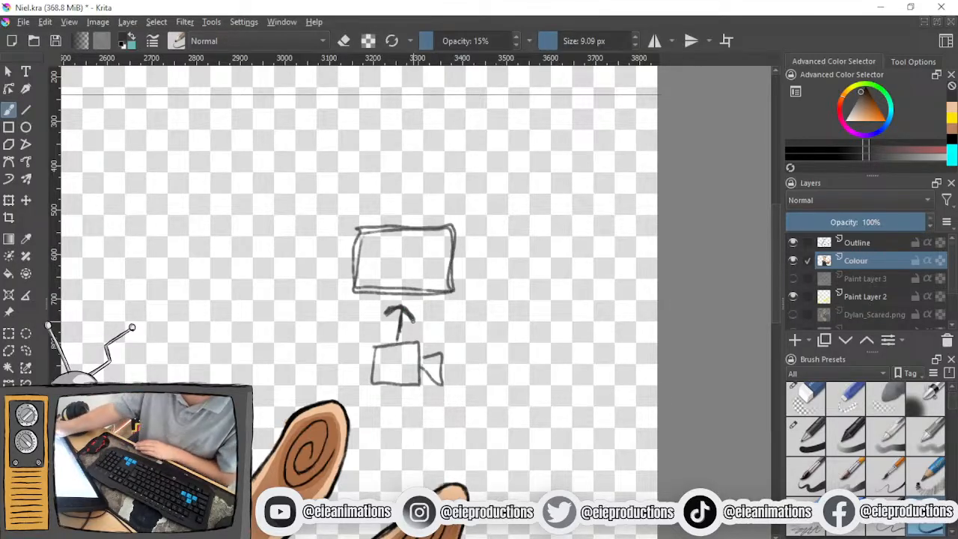
Sketch a small sun with rays up and to the right of the rectangle, with a diagonal arrow pointing from it towards the rectangle
scroll(444, 339, "down", 1)
left_click_drag(442, 338, 624, 268)
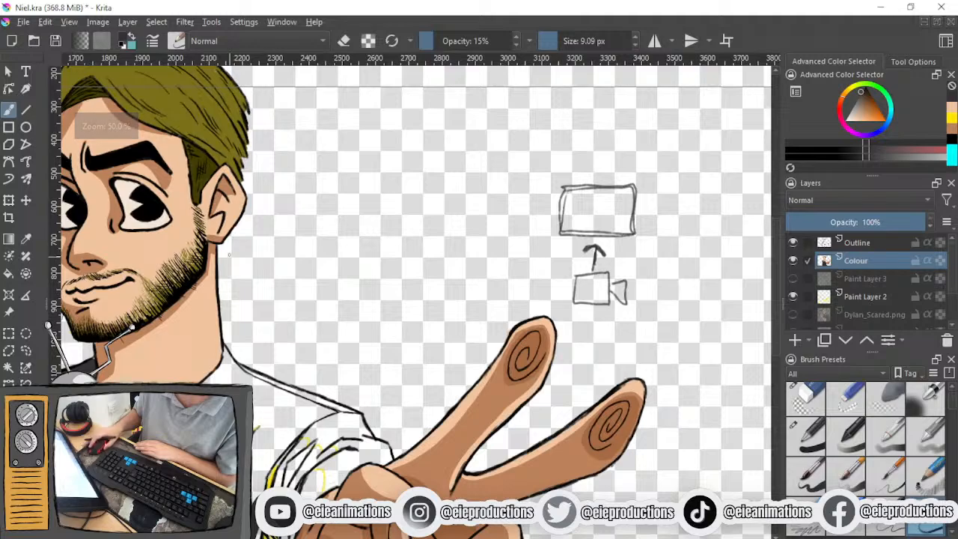
left_click_drag(254, 231, 166, 312)
scroll(495, 339, "up", 2)
left_click_drag(530, 316, 345, 382)
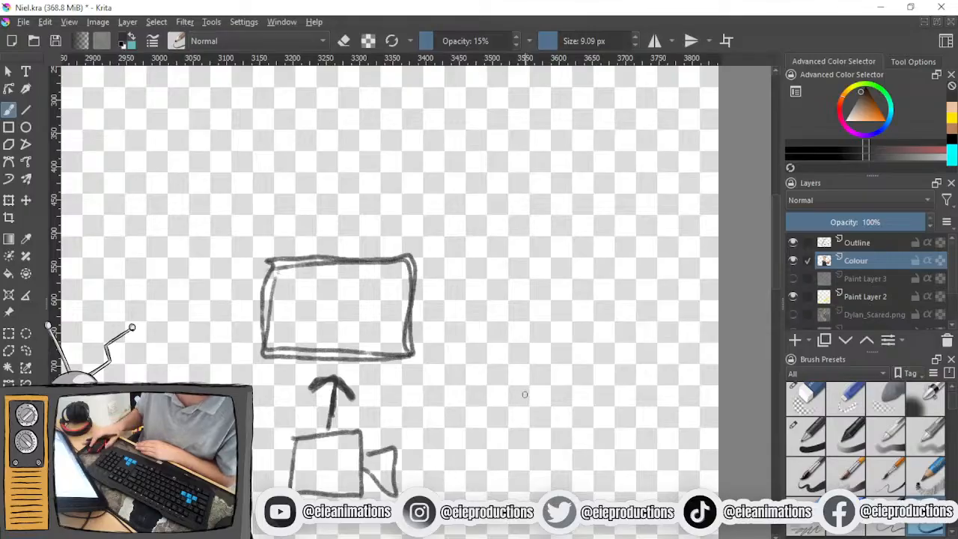
scroll(525, 394, "down", 4)
left_click_drag(500, 392, 458, 373)
scroll(459, 377, "up", 3)
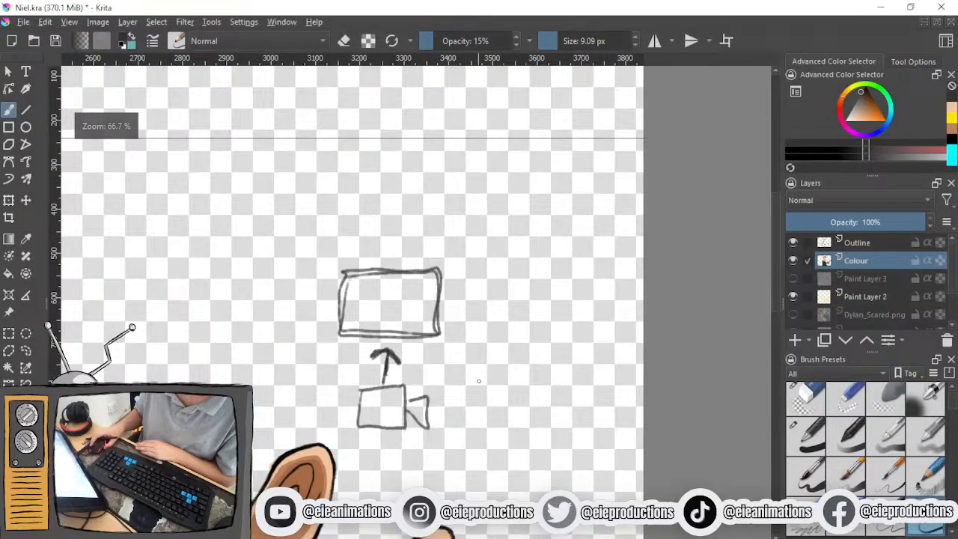
mouse_move(518, 251)
left_mouse_down()
mouse_move(470, 273)
mouse_move(463, 291)
left_mouse_up()
left_click_drag(464, 275, 473, 291)
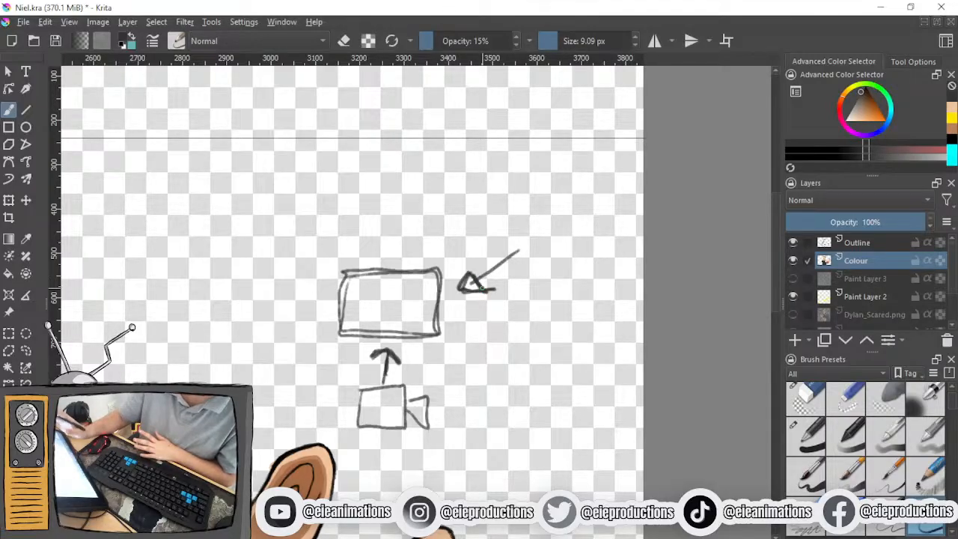
mouse_move(535, 223)
left_mouse_down()
mouse_move(544, 221)
mouse_move(510, 242)
mouse_move(541, 256)
left_mouse_up()
mouse_move(550, 241)
left_mouse_down()
mouse_move(564, 225)
mouse_move(554, 203)
mouse_move(529, 209)
left_mouse_up()
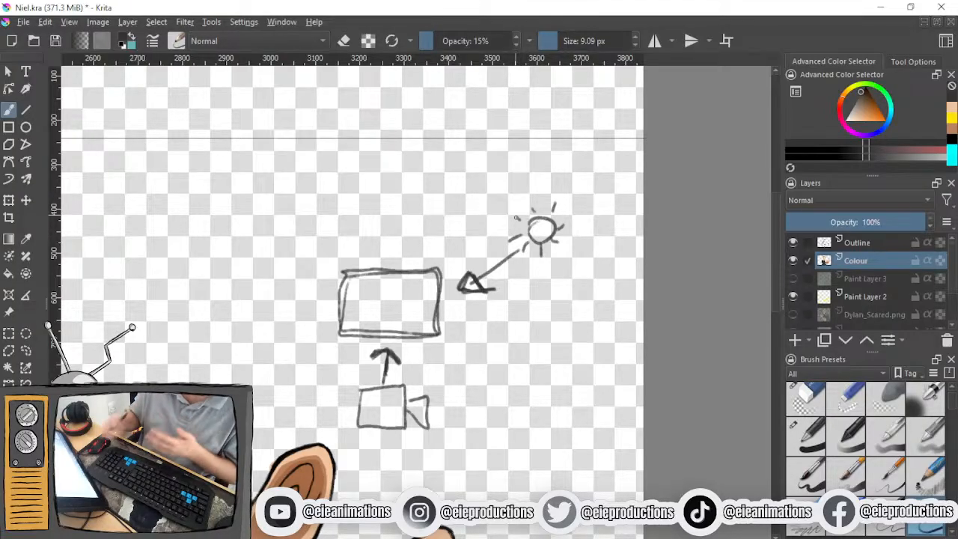
left_click_drag(506, 171, 525, 179)
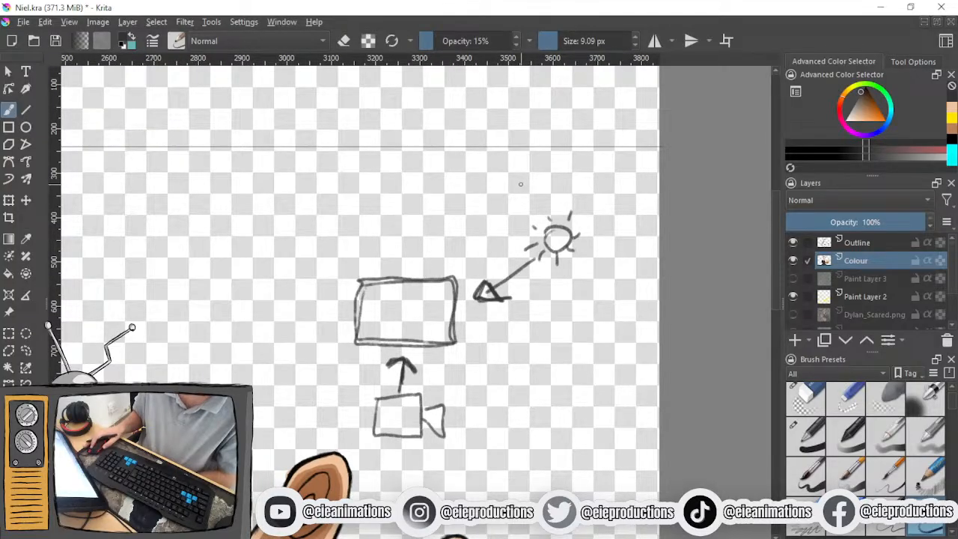
mouse_move(415, 128)
left_mouse_down()
mouse_move(393, 262)
mouse_move(396, 247)
left_mouse_up()
mouse_move(371, 217)
left_mouse_down()
mouse_move(389, 247)
mouse_move(410, 223)
mouse_move(394, 238)
left_mouse_up()
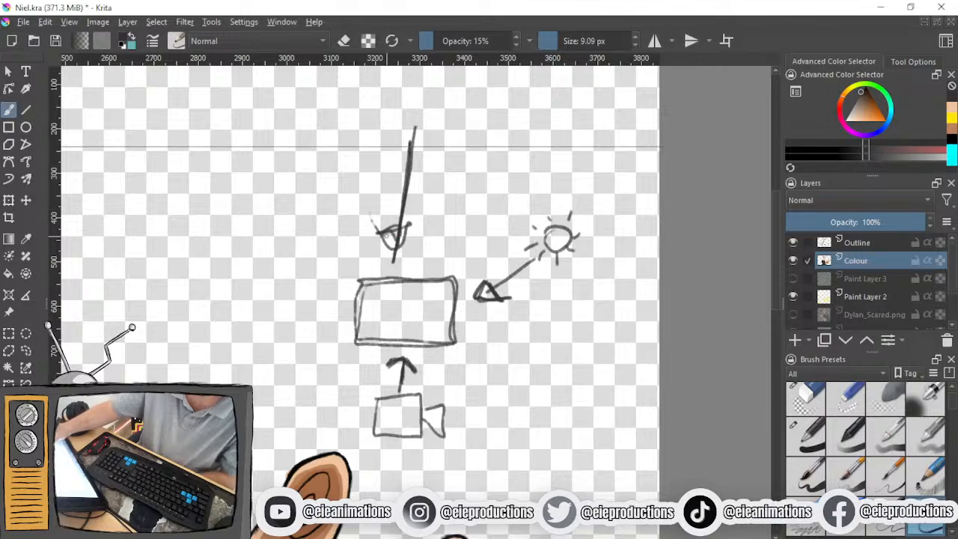
key("ctrl+z")
key("ctrl+z")
key("ctrl+z")
key("ctrl+z")
key("ctrl+z")
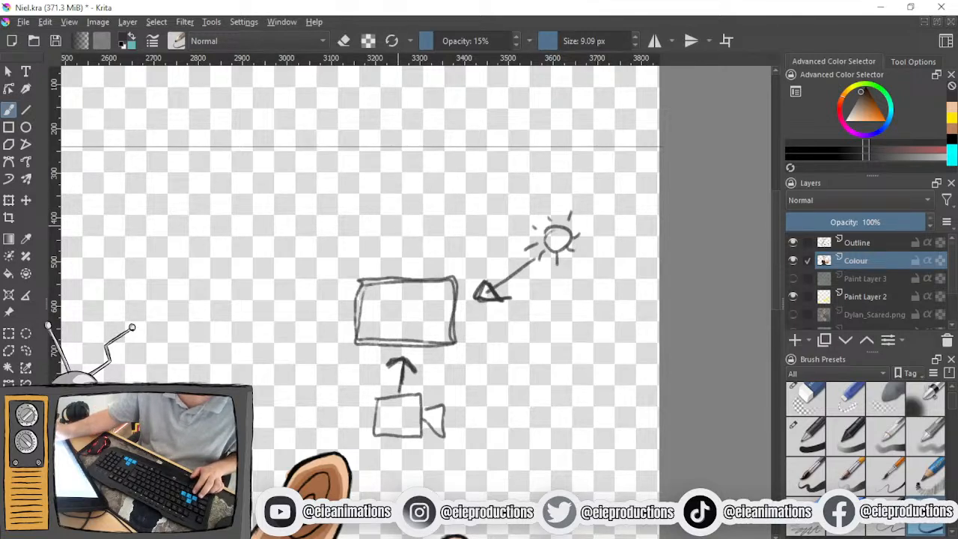
Draw an arrow pointing down at the rectangle from above and circle the sun together with its diagonal arrow
mouse_move(408, 157)
left_mouse_down()
mouse_move(402, 221)
mouse_move(412, 225)
mouse_move(424, 207)
mouse_move(380, 166)
left_mouse_up()
mouse_move(533, 154)
left_mouse_down()
mouse_move(467, 173)
mouse_move(474, 168)
left_mouse_up()
scroll(447, 200, "down", 2)
left_click_drag(128, 315, 363, 285)
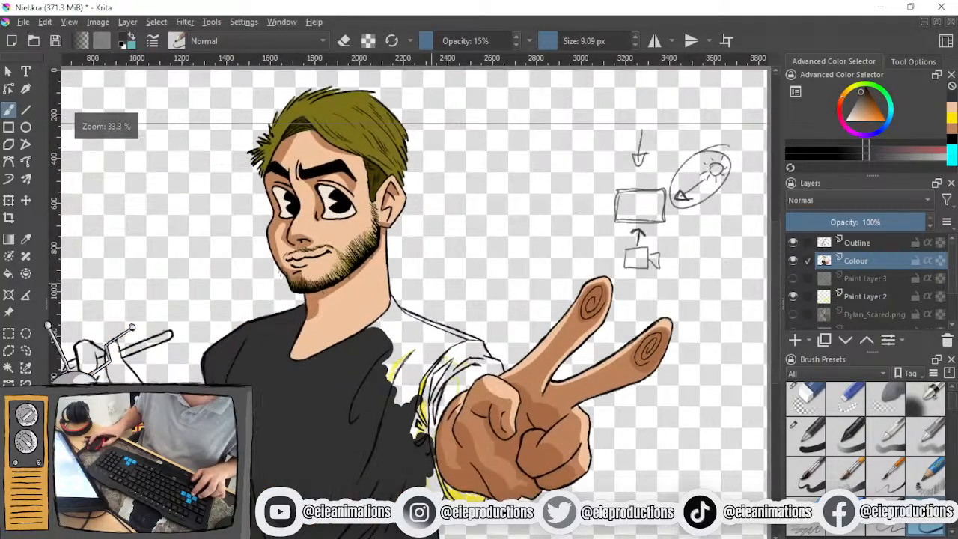
left_click_drag(550, 214, 424, 218)
scroll(424, 219, "up", 2)
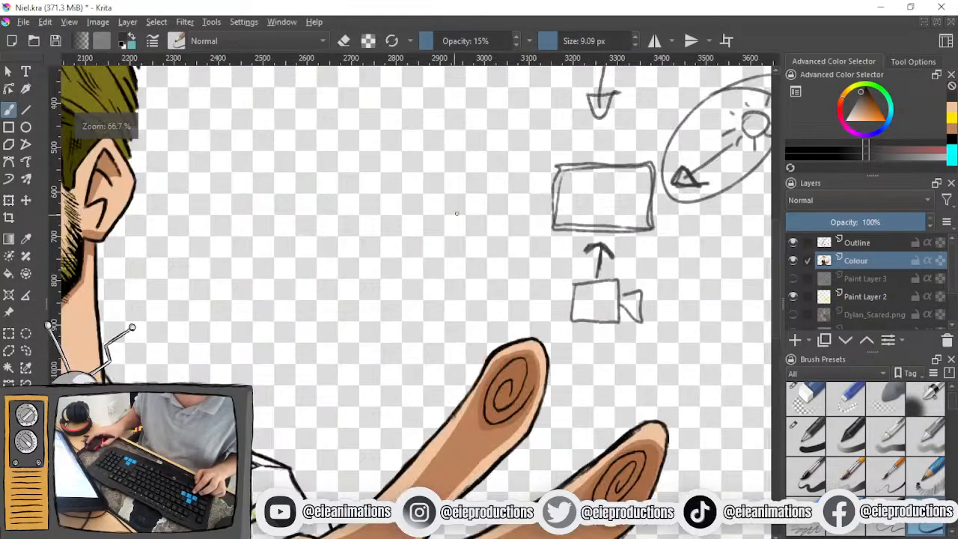
left_click_drag(559, 179, 306, 297)
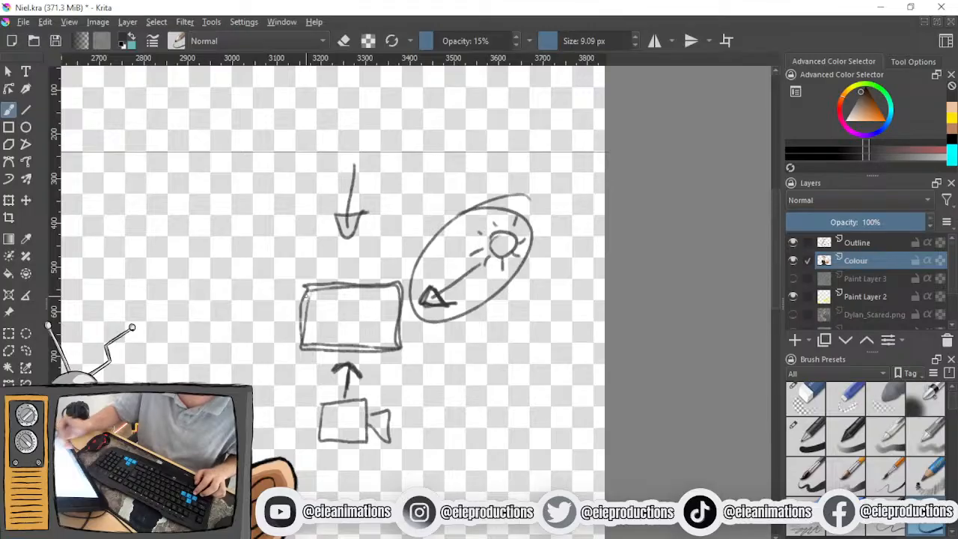
Sketch thin loops marking the lit edges along the outer ear and the neck side directly below it
left_click_drag(312, 371, 681, 269)
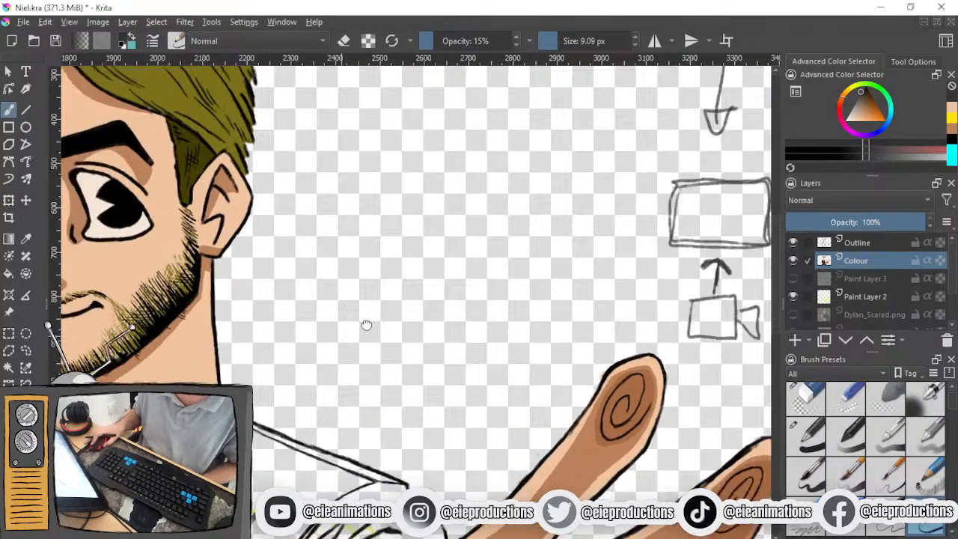
left_click_drag(366, 327, 545, 243)
mouse_move(330, 273)
left_mouse_down()
mouse_move(322, 289)
mouse_move(325, 352)
left_mouse_up()
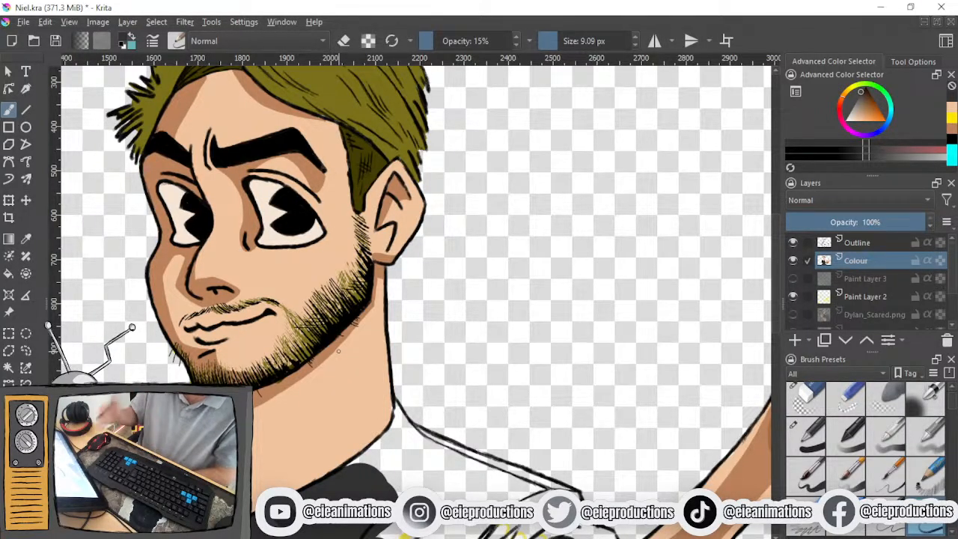
left_click_drag(318, 339, 313, 272)
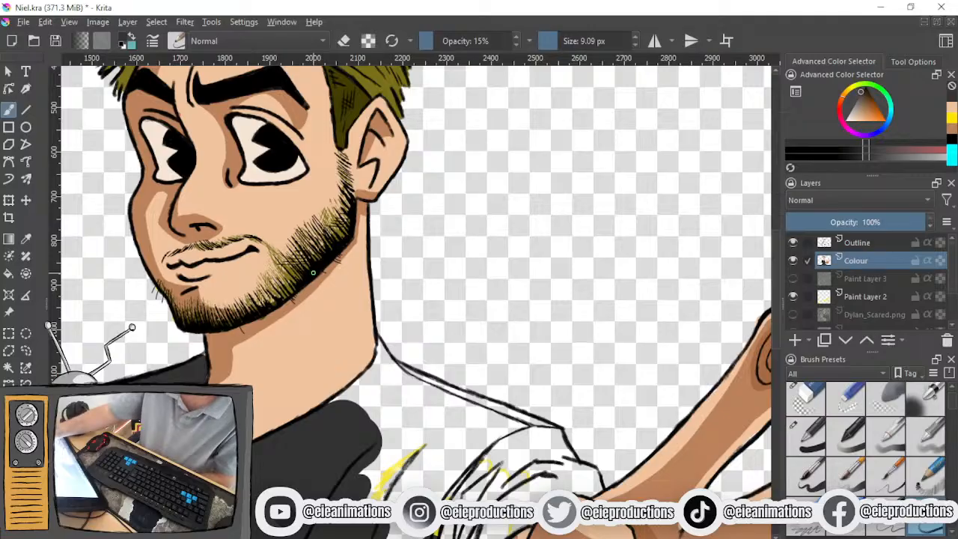
mouse_move(374, 111)
left_mouse_down()
mouse_move(390, 142)
mouse_move(368, 199)
mouse_move(416, 150)
left_mouse_up()
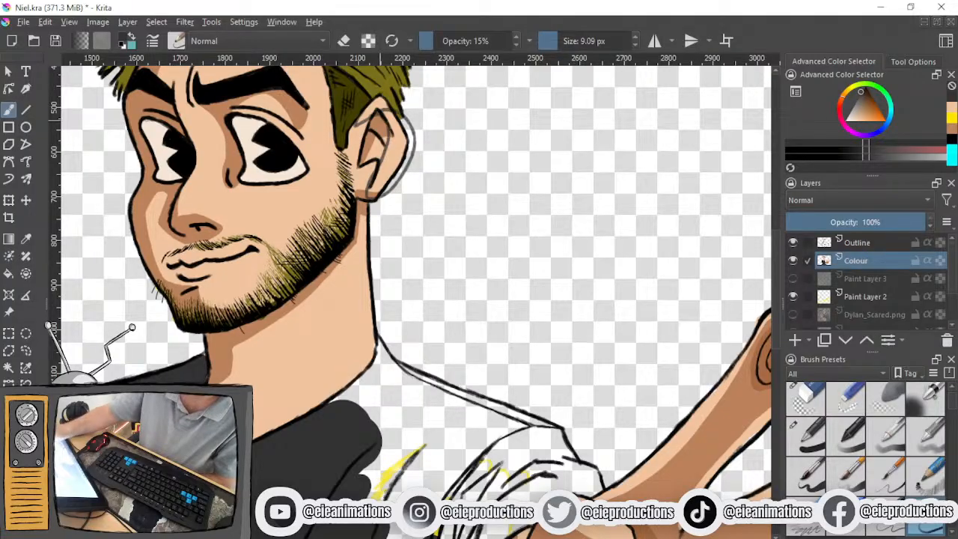
left_click_drag(364, 203, 386, 245)
left_click_drag(352, 240, 349, 281)
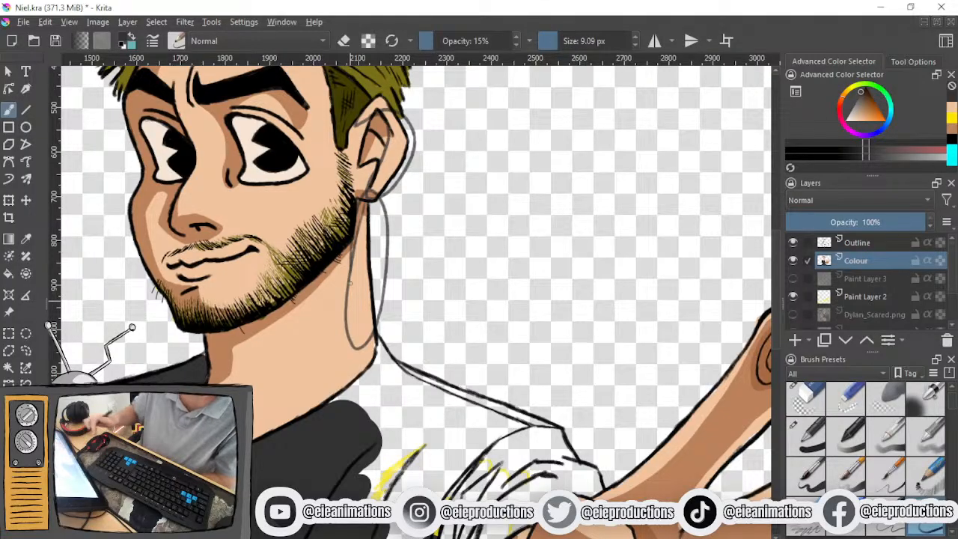
Outline the opposite neck edge under the chin and the far side of the face from the brow down to the cheek
left_click_drag(205, 334, 213, 378)
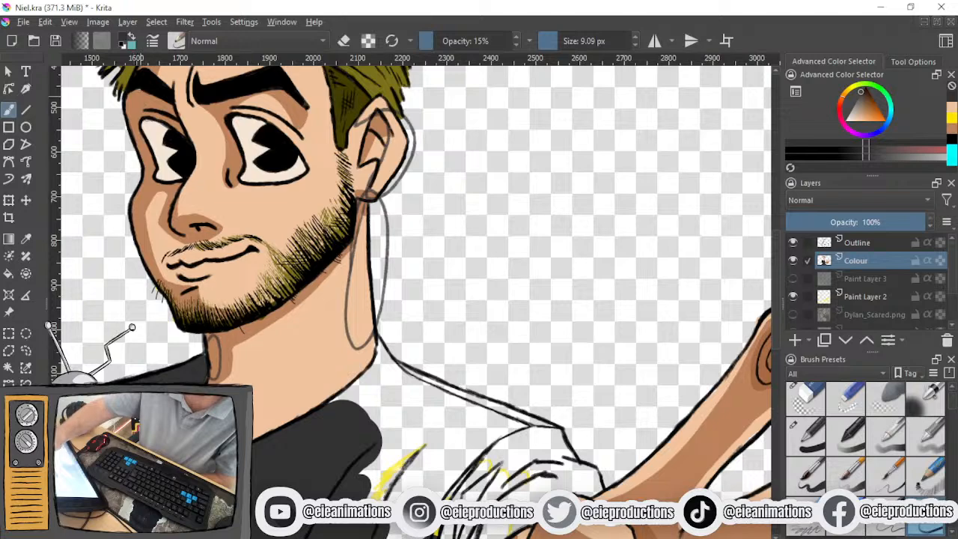
mouse_move(133, 69)
left_mouse_down()
mouse_move(118, 166)
mouse_move(161, 303)
left_mouse_up()
left_click_drag(142, 162, 178, 257)
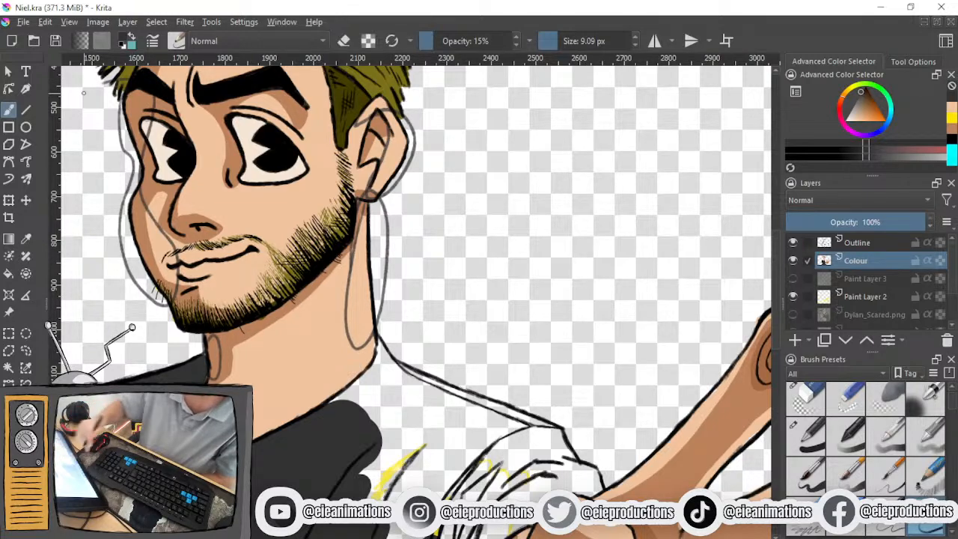
Mark the edge areas along the top of the pen-arm shoulder and the shirt side below the fist with loose sketch lines
left_click_drag(95, 114, 127, 154)
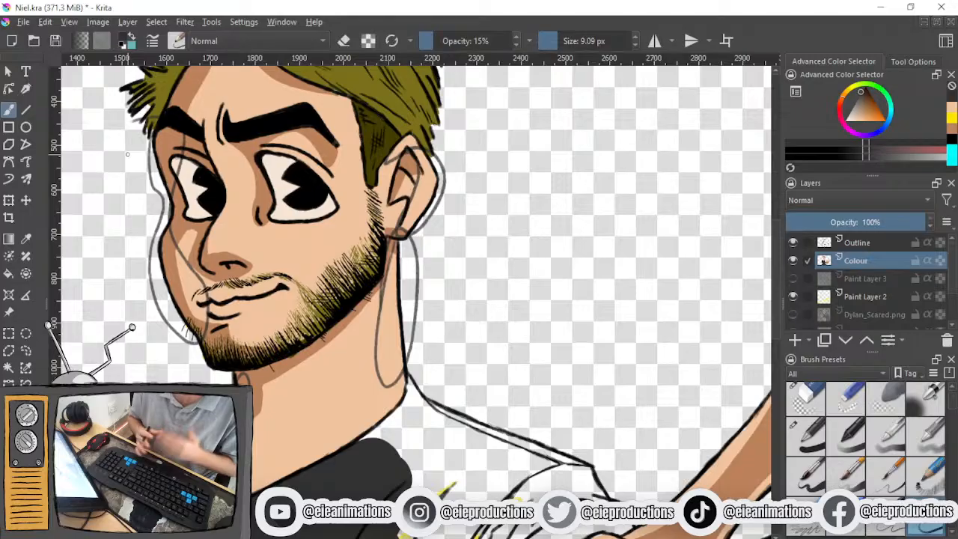
left_click_drag(155, 208, 251, 36)
left_click_drag(188, 172, 290, 76)
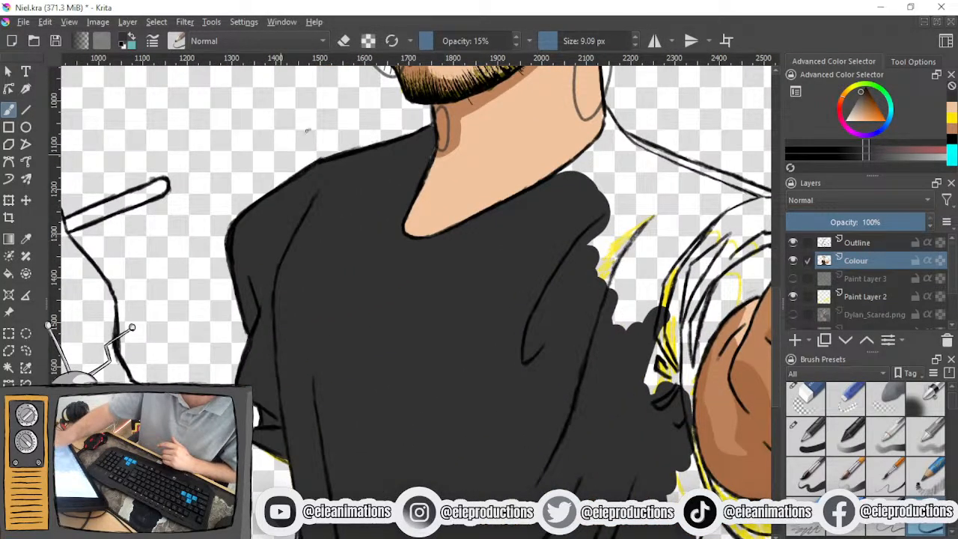
mouse_move(307, 131)
left_mouse_down()
mouse_move(336, 146)
mouse_move(224, 208)
left_mouse_up()
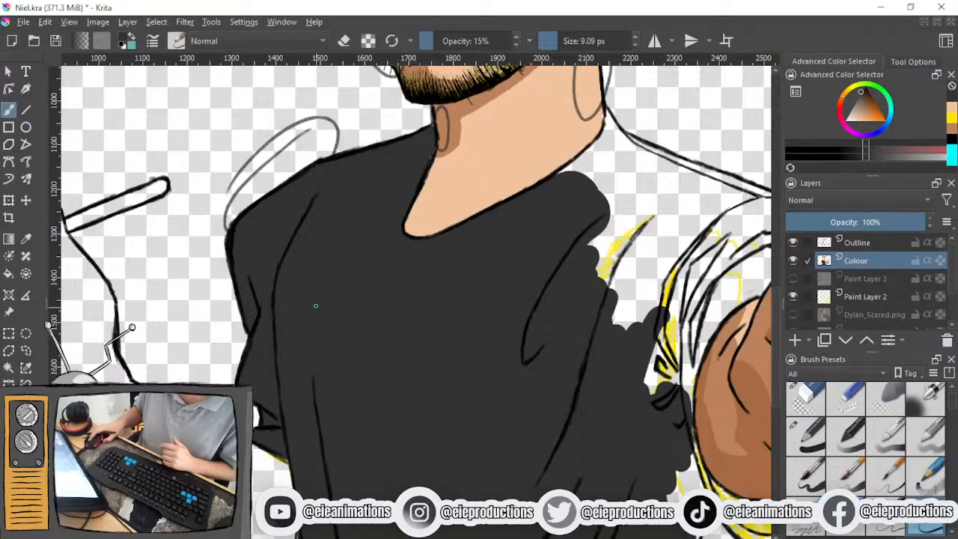
left_click_drag(314, 308, 52, 232)
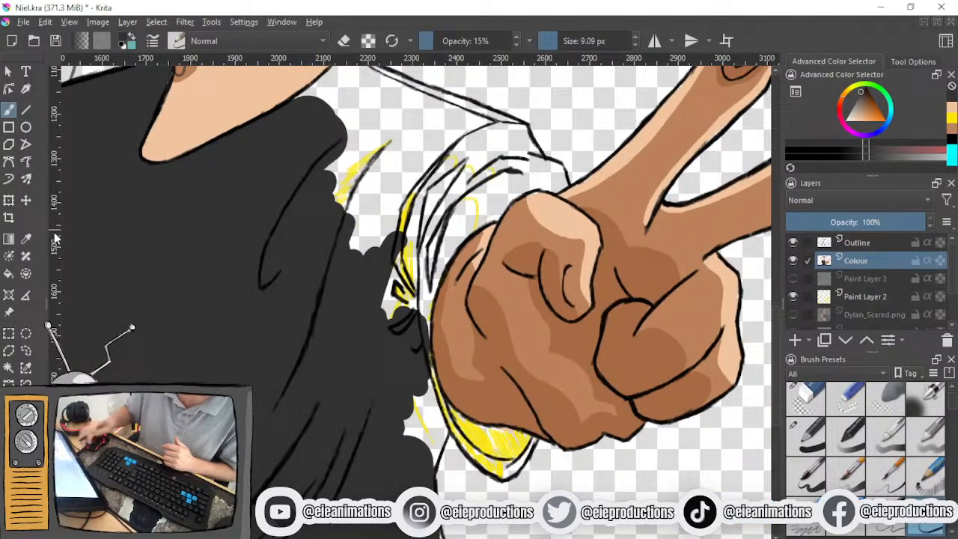
left_click_drag(81, 272, 90, 148)
mouse_move(456, 297)
left_mouse_down()
mouse_move(451, 373)
mouse_move(436, 301)
left_mouse_up()
Sketch guide lines along the outer edge of the pen-arm sleeve, from the shoulder down to the folds above the forearm
mouse_move(257, 357)
left_mouse_down()
mouse_move(586, 366)
mouse_move(614, 353)
left_mouse_up()
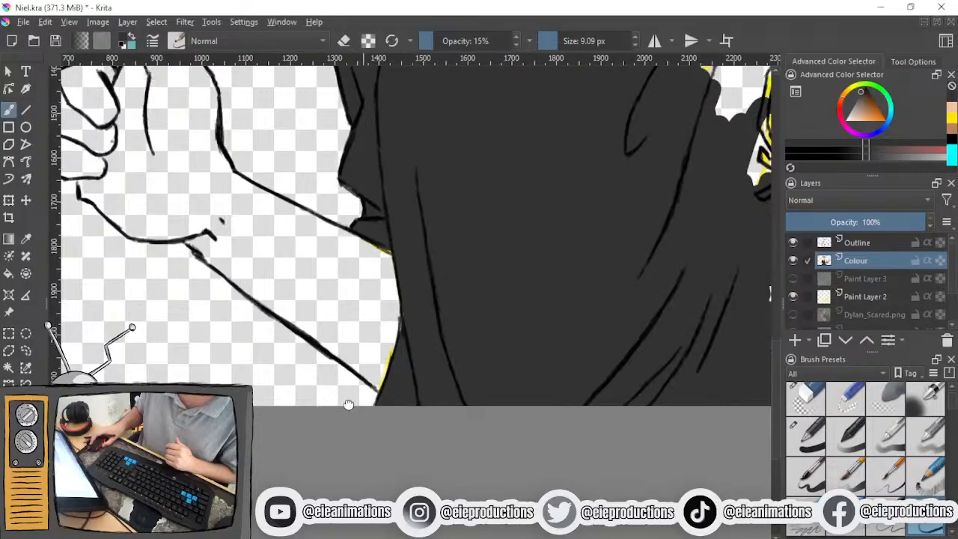
left_click_drag(349, 404, 303, 464)
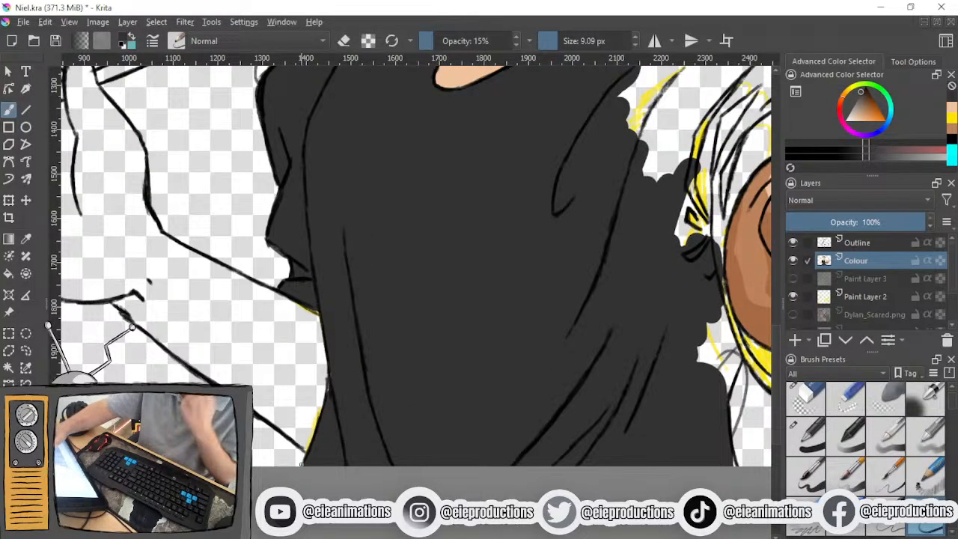
left_click_drag(254, 137, 252, 74)
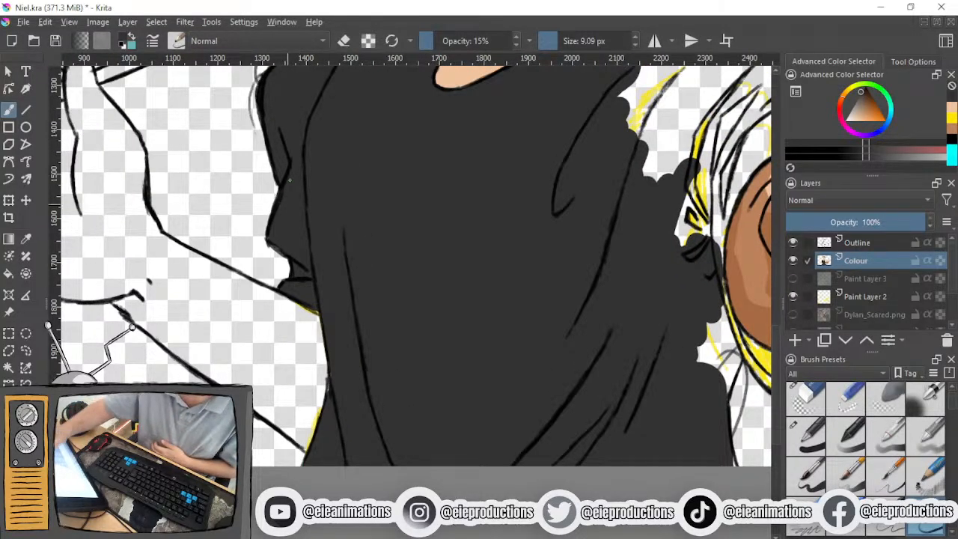
mouse_move(262, 188)
left_mouse_down()
mouse_move(275, 258)
mouse_move(288, 285)
mouse_move(297, 282)
left_mouse_up()
scroll(304, 291, "down", 1)
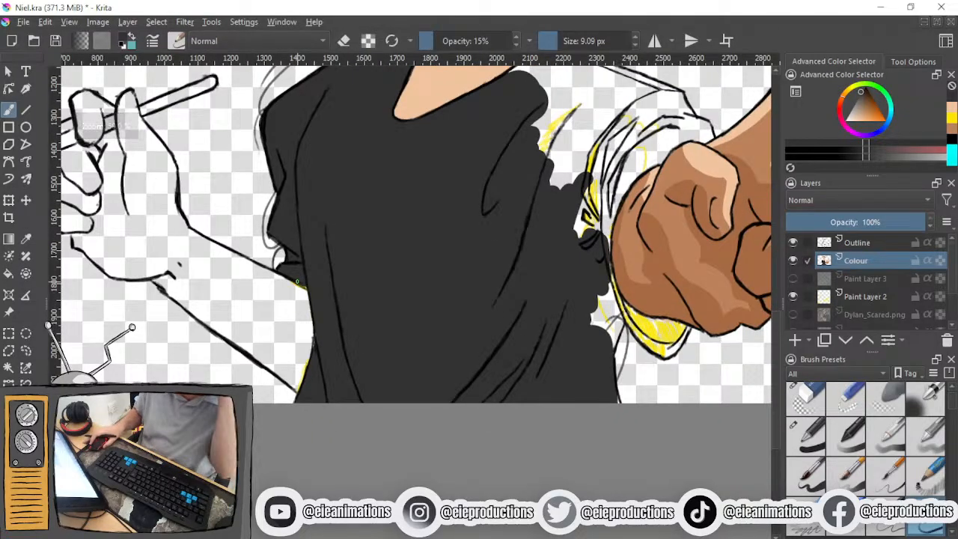
scroll(297, 283, "down", 1)
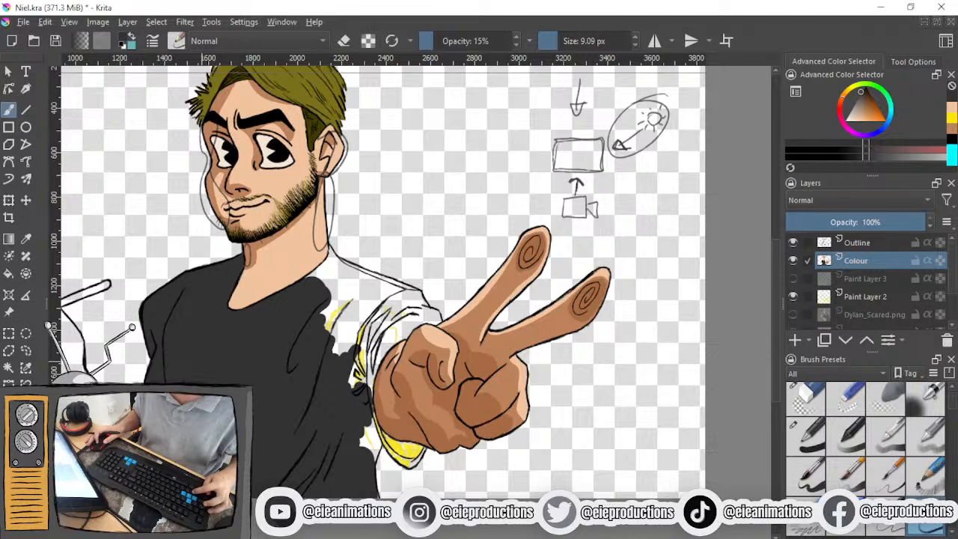
Undo the sketched light loops and outlines around the face, ear and neck and the ring around the diagram's sun
key("ctrl+z")
key("ctrl+z")
key("ctrl+z")
key("ctrl+z")
key("ctrl+z")
key("ctrl+z")
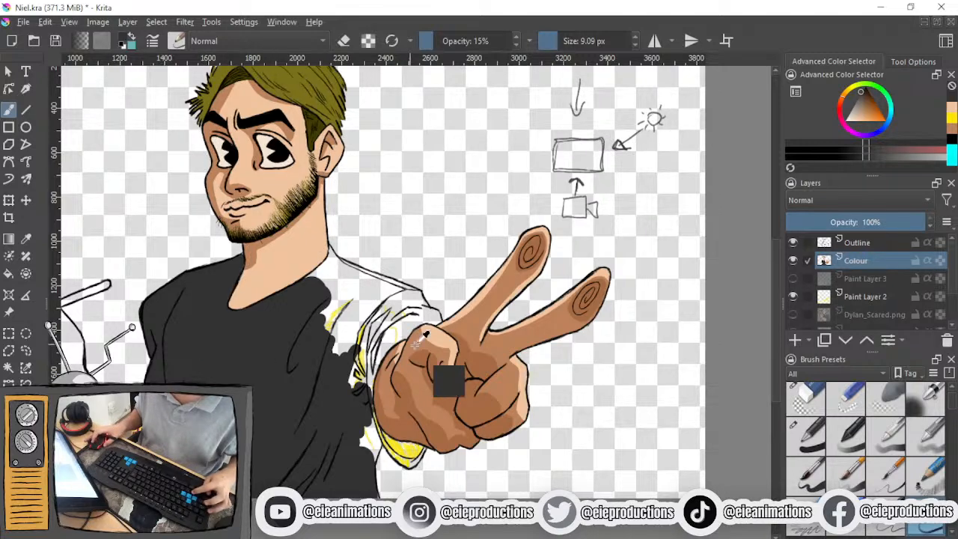
Erase the whole lighting diagram beside the head with a 236.85 px eraser and hide the white backing behind the artwork
left_click(805, 399)
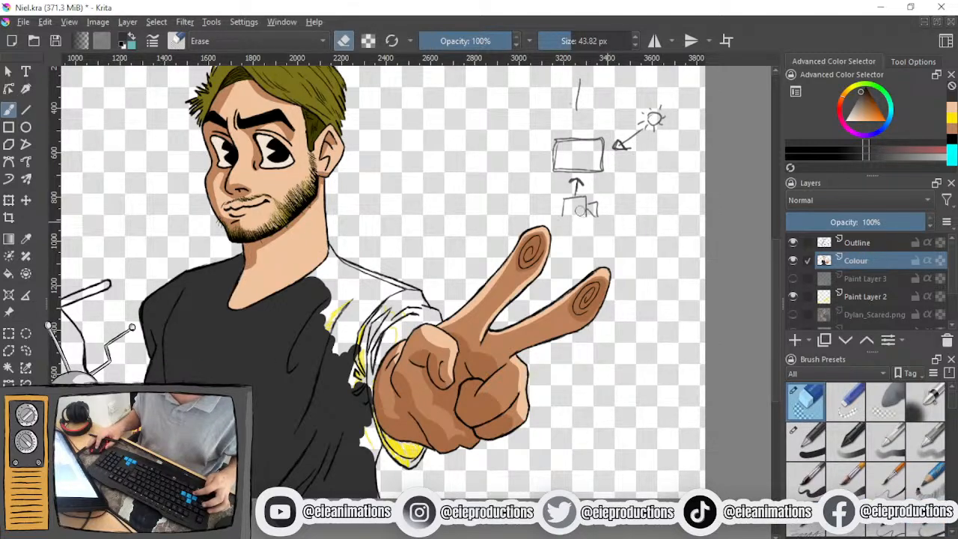
left_click(595, 41)
mouse_move(659, 120)
left_mouse_down()
mouse_move(623, 92)
mouse_move(565, 149)
mouse_move(583, 207)
mouse_move(609, 162)
mouse_move(588, 188)
mouse_move(673, 228)
left_mouse_up()
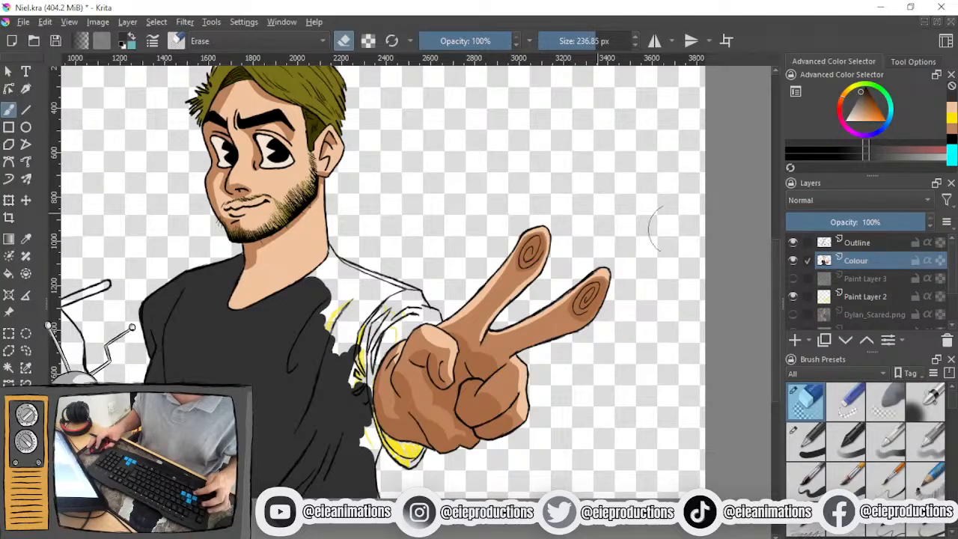
scroll(875, 284, "down", 2)
scroll(846, 301, "up", 2)
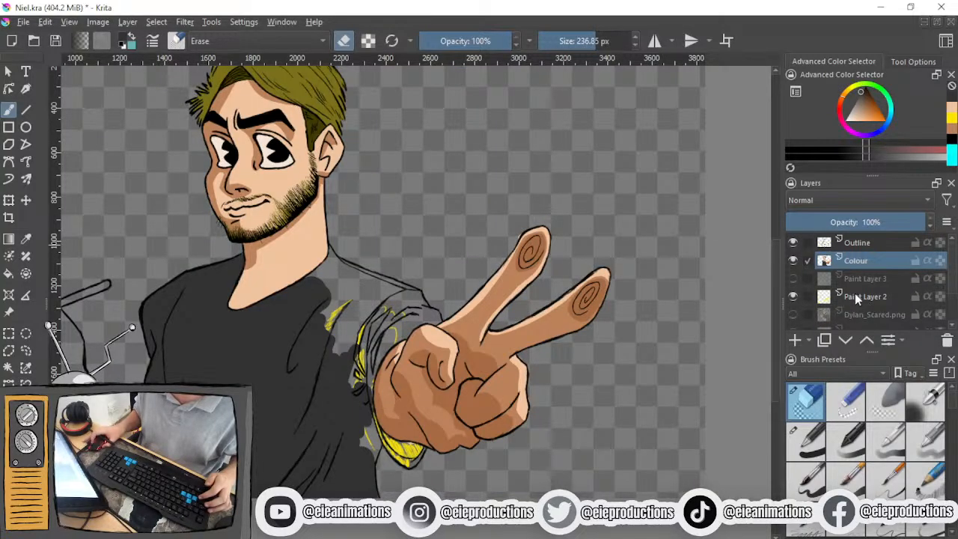
Paint dark grey over the sleeve folds beside the fist and along the underside of the shoulder seam with a 43.82 px brush
scroll(302, 342, "up", 4)
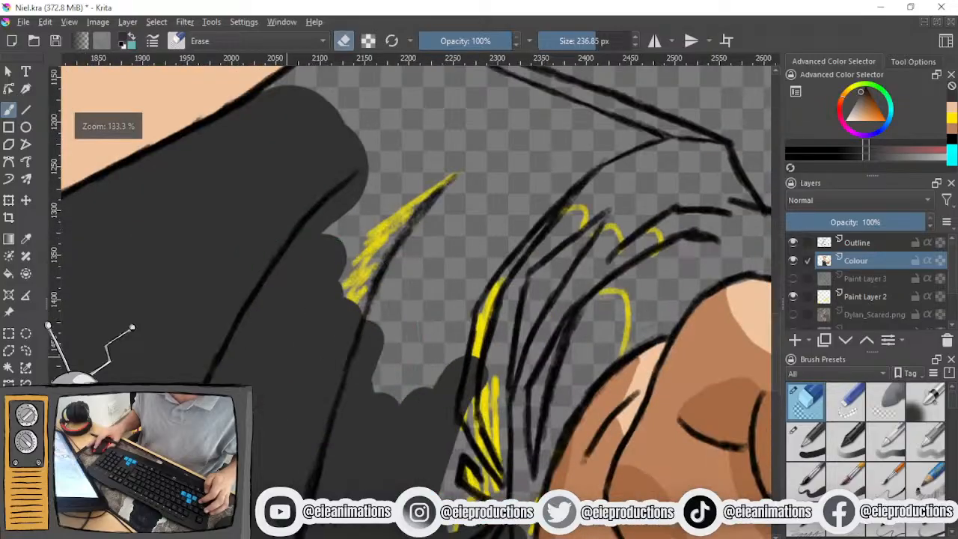
left_click(801, 441)
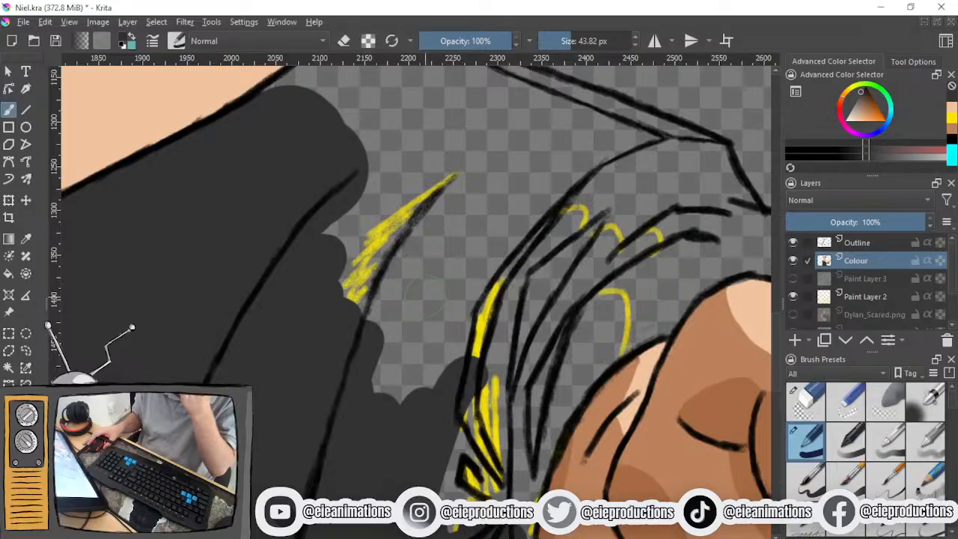
mouse_move(482, 337)
left_mouse_down()
mouse_move(505, 292)
mouse_move(456, 474)
mouse_move(473, 500)
left_mouse_up()
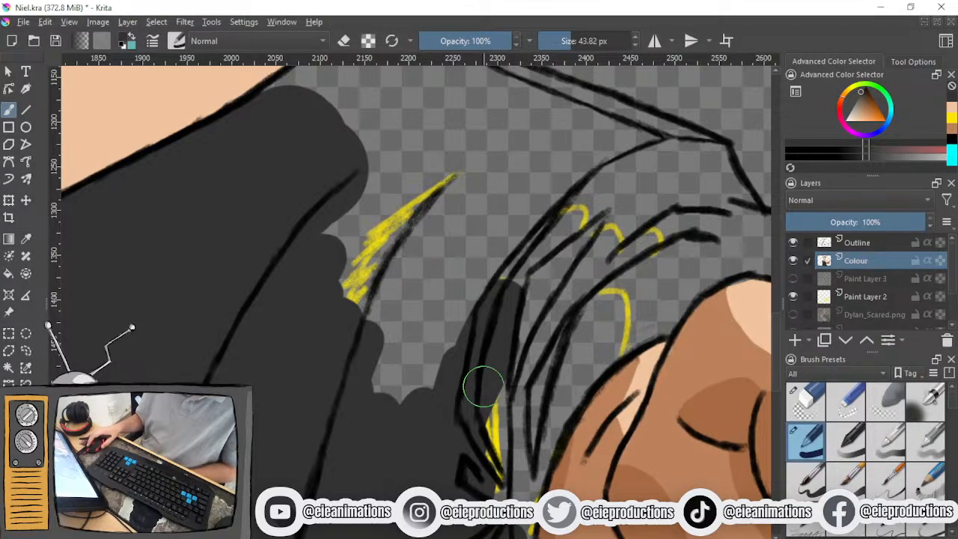
mouse_move(475, 310)
left_mouse_down()
mouse_move(456, 360)
mouse_move(547, 313)
mouse_move(524, 296)
mouse_move(624, 262)
mouse_move(556, 223)
mouse_move(334, 150)
mouse_move(252, 212)
mouse_move(302, 164)
mouse_move(261, 193)
mouse_move(201, 255)
left_mouse_up()
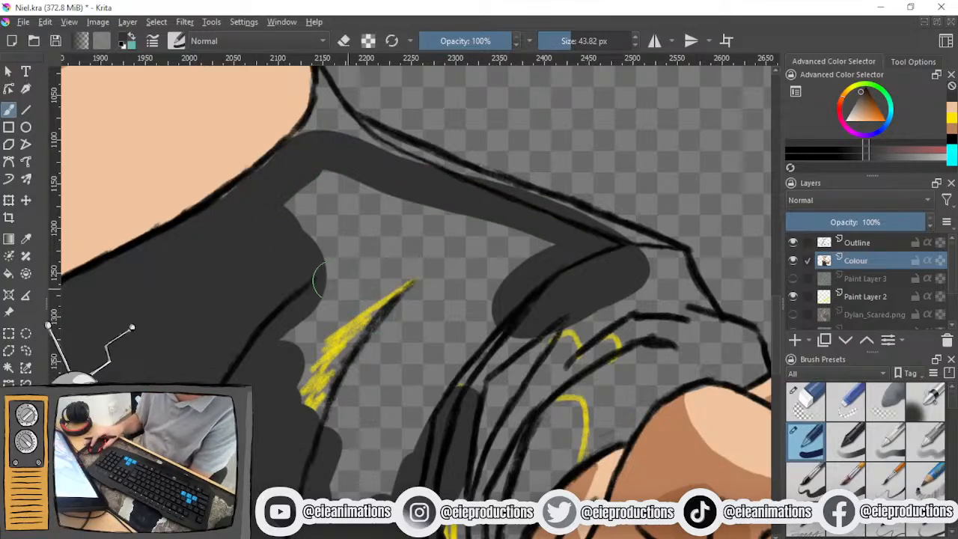
left_click_drag(288, 217, 182, 117)
mouse_move(456, 268)
left_mouse_down()
mouse_move(424, 327)
mouse_move(417, 377)
mouse_move(391, 427)
mouse_move(357, 402)
mouse_move(374, 440)
mouse_move(387, 434)
mouse_move(368, 475)
mouse_move(360, 374)
mouse_move(345, 468)
left_mouse_up()
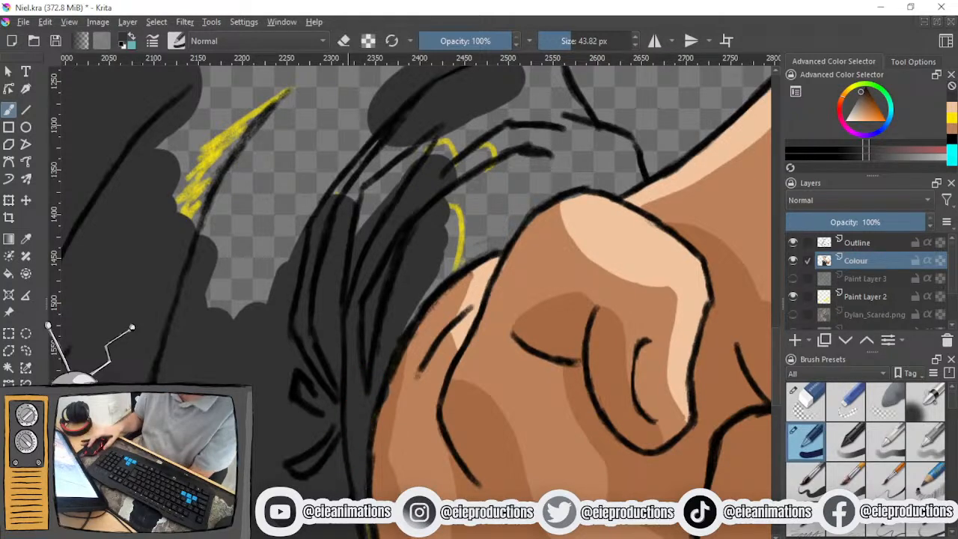
Fill the outer end of the sleeve cuff under the fist with the shirt's dark grey, redoing the first dab
left_click_drag(349, 509, 325, 397)
left_click_drag(380, 517, 331, 356)
scroll(346, 434, "down", 1)
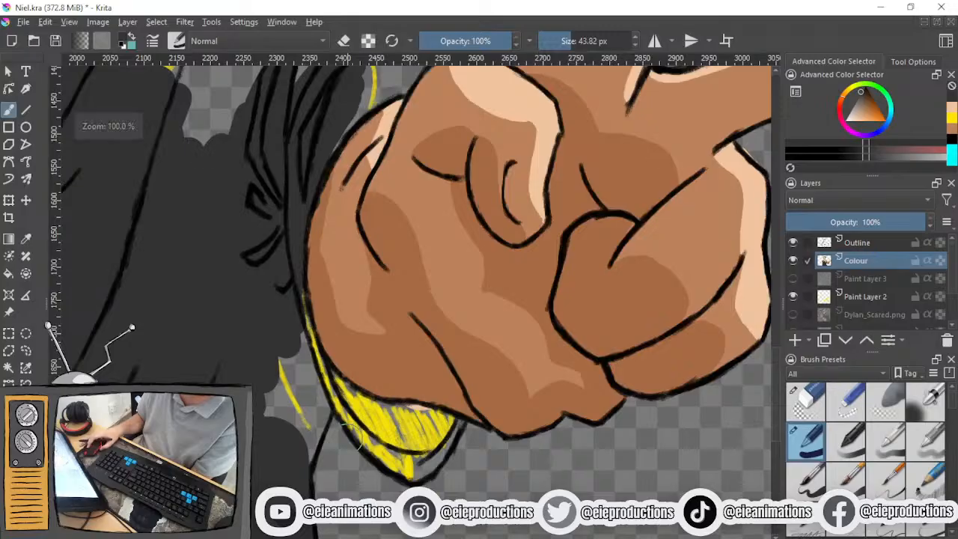
scroll(356, 437, "up", 2)
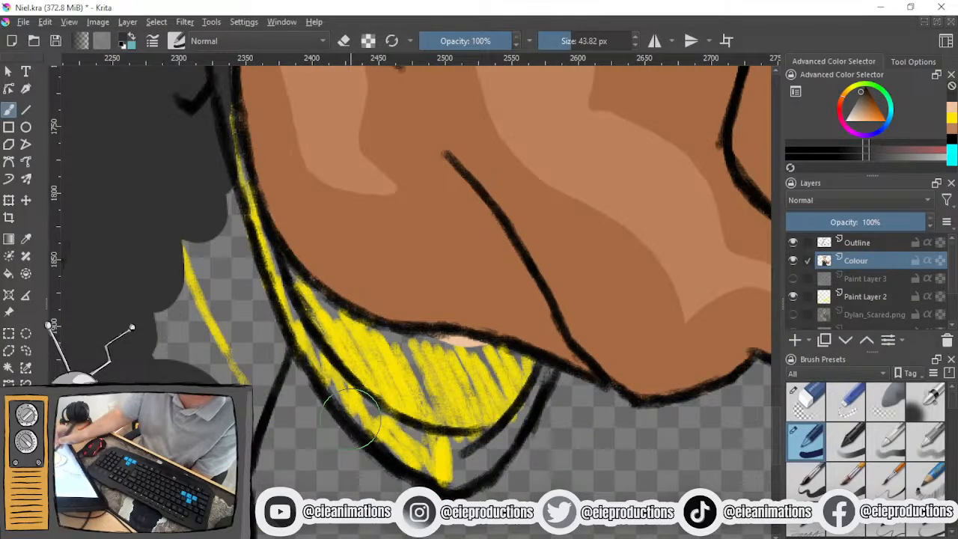
left_click_drag(460, 355, 449, 361)
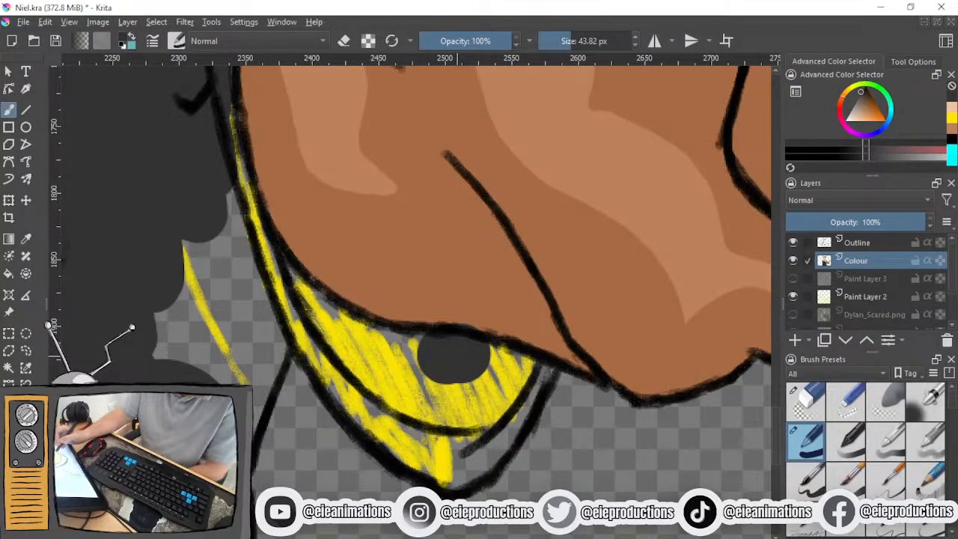
key("ctrl+z")
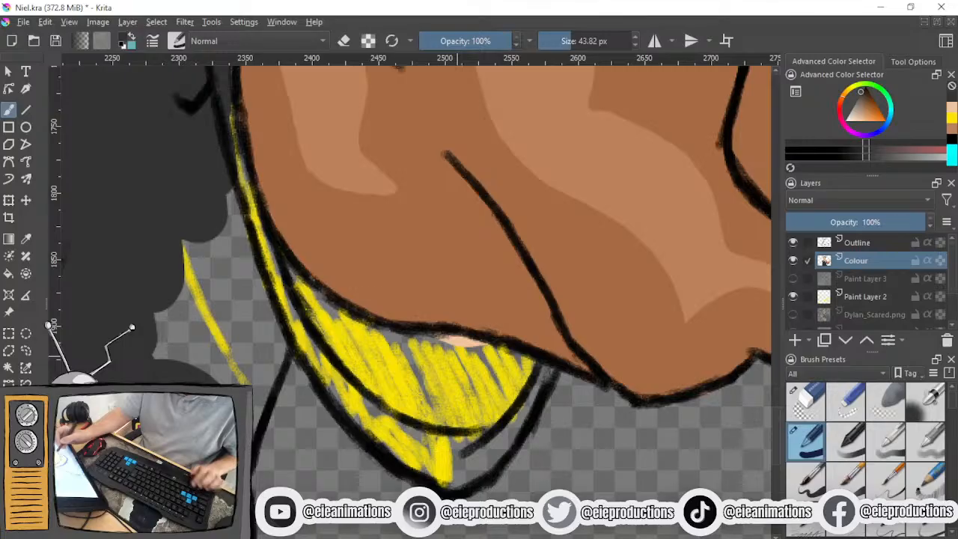
mouse_move(483, 393)
left_mouse_down()
mouse_move(454, 358)
mouse_move(428, 367)
mouse_move(517, 386)
mouse_move(497, 376)
mouse_move(460, 393)
left_mouse_up()
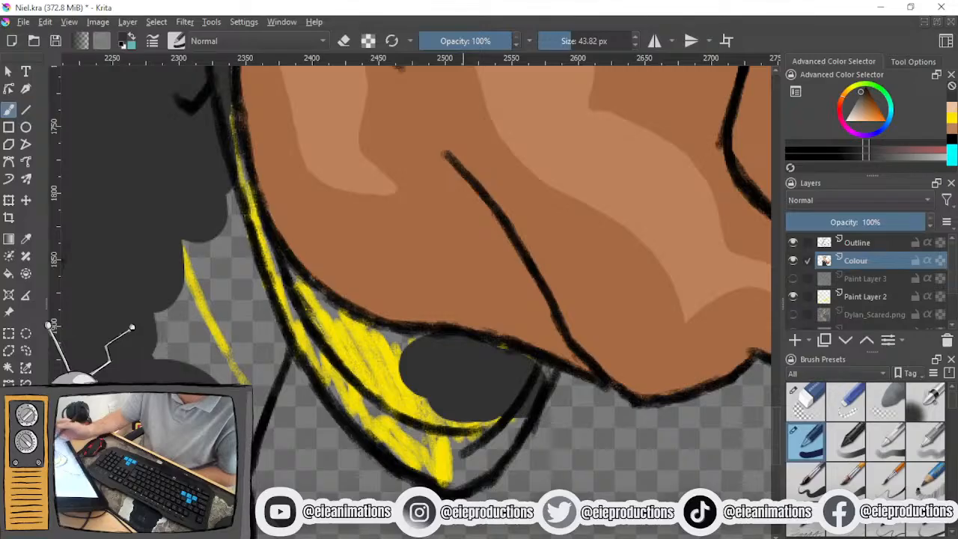
mouse_move(468, 419)
left_mouse_down()
mouse_move(497, 404)
mouse_move(484, 431)
mouse_move(448, 456)
mouse_move(479, 443)
mouse_move(450, 449)
left_mouse_up()
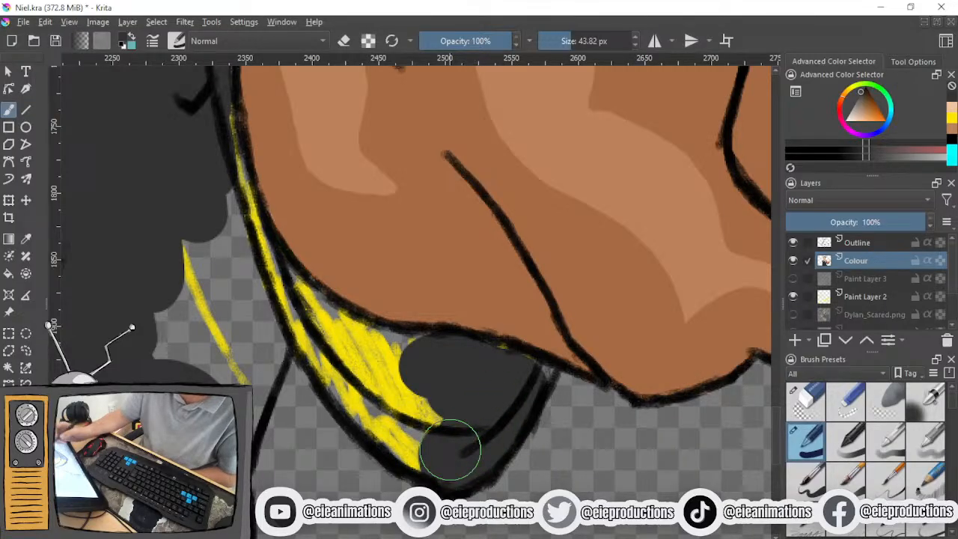
Reduce the brush to 12.21 px and fill the rest of the cuff and its narrow strip beside the fist with dark grey
key("bracketleft")
key("bracketleft")
key("bracketleft")
key("bracketleft")
key("bracketleft")
key("bracketleft")
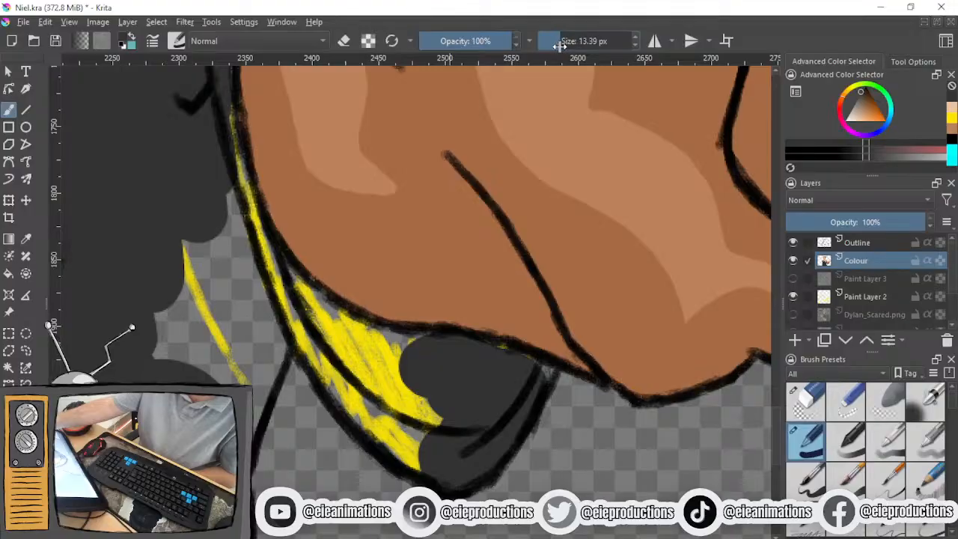
mouse_move(247, 182)
left_mouse_down()
mouse_move(271, 271)
mouse_move(259, 241)
mouse_move(309, 318)
mouse_move(276, 265)
mouse_move(341, 332)
mouse_move(283, 261)
mouse_move(356, 338)
mouse_move(284, 269)
mouse_move(297, 325)
mouse_move(274, 318)
mouse_move(338, 370)
mouse_move(299, 321)
mouse_move(405, 458)
mouse_move(373, 425)
mouse_move(426, 460)
mouse_move(380, 410)
mouse_move(389, 403)
mouse_move(368, 407)
mouse_move(378, 401)
mouse_move(373, 371)
mouse_move(383, 369)
mouse_move(349, 325)
mouse_move(396, 348)
mouse_move(342, 317)
mouse_move(408, 357)
left_mouse_up()
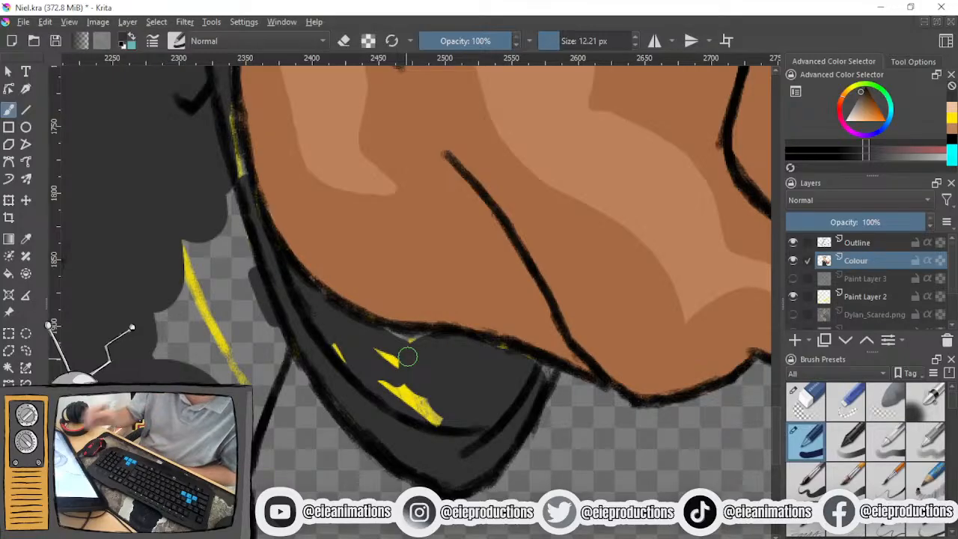
mouse_move(407, 357)
left_mouse_down()
mouse_move(505, 349)
mouse_move(358, 345)
mouse_move(342, 334)
mouse_move(387, 405)
mouse_move(417, 394)
mouse_move(432, 409)
mouse_move(338, 363)
left_mouse_up()
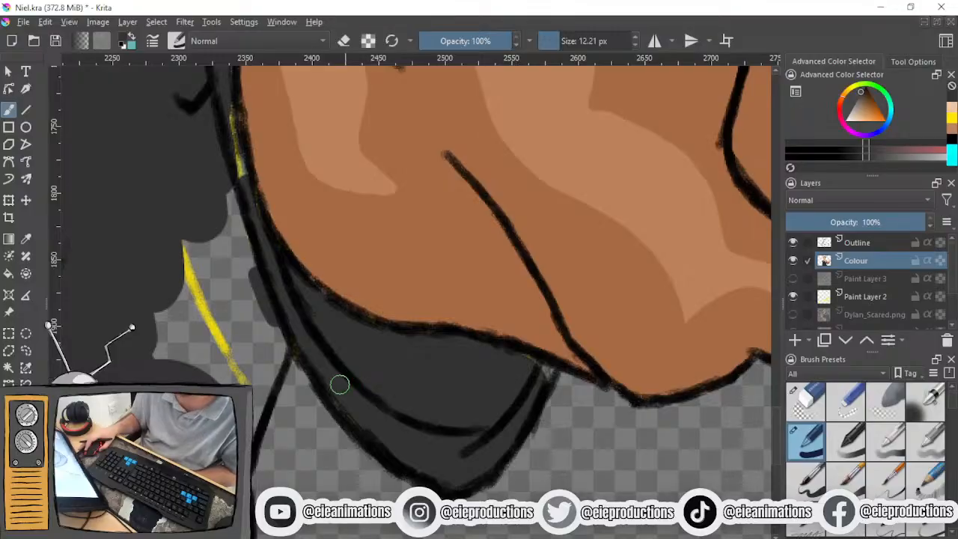
left_click_drag(310, 373, 390, 464)
Enlarge the brush to 58.64 px and fill the open shirt area beside the cuff with dark grey
left_click_drag(306, 203, 328, 326)
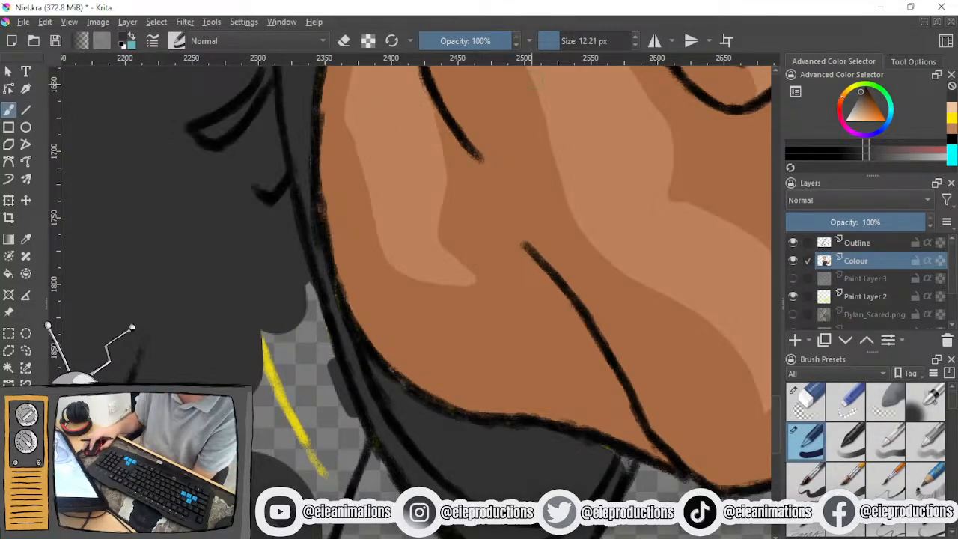
left_click(574, 40)
scroll(344, 299, "down", 2)
mouse_move(304, 378)
left_mouse_down()
mouse_move(330, 302)
mouse_move(321, 321)
mouse_move(333, 242)
mouse_move(342, 310)
mouse_move(360, 309)
mouse_move(321, 391)
mouse_move(294, 381)
left_mouse_up()
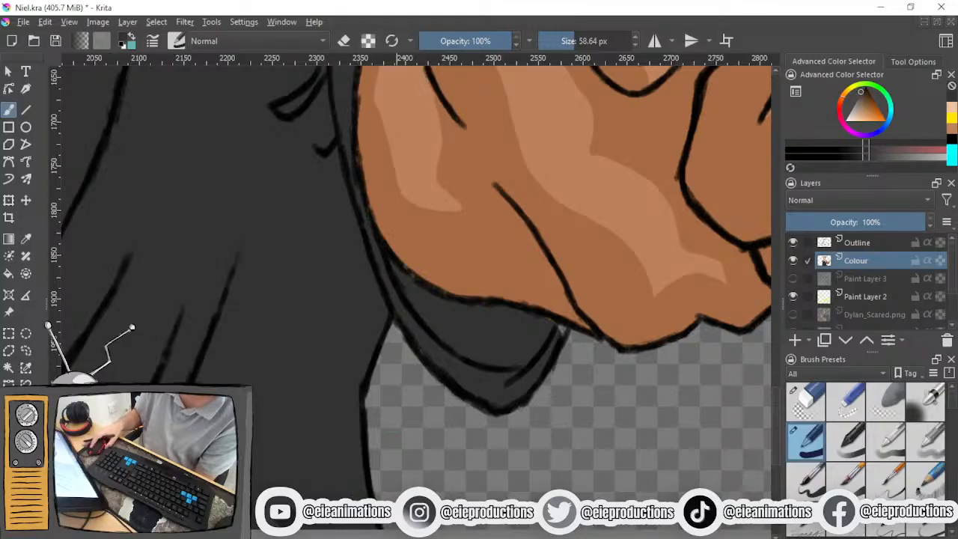
Reduce the brush to 5.83 px and fill the small gap at the cuff's outer corner under the fist
scroll(404, 385, "down", 1)
scroll(500, 372, "up", 3)
key("bracketleft")
key("bracketleft")
key("bracketleft")
key("bracketleft")
key("bracketleft")
key("bracketleft")
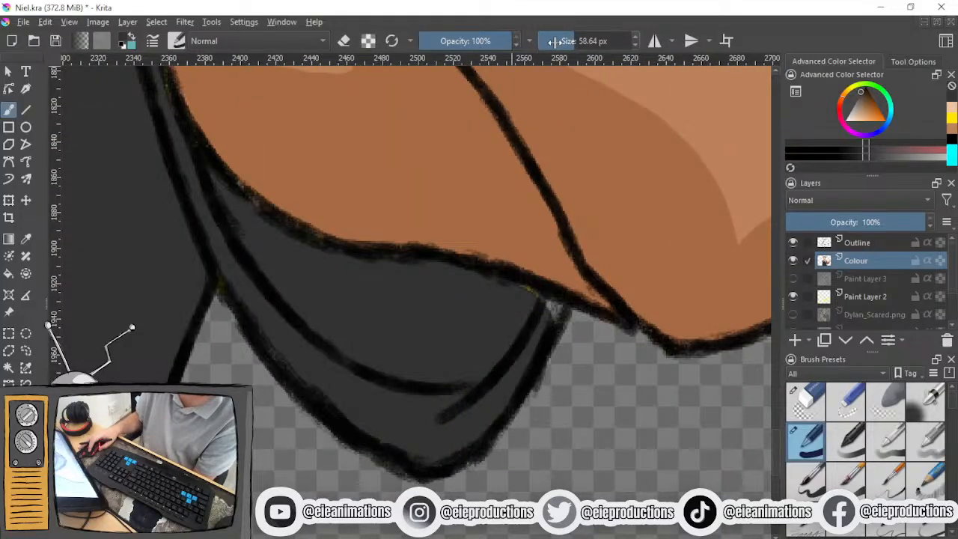
mouse_move(547, 326)
left_mouse_down()
mouse_move(546, 300)
mouse_move(526, 290)
mouse_move(545, 316)
left_mouse_up()
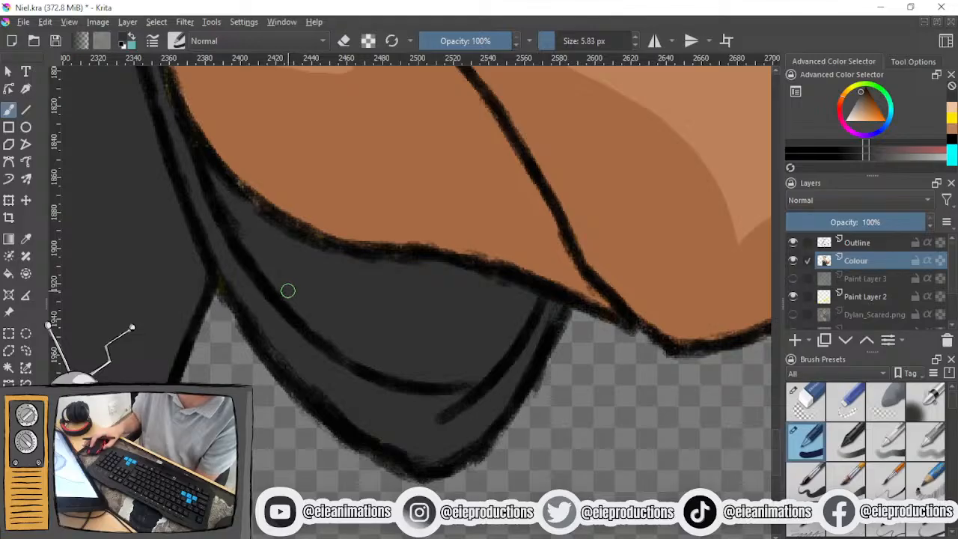
Fill the open shirt area between the collar, the shoulder seam and the sleeve folds with dark grey at 22.10 px
scroll(196, 218, "down", 4)
left_click_drag(195, 215, 226, 398)
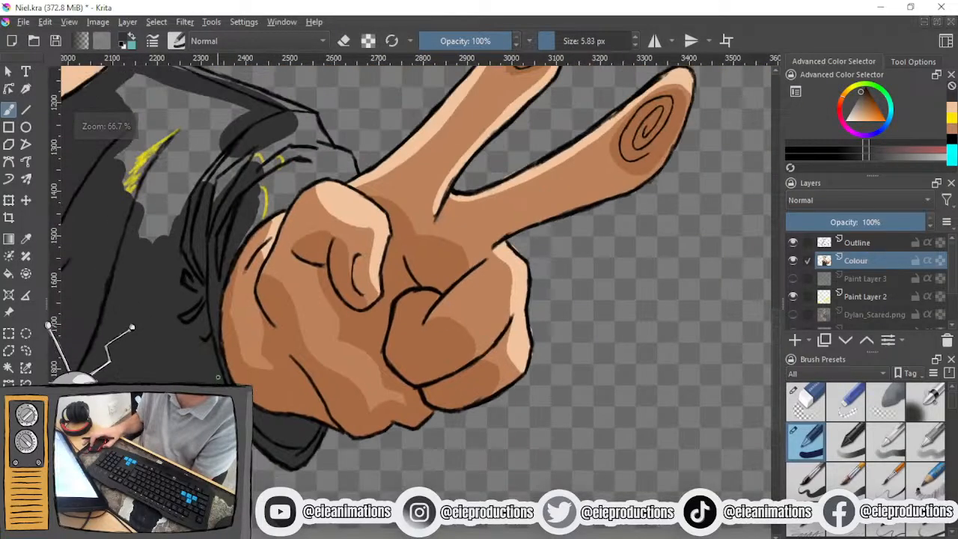
scroll(241, 191, "up", 2)
left_click_drag(241, 190, 363, 395)
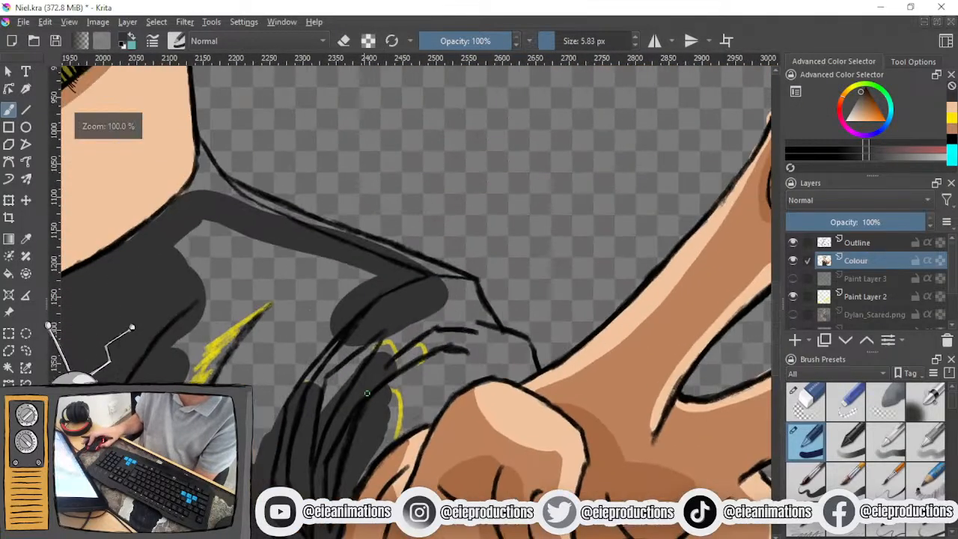
left_click(564, 41)
mouse_move(336, 337)
left_mouse_down()
mouse_move(269, 432)
mouse_move(271, 419)
left_mouse_up()
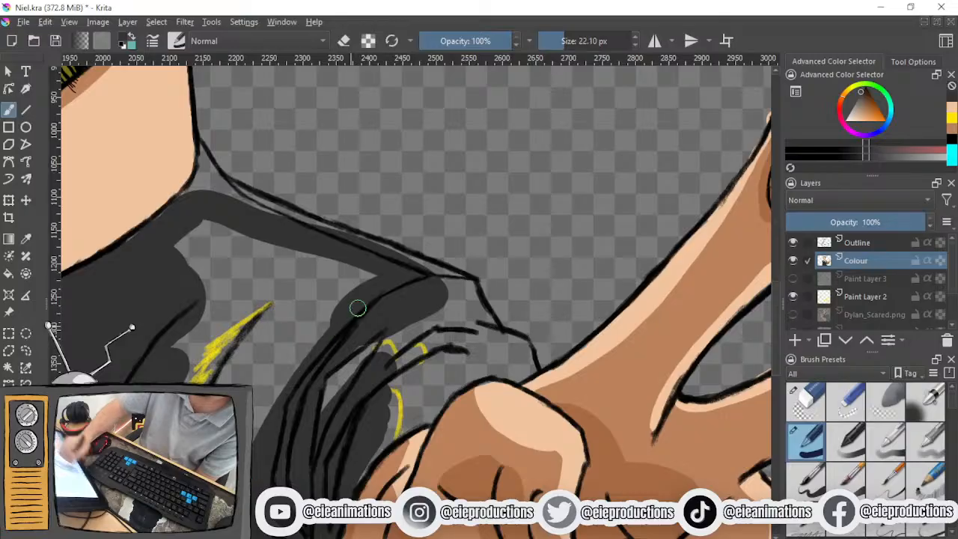
left_click_drag(329, 318, 263, 413)
left_click_drag(318, 304, 259, 386)
mouse_move(279, 306)
left_mouse_down()
mouse_move(223, 348)
mouse_move(217, 334)
mouse_move(191, 327)
mouse_move(174, 243)
mouse_move(168, 350)
mouse_move(253, 334)
mouse_move(275, 381)
mouse_move(259, 428)
left_mouse_up()
mouse_move(266, 382)
left_mouse_down()
mouse_move(258, 409)
mouse_move(320, 326)
mouse_move(363, 296)
mouse_move(268, 345)
mouse_move(260, 292)
mouse_move(215, 243)
mouse_move(228, 222)
mouse_move(247, 235)
mouse_move(241, 262)
mouse_move(269, 269)
mouse_move(338, 271)
left_mouse_up()
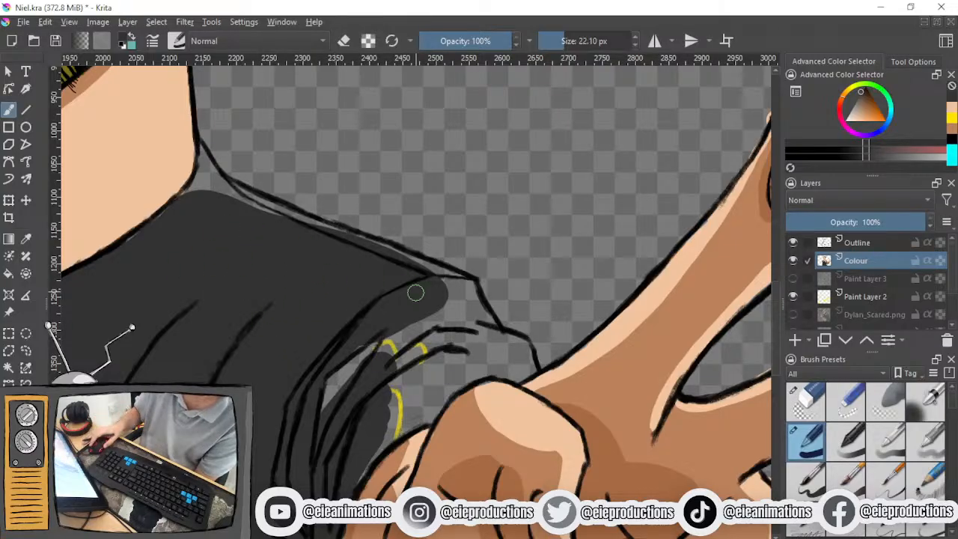
Fill the sleeve folds above the fist and the neck end of the shoulder seam strip with dark grey
mouse_move(429, 351)
left_mouse_down()
mouse_move(372, 306)
mouse_move(312, 383)
mouse_move(295, 434)
mouse_move(310, 407)
mouse_move(382, 350)
mouse_move(367, 374)
mouse_move(368, 349)
mouse_move(334, 345)
mouse_move(329, 288)
mouse_move(271, 353)
left_mouse_up()
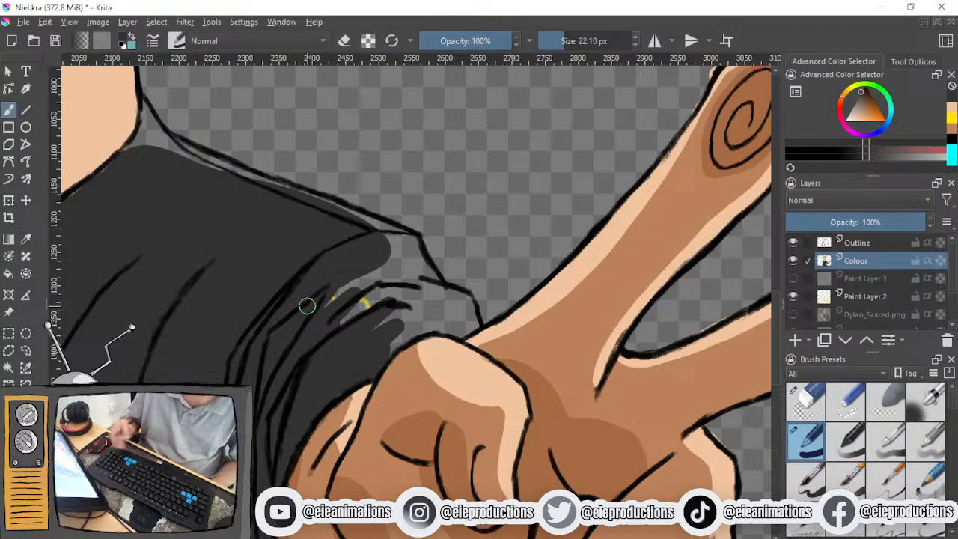
mouse_move(314, 305)
left_mouse_down()
mouse_move(359, 332)
mouse_move(407, 402)
left_mouse_up()
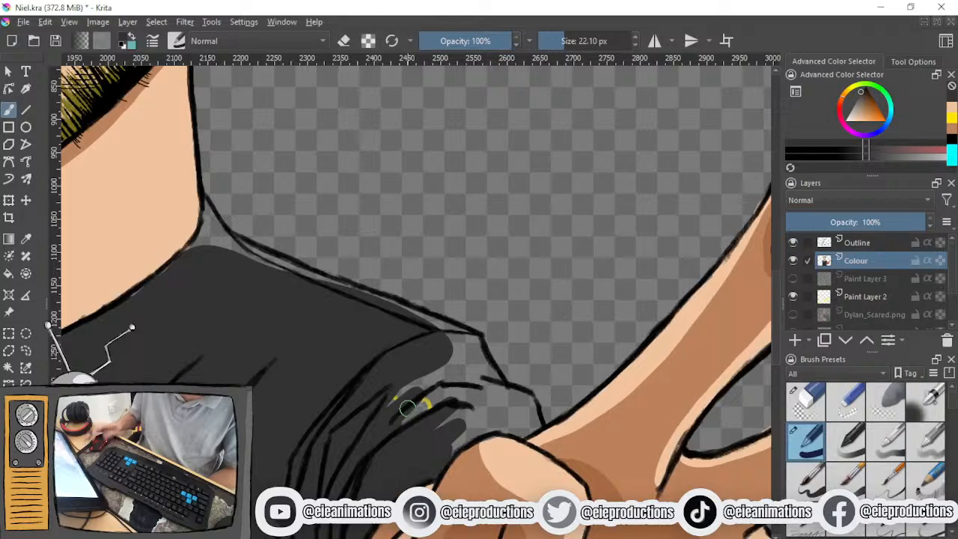
left_click_drag(203, 241, 171, 271)
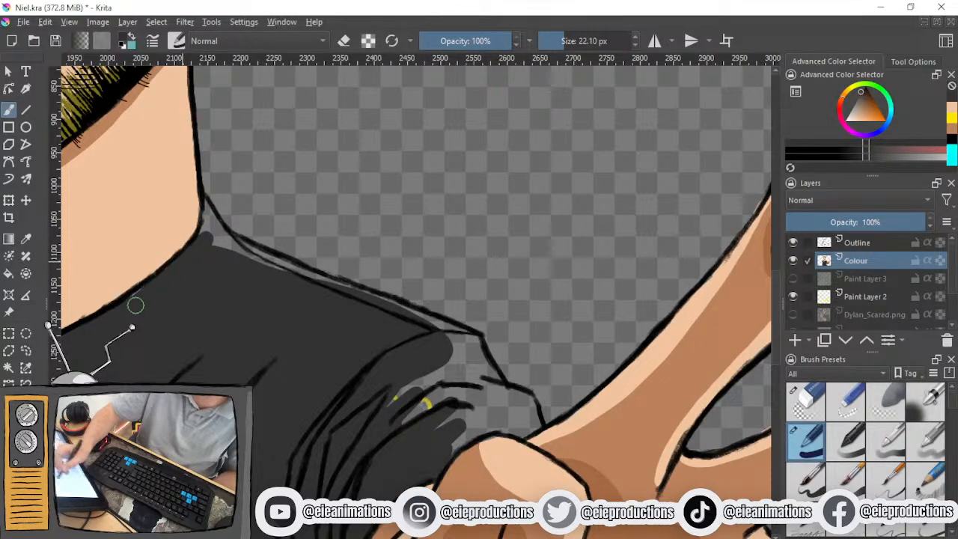
mouse_move(235, 261)
left_mouse_down()
mouse_move(279, 277)
mouse_move(230, 244)
mouse_move(366, 298)
mouse_move(293, 266)
left_mouse_up()
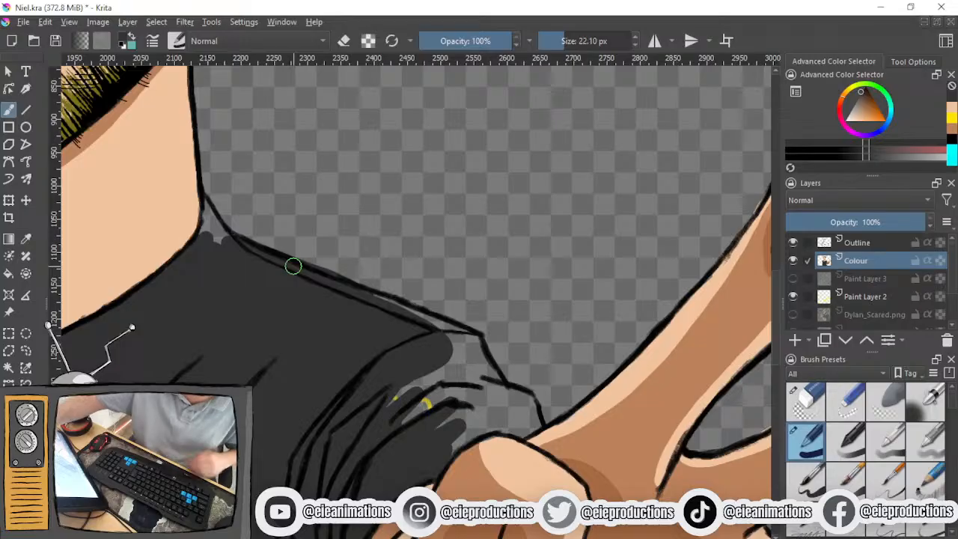
key("ctrl+z")
left_click_drag(240, 244, 340, 293)
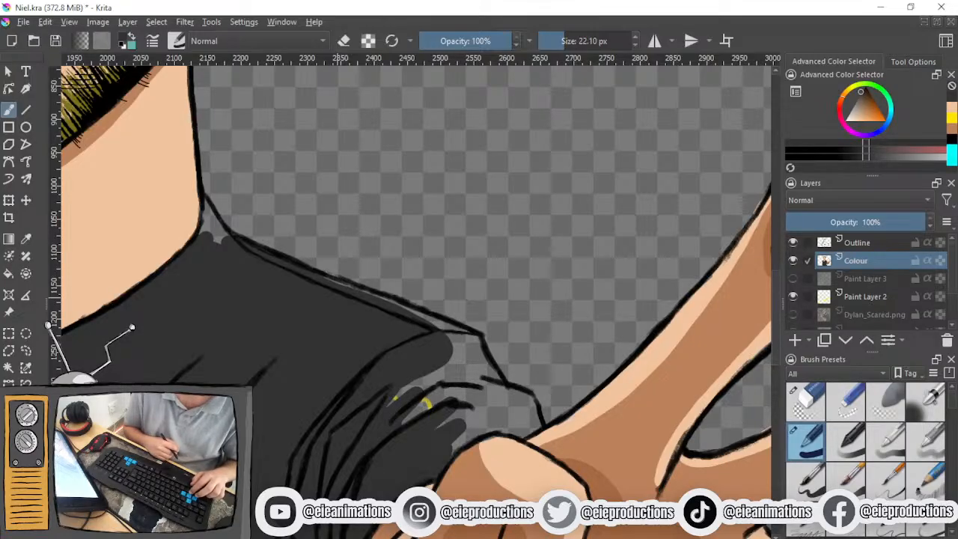
Fill the remaining sleeve end above the wrist and the rest of the shoulder seam strip with dark grey
left_click_drag(357, 327, 293, 292)
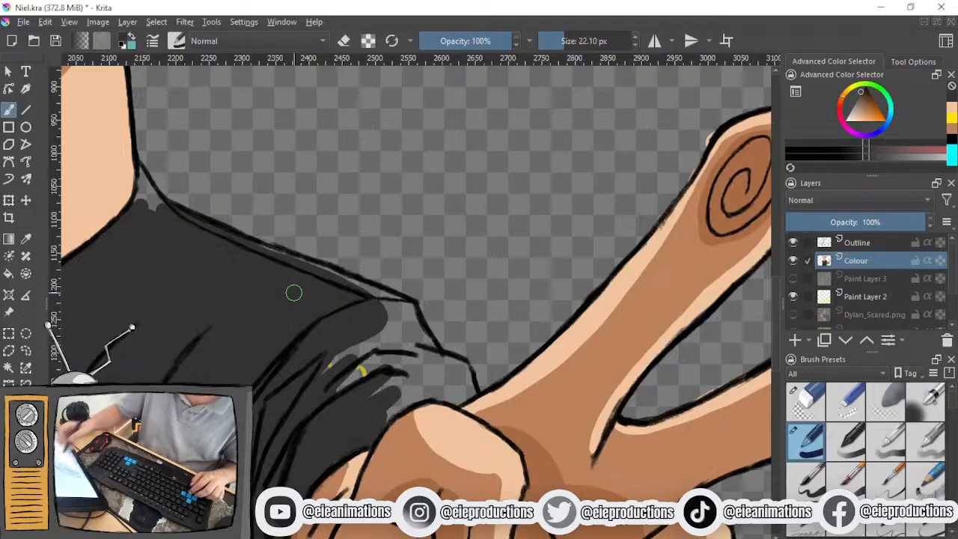
mouse_move(323, 378)
left_mouse_down()
mouse_move(351, 412)
mouse_move(379, 373)
mouse_move(410, 383)
mouse_move(375, 414)
mouse_move(399, 401)
mouse_move(382, 419)
mouse_move(425, 391)
mouse_move(404, 396)
mouse_move(445, 382)
mouse_move(430, 387)
mouse_move(461, 395)
mouse_move(453, 399)
mouse_move(461, 373)
mouse_move(467, 389)
mouse_move(460, 367)
mouse_move(412, 351)
mouse_move(464, 375)
mouse_move(438, 361)
mouse_move(467, 393)
mouse_move(465, 384)
mouse_move(402, 359)
mouse_move(418, 375)
mouse_move(363, 342)
mouse_move(383, 368)
left_mouse_up()
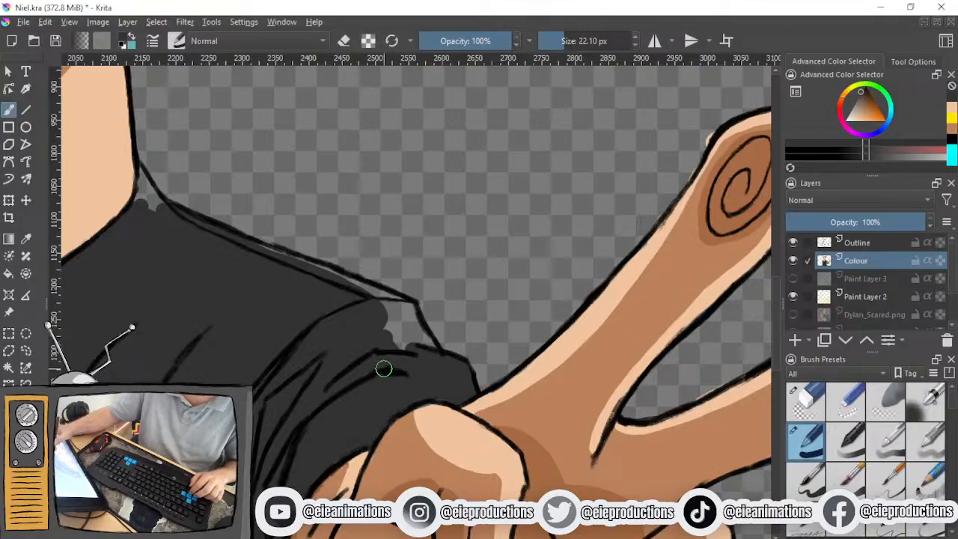
mouse_move(383, 369)
left_mouse_down()
mouse_move(395, 368)
mouse_move(396, 345)
left_mouse_up()
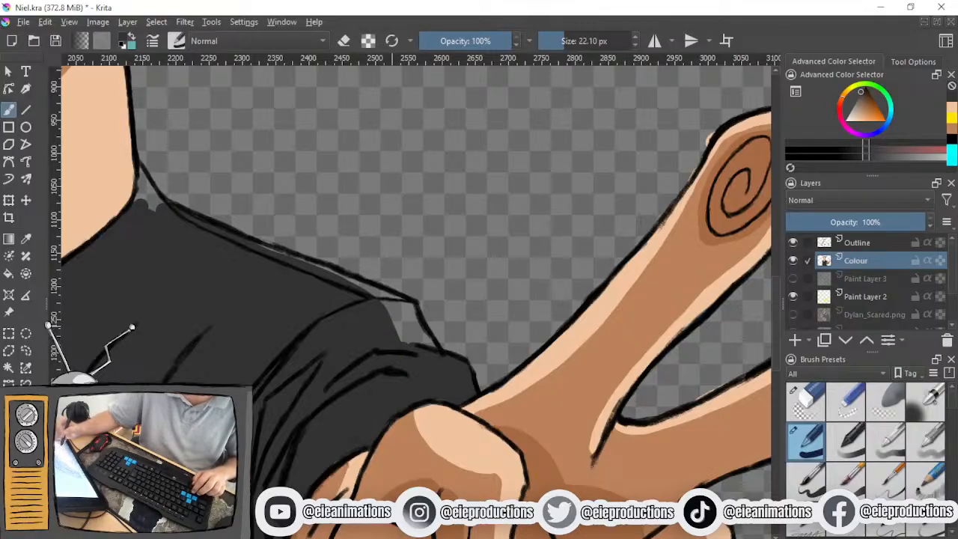
mouse_move(395, 346)
left_mouse_down()
mouse_move(400, 355)
mouse_move(396, 312)
mouse_move(428, 349)
left_mouse_up()
mouse_move(398, 306)
left_mouse_down()
mouse_move(427, 357)
mouse_move(406, 309)
mouse_move(366, 285)
mouse_move(397, 306)
mouse_move(385, 311)
mouse_move(419, 323)
mouse_move(431, 355)
mouse_move(387, 308)
mouse_move(317, 279)
mouse_move(356, 286)
mouse_move(259, 254)
mouse_move(343, 288)
mouse_move(274, 263)
mouse_move(305, 270)
mouse_move(253, 246)
left_mouse_up()
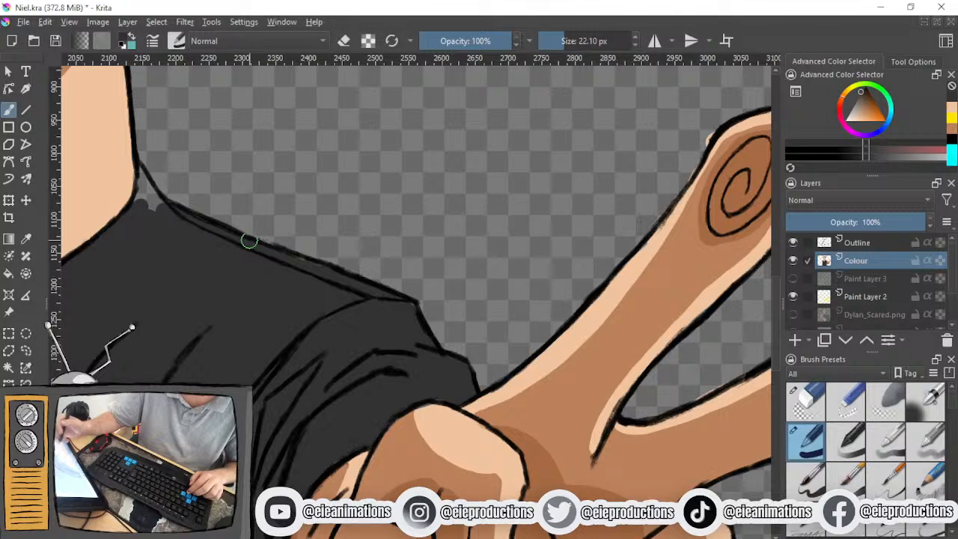
Reduce the brush to 13.39 px and fill the remaining gap between the collar, neck and shoulder seam with dark grey
left_click_drag(231, 235, 330, 334)
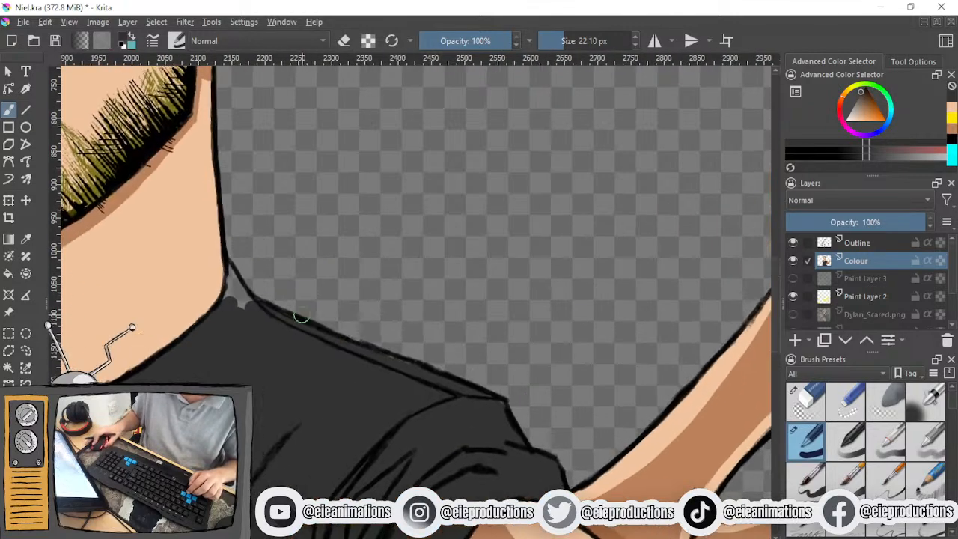
left_click(558, 41)
mouse_move(233, 306)
left_mouse_down()
mouse_move(229, 289)
mouse_move(250, 312)
mouse_move(224, 271)
mouse_move(246, 307)
mouse_move(229, 278)
mouse_move(247, 298)
left_mouse_up()
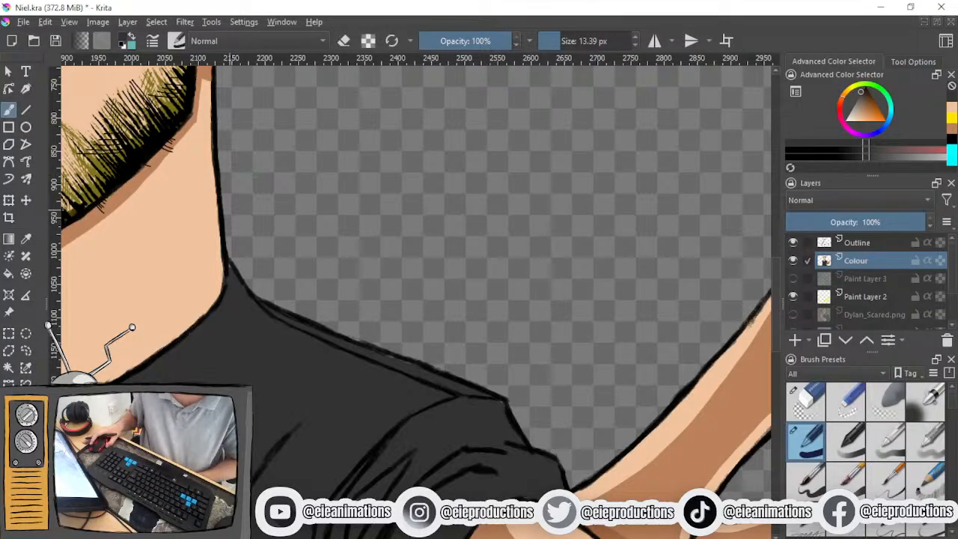
Examine the grey-filled shirt from the shoulders to the hem, and the portrait as a whole, for missed areas
left_click_drag(459, 271, 518, 265)
mouse_move(399, 233)
left_mouse_down()
mouse_move(560, 225)
mouse_move(679, 178)
left_mouse_up()
left_click_drag(376, 276, 641, 192)
left_click_drag(423, 322, 398, 193)
left_click_drag(401, 300, 340, 177)
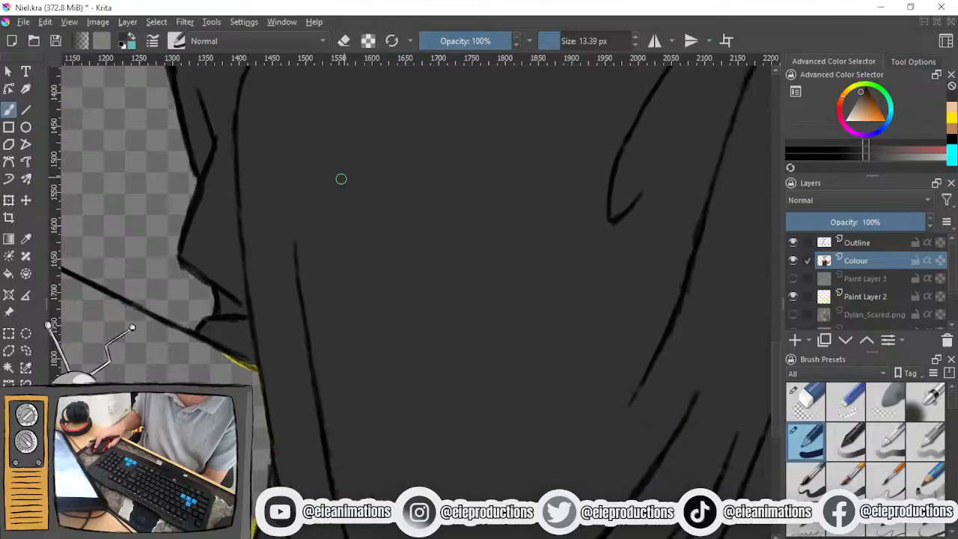
left_click_drag(377, 328, 353, 167)
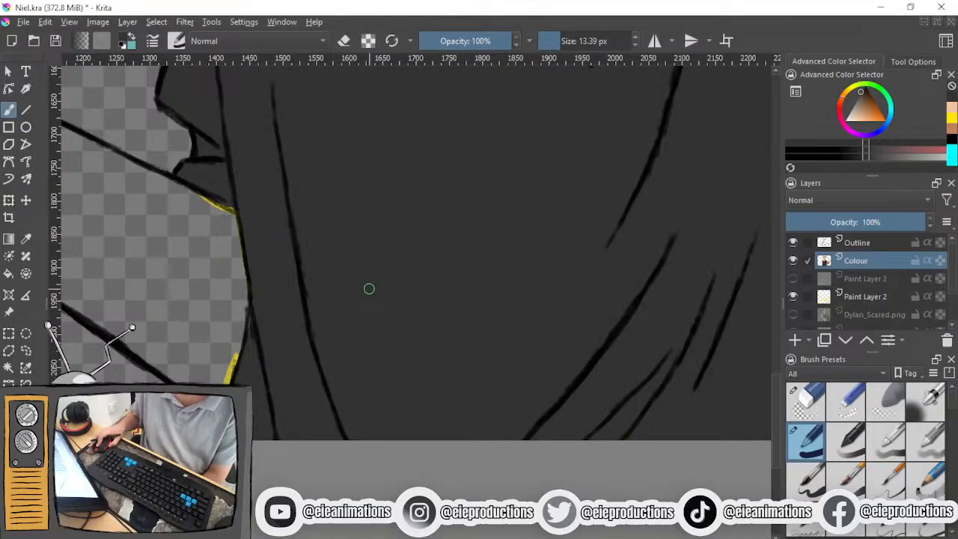
mouse_move(368, 287)
left_mouse_down()
mouse_move(336, 235)
mouse_move(366, 302)
mouse_move(367, 346)
left_mouse_up()
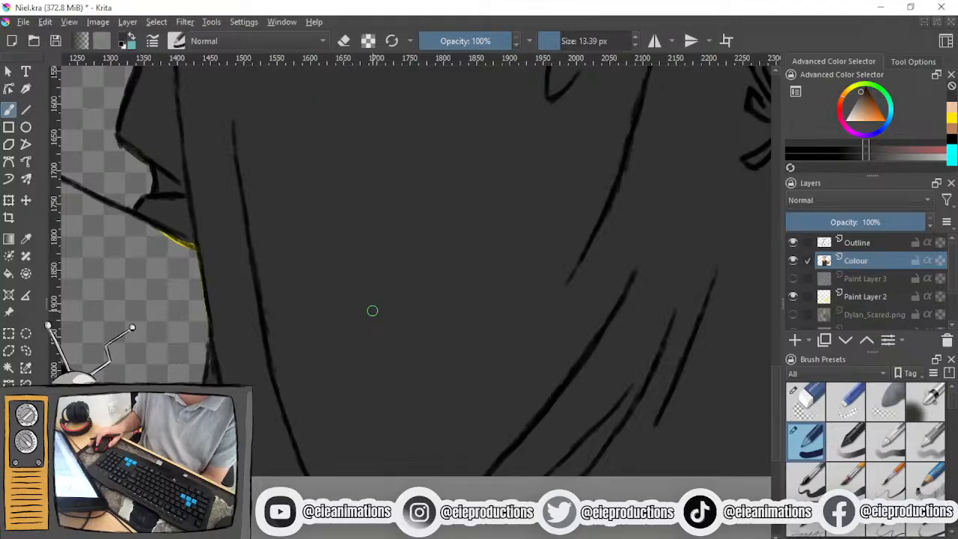
left_click_drag(357, 279, 401, 370)
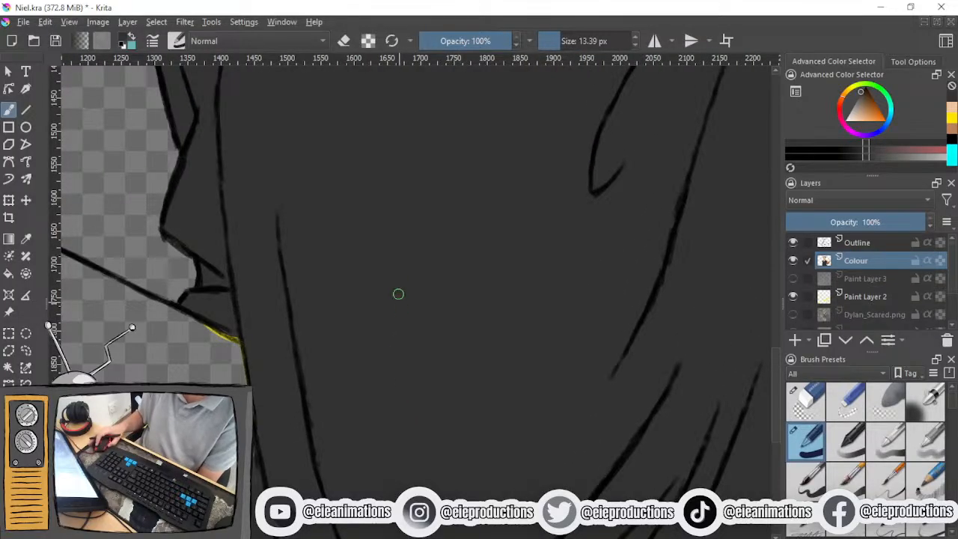
scroll(398, 294, "down", 5)
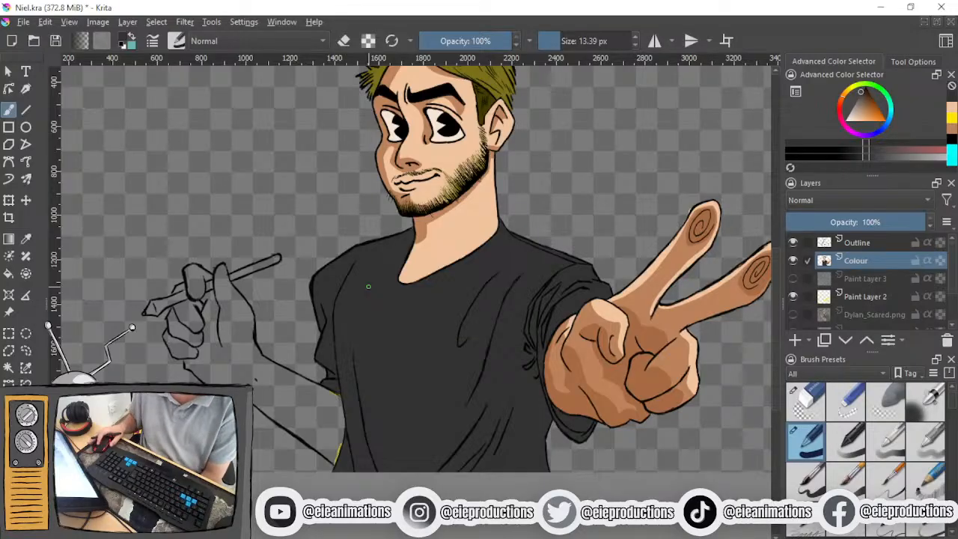
left_click_drag(378, 304, 305, 292)
left_click_drag(431, 309, 453, 317)
scroll(378, 351, "up", 1)
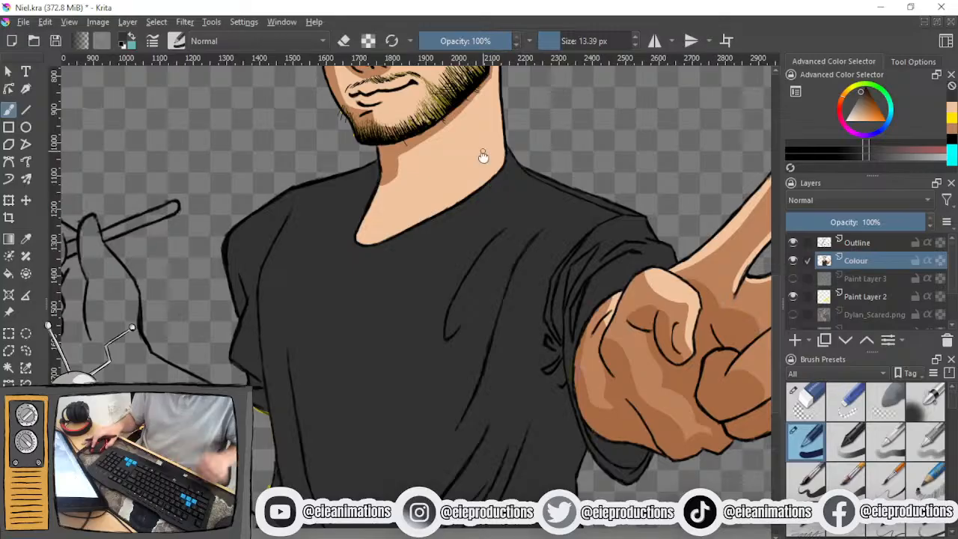
left_click_drag(483, 156, 449, 226)
Sample the darker shadow grey from the shirt in the Dylan_Scared.png reference, leaving the reference hidden and the Colour layer visible
left_click(689, 334, "ctrl")
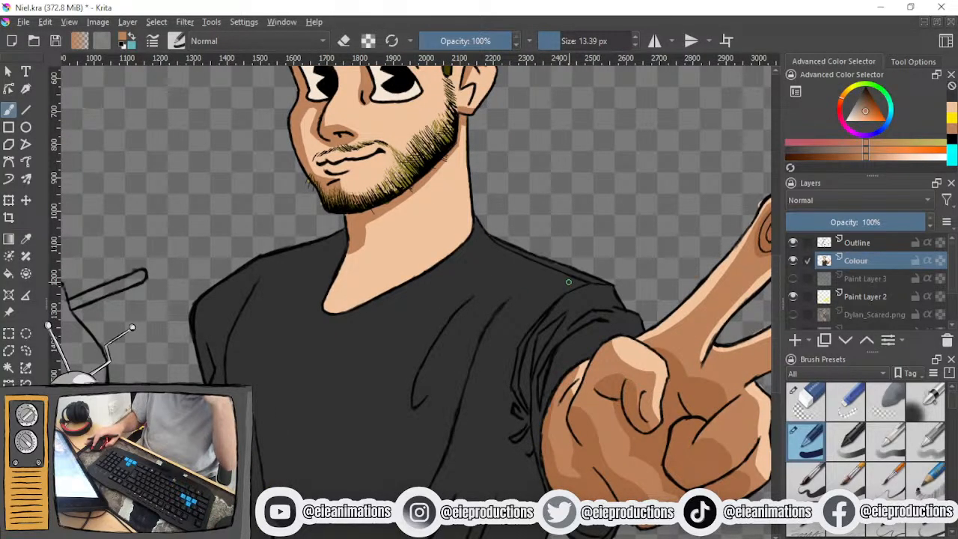
left_click(792, 314)
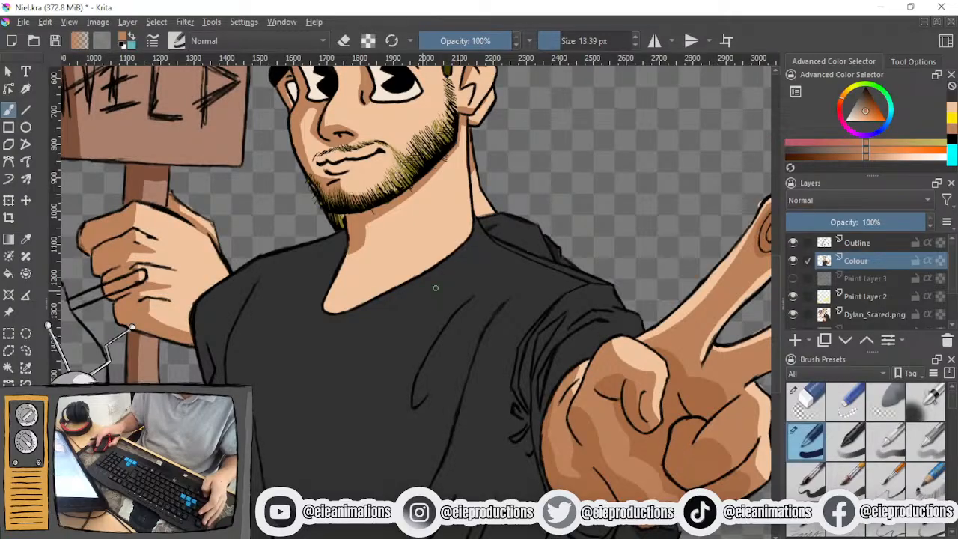
scroll(524, 288, "up", 1)
scroll(522, 295, "down", 4)
scroll(721, 299, "up", 2)
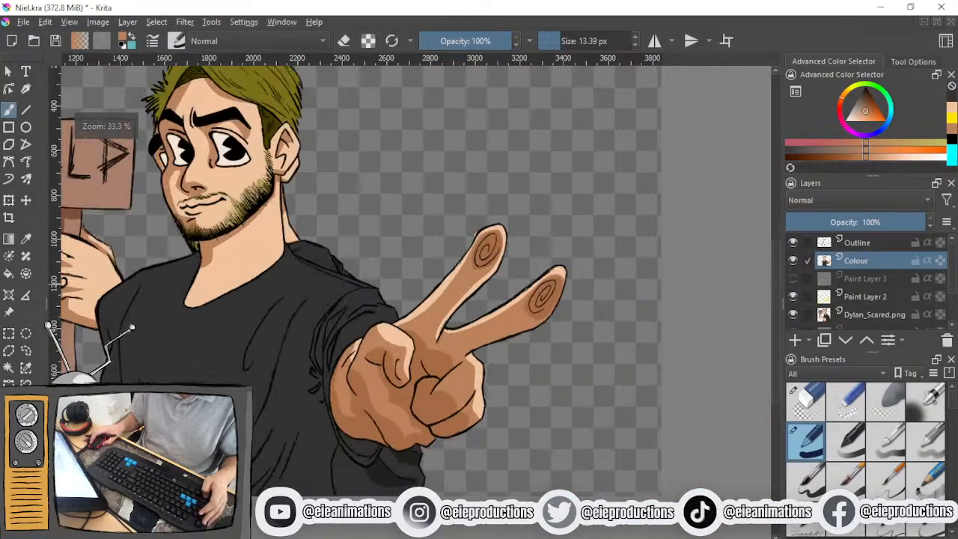
left_click(792, 261)
scroll(197, 307, "up", 1)
scroll(197, 306, "up", 2)
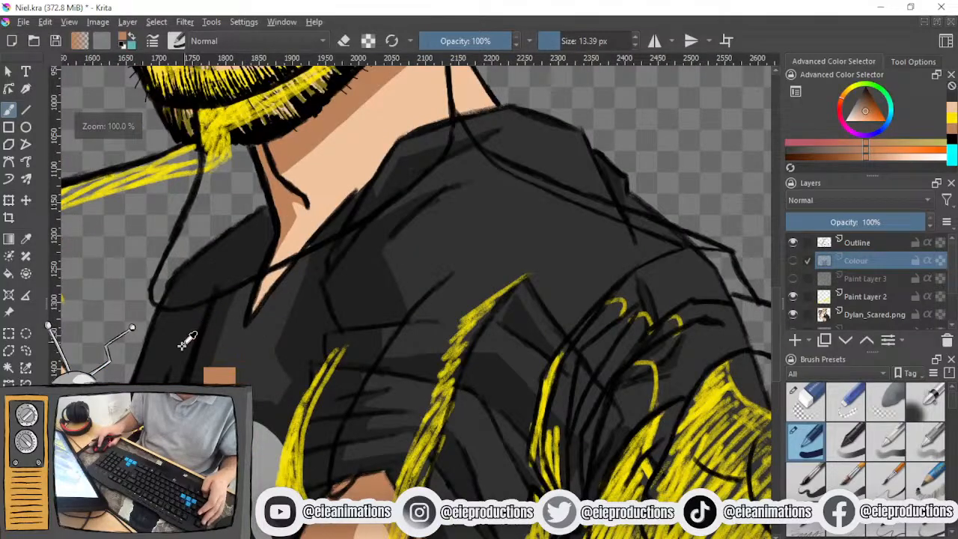
left_click(189, 330, "ctrl")
left_click(792, 314)
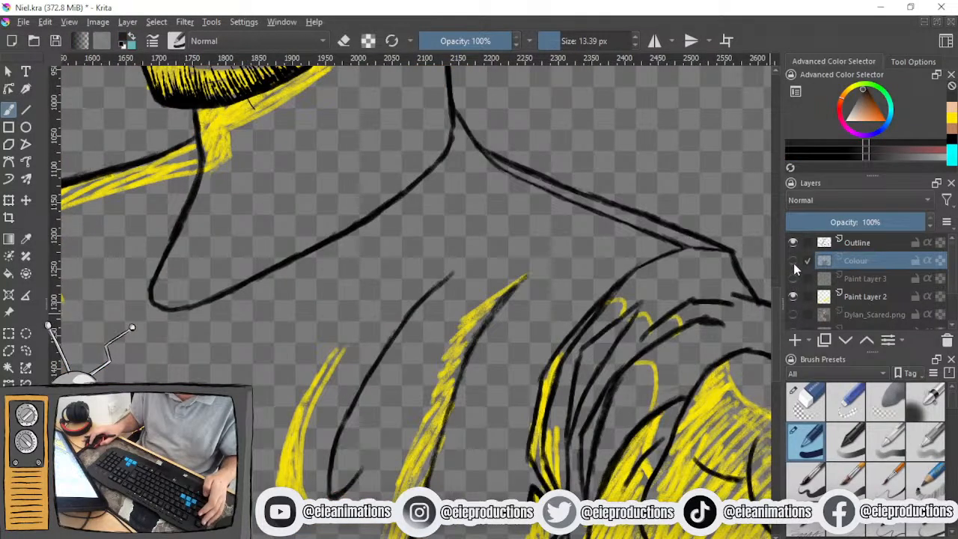
left_click(792, 261)
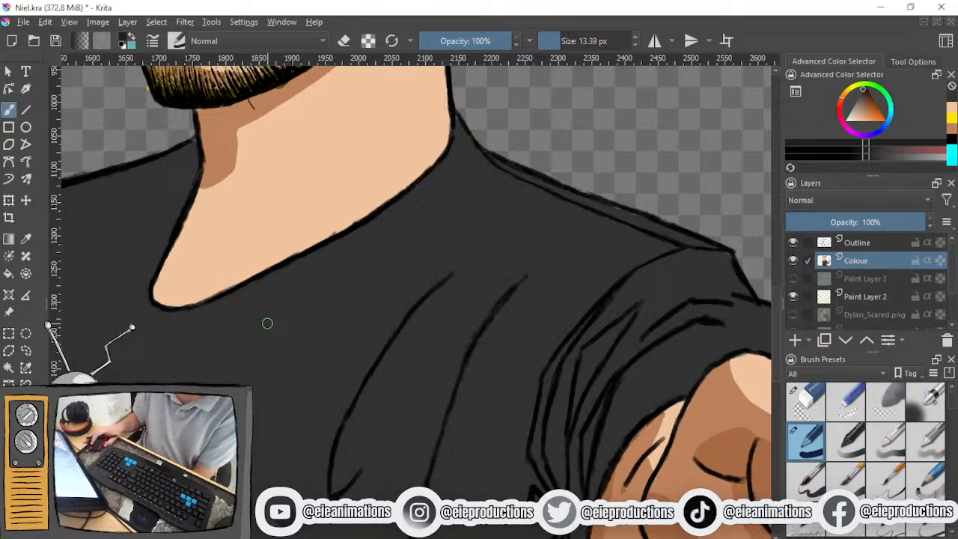
Move Paint Layer 2 with the yellow shading guides above the Colour layer
scroll(267, 322, "down", 2)
left_click_drag(303, 326, 194, 251)
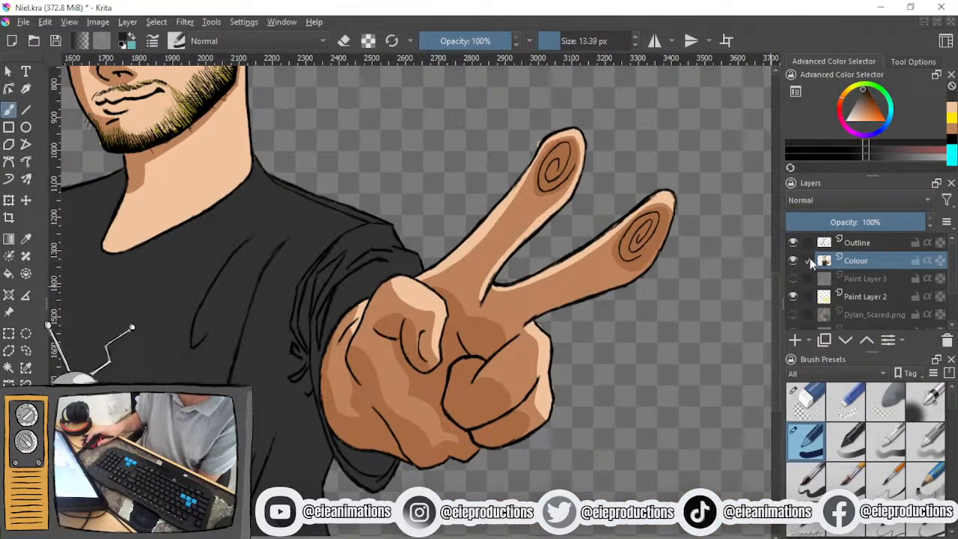
left_click(792, 297)
left_click_drag(797, 296, 800, 258)
left_click_drag(352, 358, 465, 387)
scroll(456, 304, "up", 3)
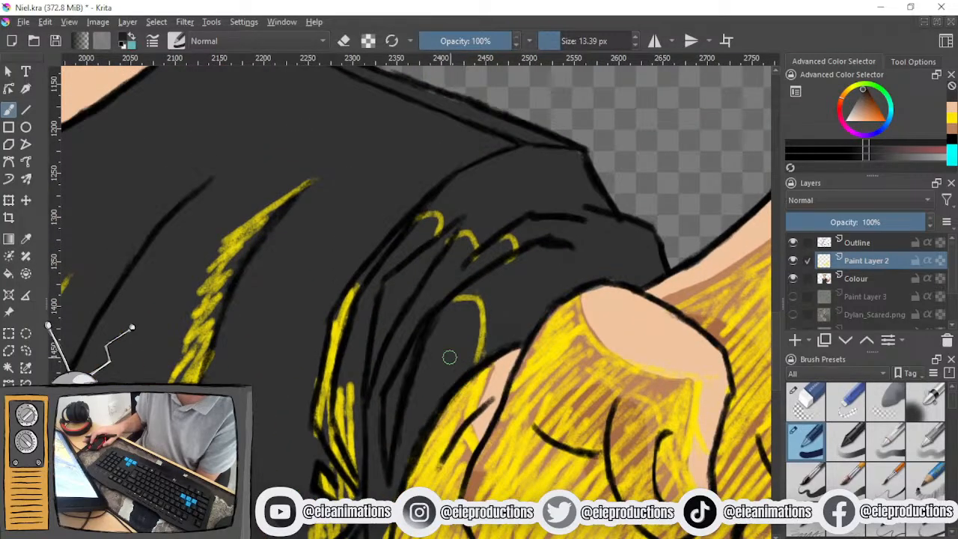
Try to paint darker grey shadows over the yellow guide marks in the sleeve folds on Paint Layer 2
mouse_move(464, 366)
left_mouse_down()
mouse_move(474, 319)
mouse_move(447, 311)
mouse_move(457, 304)
mouse_move(477, 312)
mouse_move(466, 368)
mouse_move(474, 345)
left_mouse_up()
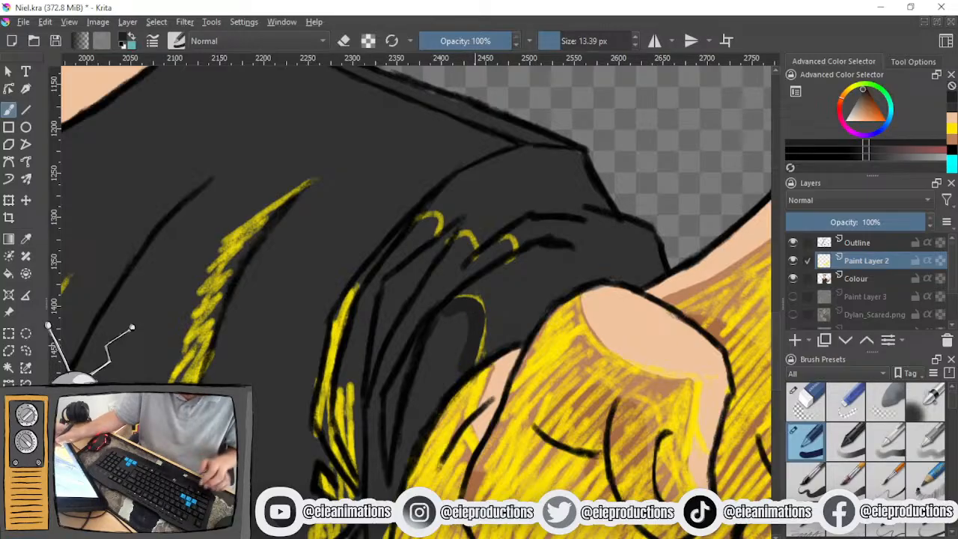
key("ctrl+z")
mouse_move(464, 368)
left_mouse_down()
mouse_move(478, 324)
mouse_move(452, 299)
left_mouse_up()
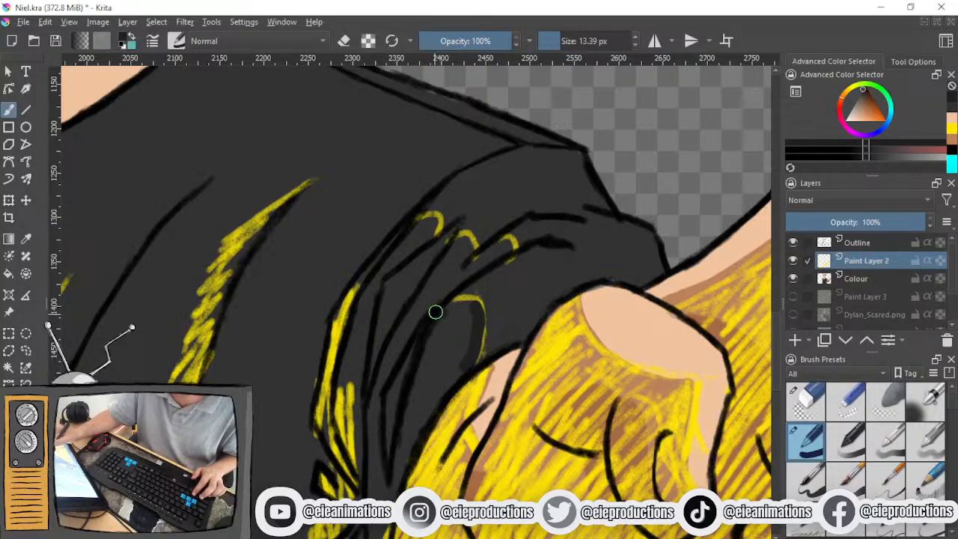
mouse_move(434, 312)
left_mouse_down()
mouse_move(474, 302)
mouse_move(481, 367)
left_mouse_up()
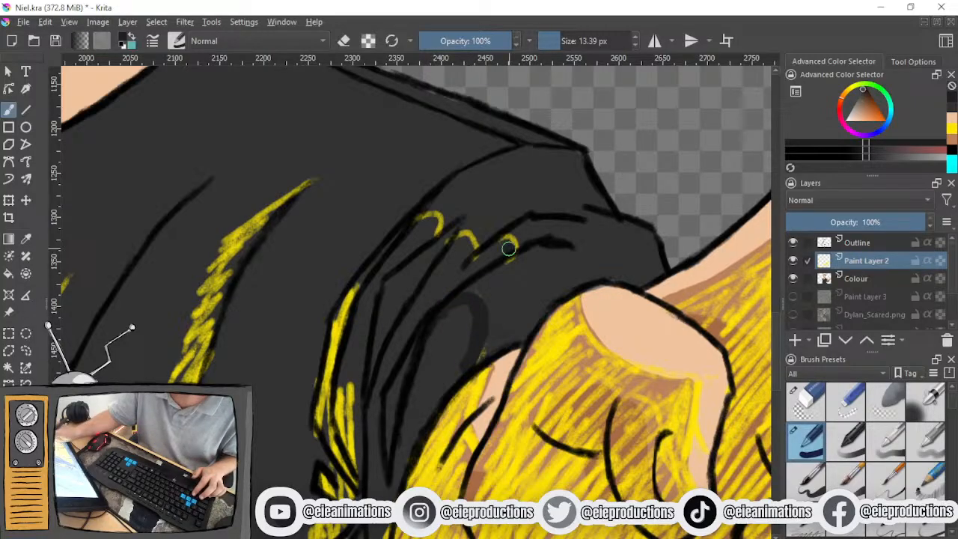
mouse_move(509, 246)
left_mouse_down()
mouse_move(485, 231)
mouse_move(462, 257)
mouse_move(463, 238)
mouse_move(432, 224)
mouse_move(426, 235)
mouse_move(435, 223)
mouse_move(425, 217)
mouse_move(417, 228)
mouse_move(436, 221)
mouse_move(429, 242)
mouse_move(435, 221)
mouse_move(414, 227)
mouse_move(431, 220)
mouse_move(430, 237)
mouse_move(436, 219)
mouse_move(406, 235)
left_mouse_up()
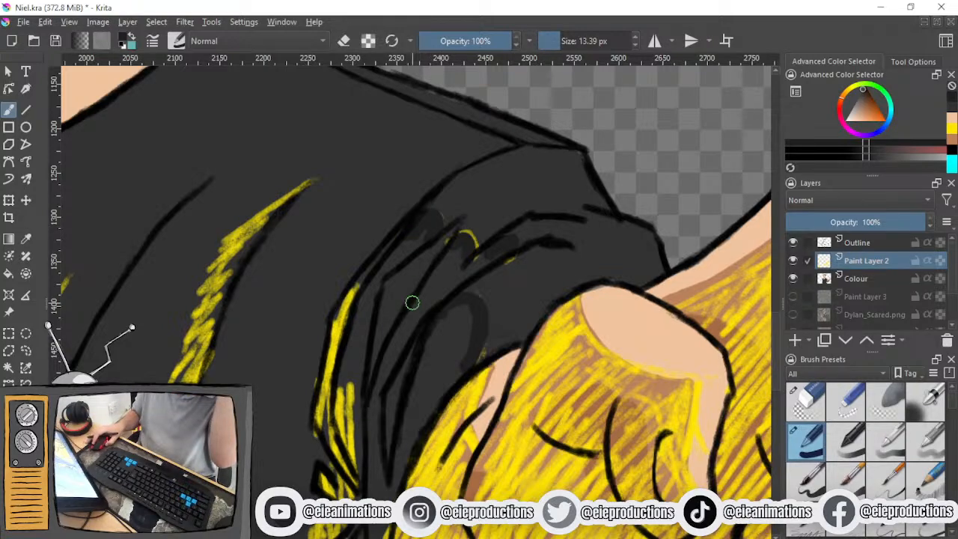
left_click_drag(412, 299, 448, 198)
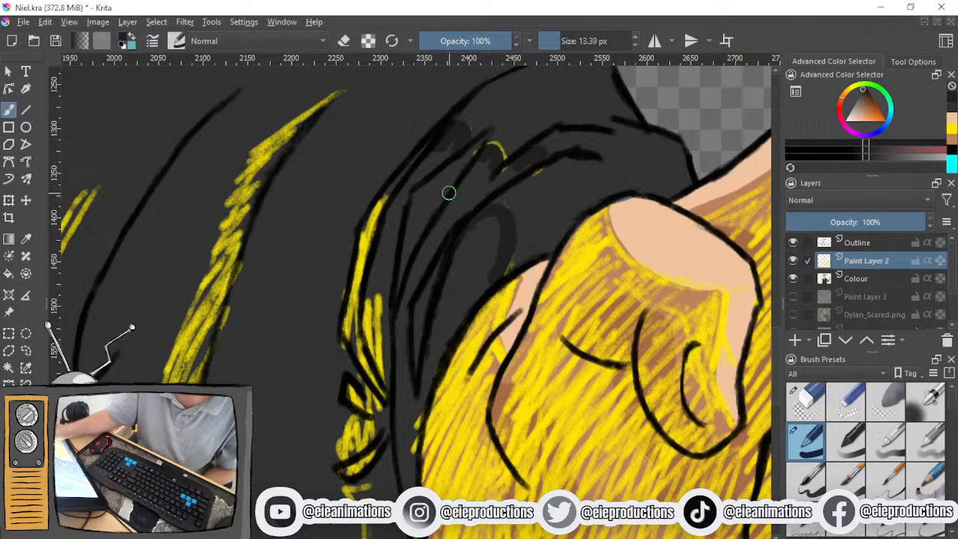
Try to shade the cuff under the fist on Paint Layer 2, edging it at 2.99 px and filling it at 18.87 px
scroll(374, 279, "down", 2)
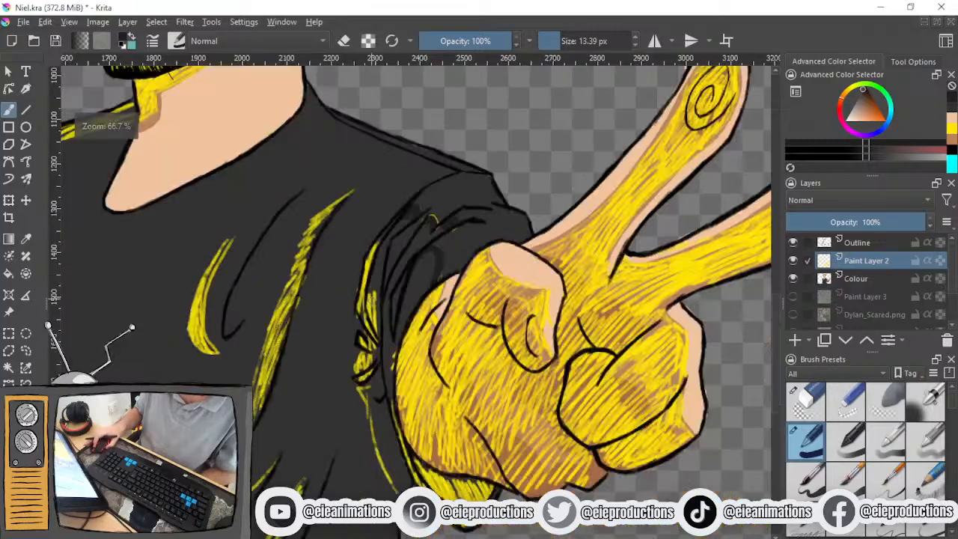
left_click_drag(394, 392, 374, 281)
scroll(376, 290, "up", 1)
left_click(550, 39)
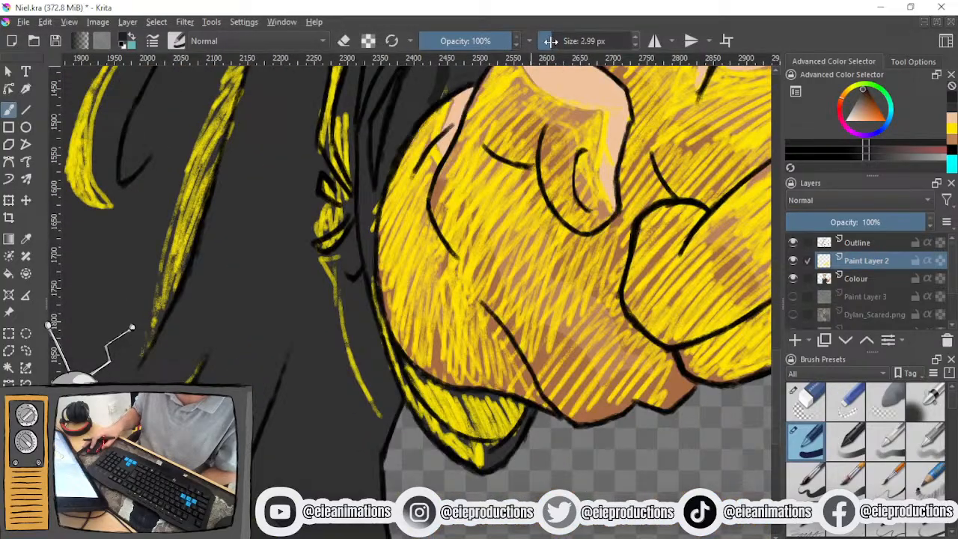
left_click_drag(454, 453, 393, 333)
scroll(397, 337, "up", 2)
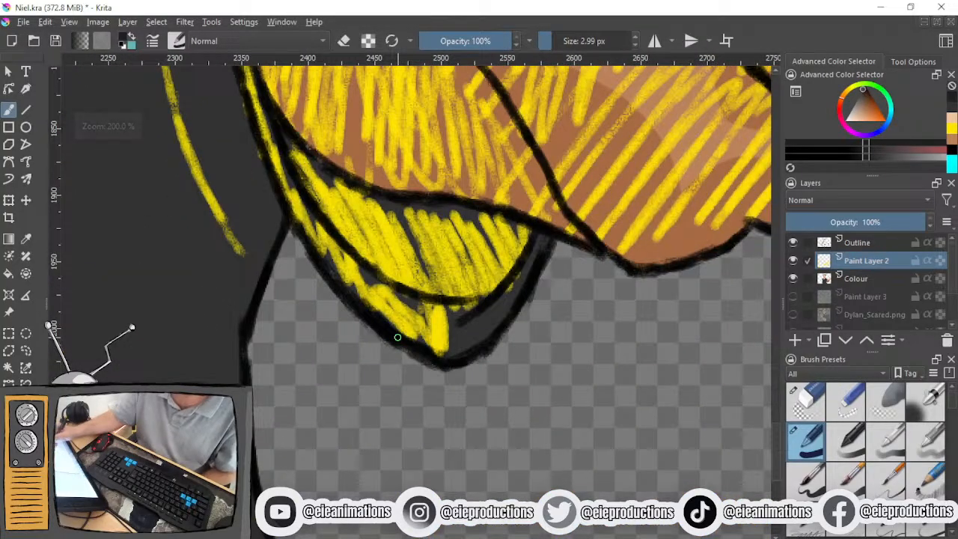
mouse_move(472, 303)
left_mouse_down()
mouse_move(444, 322)
mouse_move(444, 352)
mouse_move(446, 320)
mouse_move(444, 345)
mouse_move(446, 326)
mouse_move(476, 306)
left_mouse_up()
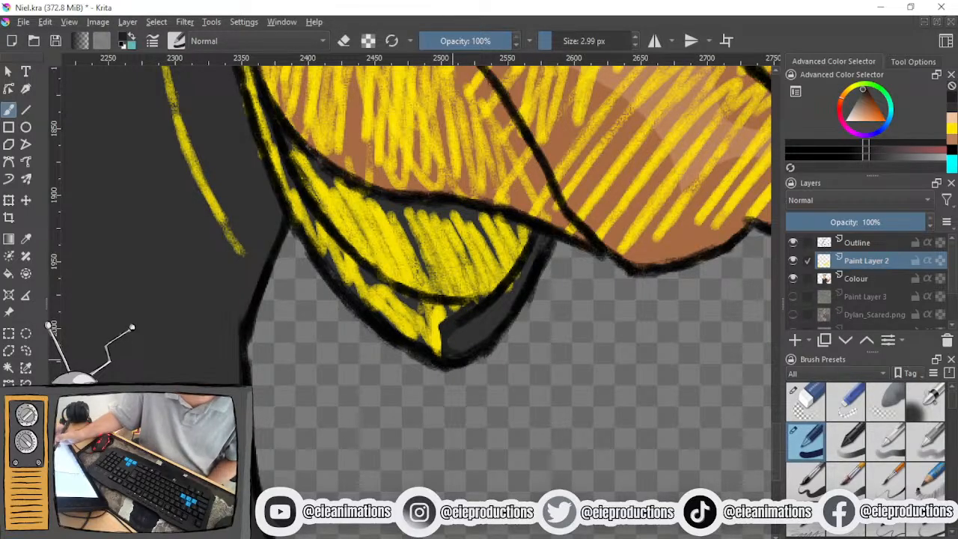
left_click(560, 43)
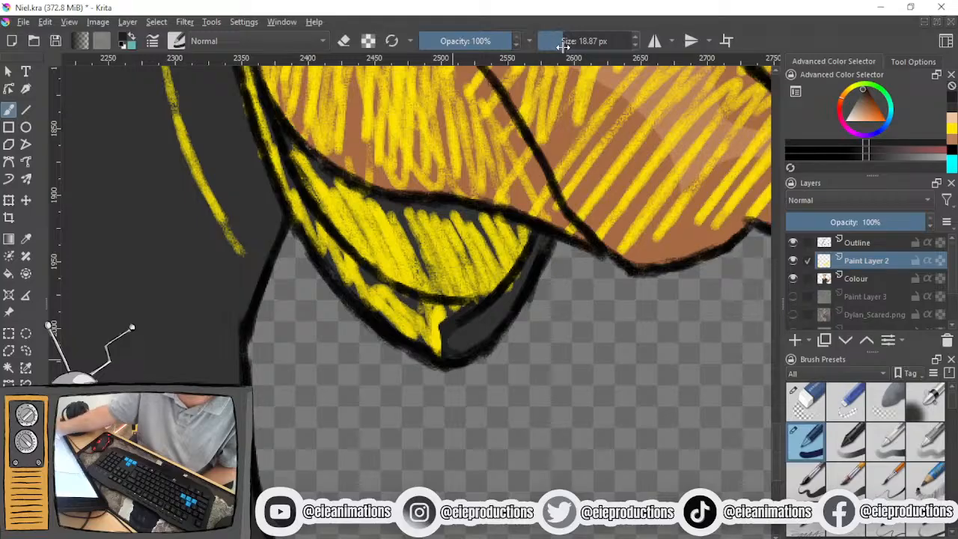
mouse_move(377, 271)
left_mouse_down()
mouse_move(310, 197)
mouse_move(321, 232)
mouse_move(371, 294)
mouse_move(390, 287)
mouse_move(413, 322)
left_mouse_up()
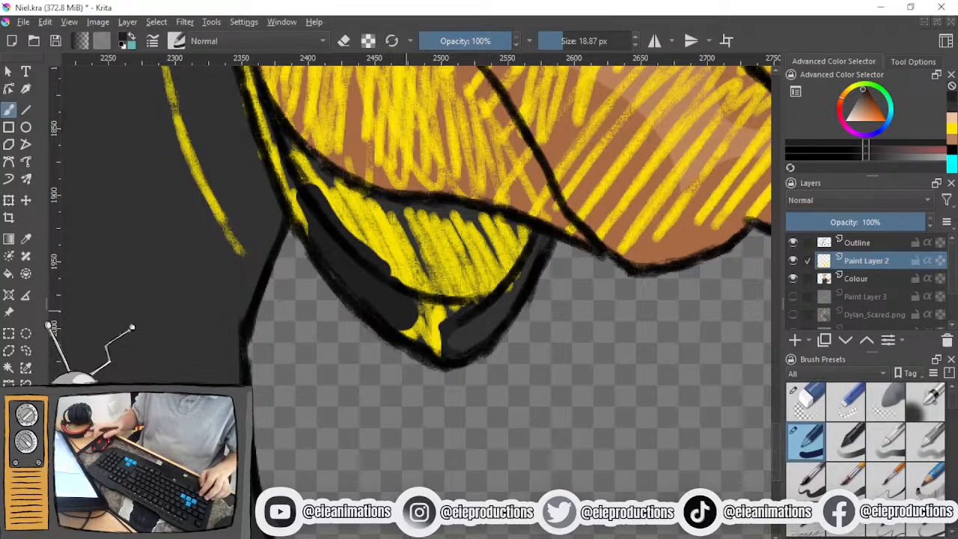
Undo the shadow strokes made on Paint Layer 2 across the cuff and sleeve folds
key("ctrl+z")
key("ctrl+z")
scroll(421, 265, "down", 2)
left_click_drag(422, 259, 450, 417)
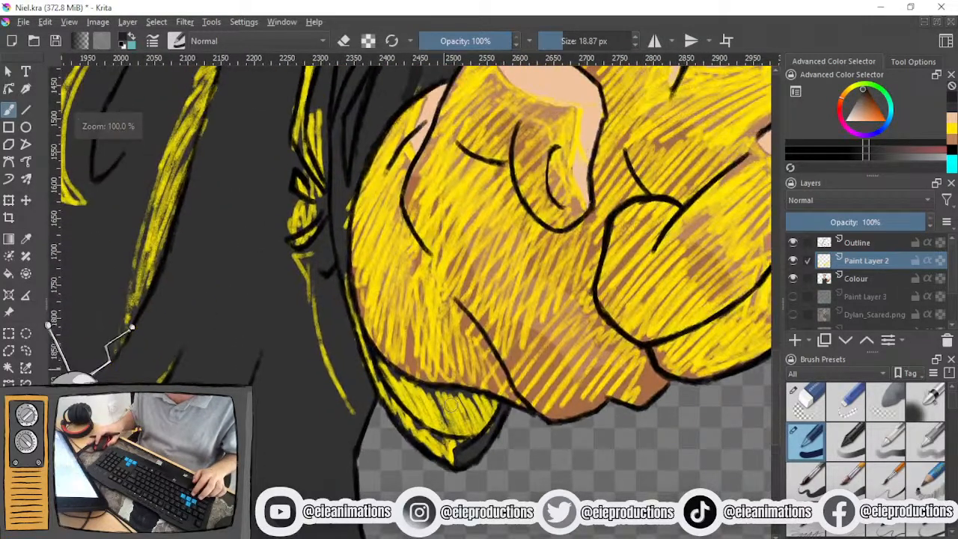
scroll(441, 287, "up", 5)
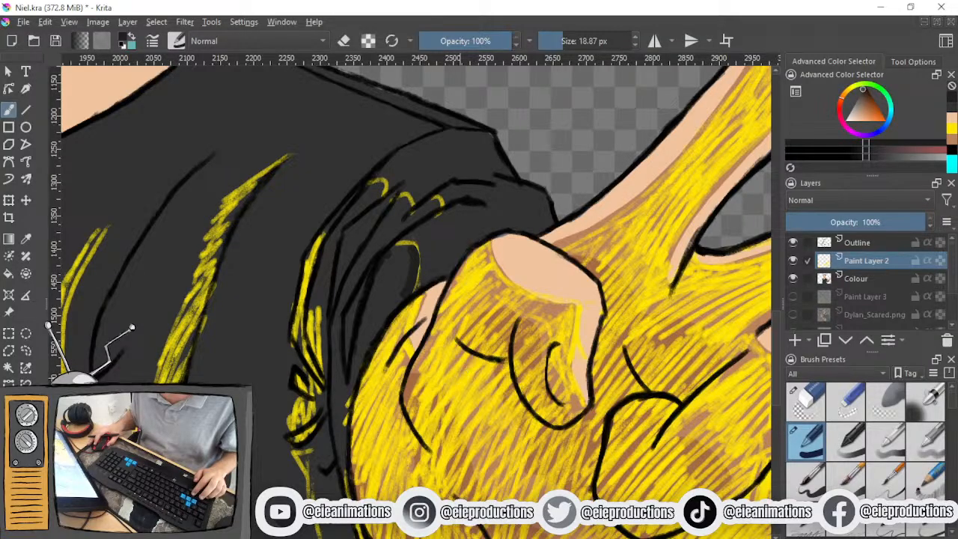
Lower the opacity of Paint Layer 2 to dim the yellow guides, and make Colour the active layer
left_click(854, 277)
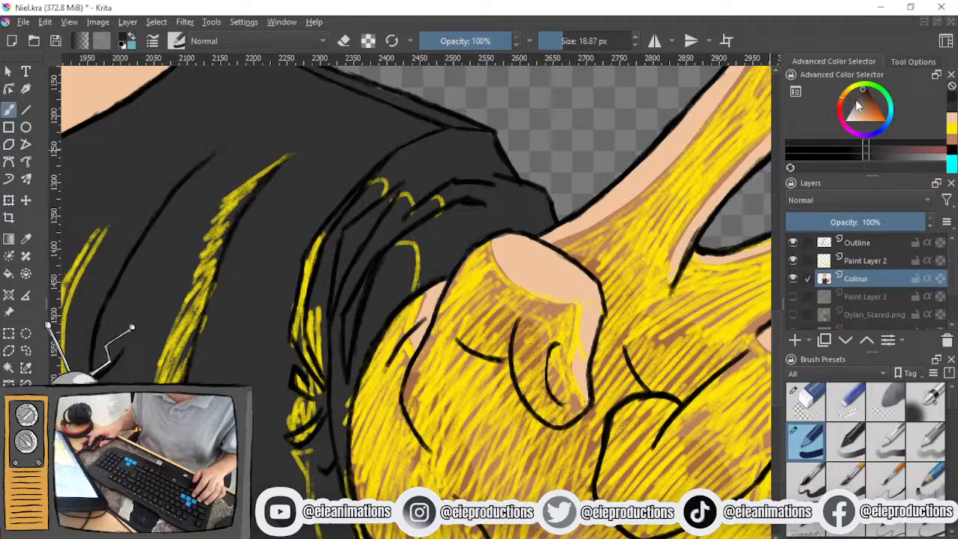
left_click(853, 260)
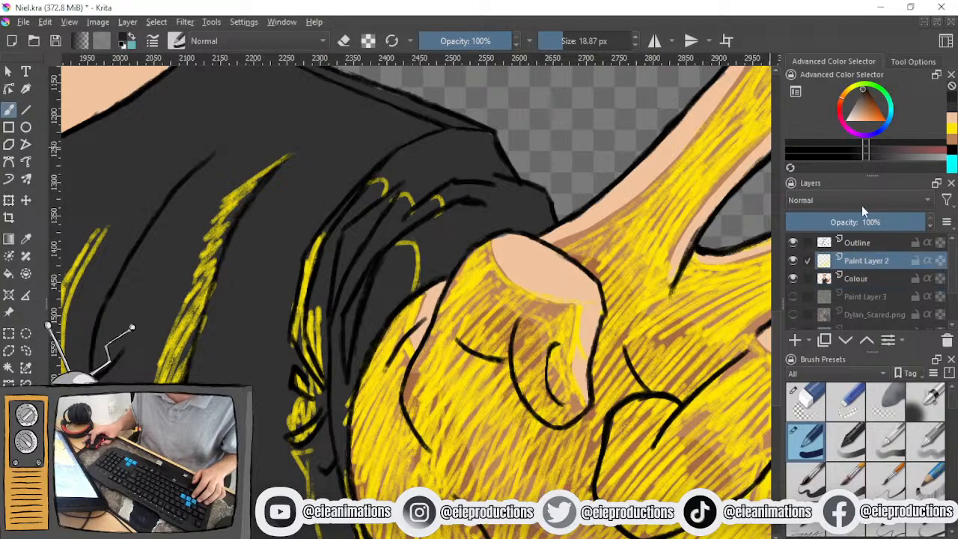
left_click(861, 278)
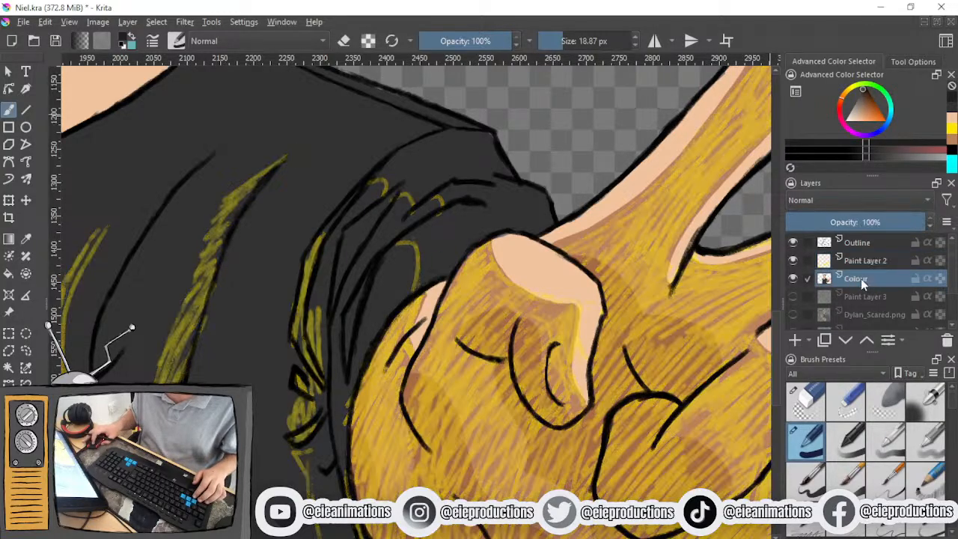
Reduce the brush size to 11.10 px and paint darker grey shadow edges inside the yellow guides on the upper sleeve folds
scroll(449, 260, "up", 1)
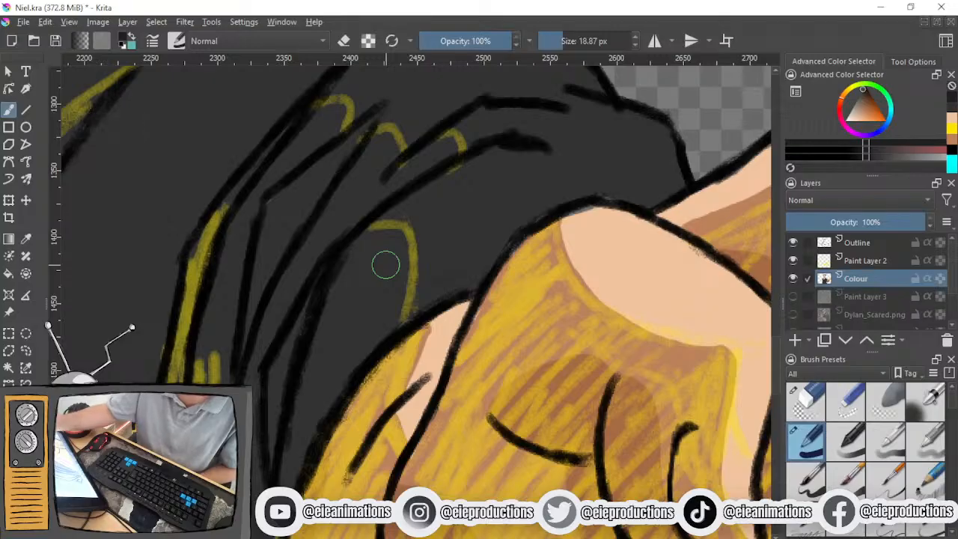
left_click(559, 41)
mouse_move(399, 314)
left_mouse_down()
mouse_move(412, 267)
mouse_move(381, 229)
mouse_move(364, 246)
left_mouse_up()
mouse_move(459, 154)
left_mouse_down()
mouse_move(445, 141)
mouse_move(393, 153)
mouse_move(375, 142)
left_mouse_up()
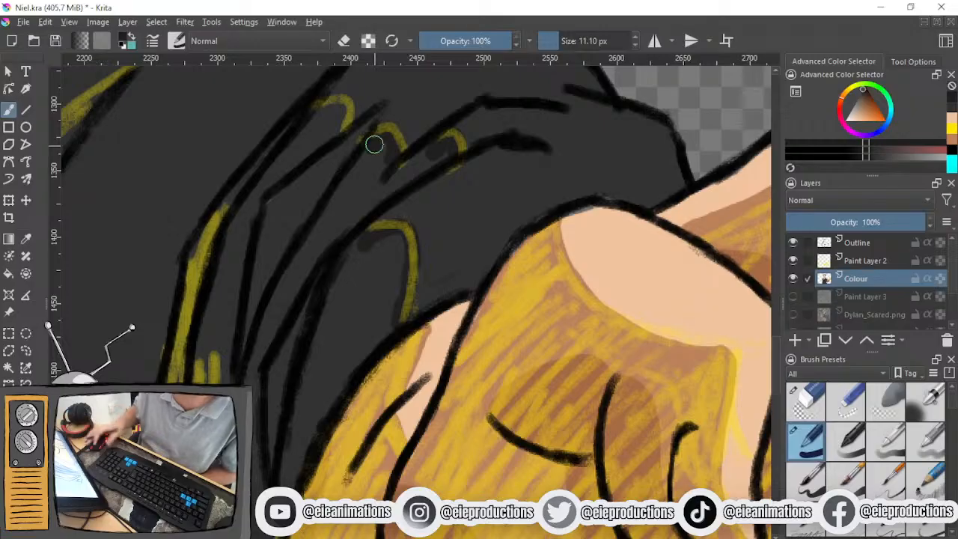
right_click(362, 193)
left_click_drag(486, 185, 513, 360)
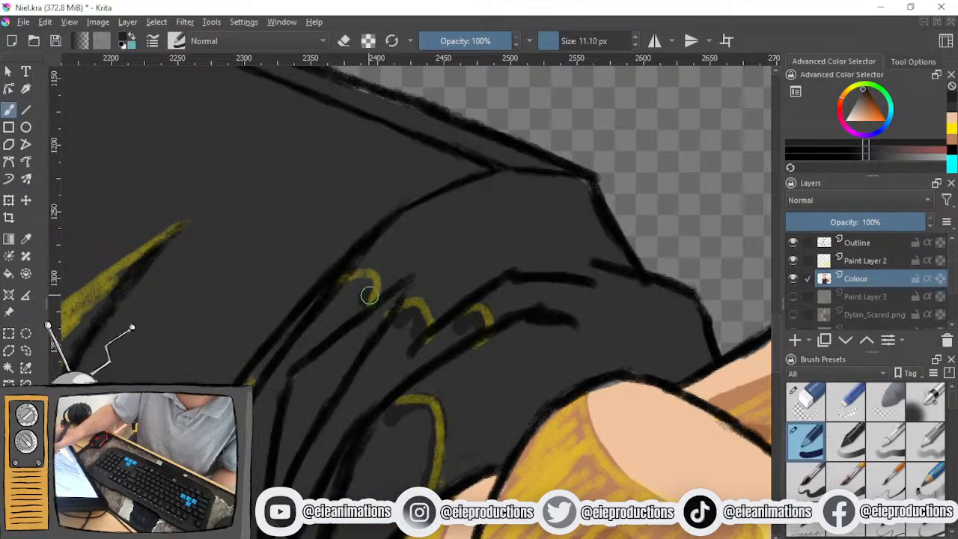
mouse_move(368, 296)
left_mouse_down()
mouse_move(342, 291)
mouse_move(368, 312)
left_mouse_up()
Edge the shadow on the cuff beneath the fist in darker grey along its yellow guide
scroll(377, 314, "down", 3)
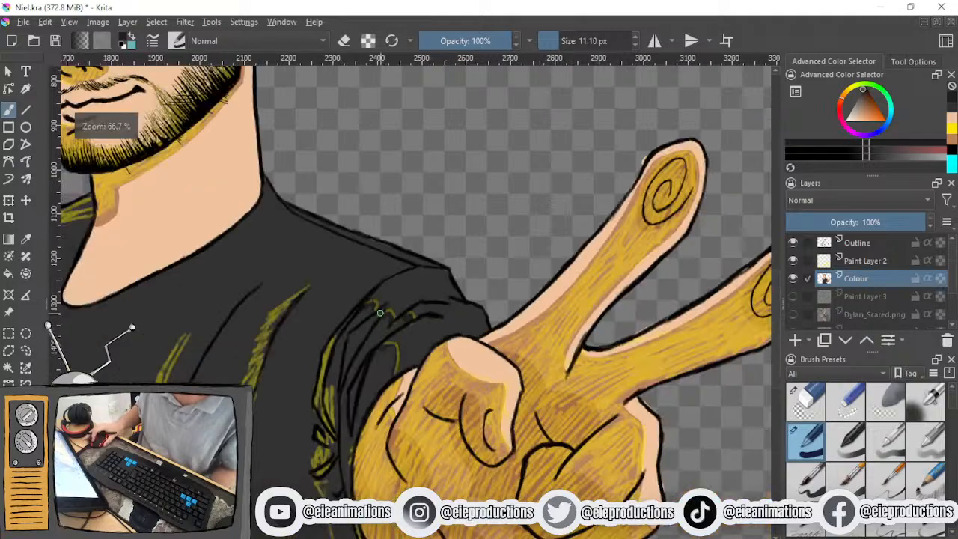
left_click_drag(364, 352, 341, 97)
scroll(329, 309, "up", 1)
mouse_move(401, 357)
left_mouse_down()
mouse_move(274, 285)
mouse_move(352, 265)
mouse_move(303, 305)
mouse_move(289, 353)
mouse_move(312, 305)
left_mouse_up()
scroll(274, 285, "up", 2)
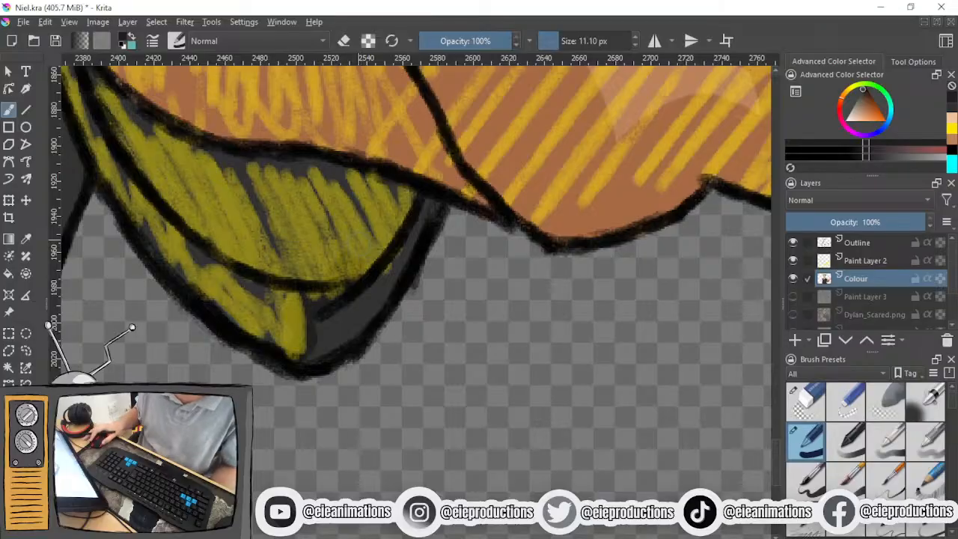
scroll(327, 231, "down", 2)
left_click_drag(327, 231, 607, 386)
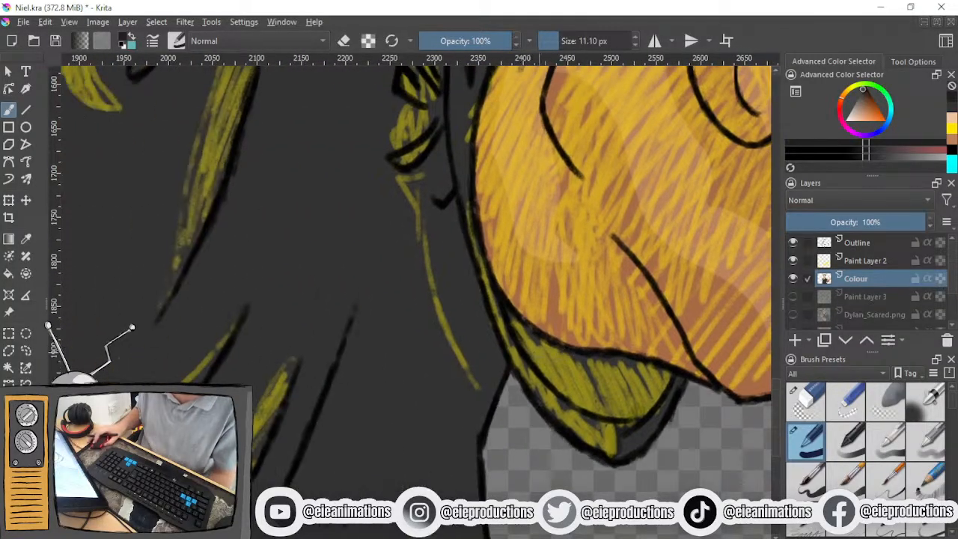
mouse_move(462, 303)
left_mouse_down()
mouse_move(409, 367)
mouse_move(349, 398)
mouse_move(313, 320)
left_mouse_up()
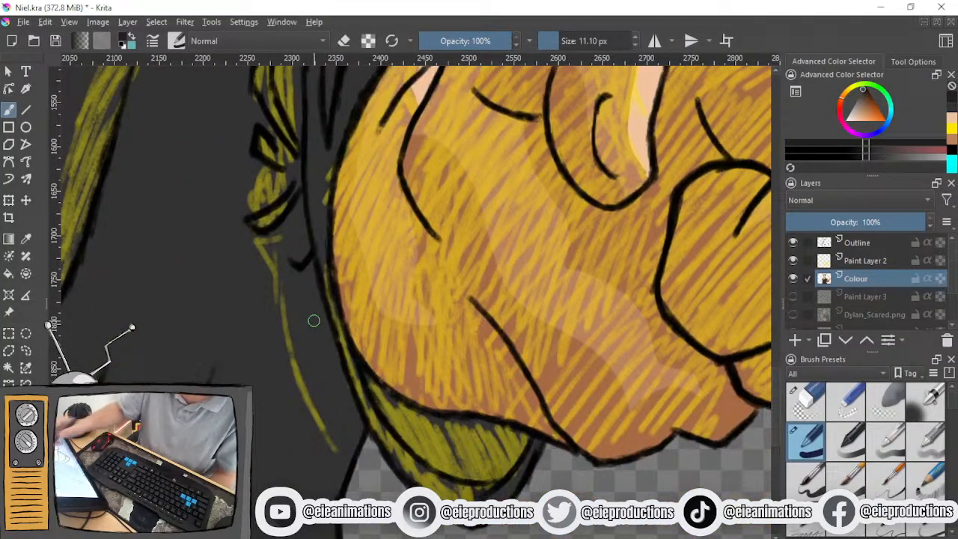
Trace the sleeve's shadow edge on the shirt beside the fist, redoing the first stroke, and darken the crumpled folds above it
mouse_move(303, 187)
left_mouse_down()
mouse_move(276, 236)
mouse_move(259, 244)
mouse_move(293, 338)
mouse_move(368, 457)
left_mouse_up()
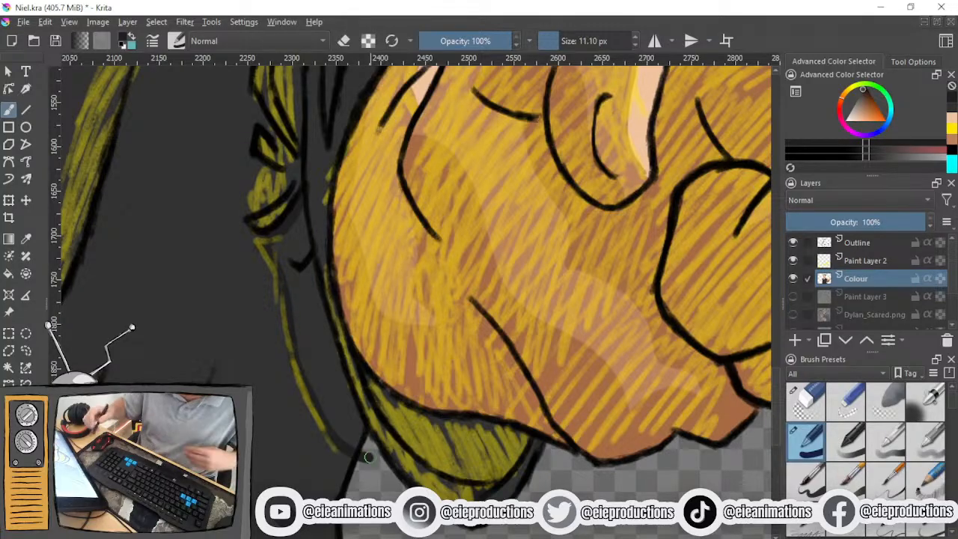
key("ctrl+z")
mouse_move(261, 240)
left_mouse_down()
mouse_move(277, 268)
mouse_move(299, 402)
mouse_move(346, 473)
left_mouse_up()
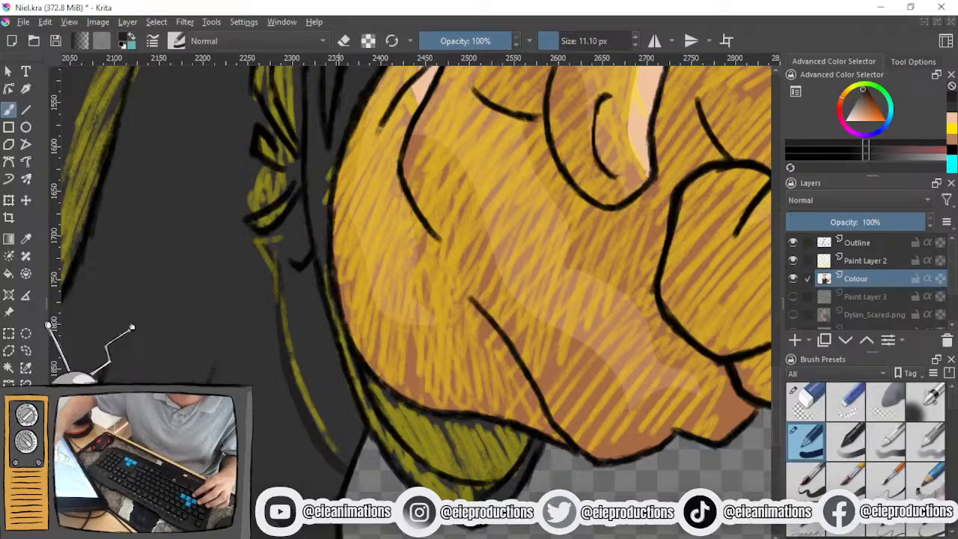
mouse_move(273, 246)
left_mouse_down()
mouse_move(303, 243)
mouse_move(297, 220)
mouse_move(277, 238)
left_mouse_up()
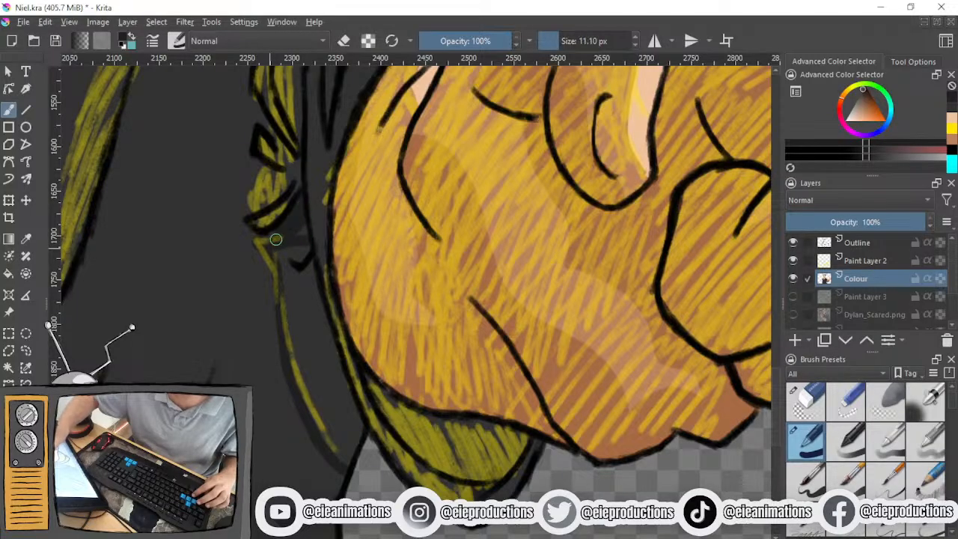
left_click_drag(266, 170, 259, 207)
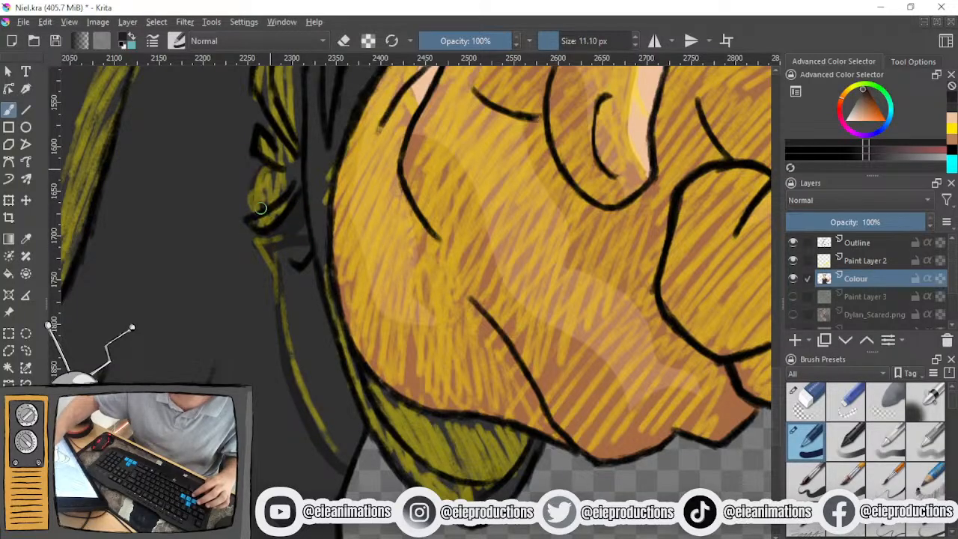
Hide Paint Layer 2 and fill the shadows between the upper sleeve folds and beside the thumb with darker grey
left_click_drag(286, 156, 319, 352)
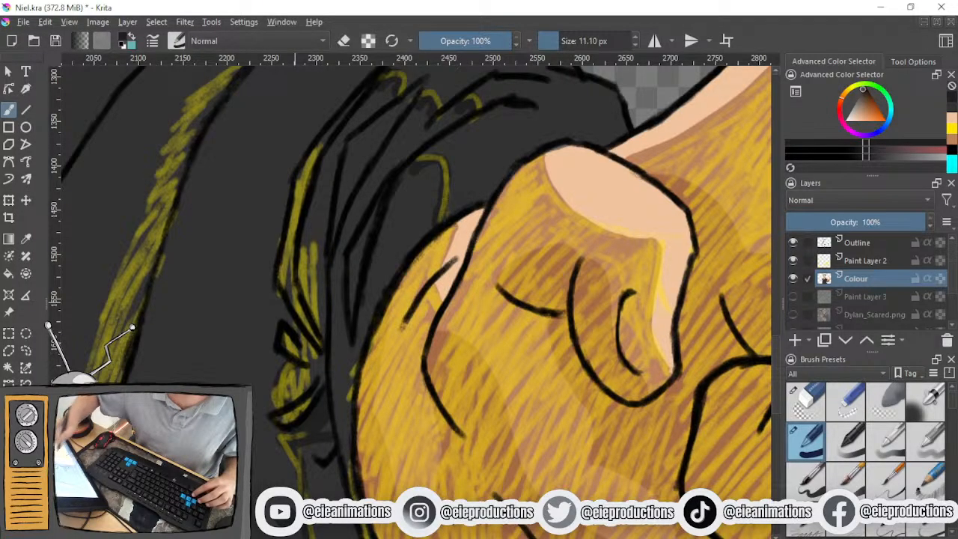
left_click_drag(342, 289, 281, 453)
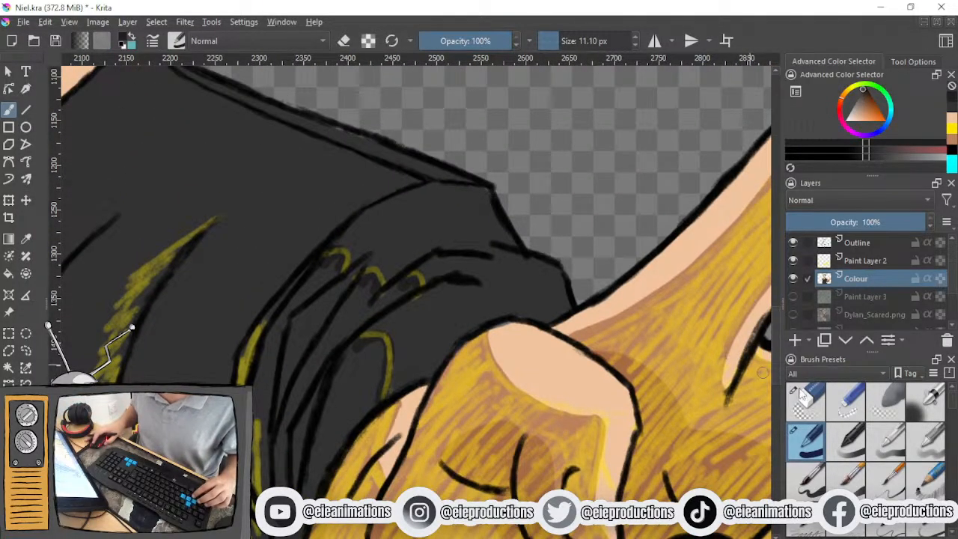
left_click(793, 260)
left_click_drag(418, 381, 454, 324)
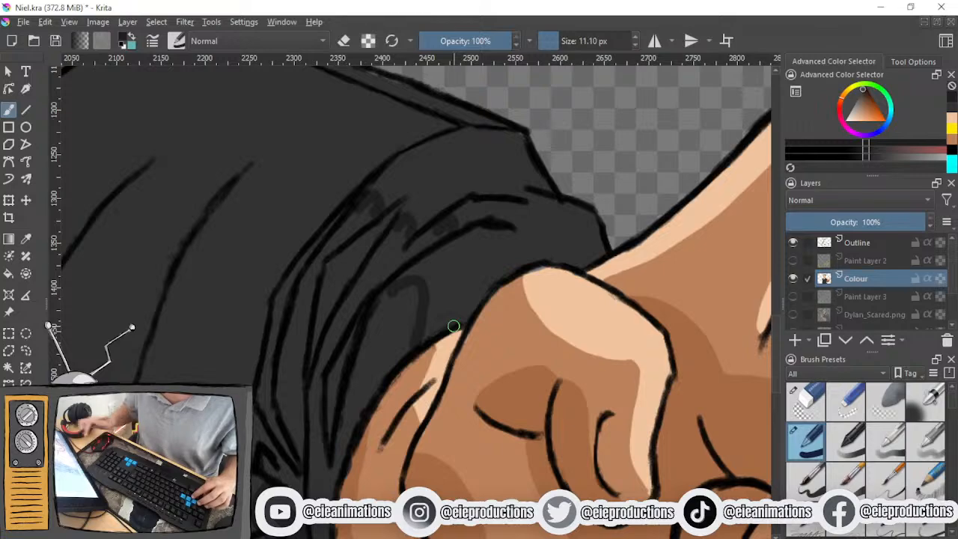
mouse_move(377, 315)
left_mouse_down()
mouse_move(413, 297)
mouse_move(399, 352)
mouse_move(397, 342)
mouse_move(363, 350)
mouse_move(321, 389)
mouse_move(317, 408)
mouse_move(329, 425)
mouse_move(365, 391)
mouse_move(381, 325)
mouse_move(339, 362)
left_mouse_up()
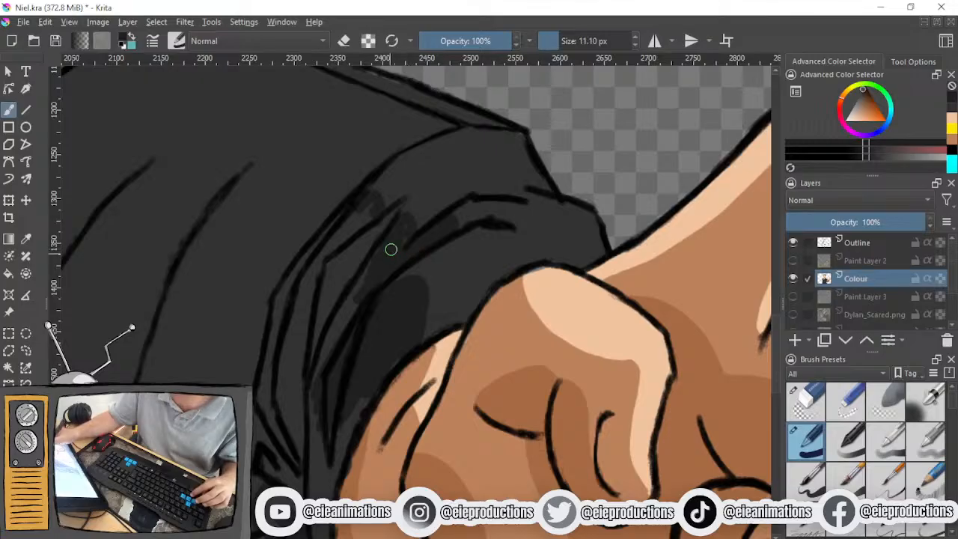
mouse_move(370, 217)
left_mouse_down()
mouse_move(305, 270)
mouse_move(327, 234)
mouse_move(288, 288)
mouse_move(297, 281)
mouse_move(264, 391)
mouse_move(267, 376)
mouse_move(297, 463)
mouse_move(292, 382)
mouse_move(300, 396)
mouse_move(314, 392)
mouse_move(350, 311)
mouse_move(309, 366)
mouse_move(283, 371)
mouse_move(295, 309)
mouse_move(337, 276)
mouse_move(328, 298)
mouse_move(394, 212)
mouse_move(341, 256)
mouse_move(363, 252)
mouse_move(338, 344)
left_mouse_up()
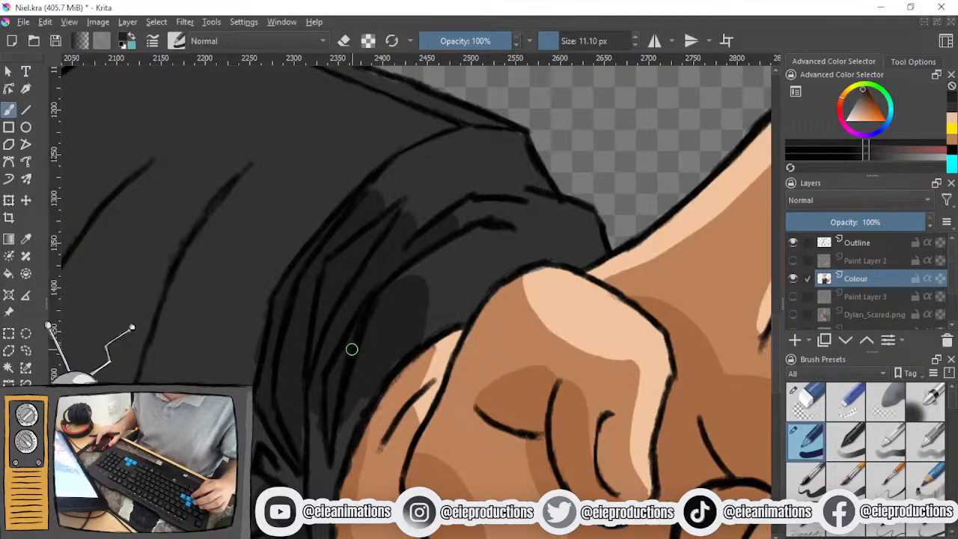
Extend the darker grey shading down through the lower sleeve folds alongside the hand
left_click_drag(393, 363, 358, 404)
mouse_move(318, 480)
left_mouse_down()
mouse_move(319, 409)
mouse_move(316, 487)
left_mouse_up()
mouse_move(339, 409)
left_mouse_down()
mouse_move(357, 414)
mouse_move(304, 481)
left_mouse_up()
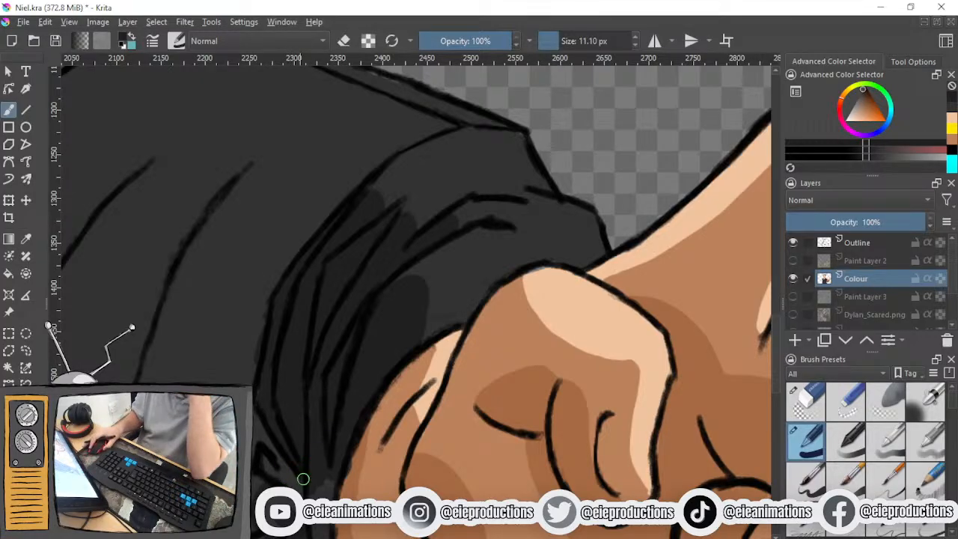
left_click_drag(301, 472, 266, 376)
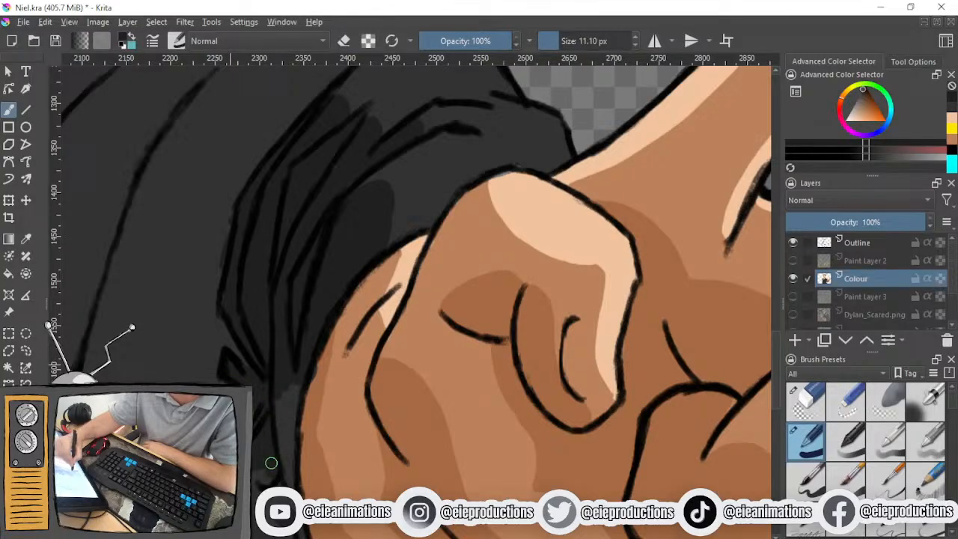
mouse_move(272, 438)
left_mouse_down()
mouse_move(282, 468)
mouse_move(300, 371)
mouse_move(290, 454)
left_mouse_up()
Sample the brown skin shadow, touch up the hand's edge against the sleeve, and sample the darker grey again
left_click(318, 467, "ctrl")
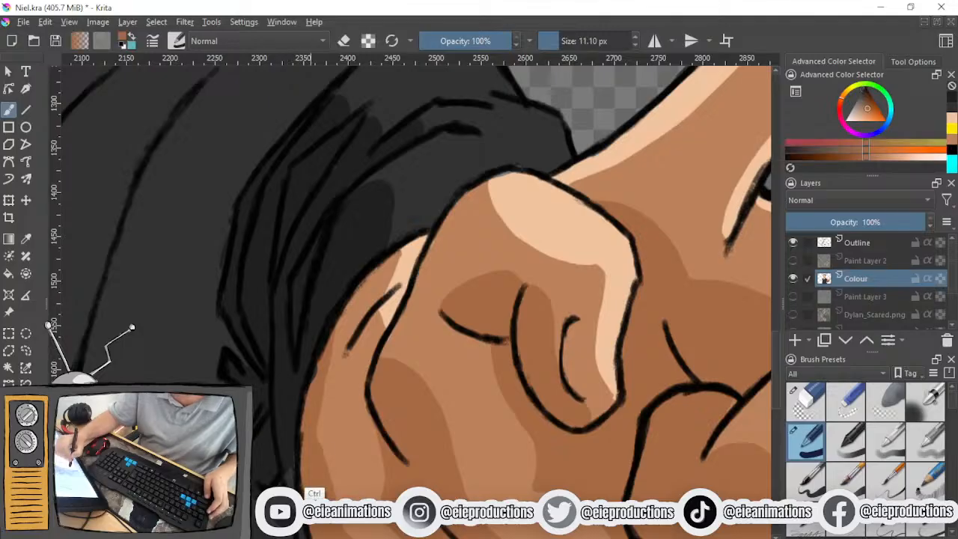
left_click_drag(310, 387, 321, 364)
left_click(332, 277, "ctrl")
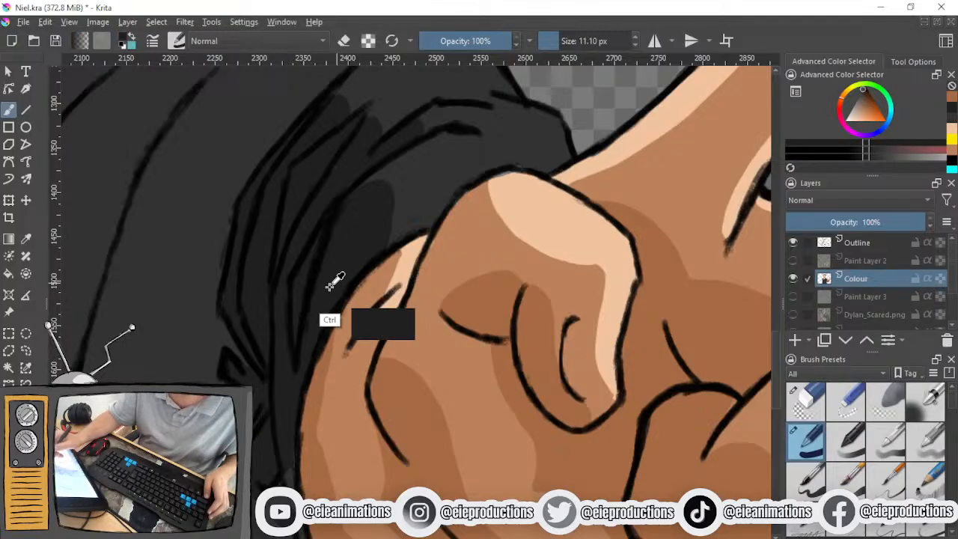
Fill the sleeve's shadow on the shirt beside the fist and the cuff shadow beneath it with darker grey
scroll(347, 302, "down", 4)
scroll(365, 415, "up", 3)
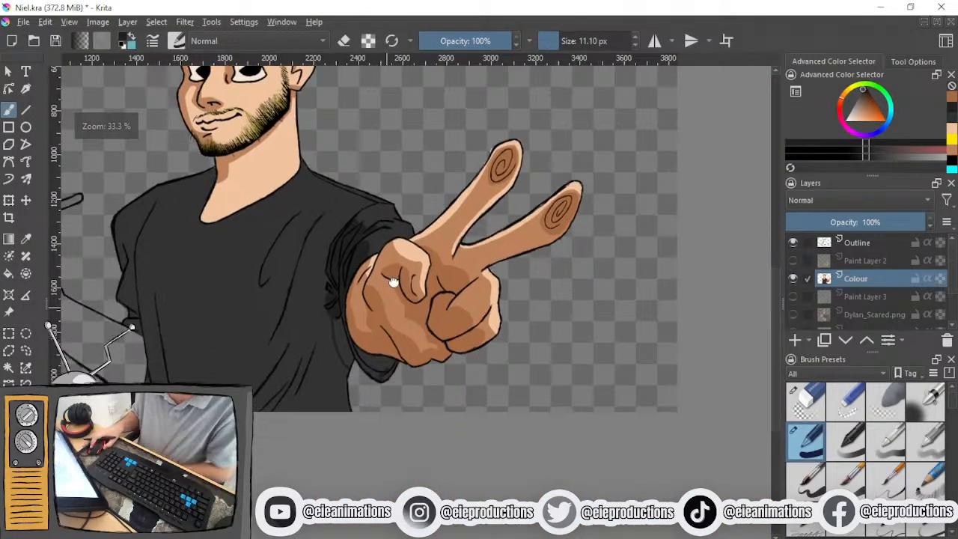
mouse_move(262, 202)
left_mouse_down()
mouse_move(250, 250)
mouse_move(270, 190)
mouse_move(274, 235)
mouse_move(308, 307)
mouse_move(252, 269)
mouse_move(286, 346)
mouse_move(300, 320)
mouse_move(288, 356)
mouse_move(292, 334)
mouse_move(275, 323)
mouse_move(282, 288)
mouse_move(297, 316)
mouse_move(301, 309)
mouse_move(323, 323)
mouse_move(296, 274)
mouse_move(330, 339)
mouse_move(311, 317)
mouse_move(379, 374)
left_mouse_up()
mouse_move(333, 352)
left_mouse_down()
mouse_move(361, 358)
mouse_move(419, 340)
mouse_move(392, 362)
mouse_move(409, 331)
mouse_move(342, 327)
mouse_move(310, 302)
mouse_move(331, 313)
left_mouse_up()
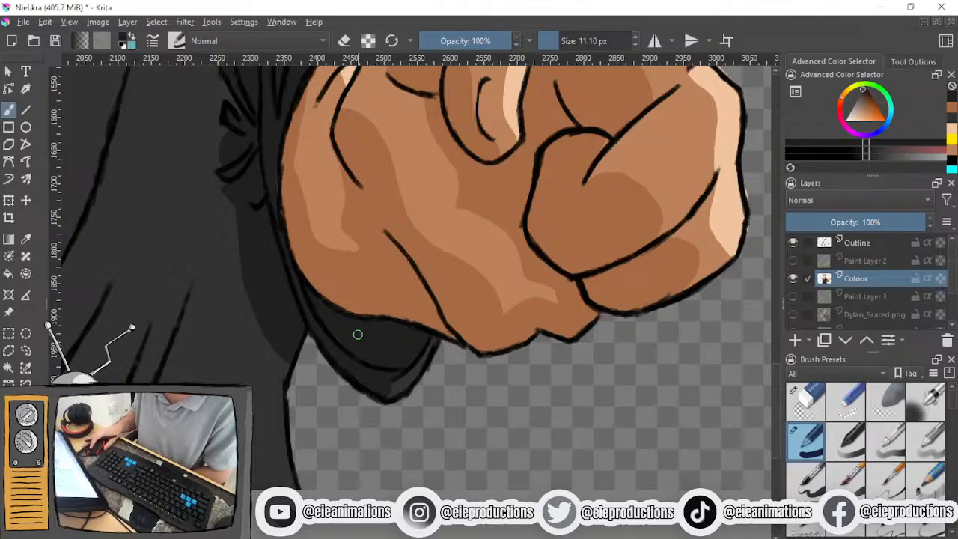
Examine the whole portrait, then the chest and far sleeve of the shirt for areas that still need shading
scroll(359, 335, "down", 3)
scroll(312, 320, "down", 2)
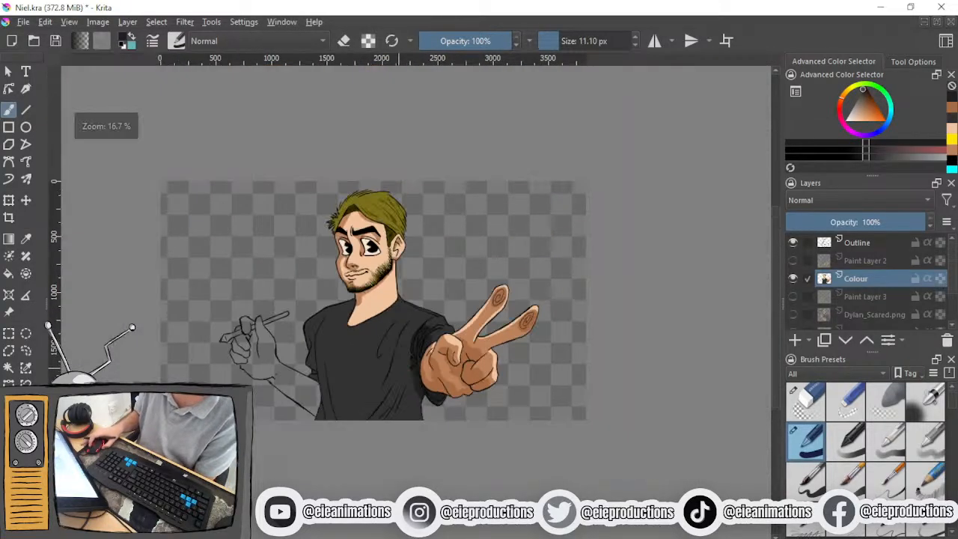
scroll(374, 344, "up", 1)
left_click_drag(391, 360, 449, 375)
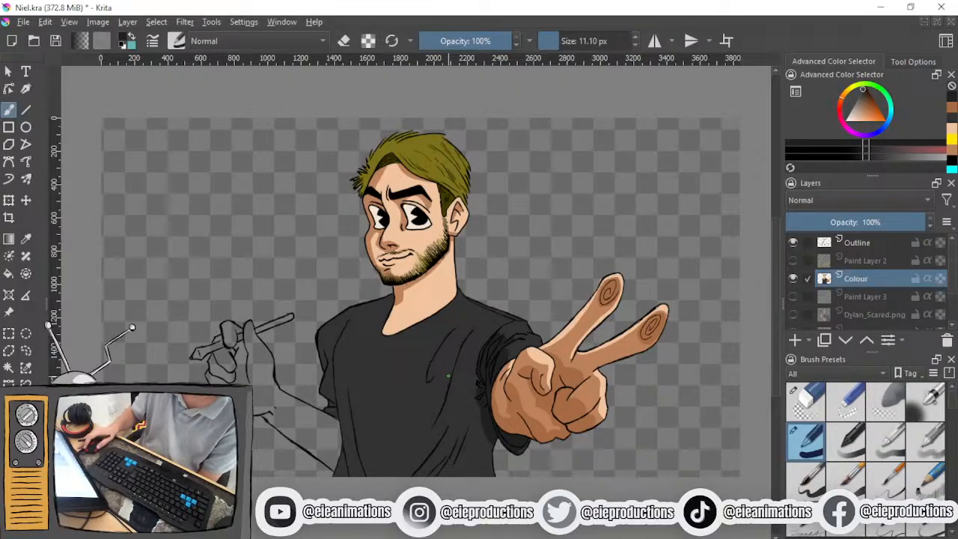
scroll(448, 376, "up", 2)
left_click_drag(421, 353, 483, 408)
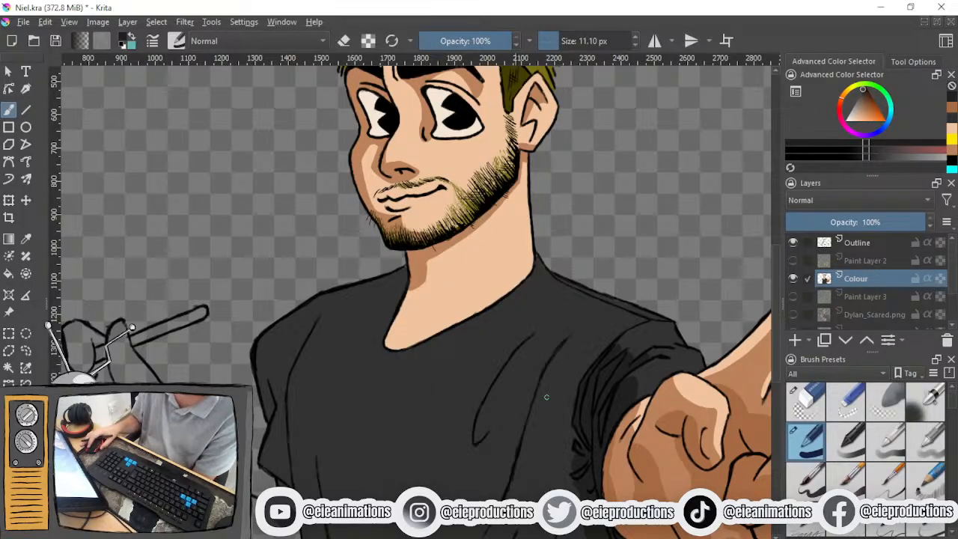
left_click_drag(577, 424, 612, 309)
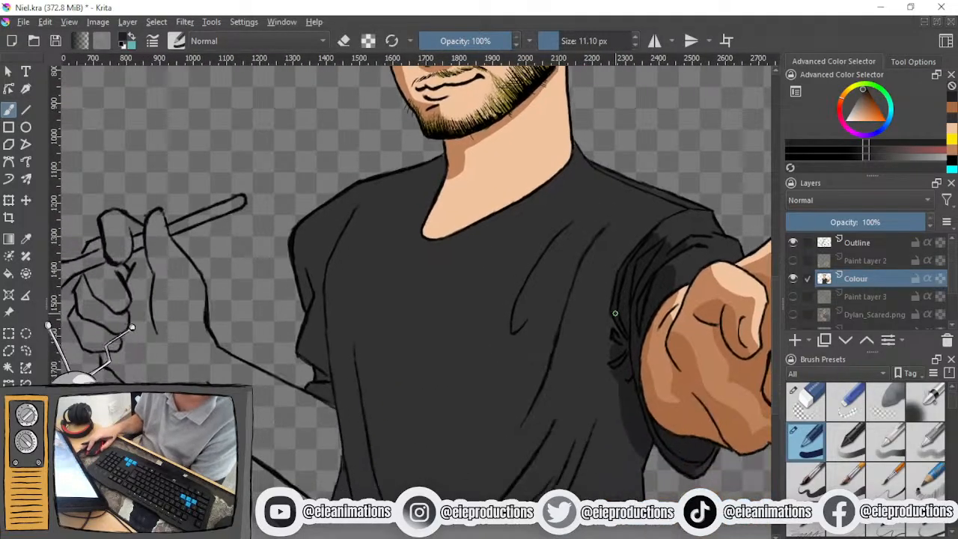
left_click_drag(584, 374, 620, 423)
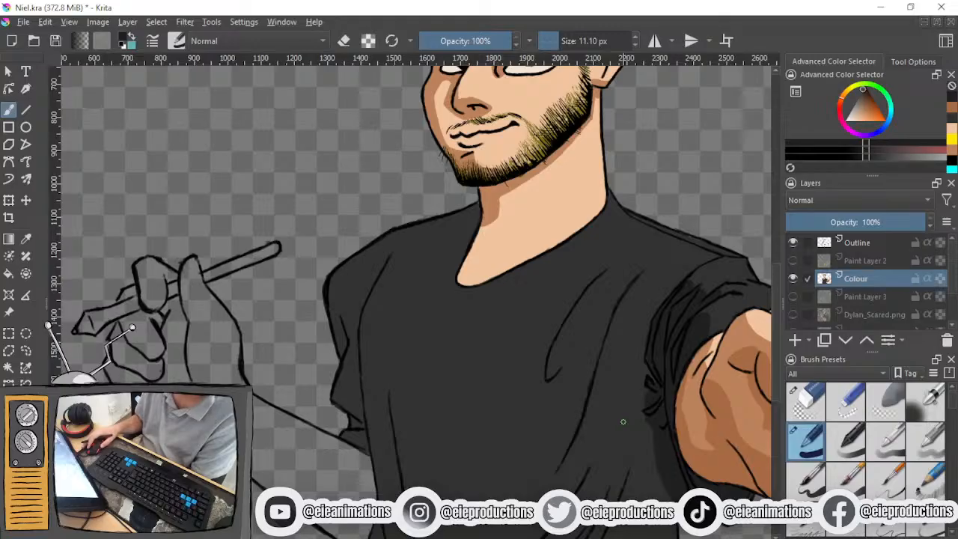
mouse_move(591, 415)
left_mouse_down()
mouse_move(614, 400)
mouse_move(586, 395)
left_mouse_up()
scroll(411, 398, "up", 1)
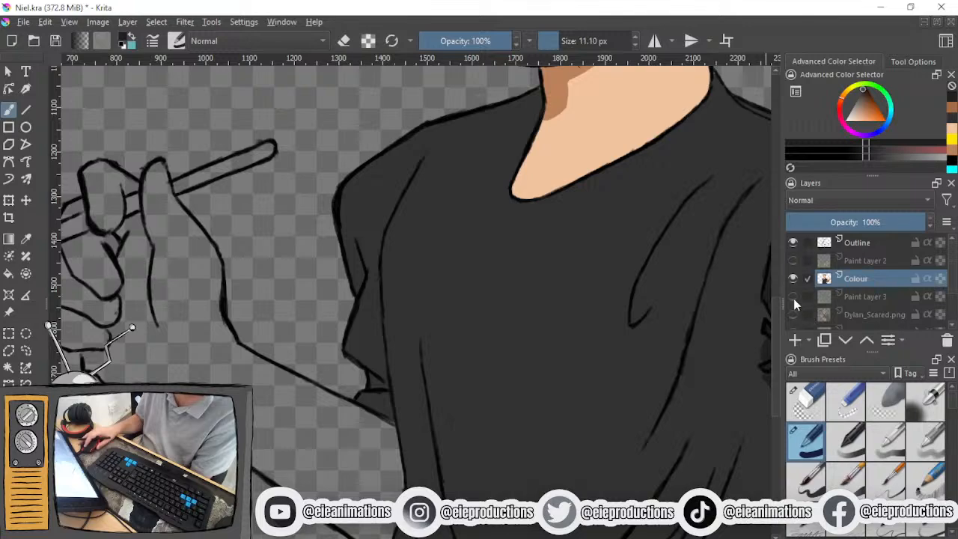
Show Paint Layer 2 and trace darker grey shadow edges along the yellow guides on the lower part of the far sleeve
left_click(793, 261)
scroll(417, 367, "up", 5)
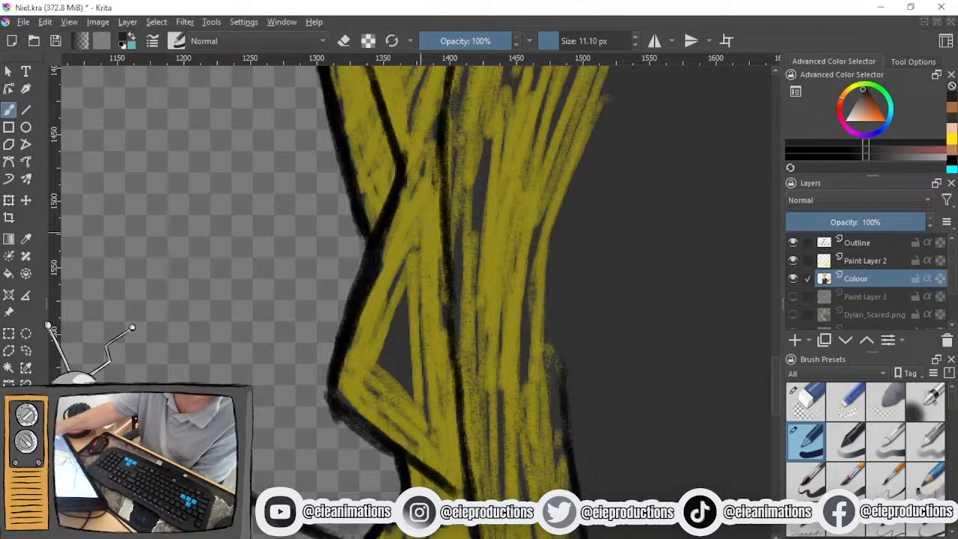
left_click_drag(419, 193, 460, 449)
left_click_drag(419, 254, 427, 464)
mouse_move(409, 233)
left_mouse_down()
mouse_move(361, 353)
mouse_move(407, 420)
left_mouse_up()
left_click_drag(376, 383, 463, 459)
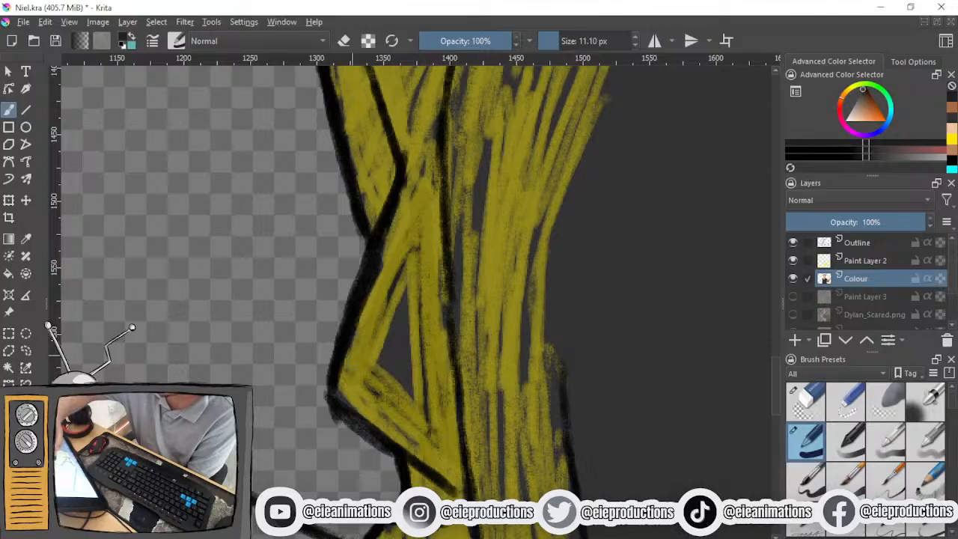
Trace the inner edges of the far shoulder's shadow in darker grey around the gap between the yellow guides
mouse_move(451, 268)
left_mouse_down()
mouse_move(441, 385)
mouse_move(393, 538)
left_mouse_up()
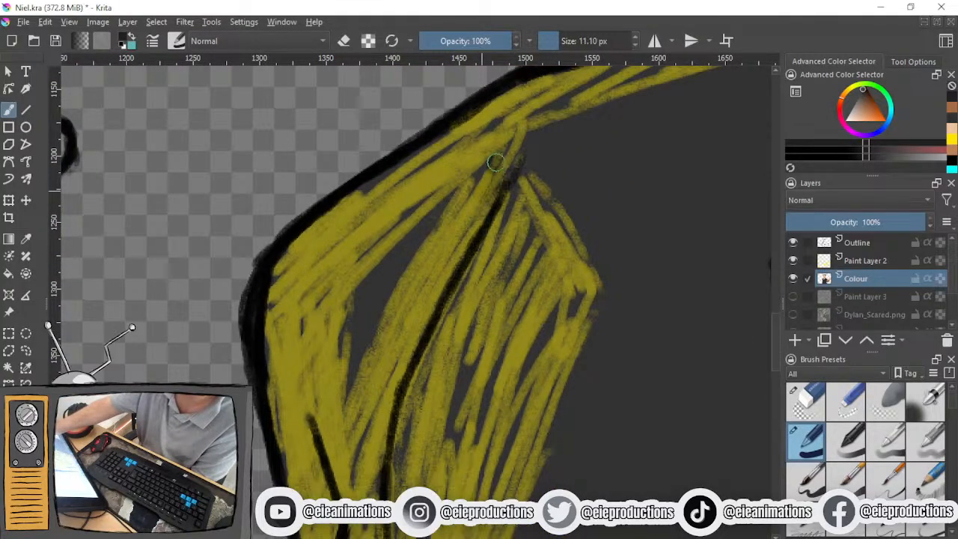
mouse_move(494, 168)
left_mouse_down()
mouse_move(382, 336)
mouse_move(341, 460)
left_mouse_up()
mouse_move(505, 145)
left_mouse_down()
mouse_move(381, 238)
mouse_move(296, 322)
left_mouse_up()
left_click_drag(332, 218, 333, 449)
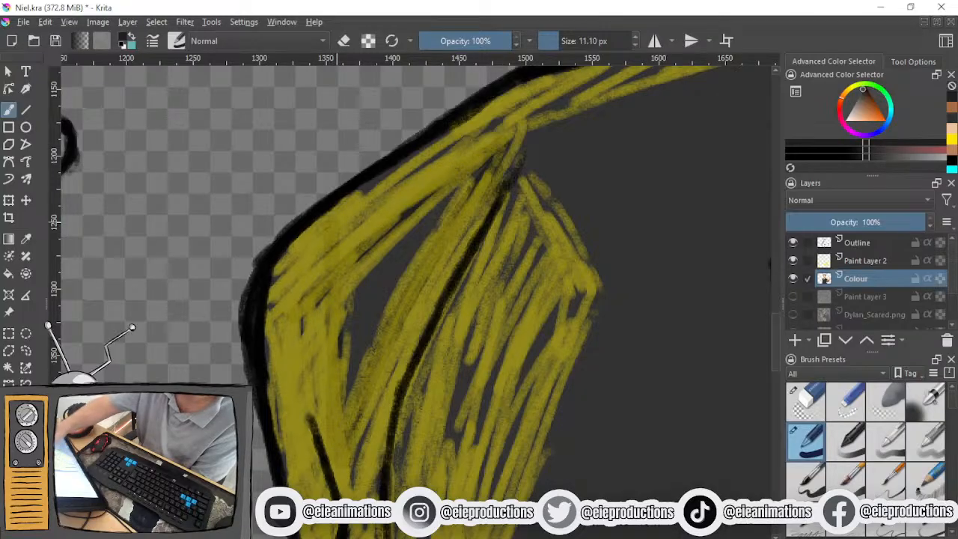
left_click_drag(341, 205, 344, 255)
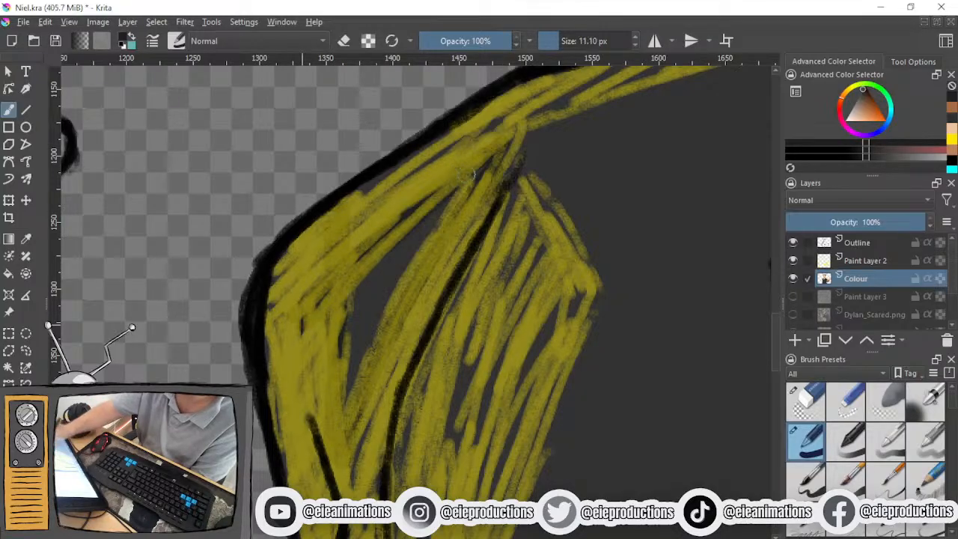
Hide Paint Layer 2 and fill the upper far sleeve's shadow with darker grey around the lighter gap
left_click(793, 243)
left_click(793, 242)
left_click(792, 260)
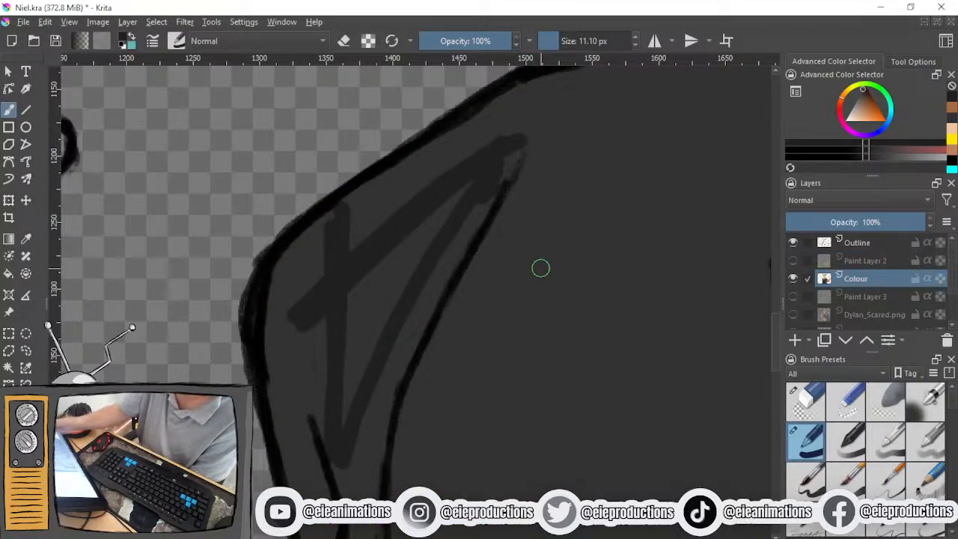
mouse_move(501, 116)
left_mouse_down()
mouse_move(374, 215)
mouse_move(399, 172)
mouse_move(446, 137)
mouse_move(330, 264)
left_mouse_up()
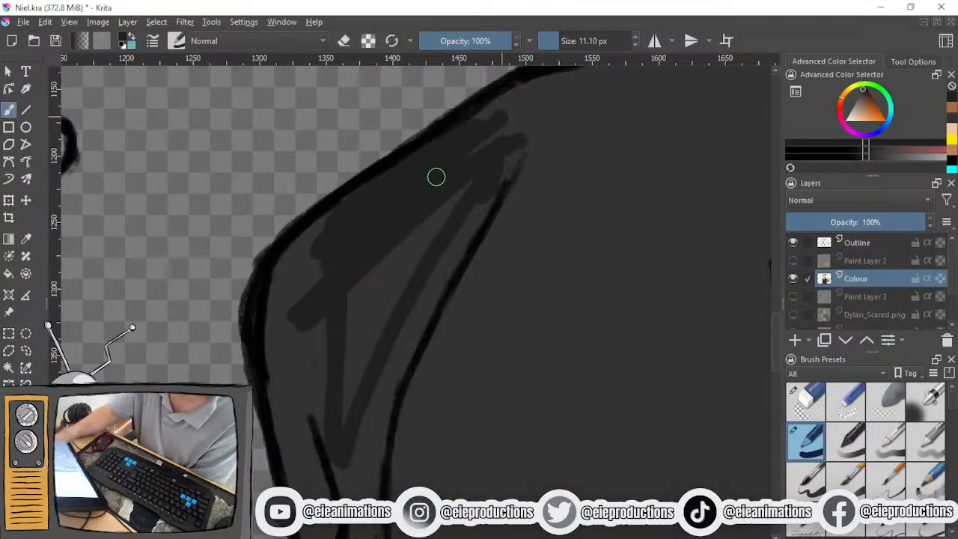
mouse_move(329, 229)
left_mouse_down()
mouse_move(304, 235)
mouse_move(322, 246)
mouse_move(307, 400)
mouse_move(316, 419)
mouse_move(273, 398)
mouse_move(332, 488)
left_mouse_up()
scroll(337, 495, "down", 5)
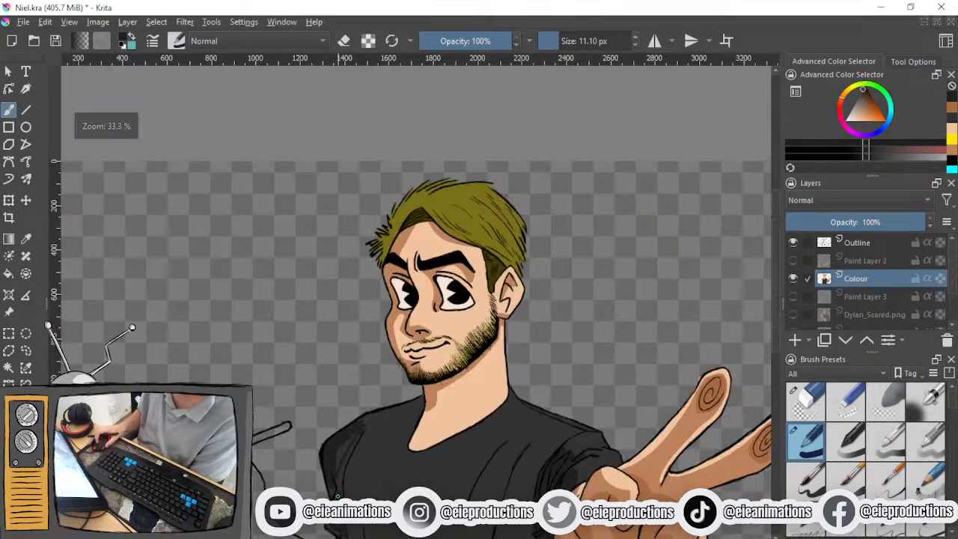
scroll(338, 496, "up", 5)
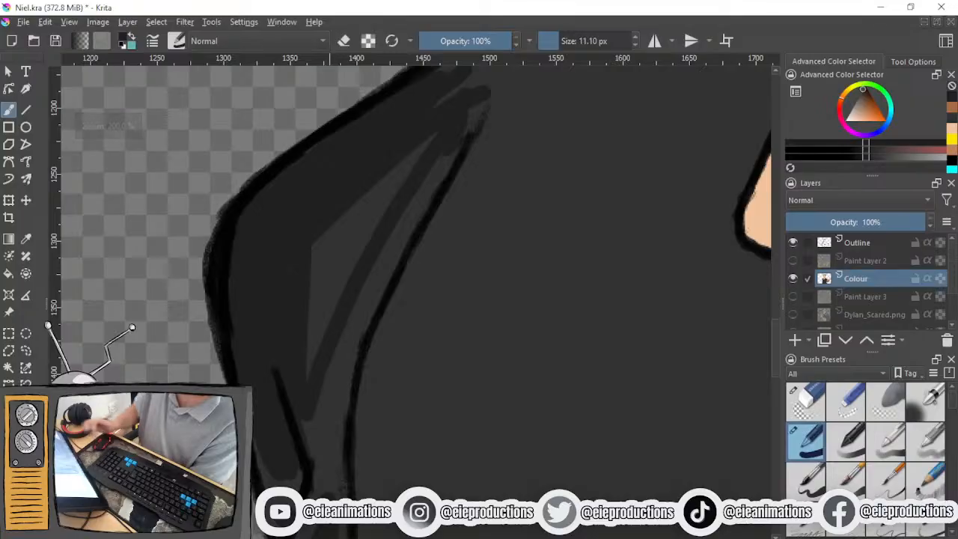
mouse_move(466, 111)
left_mouse_down()
mouse_move(456, 149)
mouse_move(468, 128)
mouse_move(406, 209)
mouse_move(380, 263)
mouse_move(345, 357)
mouse_move(421, 221)
mouse_move(340, 390)
mouse_move(326, 385)
mouse_move(314, 454)
mouse_move(343, 395)
mouse_move(345, 435)
mouse_move(313, 429)
mouse_move(260, 466)
mouse_move(266, 449)
mouse_move(301, 472)
left_mouse_up()
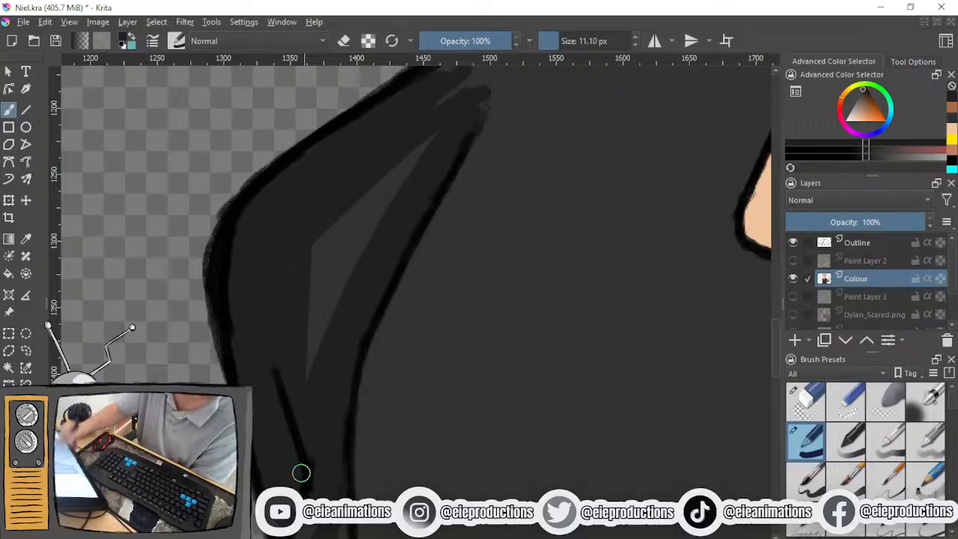
Fill the shadow along the folds and armhole seam on the lower part of the far sleeve with darker grey
scroll(382, 406, "down", 3)
left_click_drag(402, 417, 306, 238)
scroll(320, 271, "down", 3)
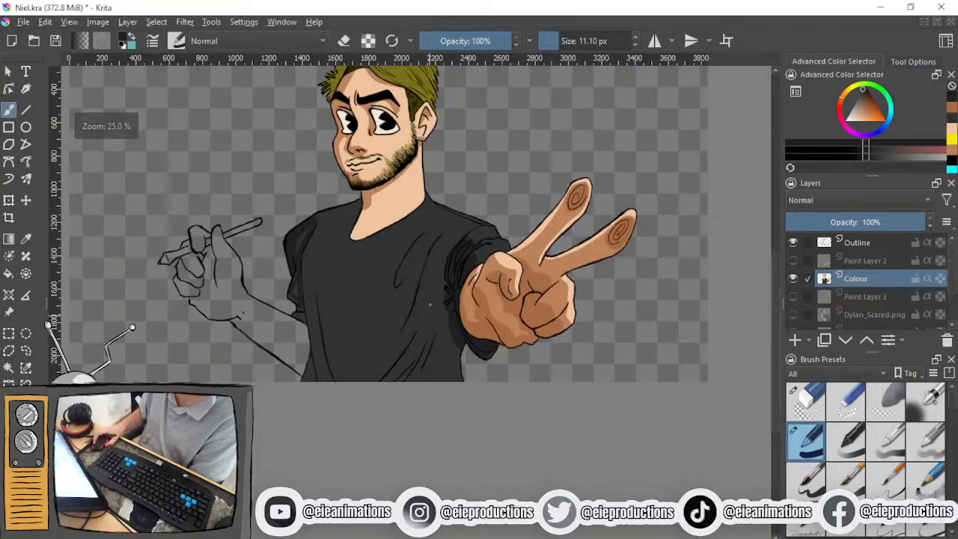
scroll(322, 281, "up", 7)
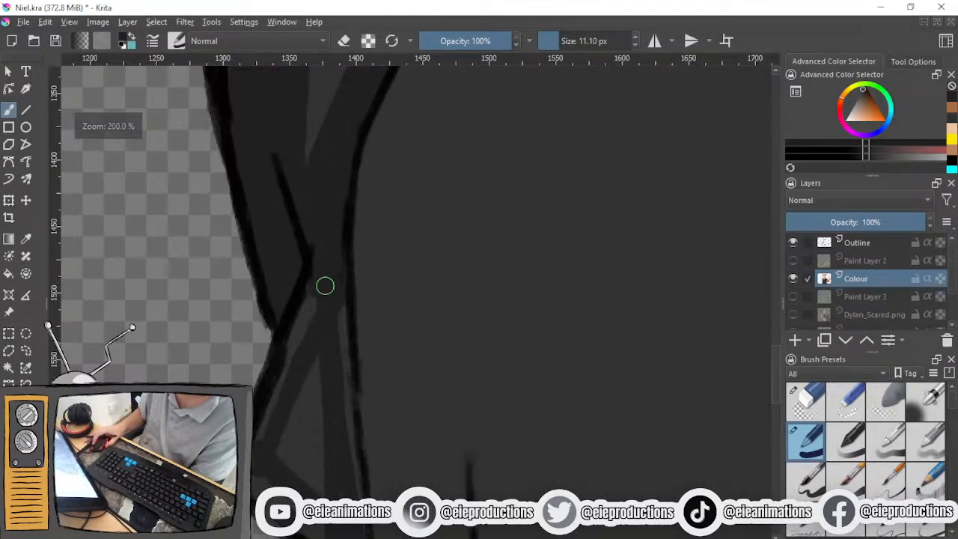
mouse_move(311, 310)
left_mouse_down()
mouse_move(320, 282)
mouse_move(259, 466)
left_mouse_up()
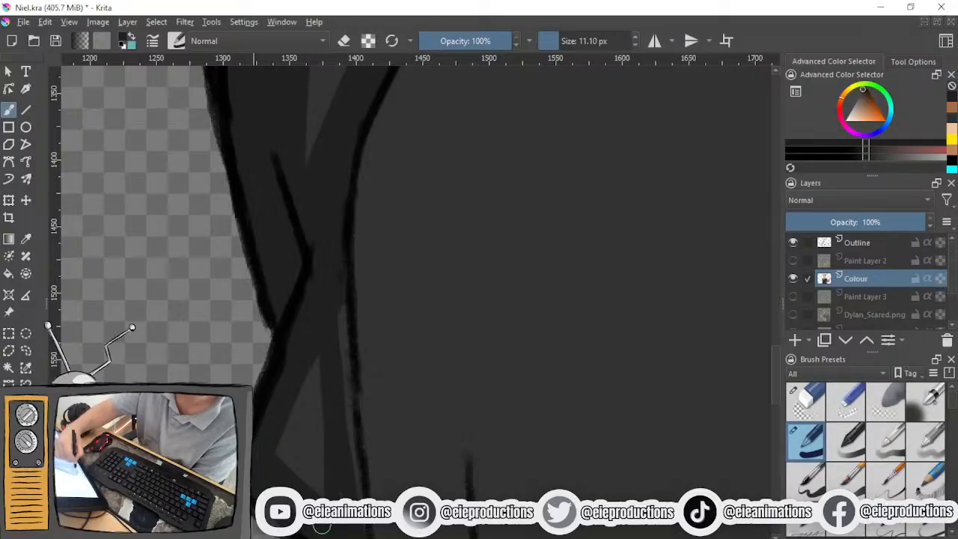
left_click_drag(337, 301, 359, 494)
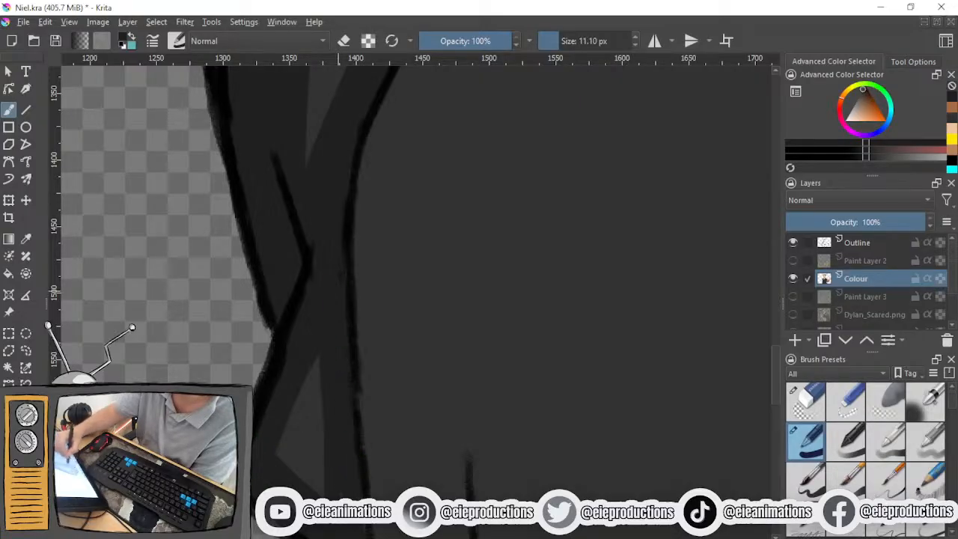
key("1")
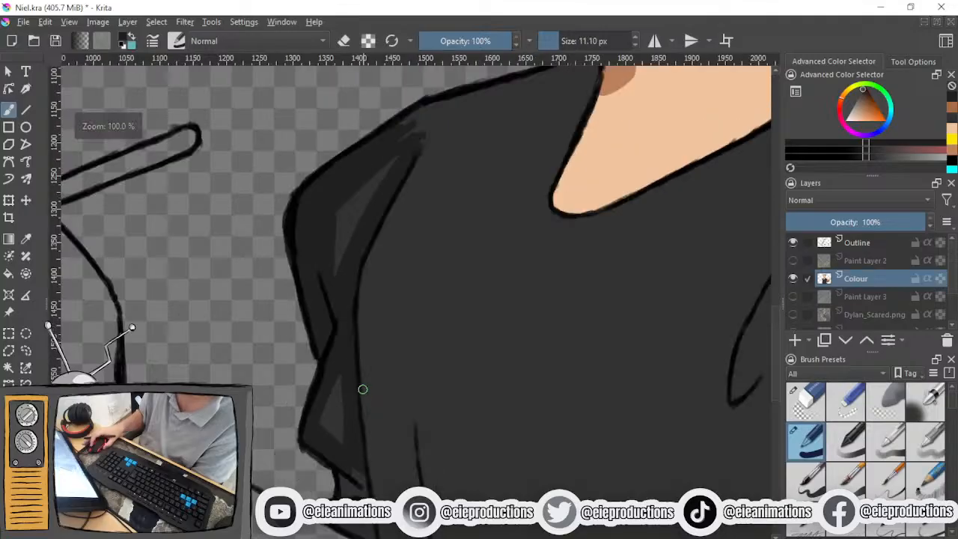
Shade the small folds at the far sleeve's cuff with darker grey
scroll(388, 310, "up", 5)
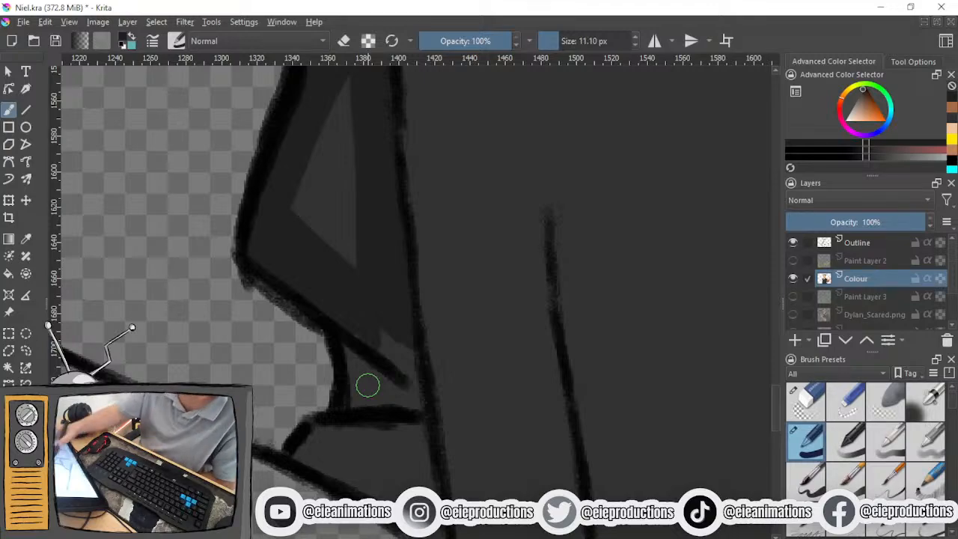
mouse_move(367, 385)
left_mouse_down()
mouse_move(378, 365)
mouse_move(394, 399)
mouse_move(407, 397)
mouse_move(362, 430)
mouse_move(323, 435)
mouse_move(309, 449)
mouse_move(318, 464)
mouse_move(377, 426)
mouse_move(403, 425)
mouse_move(421, 473)
mouse_move(420, 422)
mouse_move(428, 471)
mouse_move(396, 399)
mouse_move(314, 455)
left_mouse_up()
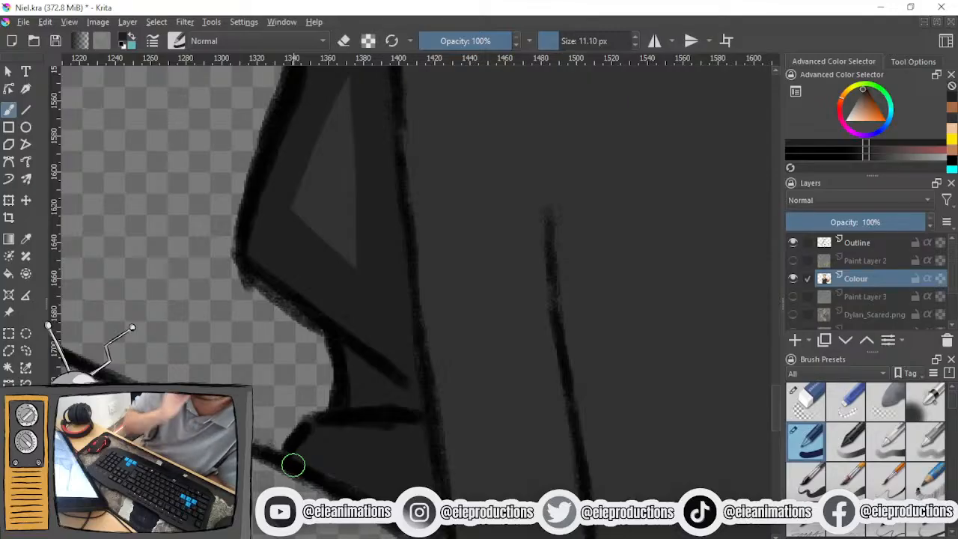
scroll(297, 429, "down", 5)
left_click_drag(296, 429, 246, 532)
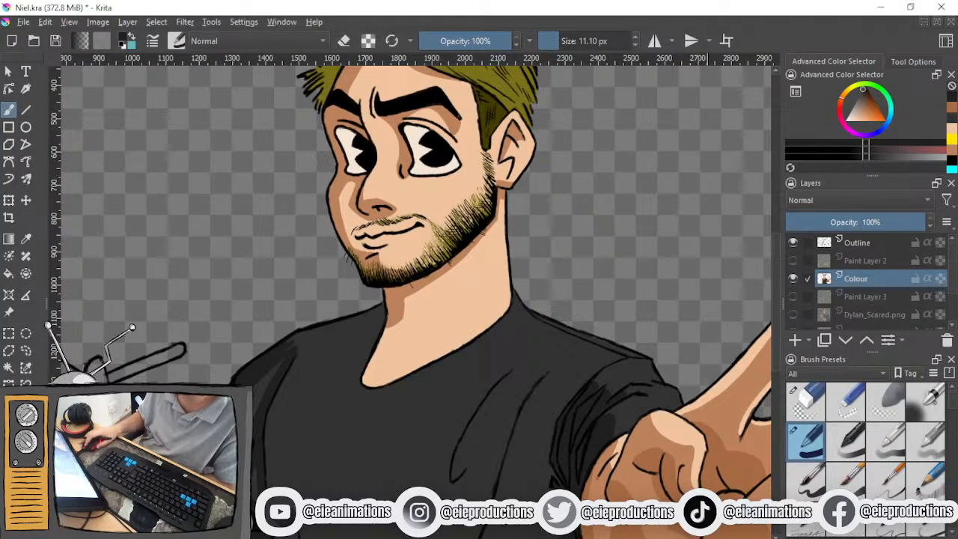
Check the yellow guides on Paint Layer 2 and fill the shadow along the top of the far shoulder up to the neck in darker grey
left_click(793, 260)
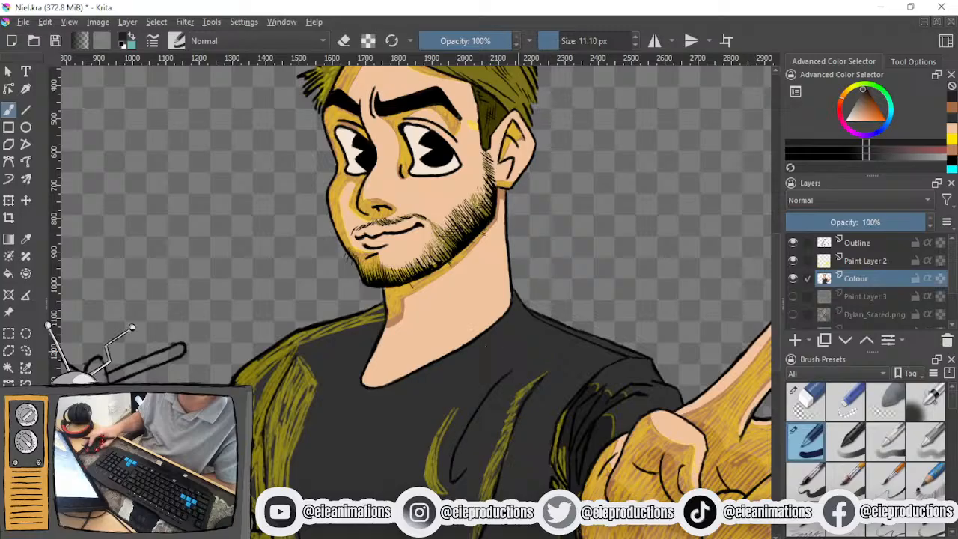
scroll(318, 334, "up", 3)
left_click(793, 260)
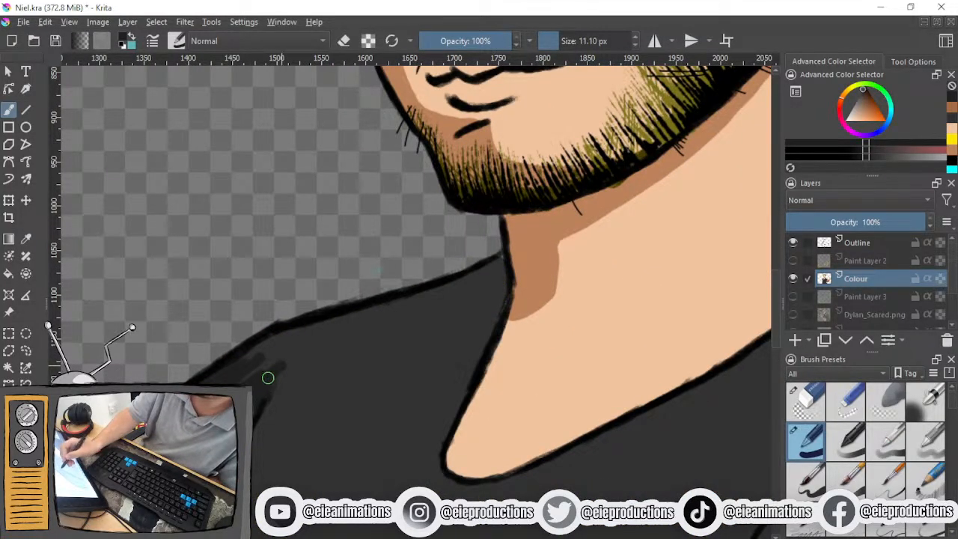
mouse_move(267, 377)
left_mouse_down()
mouse_move(461, 309)
mouse_move(506, 316)
mouse_move(314, 348)
mouse_move(269, 356)
left_mouse_up()
left_click_drag(497, 310, 250, 363)
left_click_drag(503, 315, 286, 369)
left_click_drag(395, 313, 250, 372)
mouse_move(288, 344)
left_mouse_down()
mouse_move(248, 355)
mouse_move(264, 343)
left_mouse_up()
left_click_drag(440, 294, 278, 342)
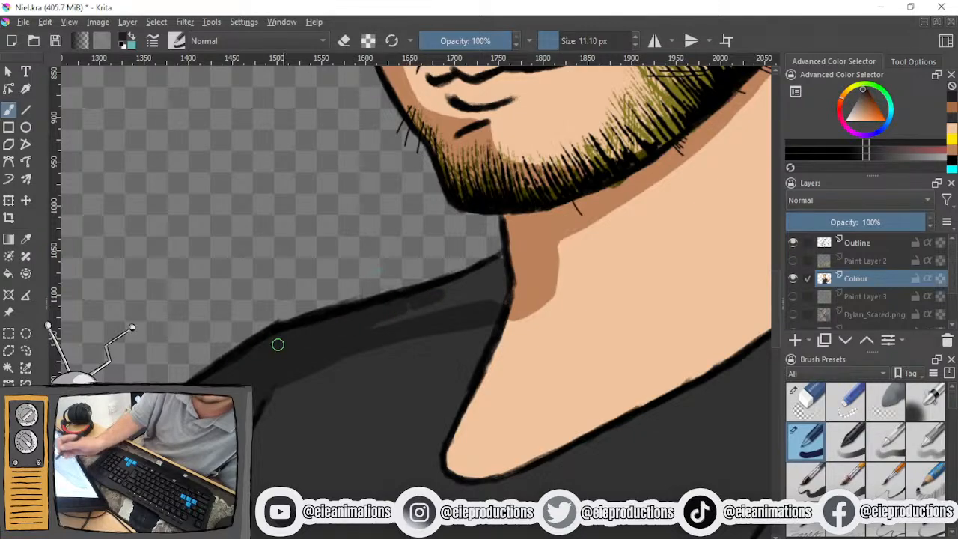
left_click_drag(410, 320, 485, 279)
left_click_drag(417, 299, 502, 265)
mouse_move(451, 292)
left_mouse_down()
mouse_move(486, 275)
mouse_move(472, 295)
mouse_move(500, 282)
left_mouse_up()
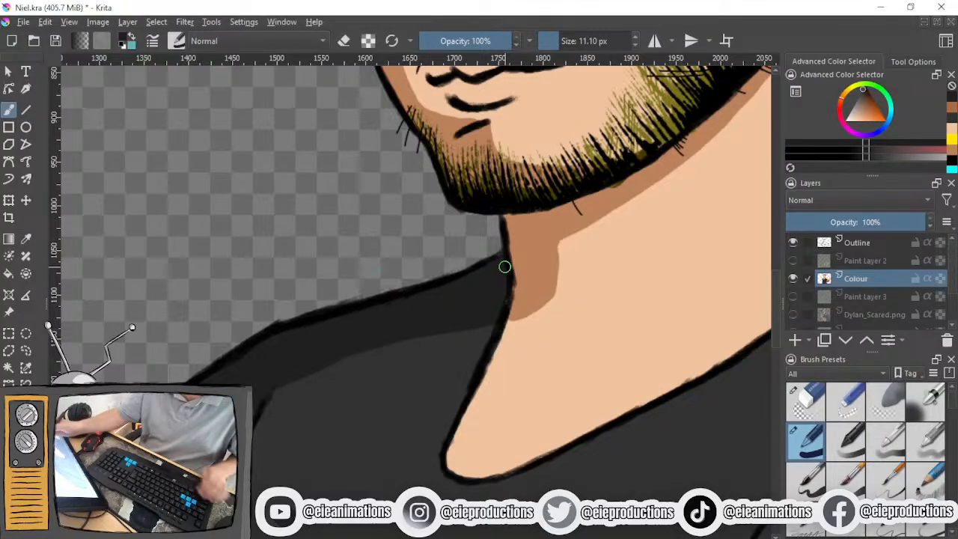
Sample the brown neck shadow colour and touch up the neck's edge where it meets the shirt collar
left_click(531, 280)
left_click(536, 262, "ctrl")
left_click(532, 282)
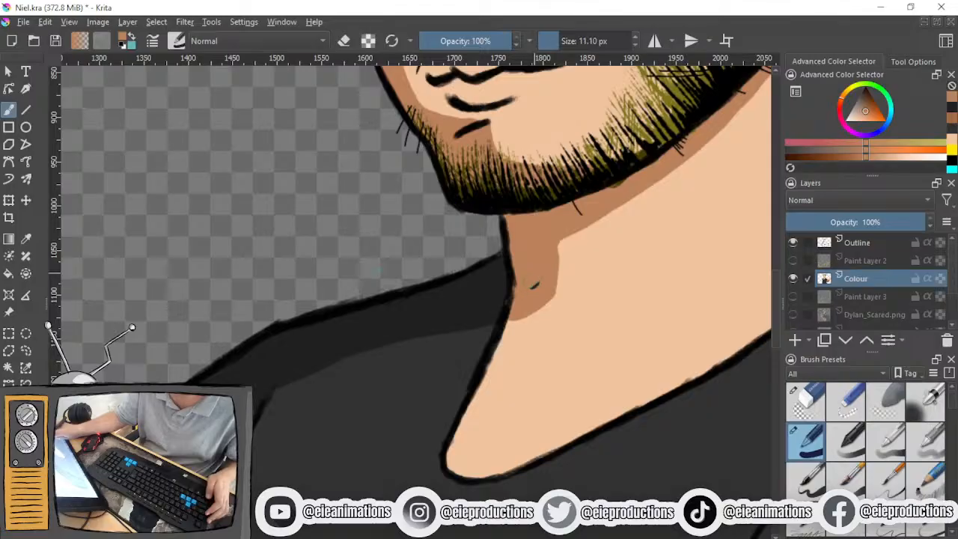
left_click_drag(509, 306, 501, 319)
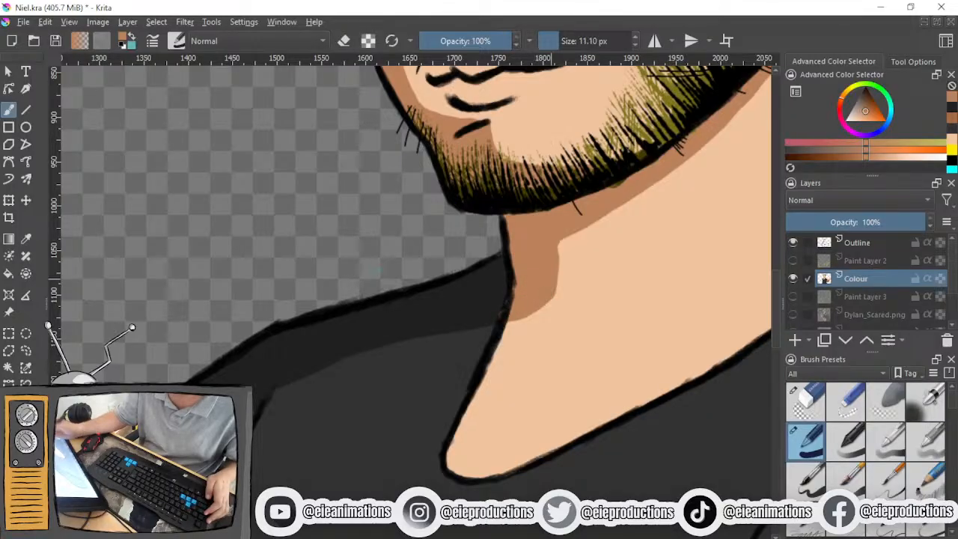
Sample the shirt's darker grey and, with Paint Layer 2 shown, trace the chest shadow's edge along the yellow guide beside the far armhole
scroll(258, 359, "down", 2)
left_click(275, 348, "ctrl")
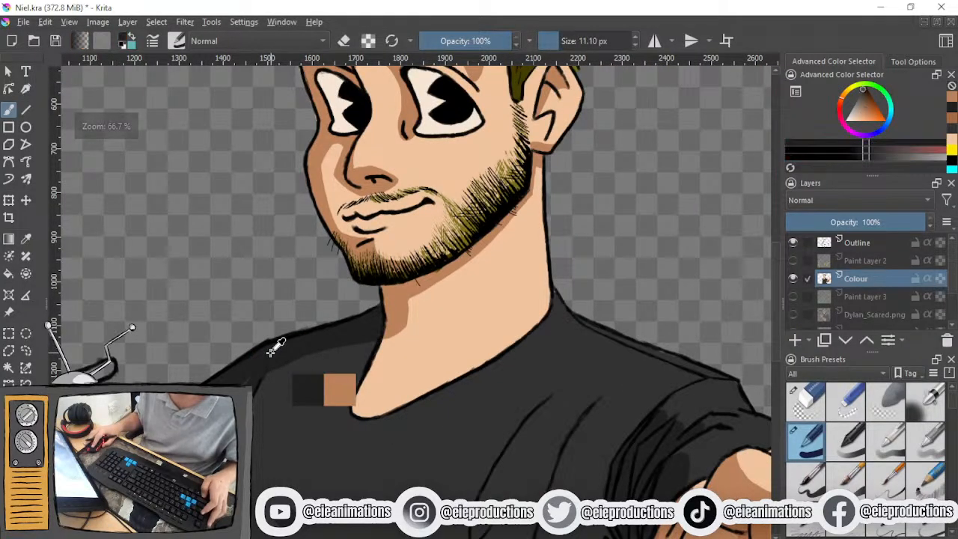
scroll(273, 367, "down", 4)
left_click_drag(251, 430, 343, 357)
scroll(342, 374, "up", 3)
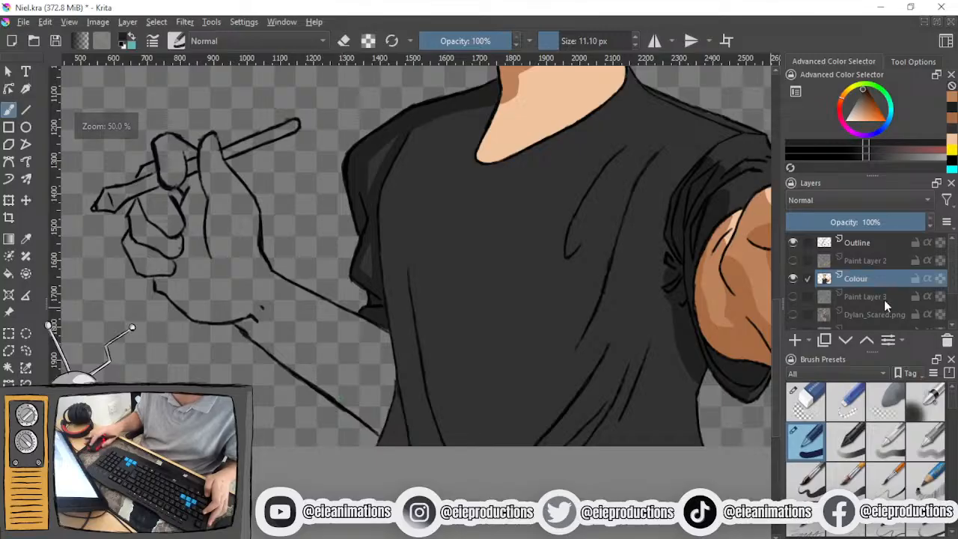
left_click(793, 261)
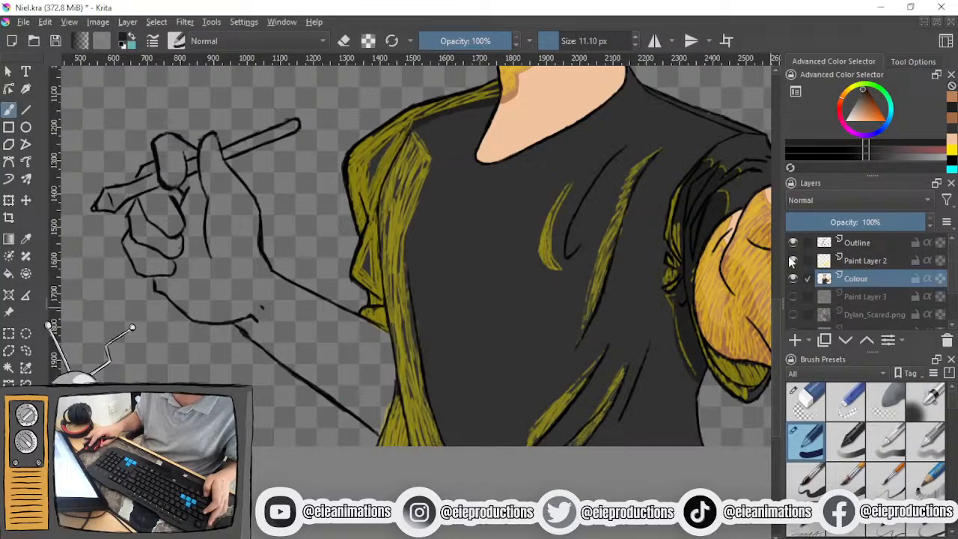
left_click(793, 260)
left_click(793, 261)
left_click_drag(437, 166, 425, 319)
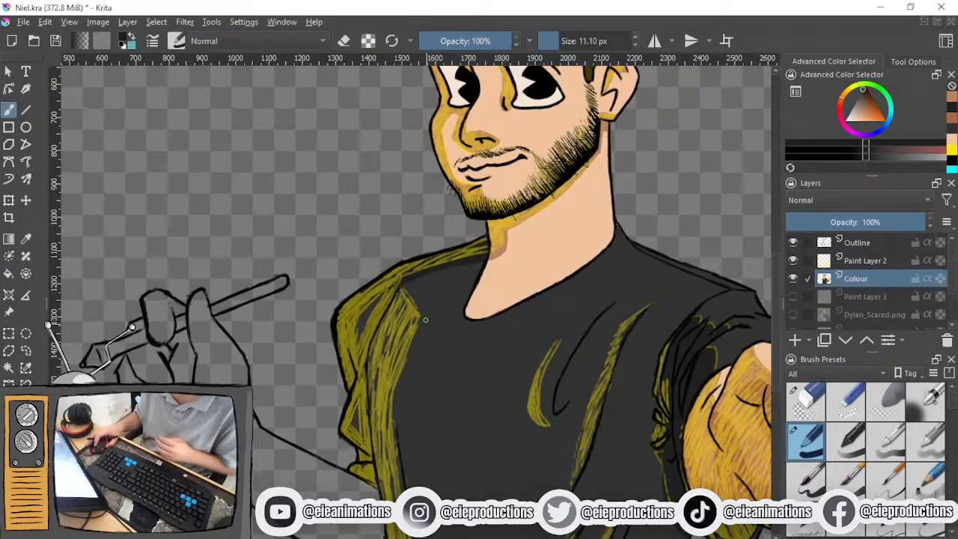
scroll(425, 320, "up", 1)
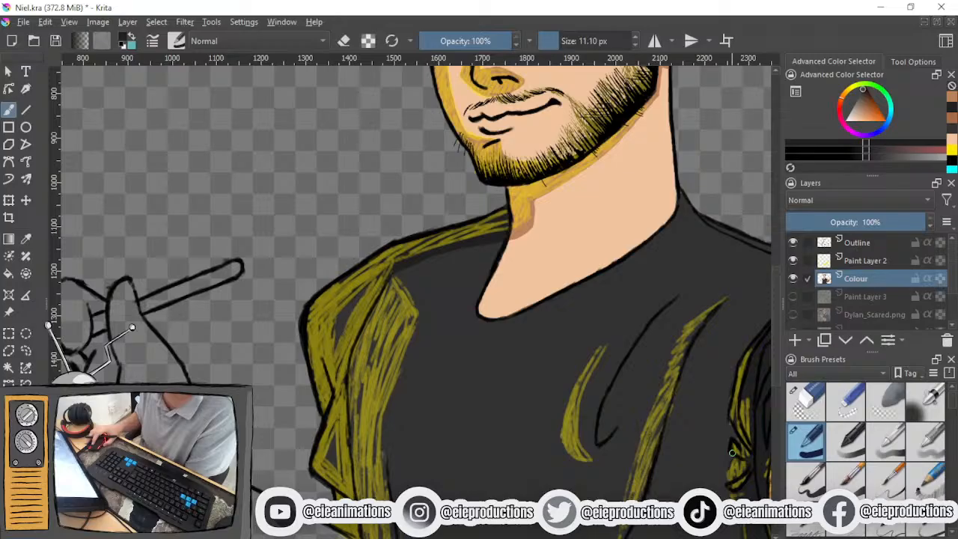
left_click_drag(390, 268, 385, 273)
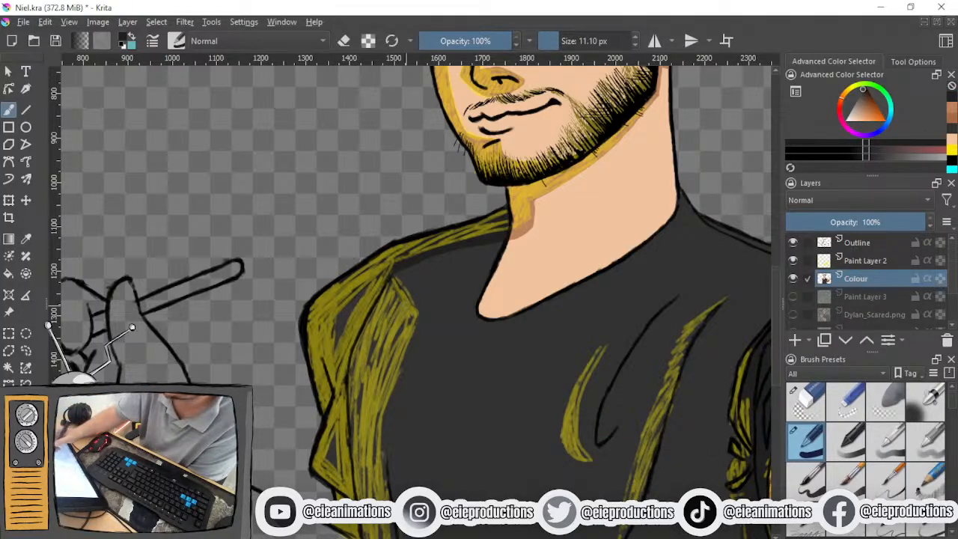
left_click_drag(411, 315, 375, 440)
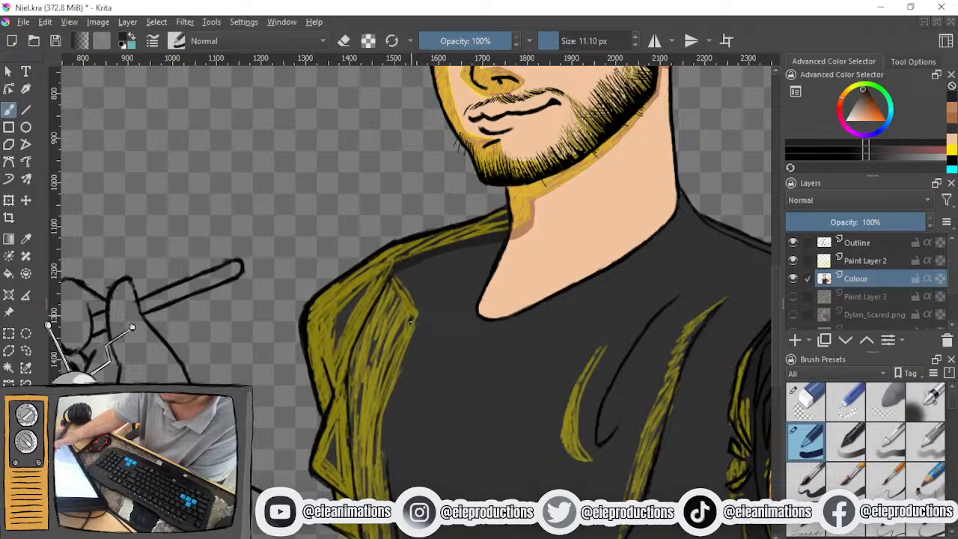
mouse_move(411, 317)
left_mouse_down()
mouse_move(376, 441)
mouse_move(384, 462)
left_mouse_up()
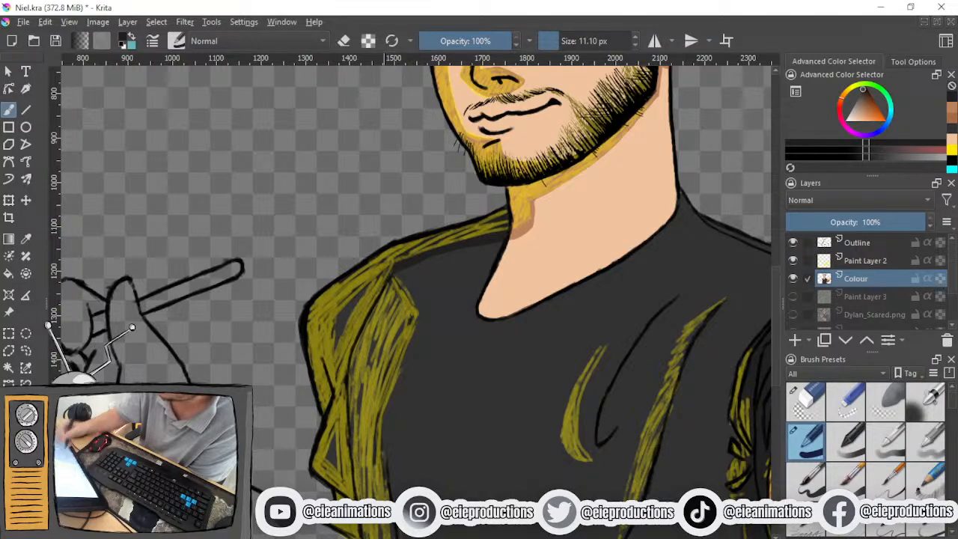
Hide Paint Layer 2 and fill the upper part of the traced chest shadow beside the far armhole with darker grey
scroll(395, 465, "down", 5)
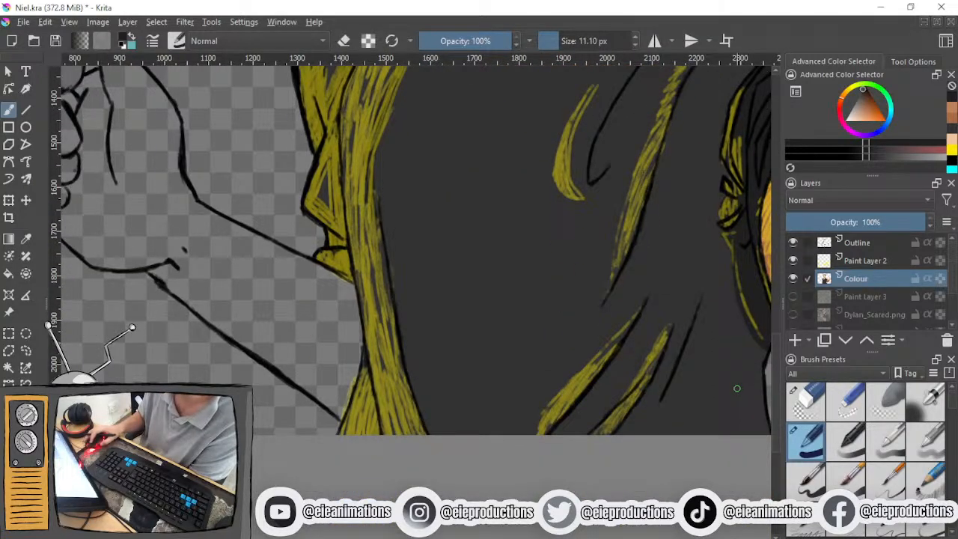
left_click(792, 260)
scroll(571, 306, "up", 5)
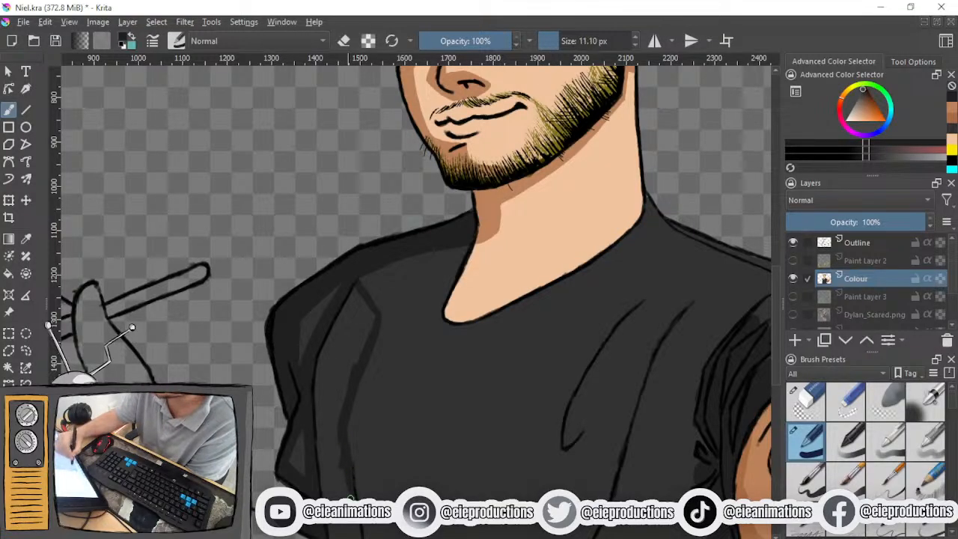
mouse_move(350, 295)
left_mouse_down()
mouse_move(346, 353)
mouse_move(365, 337)
mouse_move(356, 293)
mouse_move(338, 361)
mouse_move(323, 371)
mouse_move(340, 317)
mouse_move(322, 367)
mouse_move(317, 404)
mouse_move(357, 351)
left_mouse_up()
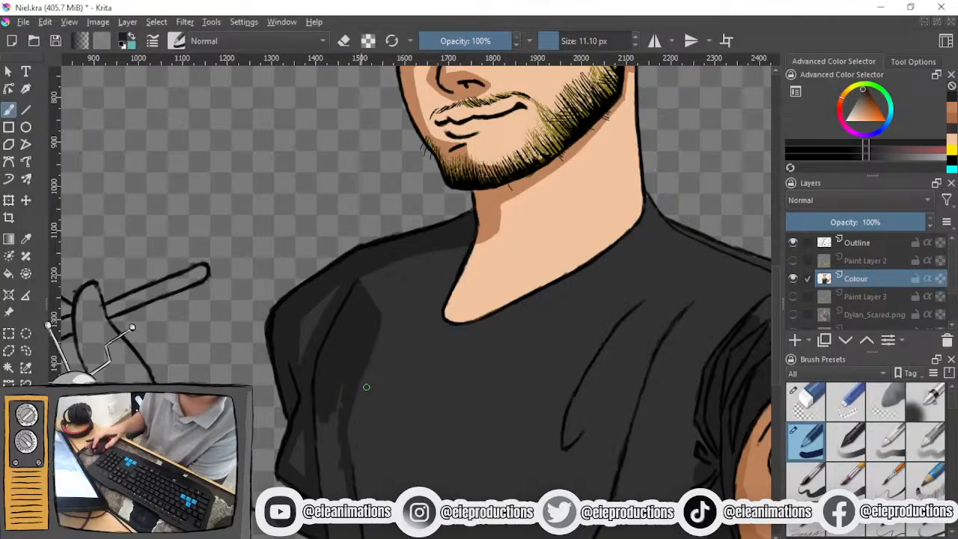
Fill the rest of the chest shadow beside the far armhole with darker grey, down between the fold lines to the shirt's lower edge
left_click_drag(406, 411, 434, 294)
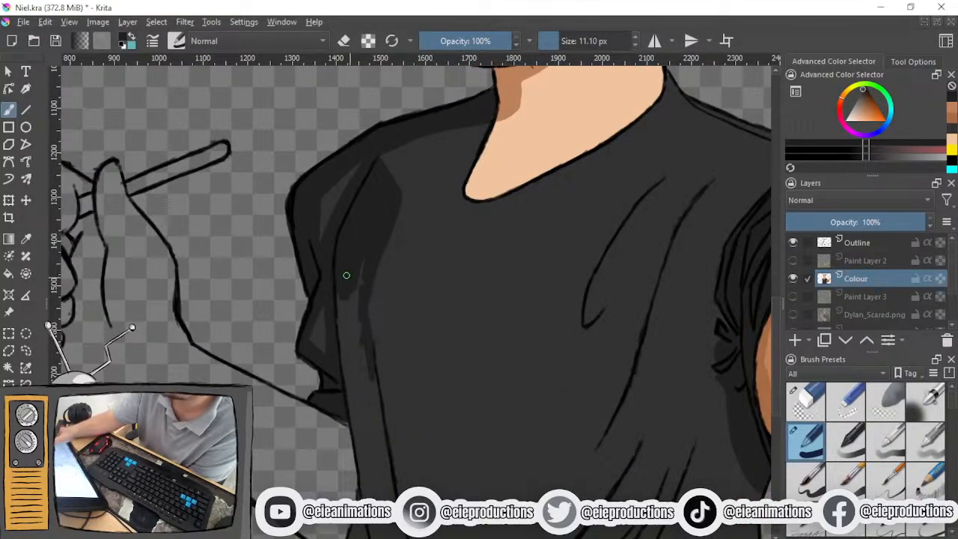
mouse_move(345, 295)
left_mouse_down()
mouse_move(350, 331)
mouse_move(360, 291)
mouse_move(348, 415)
left_mouse_up()
left_click_drag(359, 328, 355, 404)
left_click_drag(363, 358, 363, 396)
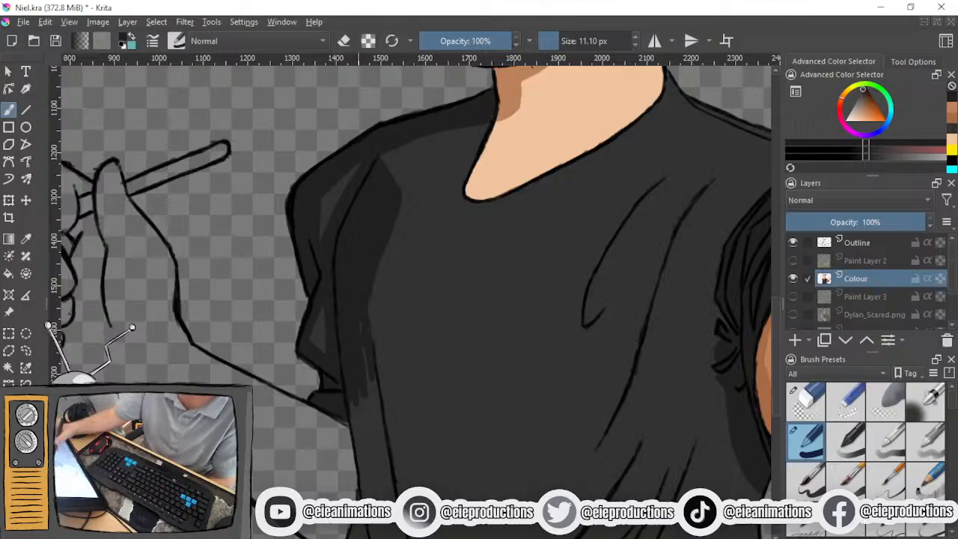
mouse_move(367, 426)
left_mouse_down()
mouse_move(355, 420)
mouse_move(355, 390)
mouse_move(367, 383)
mouse_move(374, 401)
left_mouse_up()
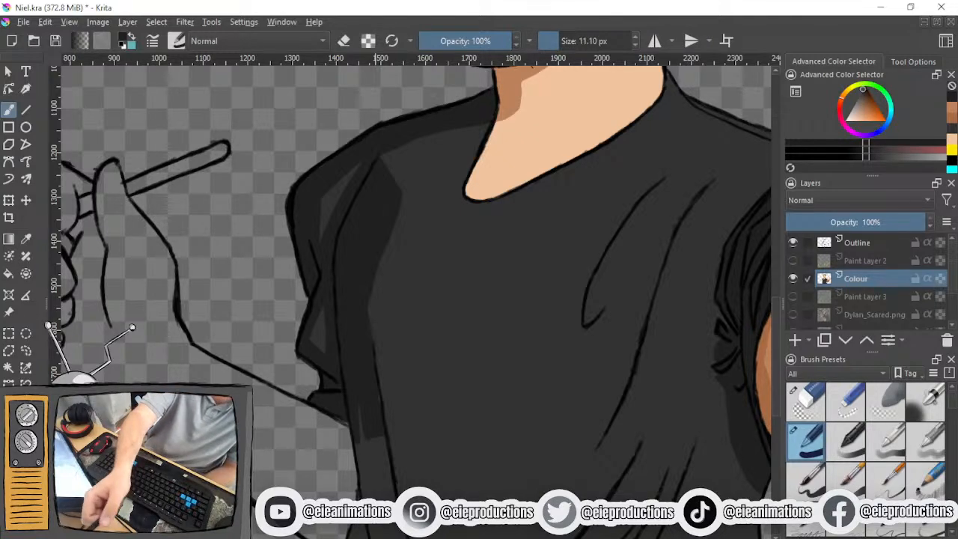
mouse_move(367, 444)
left_mouse_down()
mouse_move(357, 415)
mouse_move(364, 478)
mouse_move(384, 492)
mouse_move(383, 420)
left_mouse_up()
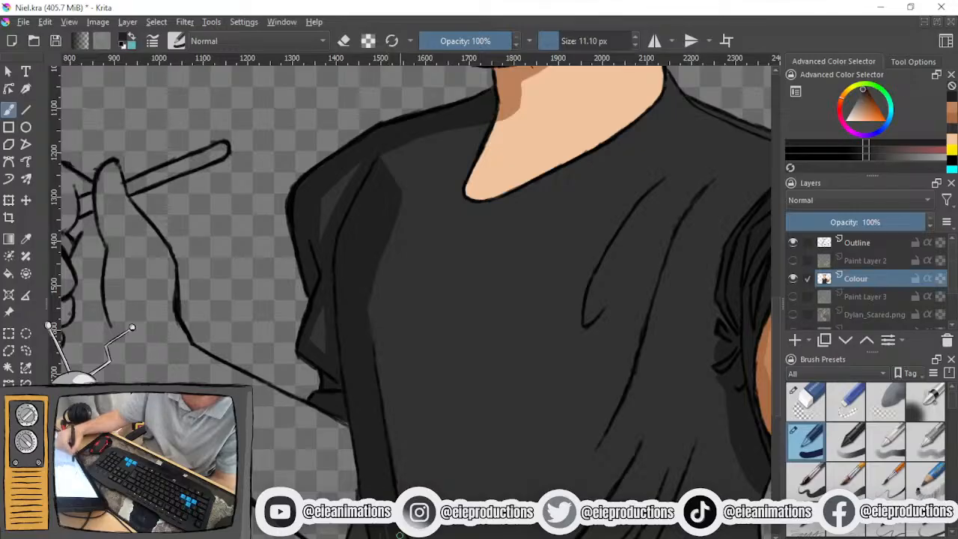
left_click_drag(419, 438, 405, 323)
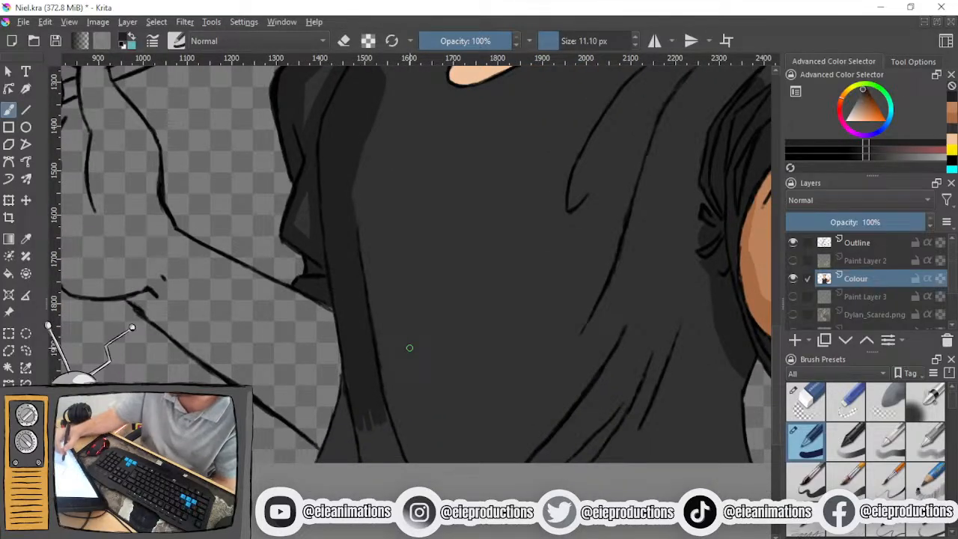
mouse_move(363, 424)
left_mouse_down()
mouse_move(364, 453)
mouse_move(389, 435)
mouse_move(387, 414)
mouse_move(331, 441)
mouse_move(320, 461)
mouse_move(333, 443)
left_mouse_up()
left_click_drag(351, 377, 354, 424)
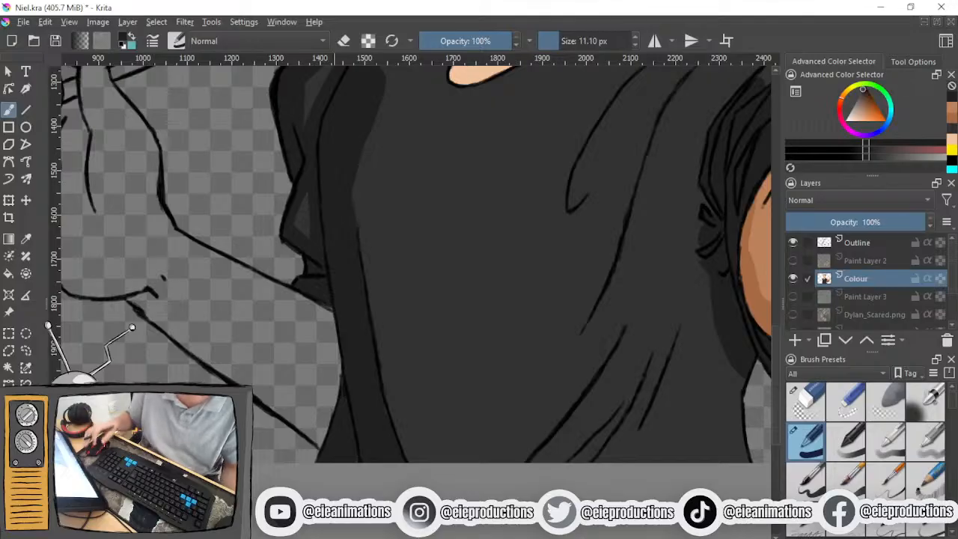
scroll(431, 424, "down", 2)
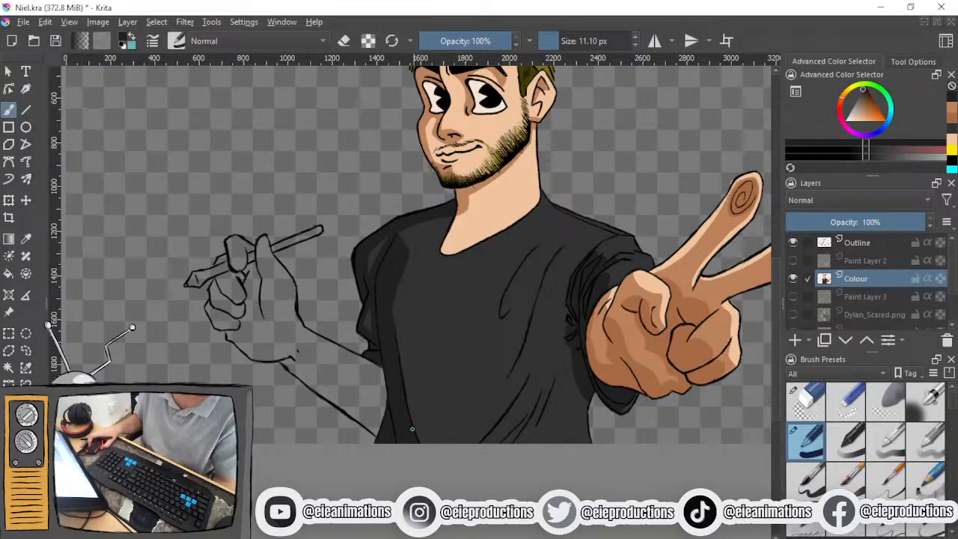
scroll(412, 429, "up", 1)
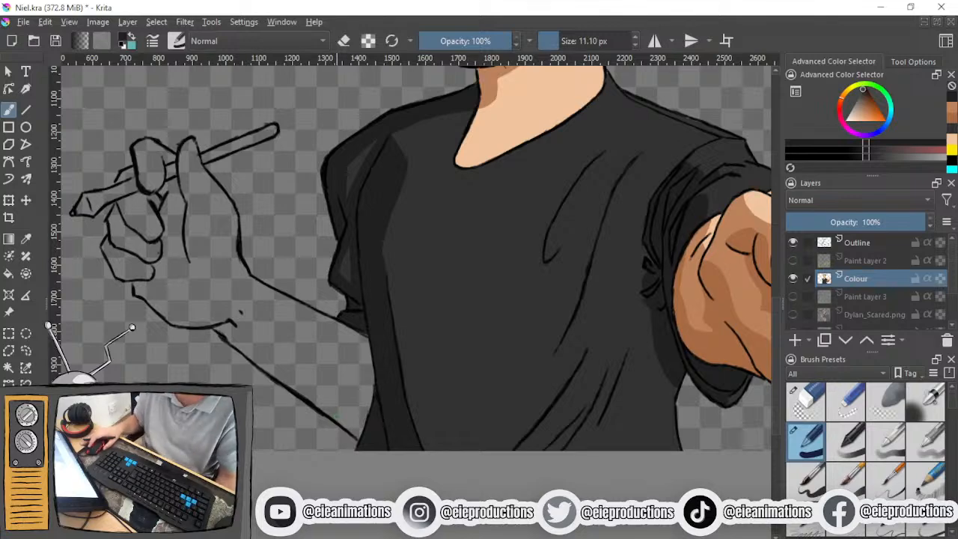
left_click_drag(353, 375, 338, 477)
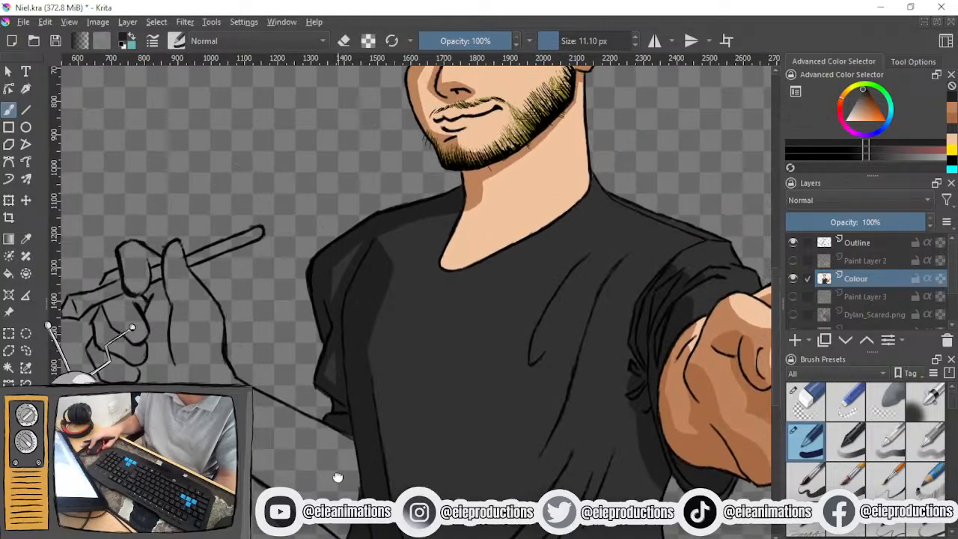
scroll(385, 417, "down", 1)
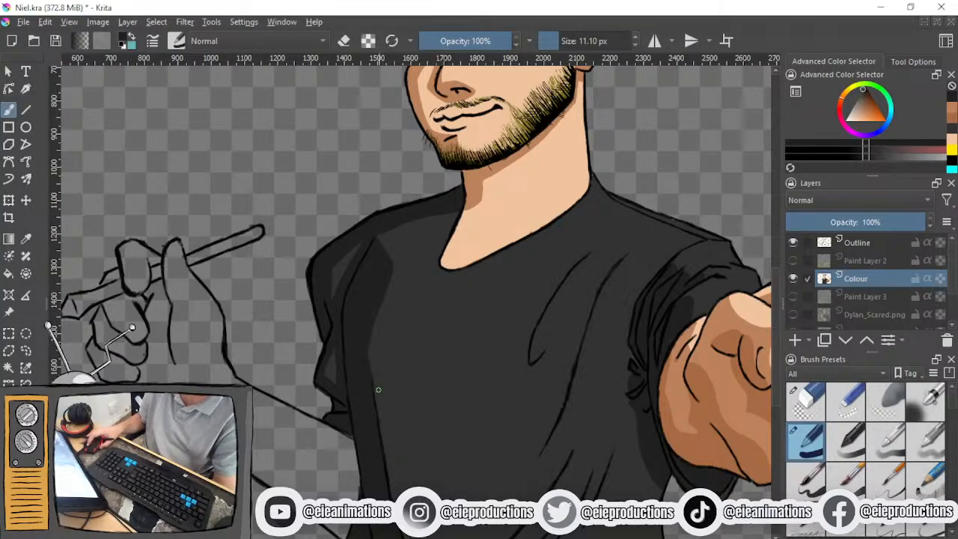
left_click_drag(378, 390, 396, 350)
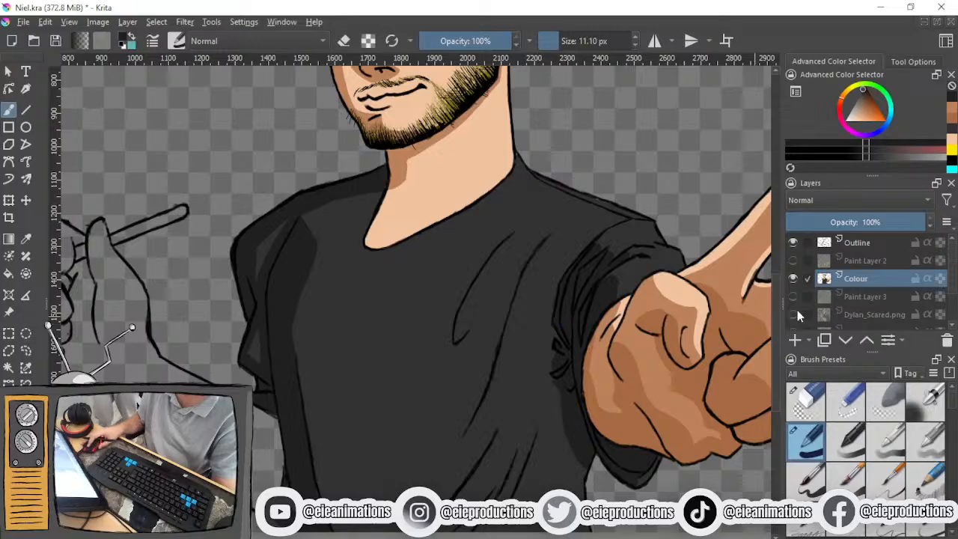
Show Paint Layer 2, set the brush size to 5.83 px and trace the crescent shadow beside the short chest fold along its yellow guide
mouse_move(791, 305)
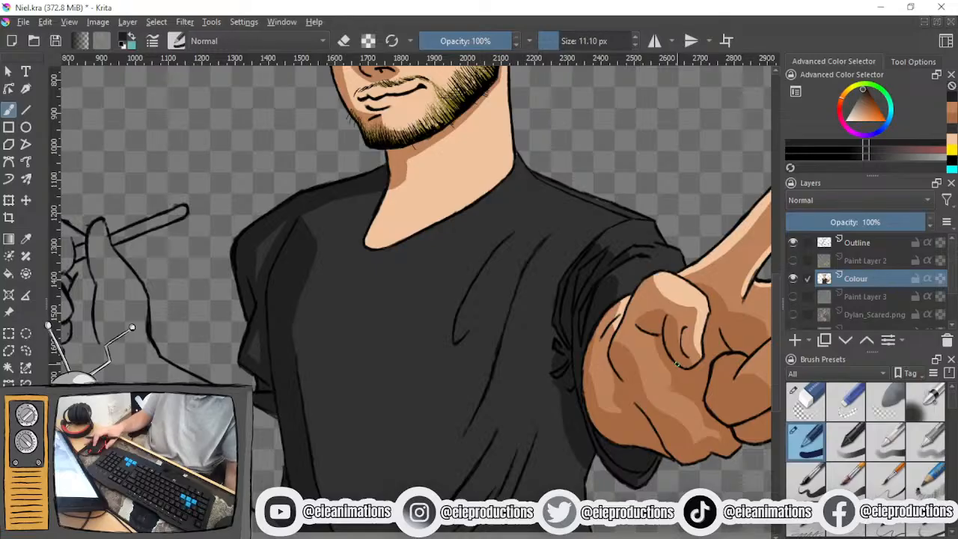
left_click(792, 261)
scroll(432, 310, "up", 4)
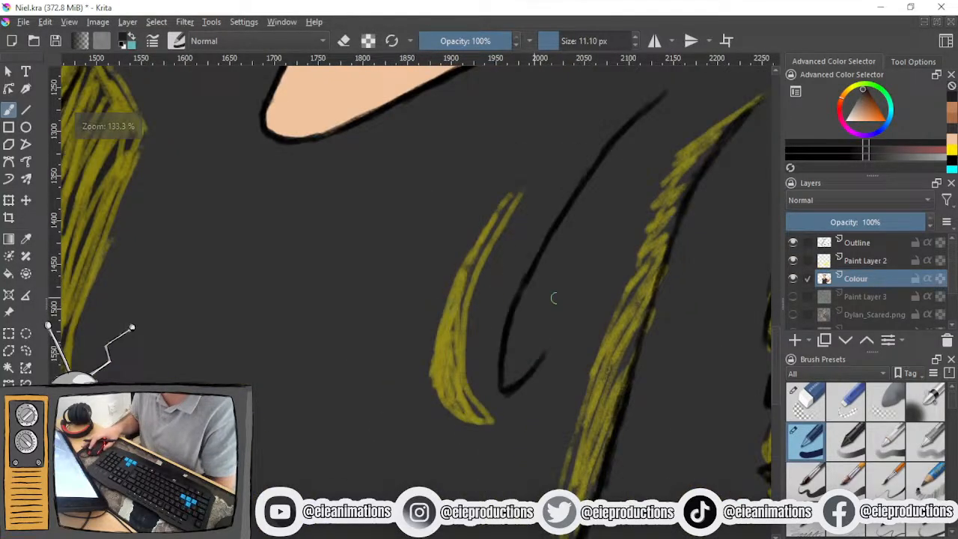
left_click(555, 40)
mouse_move(488, 186)
left_mouse_down()
mouse_move(467, 139)
mouse_move(441, 352)
mouse_move(469, 362)
left_mouse_up()
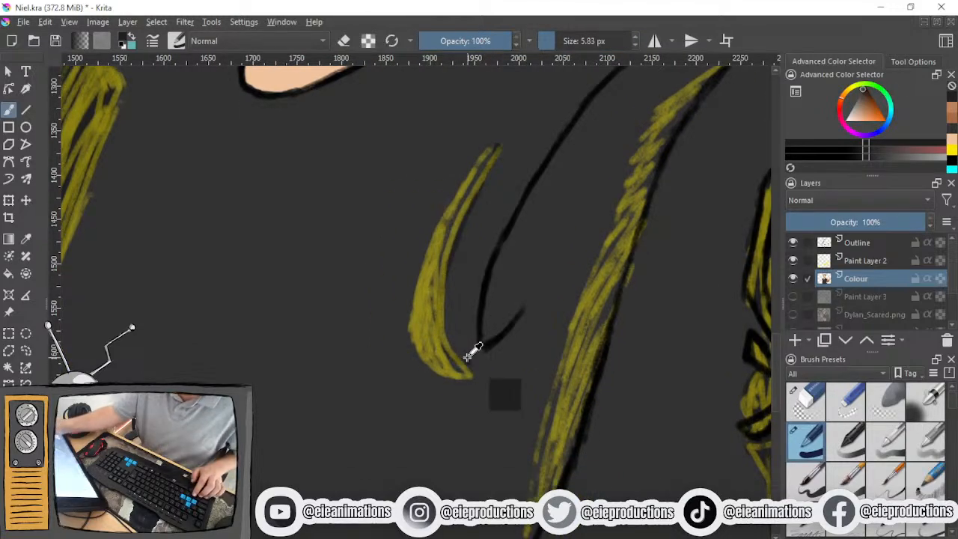
key("ctrl+z")
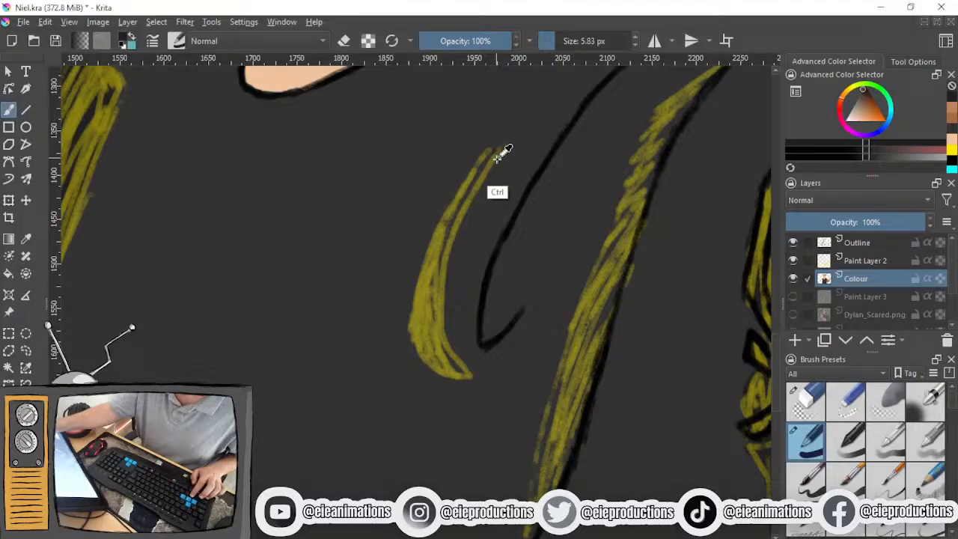
mouse_move(500, 153)
left_mouse_down()
mouse_move(478, 188)
mouse_move(458, 352)
mouse_move(473, 354)
left_mouse_up()
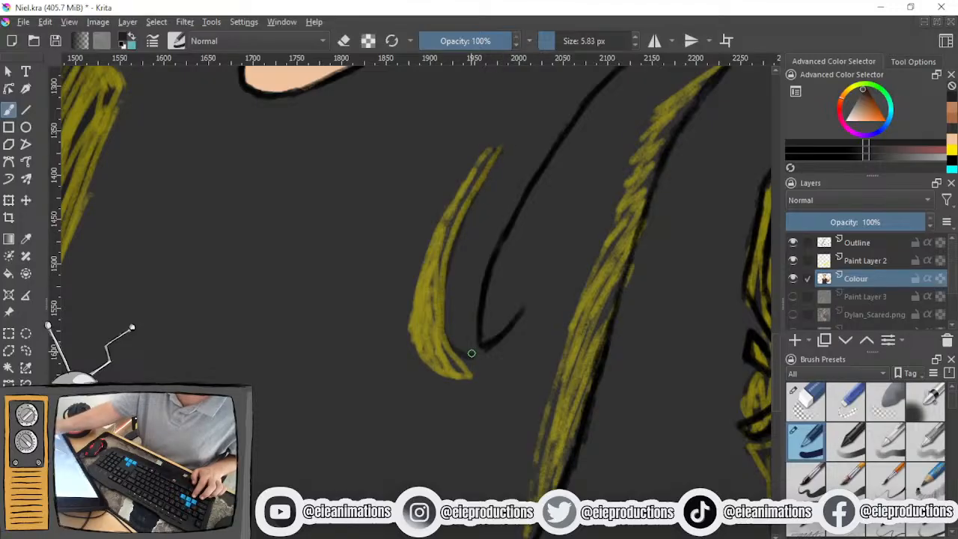
mouse_move(494, 154)
left_mouse_down()
mouse_move(452, 222)
mouse_move(475, 335)
left_mouse_up()
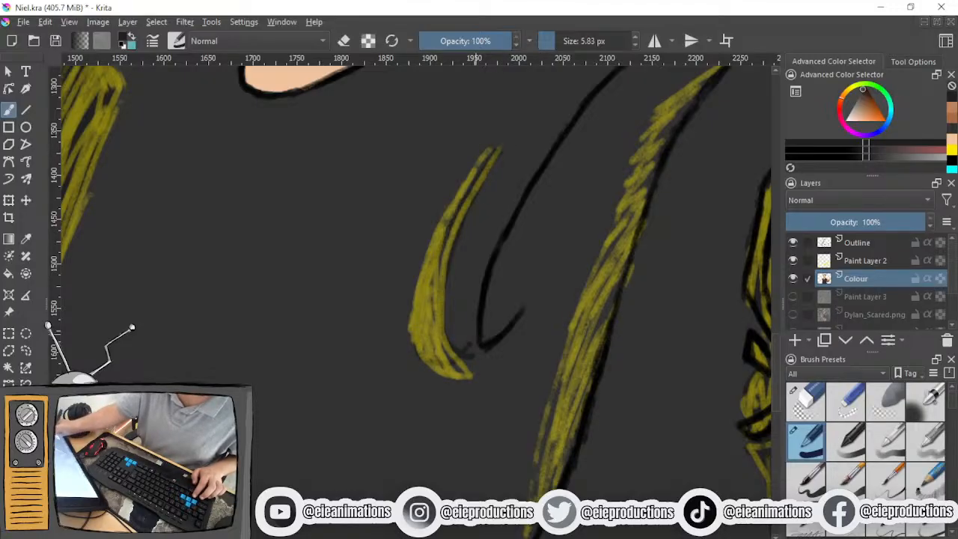
key("ctrl+z")
mouse_move(496, 151)
left_mouse_down()
mouse_move(453, 199)
mouse_move(417, 354)
mouse_move(480, 354)
left_mouse_up()
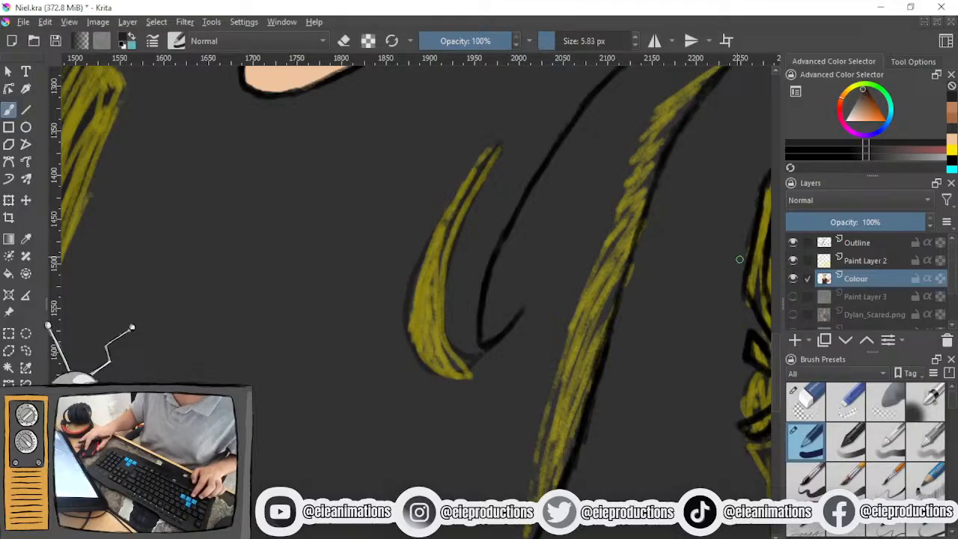
Check the traced crescent with the Outline layer hidden, restore it, hide Paint Layer 2 and fill the crescent with darker grey
left_click(795, 249)
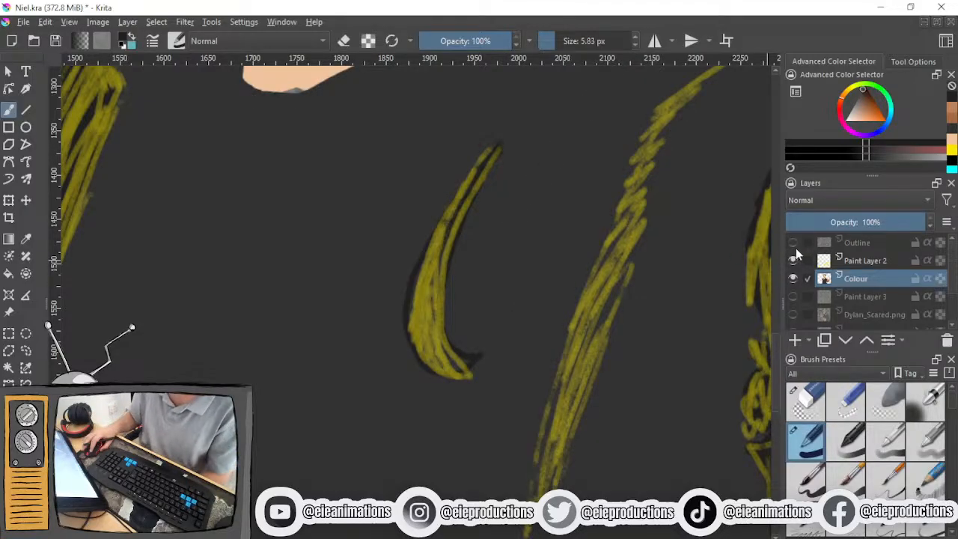
left_click(795, 249)
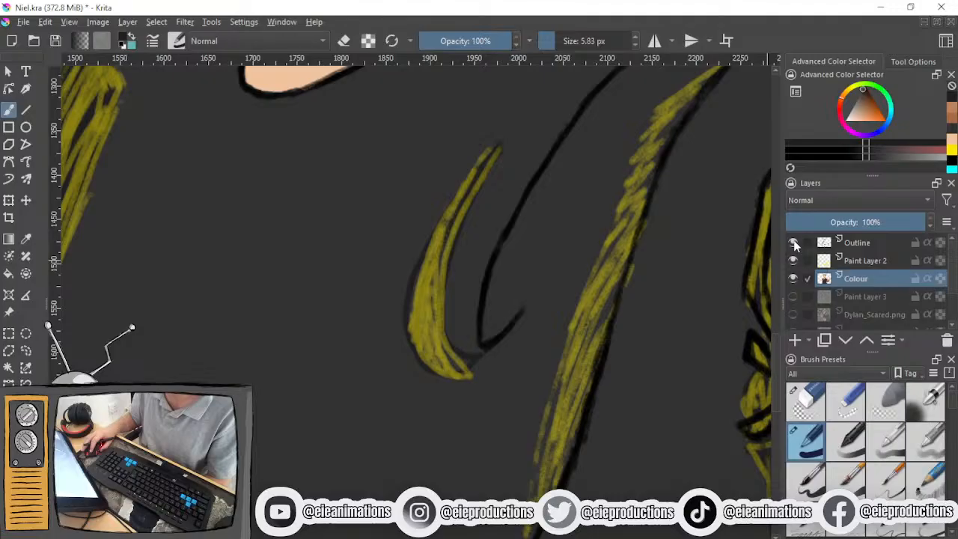
left_click(793, 260)
scroll(525, 306, "down", 2)
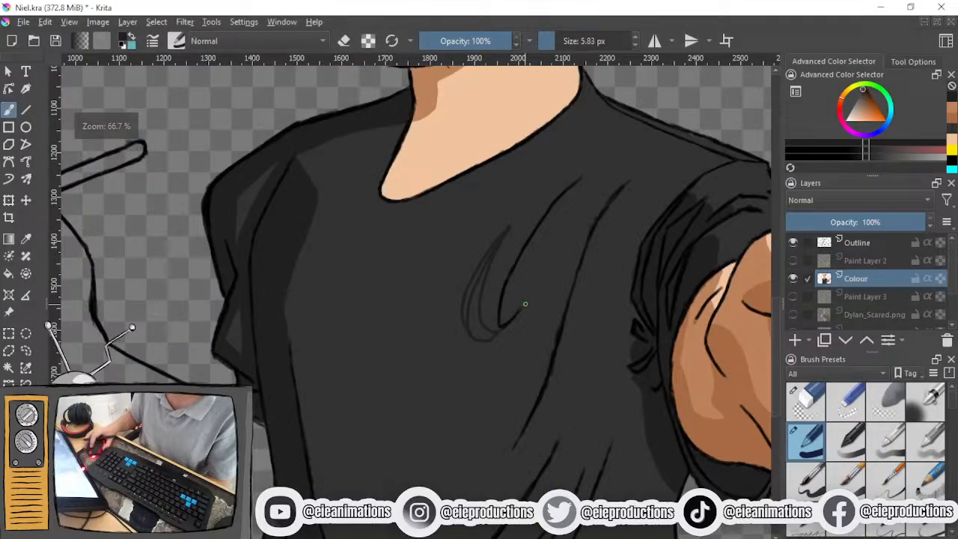
scroll(494, 300, "up", 2)
mouse_move(500, 198)
left_mouse_down()
mouse_move(449, 297)
mouse_move(473, 239)
mouse_move(446, 319)
mouse_move(451, 332)
mouse_move(483, 227)
mouse_move(452, 312)
mouse_move(464, 314)
mouse_move(449, 334)
mouse_move(461, 362)
mouse_move(469, 333)
mouse_move(467, 346)
left_mouse_up()
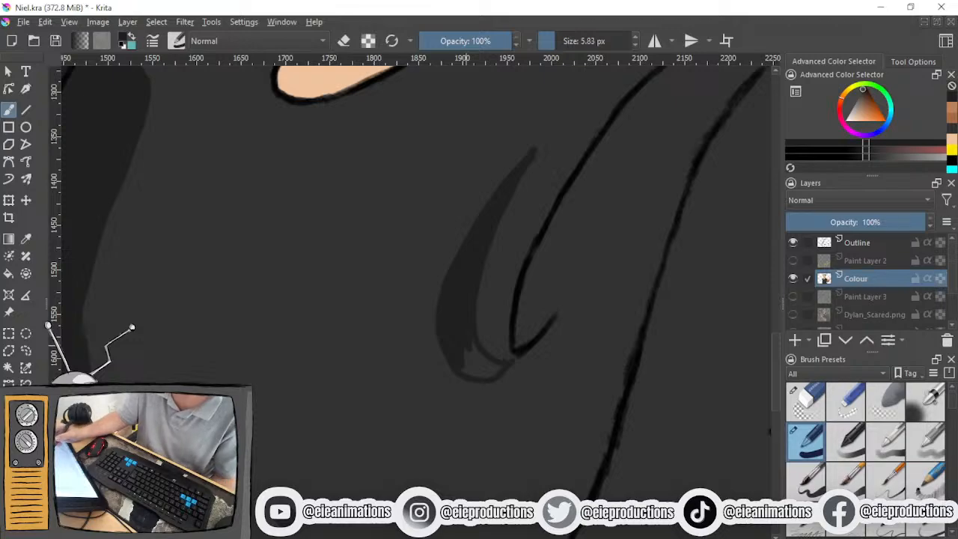
mouse_move(464, 342)
left_mouse_down()
mouse_move(501, 366)
mouse_move(483, 375)
mouse_move(460, 370)
mouse_move(499, 368)
mouse_move(474, 359)
mouse_move(491, 367)
mouse_move(471, 347)
mouse_move(488, 358)
mouse_move(482, 375)
mouse_move(511, 366)
mouse_move(495, 366)
mouse_move(509, 362)
mouse_move(462, 334)
left_mouse_up()
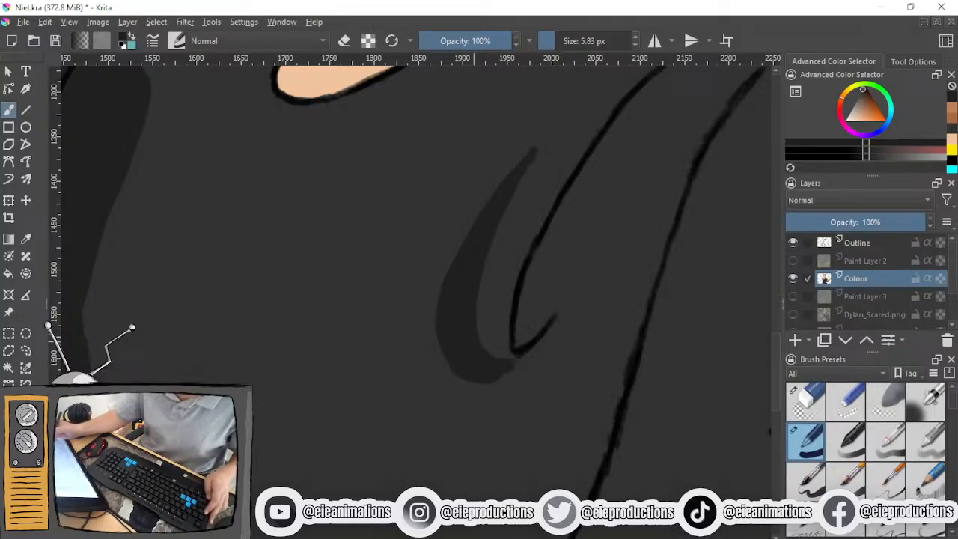
Undo the last stroke, trim the crescent shadow's lower tip with the shirt's base grey and resample the darker grey
key("ctrl+z")
mouse_move(481, 307)
left_mouse_down()
mouse_move(481, 331)
mouse_move(503, 364)
mouse_move(533, 364)
left_mouse_up()
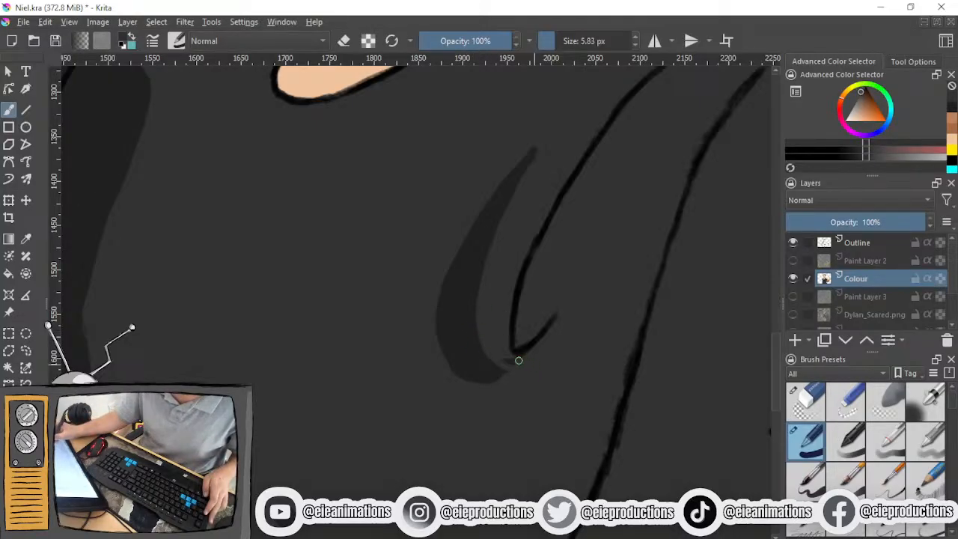
left_click(464, 333, "ctrl")
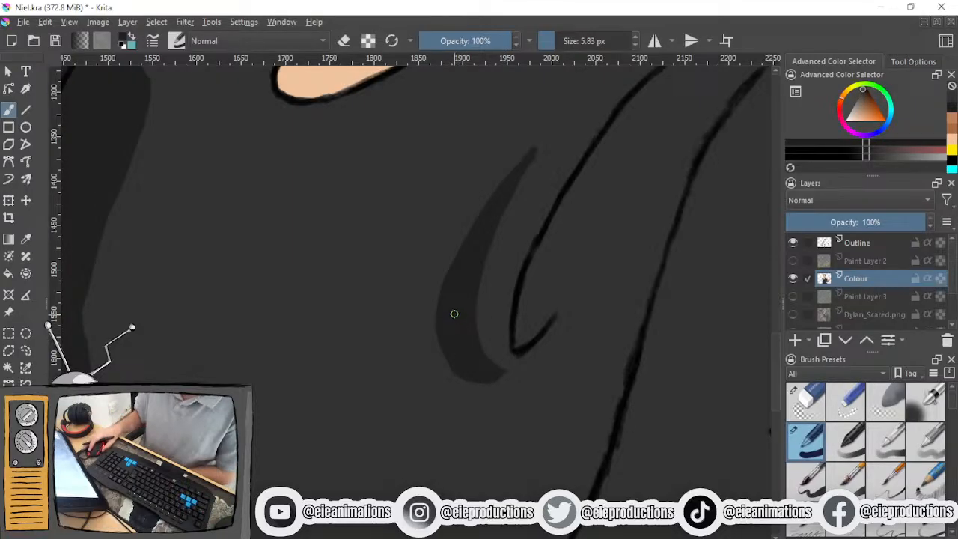
With Paint Layer 2 shown, trace the shadow beside the long chest fold line in darker grey along its yellow guide
scroll(441, 304, "down", 5)
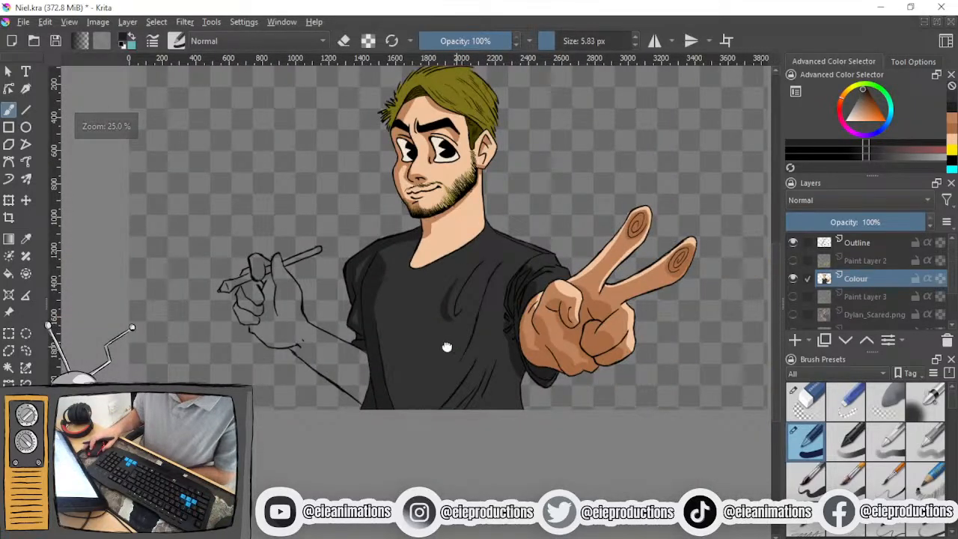
scroll(448, 347, "up", 5)
left_click(792, 261)
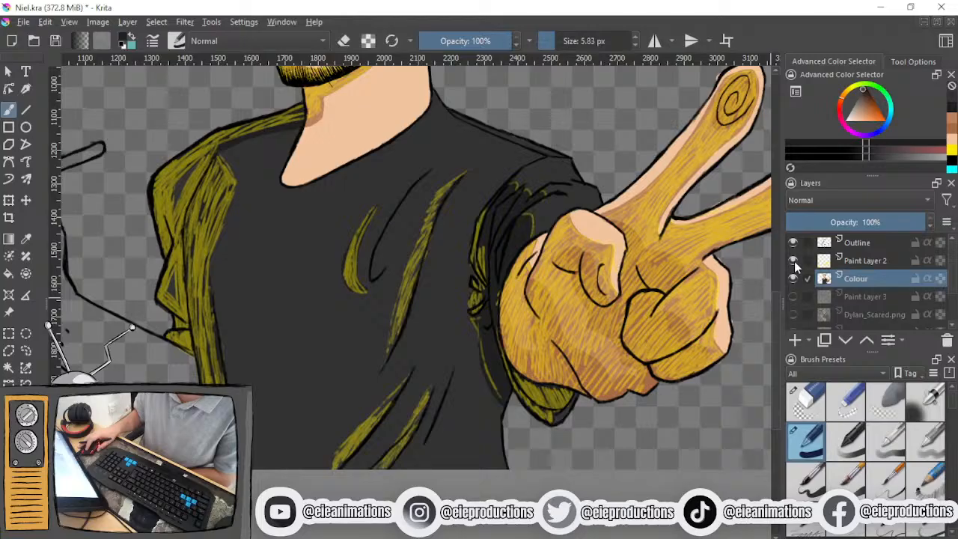
left_click(793, 261)
scroll(465, 273, "up", 1)
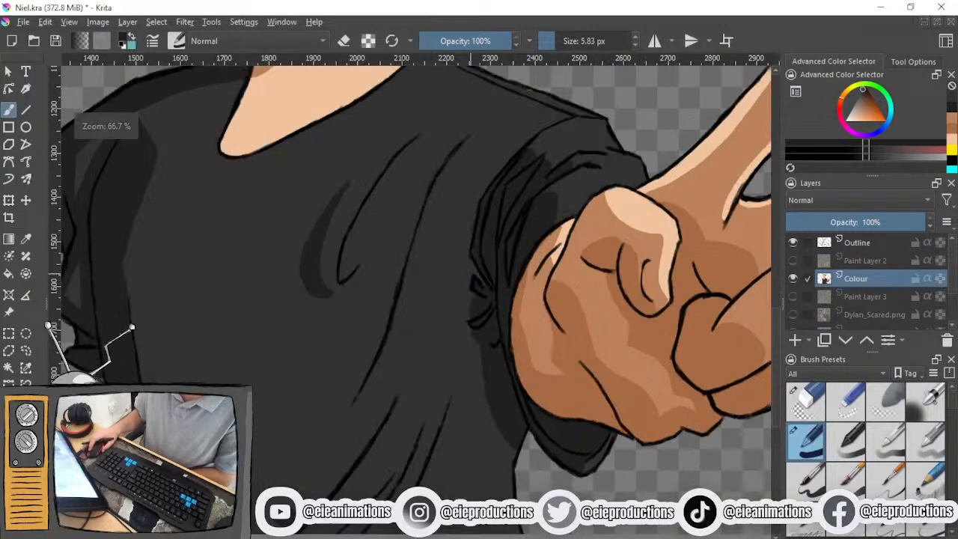
left_click(793, 260)
left_click_drag(500, 285, 511, 313)
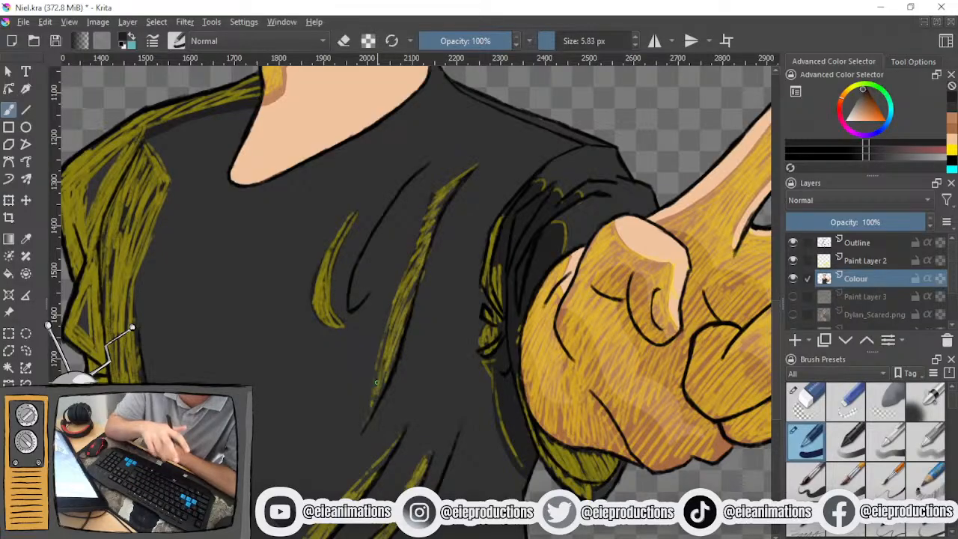
key("ctrl+s")
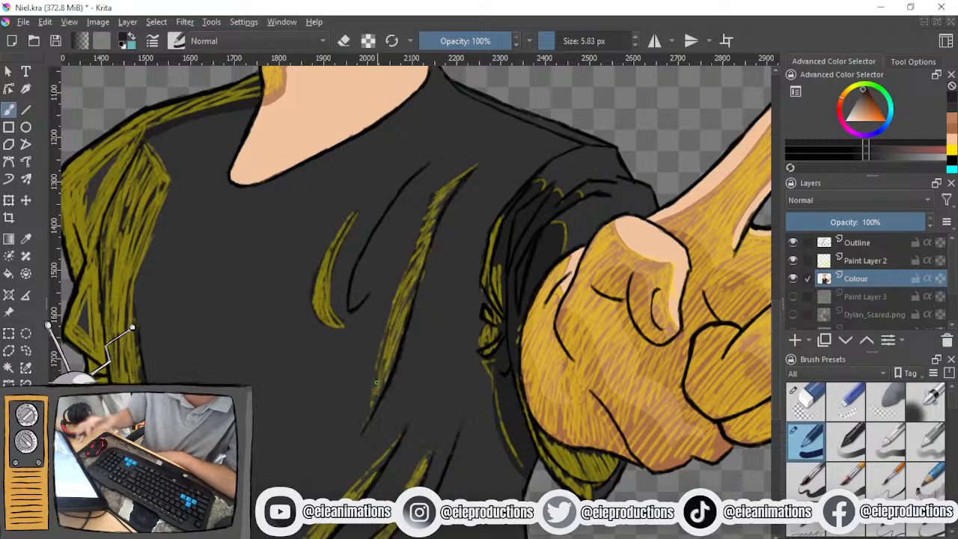
scroll(377, 383, "up", 2)
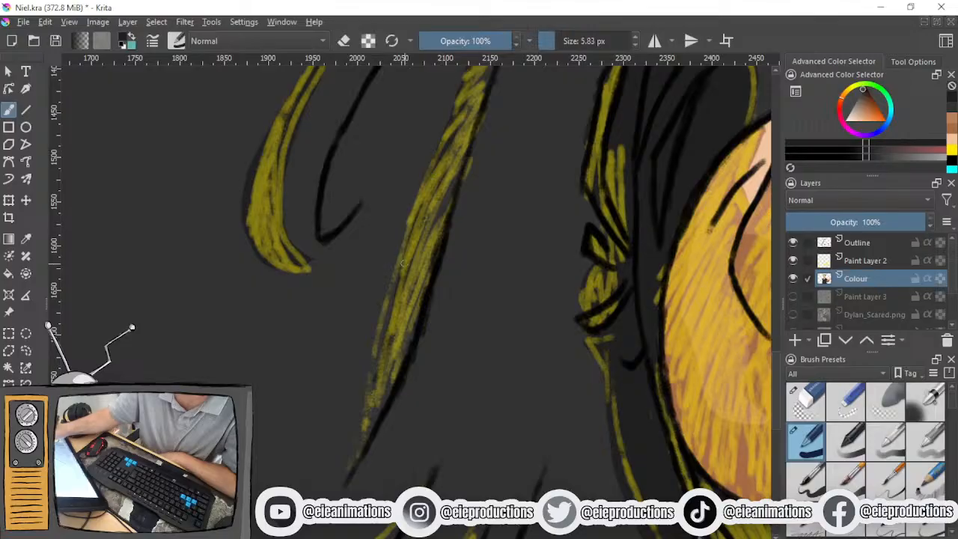
left_click_drag(375, 384, 354, 462)
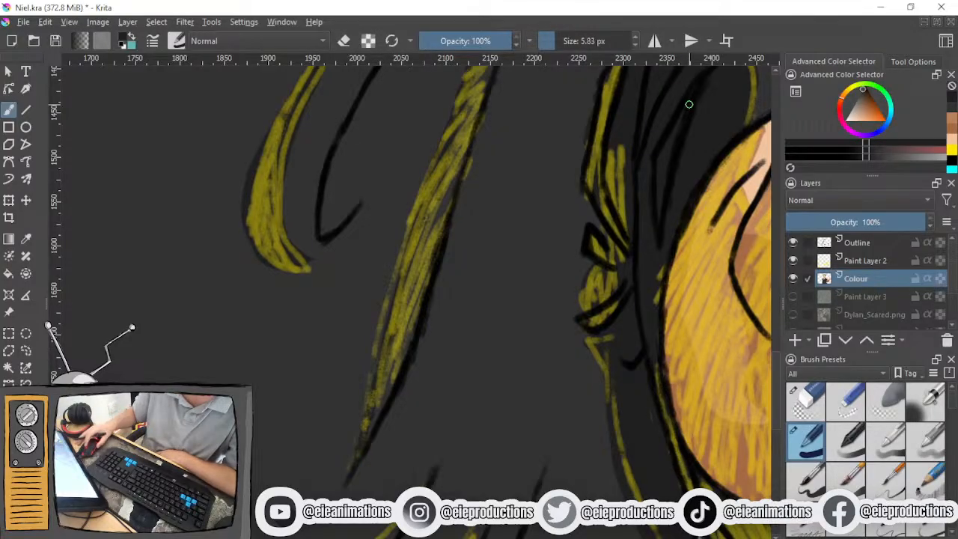
Check the traced long fold shadow with the Outline layer hidden, hide Paint Layer 2 and restore the outline
left_click(792, 243)
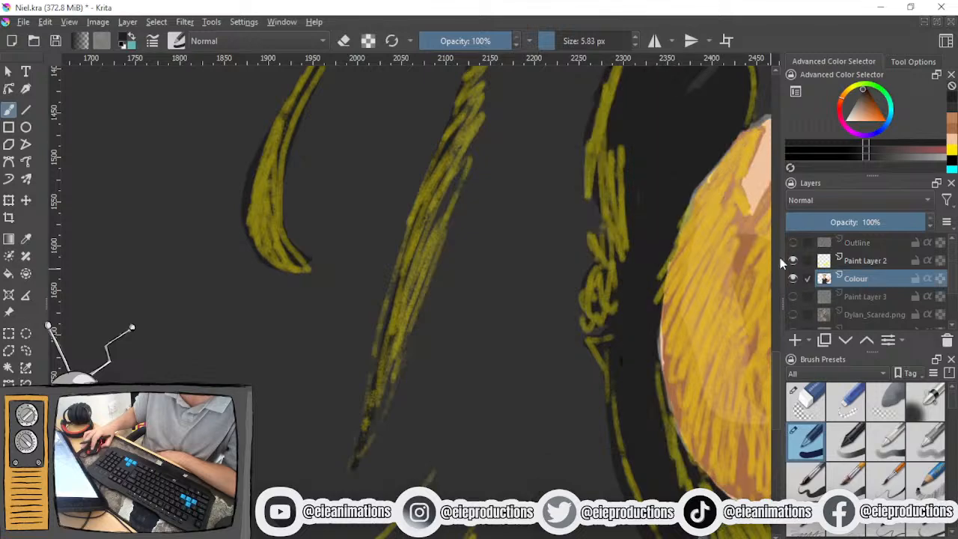
left_click(793, 262)
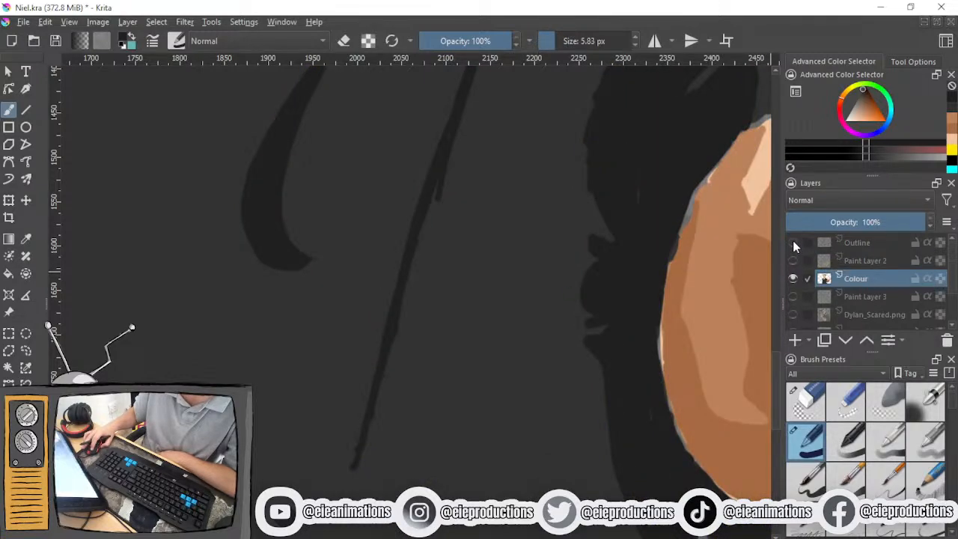
left_click(793, 244)
left_click_drag(593, 195, 558, 419)
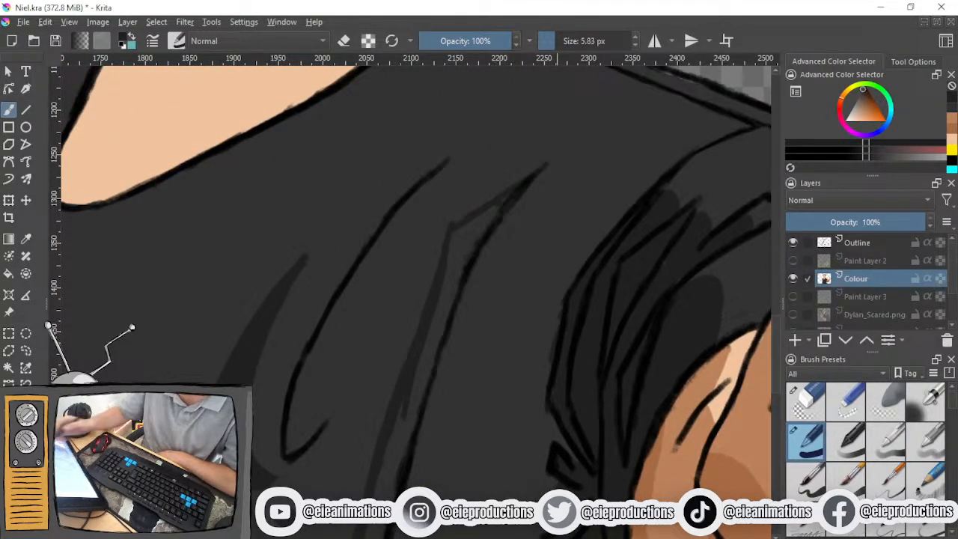
Fill the upper part of the long chest fold shadow with darker grey, enlarging the brush to 25.67 px for its wider area
mouse_move(452, 226)
left_mouse_down()
mouse_move(517, 190)
mouse_move(465, 247)
mouse_move(461, 224)
mouse_move(453, 233)
mouse_move(470, 241)
mouse_move(467, 233)
mouse_move(459, 250)
mouse_move(460, 238)
mouse_move(446, 265)
mouse_move(470, 237)
mouse_move(471, 252)
mouse_move(416, 373)
left_mouse_up()
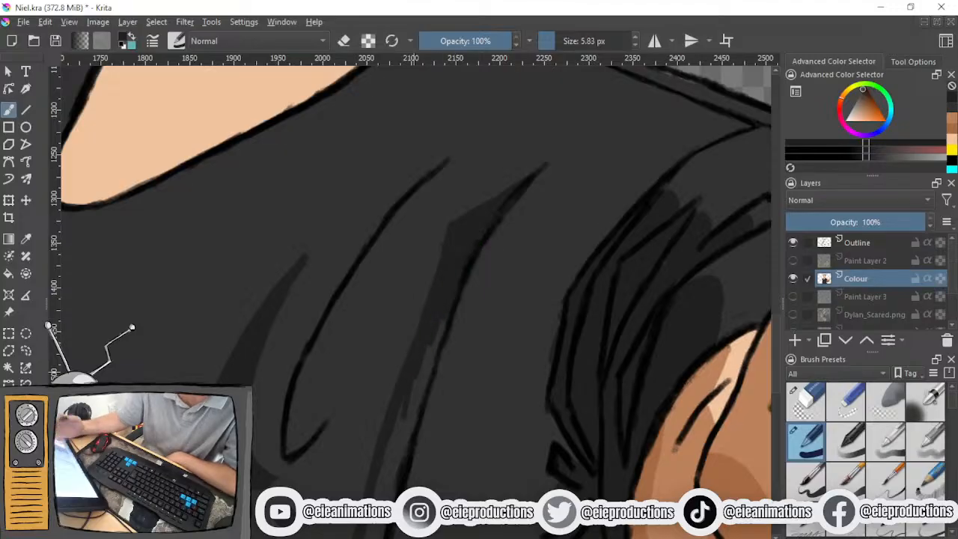
mouse_move(438, 312)
left_mouse_down()
mouse_move(442, 328)
mouse_move(417, 367)
mouse_move(409, 410)
left_mouse_up()
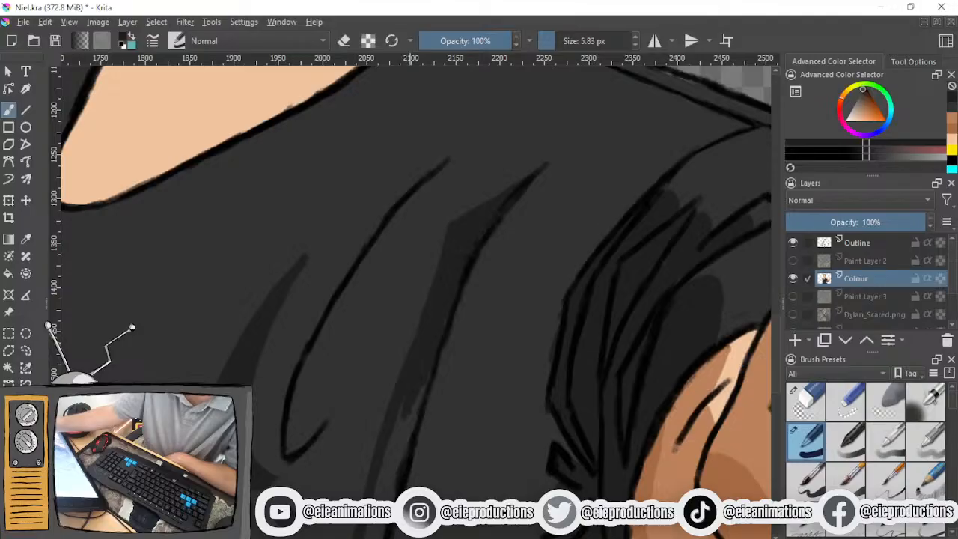
left_click_drag(554, 42, 565, 41)
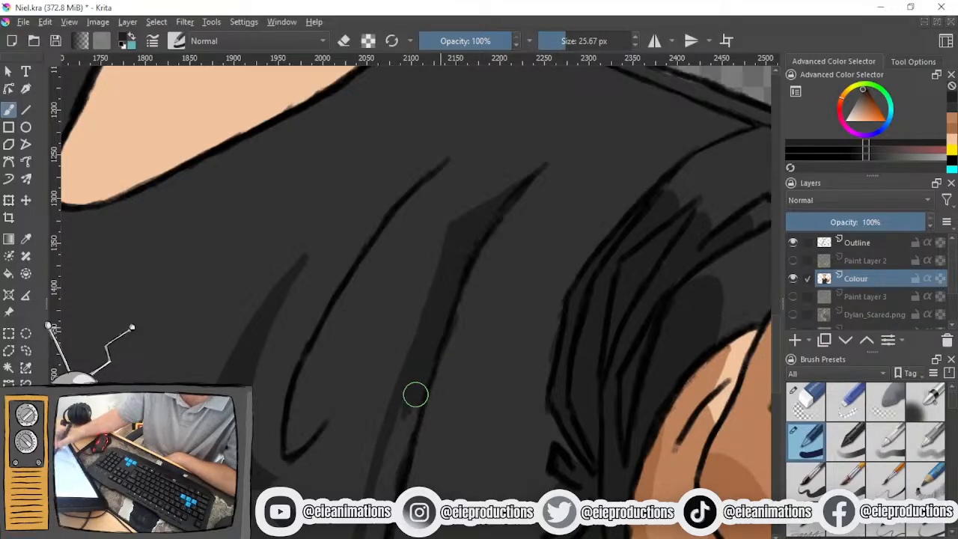
left_click_drag(415, 393, 399, 454)
Fill the lower part of the long chest fold shadow with darker grey and reduce the brush size to 12.21 px
left_click_drag(427, 421, 447, 292)
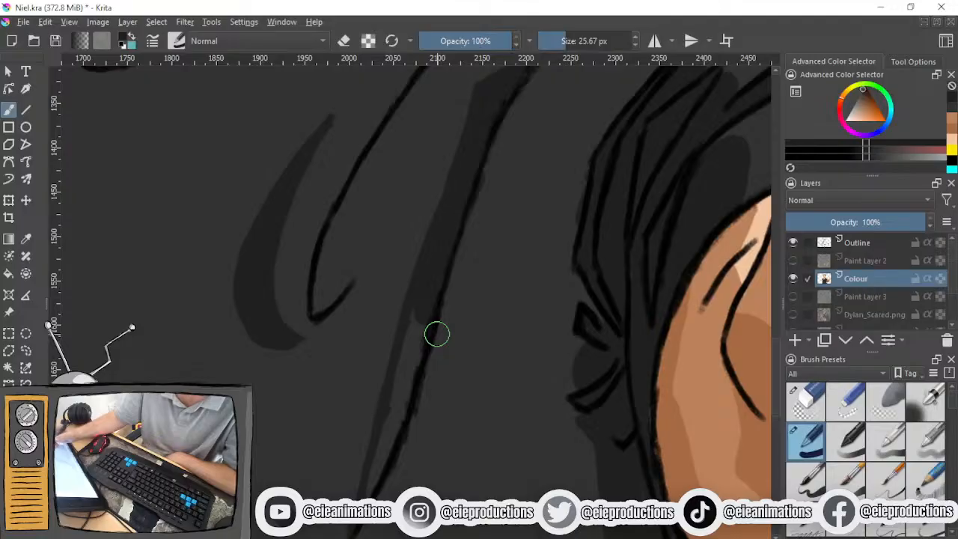
mouse_move(437, 334)
left_mouse_down()
mouse_move(405, 350)
mouse_move(417, 331)
mouse_move(383, 454)
left_mouse_up()
key("bracketleft")
key("bracketleft")
key("bracketleft")
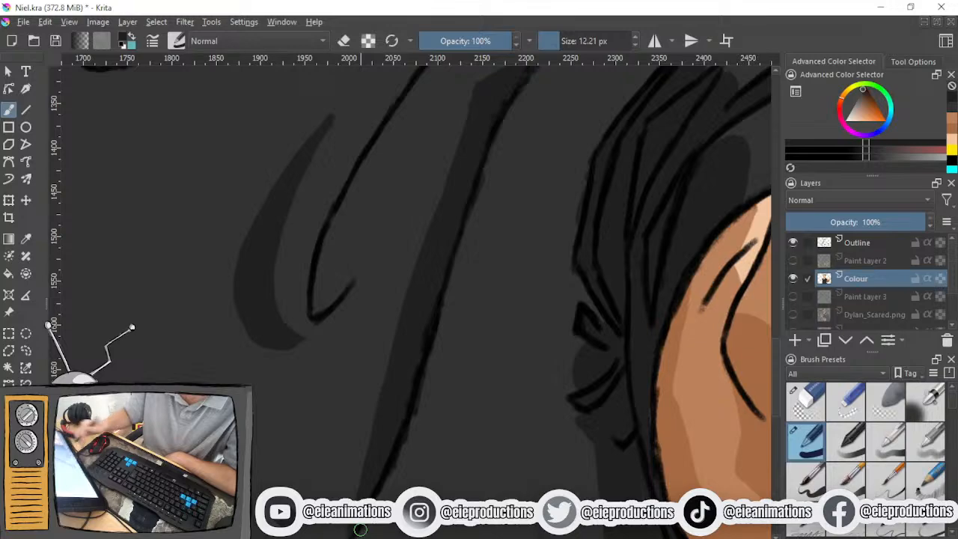
scroll(360, 364, "down", 4)
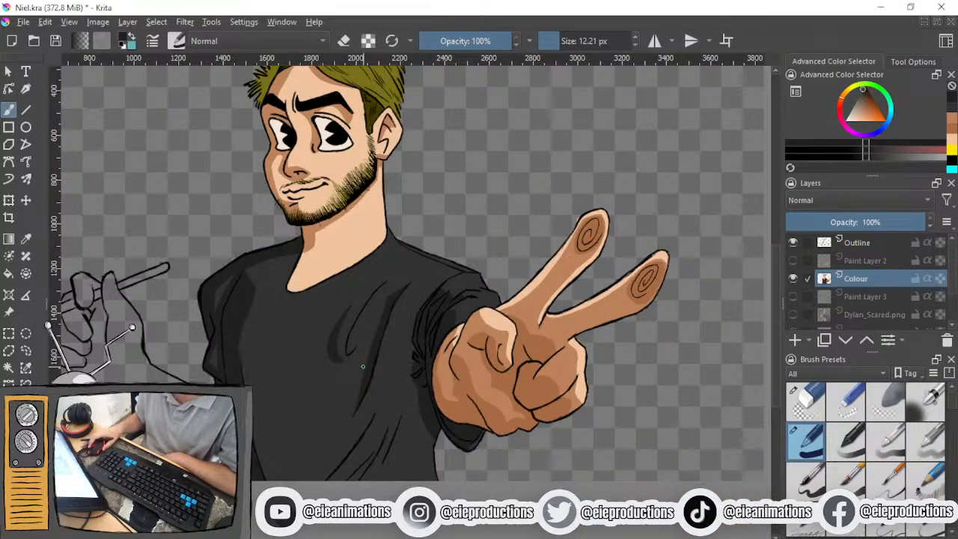